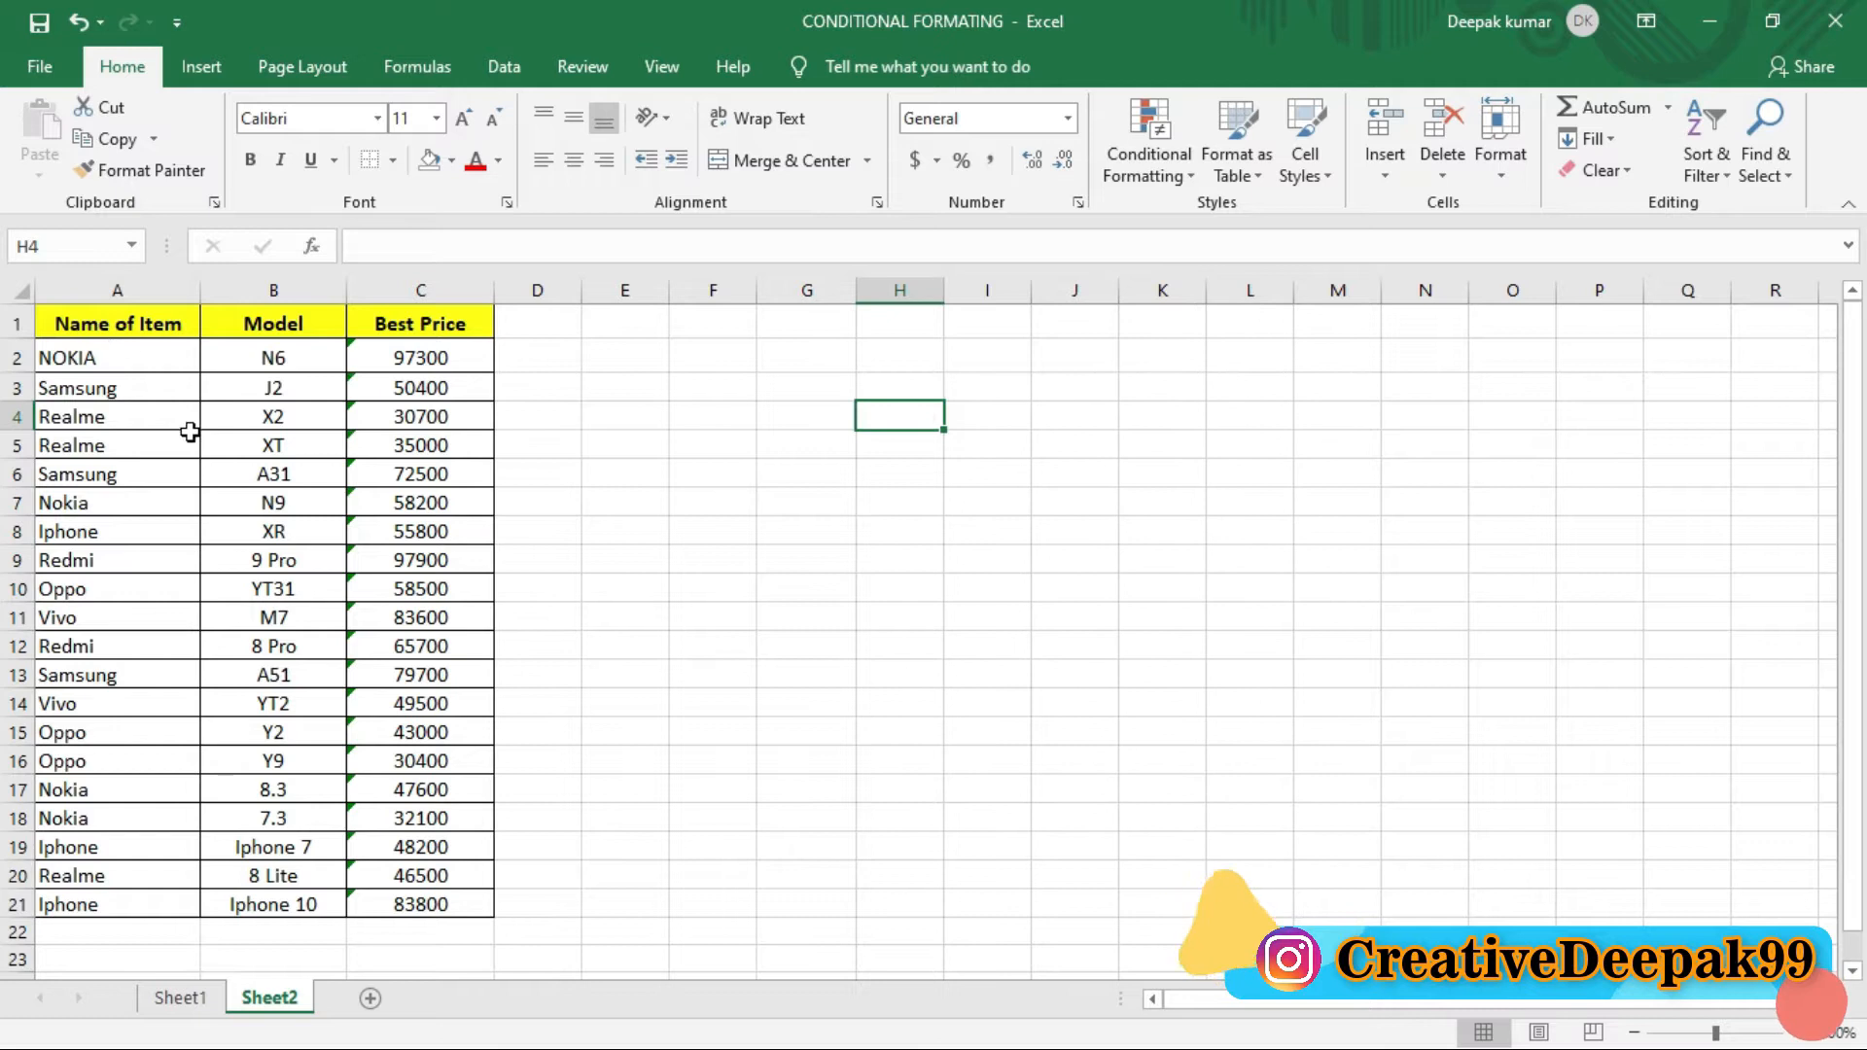
# Step: Examine the column headings and the first item's name, model and price in the table A1:C21
pyautogui.moveTo(144, 321); pyautogui.dragTo(429, 900)
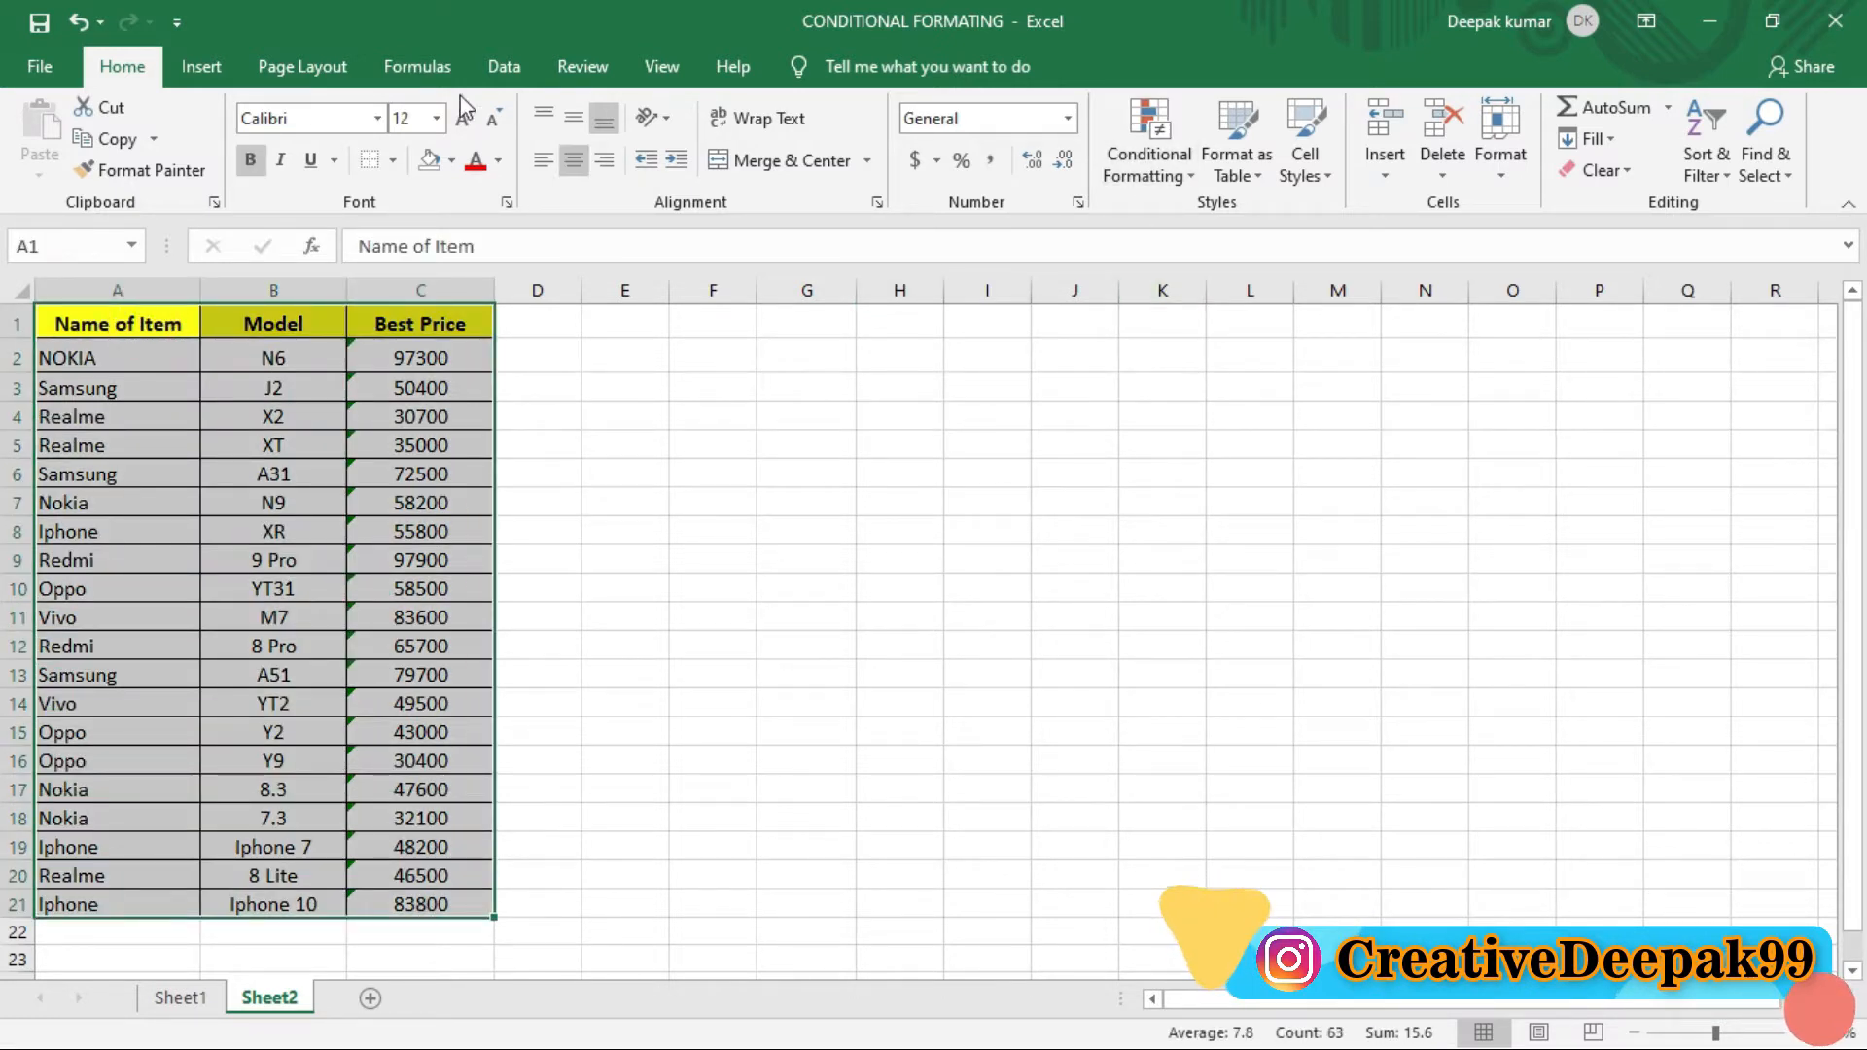
pyautogui.click(667, 64)
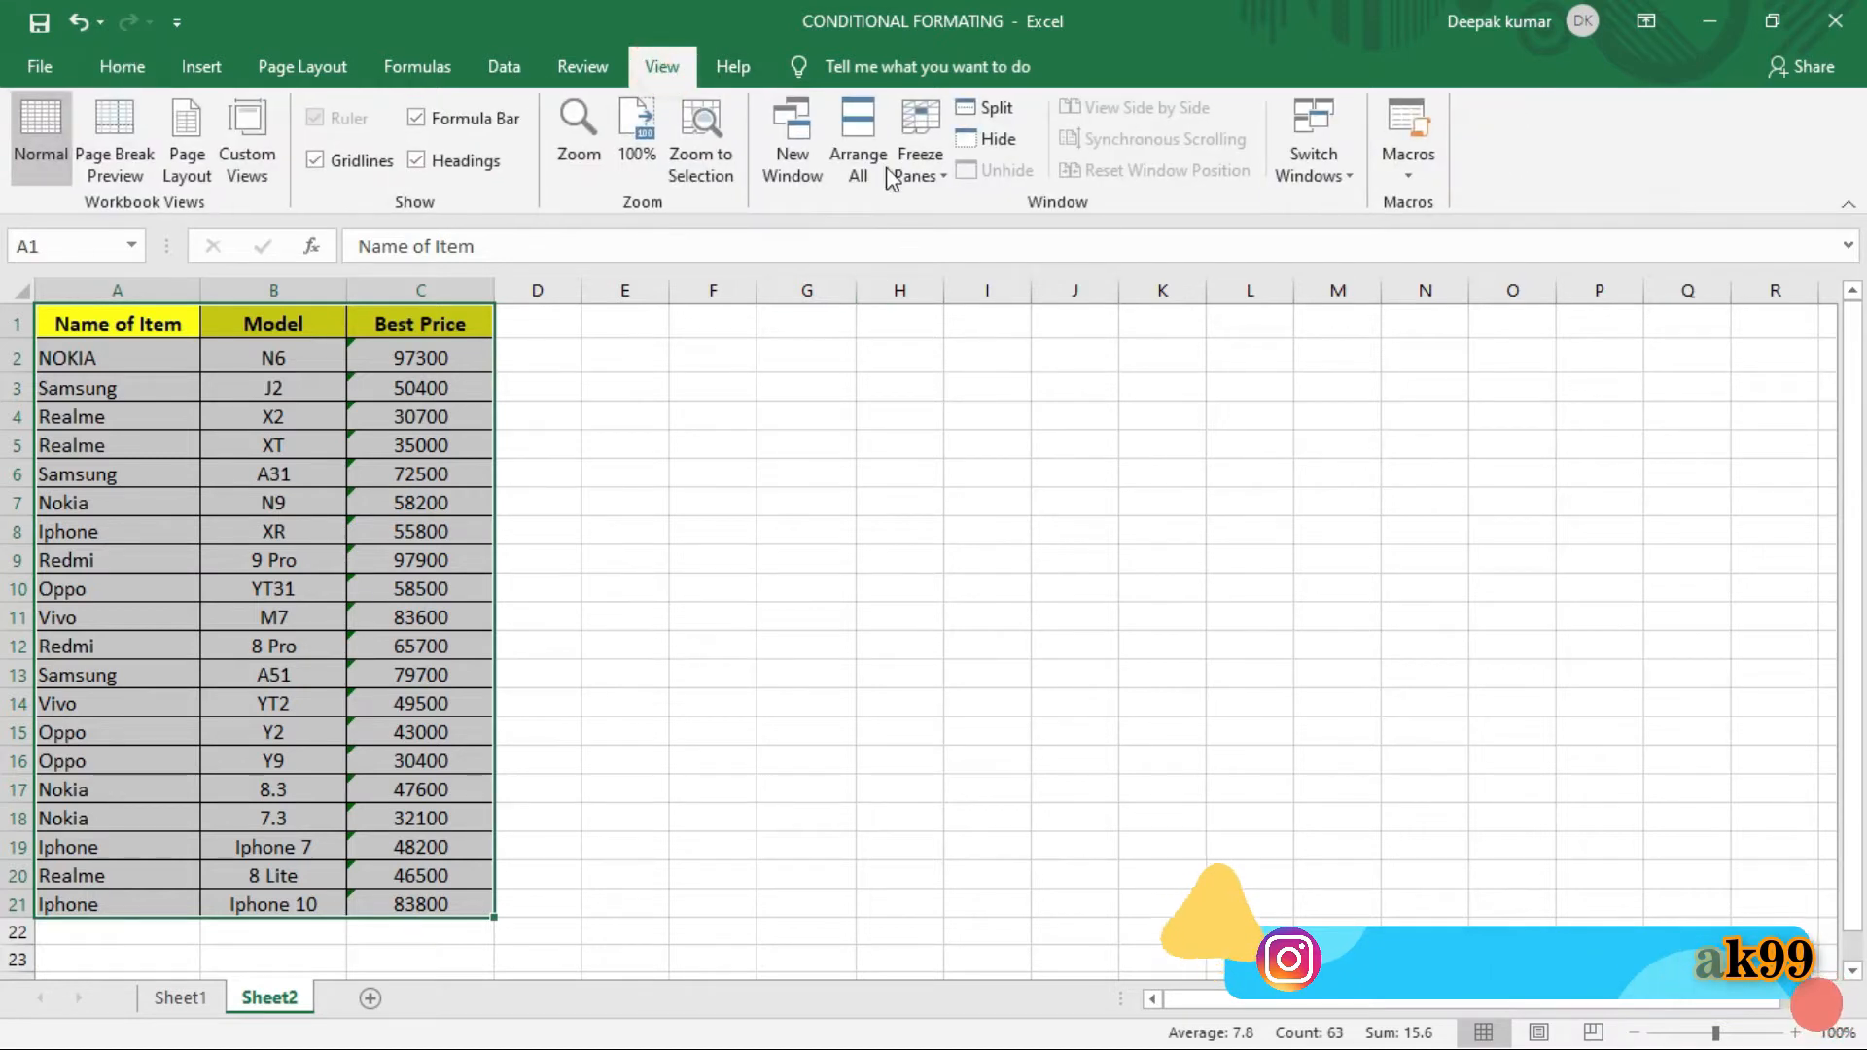
pyautogui.click(697, 154)
pyautogui.click(102, 460)
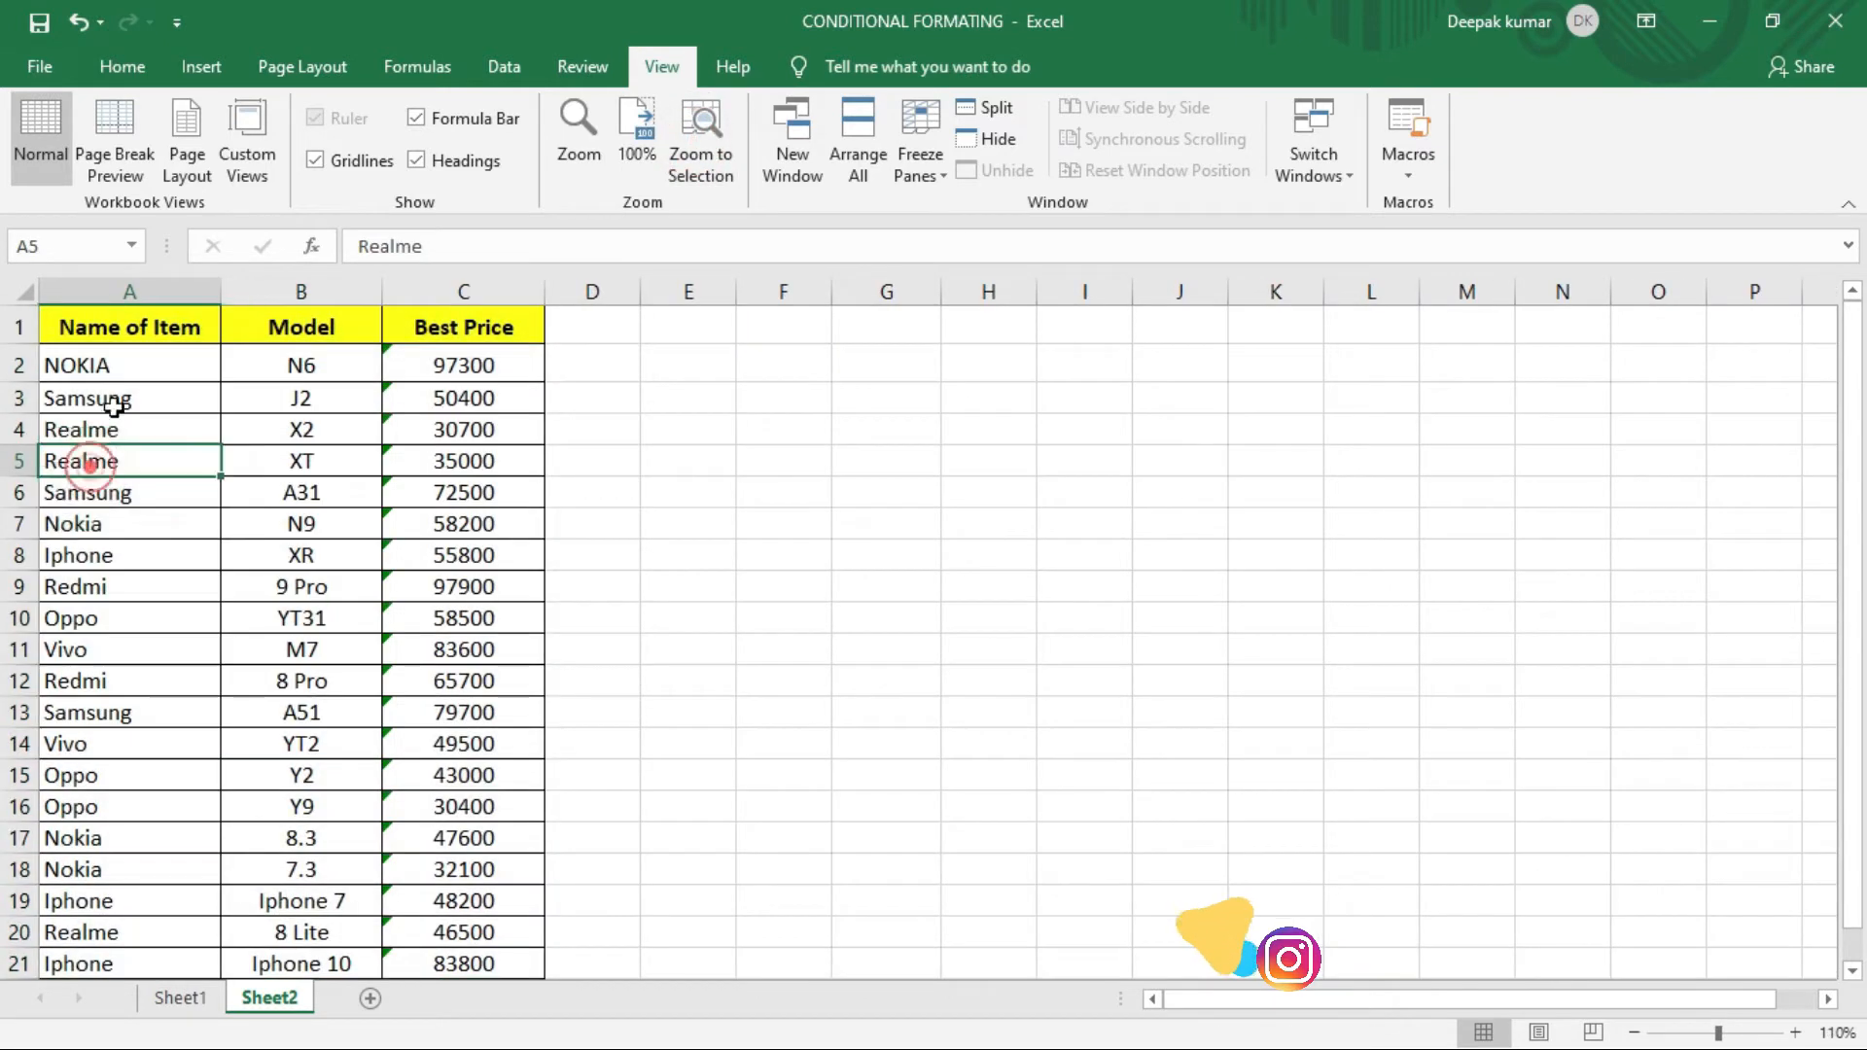
pyautogui.click(76, 326)
pyautogui.click(304, 332)
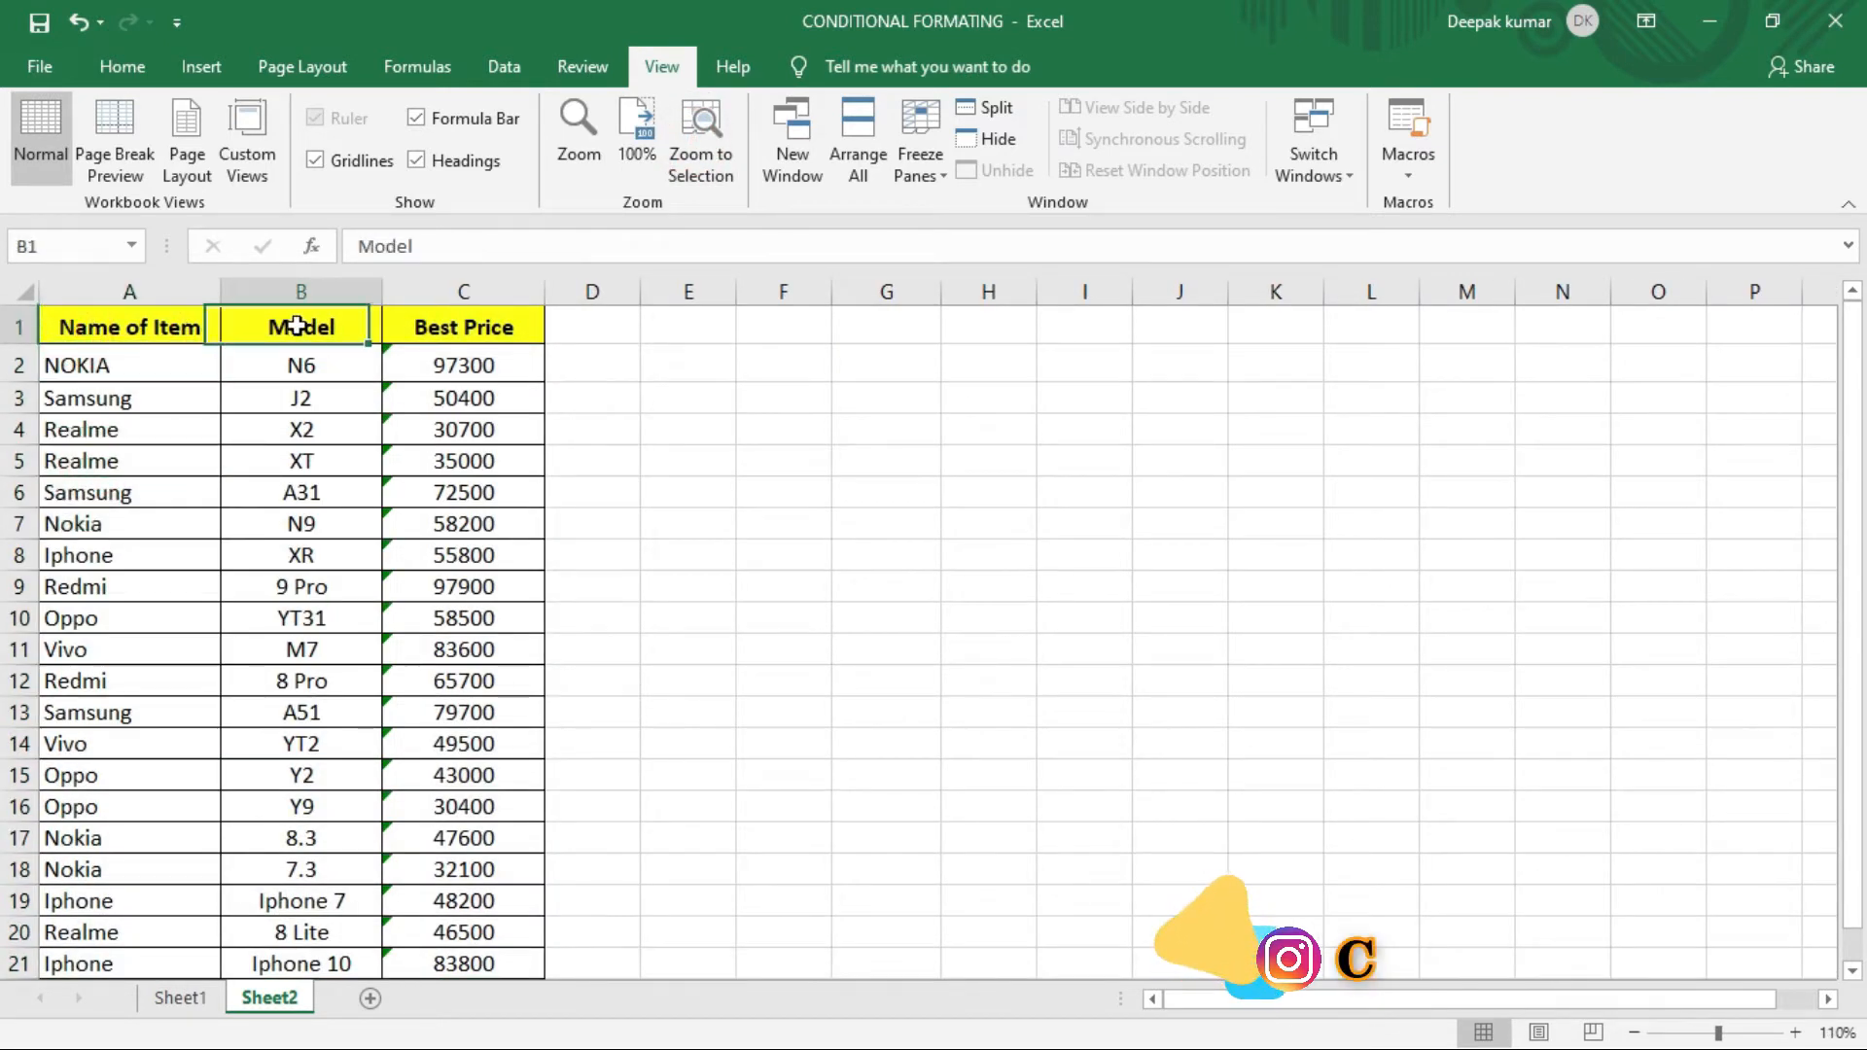
pyautogui.click(443, 333)
pyautogui.click(175, 362)
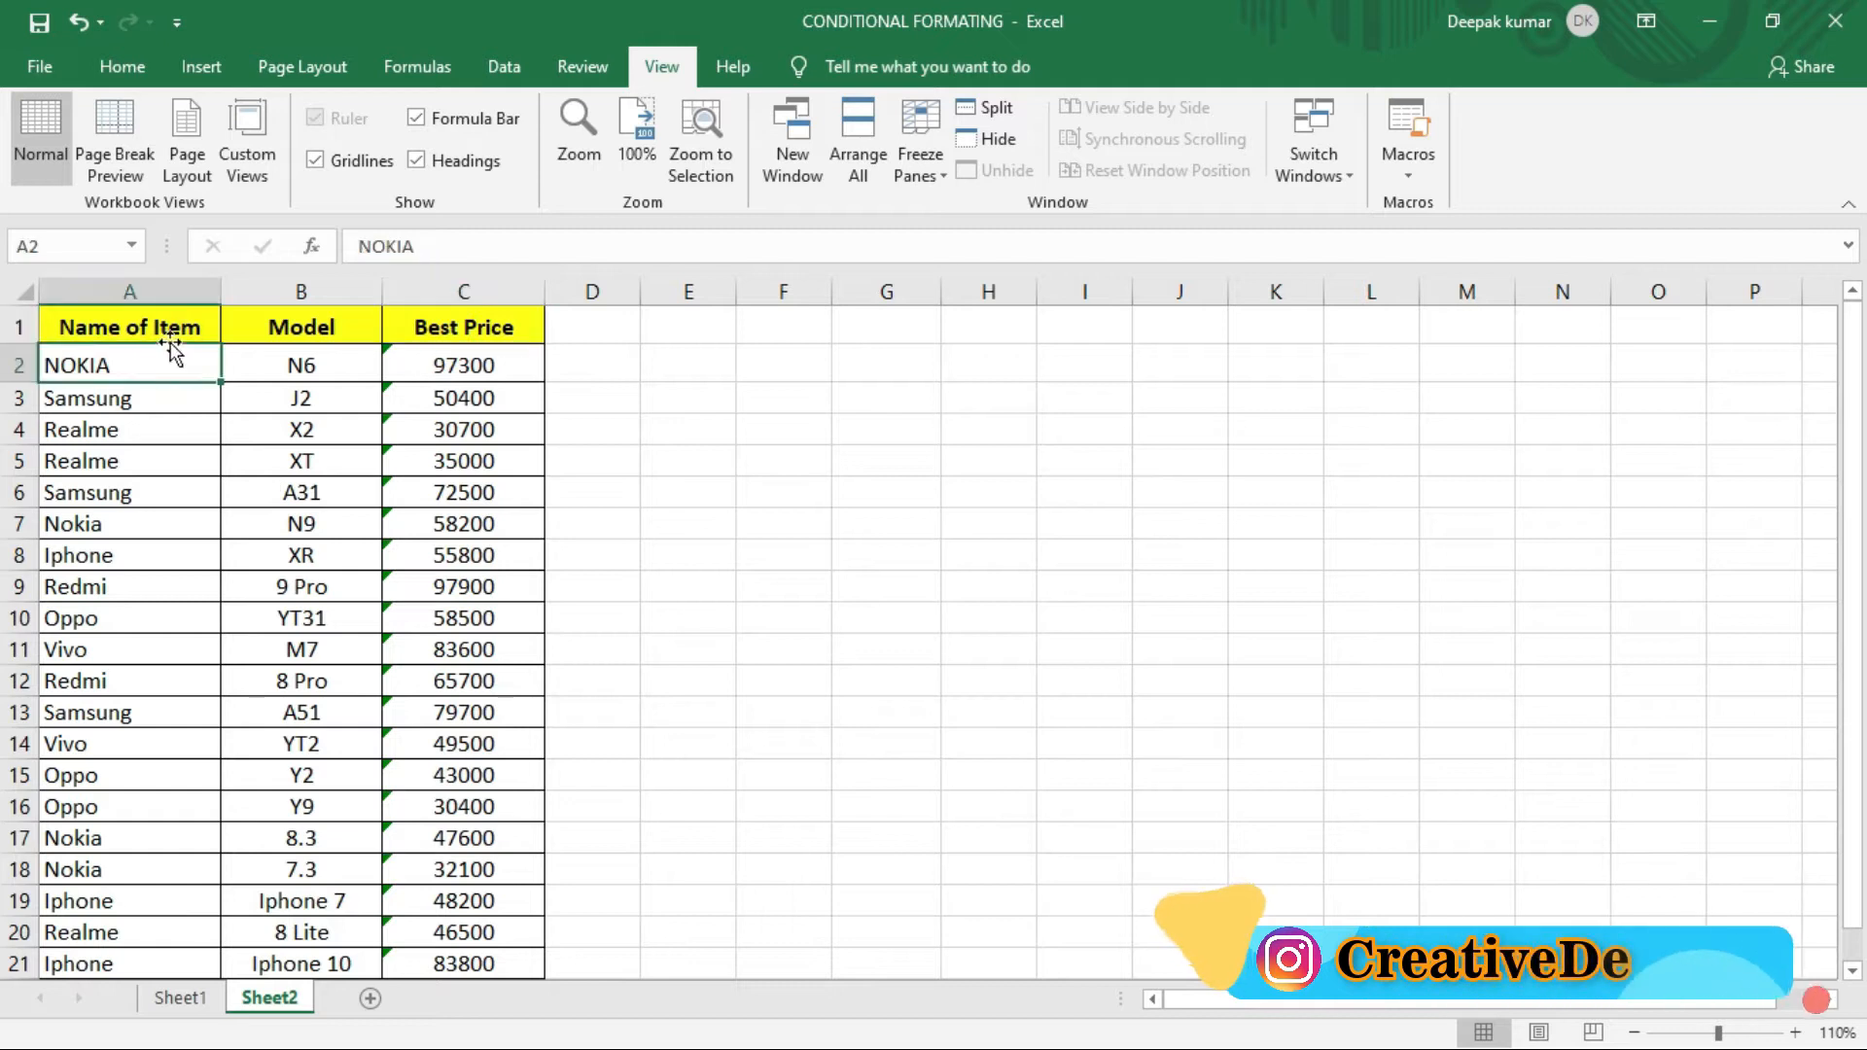
pyautogui.click(167, 336)
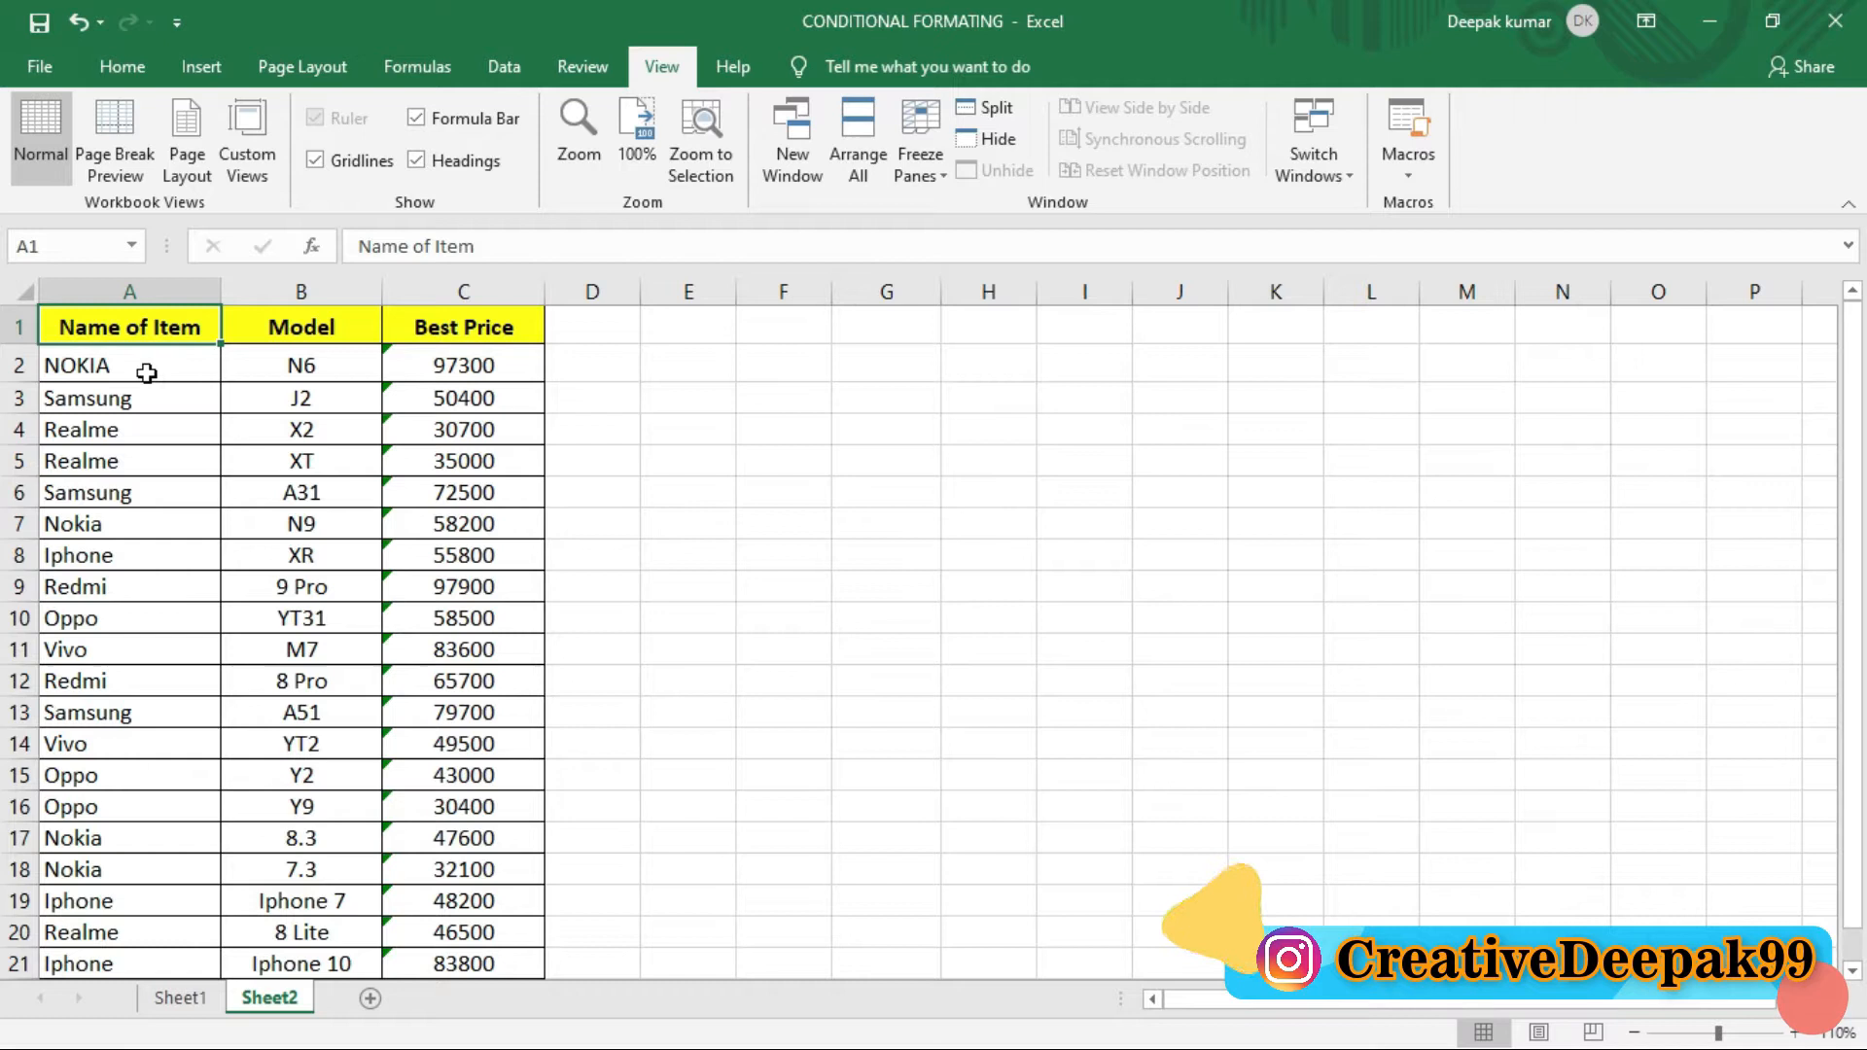
pyautogui.click(305, 368)
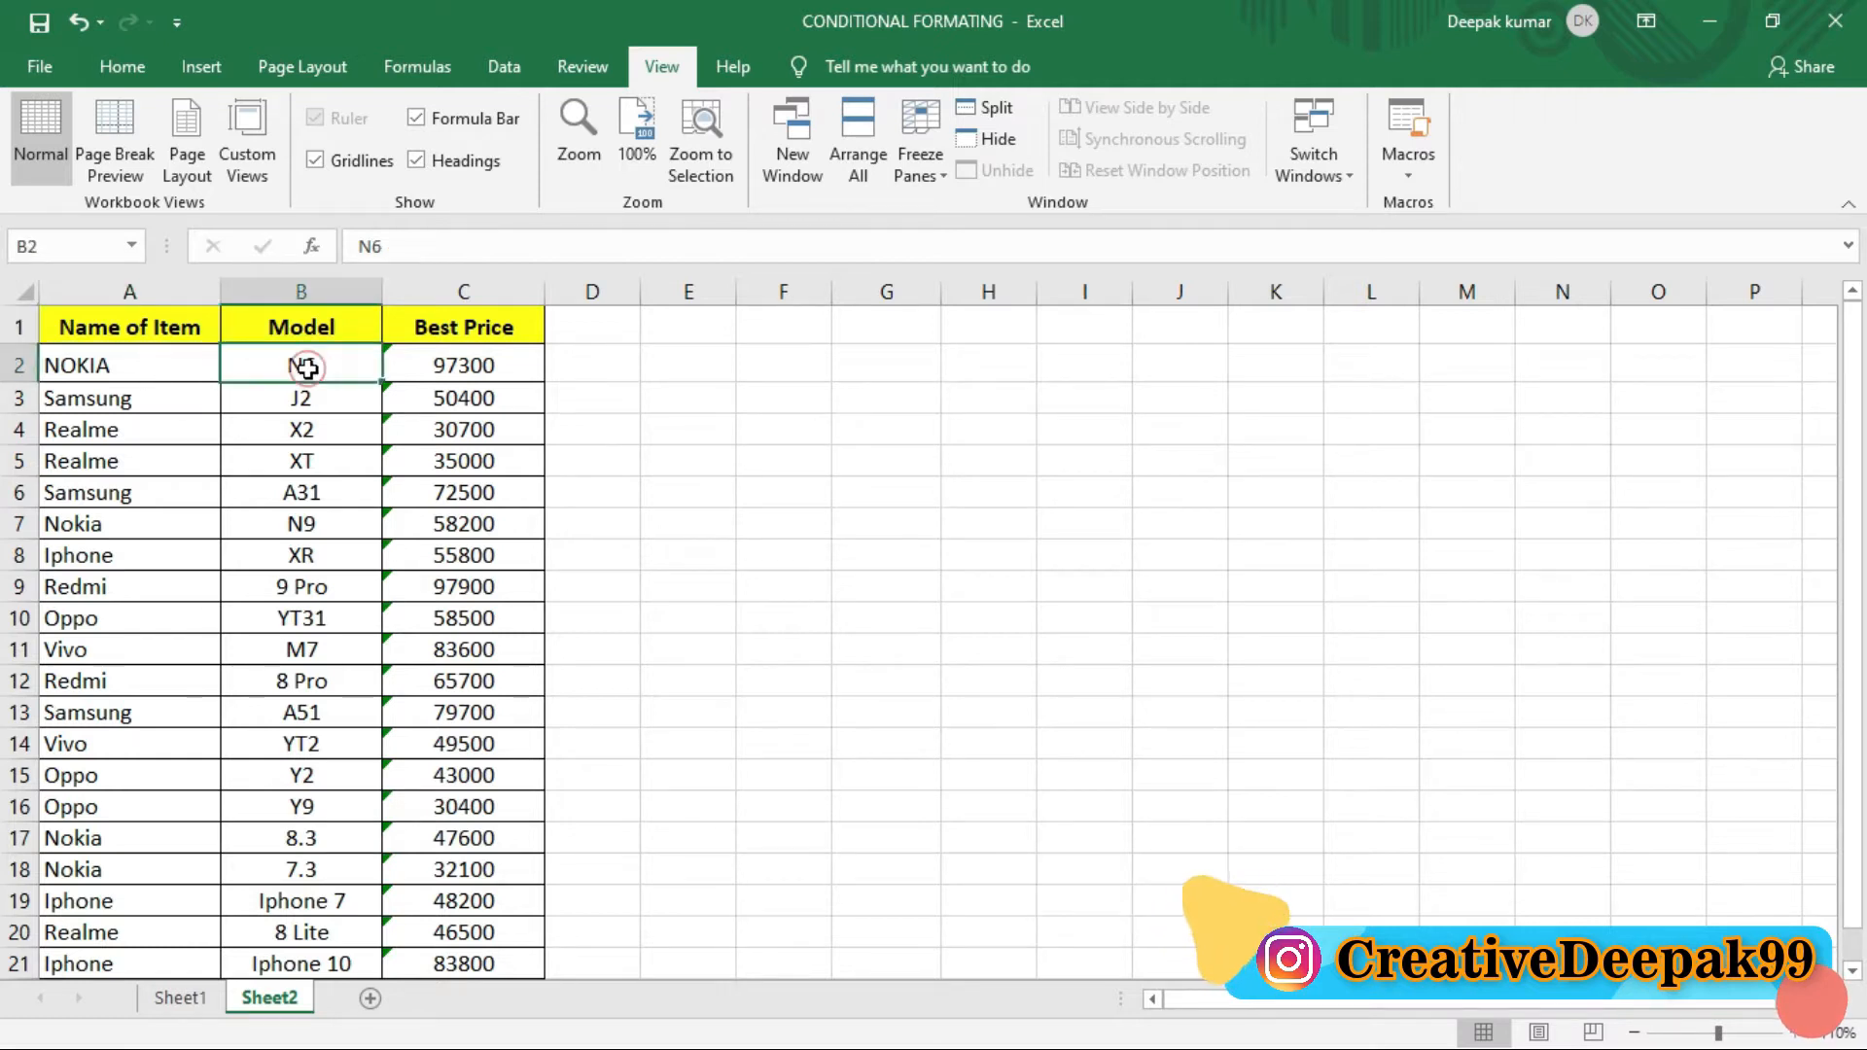
pyautogui.click(410, 367)
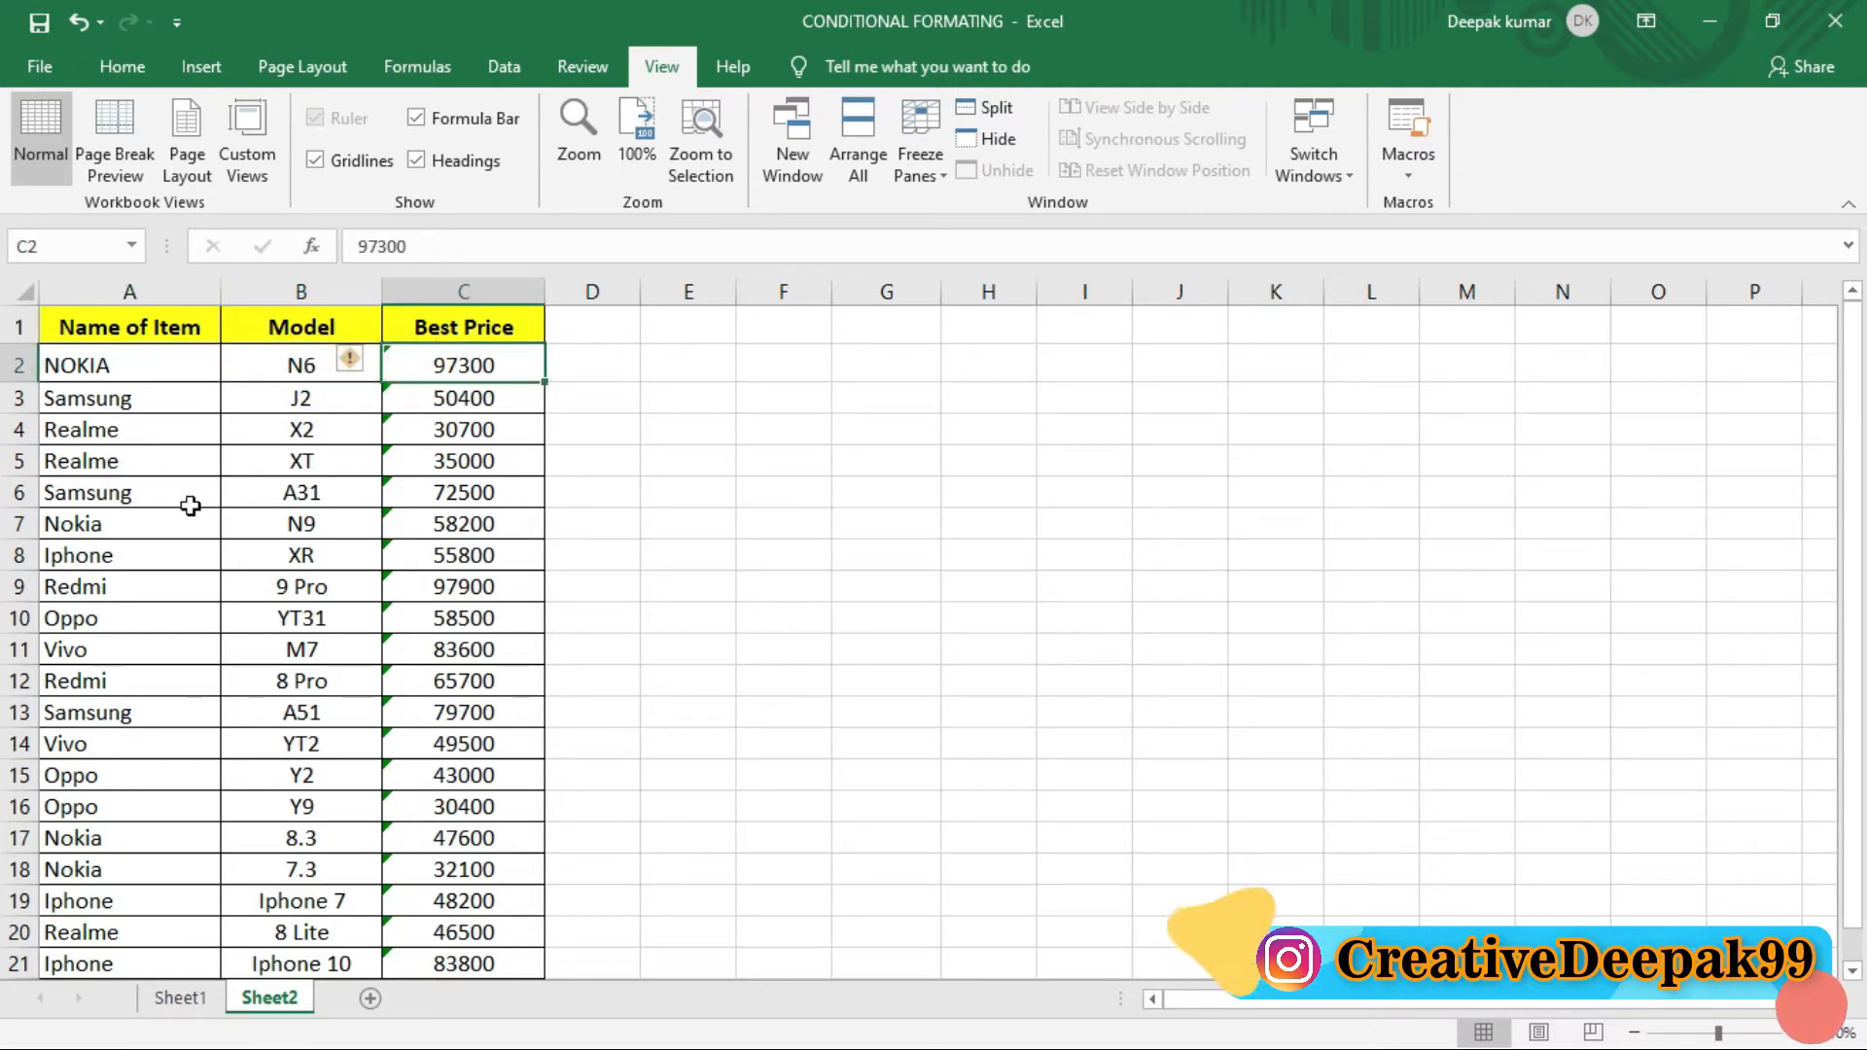
pyautogui.click(158, 500)
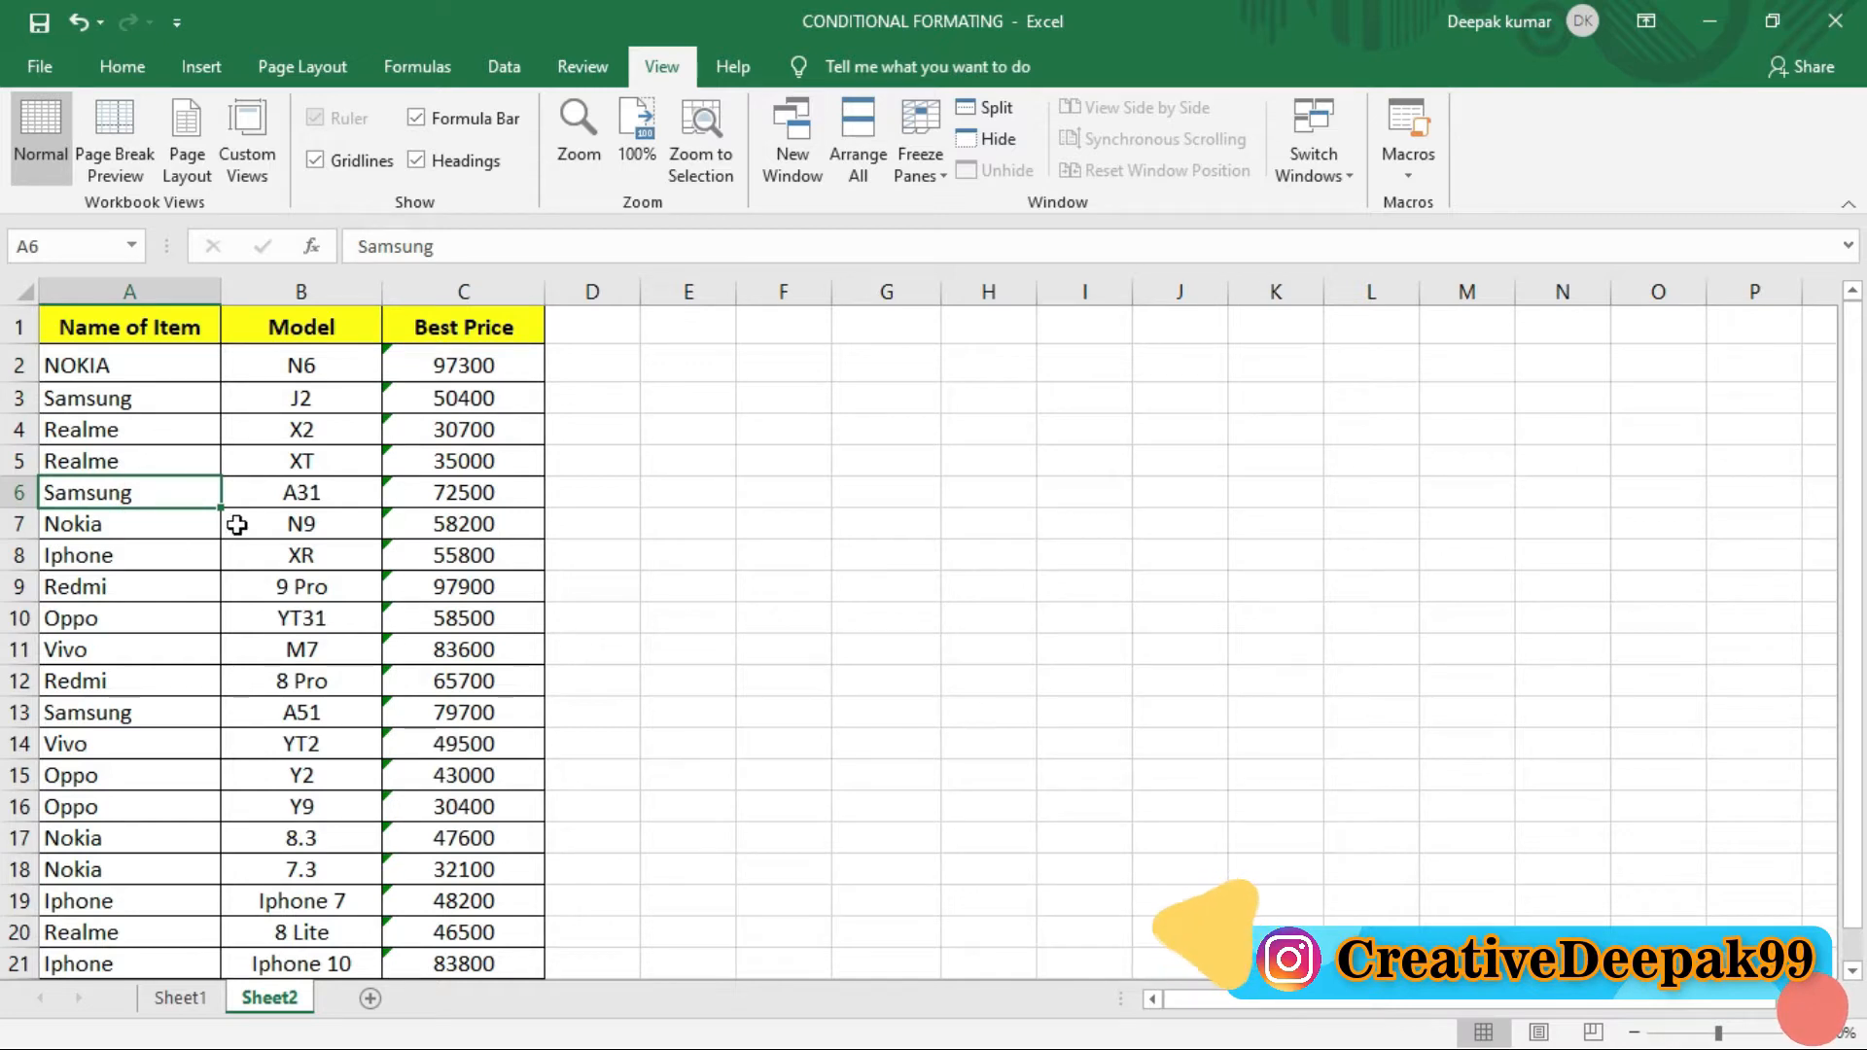
# Step: Examine the repeated brand names in the Name of Item column, comparing the Nokia entries, and review the three headings
pyautogui.scroll(-2, 284, 547)
pyautogui.scroll(2, 259, 587)
pyautogui.click(93, 370)
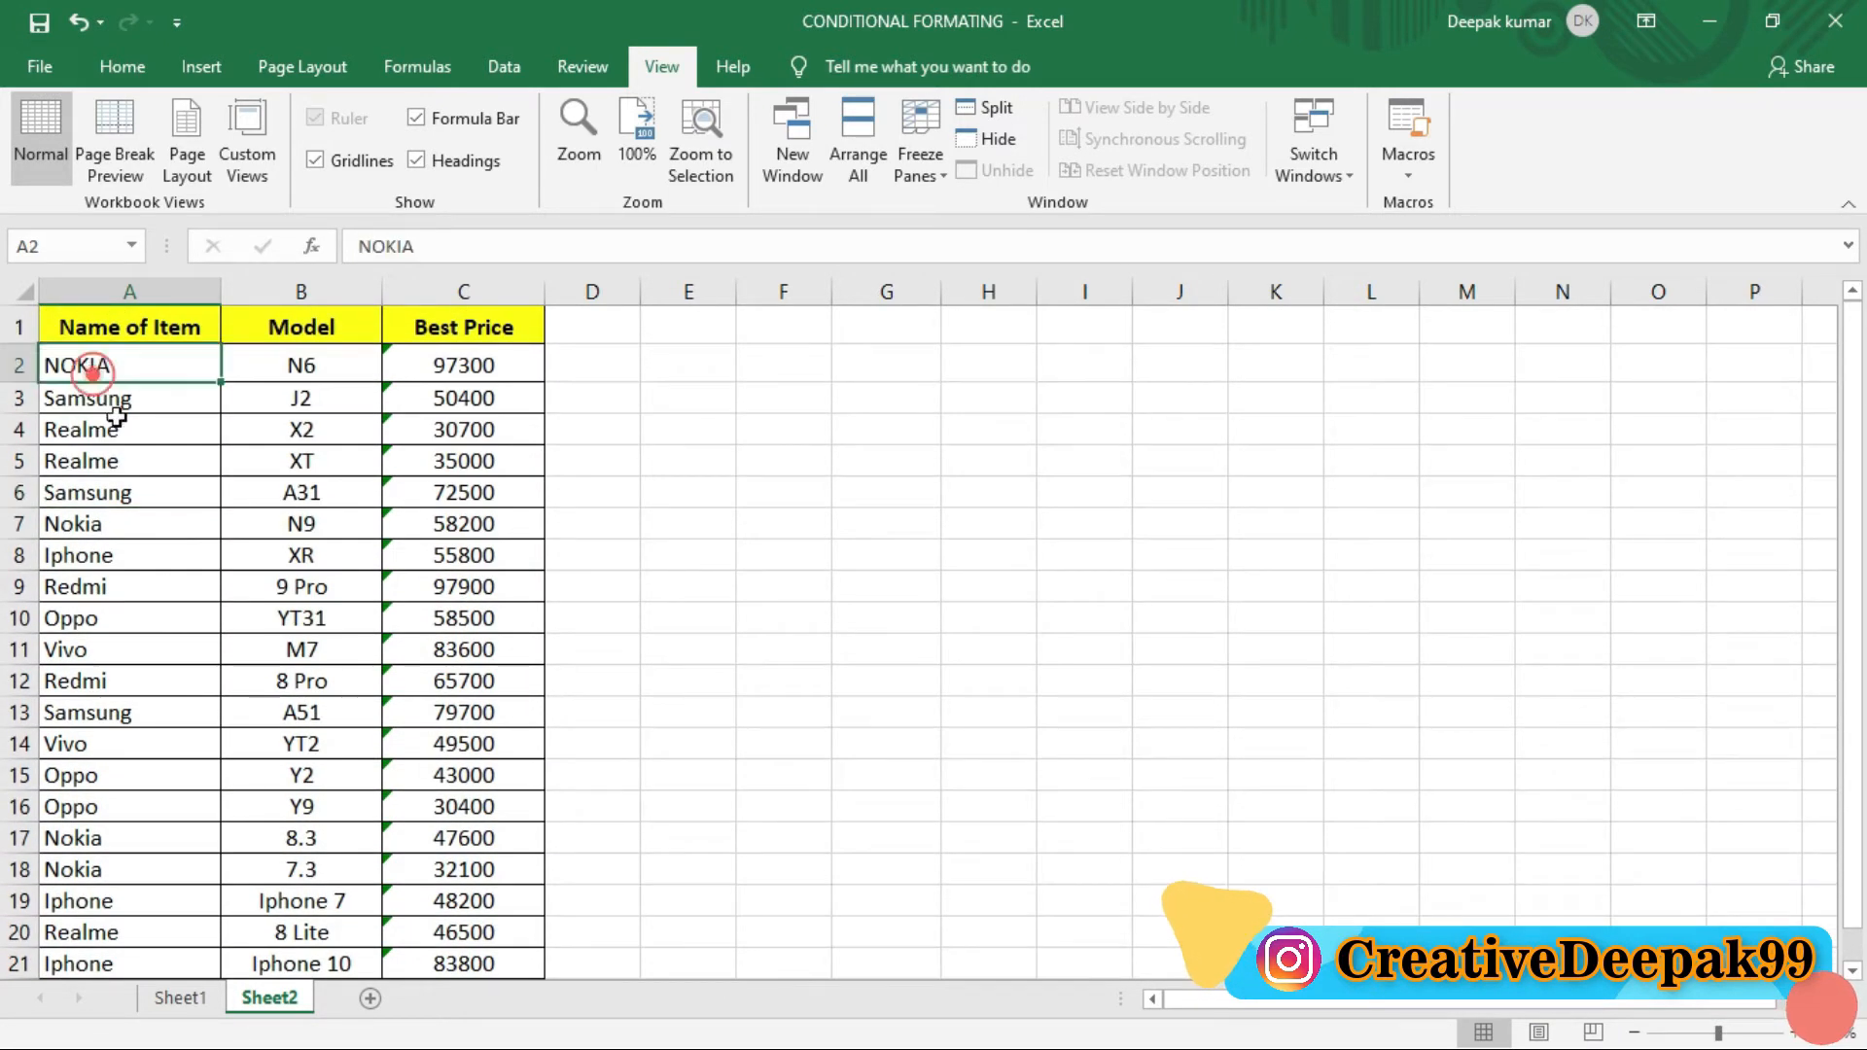
pyautogui.click(113, 455)
pyautogui.click(104, 429)
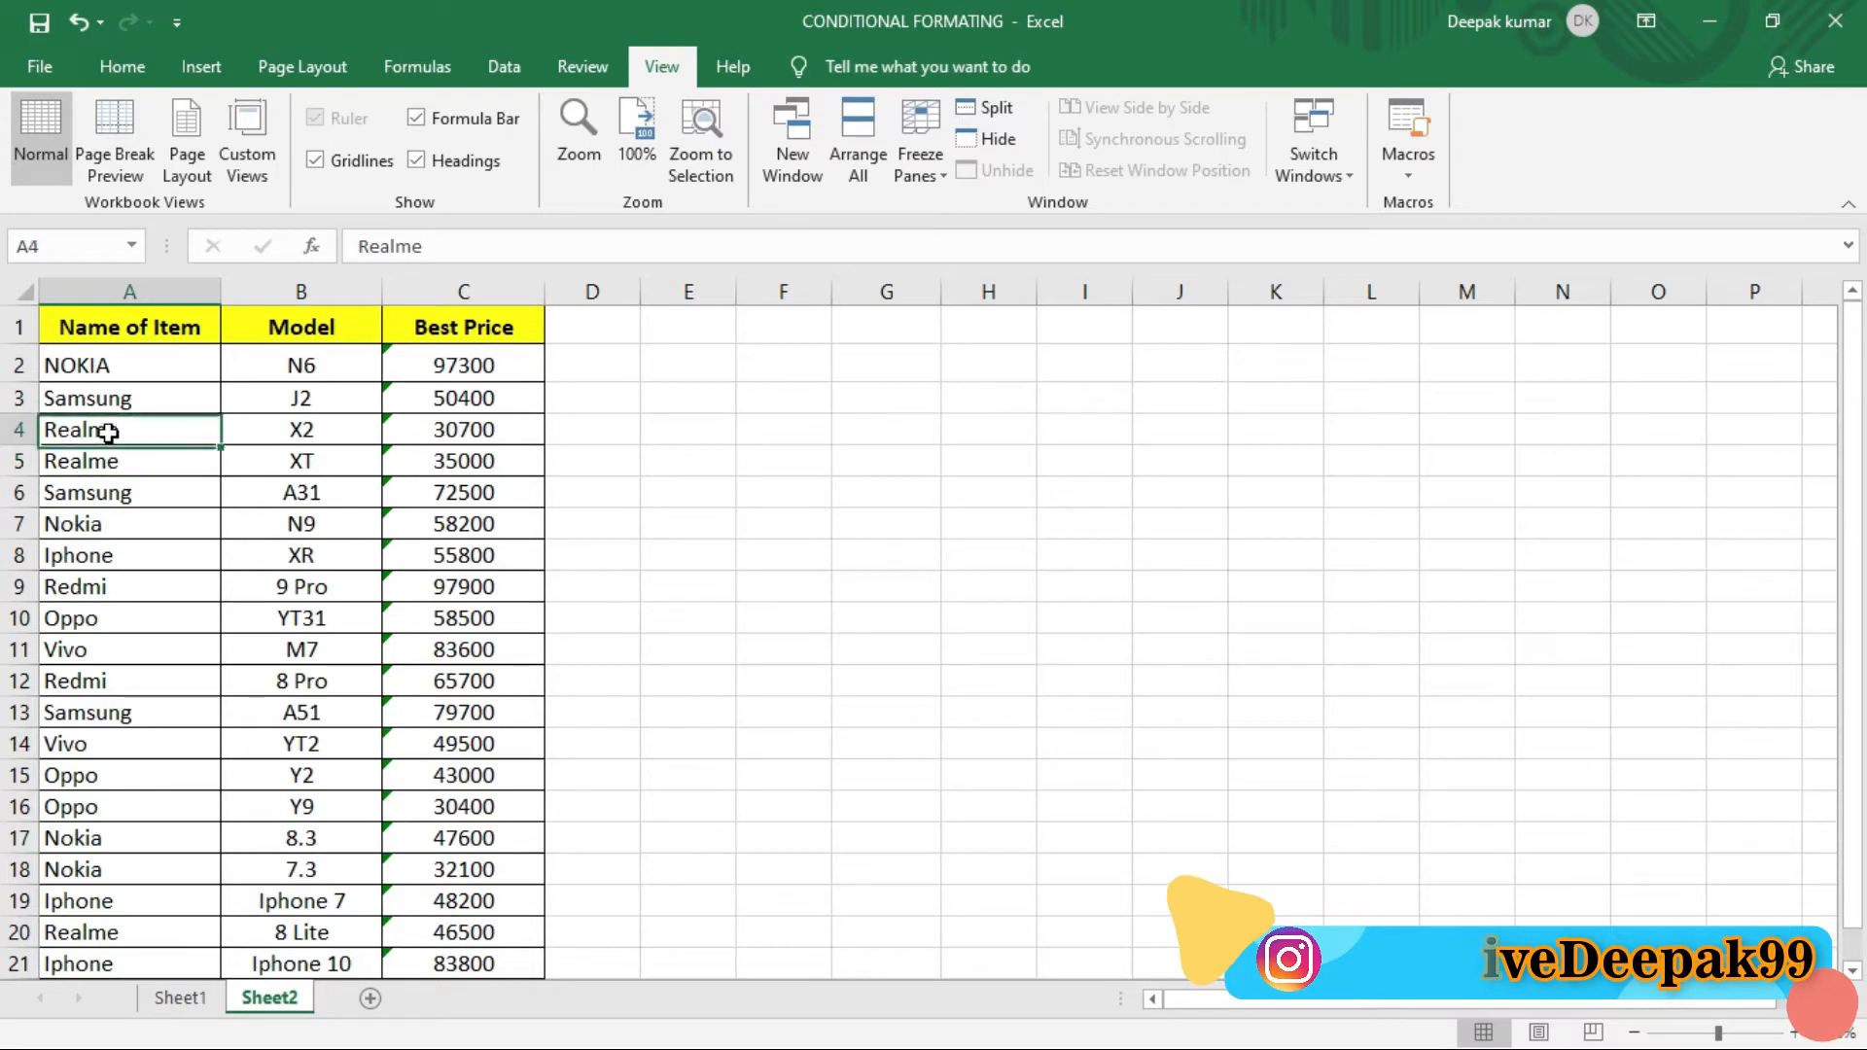
pyautogui.click(104, 367)
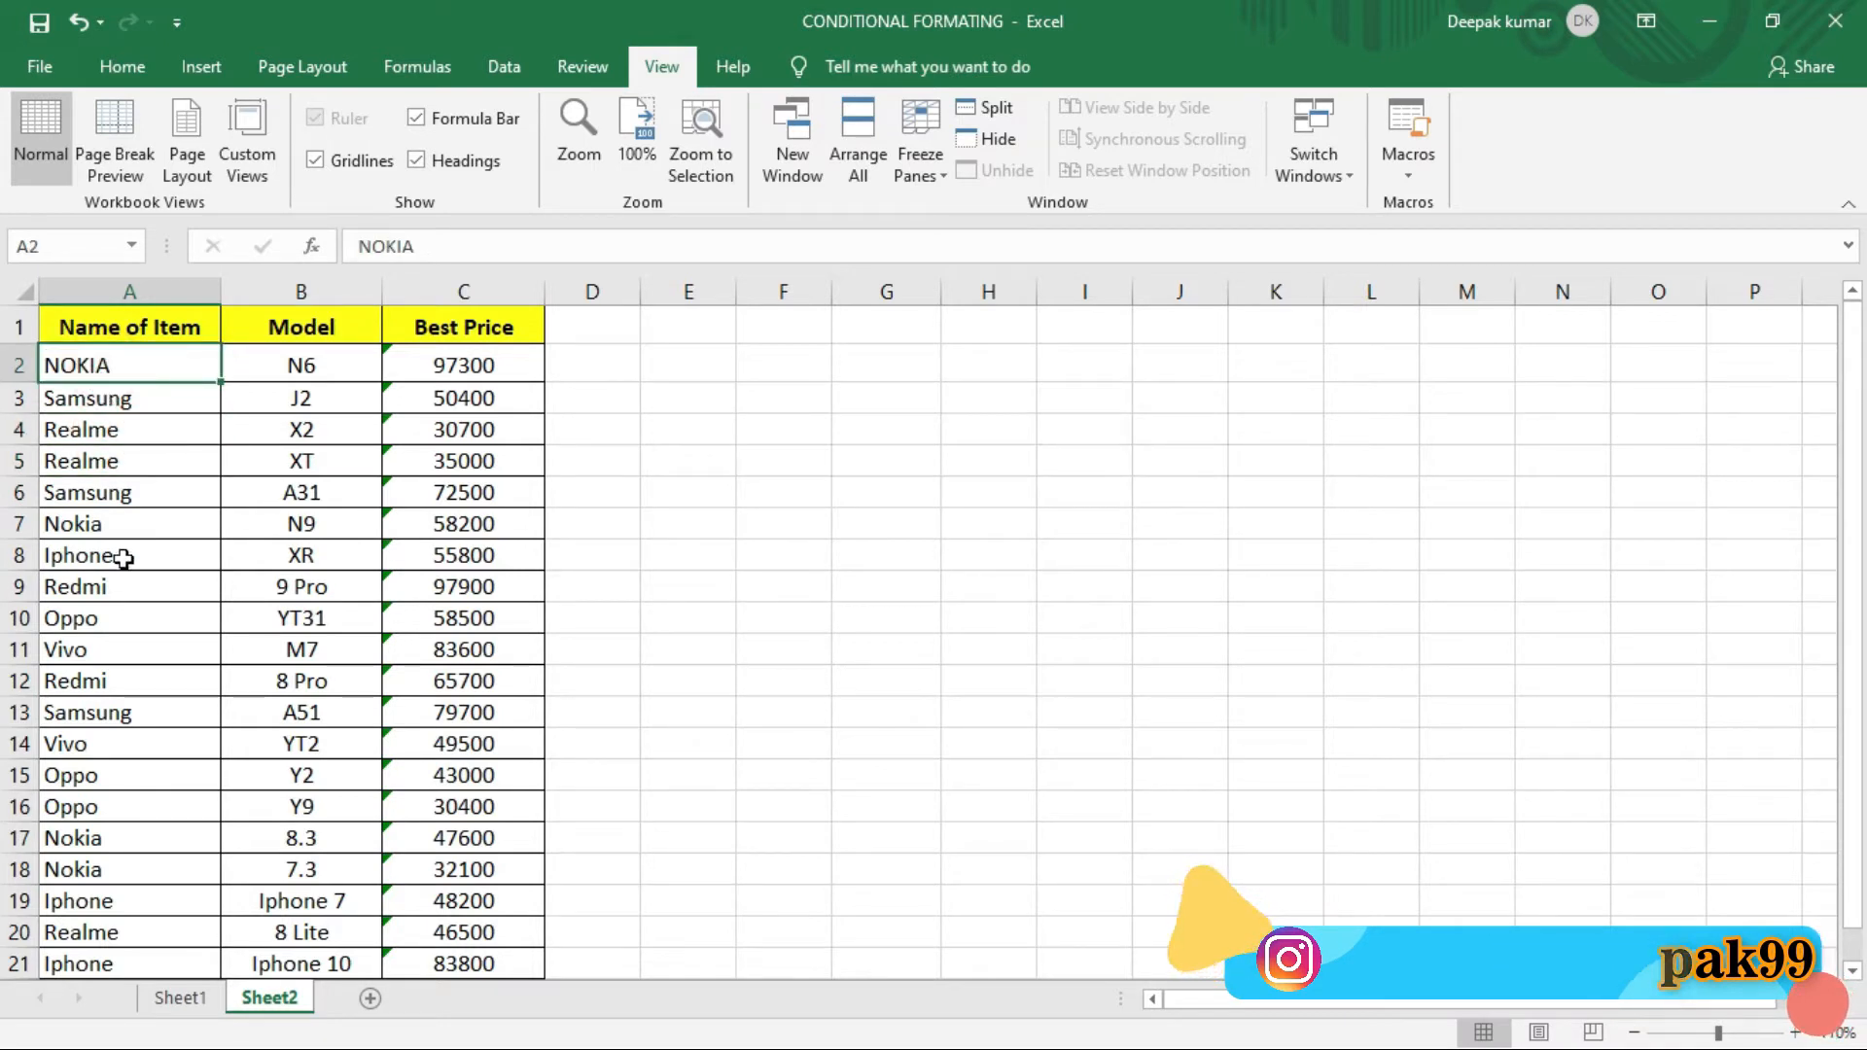
pyautogui.click(82, 525)
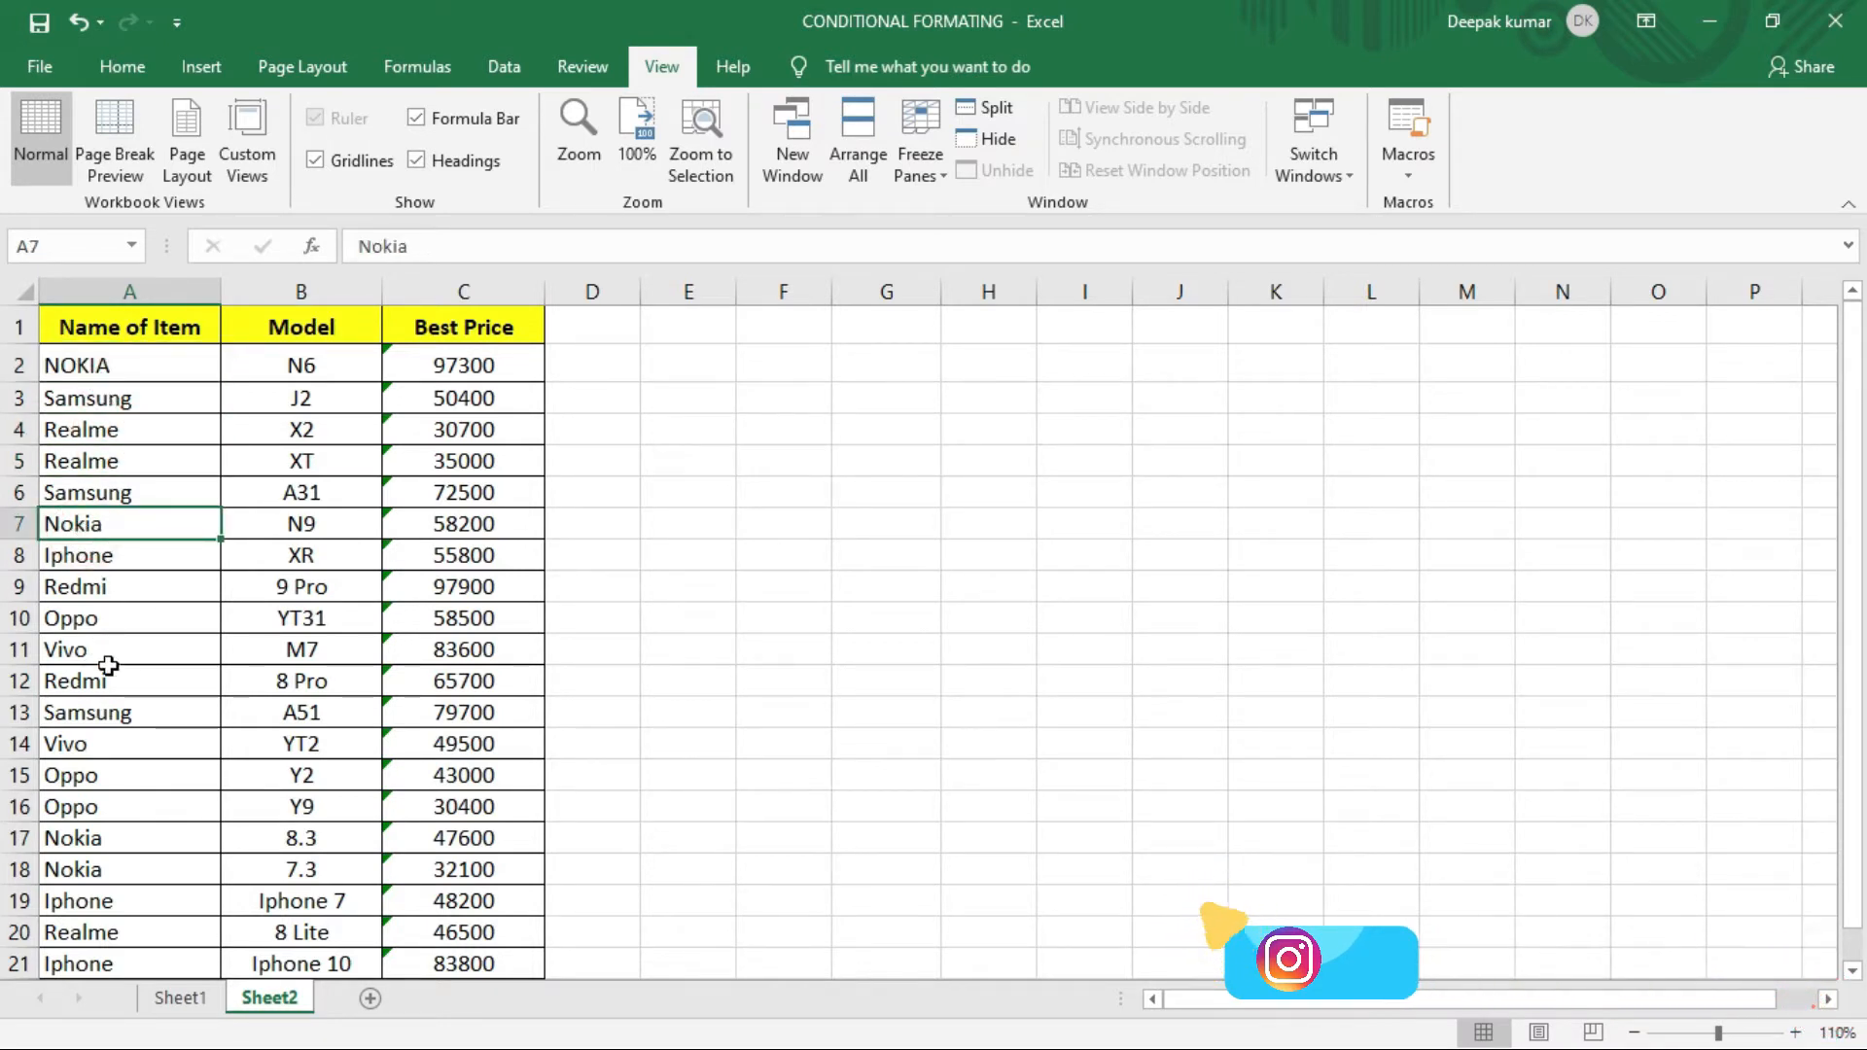
pyautogui.click(101, 863)
pyautogui.click(101, 839)
pyautogui.click(107, 869)
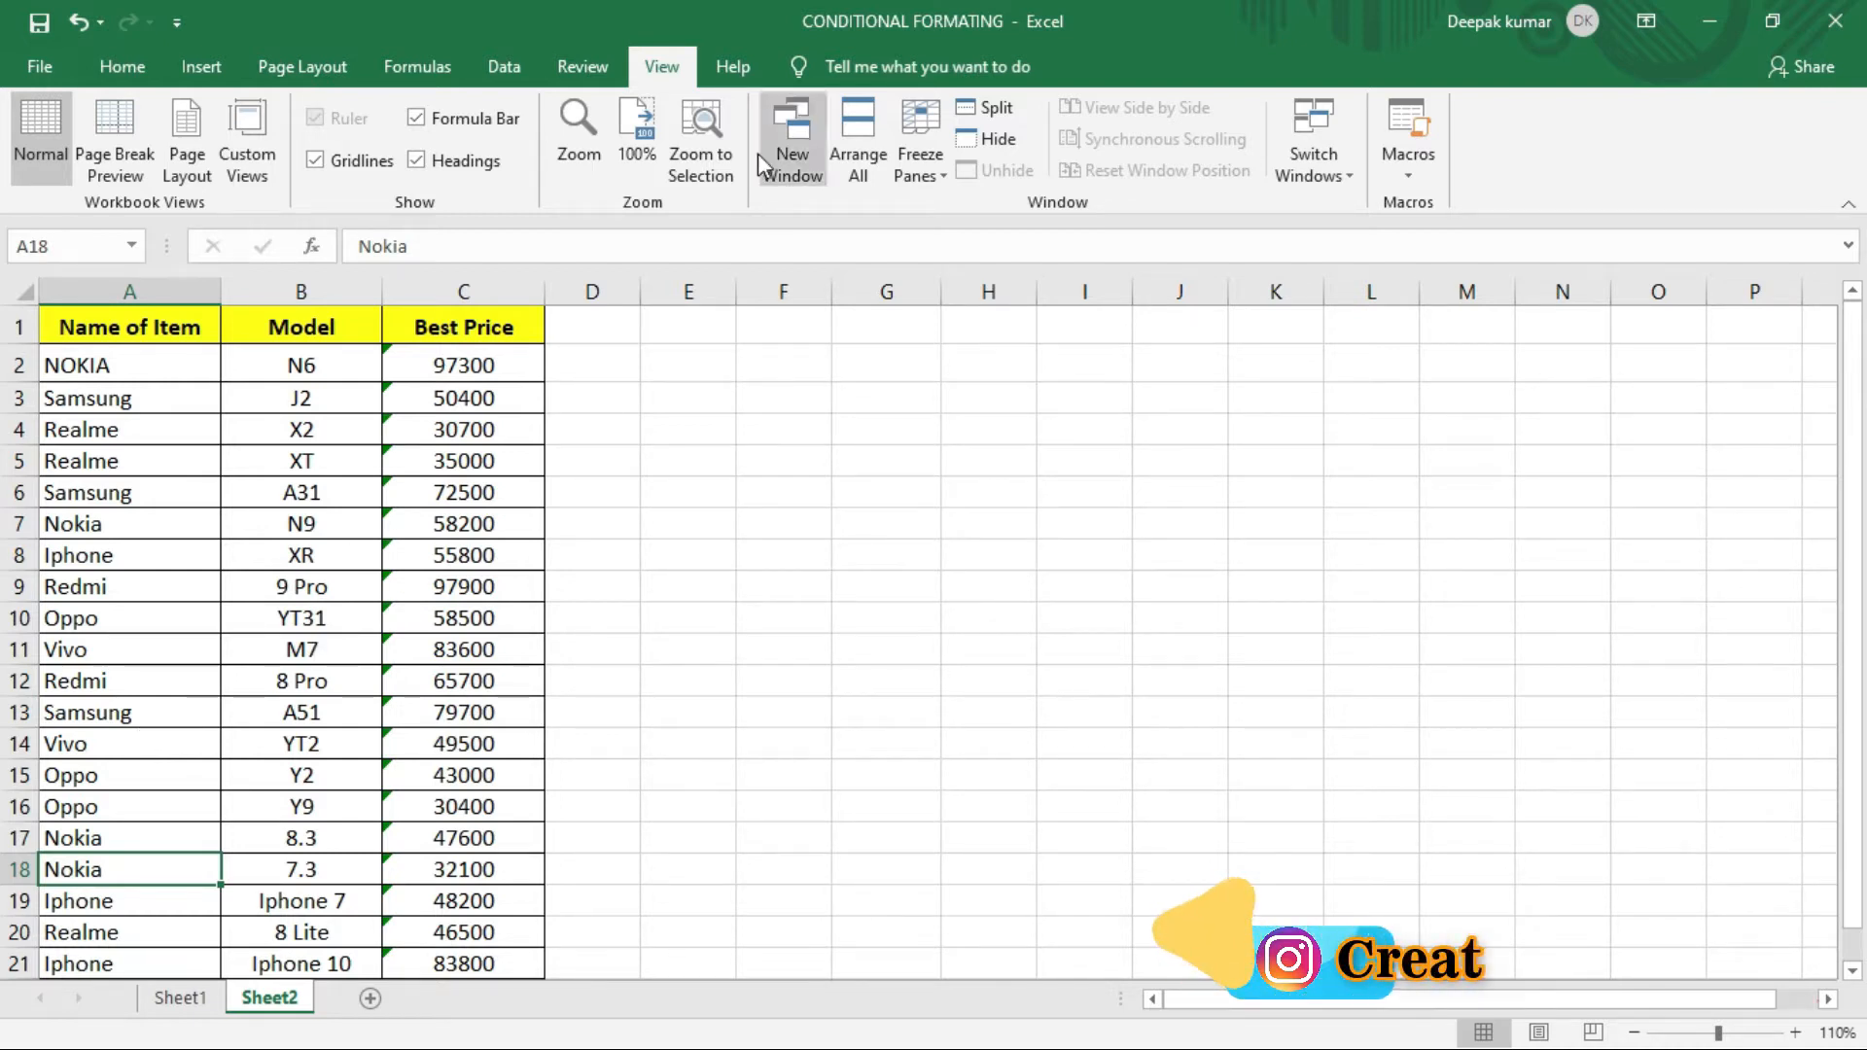
pyautogui.click(635, 136)
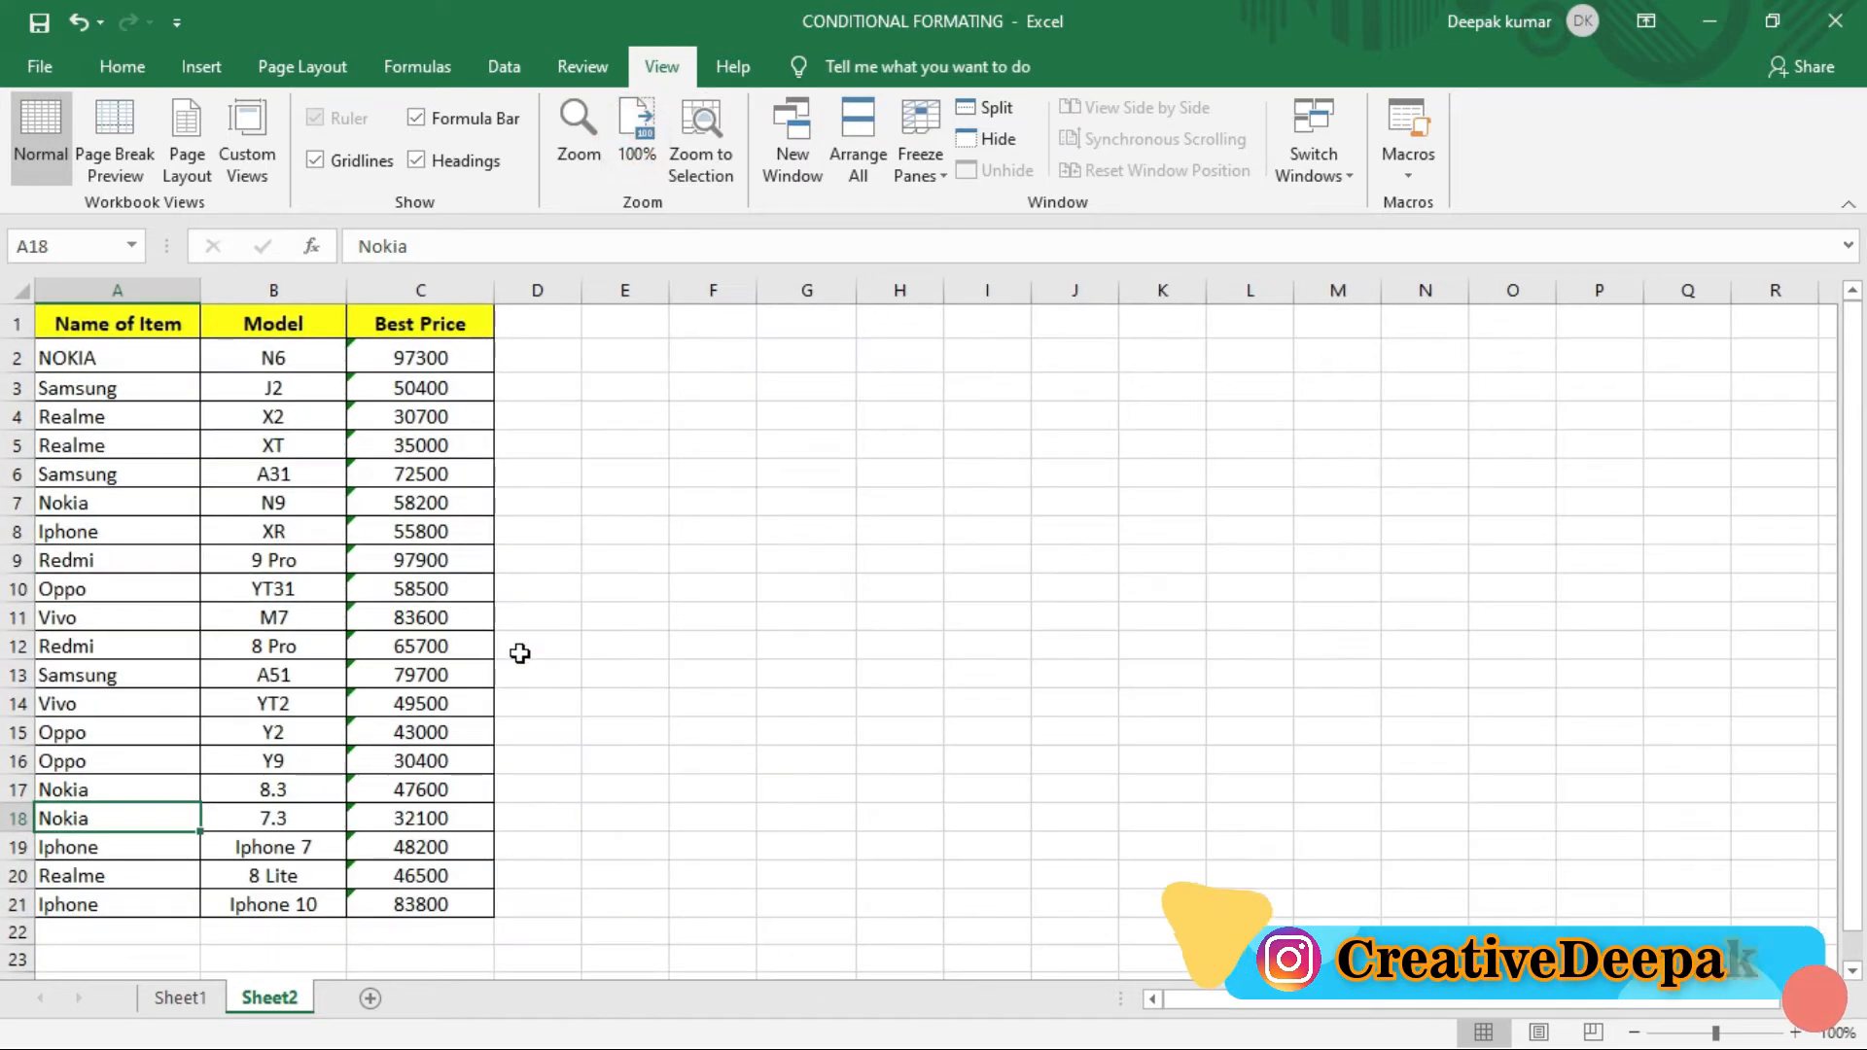
pyautogui.click(162, 316)
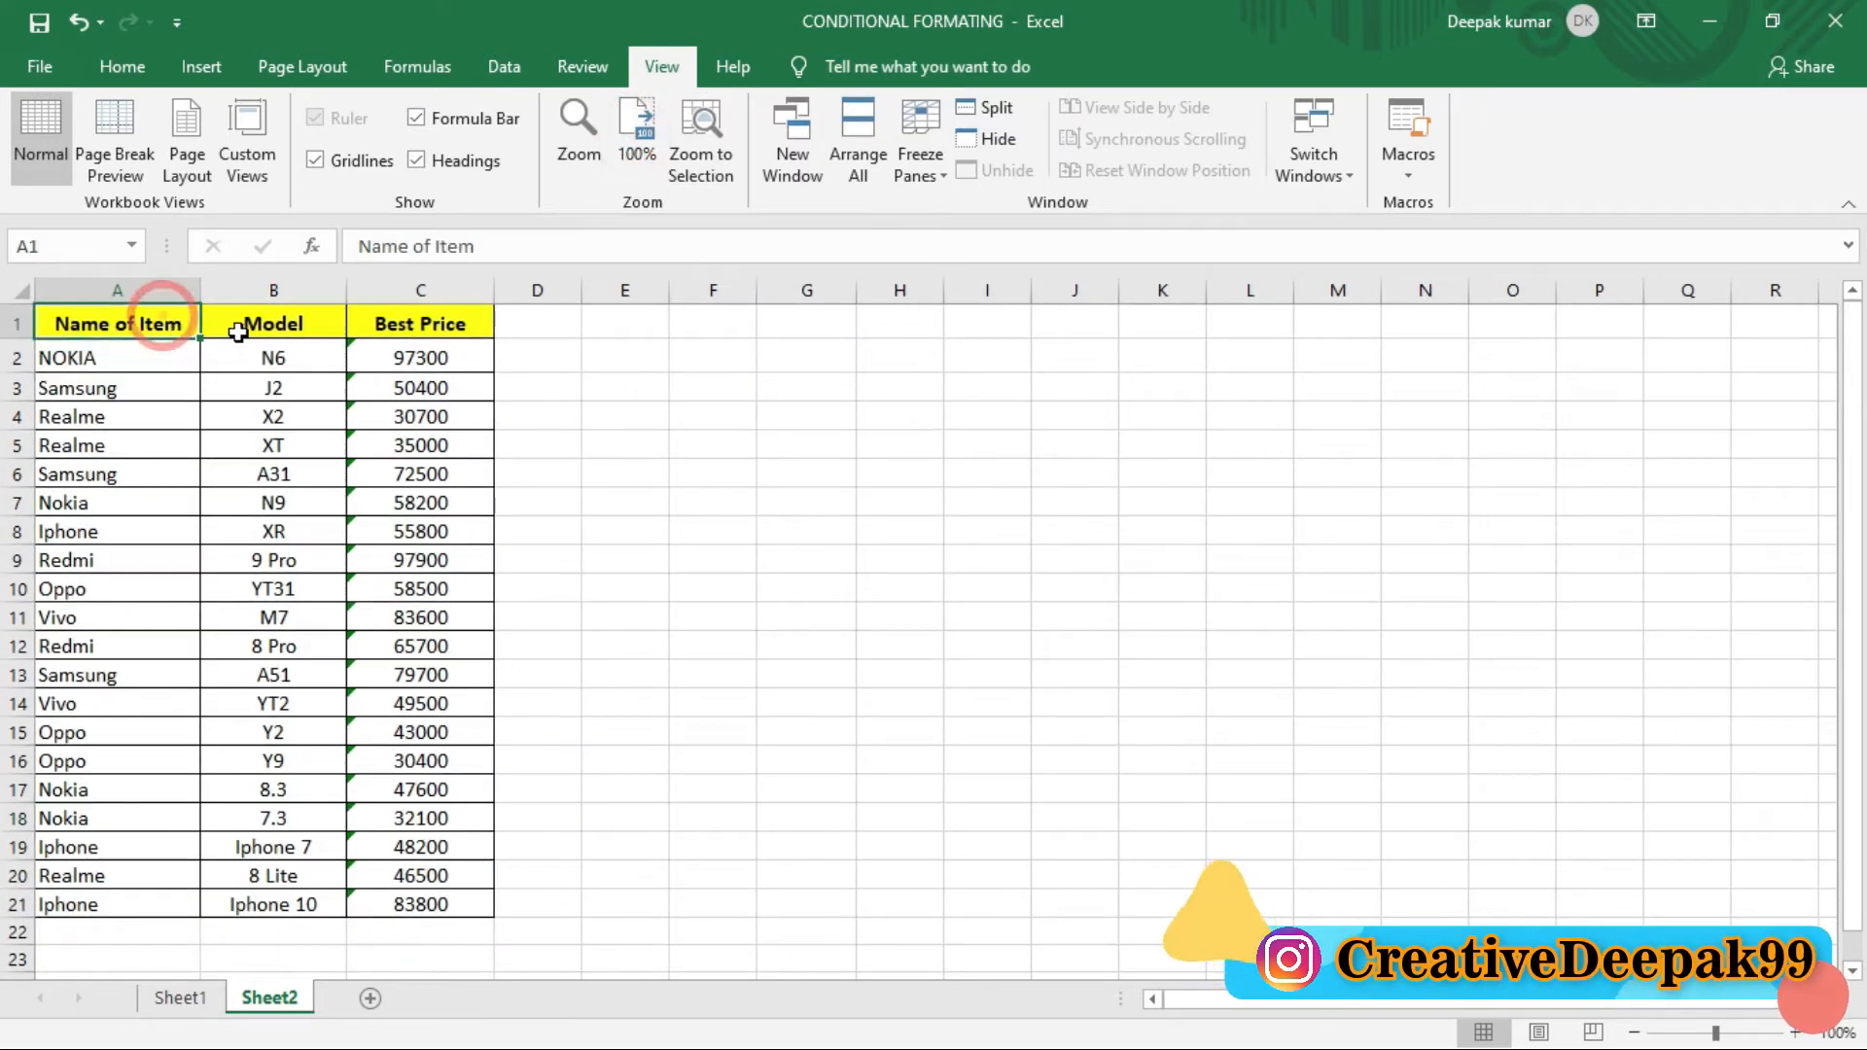
pyautogui.click(236, 328)
pyautogui.click(409, 331)
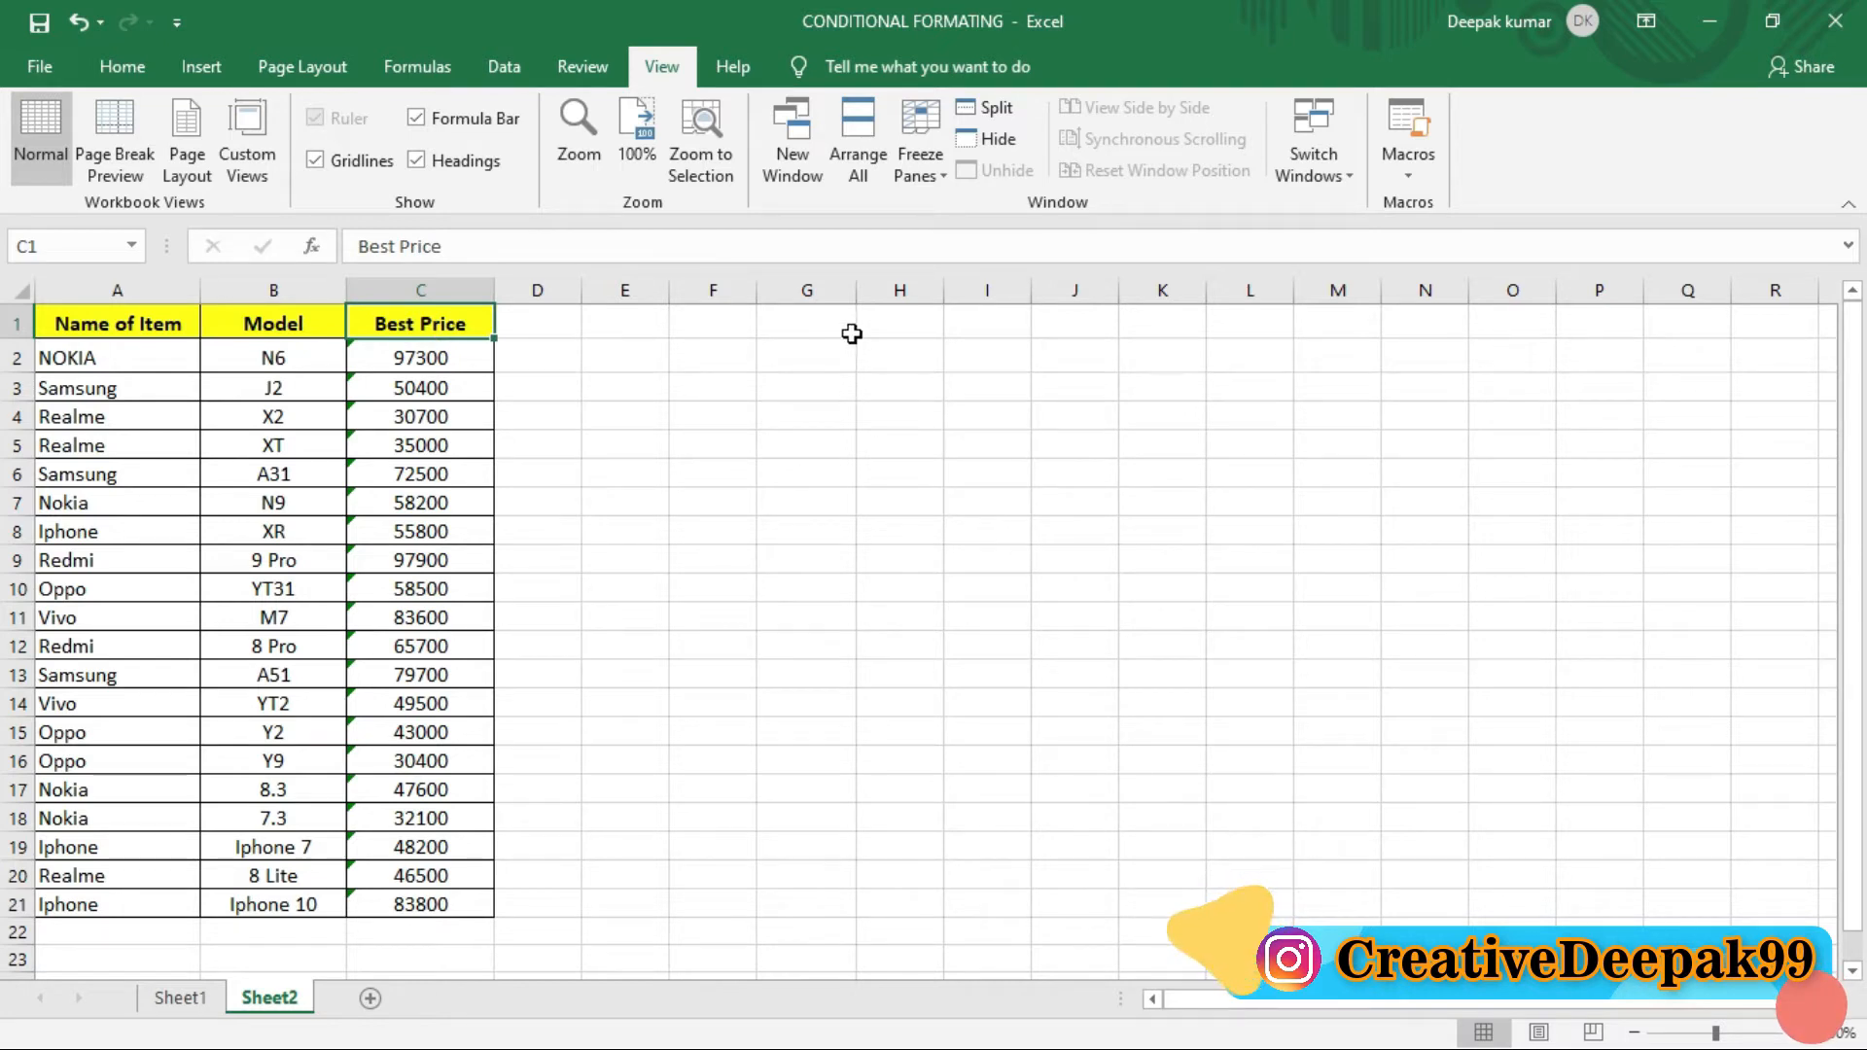
# Step: Enter the headings Cell, Row and Column in H1, I1 and J1, slightly widening column H
pyautogui.click(898, 333)
pyautogui.moveTo(944, 296); pyautogui.dragTo(958, 292)
pyautogui.click(911, 324)
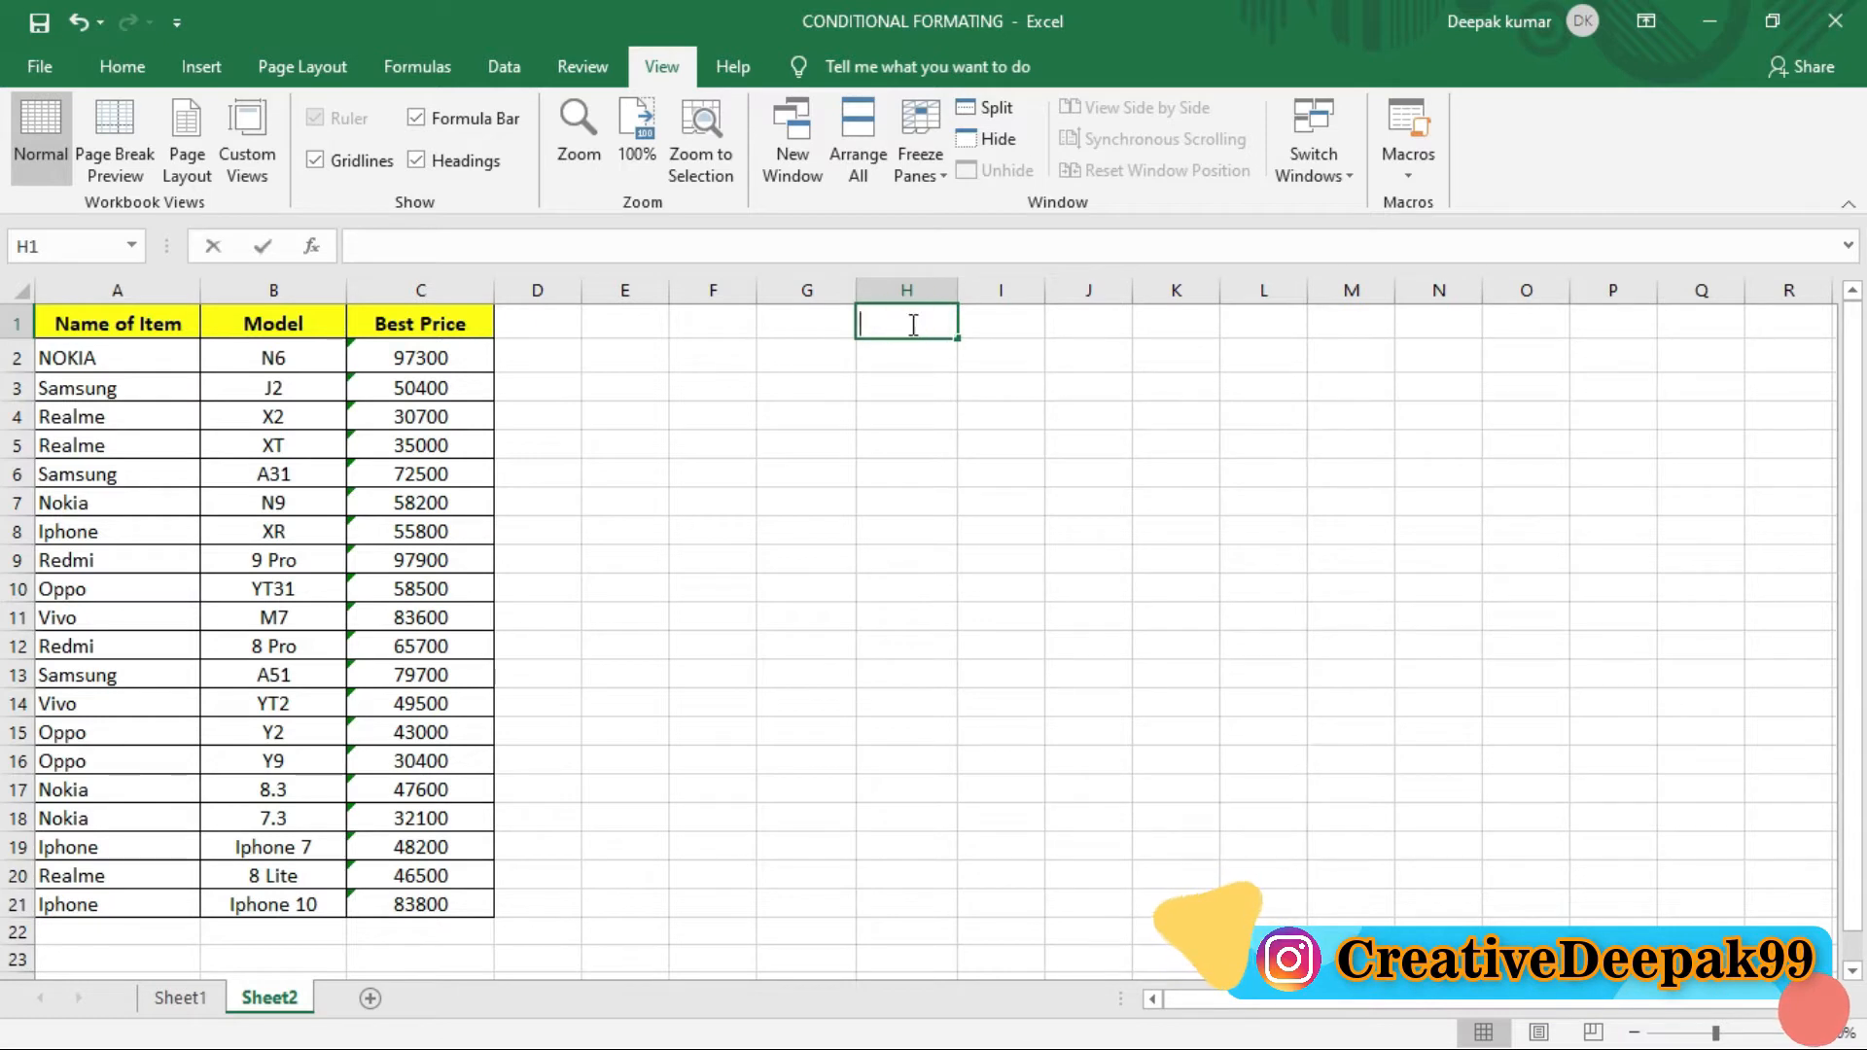
pyautogui.write('Cell')
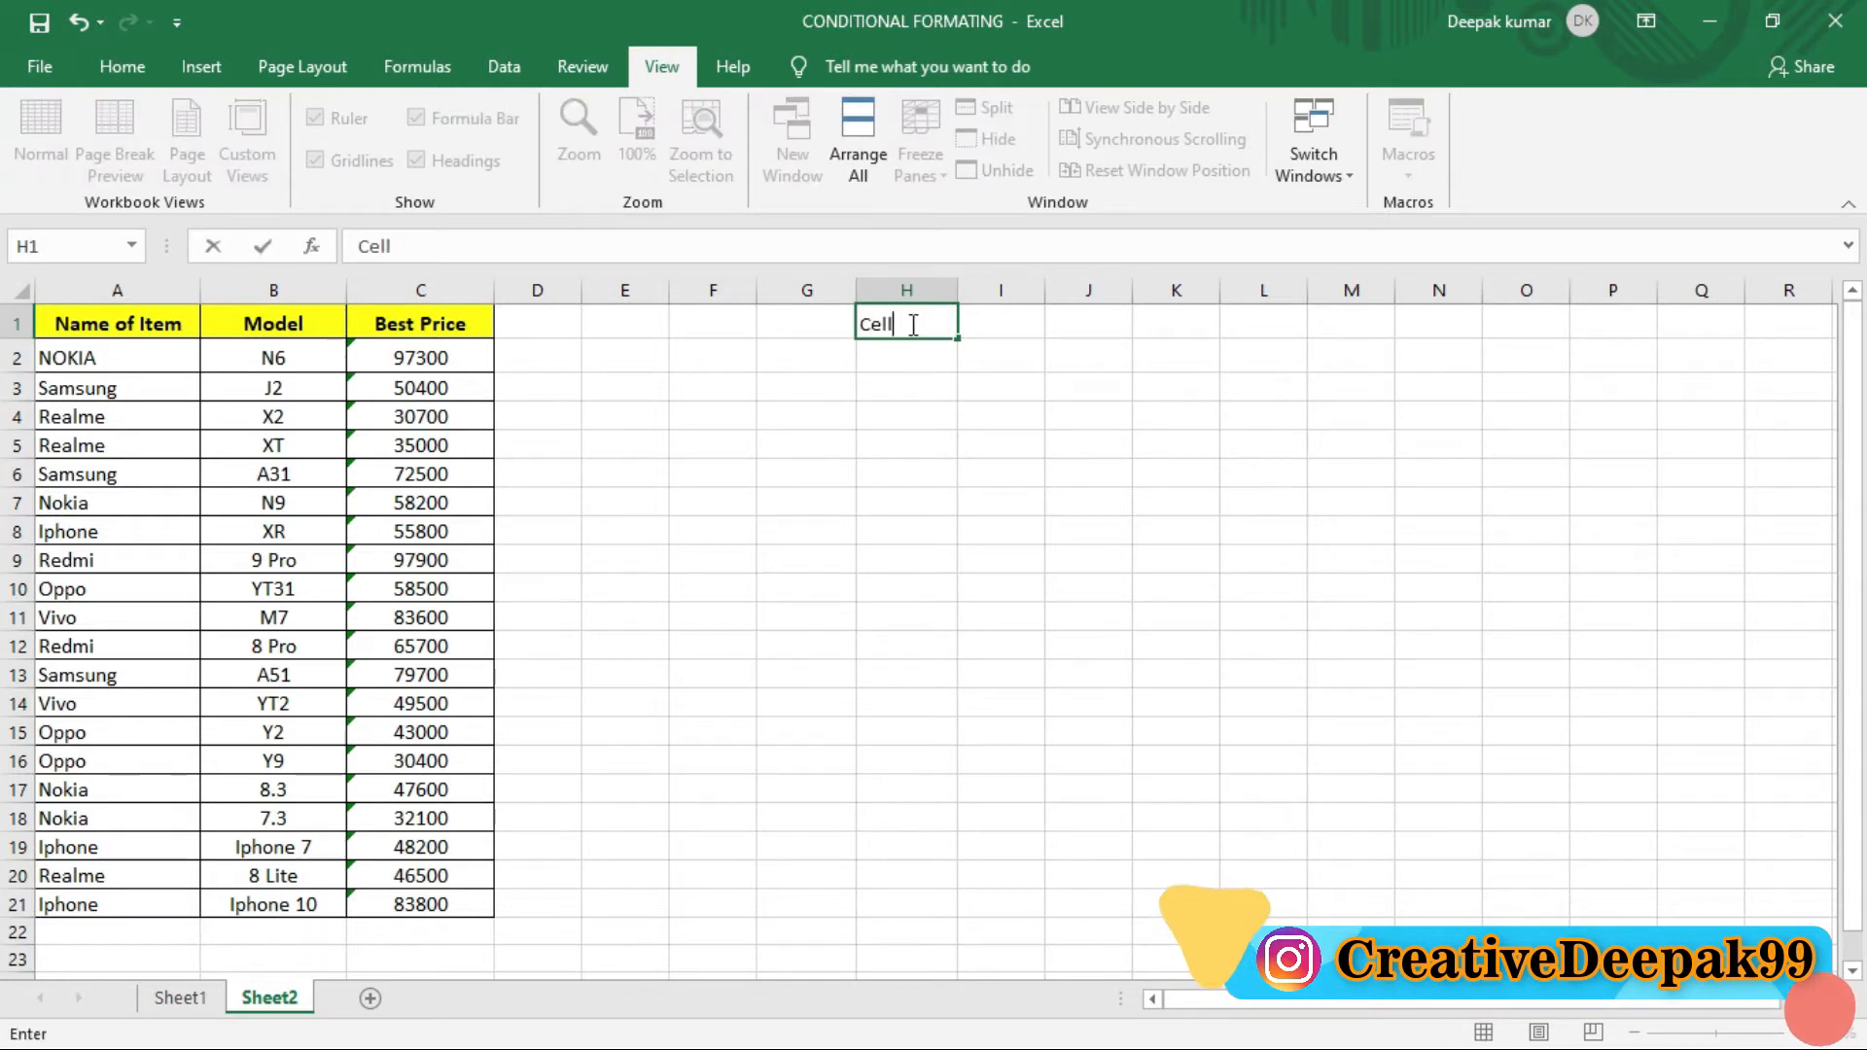
pyautogui.press('Tab')
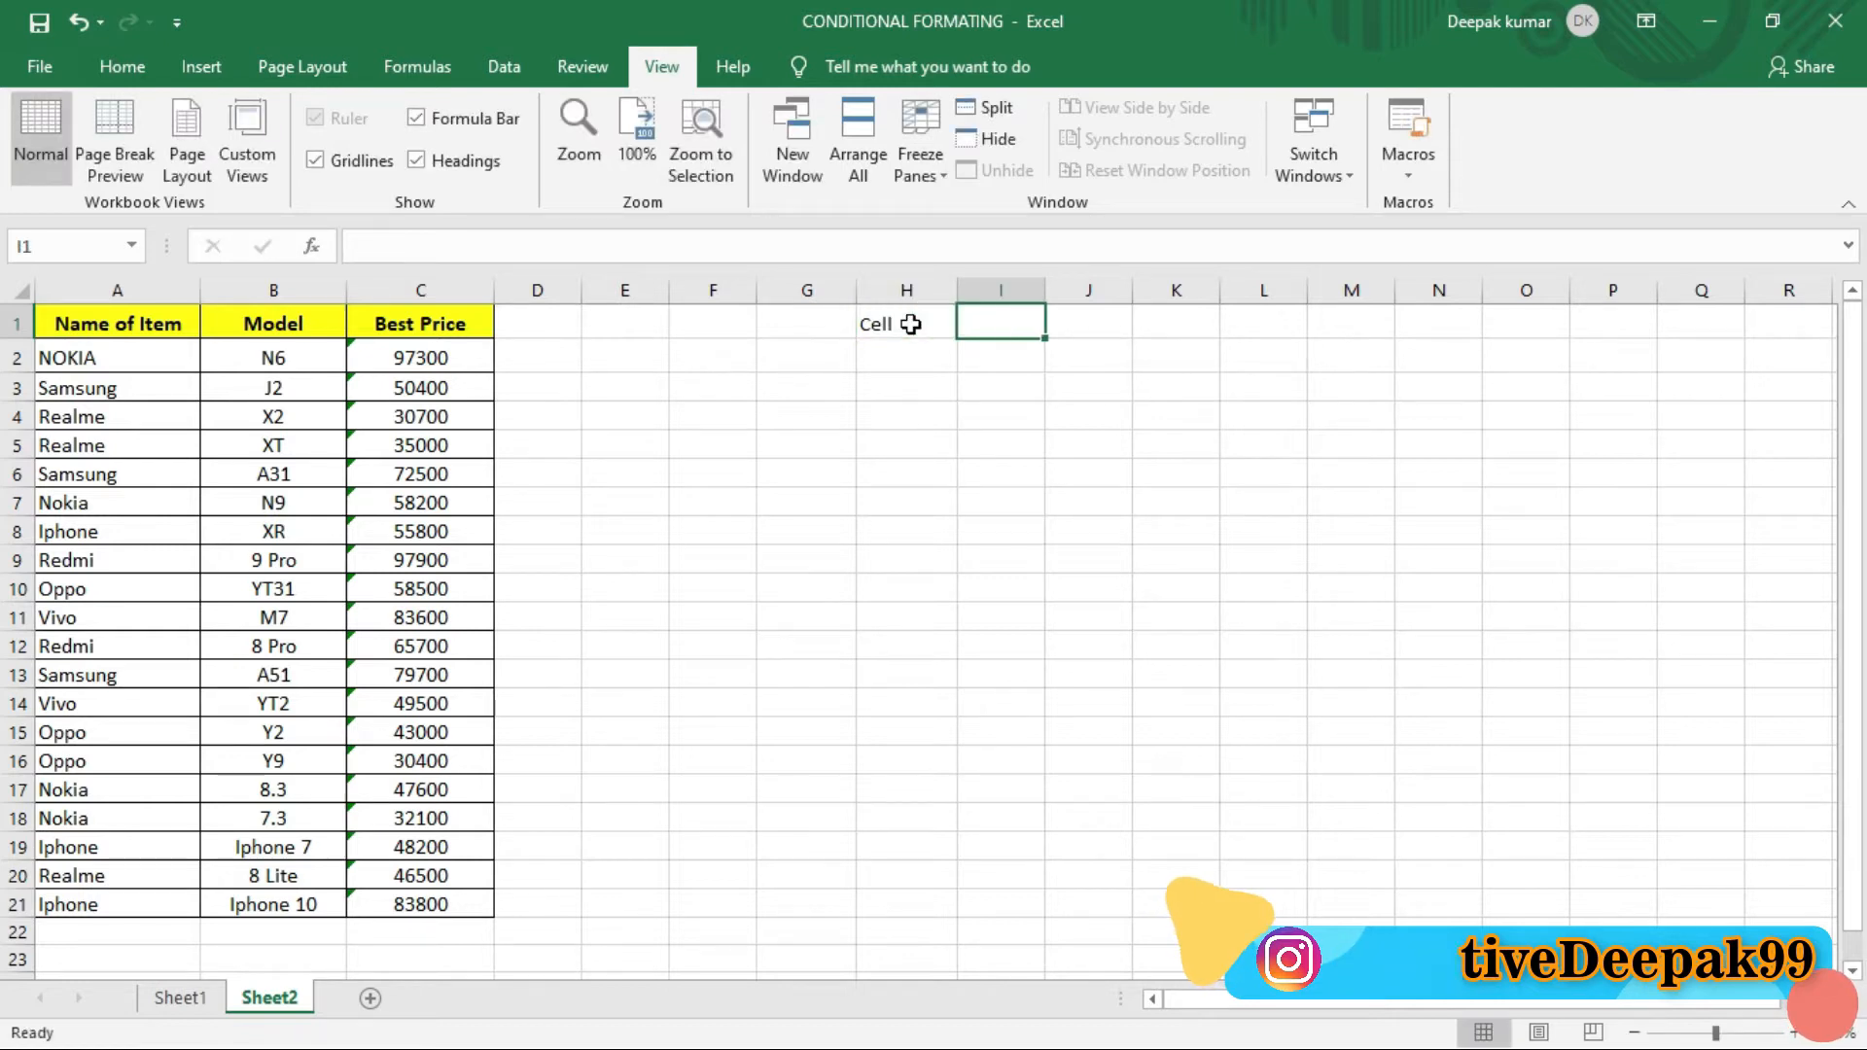
pyautogui.write('Row')
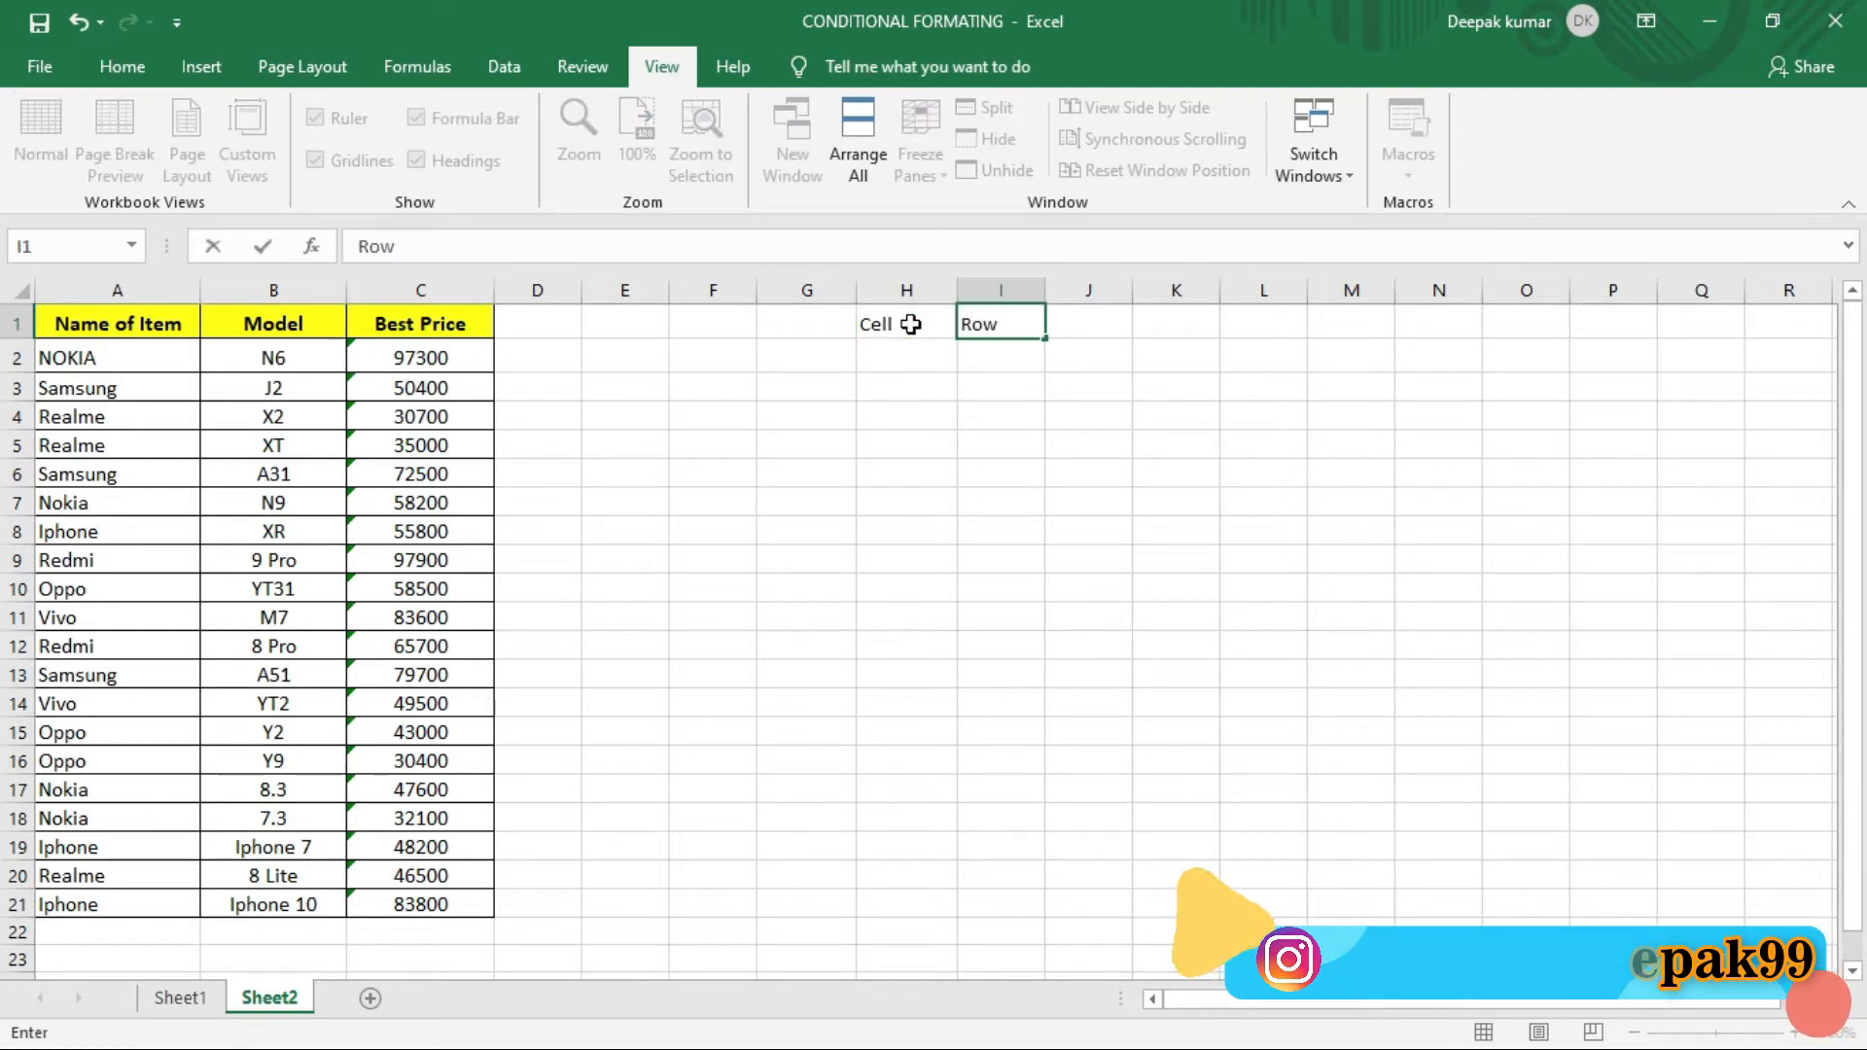
pyautogui.press('Tab')
pyautogui.write('Cou')
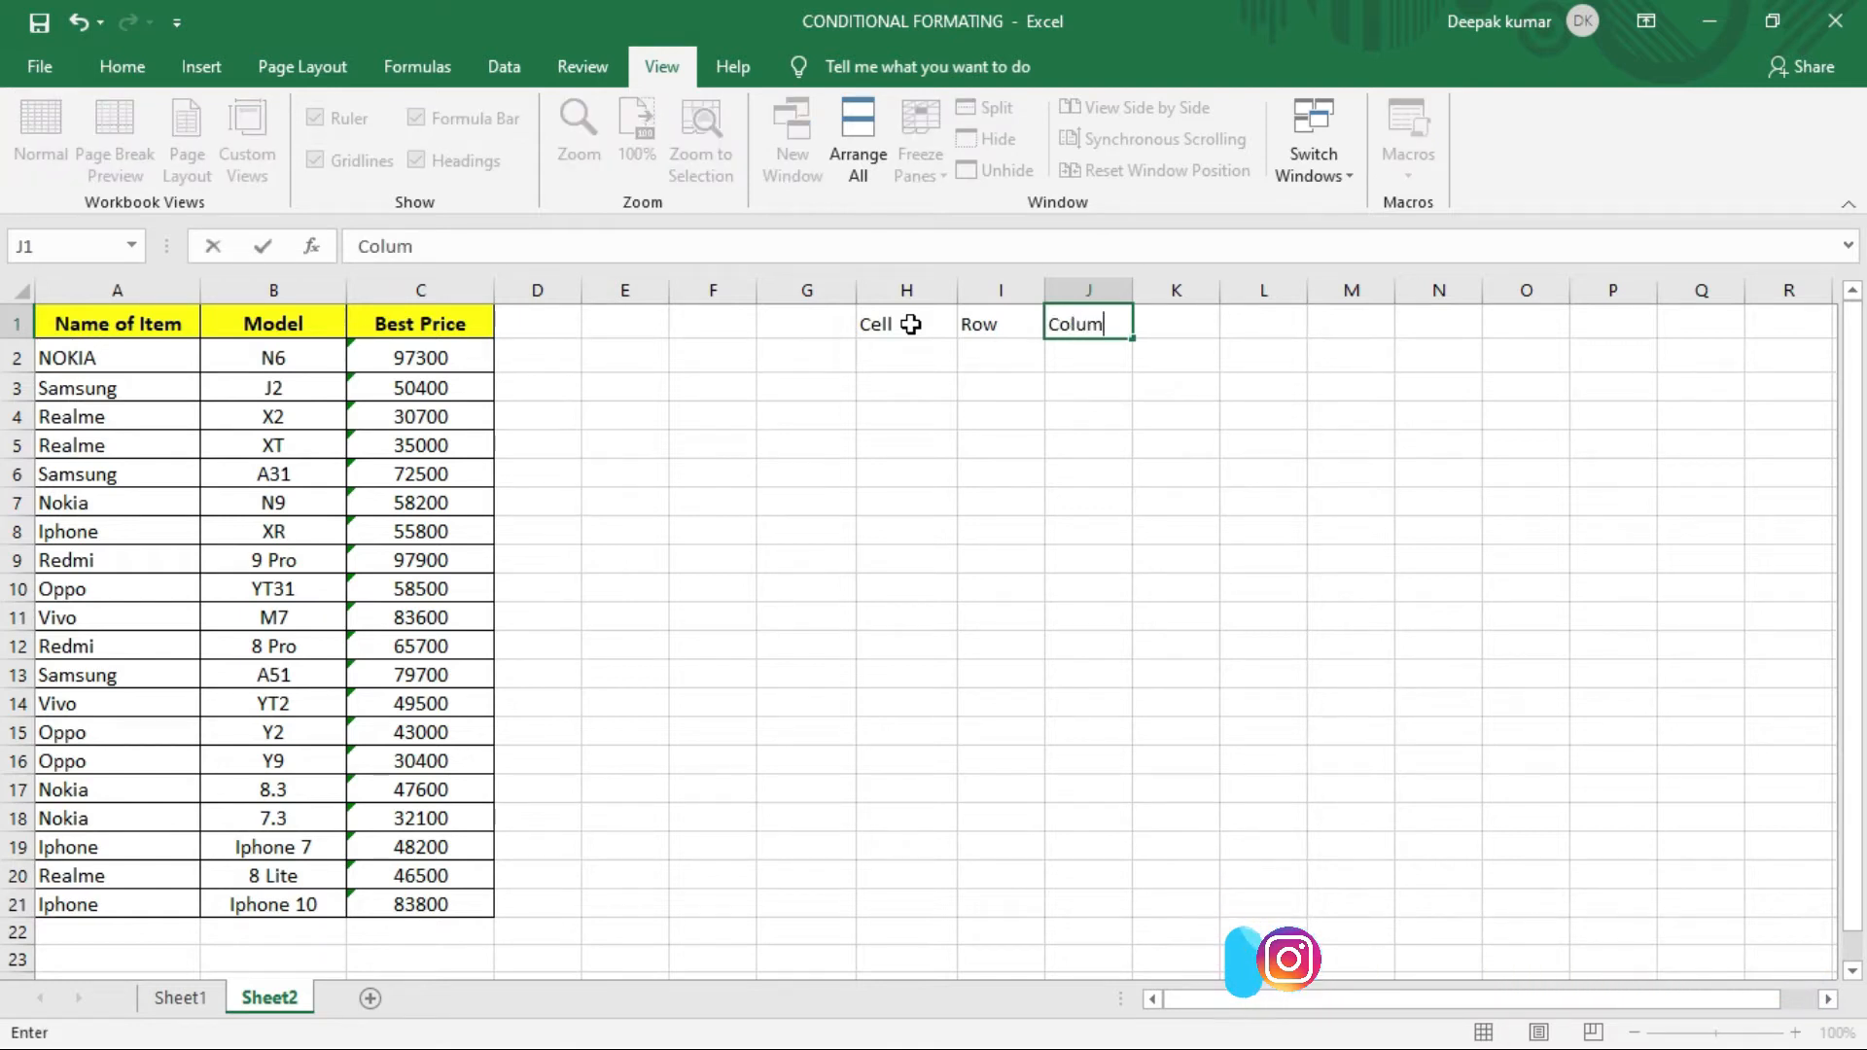
pyautogui.press('Return')
# Step: Format the headings in H1:J1 with an orange fill, bold text and font size 14
pyautogui.moveTo(910, 324); pyautogui.dragTo(1075, 335)
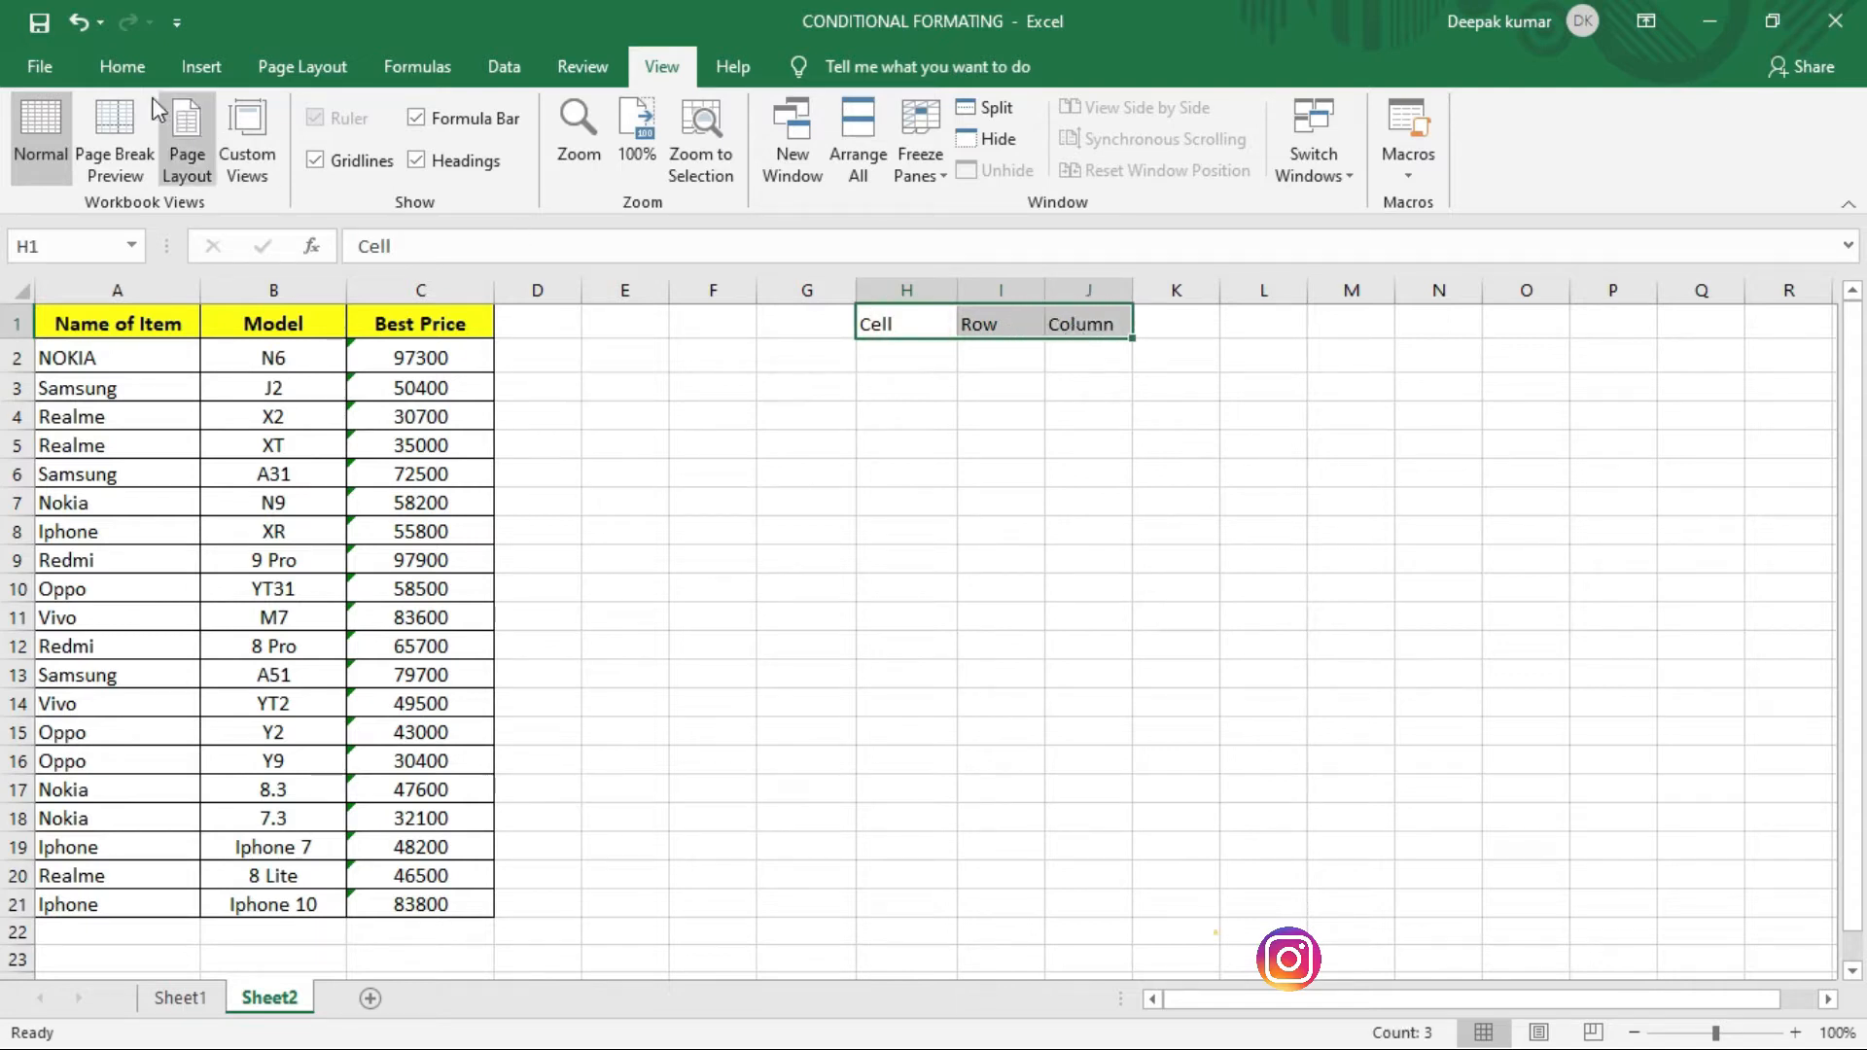
pyautogui.click(124, 66)
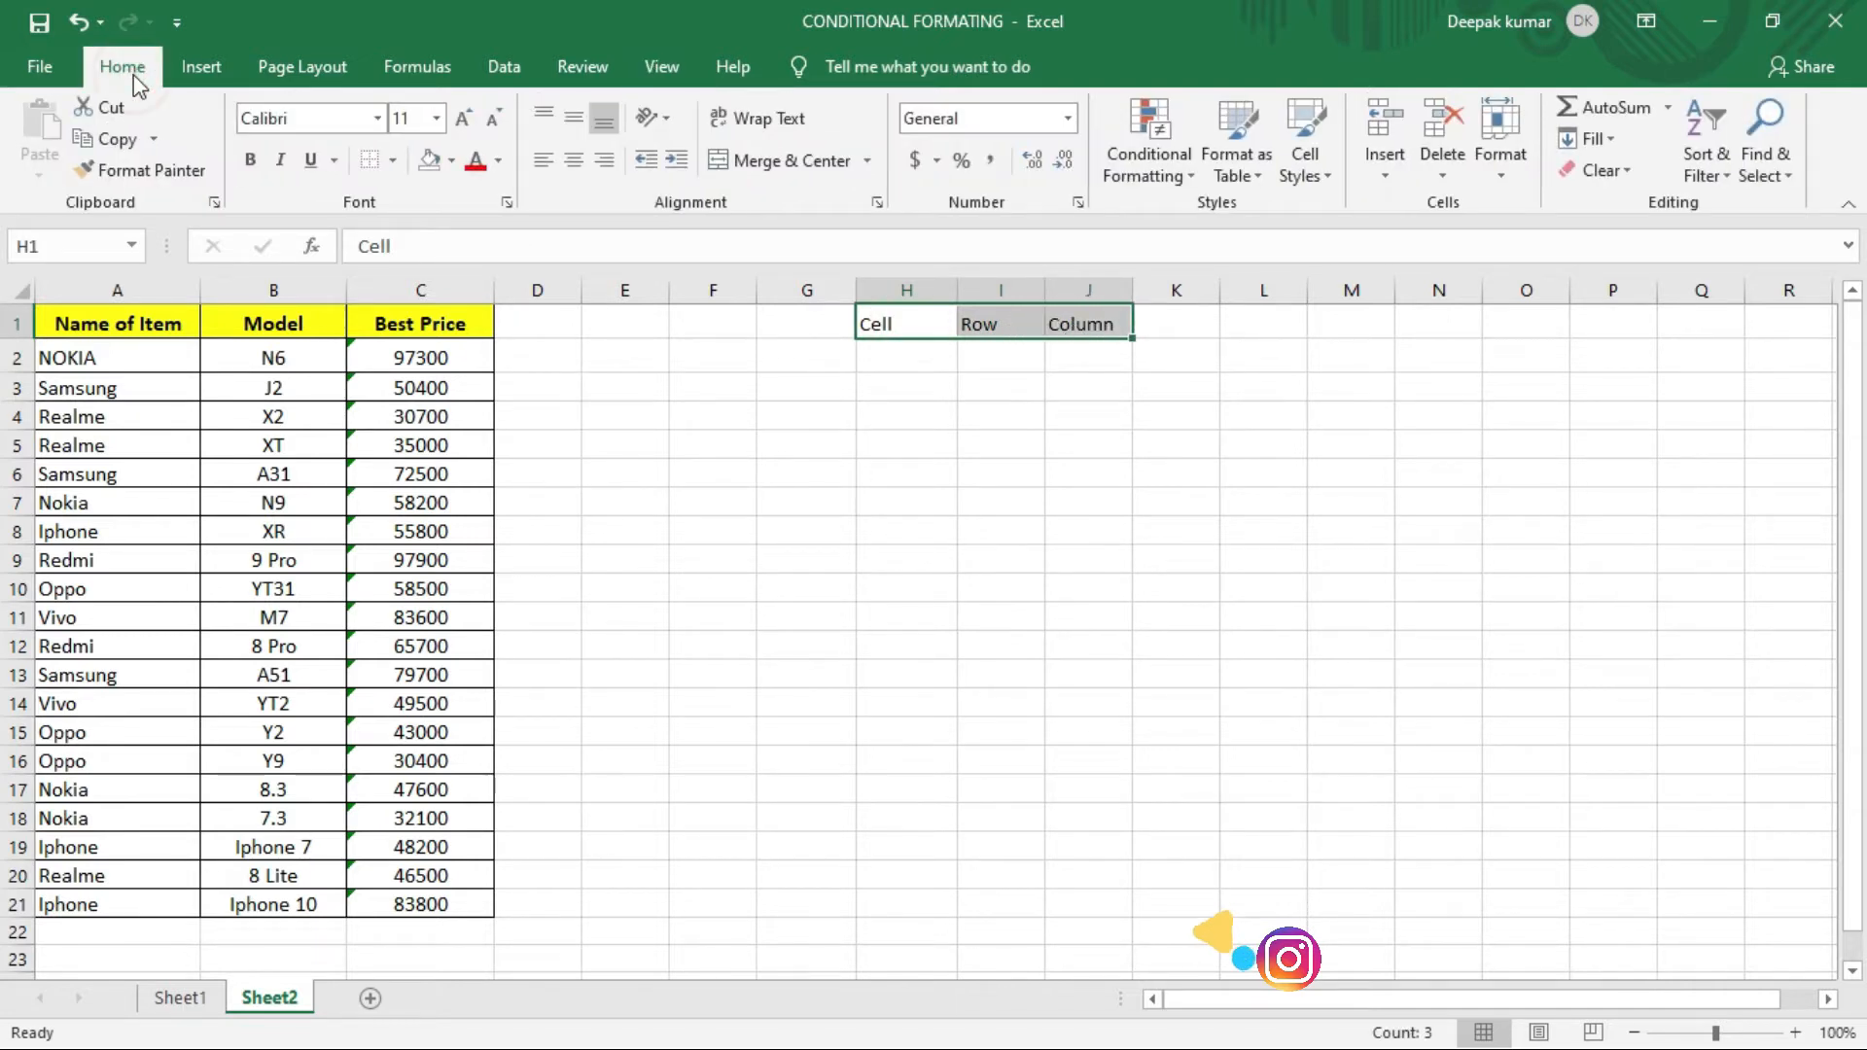
pyautogui.click(451, 161)
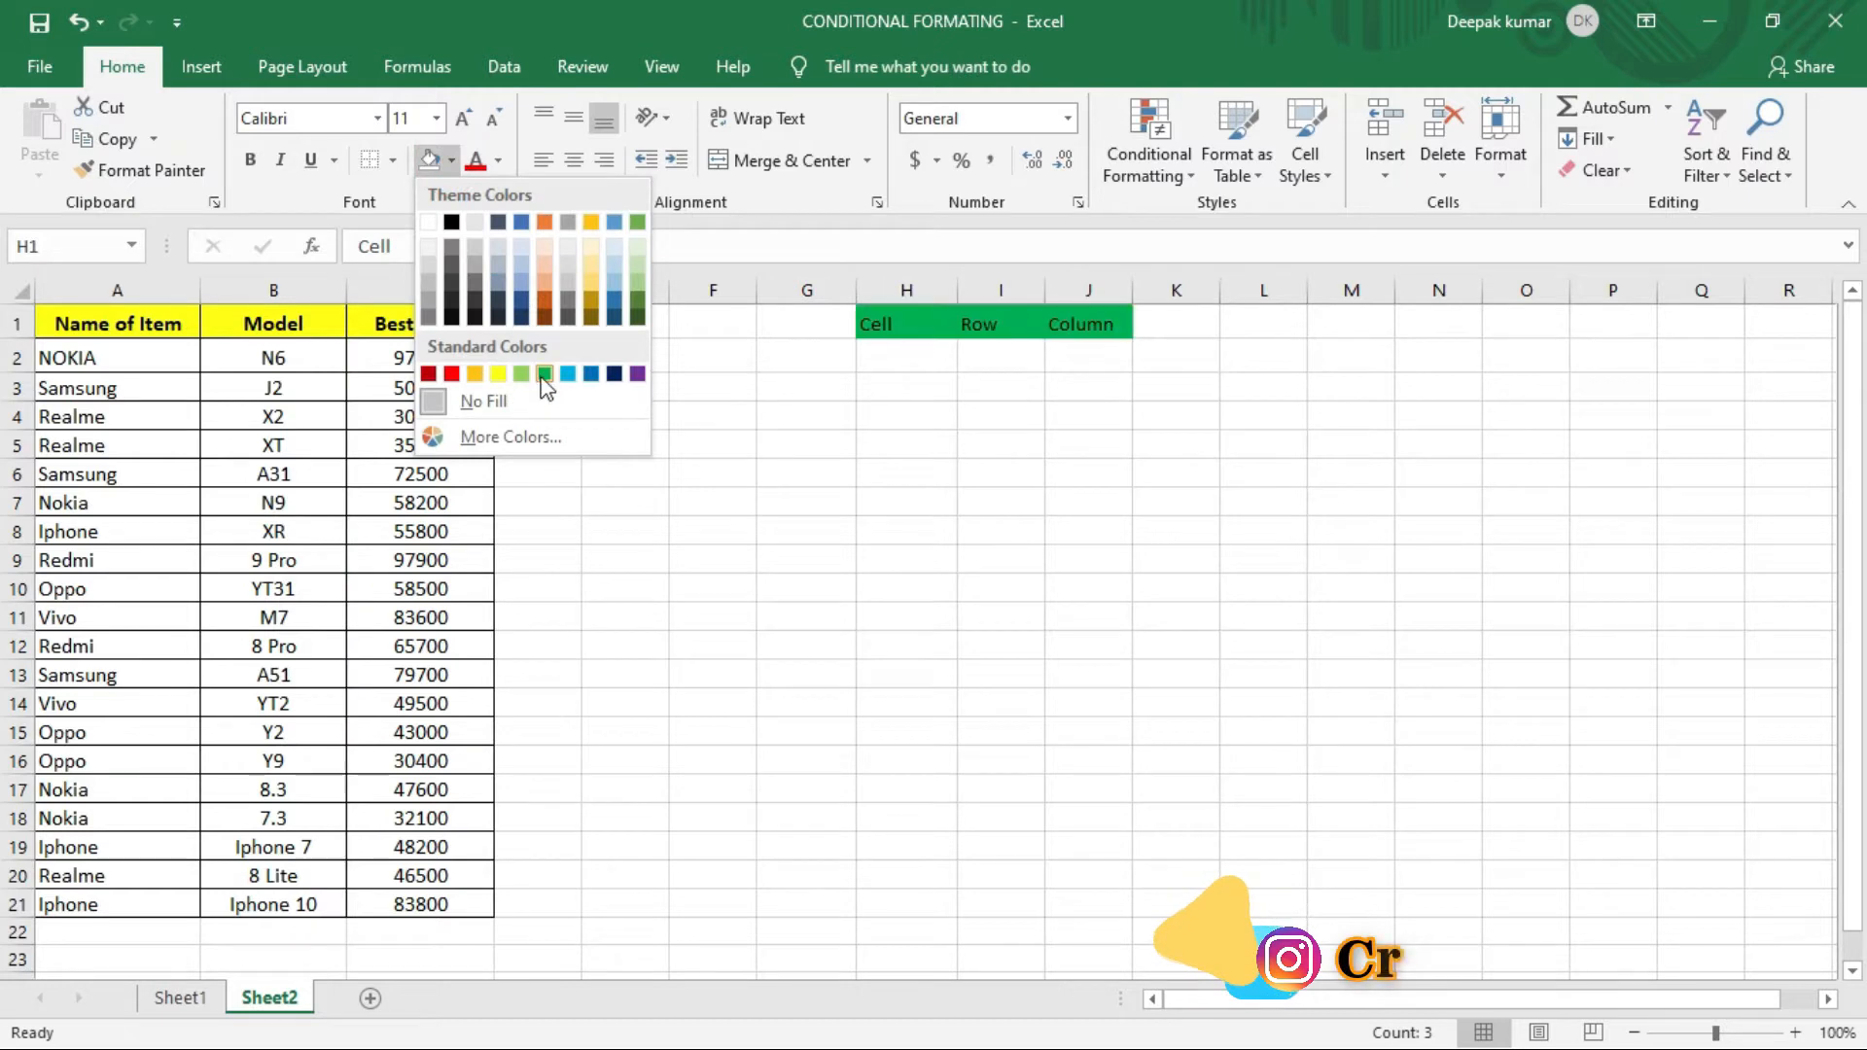
pyautogui.click(476, 376)
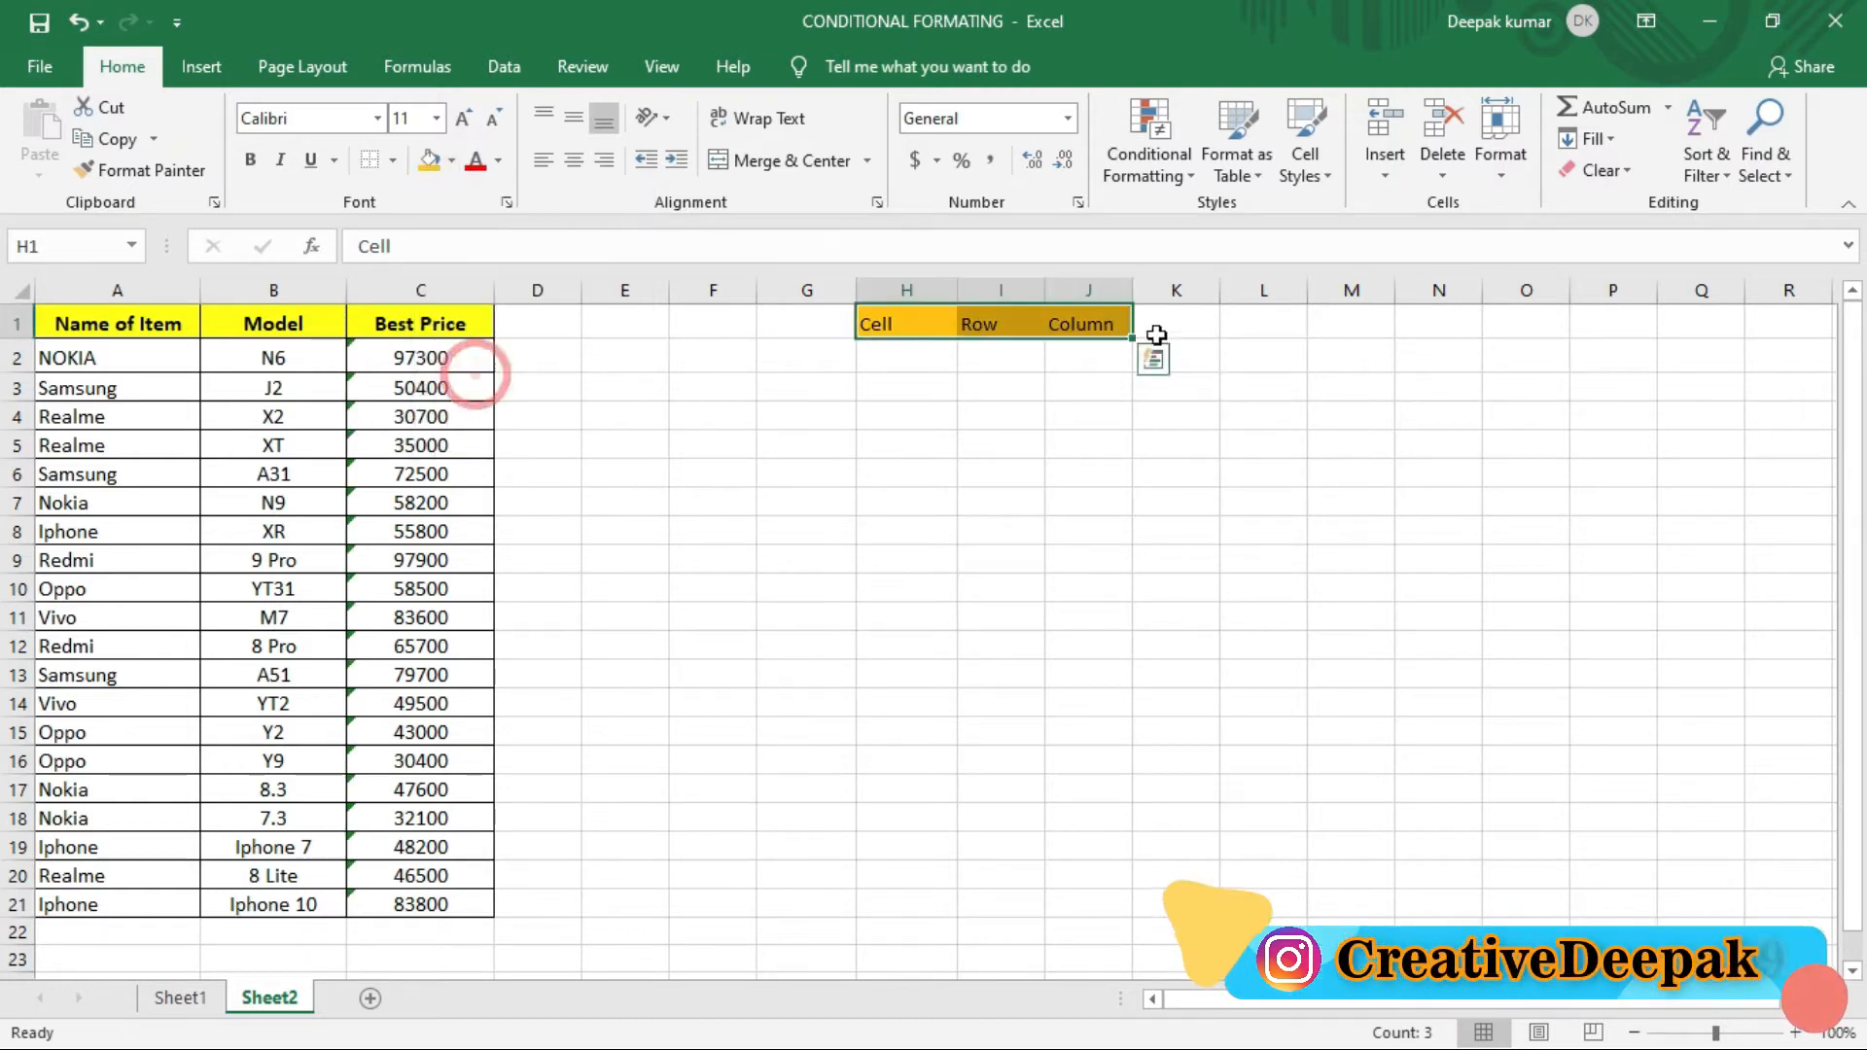
pyautogui.click(251, 161)
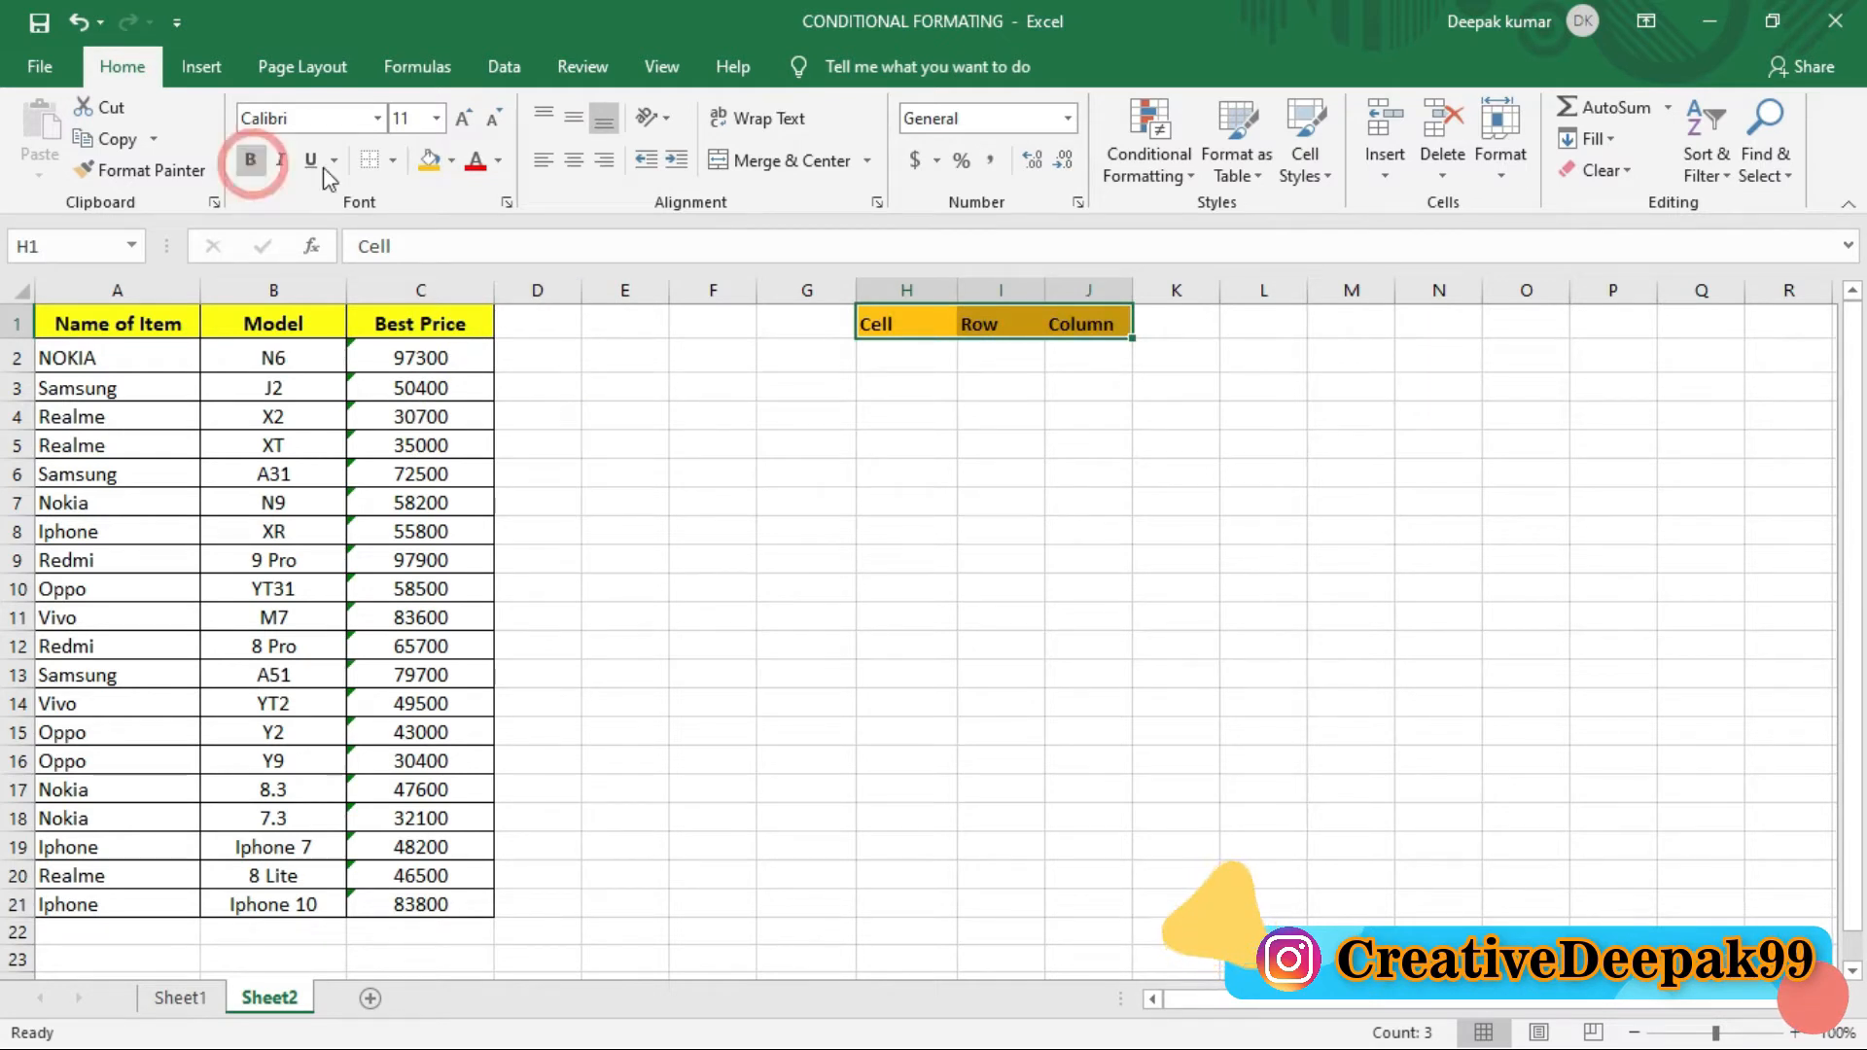
pyautogui.click(463, 118)
pyautogui.click(463, 117)
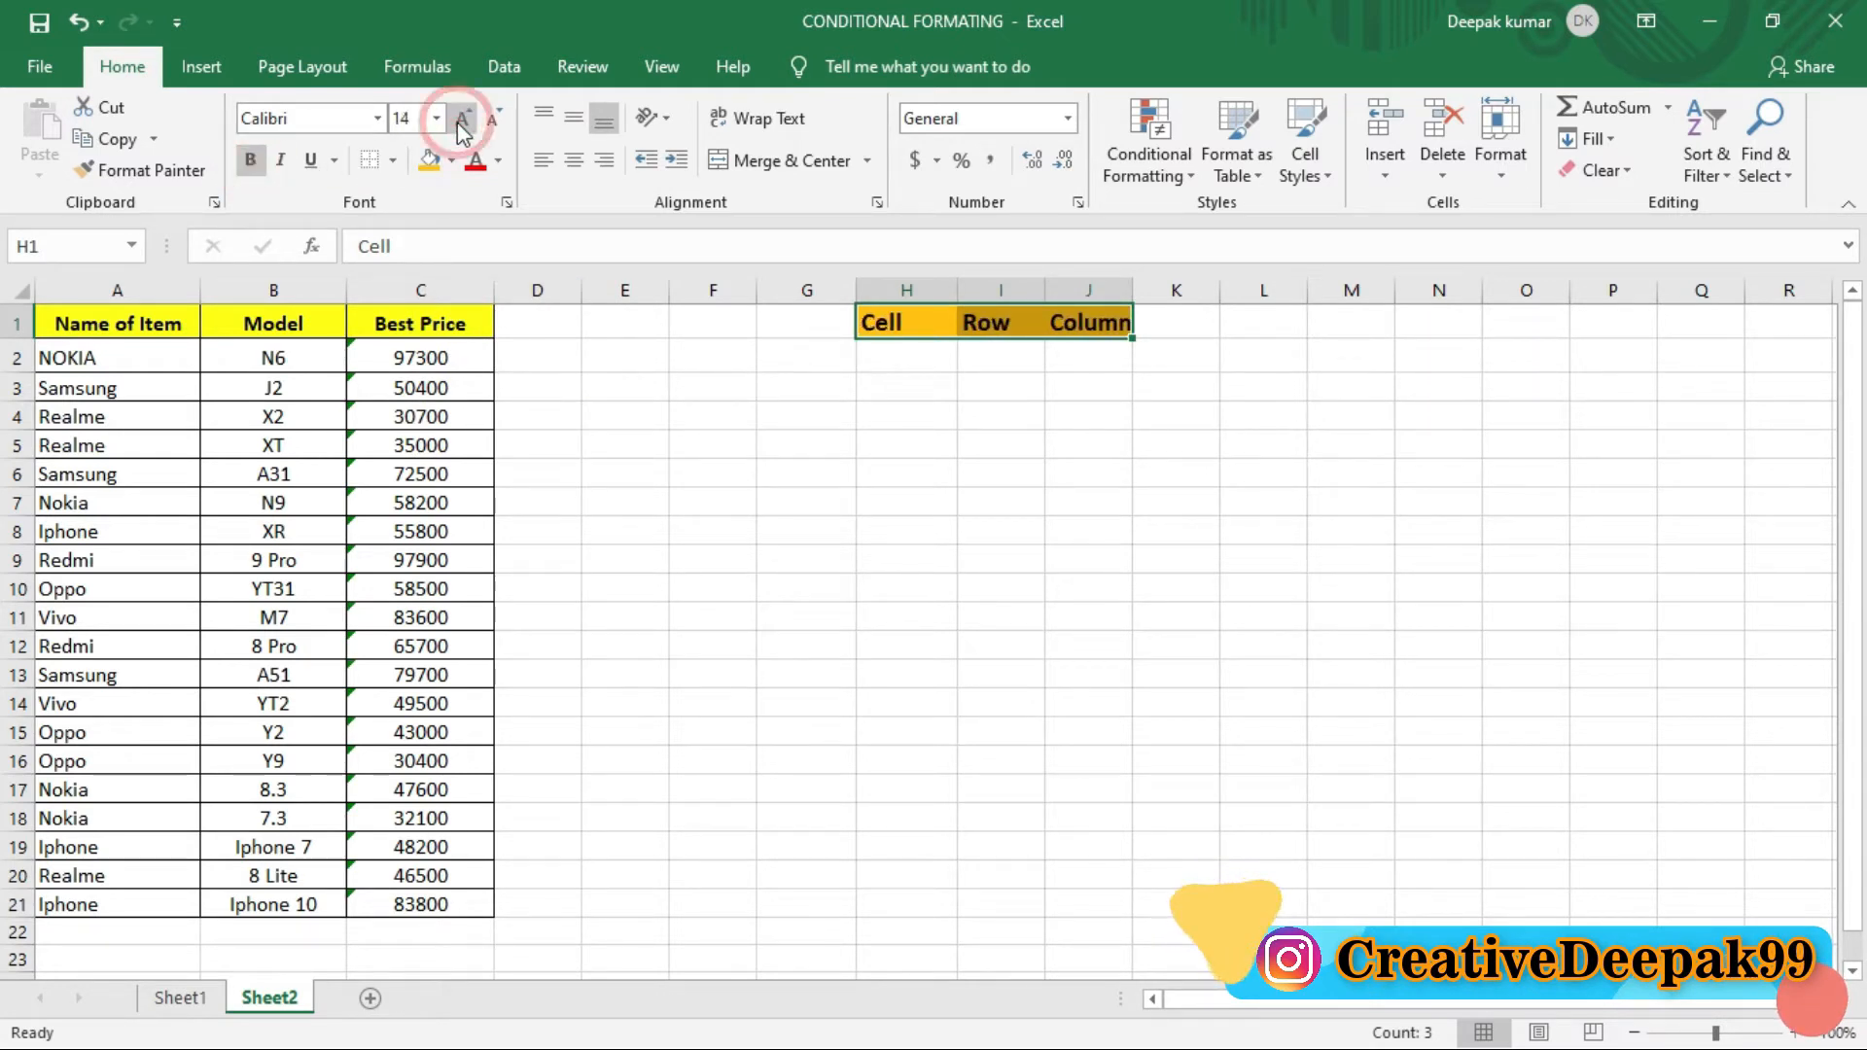
# Step: Widen the columns of the Cell, Row and Column headings to fit and apply all borders to H1:J2
pyautogui.click(1030, 323)
pyautogui.moveTo(958, 292); pyautogui.dragTo(1166, 287)
pyautogui.moveTo(921, 322); pyautogui.dragTo(1125, 363)
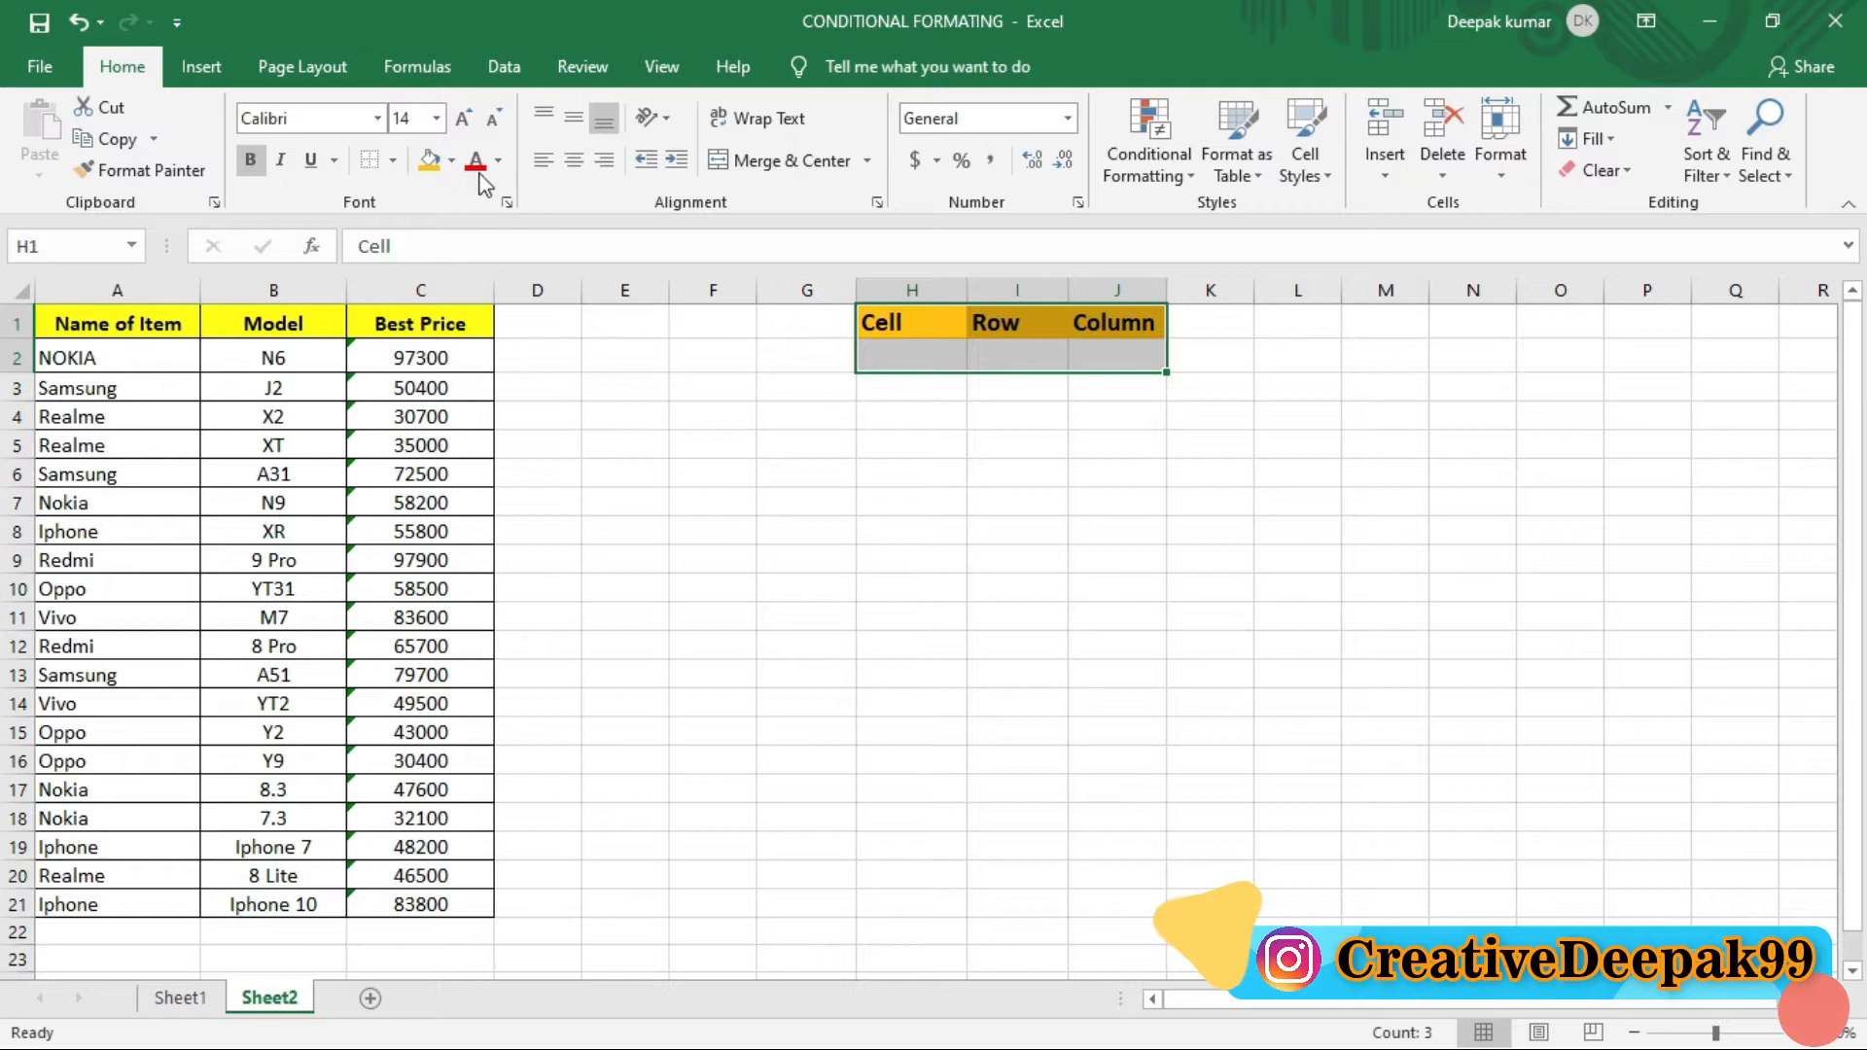
pyautogui.click(392, 161)
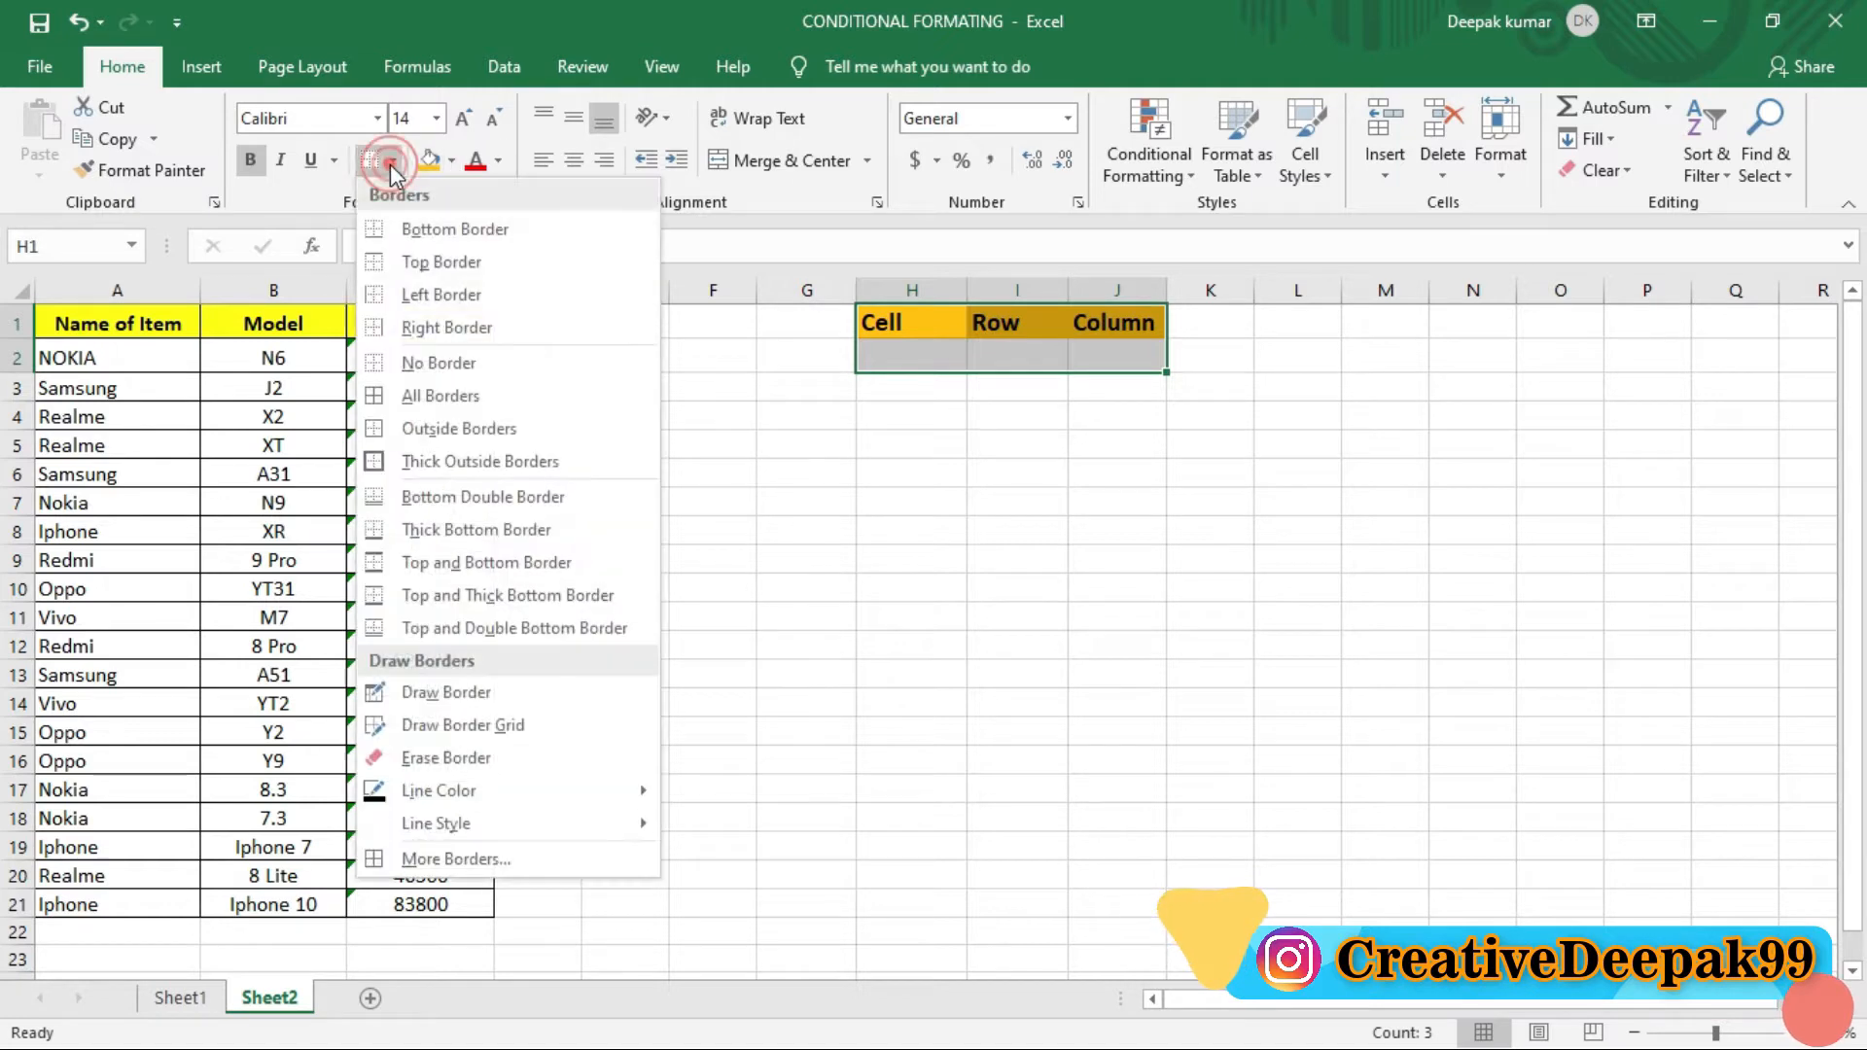
pyautogui.click(433, 395)
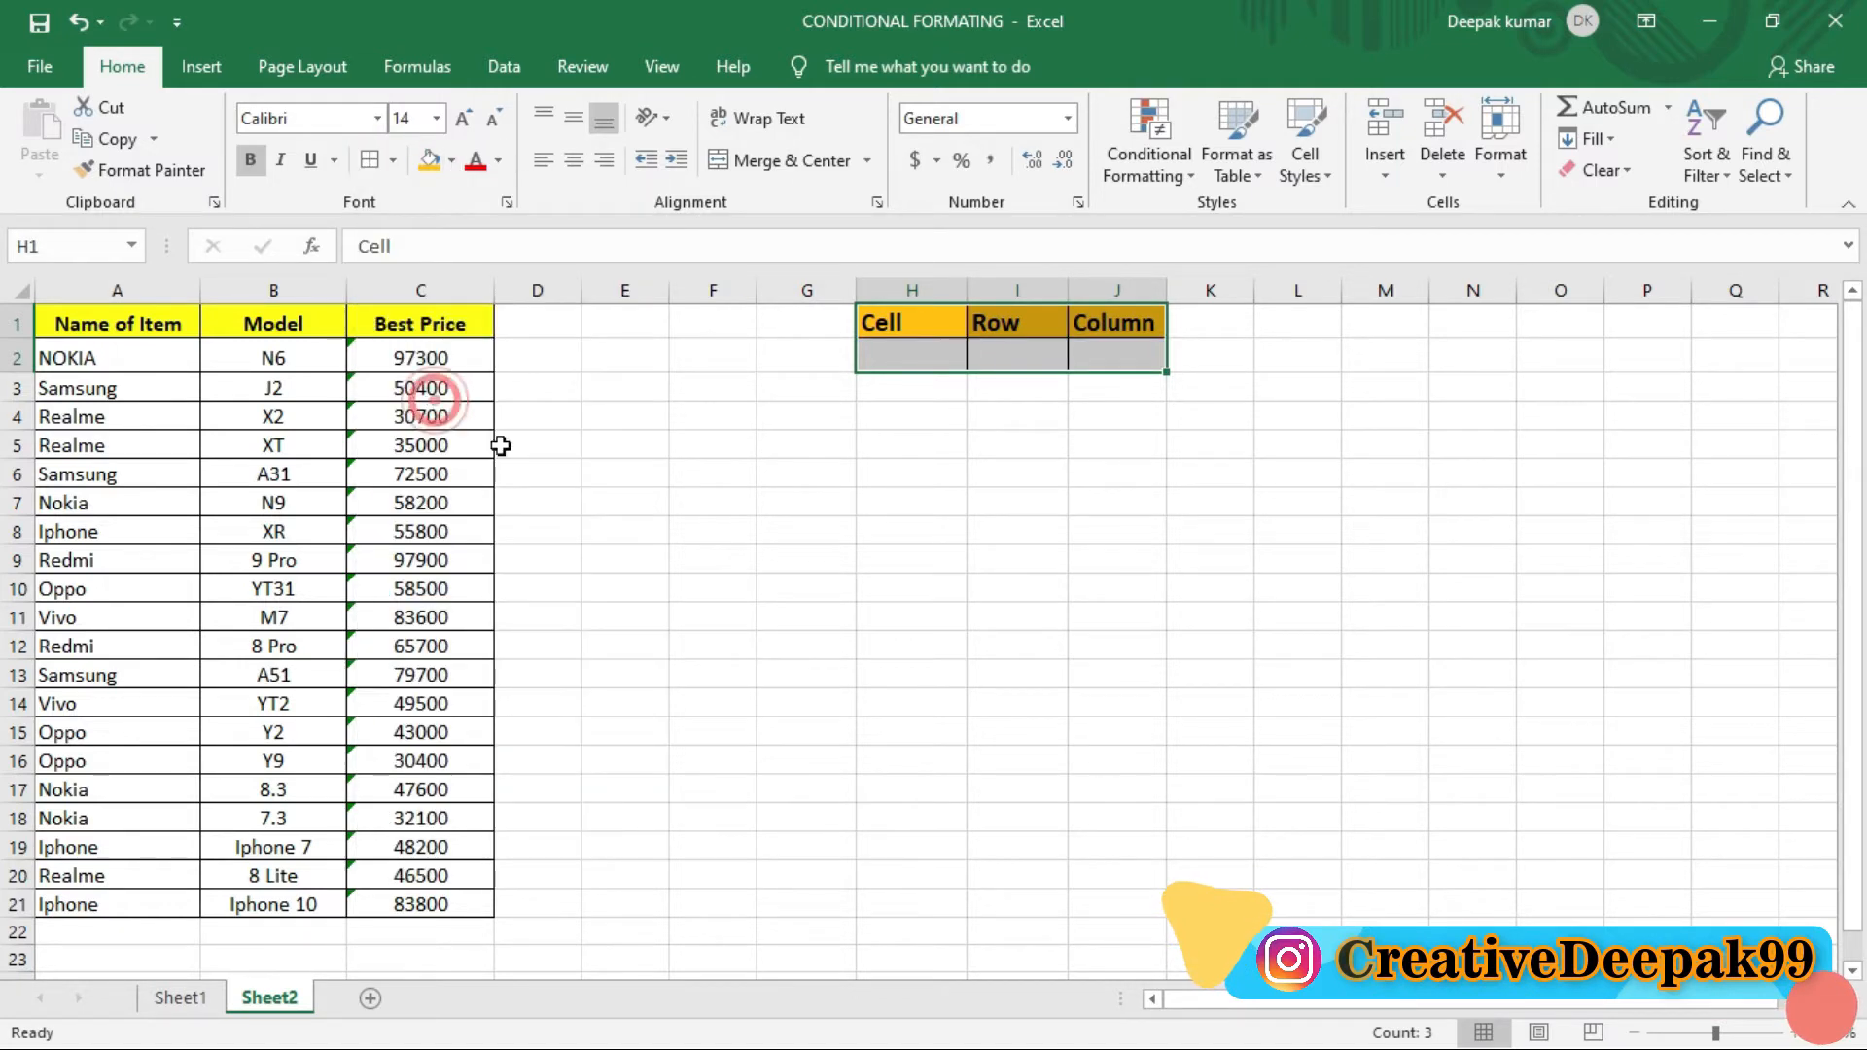
pyautogui.click(1193, 473)
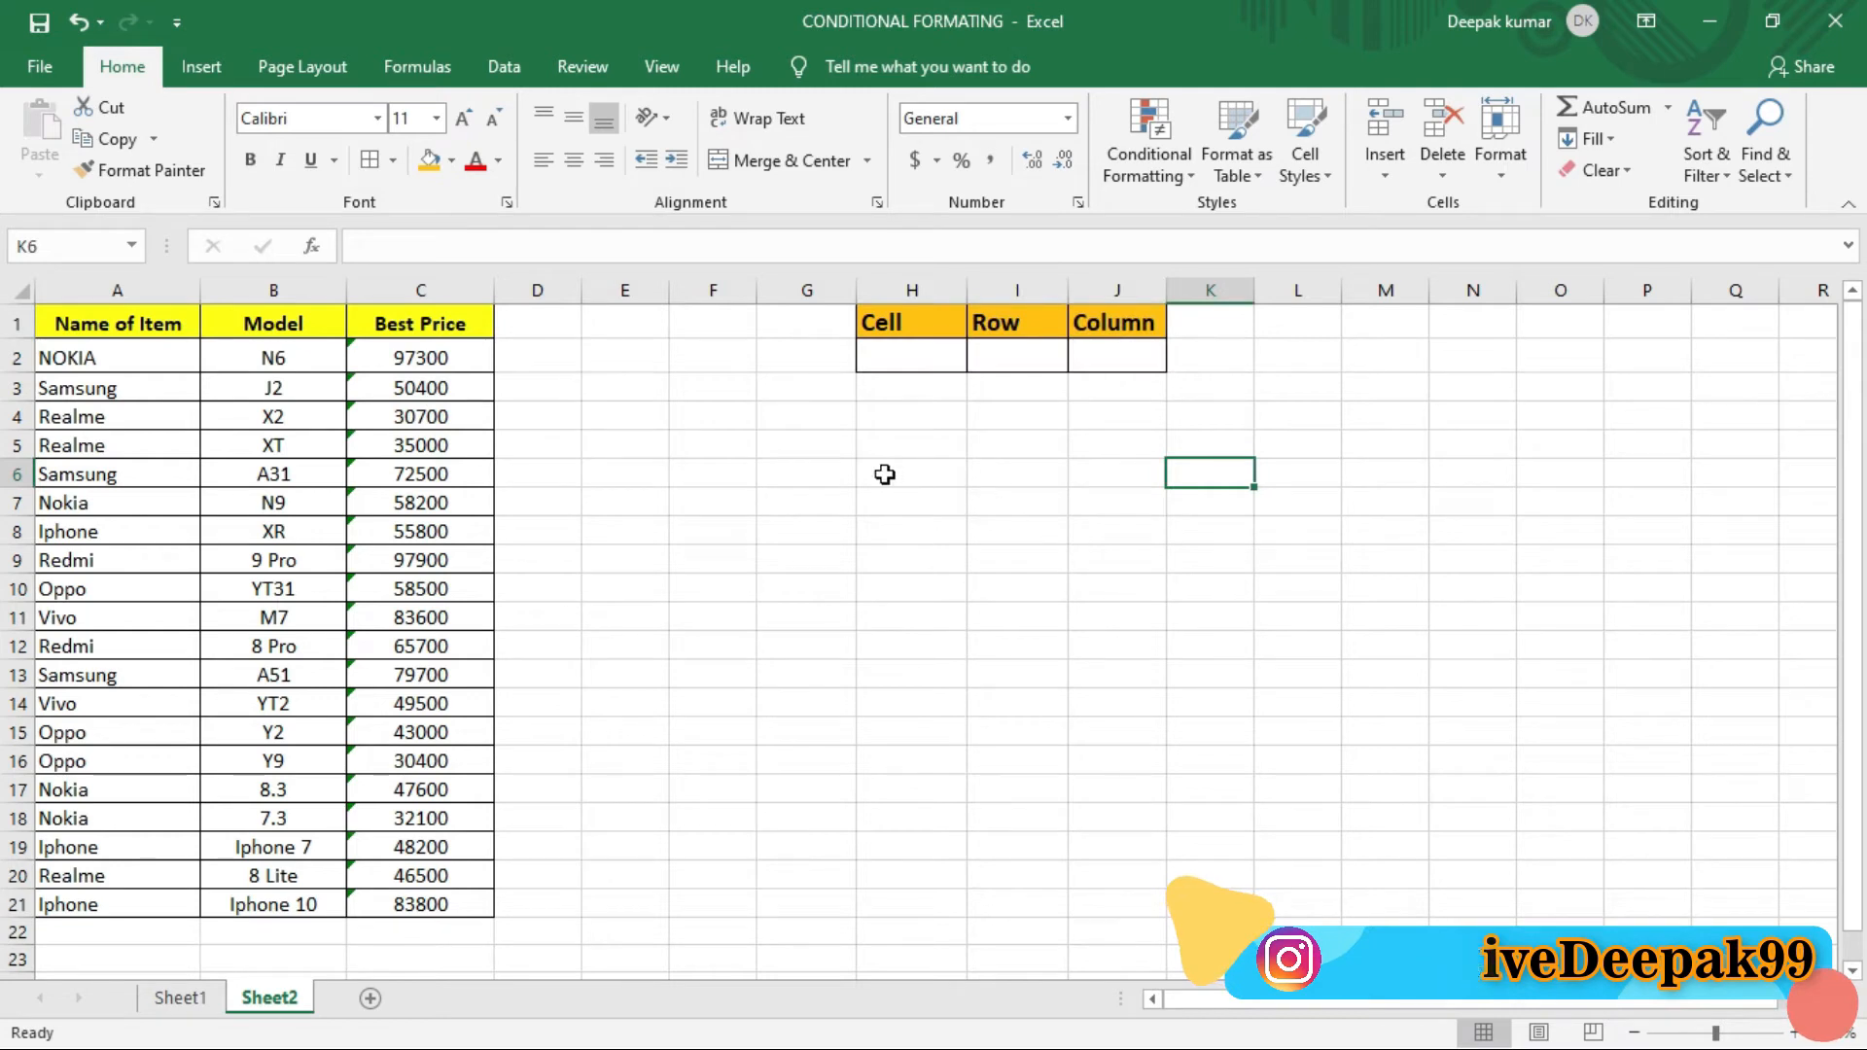
# Step: Enter the label Color Sample in cell G4
pyautogui.click(781, 420)
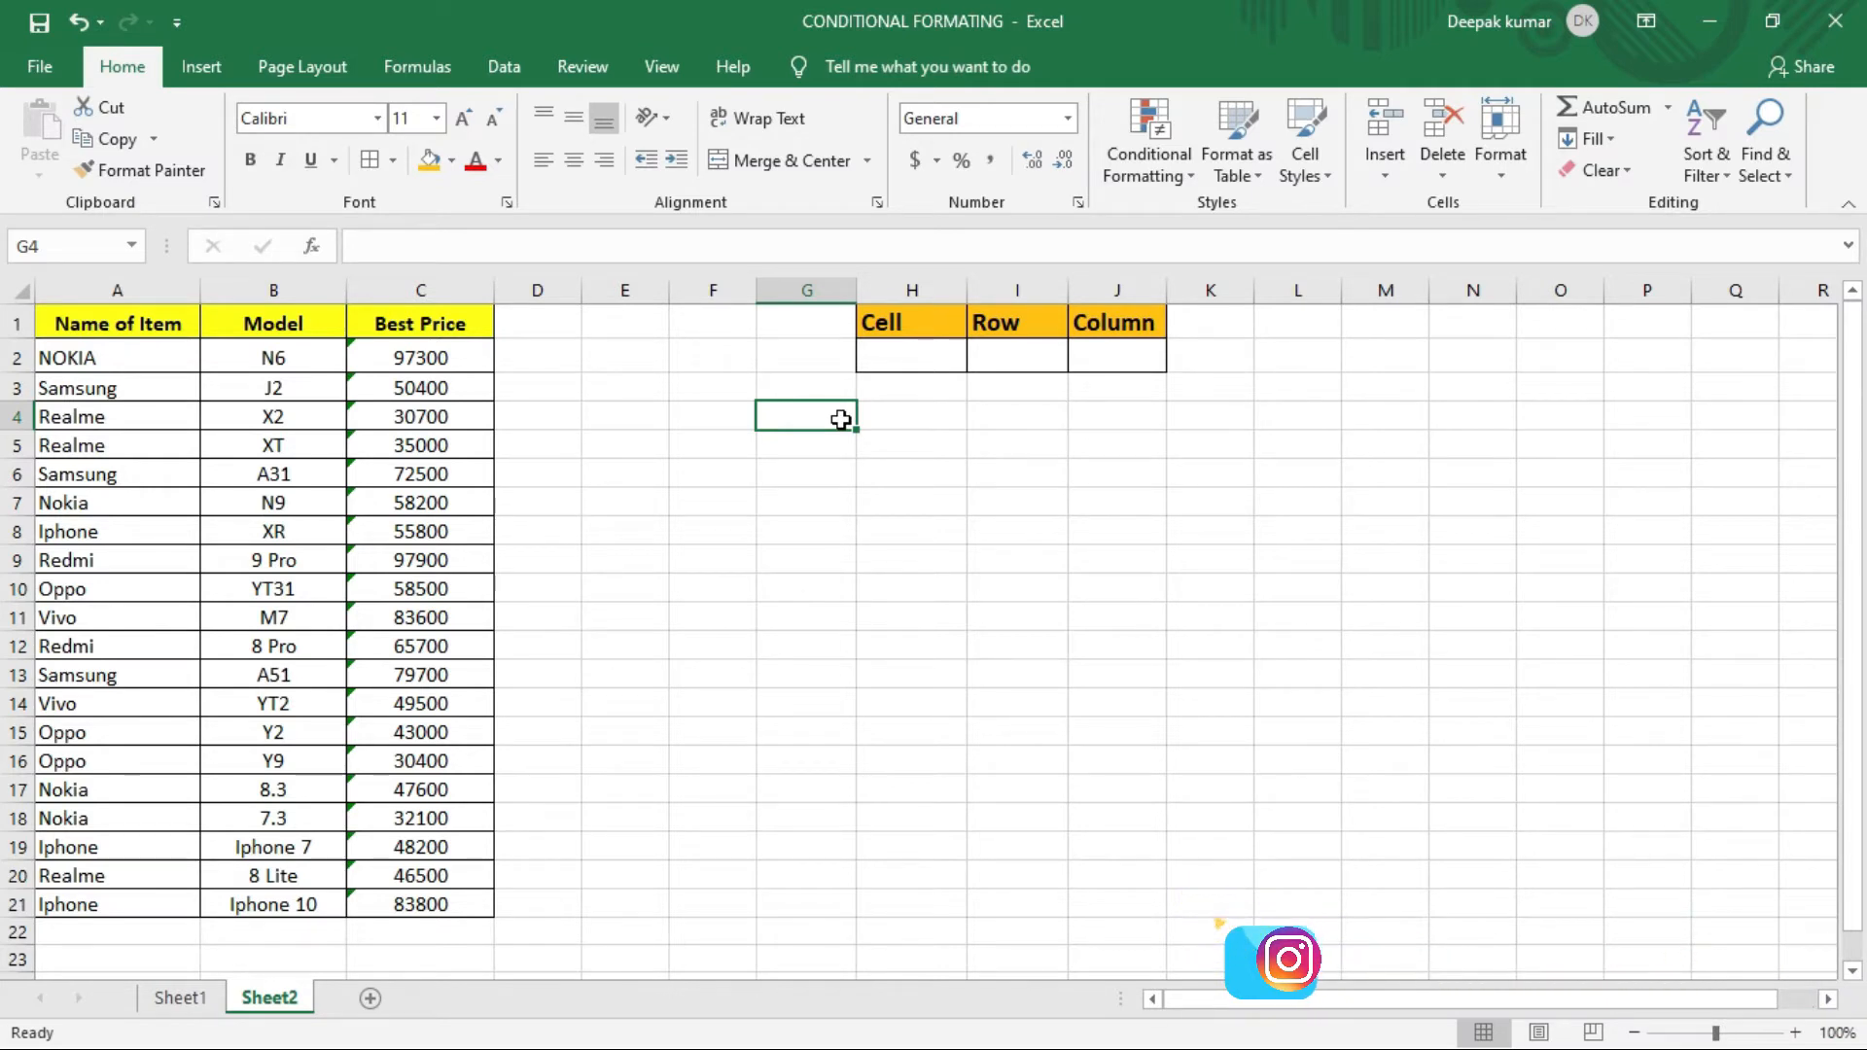
pyautogui.write('Color Sample')
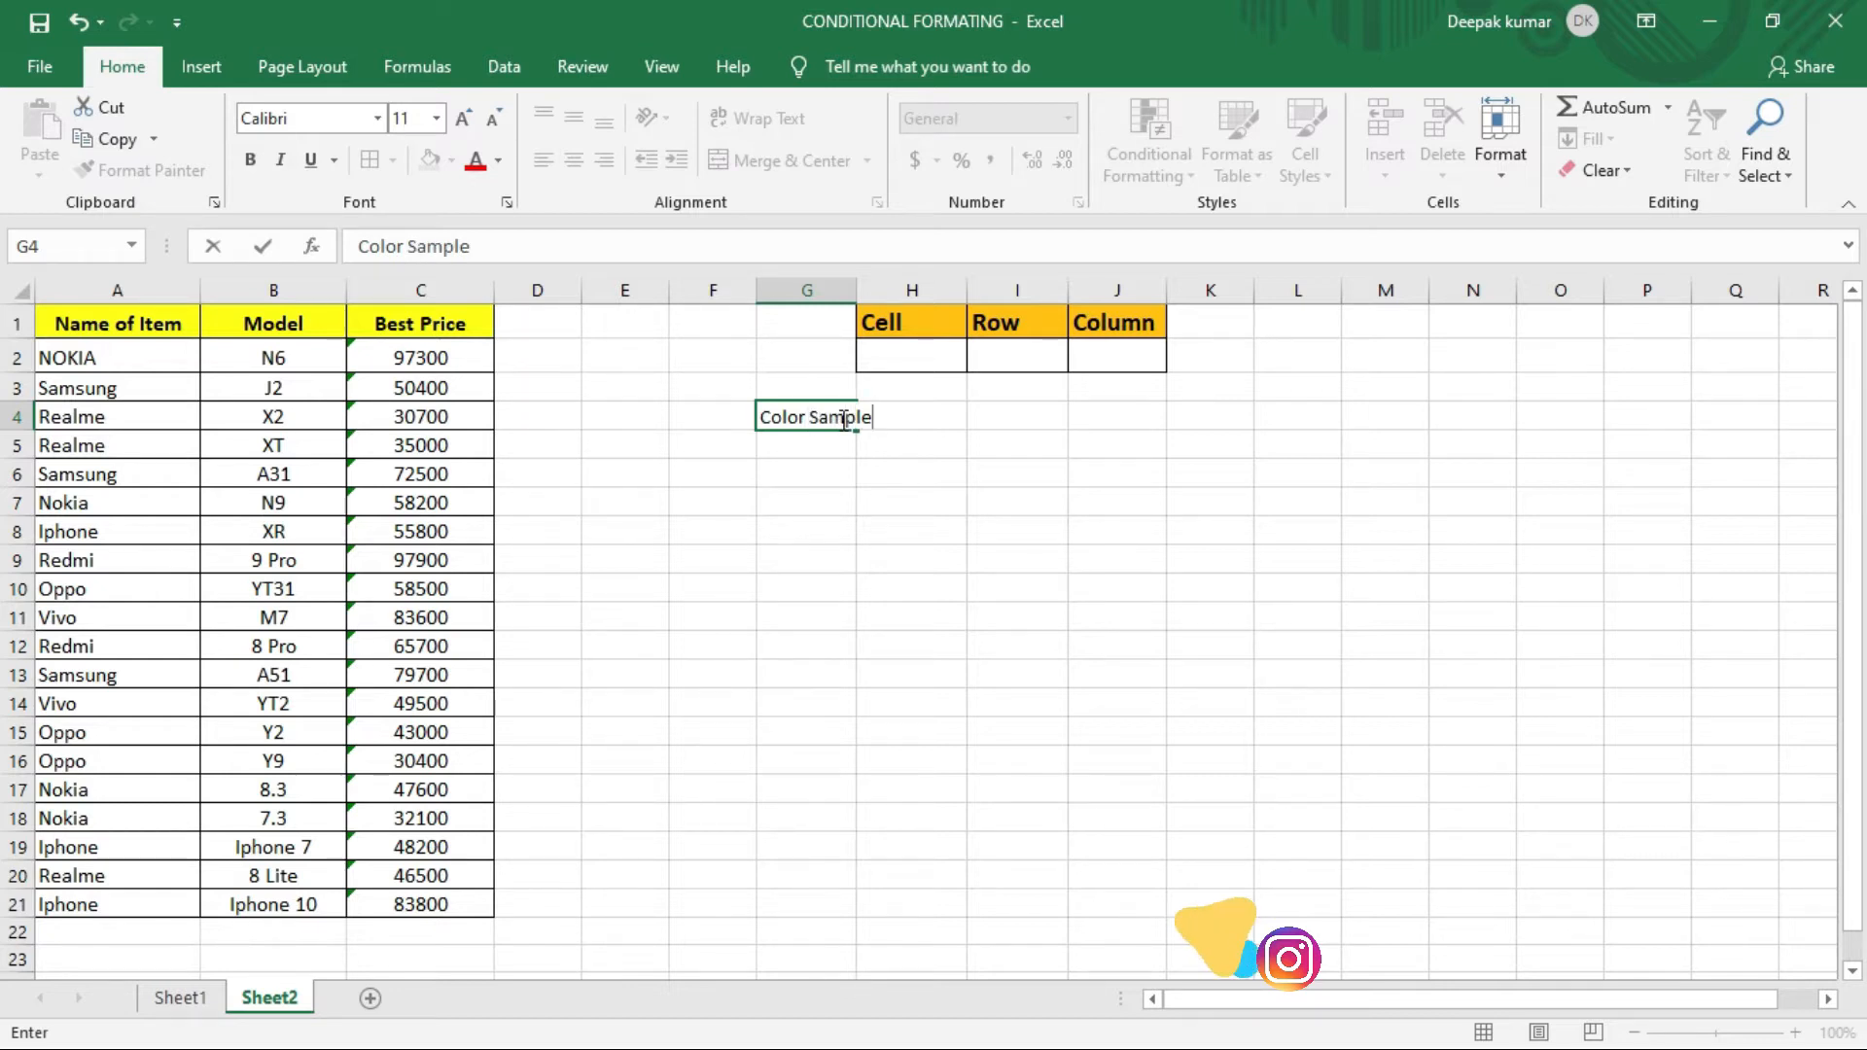
pyautogui.press('Return')
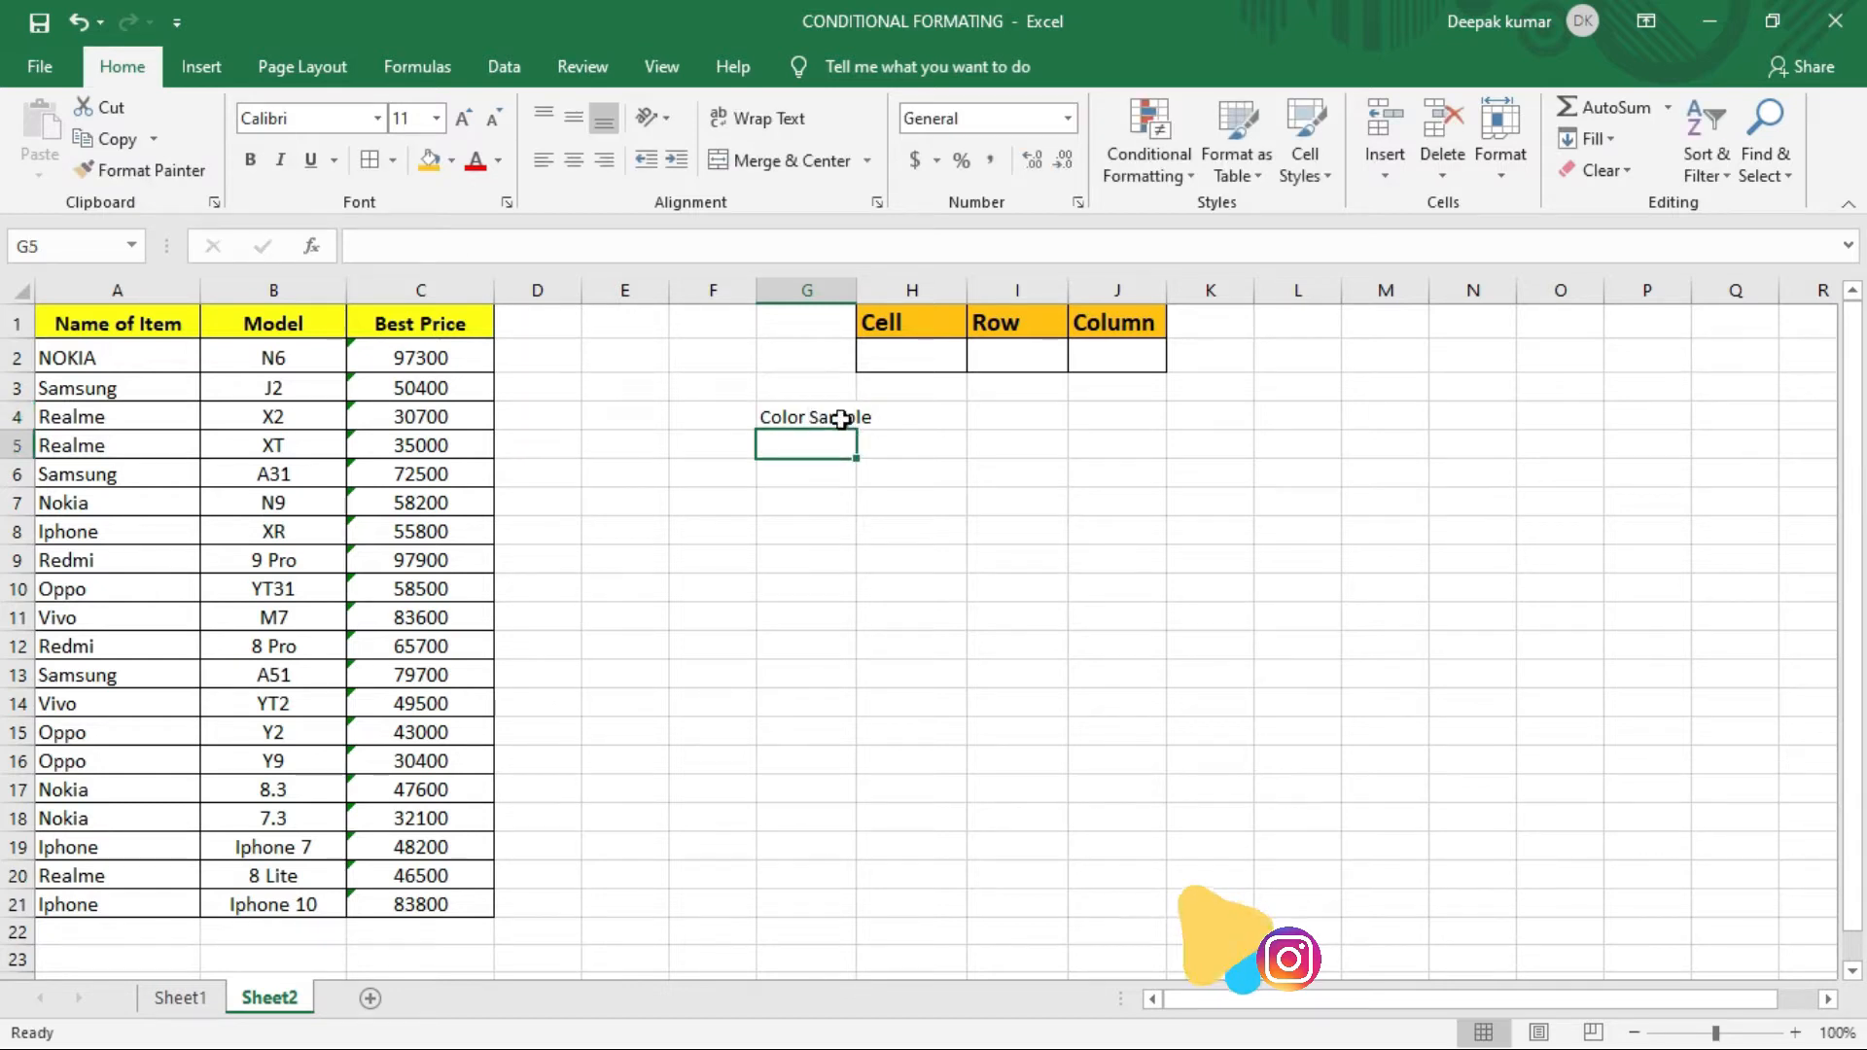
# Step: Widen column G so that the Color Sample label fits inside its cell
pyautogui.moveTo(858, 299); pyautogui.dragTo(881, 288)
pyautogui.click(925, 415)
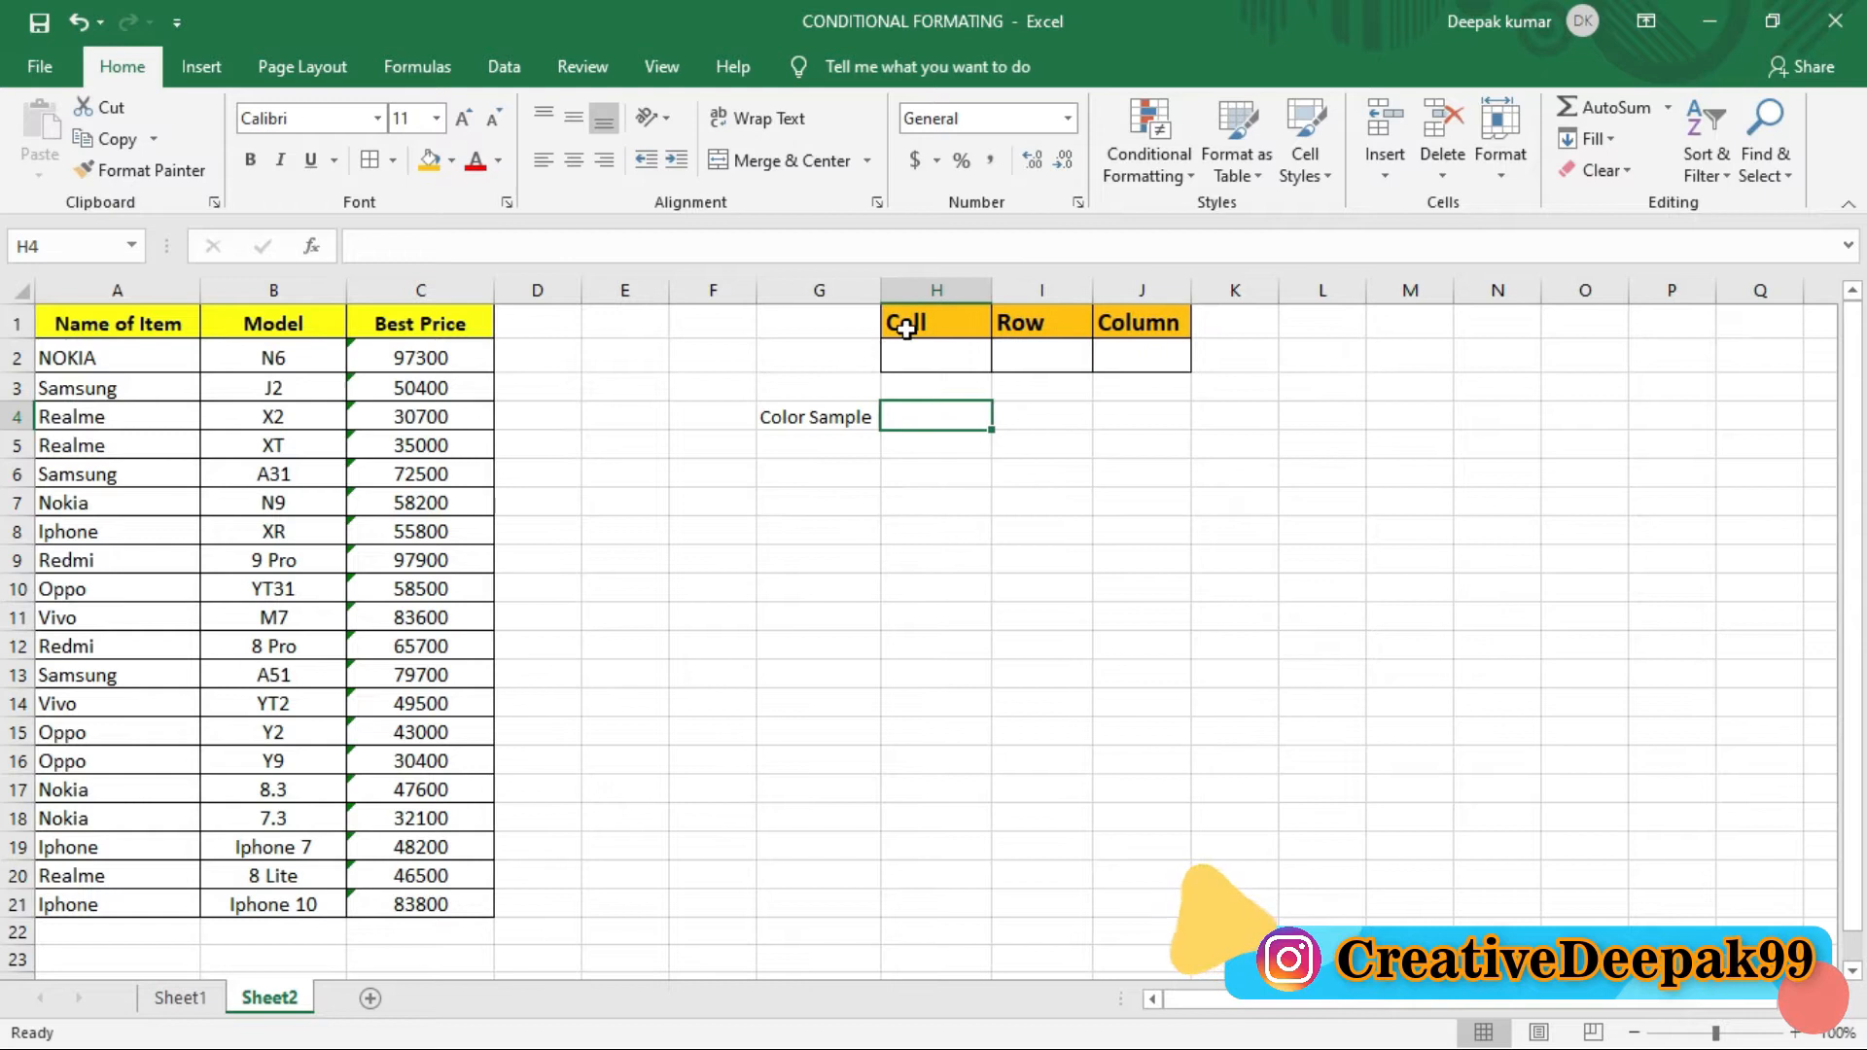
pyautogui.click(905, 328)
pyautogui.click(1037, 325)
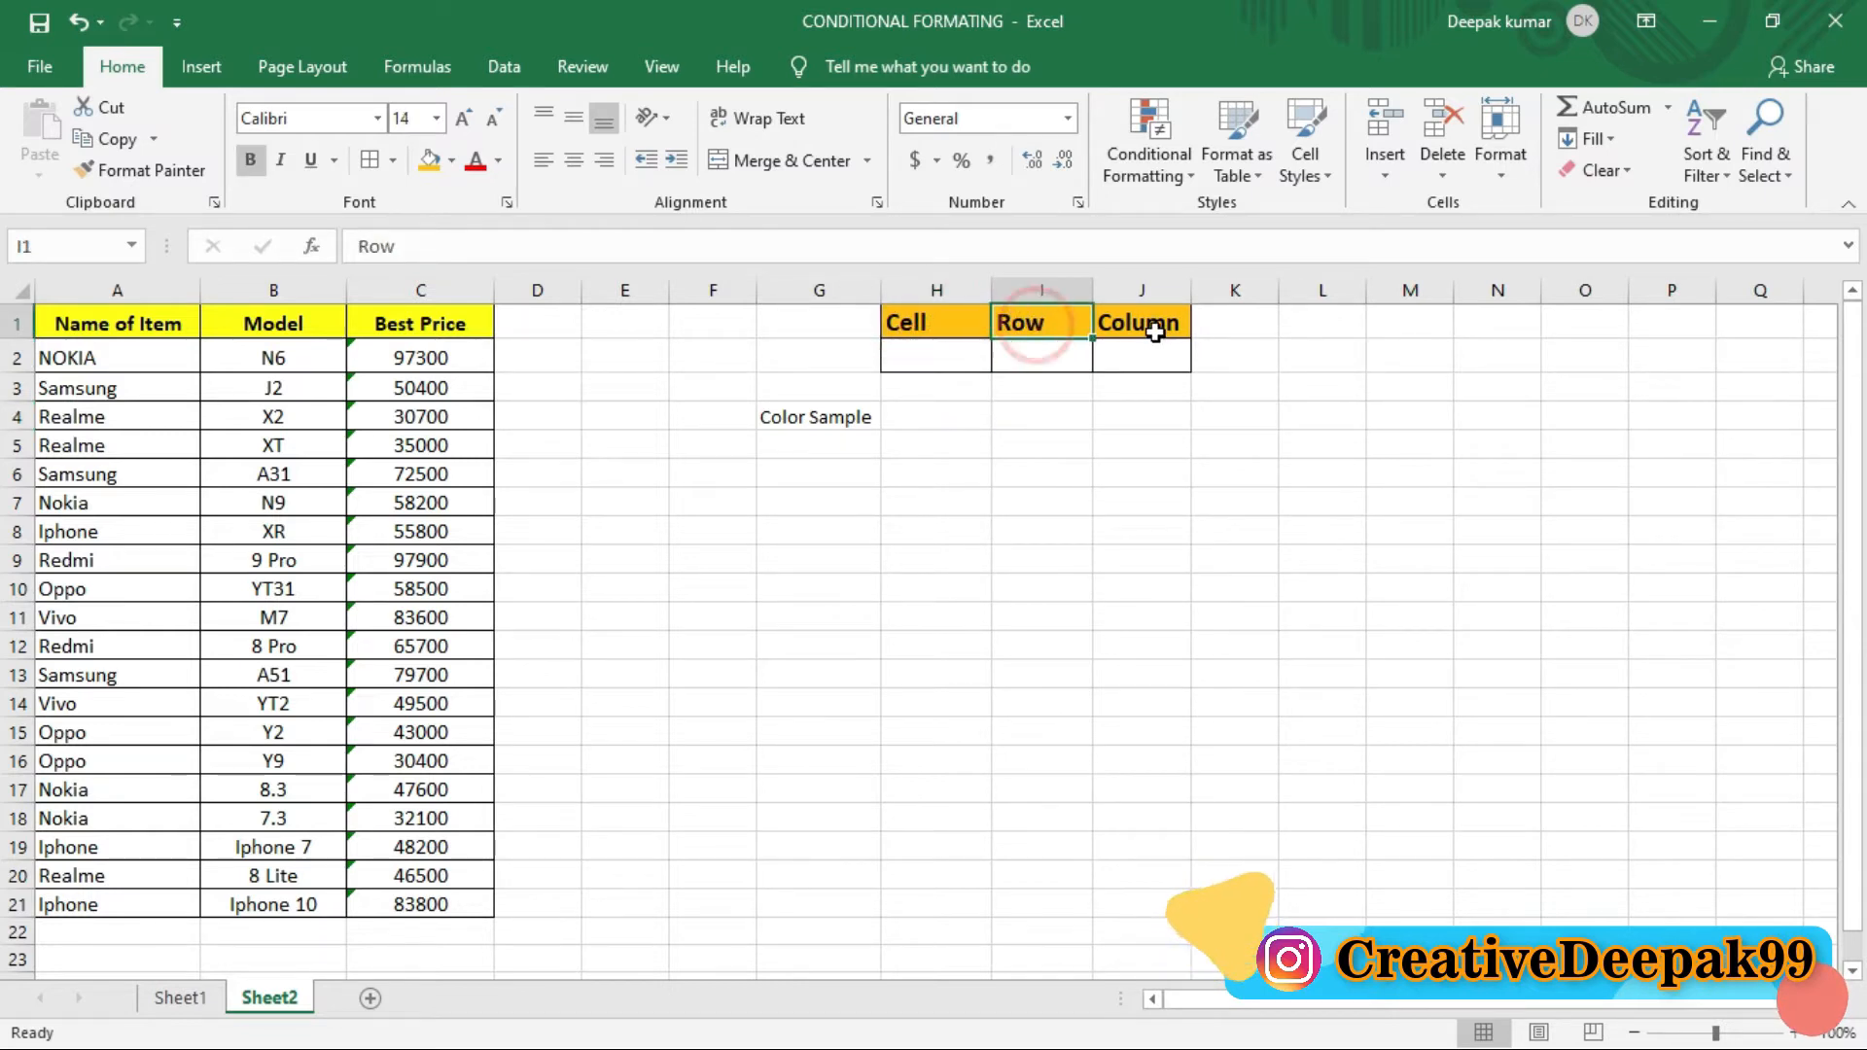
pyautogui.click(1152, 331)
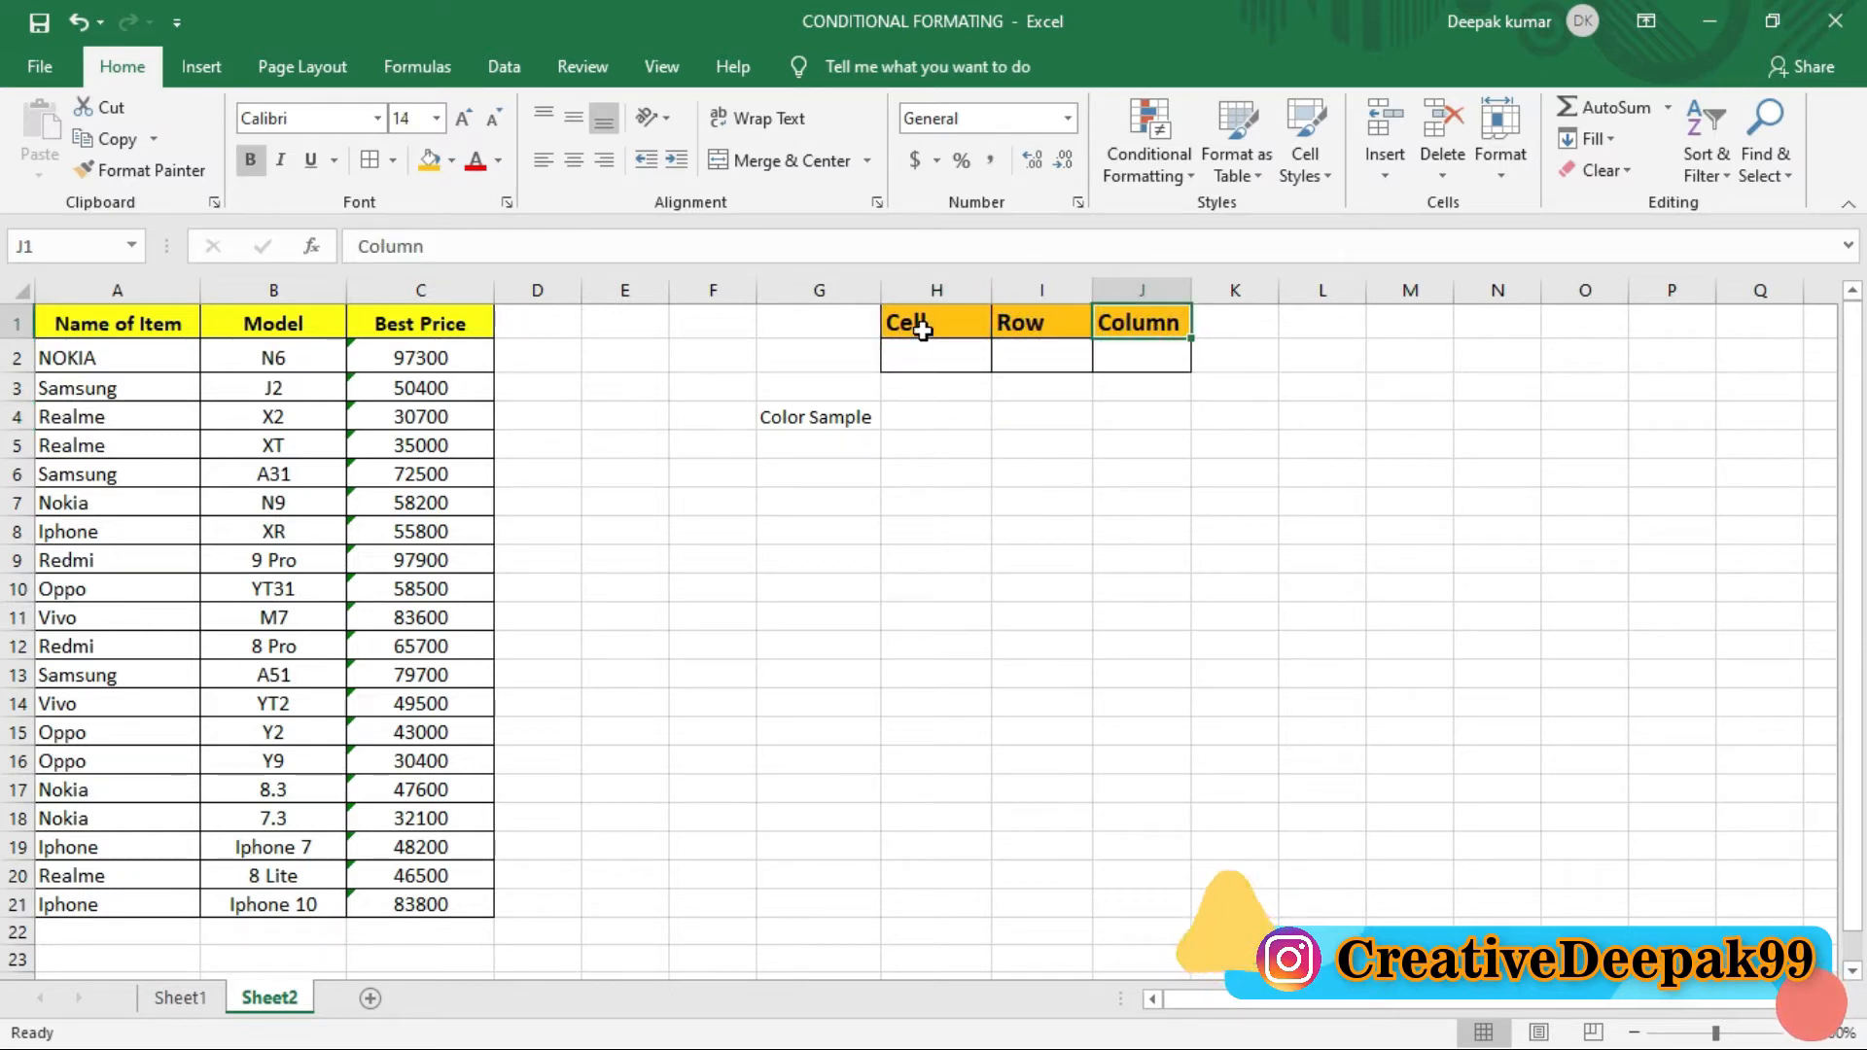
pyautogui.click(922, 331)
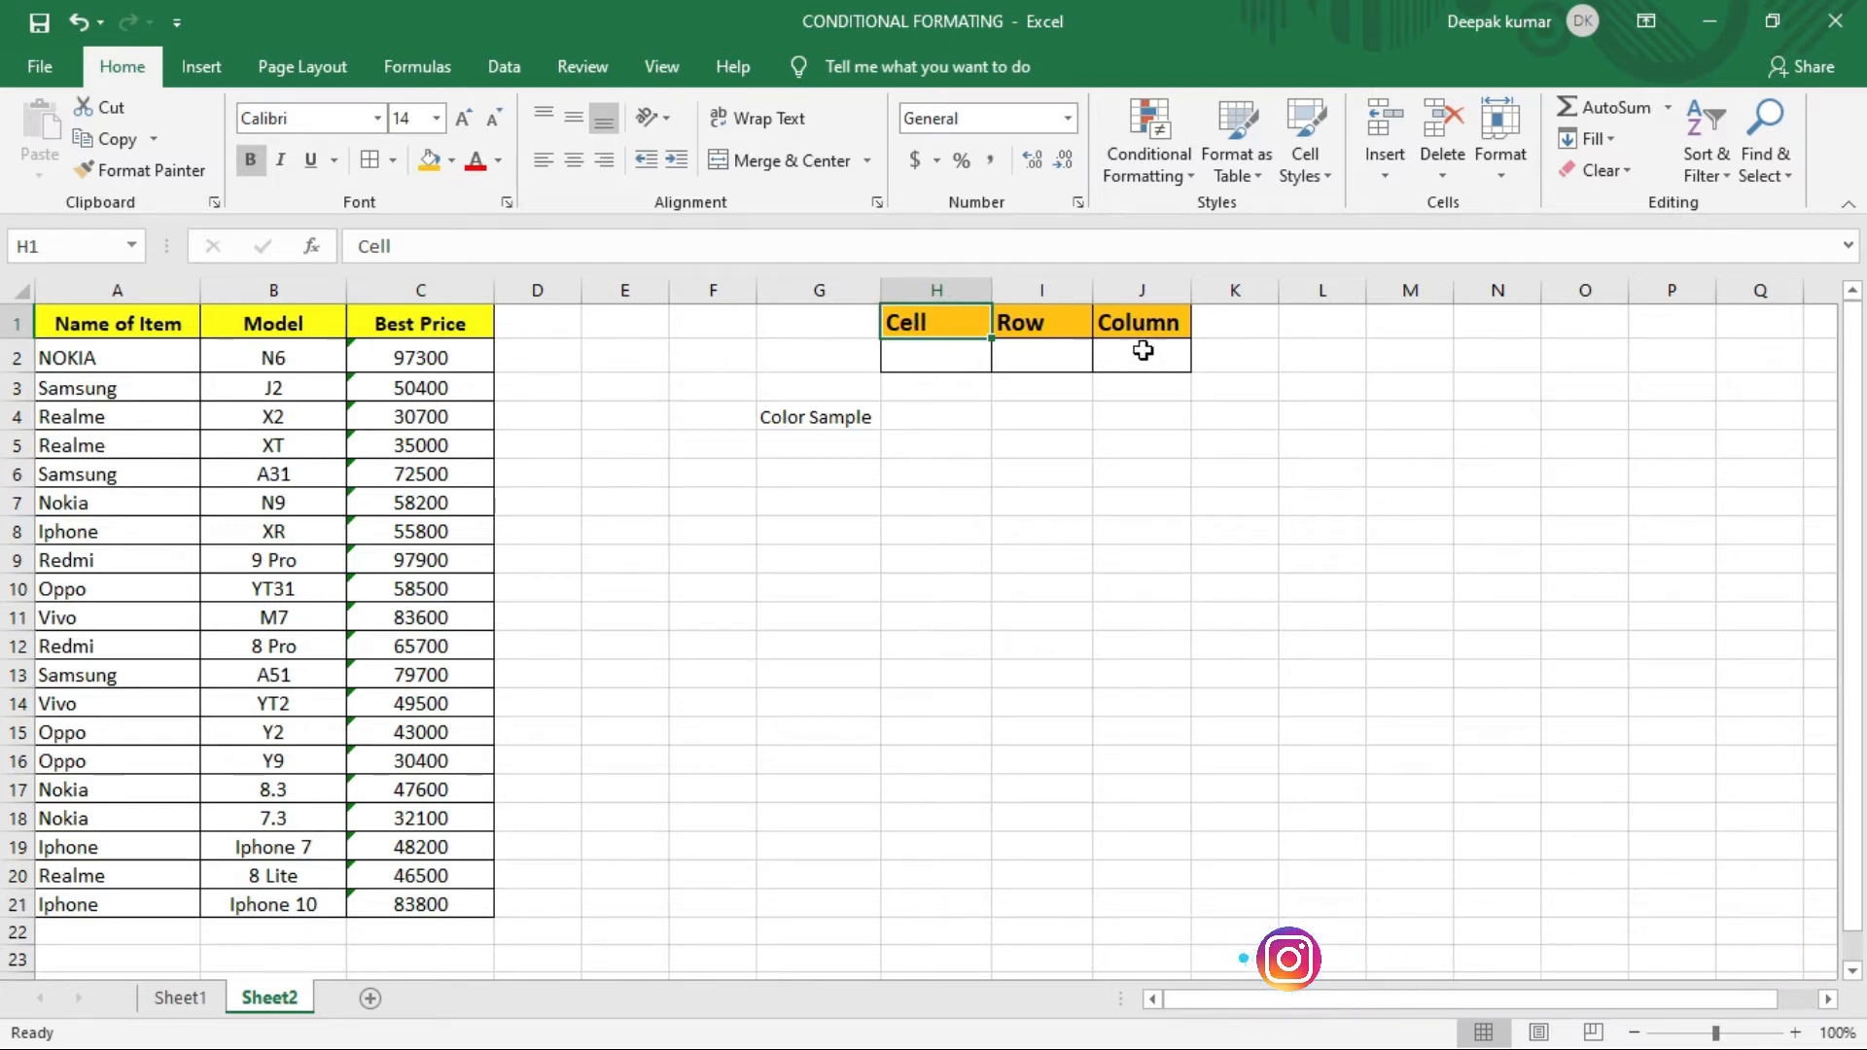
pyautogui.click(1521, 440)
pyautogui.click(1508, 416)
pyautogui.click(1622, 444)
pyautogui.click(1499, 419)
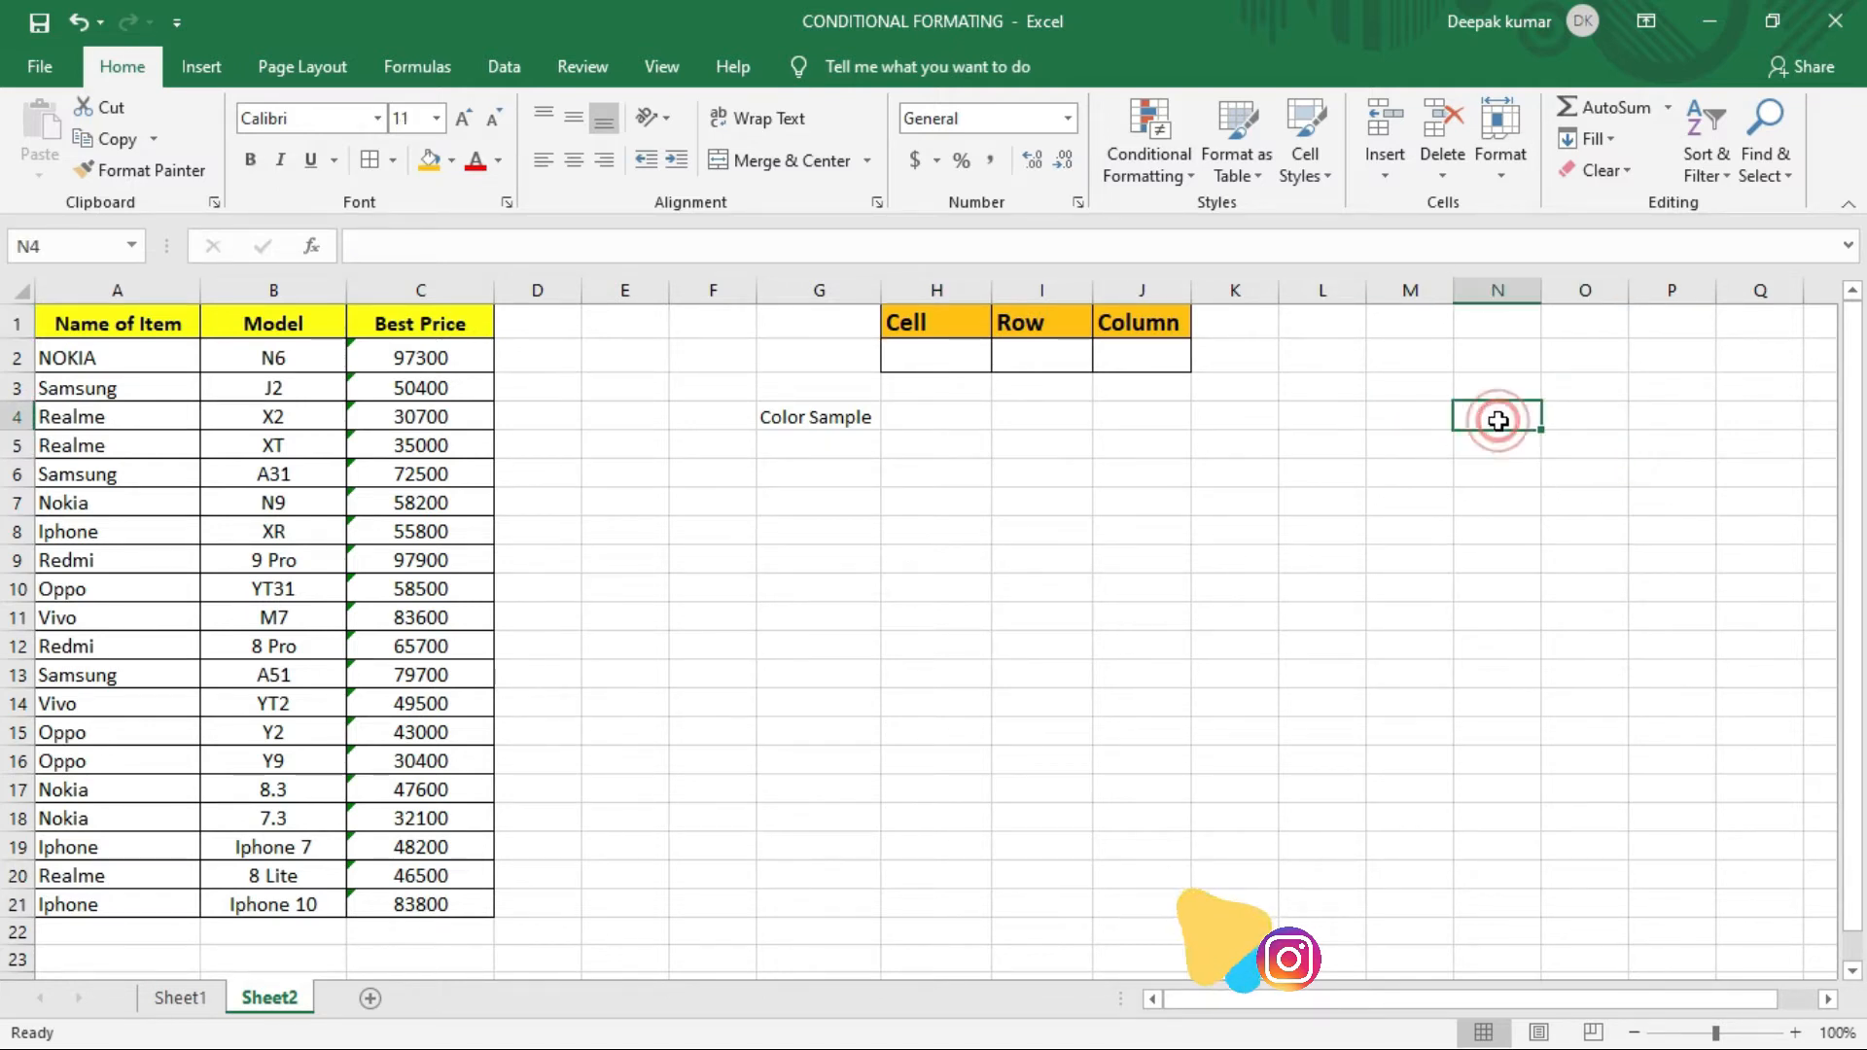
pyautogui.click(1012, 355)
pyautogui.moveTo(946, 554); pyautogui.dragTo(1501, 571)
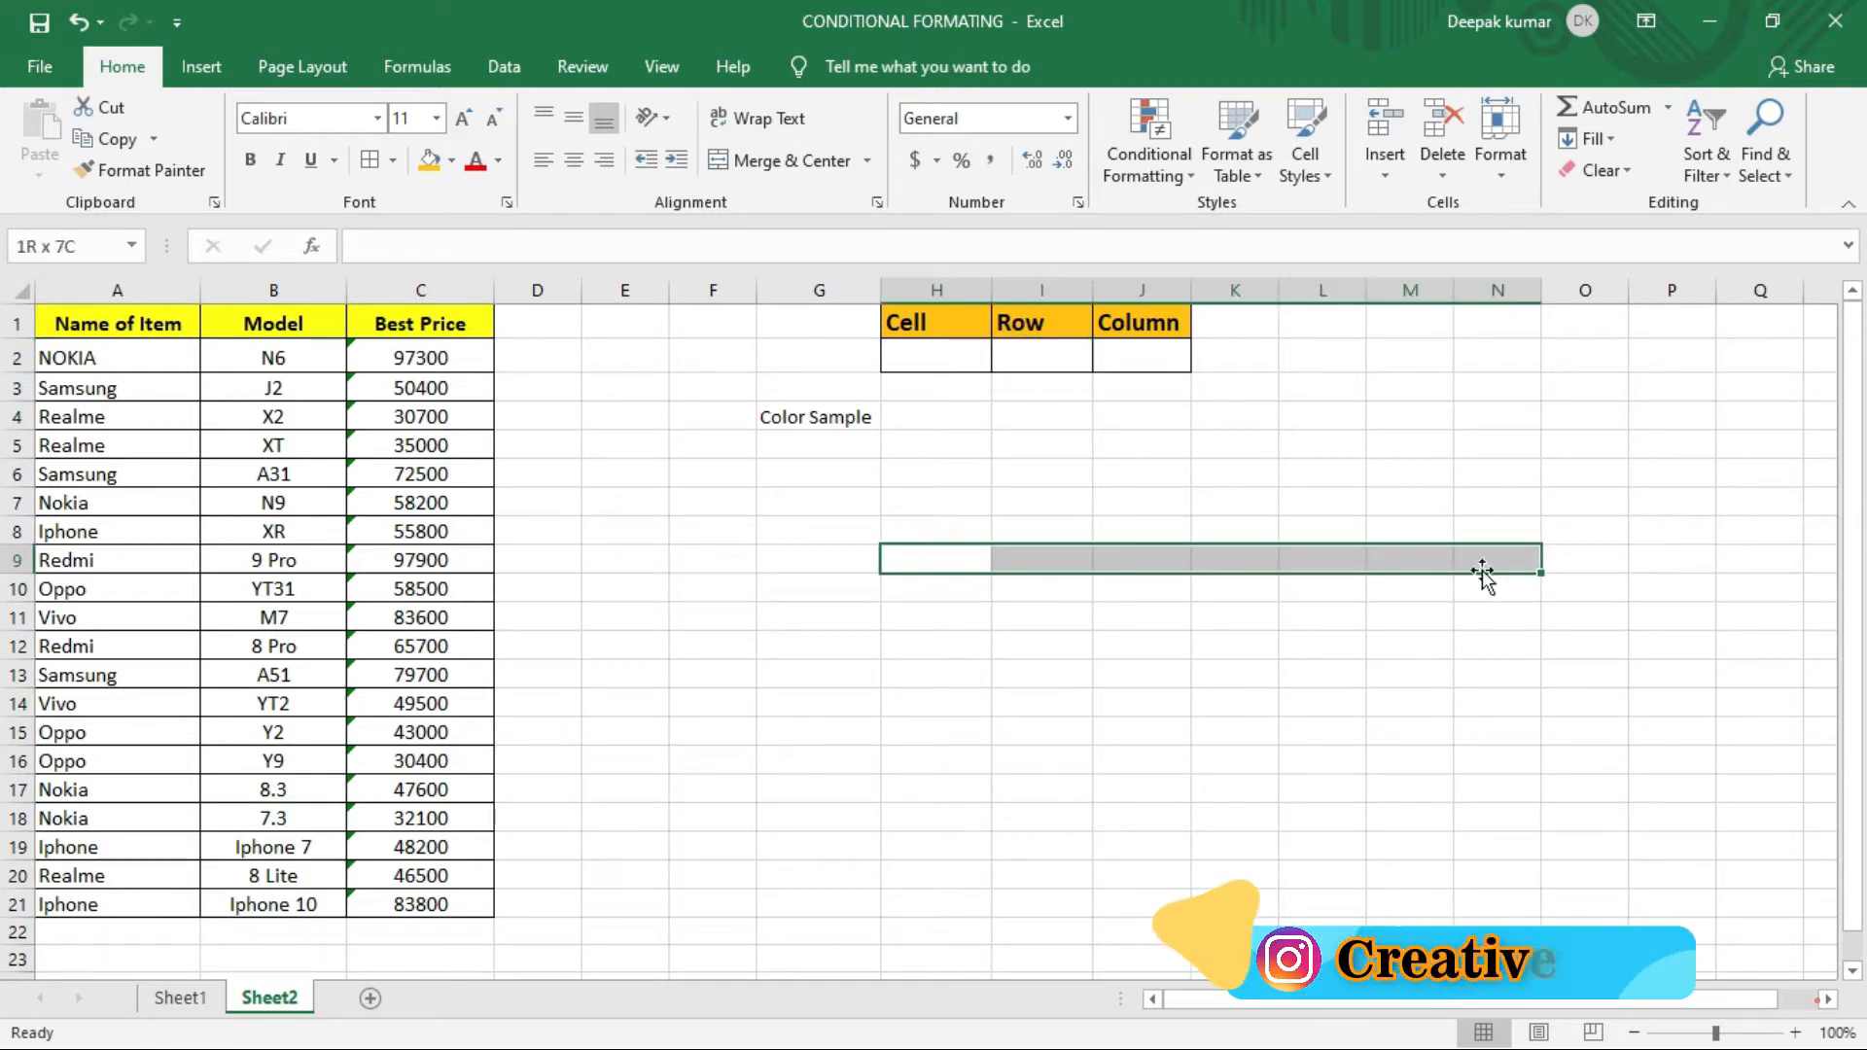
pyautogui.moveTo(967, 503); pyautogui.dragTo(1422, 508)
pyautogui.click(905, 566)
pyautogui.moveTo(995, 569); pyautogui.dragTo(1422, 563)
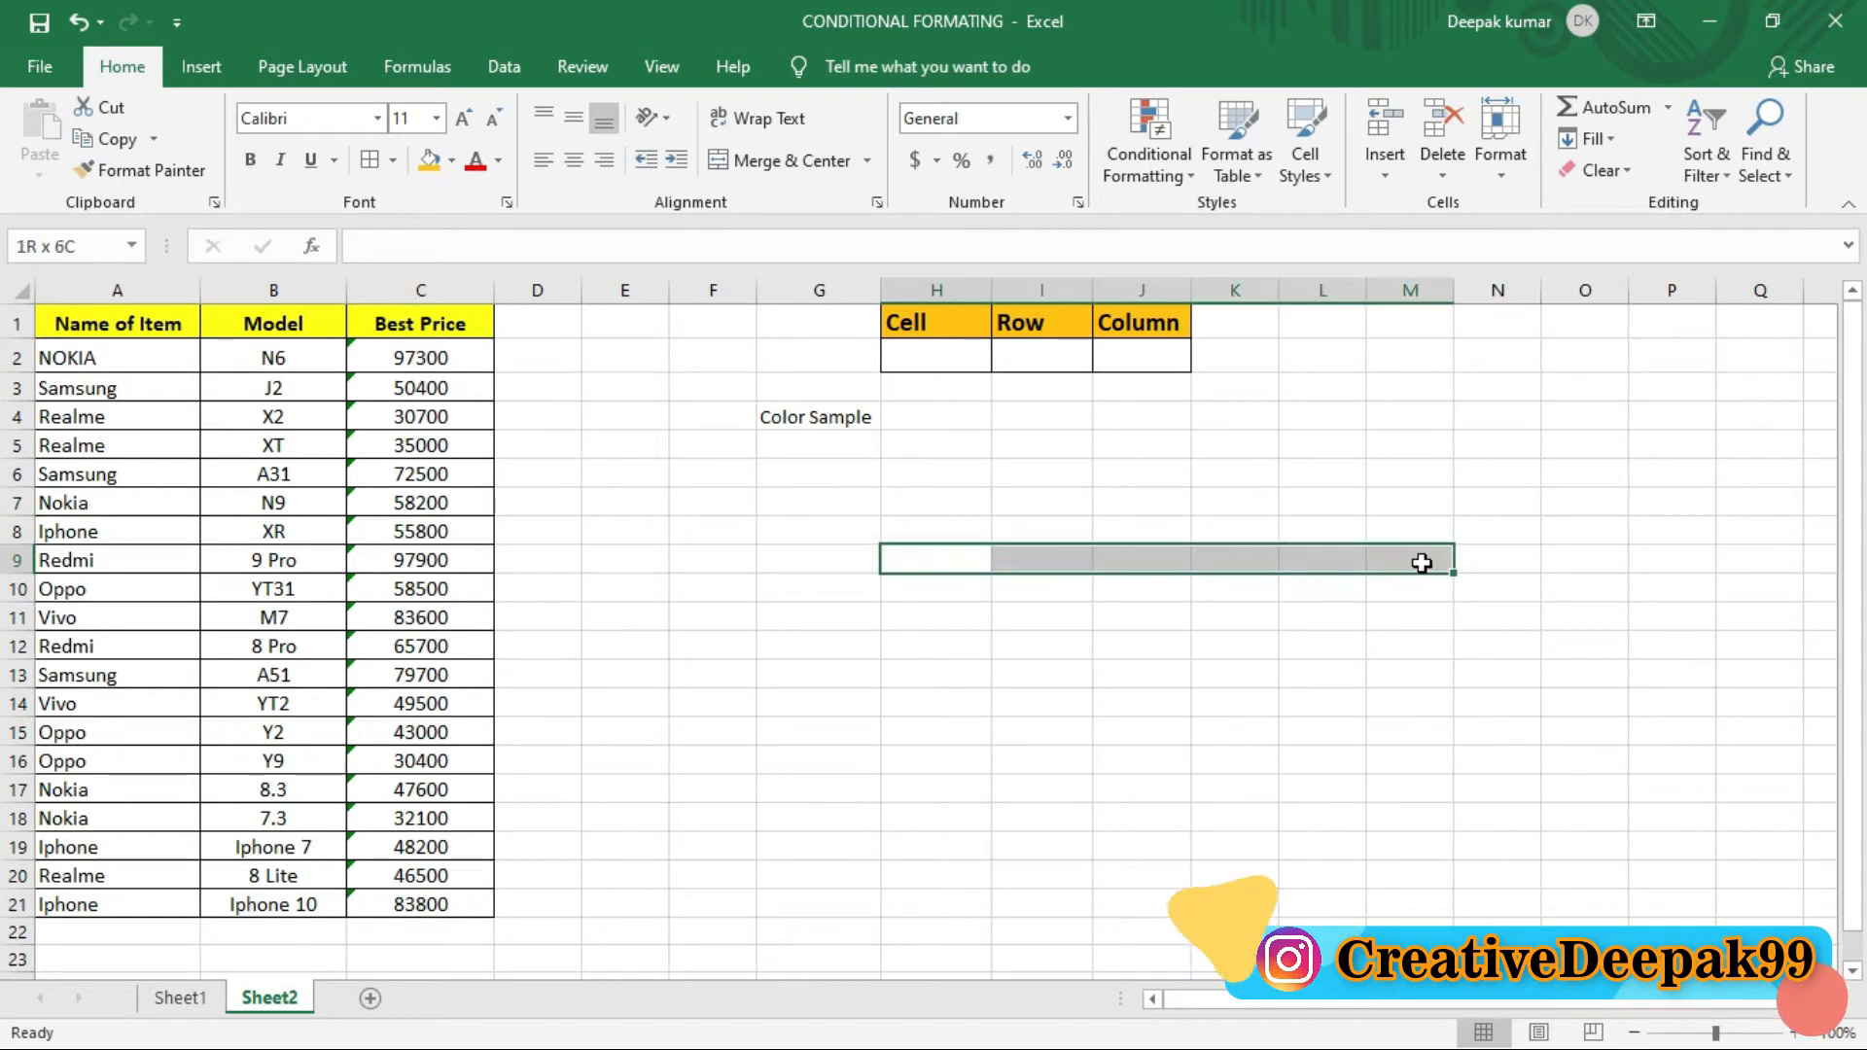
pyautogui.moveTo(1495, 361); pyautogui.dragTo(1518, 728)
pyautogui.moveTo(1384, 352); pyautogui.dragTo(1442, 784)
pyautogui.moveTo(1258, 384); pyautogui.dragTo(1276, 781)
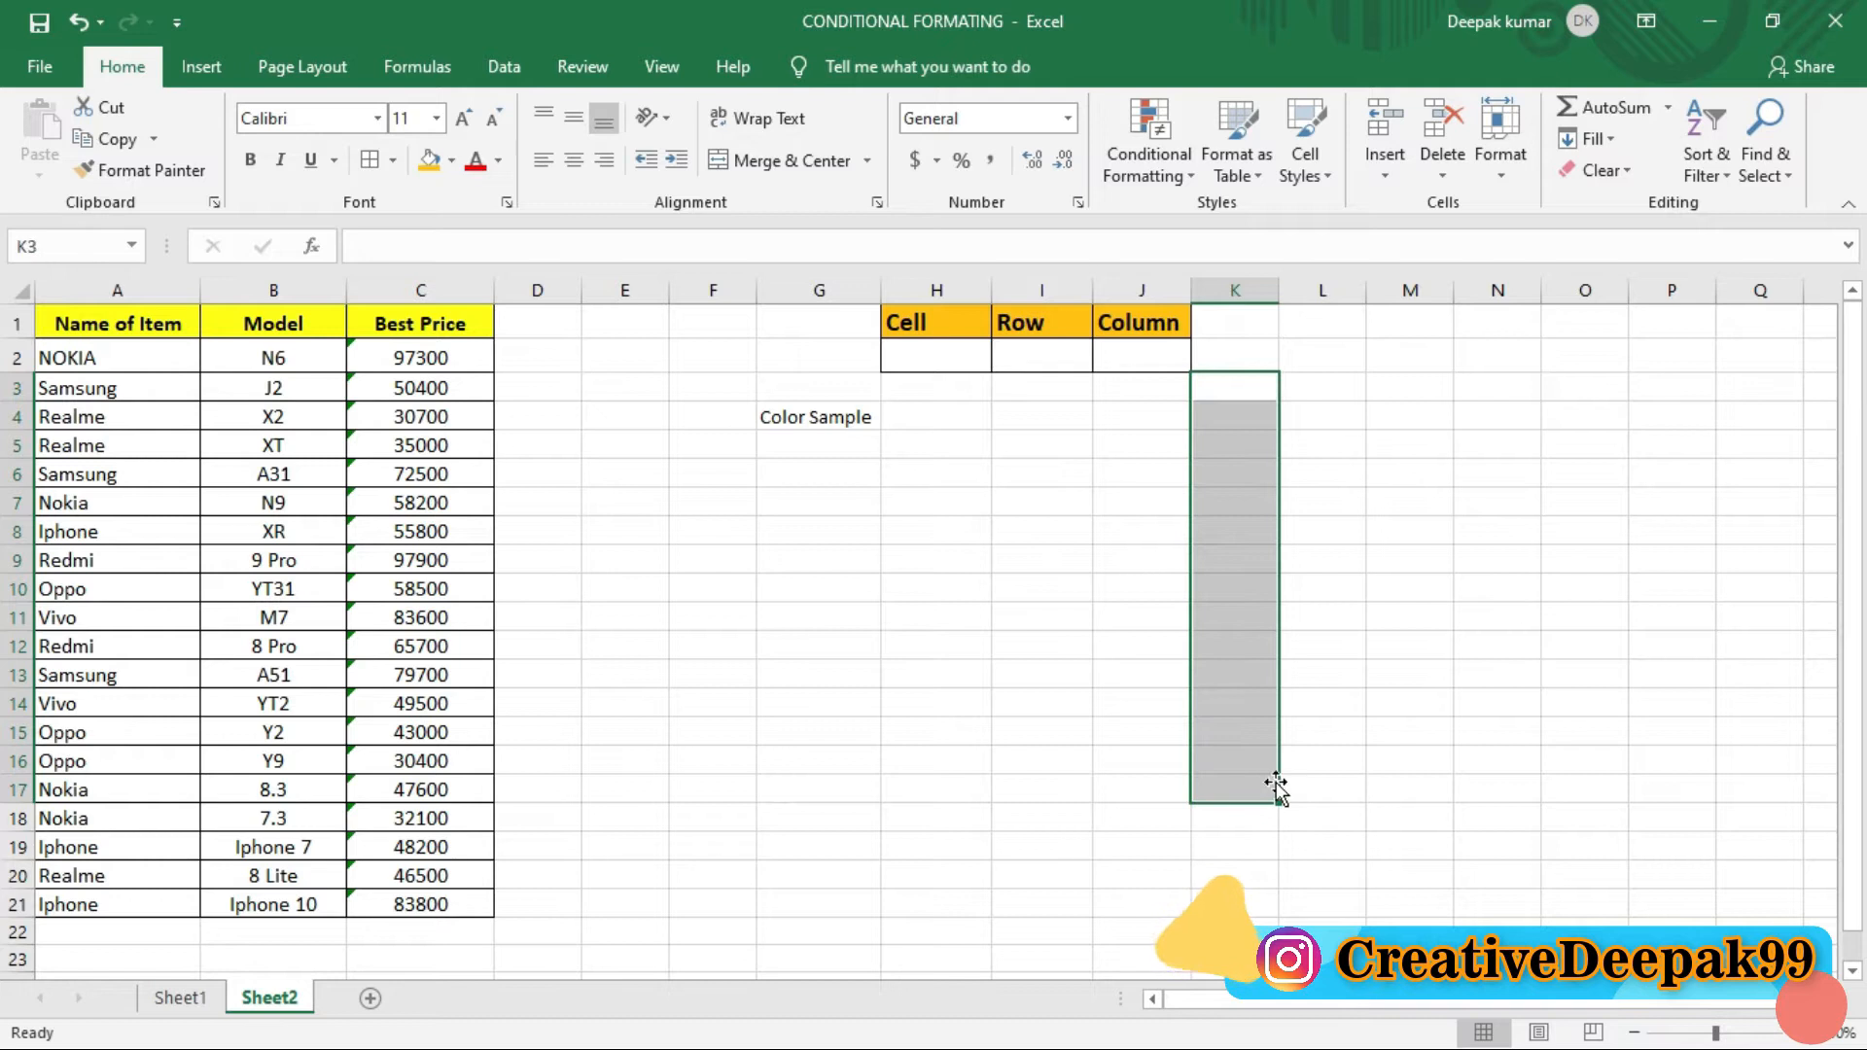
pyautogui.click(1313, 530)
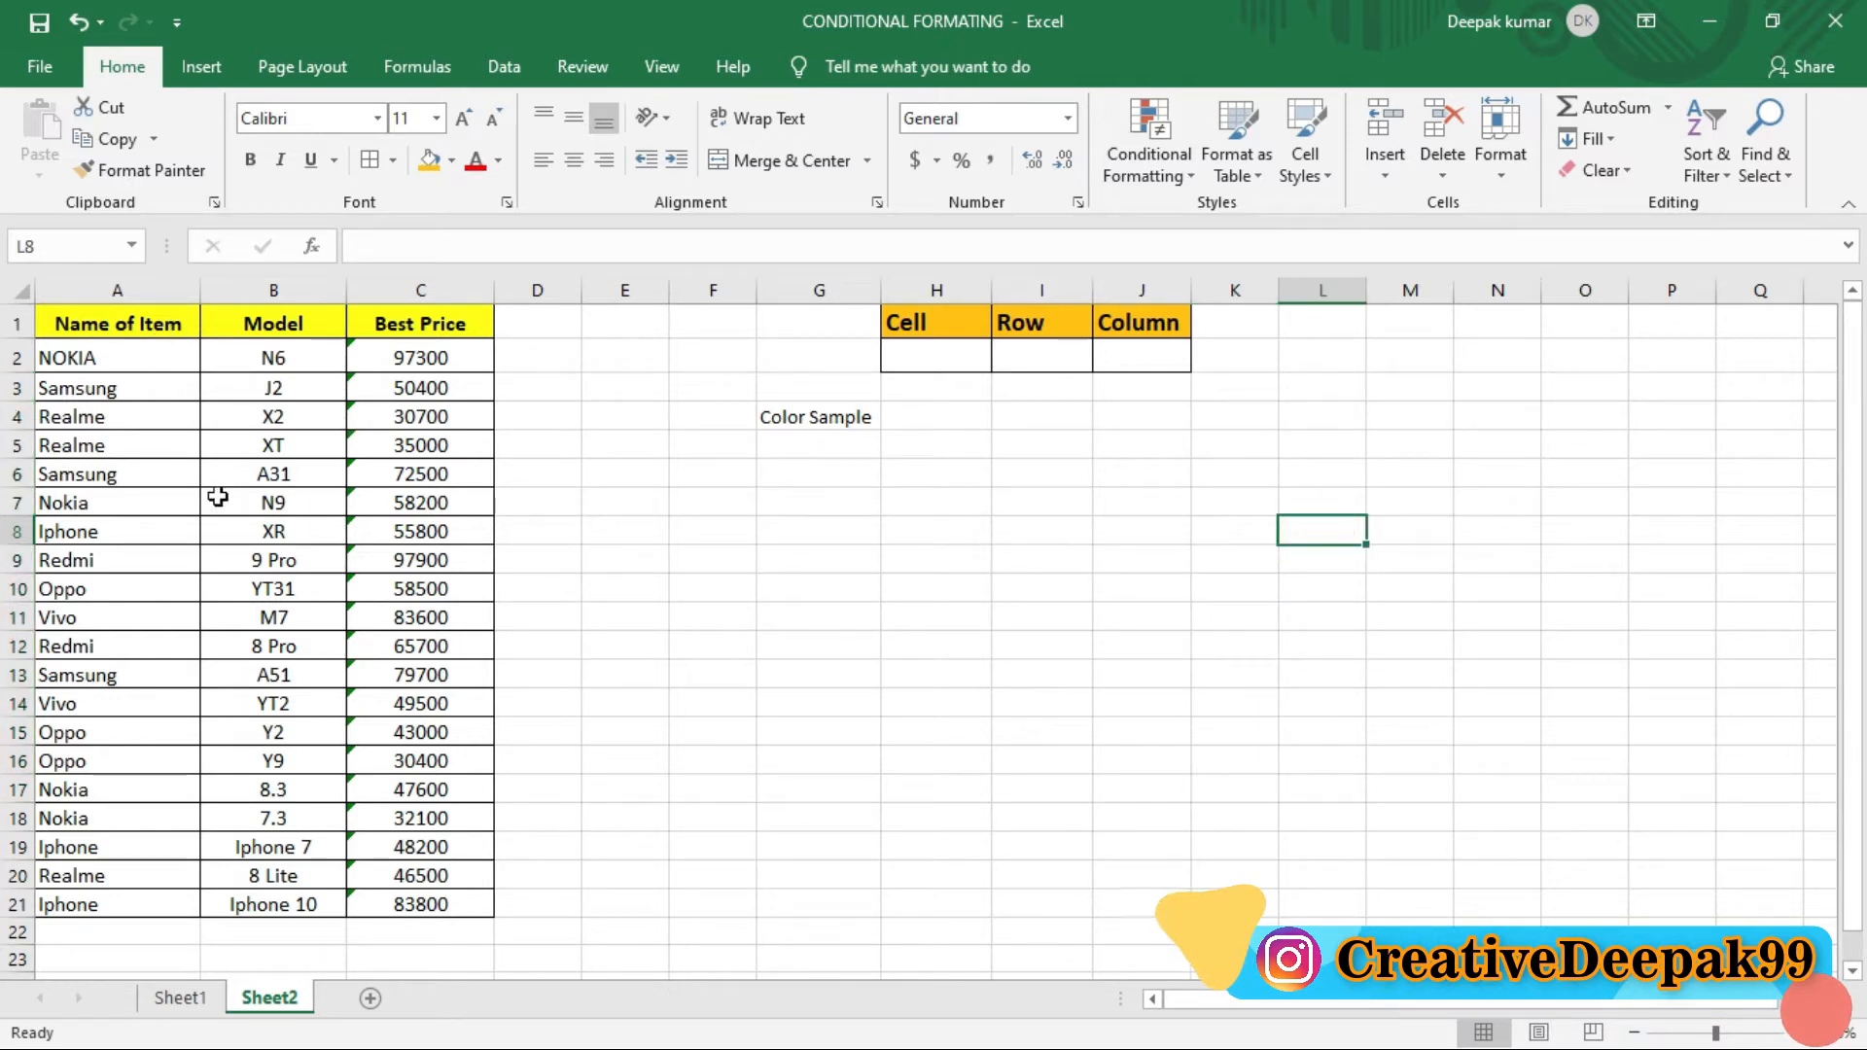
pyautogui.click(75, 416)
pyautogui.click(85, 474)
pyautogui.click(107, 614)
pyautogui.click(88, 414)
pyautogui.click(135, 587)
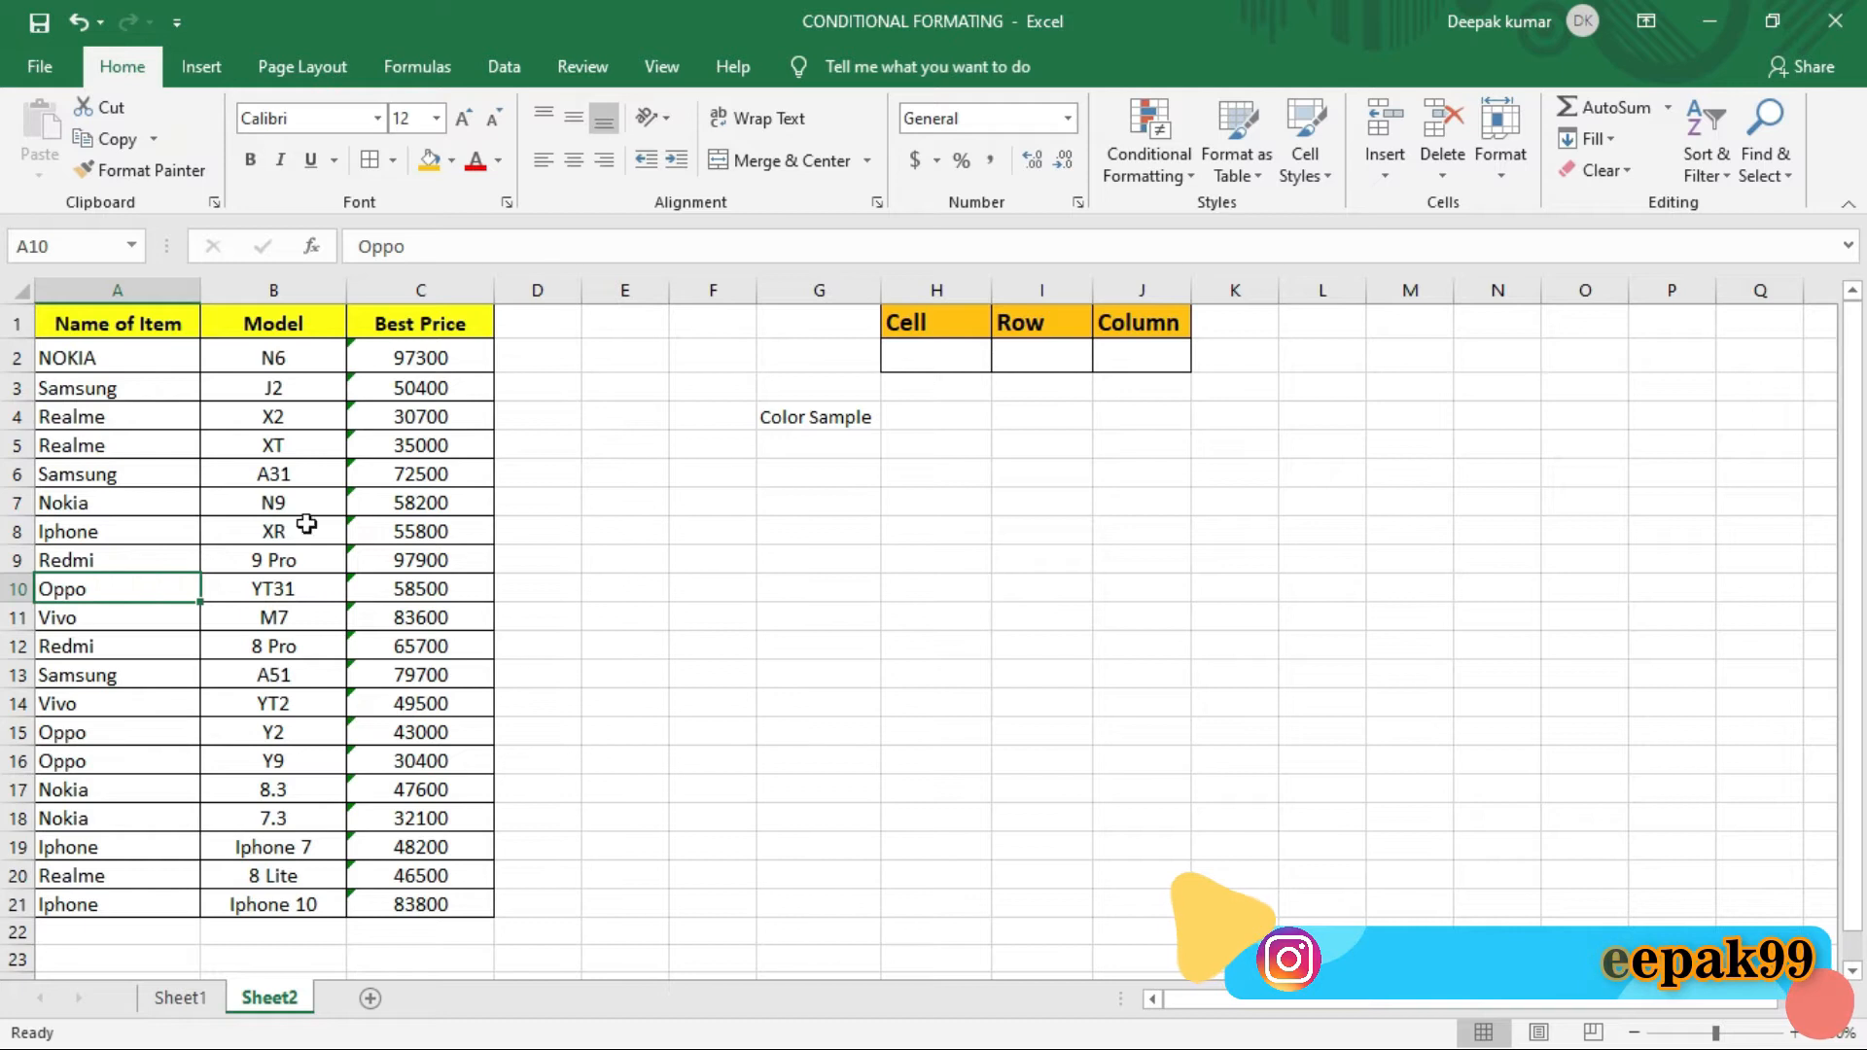
pyautogui.moveTo(73, 501); pyautogui.dragTo(442, 502)
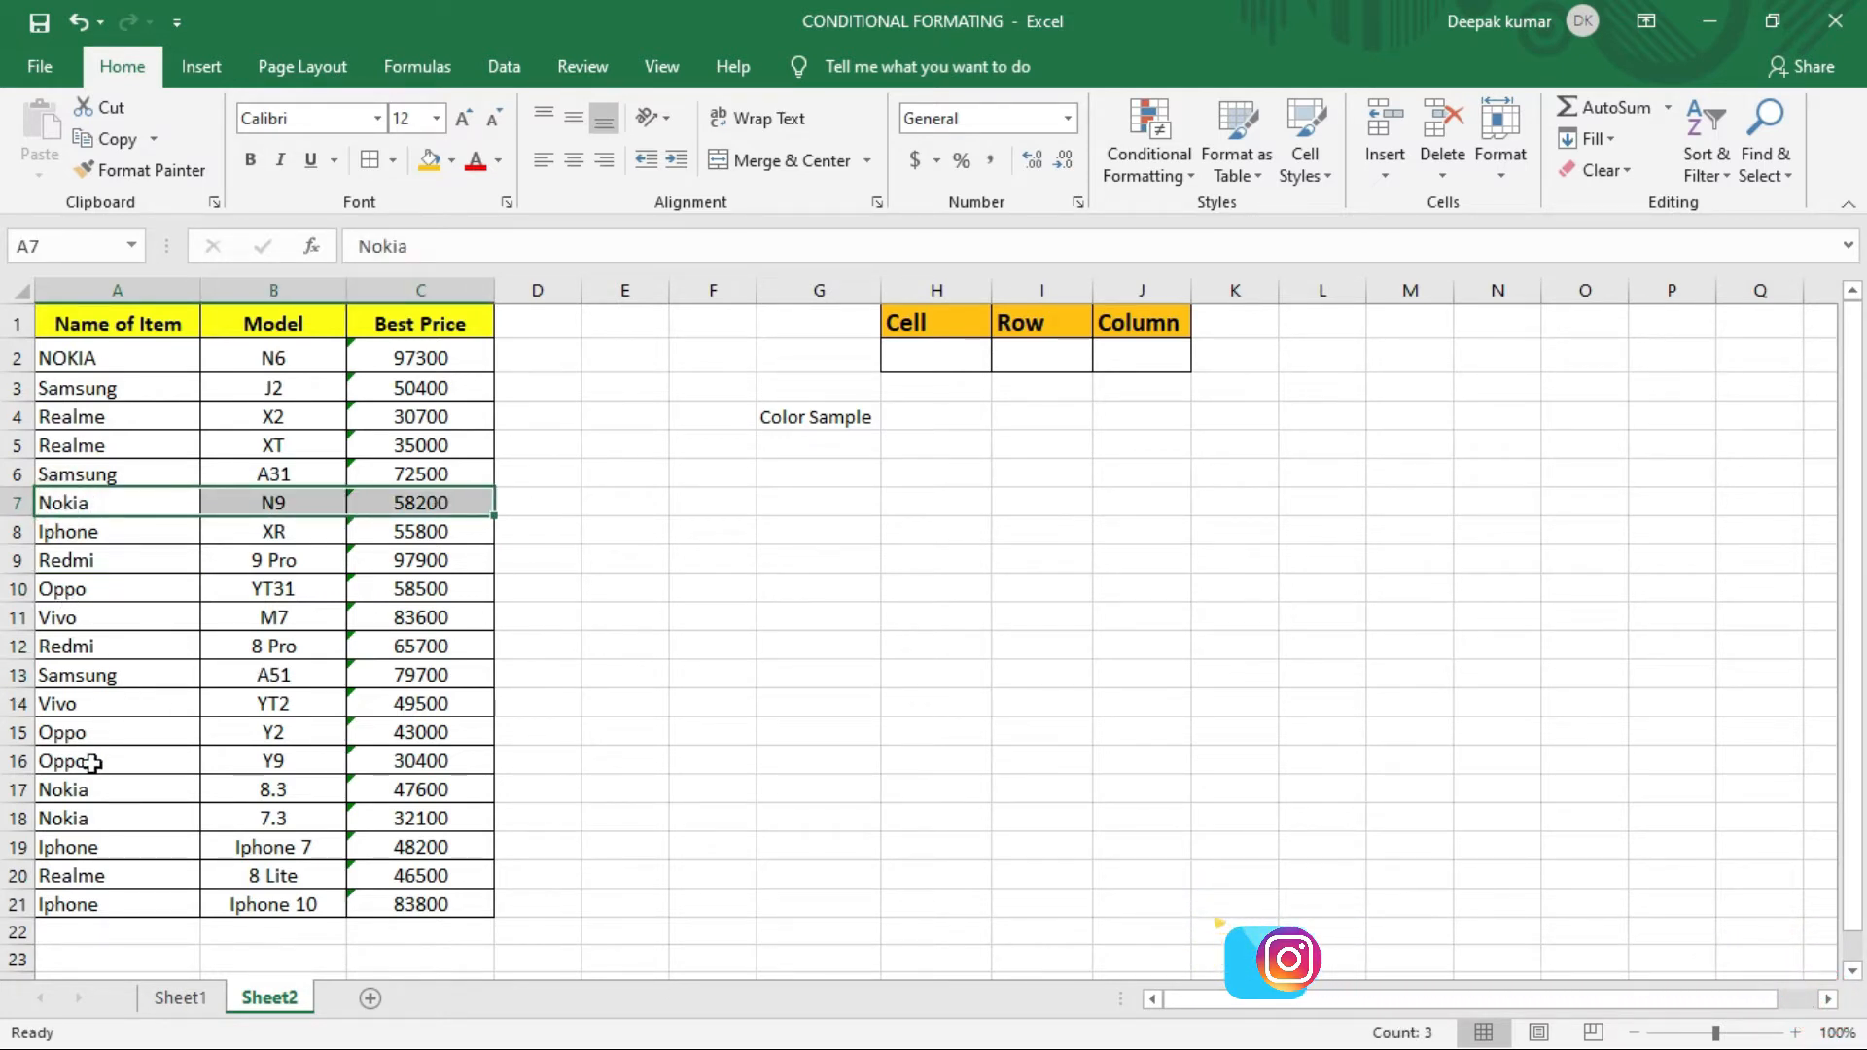
pyautogui.moveTo(70, 786); pyautogui.dragTo(418, 787)
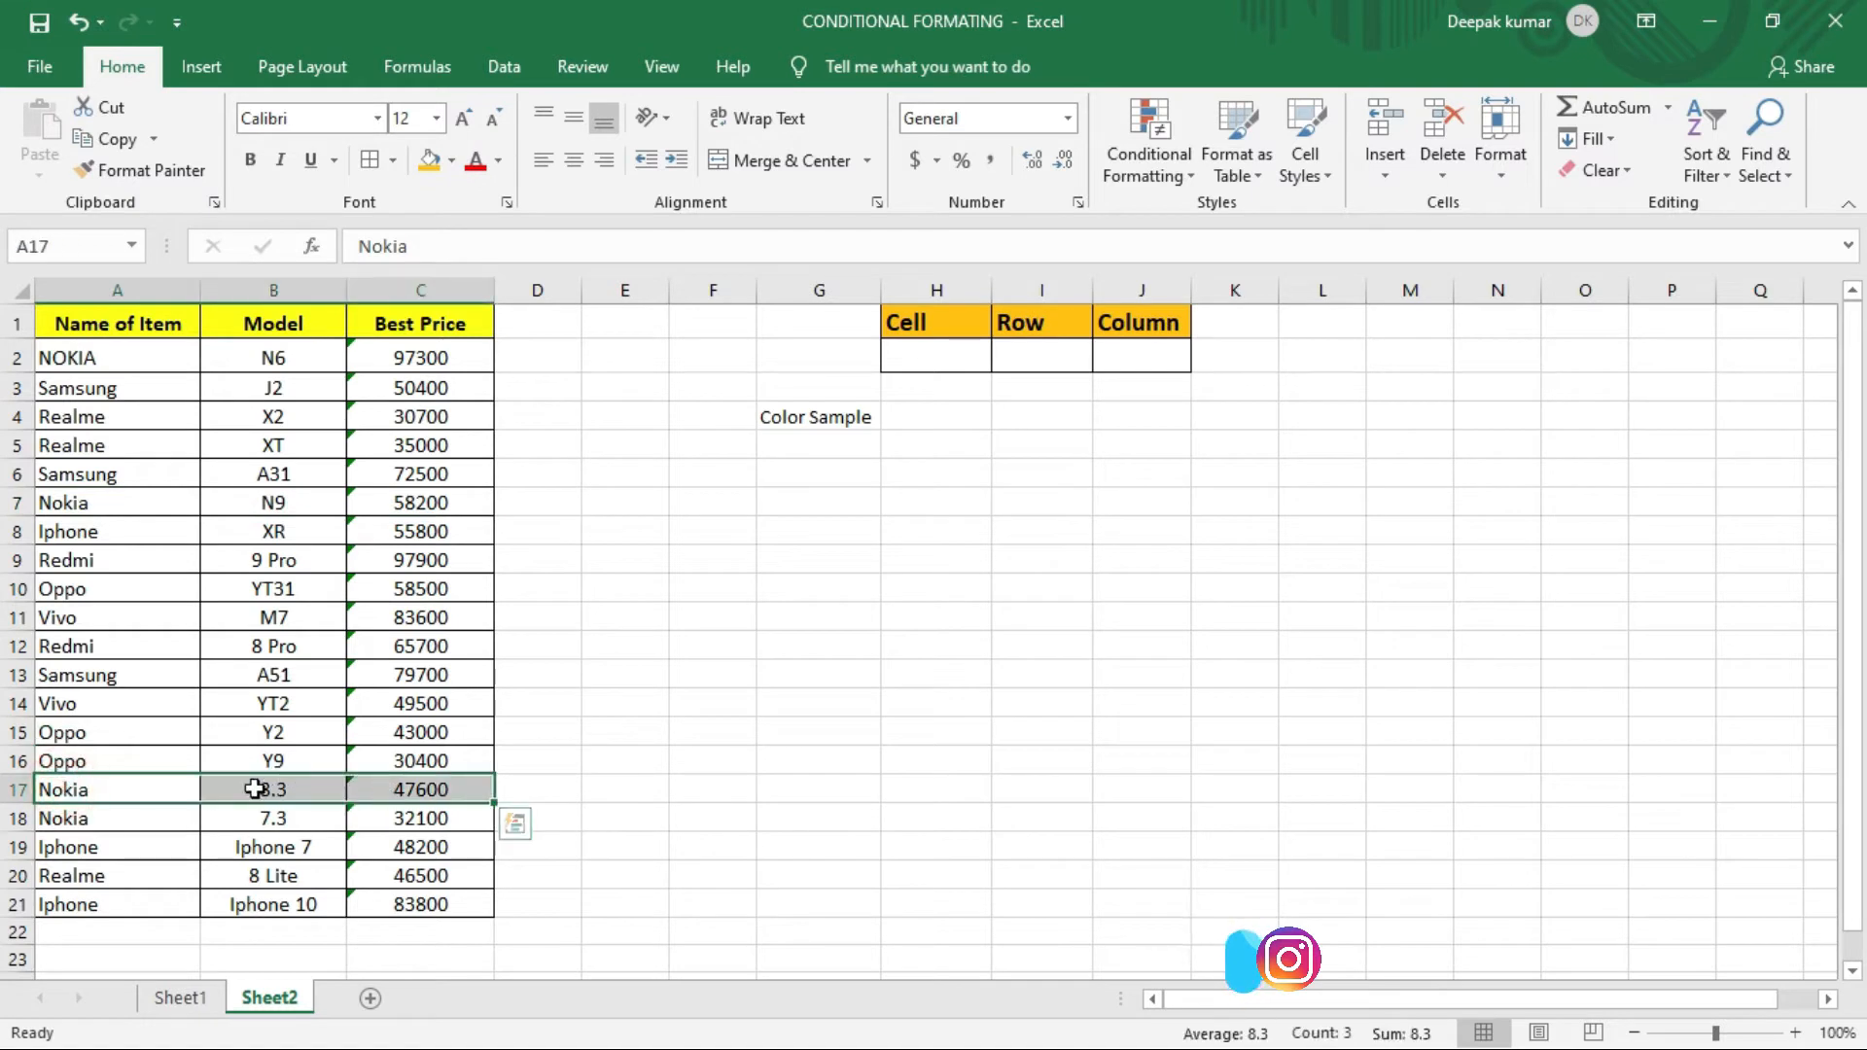
pyautogui.moveTo(302, 362); pyautogui.dragTo(321, 904)
pyautogui.moveTo(420, 357); pyautogui.dragTo(448, 909)
pyautogui.moveTo(119, 388); pyautogui.dragTo(183, 873)
pyautogui.click(305, 579)
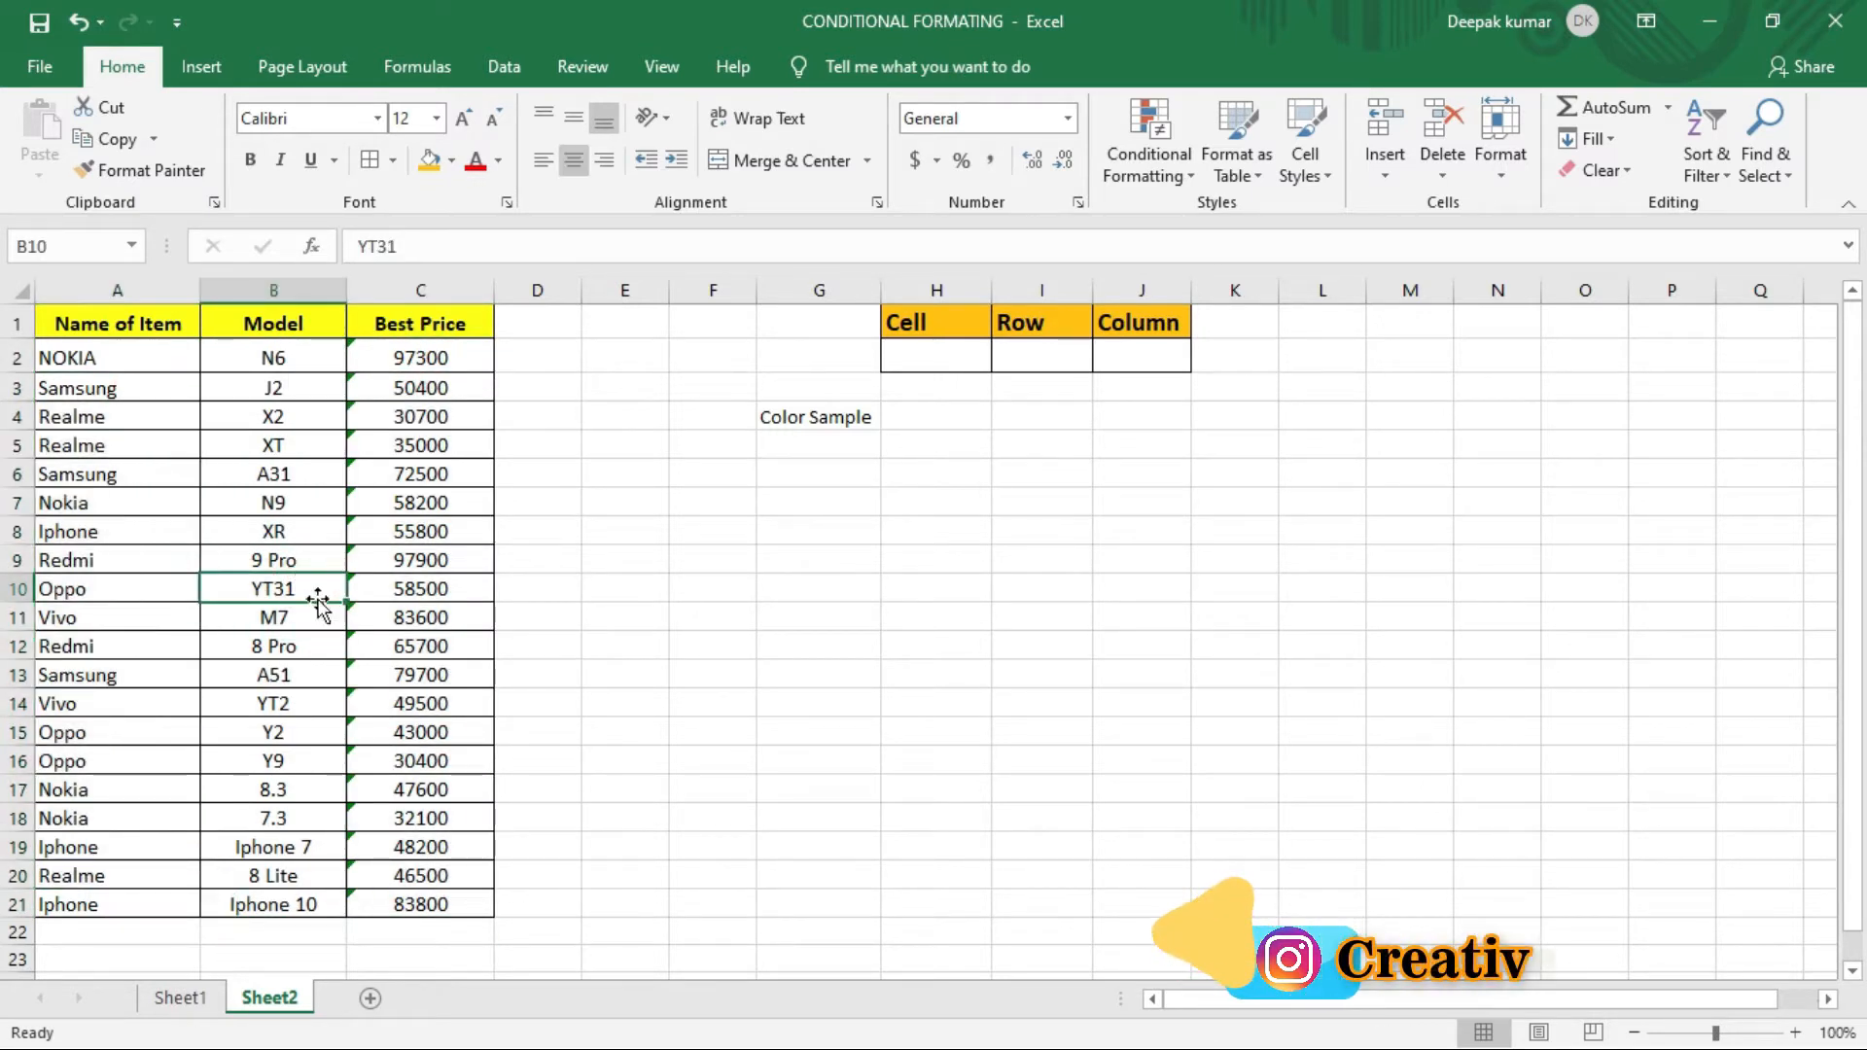
# Step: Fill cell H4, beside the Color Sample label and under Cell, with standard red
pyautogui.click(937, 424)
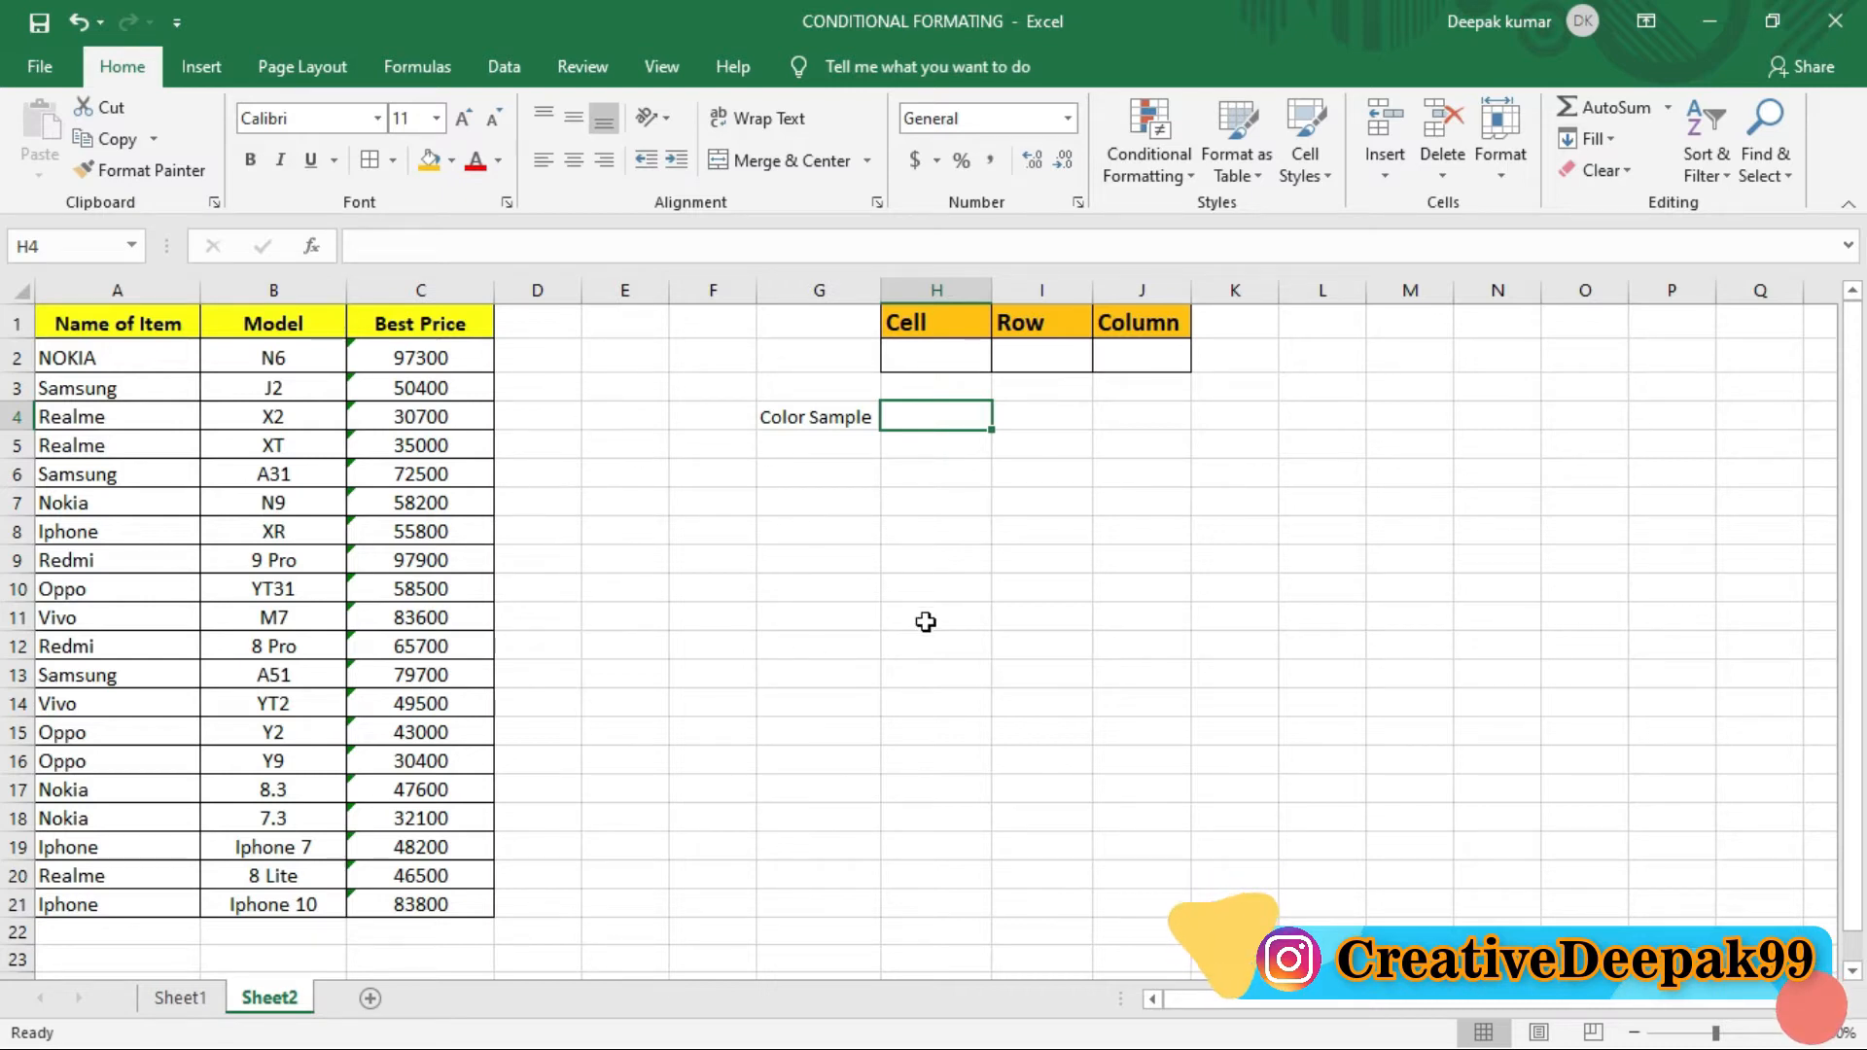
pyautogui.click(752, 530)
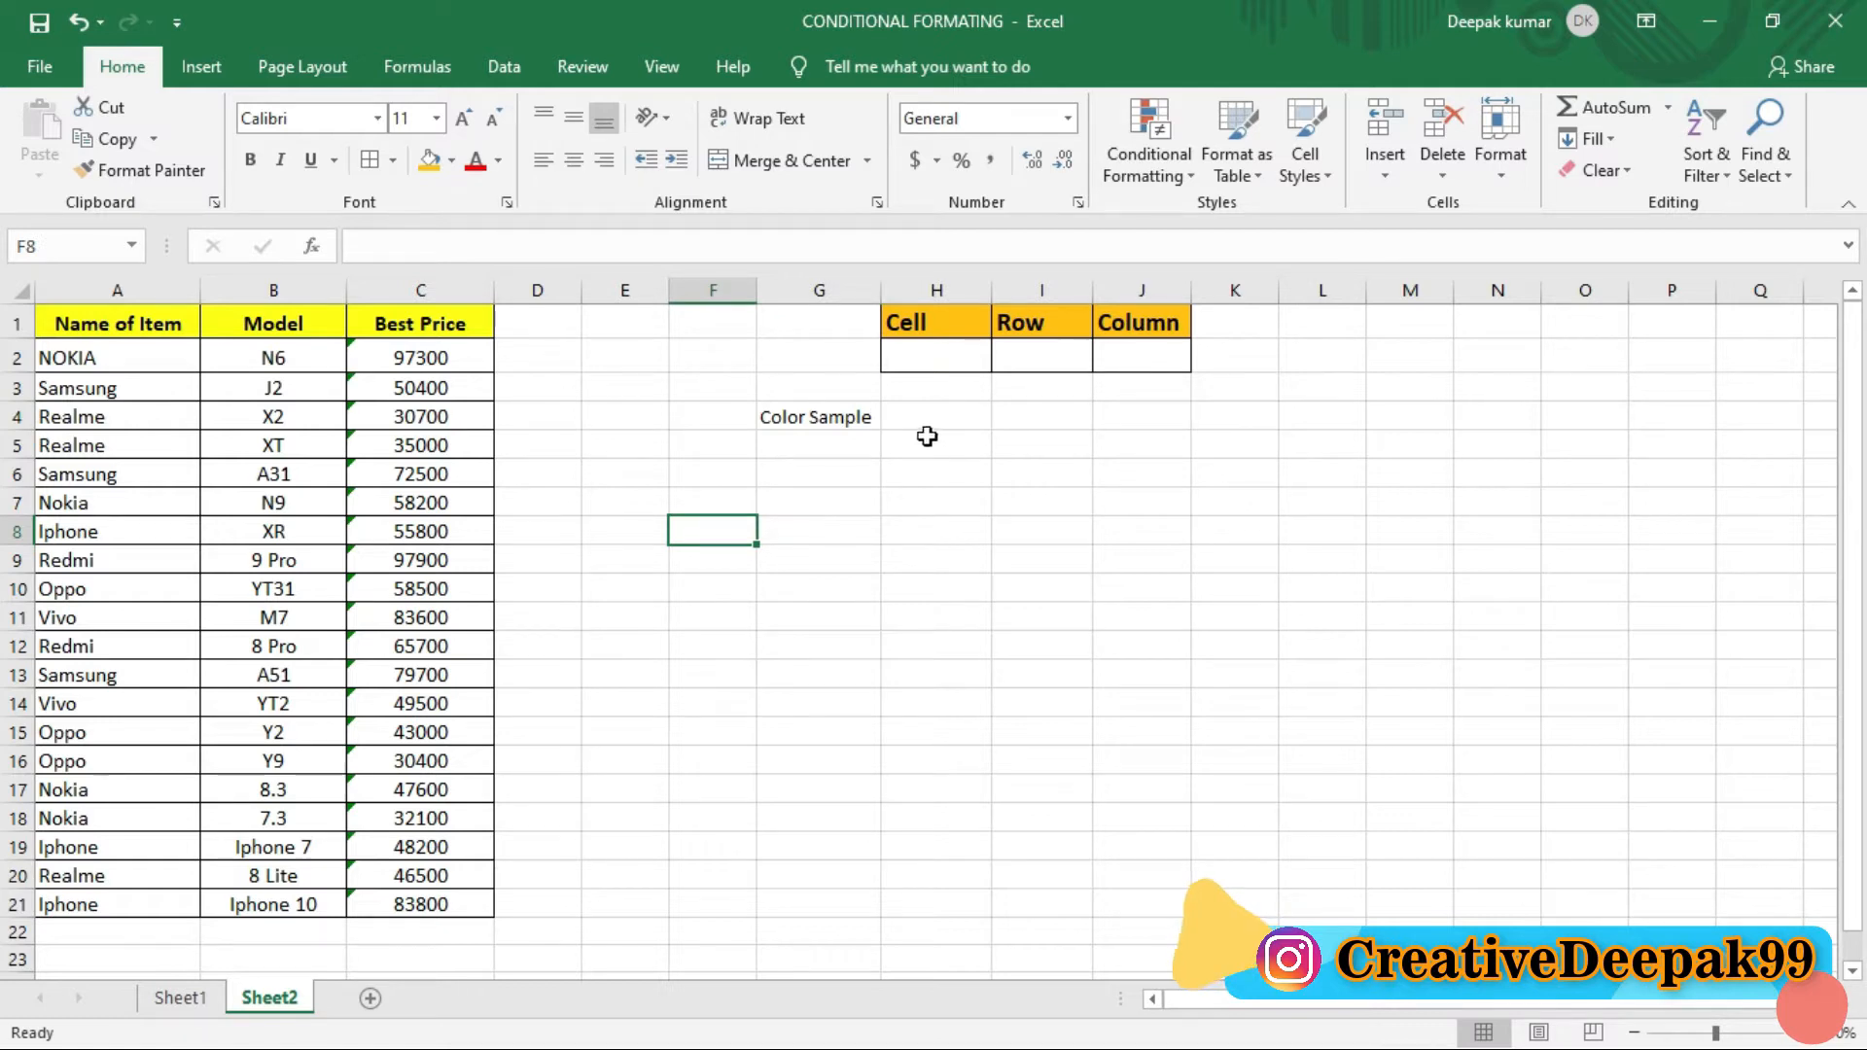
pyautogui.click(919, 420)
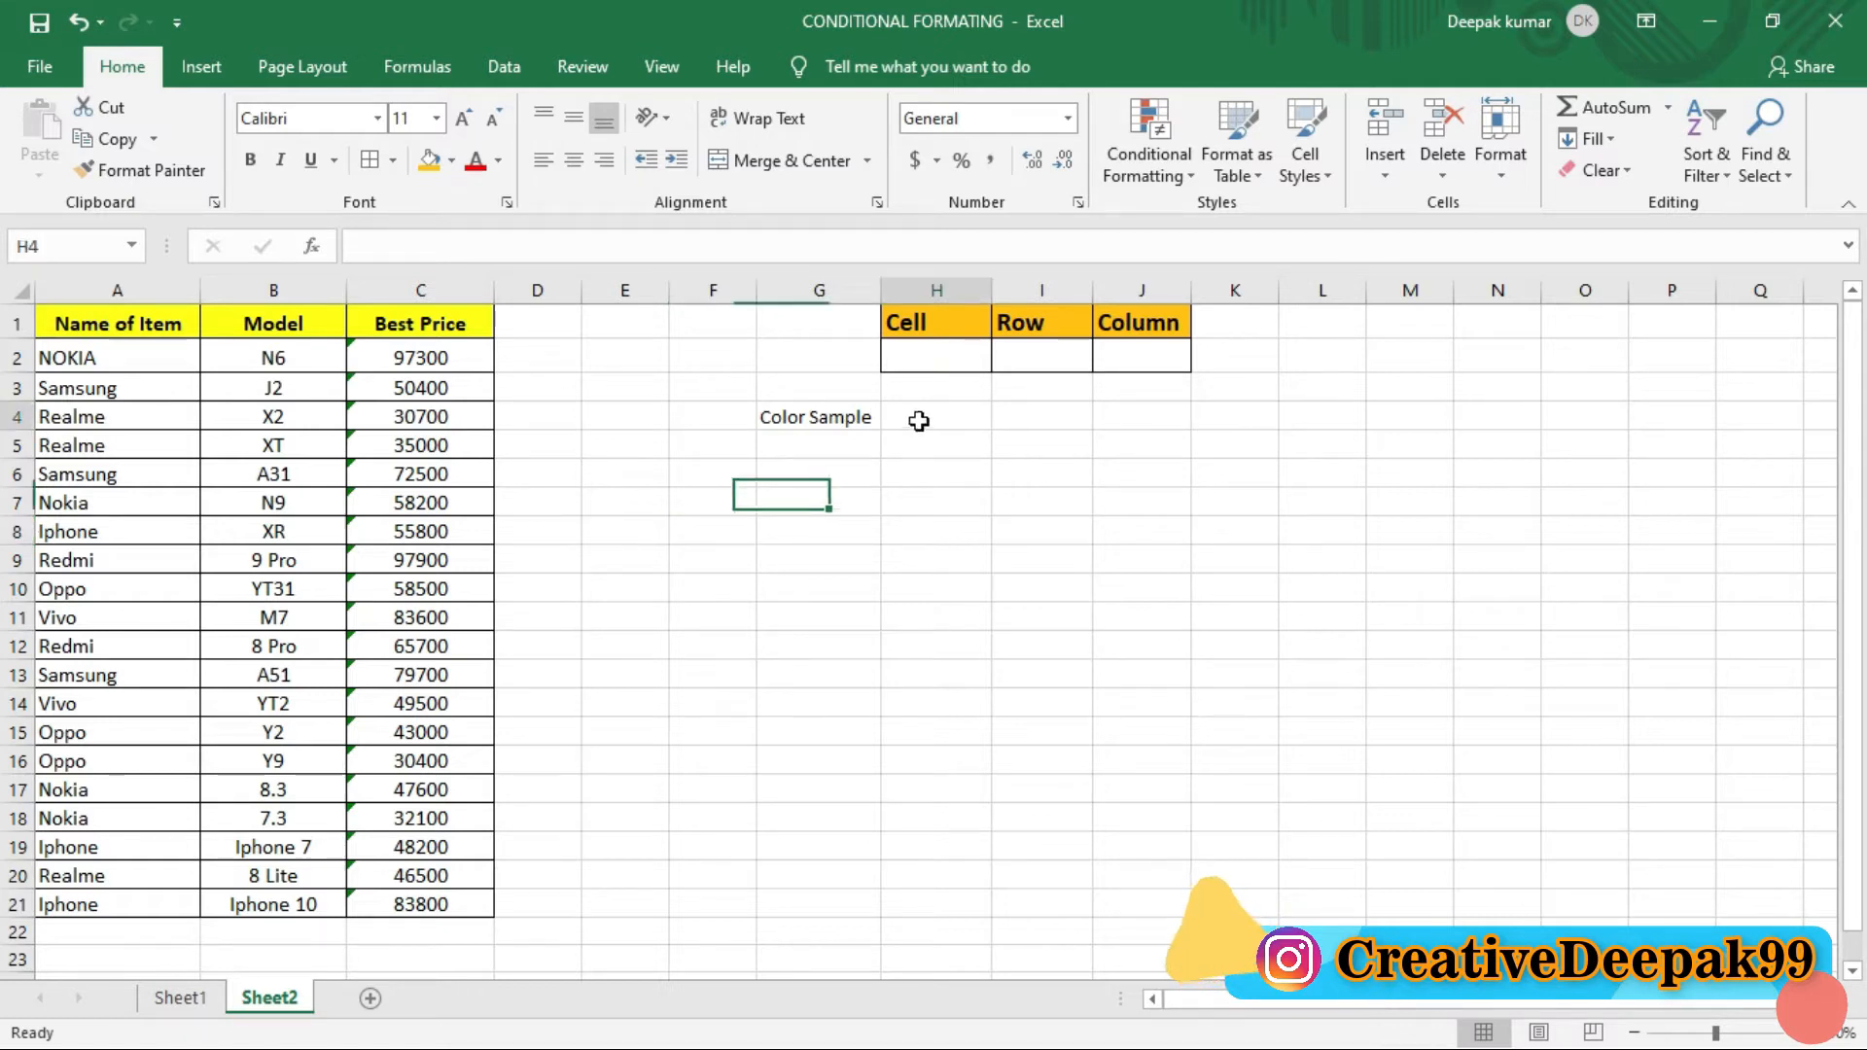
pyautogui.click(451, 162)
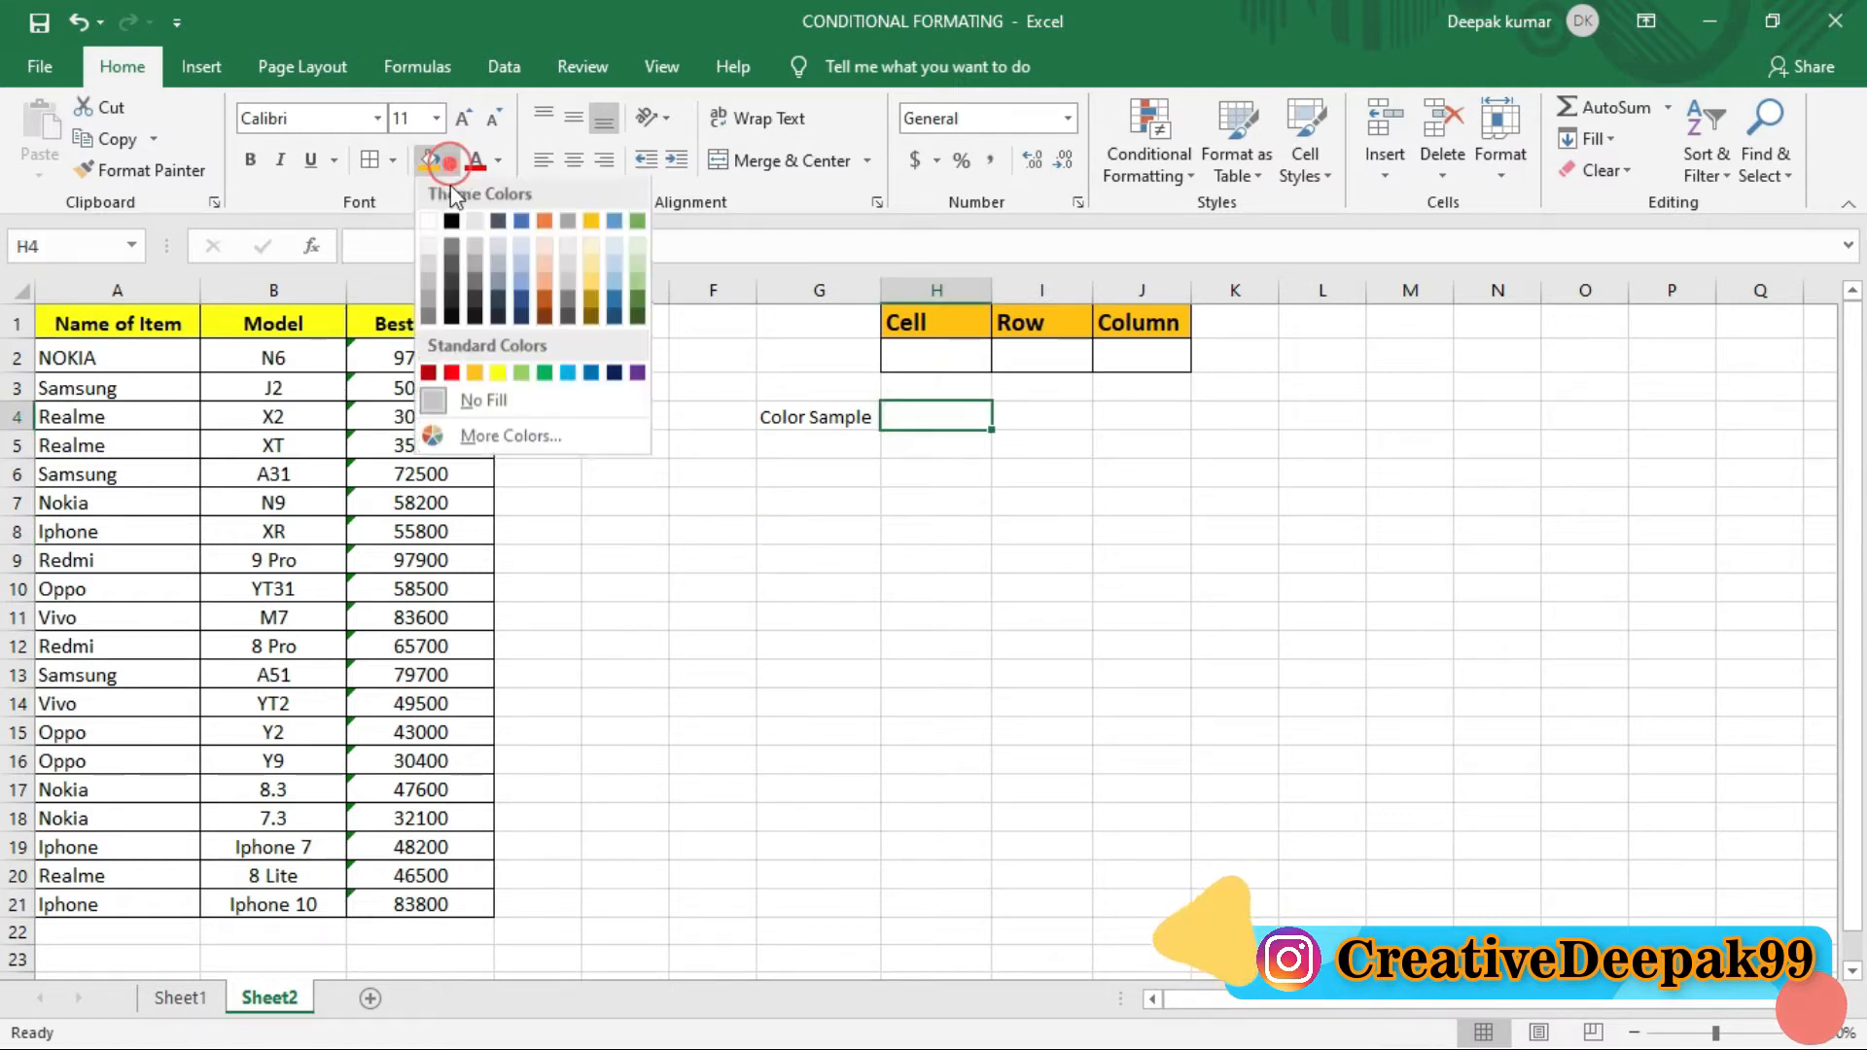
pyautogui.click(451, 374)
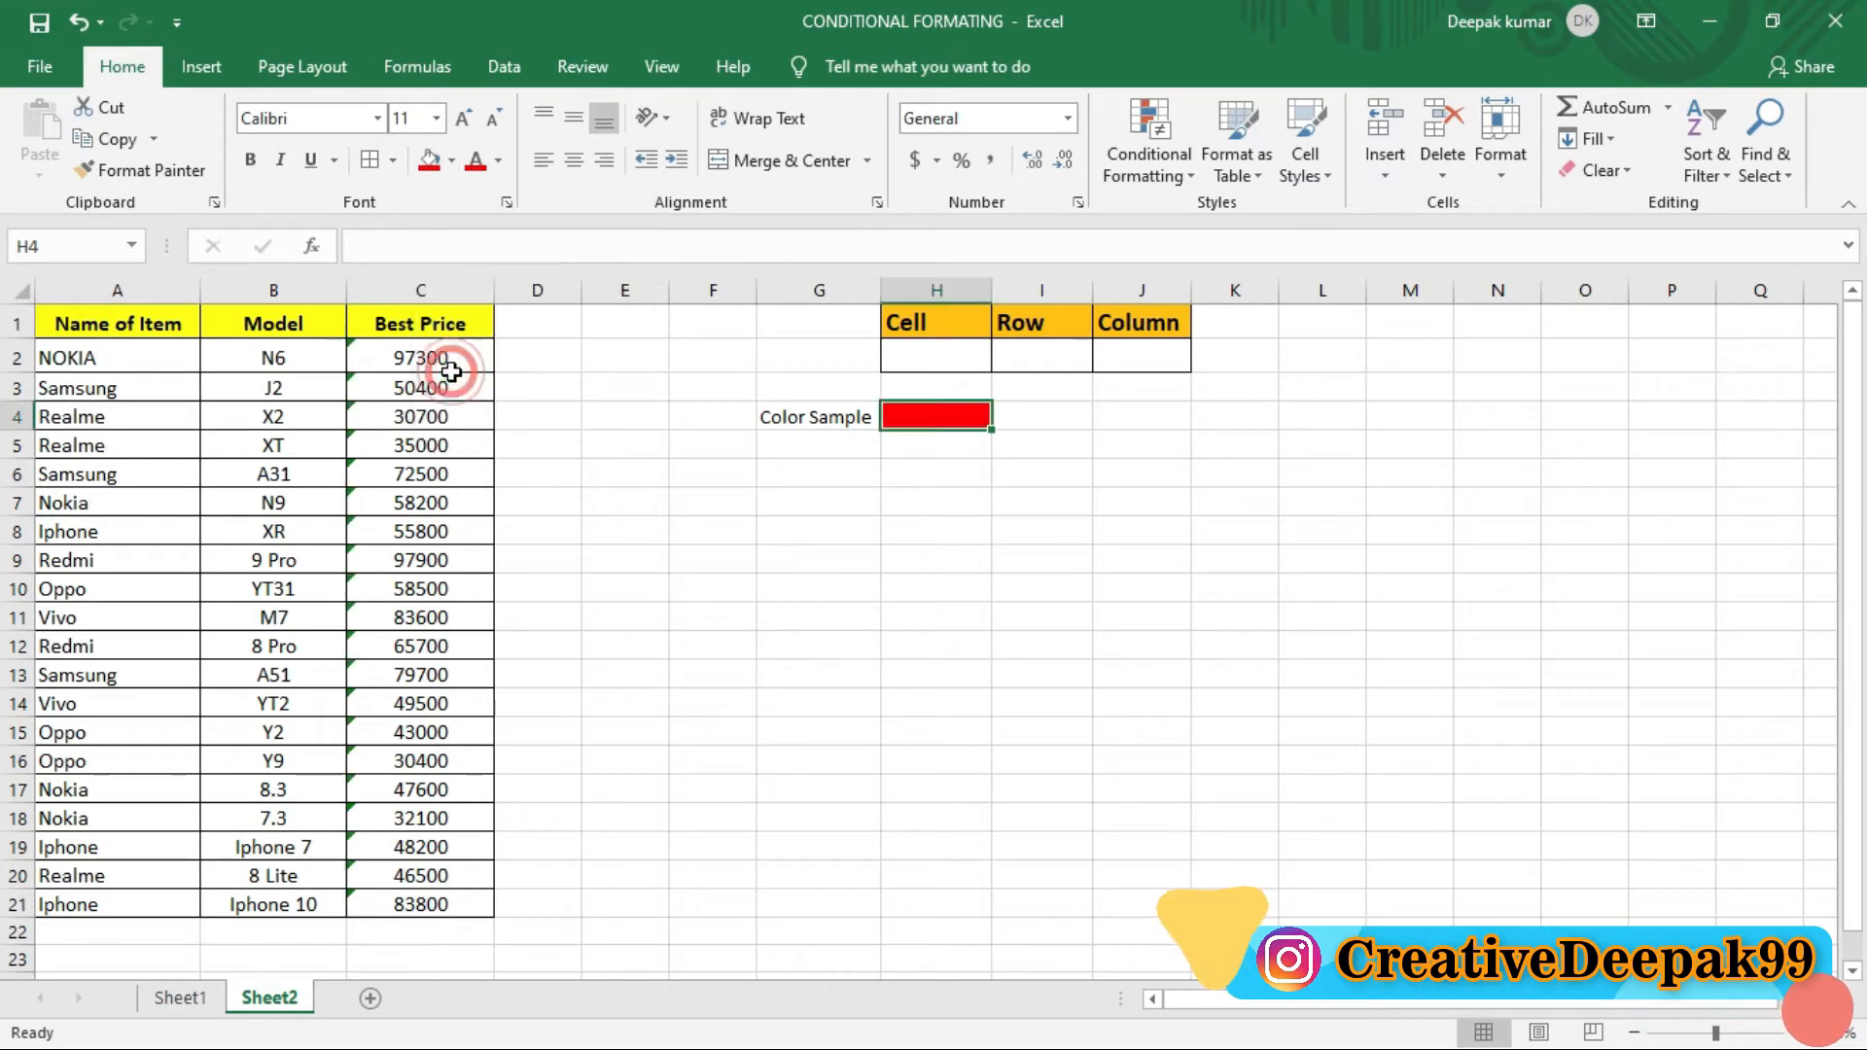
pyautogui.click(942, 467)
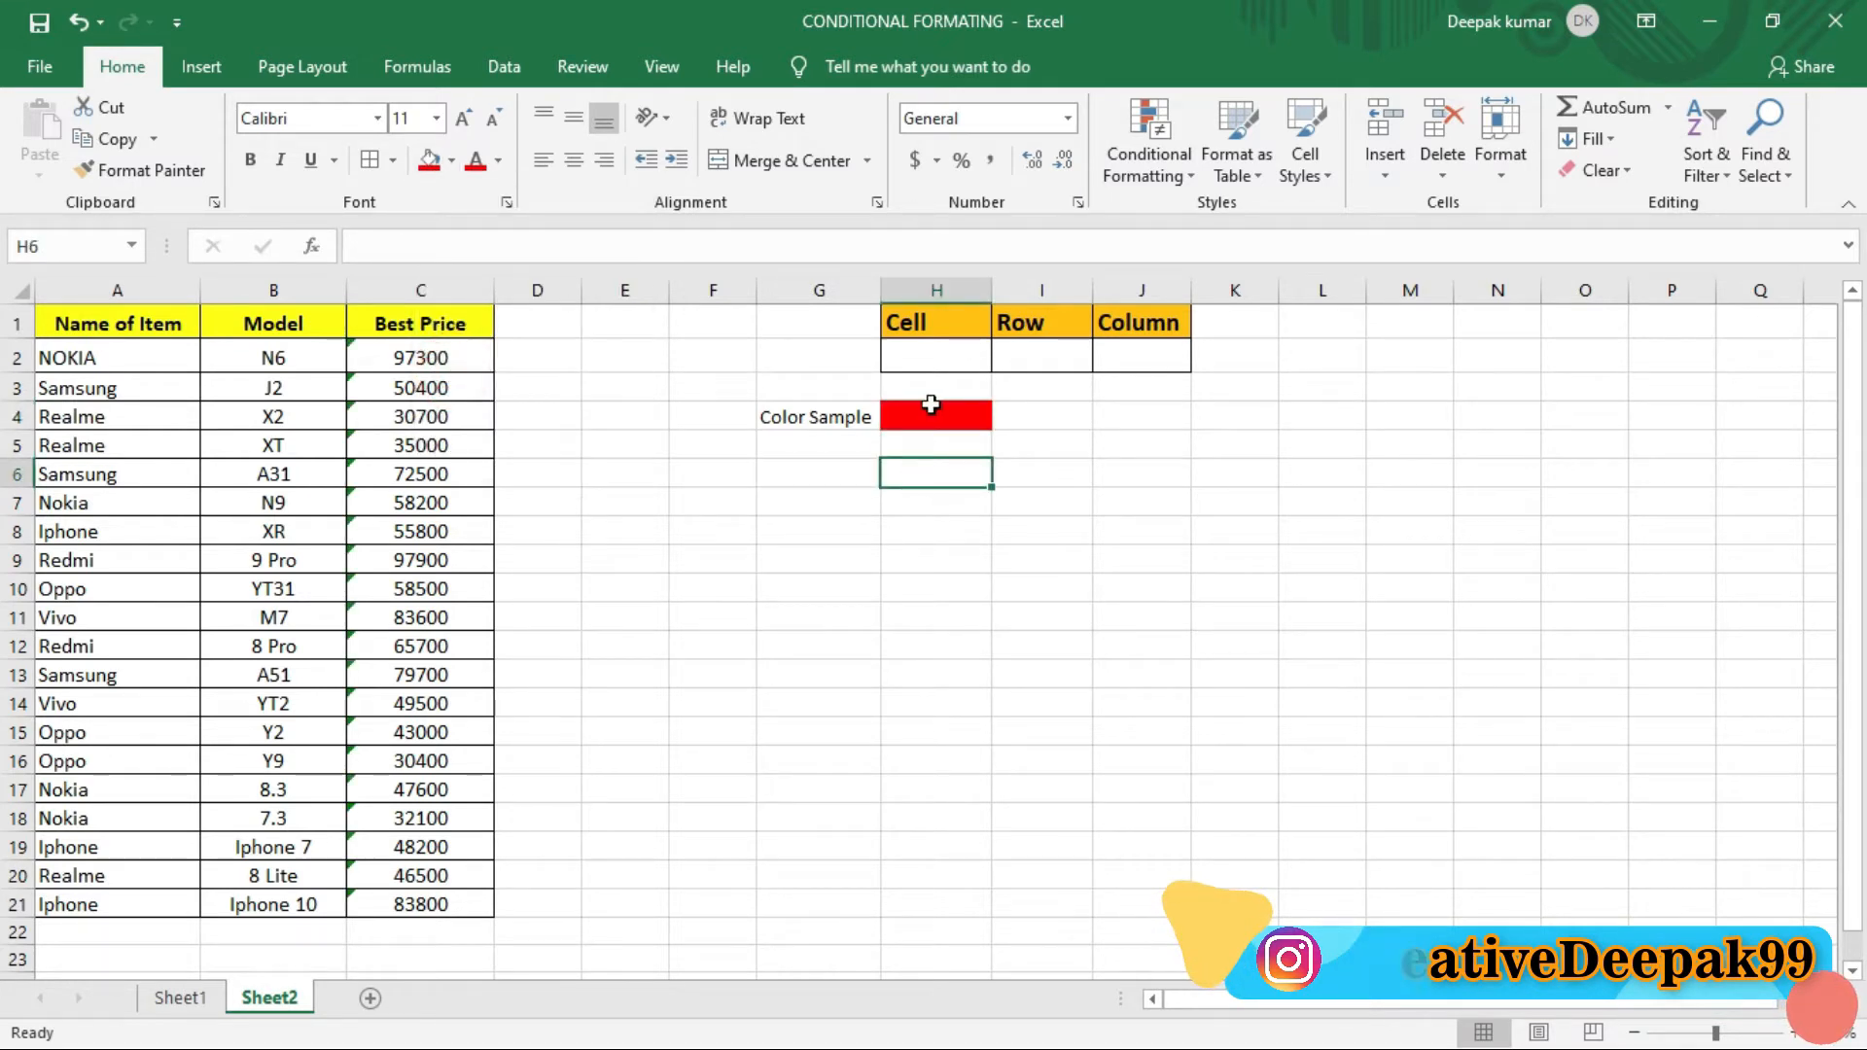
# Step: Fill cell I4, the Row color sample, with standard light blue
pyautogui.click(1069, 418)
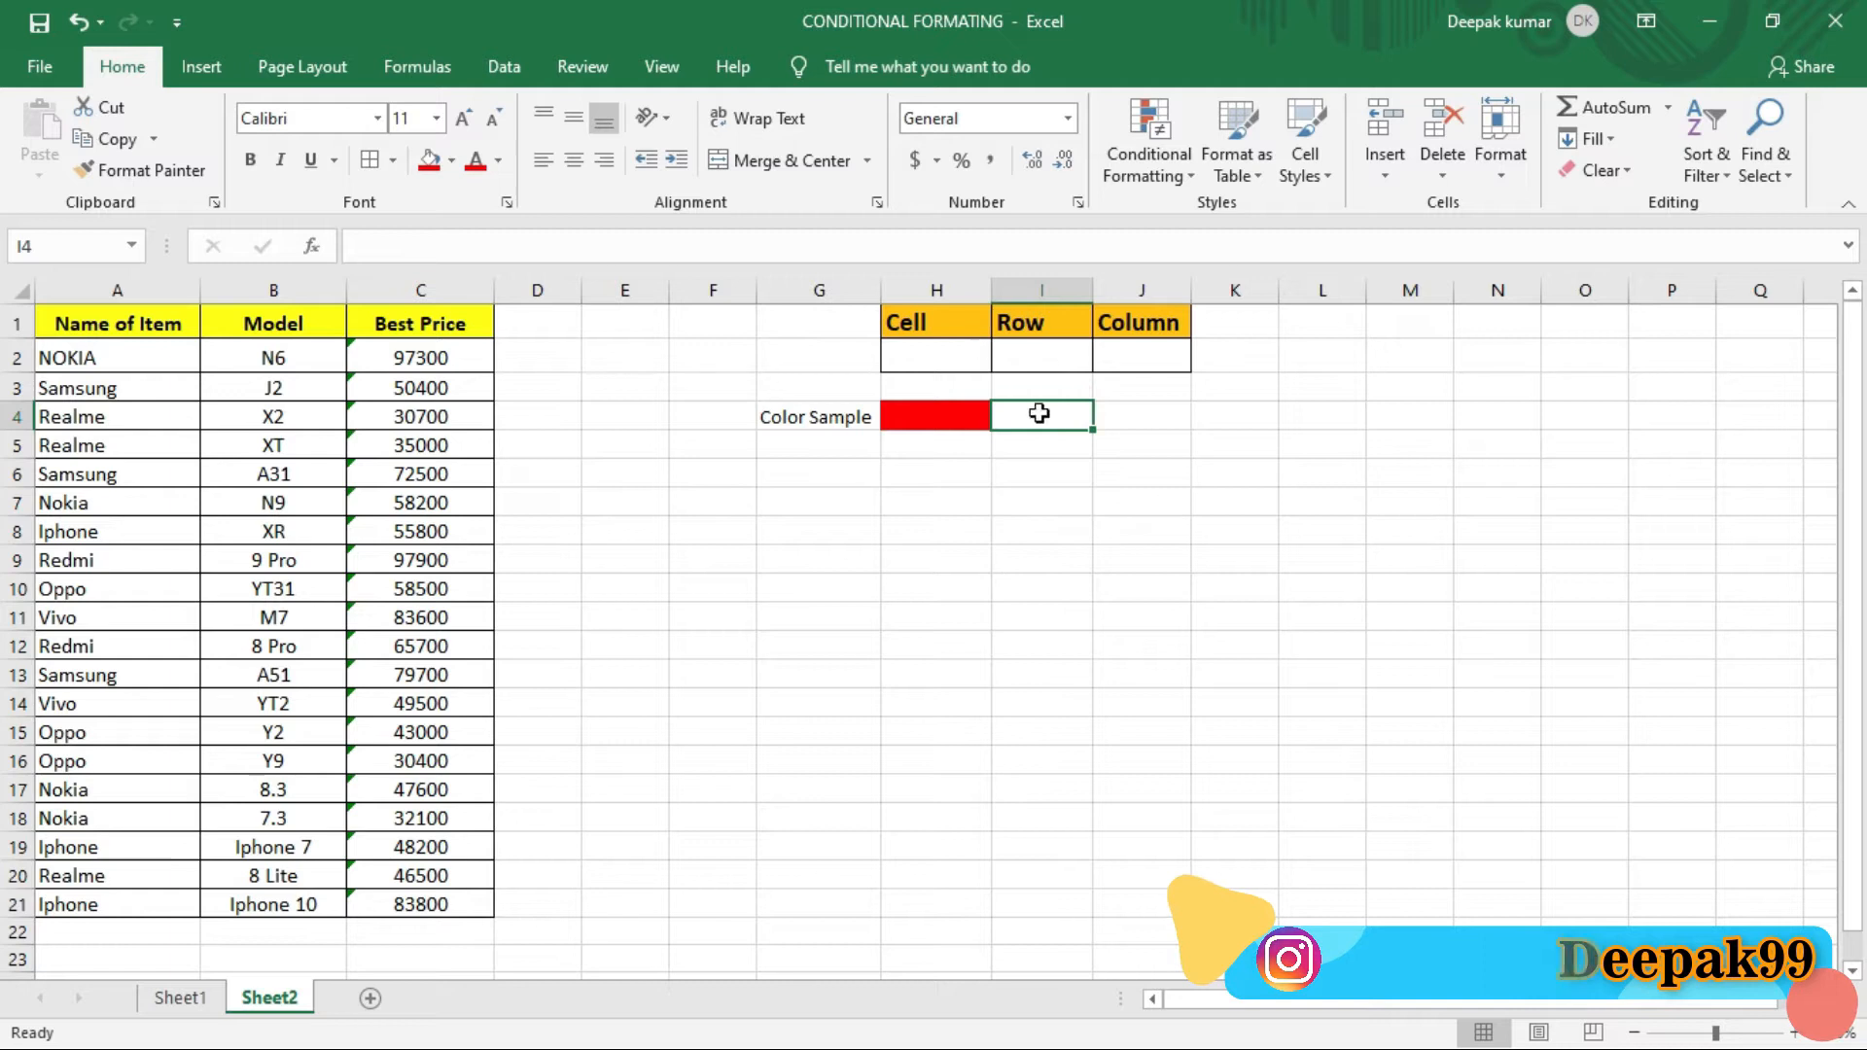
pyautogui.click(452, 162)
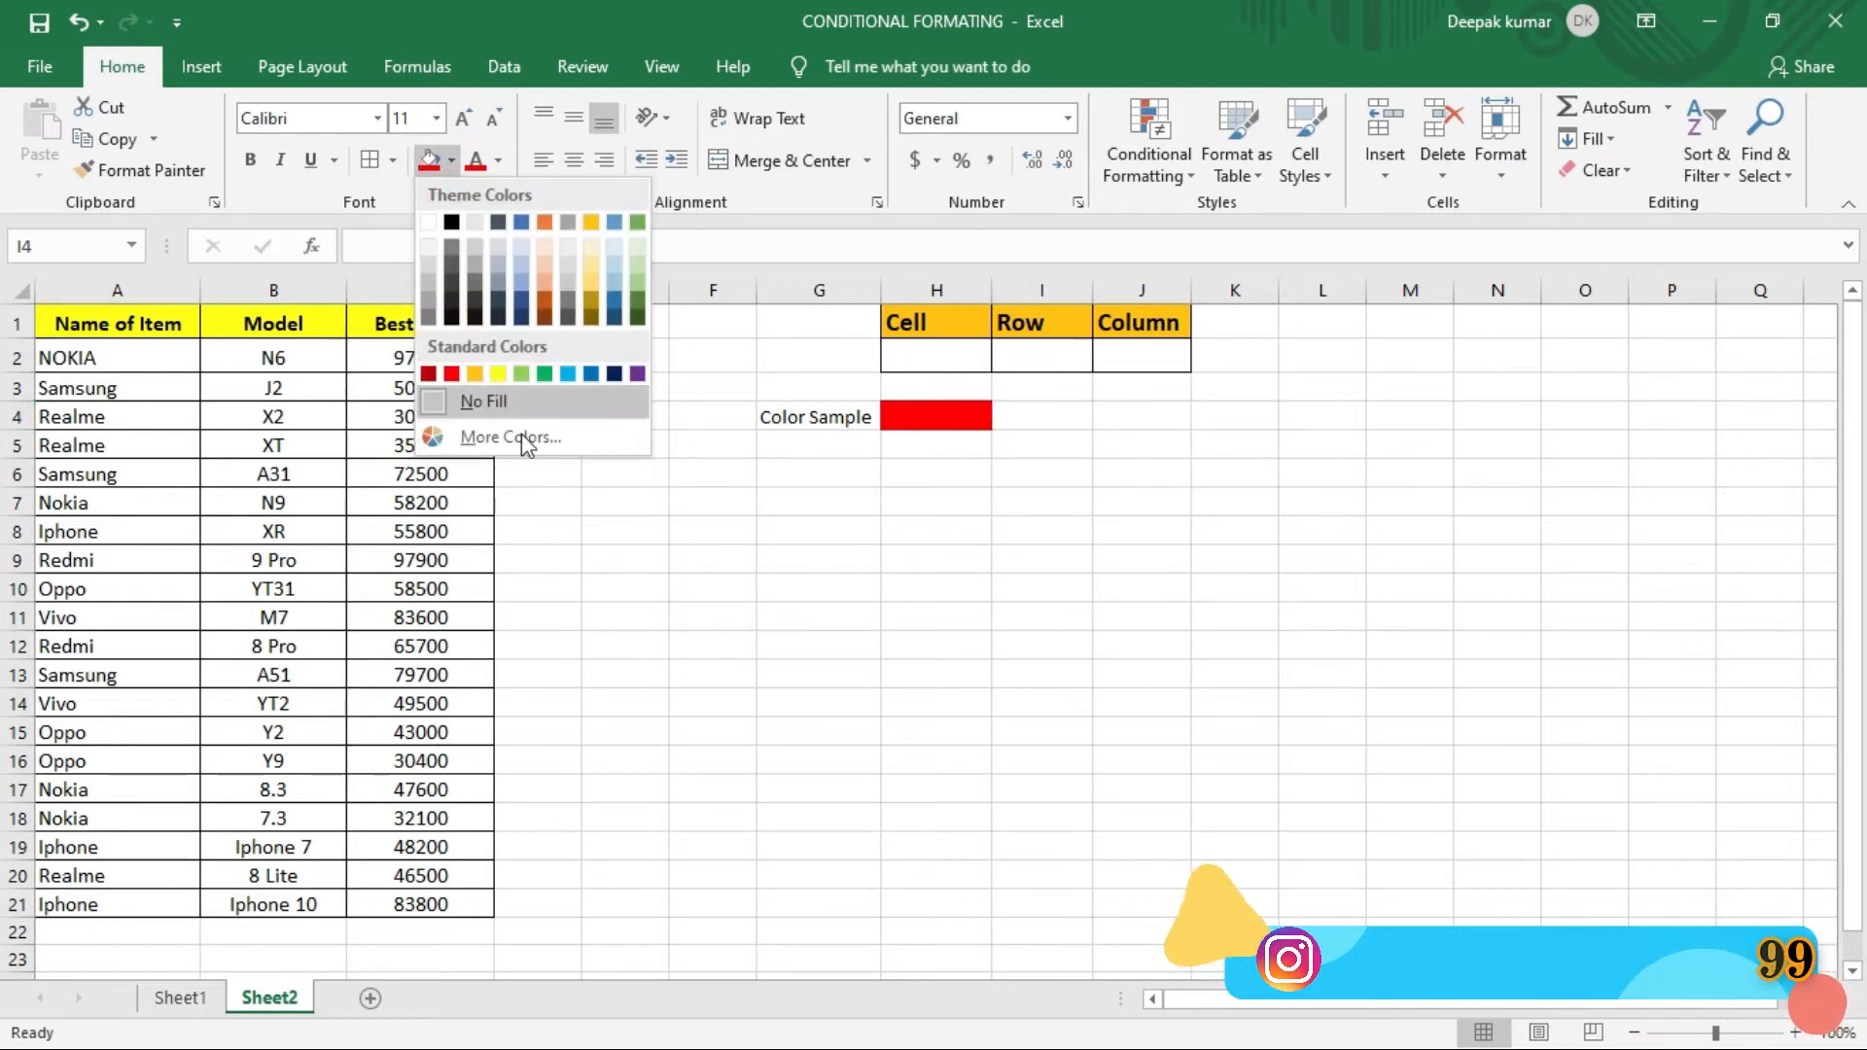
pyautogui.click(566, 374)
pyautogui.click(1033, 470)
pyautogui.click(1050, 417)
# Step: Fill cell J4, the Column color sample, with standard purple
pyautogui.click(1149, 414)
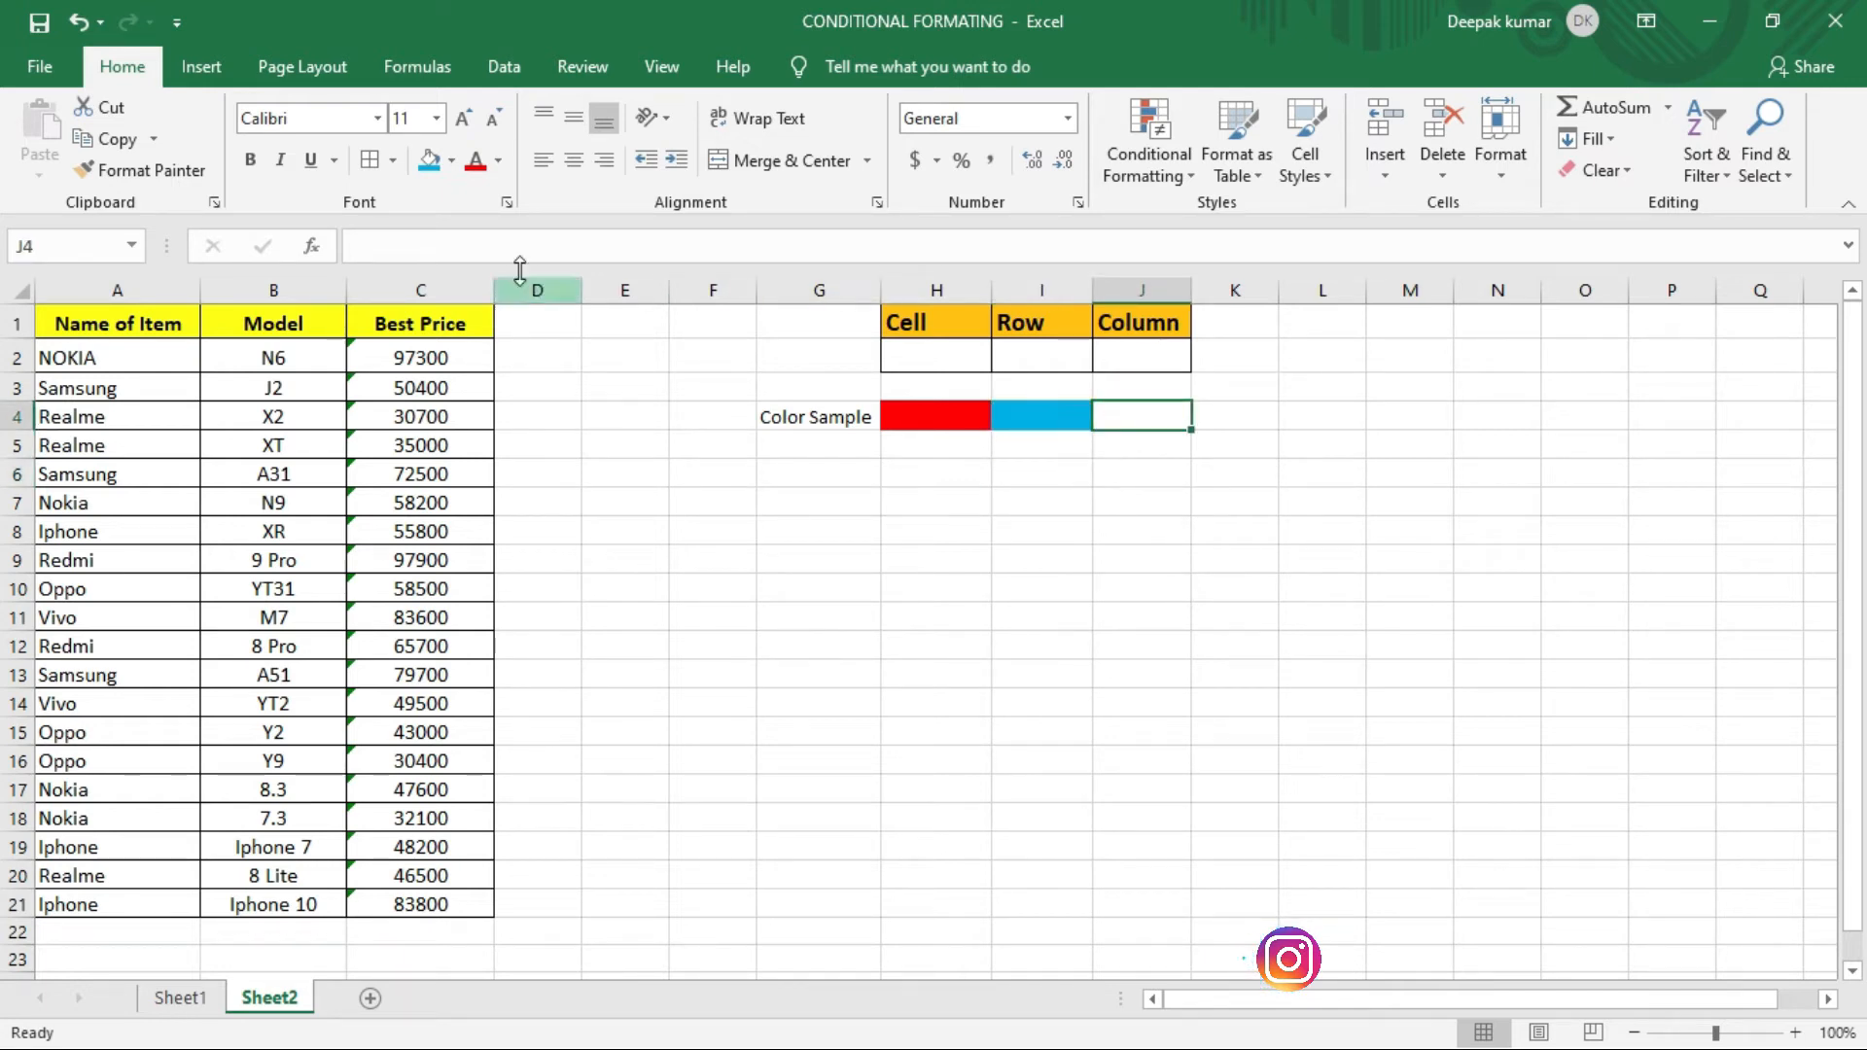
pyautogui.click(451, 160)
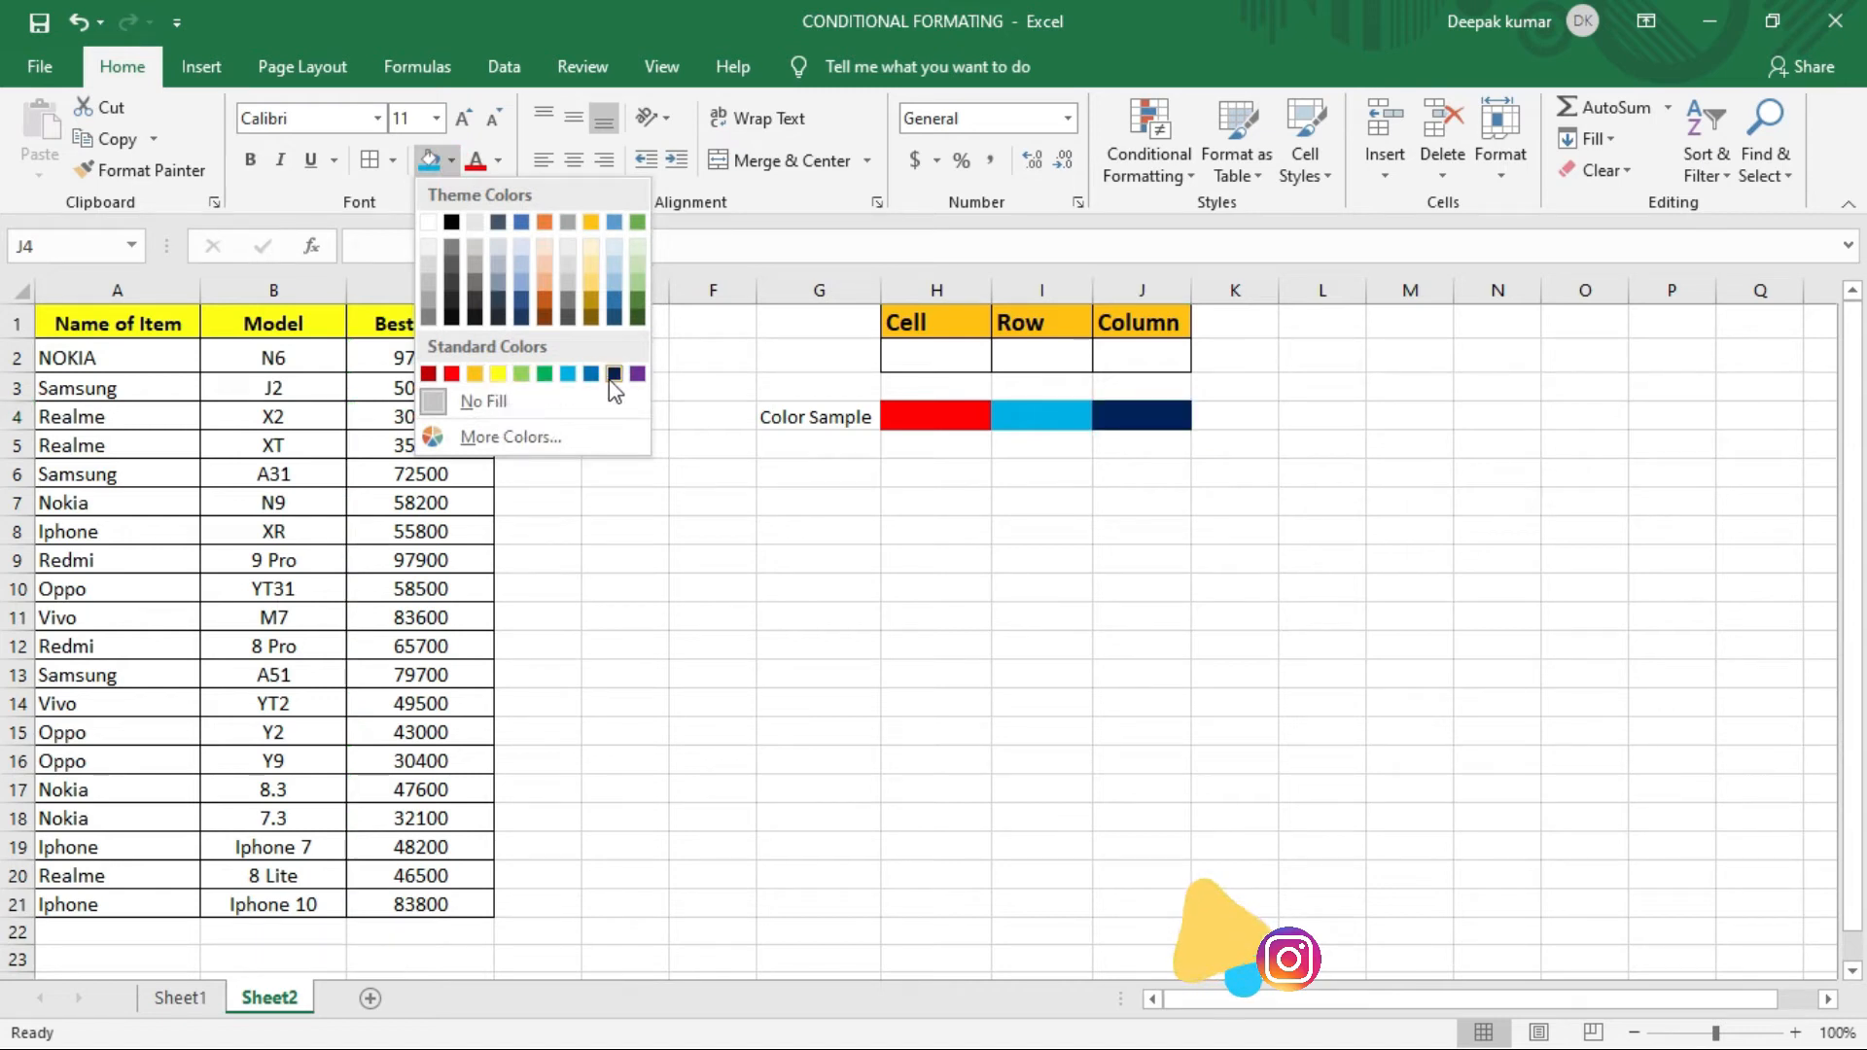
pyautogui.click(638, 375)
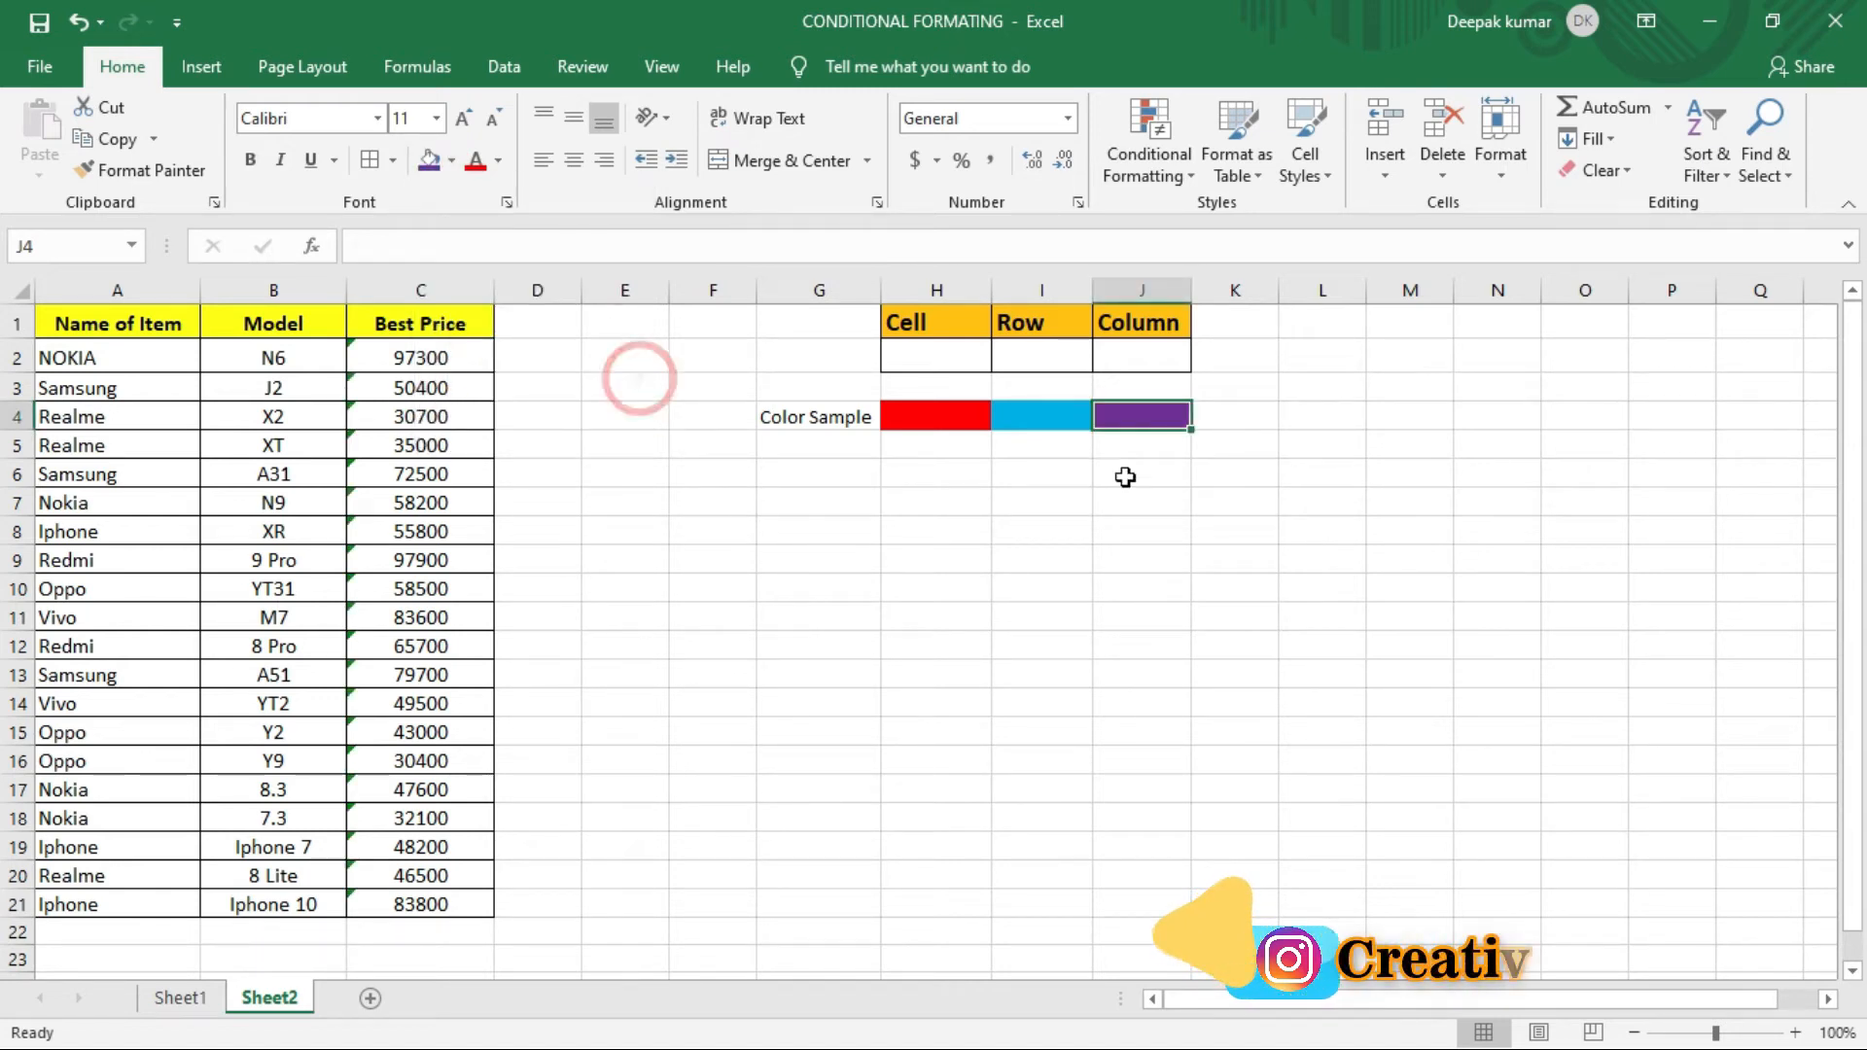
pyautogui.click(1149, 449)
pyautogui.click(1120, 416)
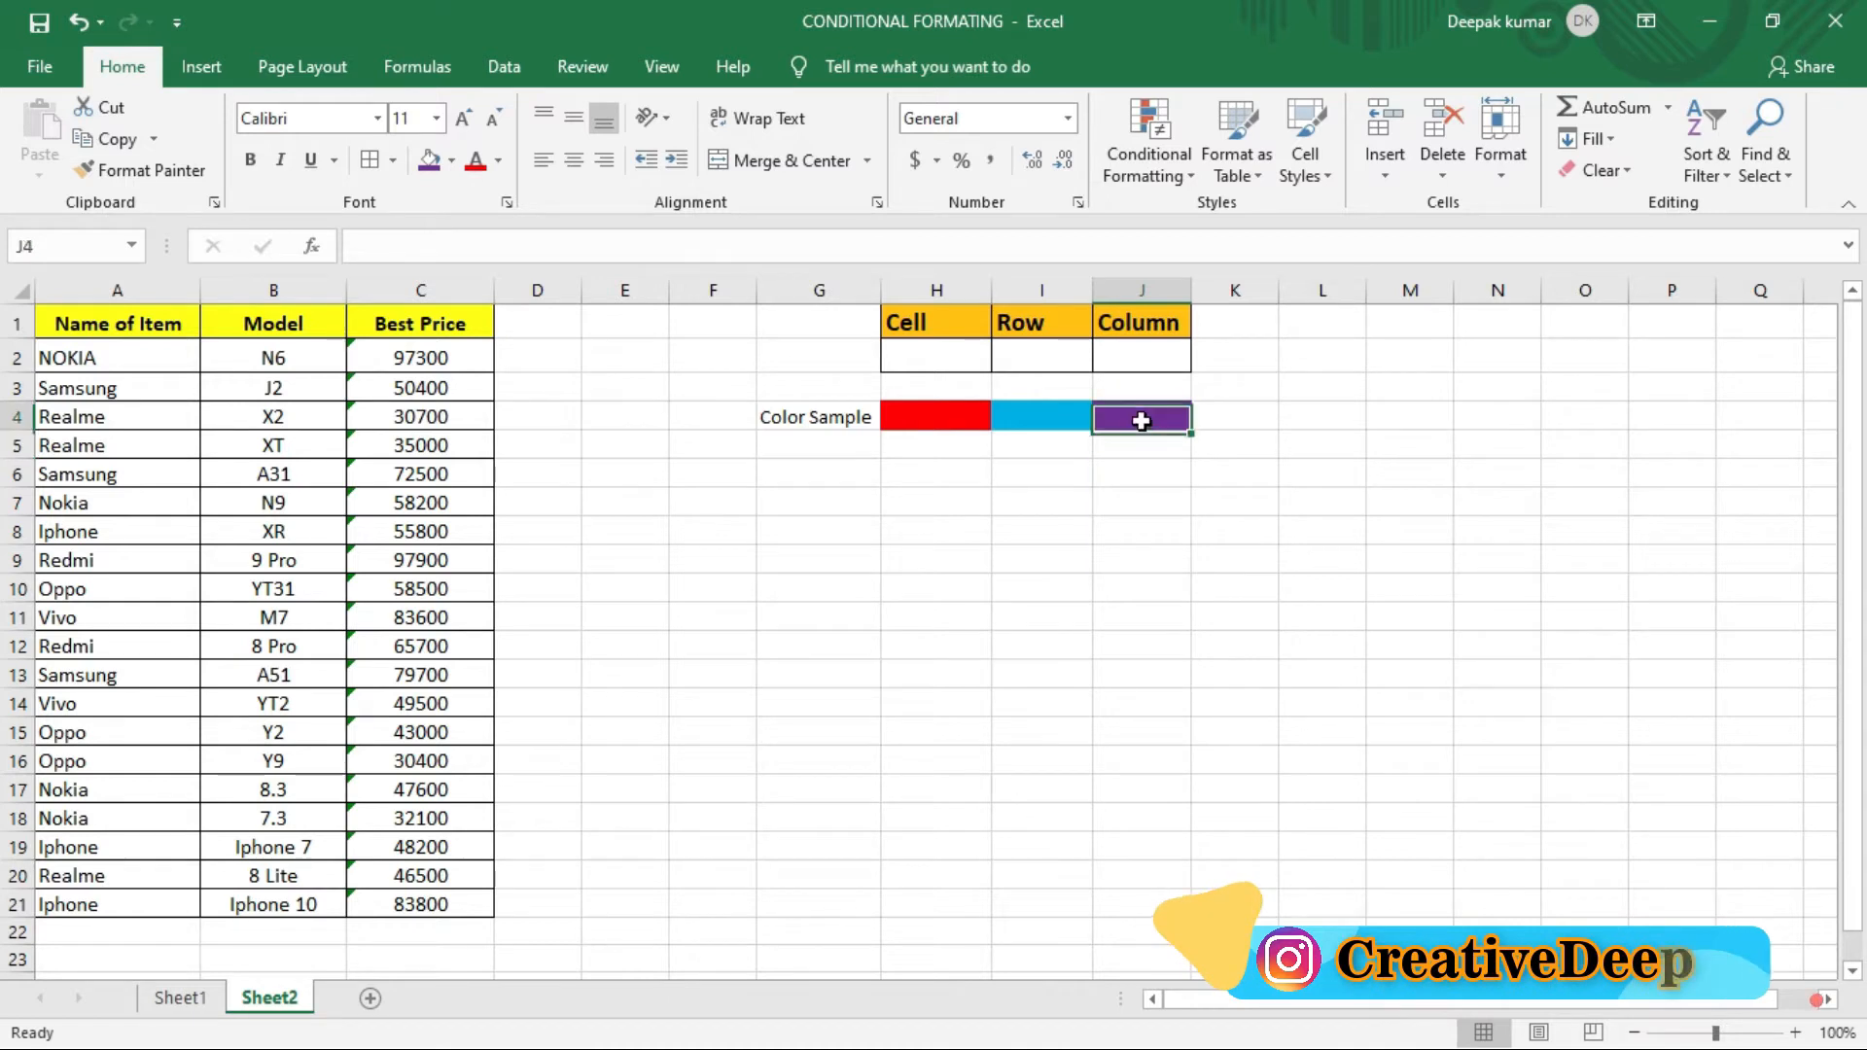
pyautogui.click(1182, 563)
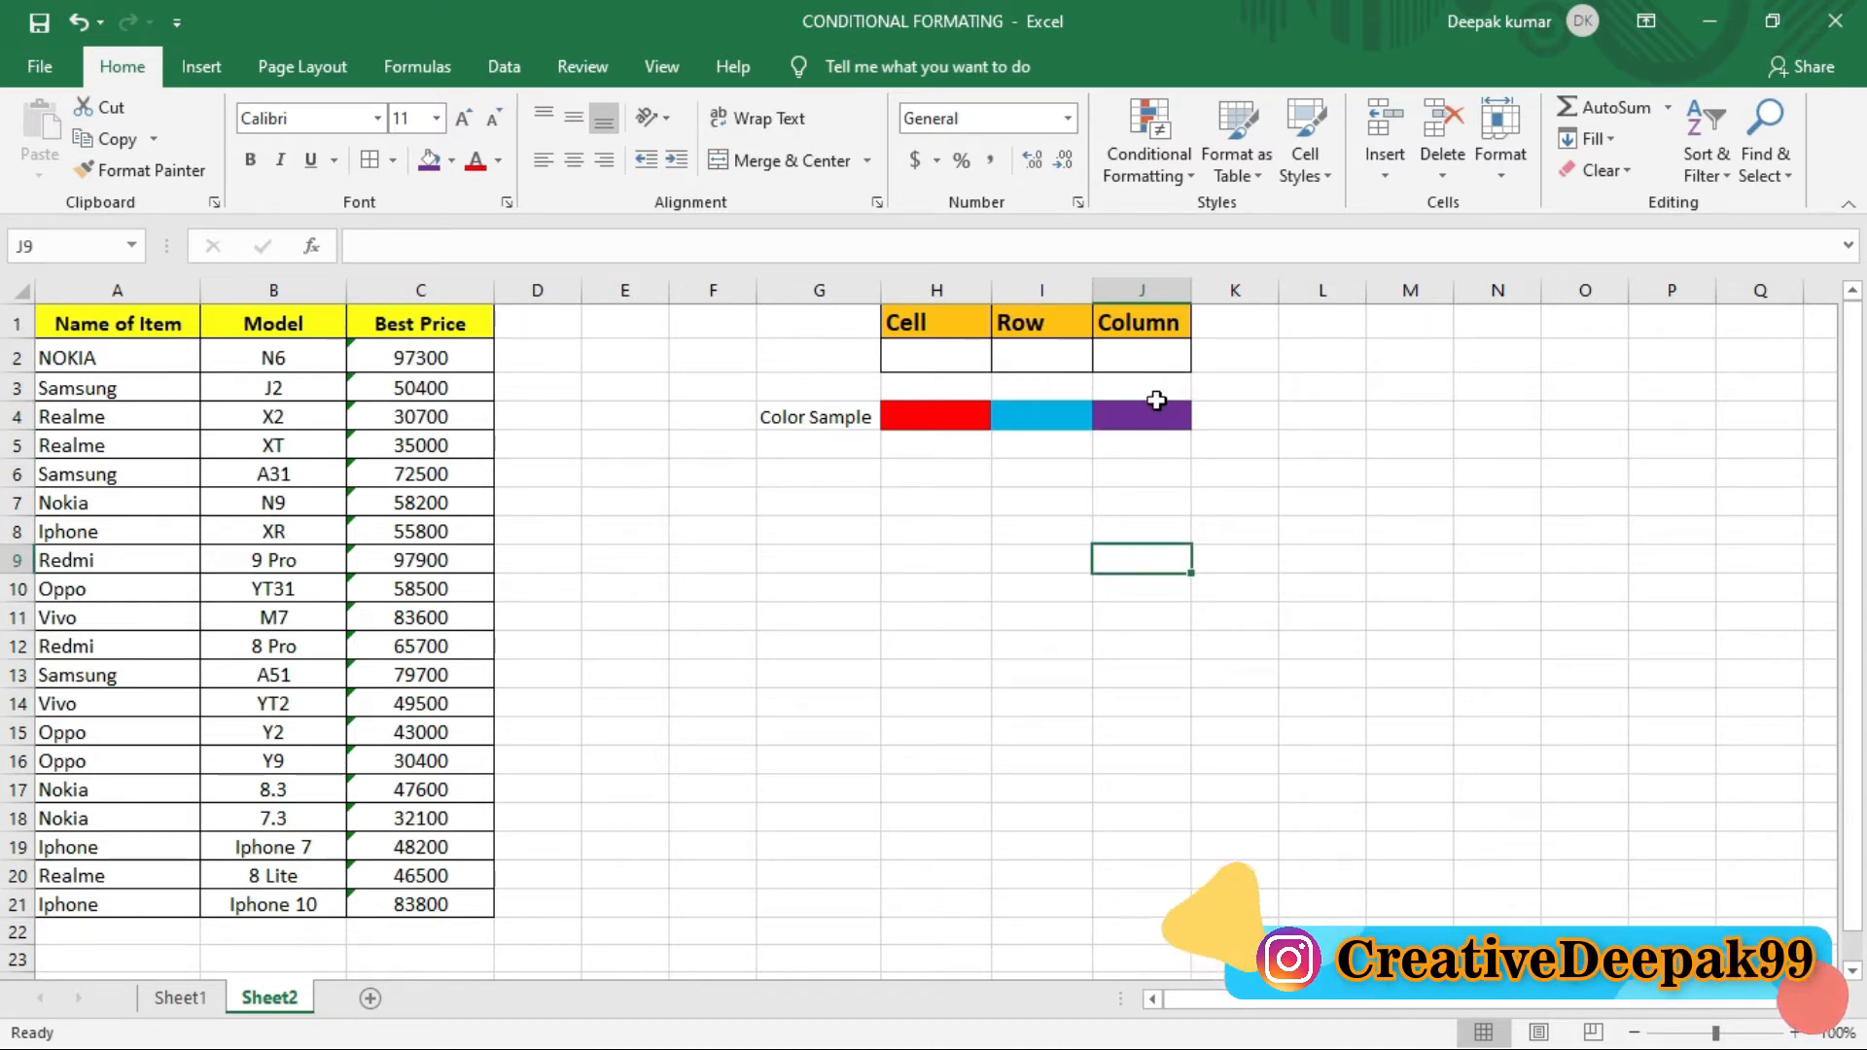
pyautogui.click(1152, 407)
pyautogui.click(1053, 424)
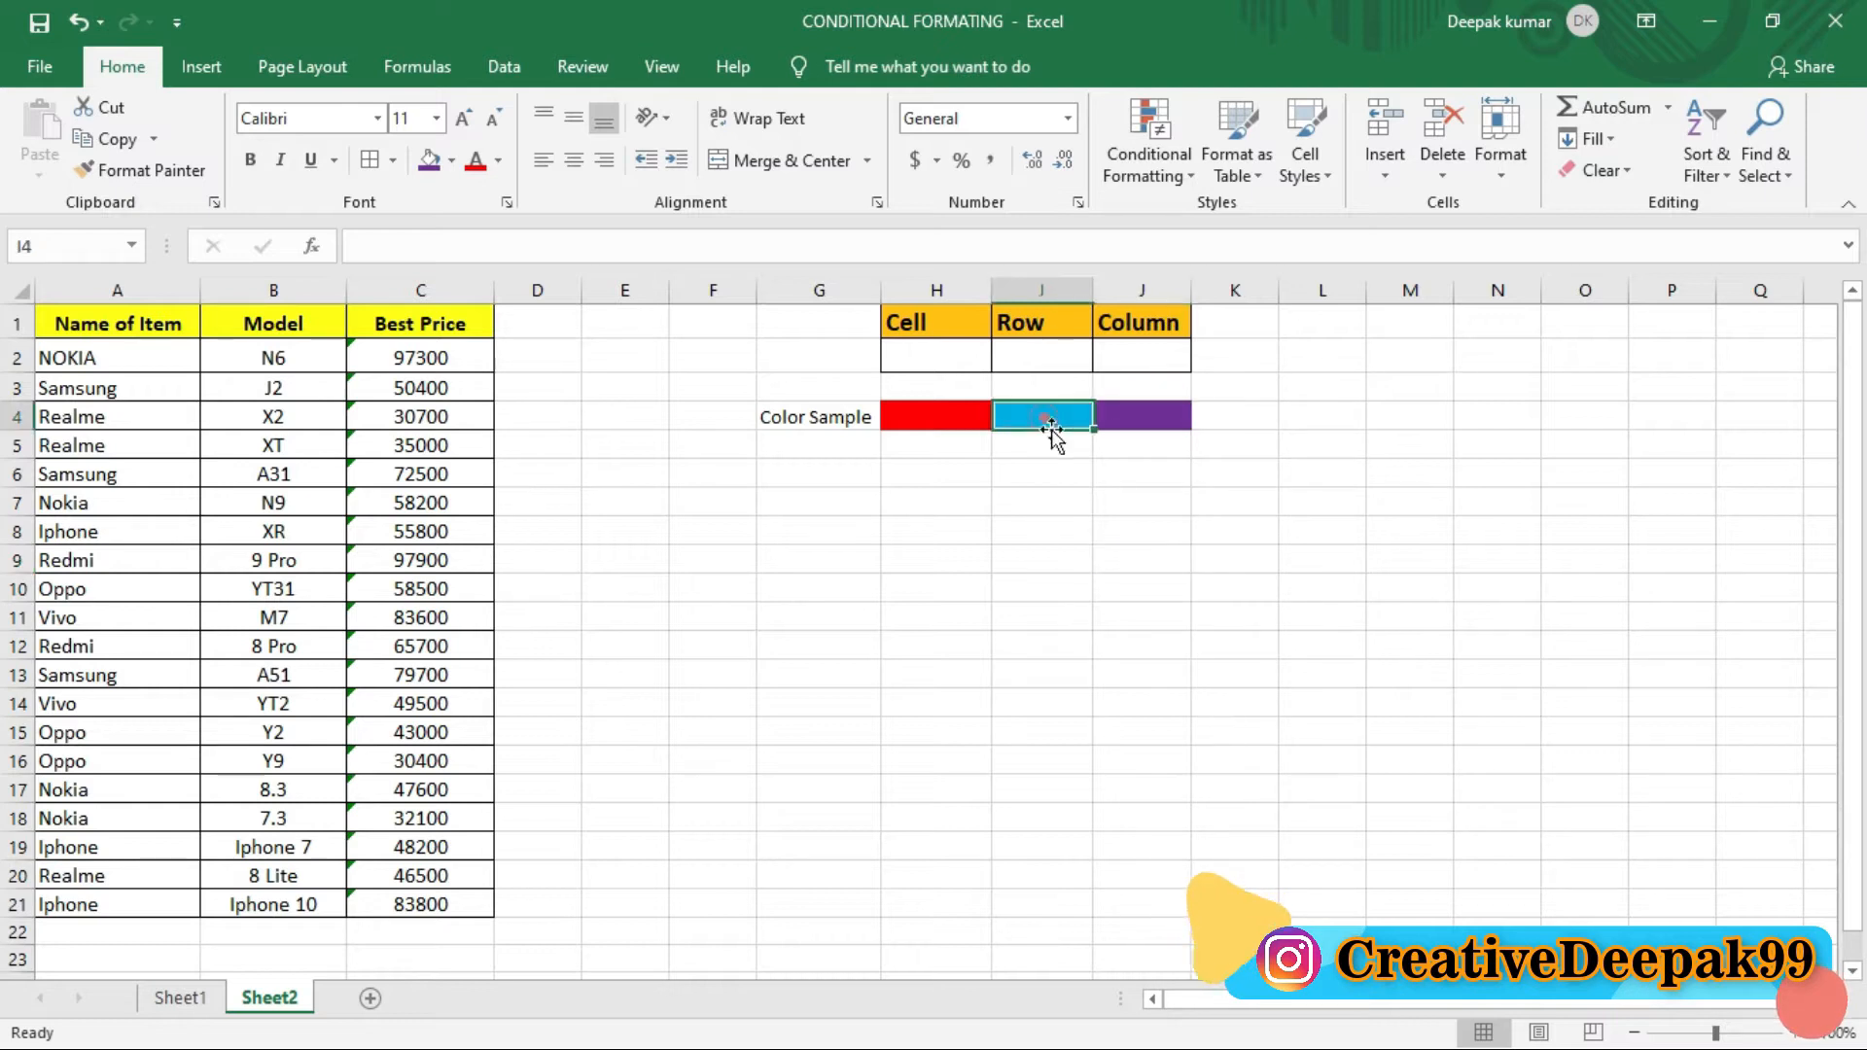
pyautogui.click(915, 418)
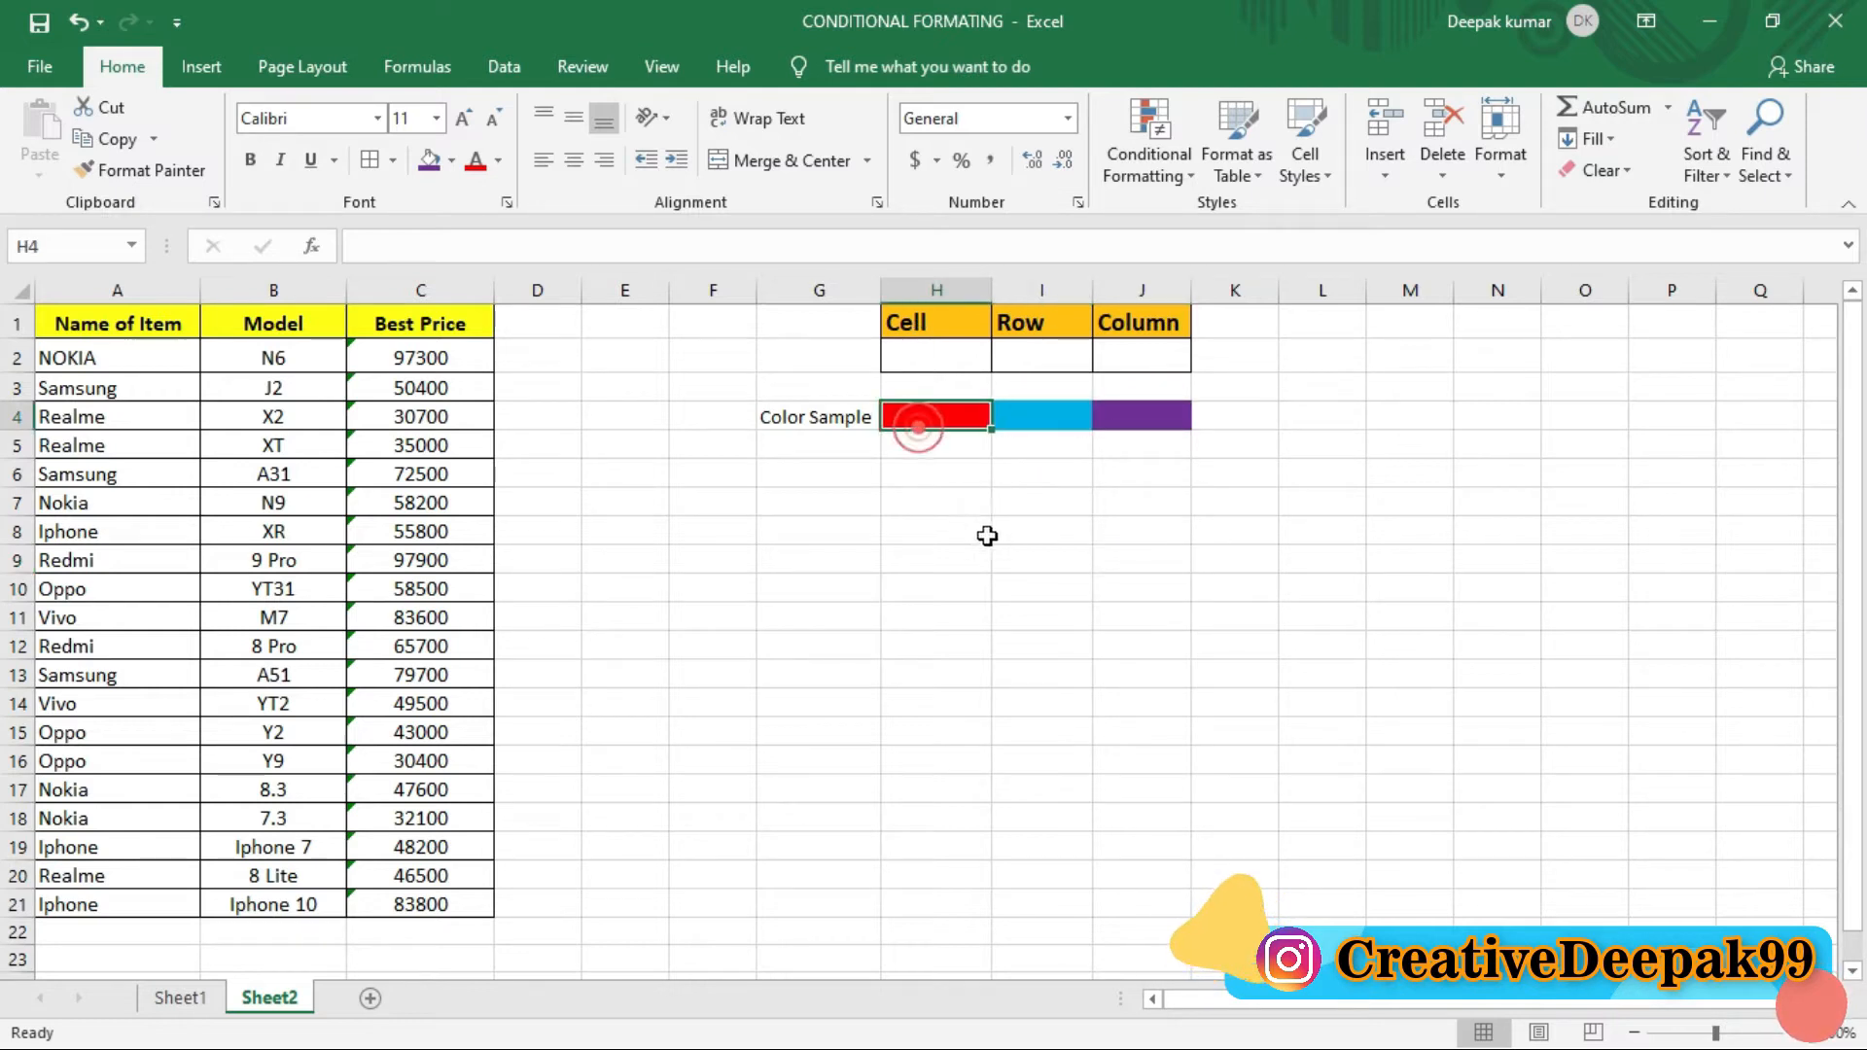
pyautogui.click(1116, 559)
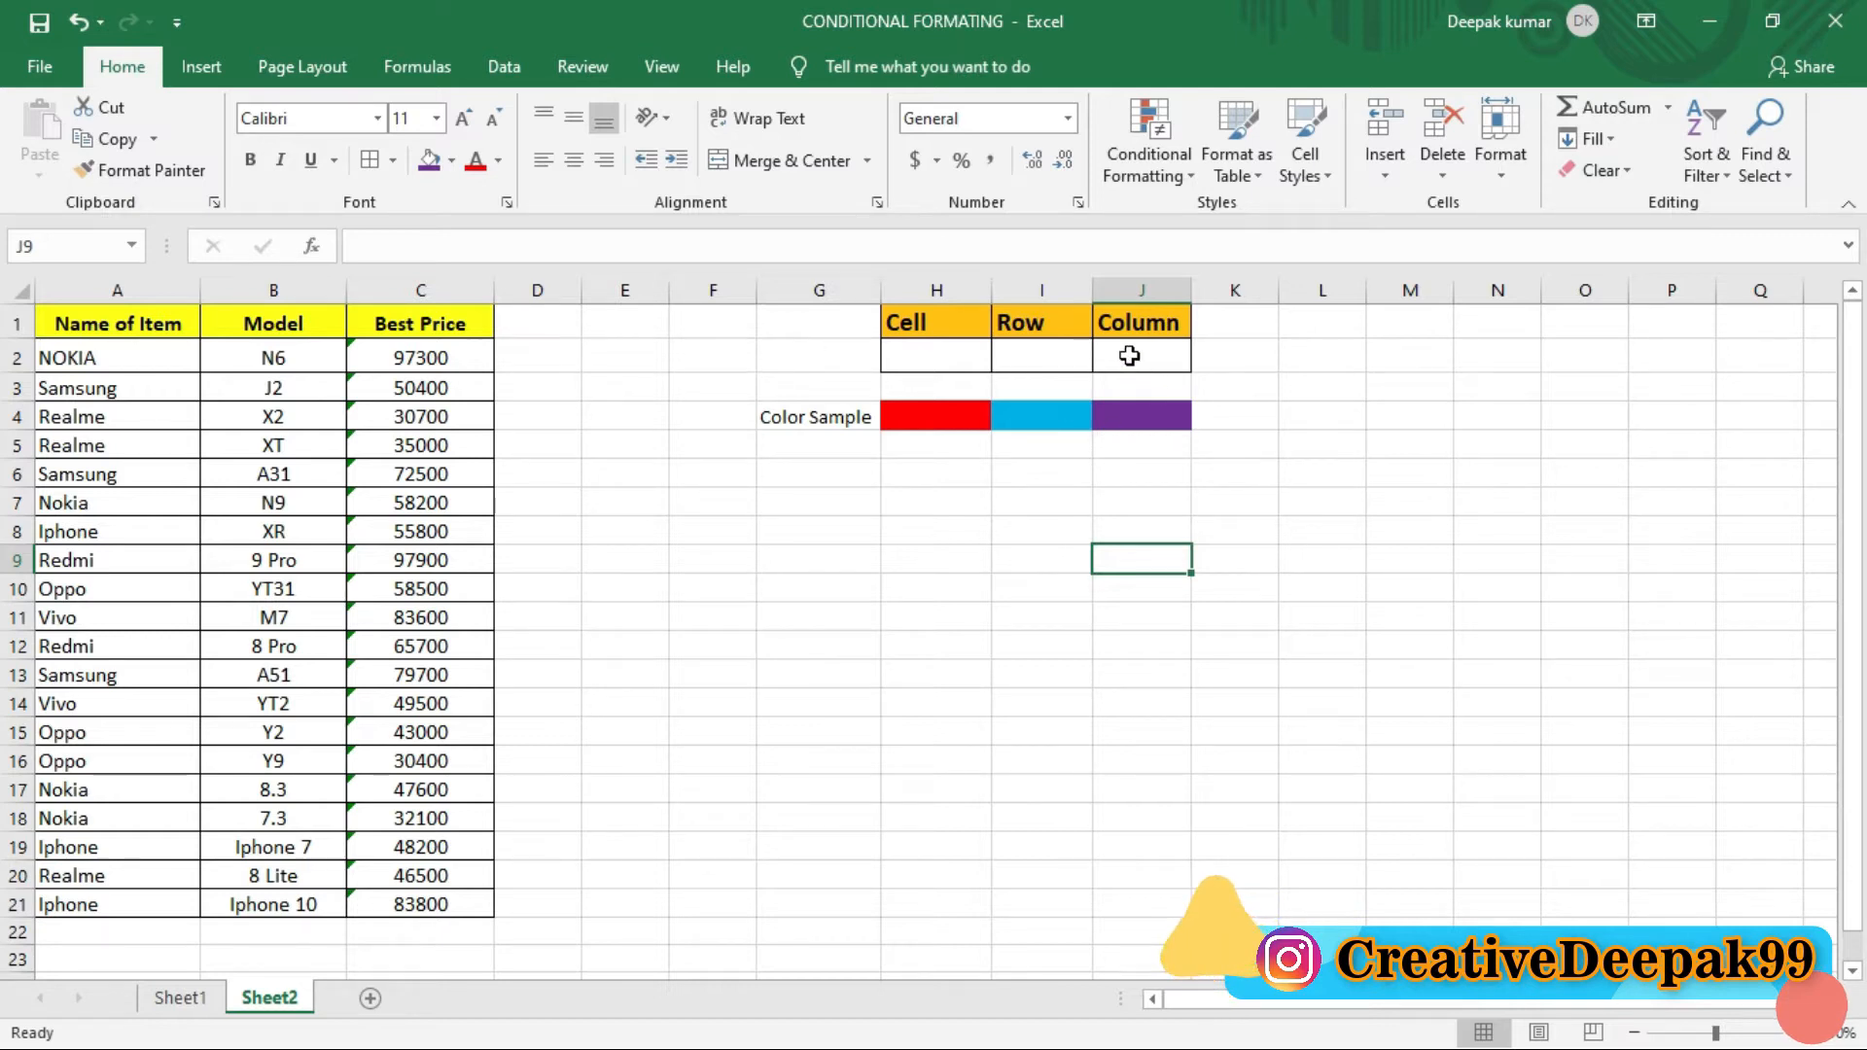
# Step: Add a List data validation to cell J2 under Column with the source =$A$1:$C$1, and check its dropdown choices
pyautogui.click(1129, 356)
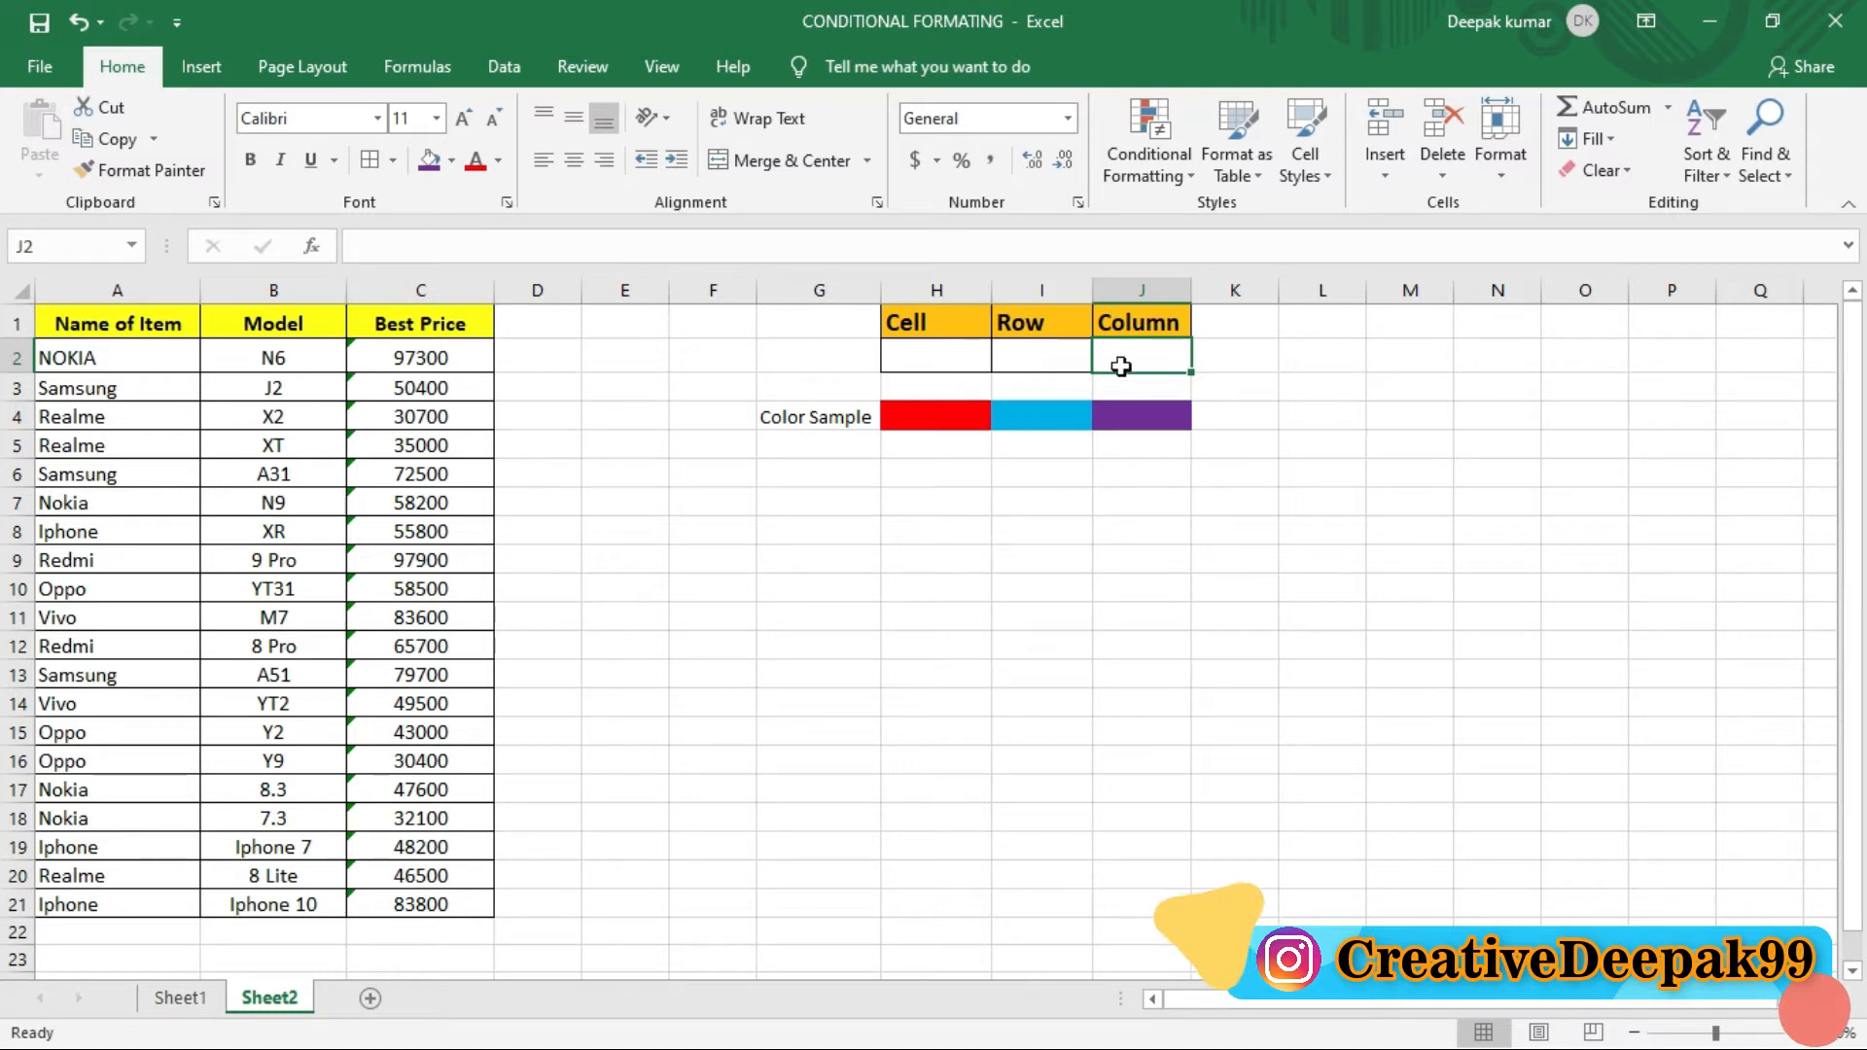
pyautogui.click(505, 75)
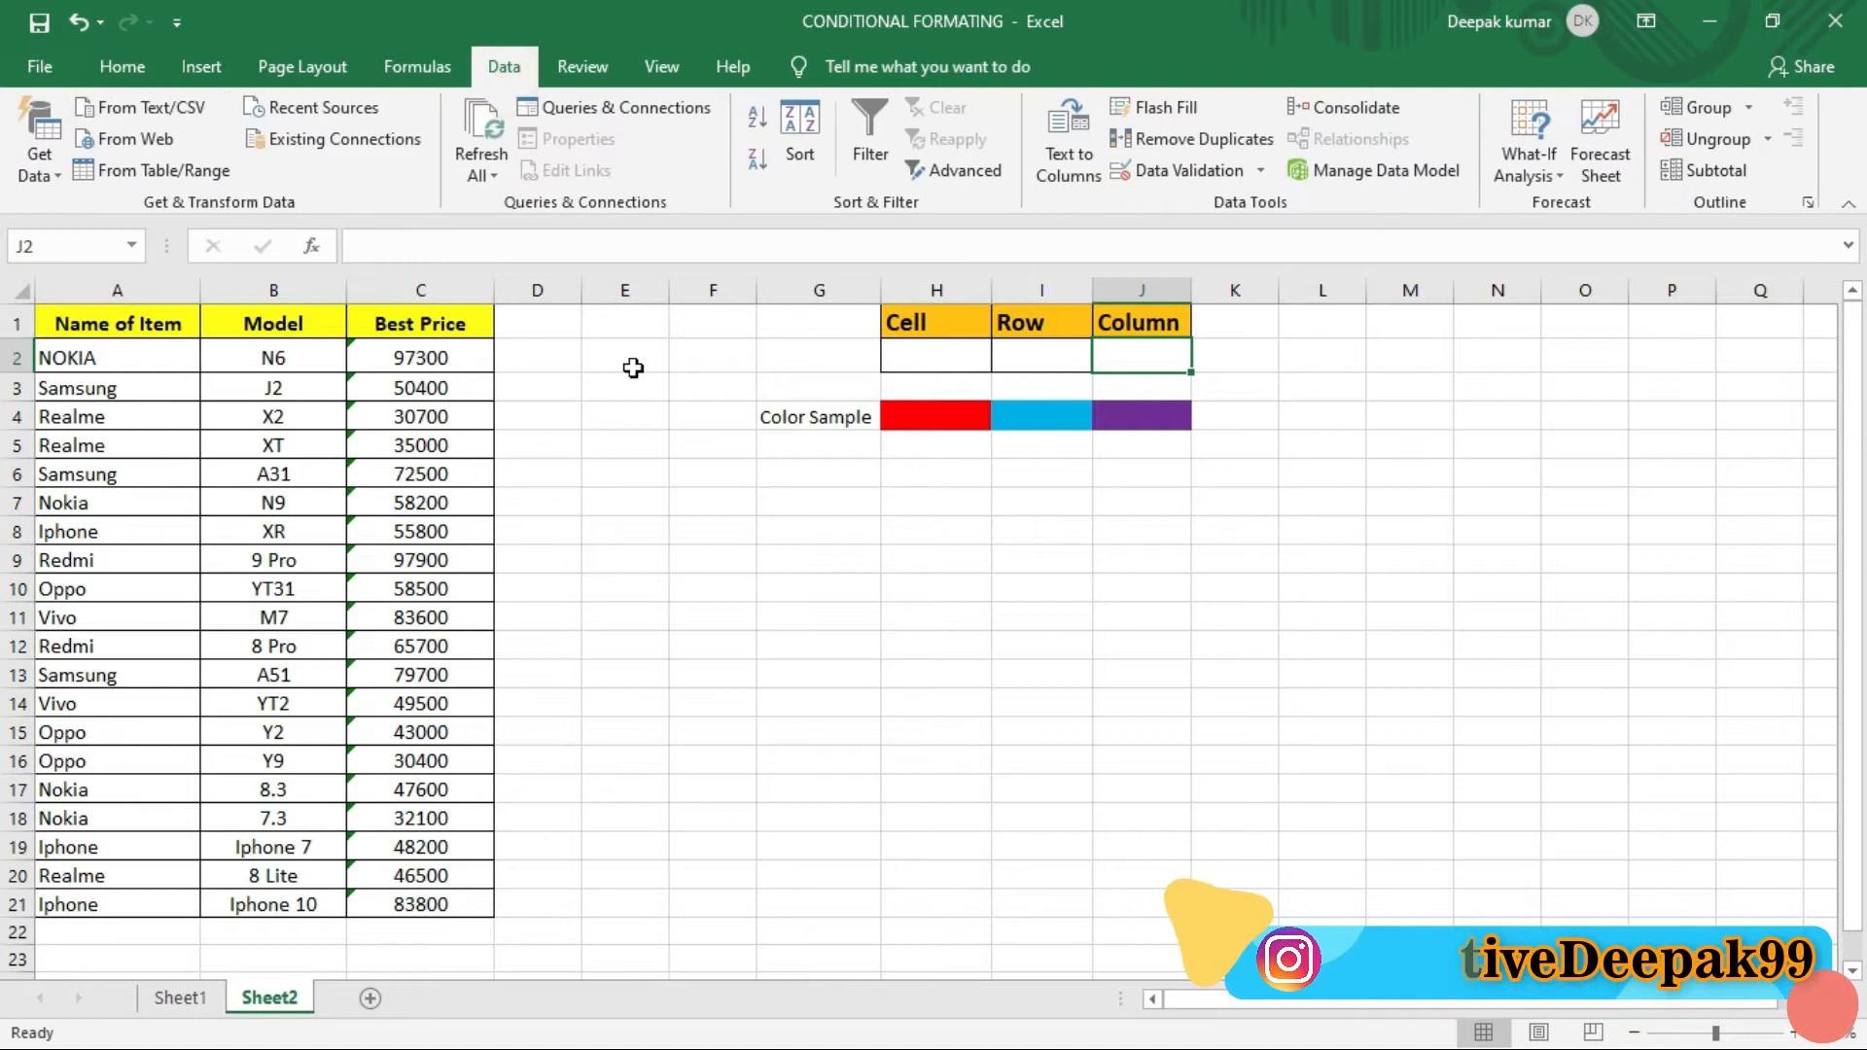
pyautogui.click(1157, 183)
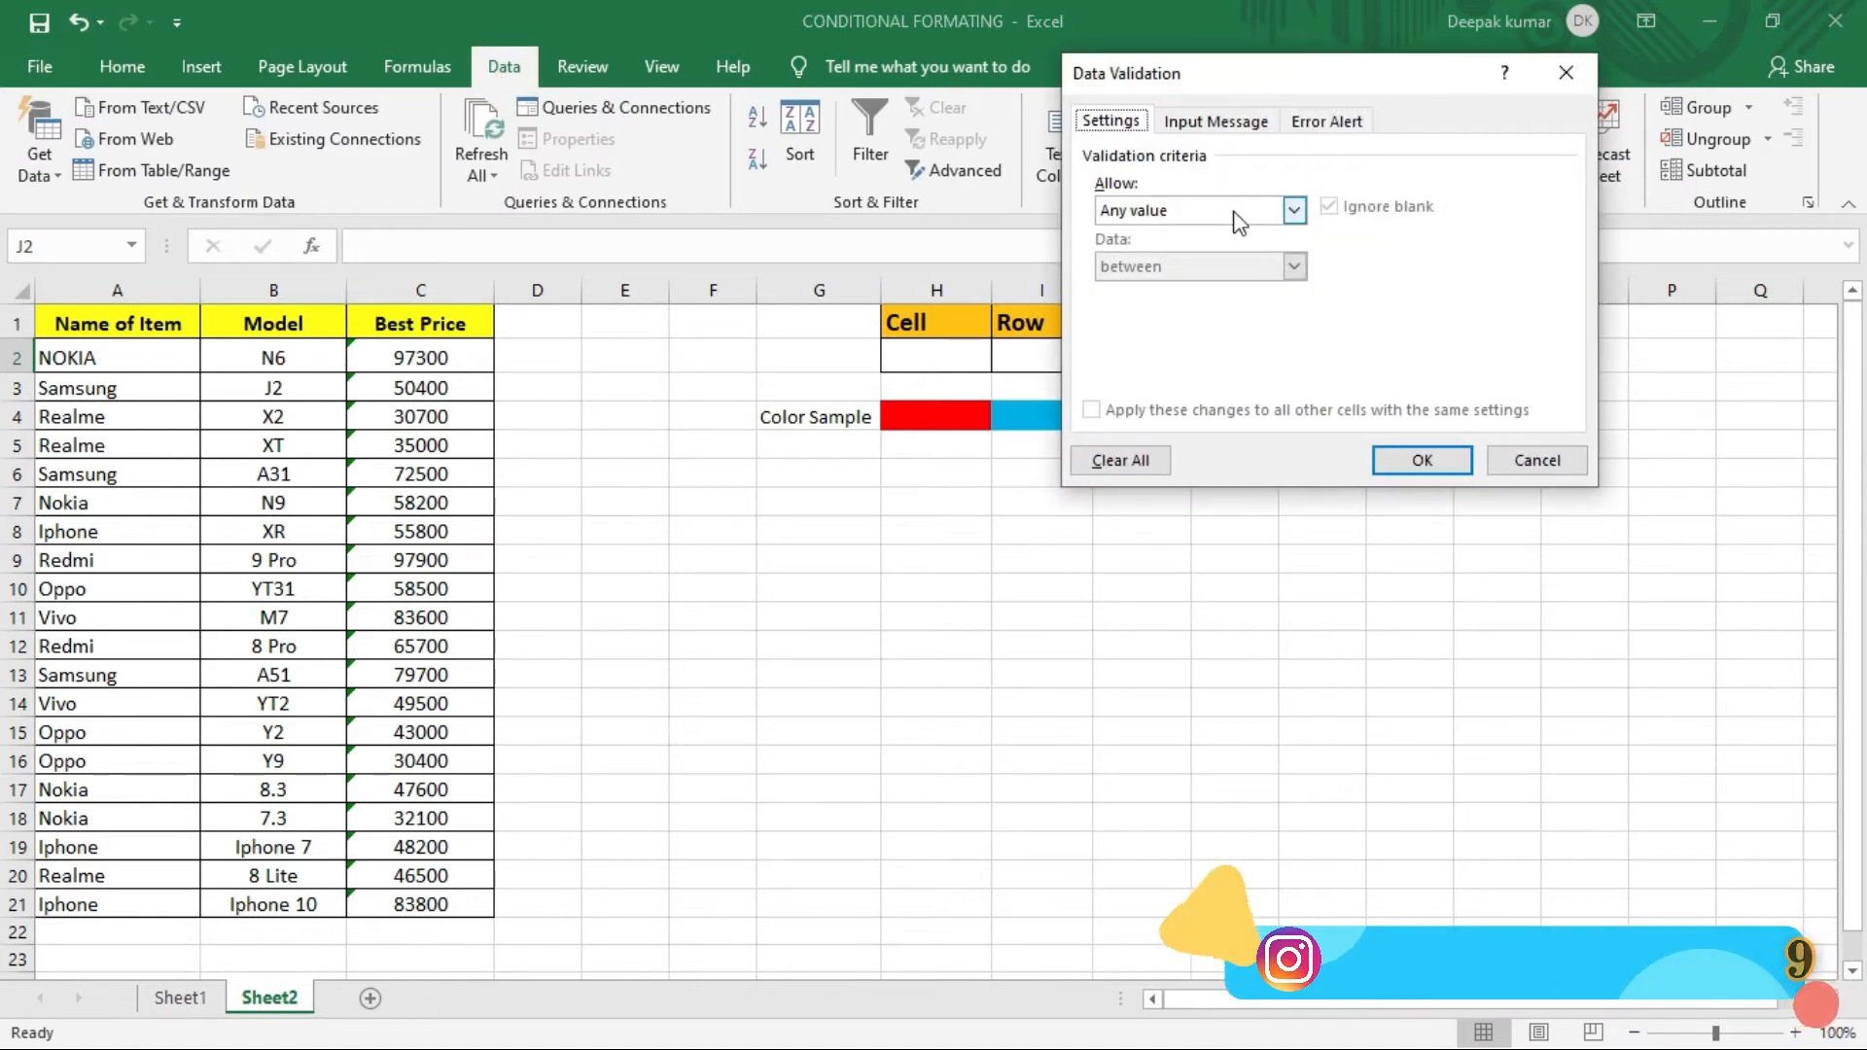
pyautogui.click(1293, 210)
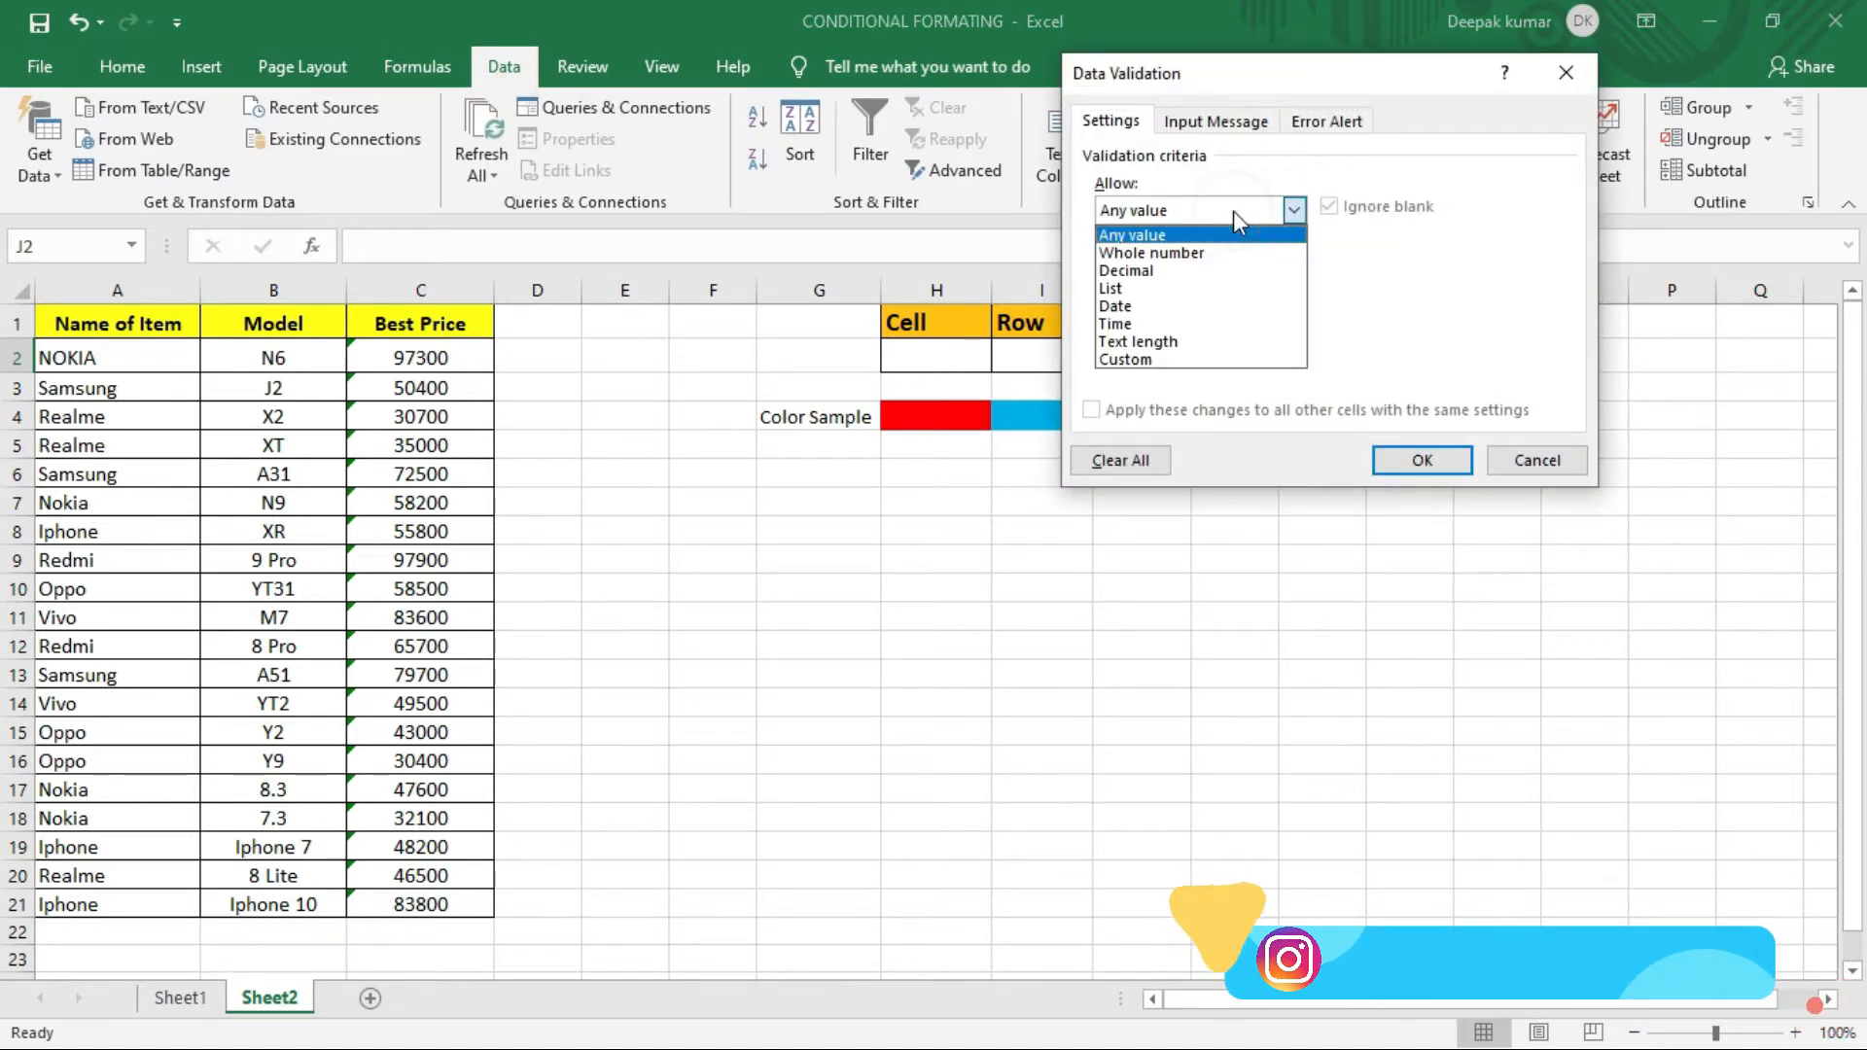
pyautogui.click(1130, 290)
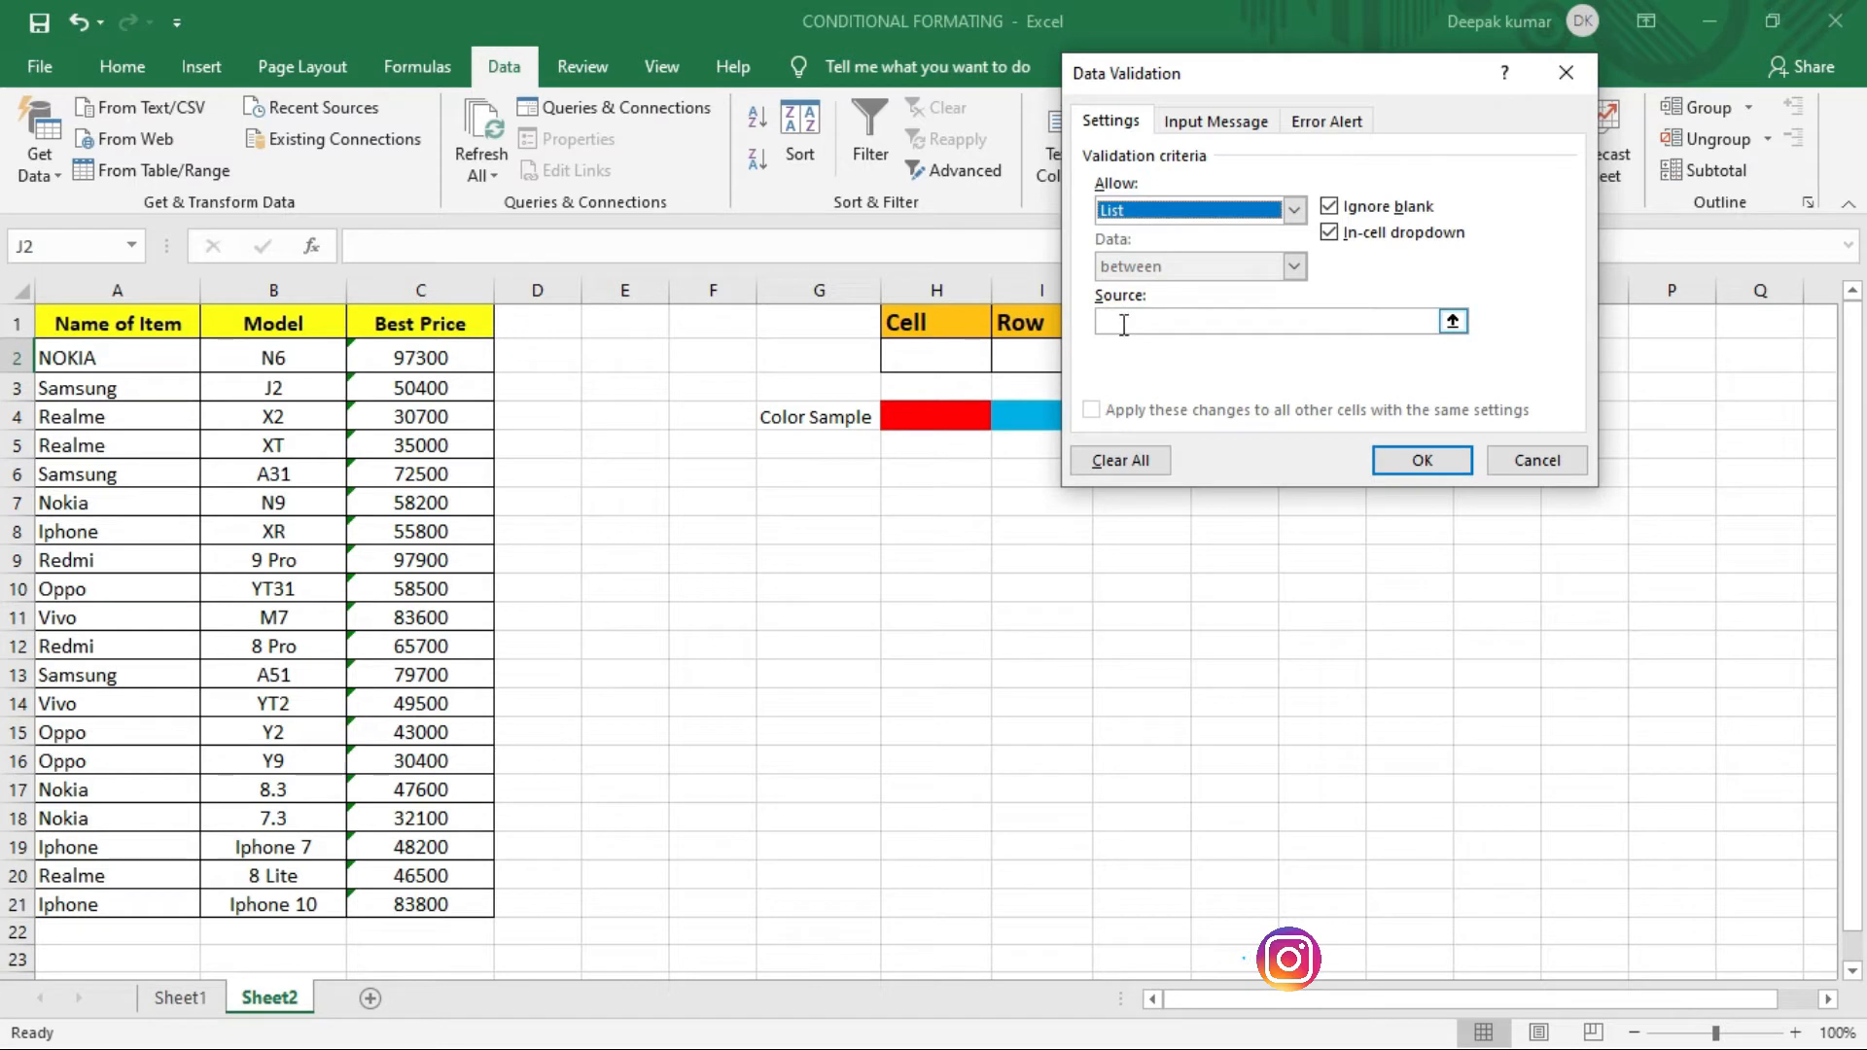
pyautogui.click(1124, 324)
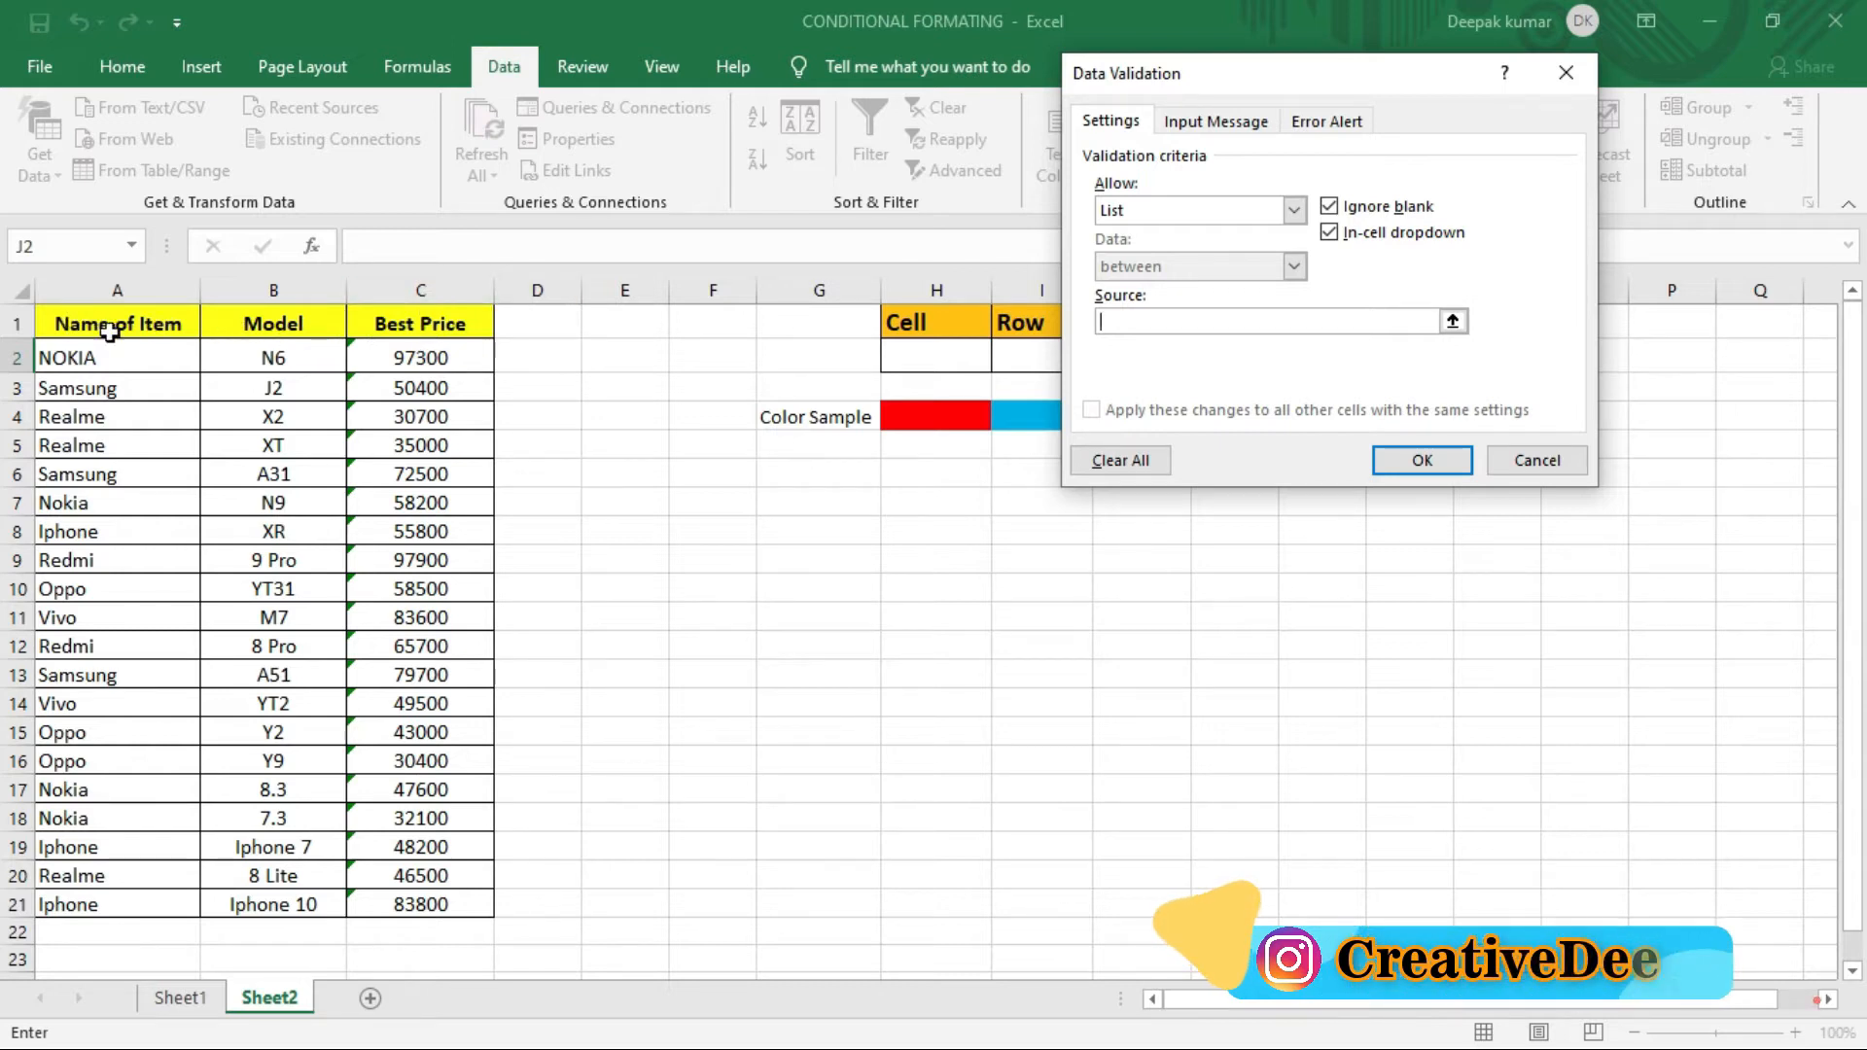
pyautogui.moveTo(88, 323); pyautogui.dragTo(388, 325)
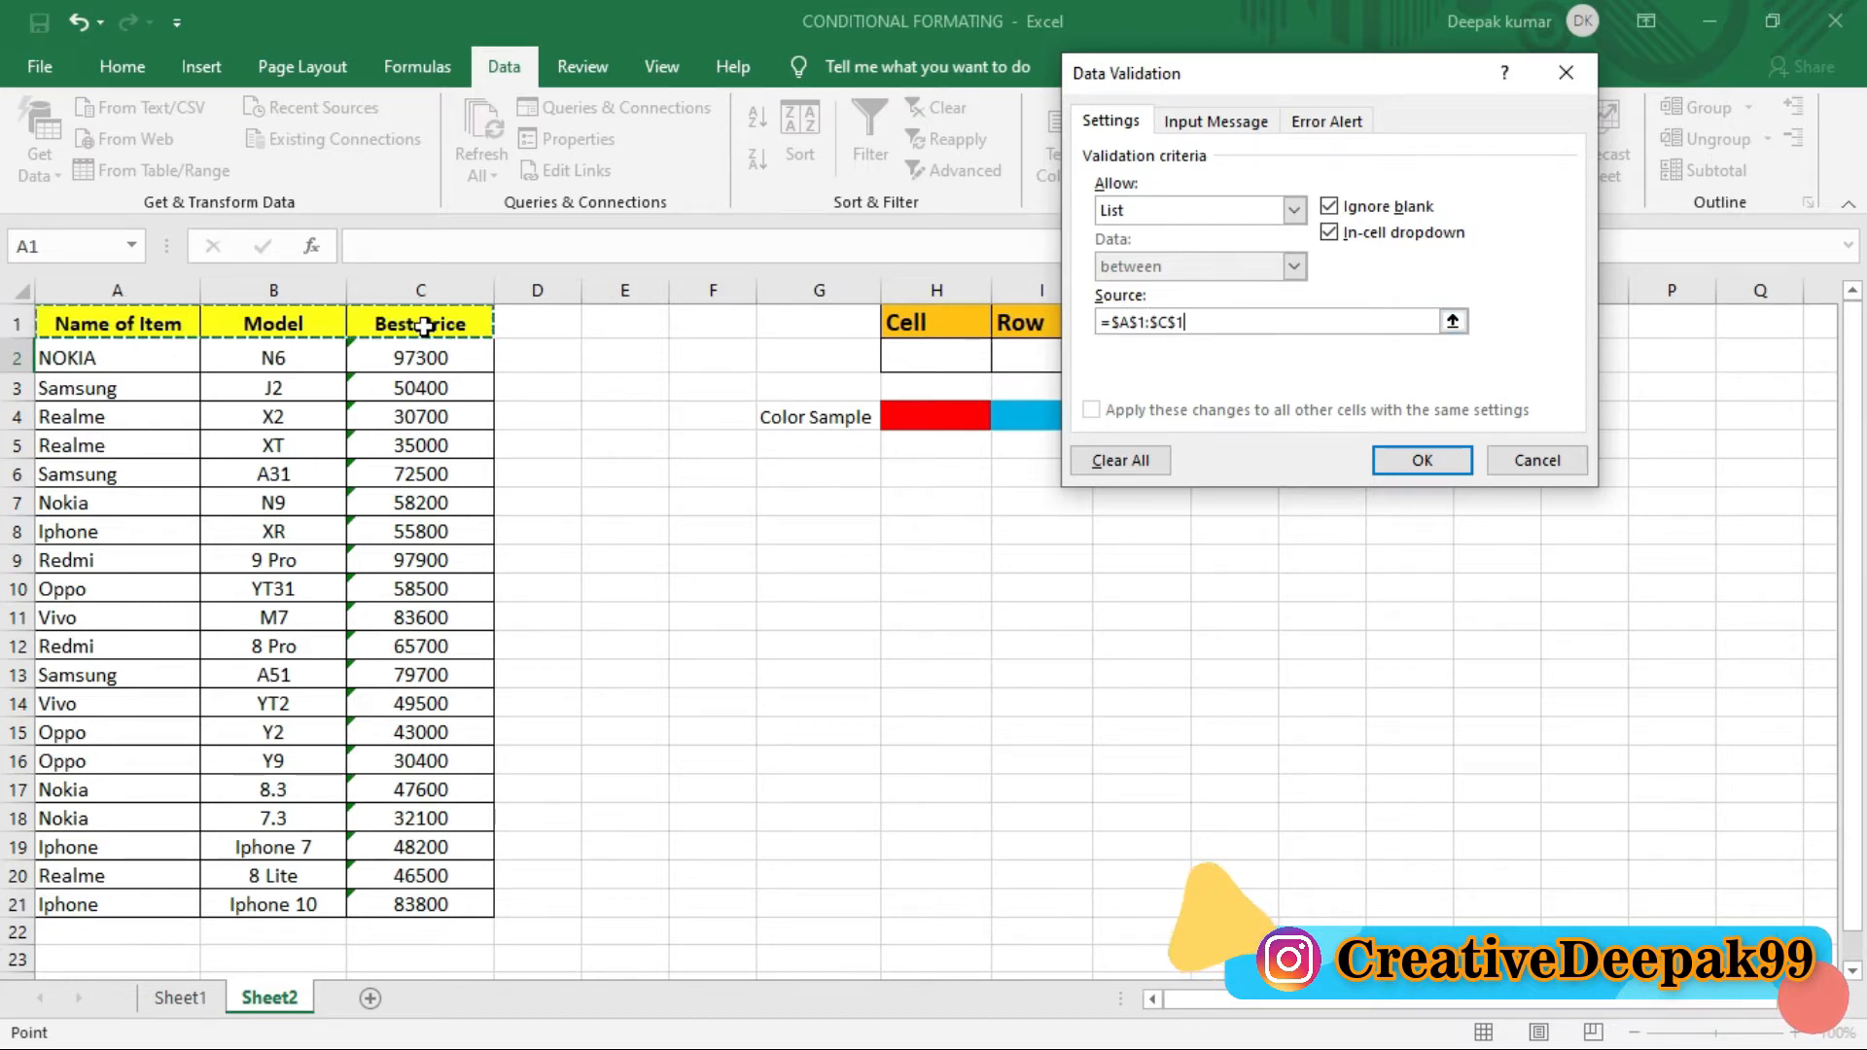
pyautogui.click(1426, 460)
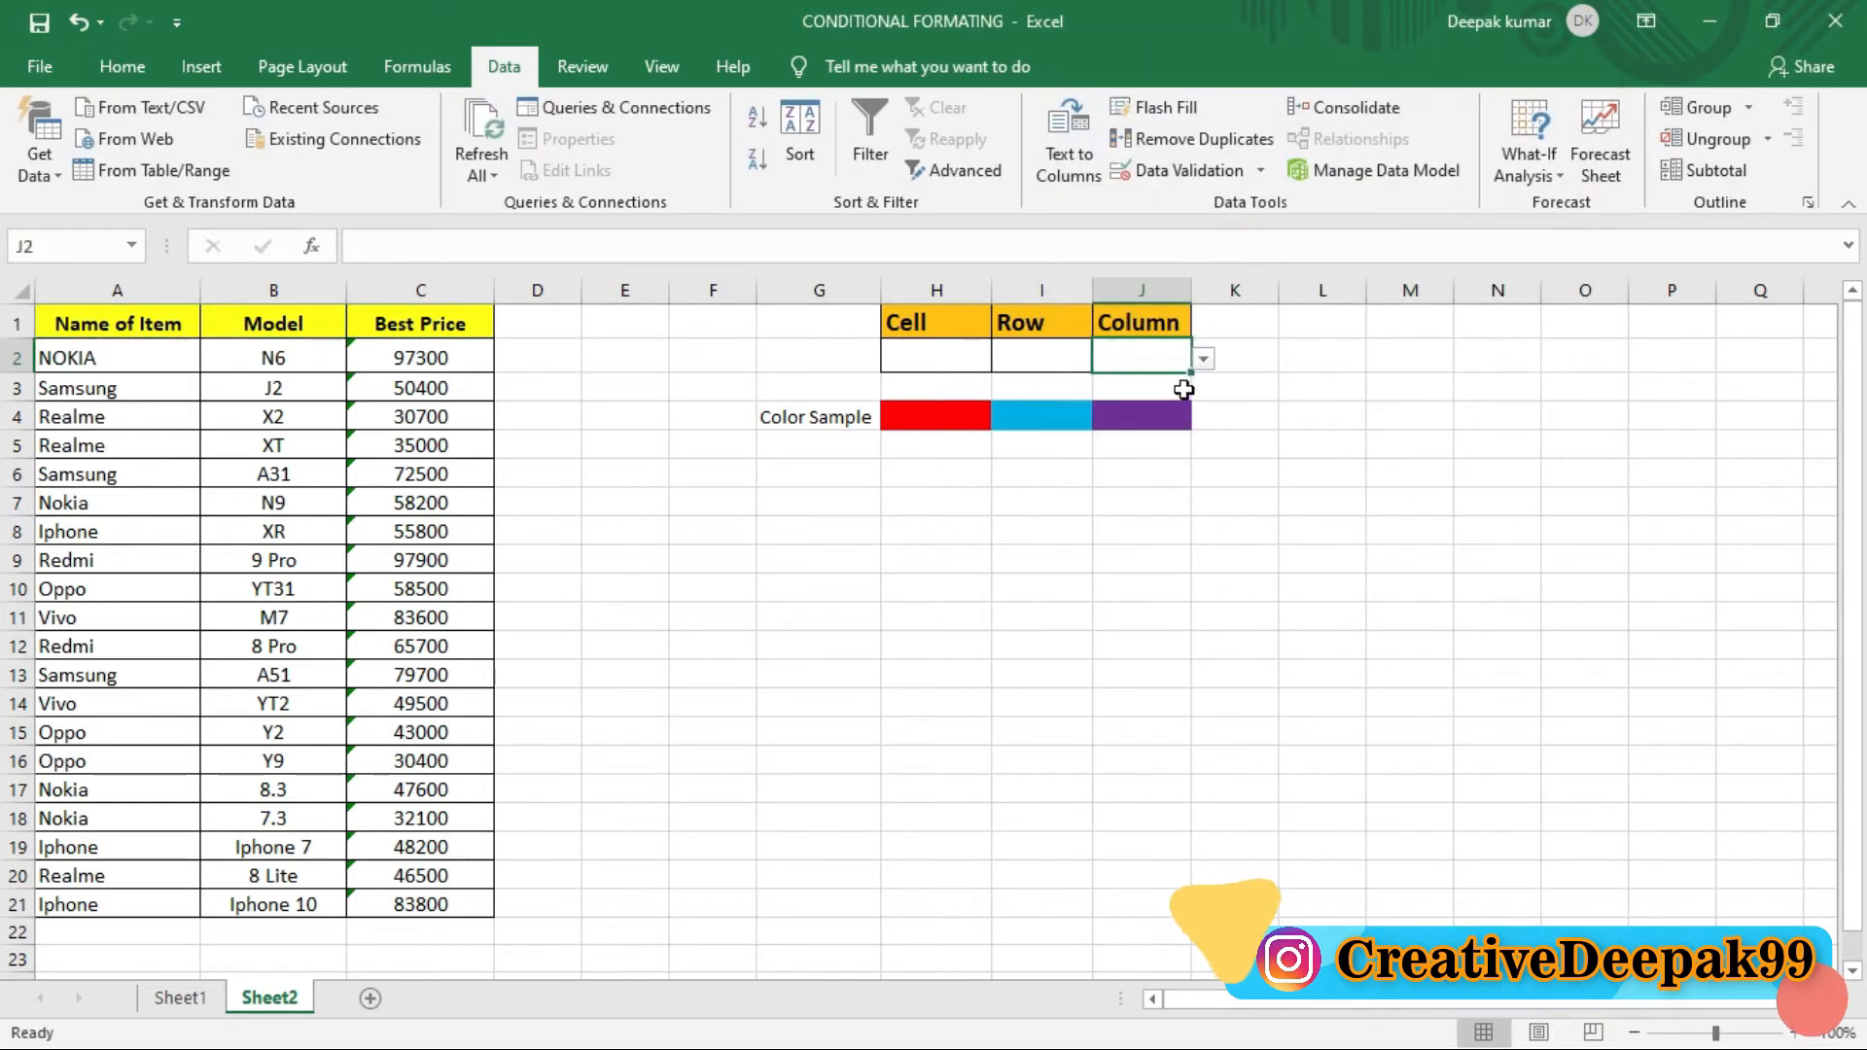
pyautogui.click(1205, 360)
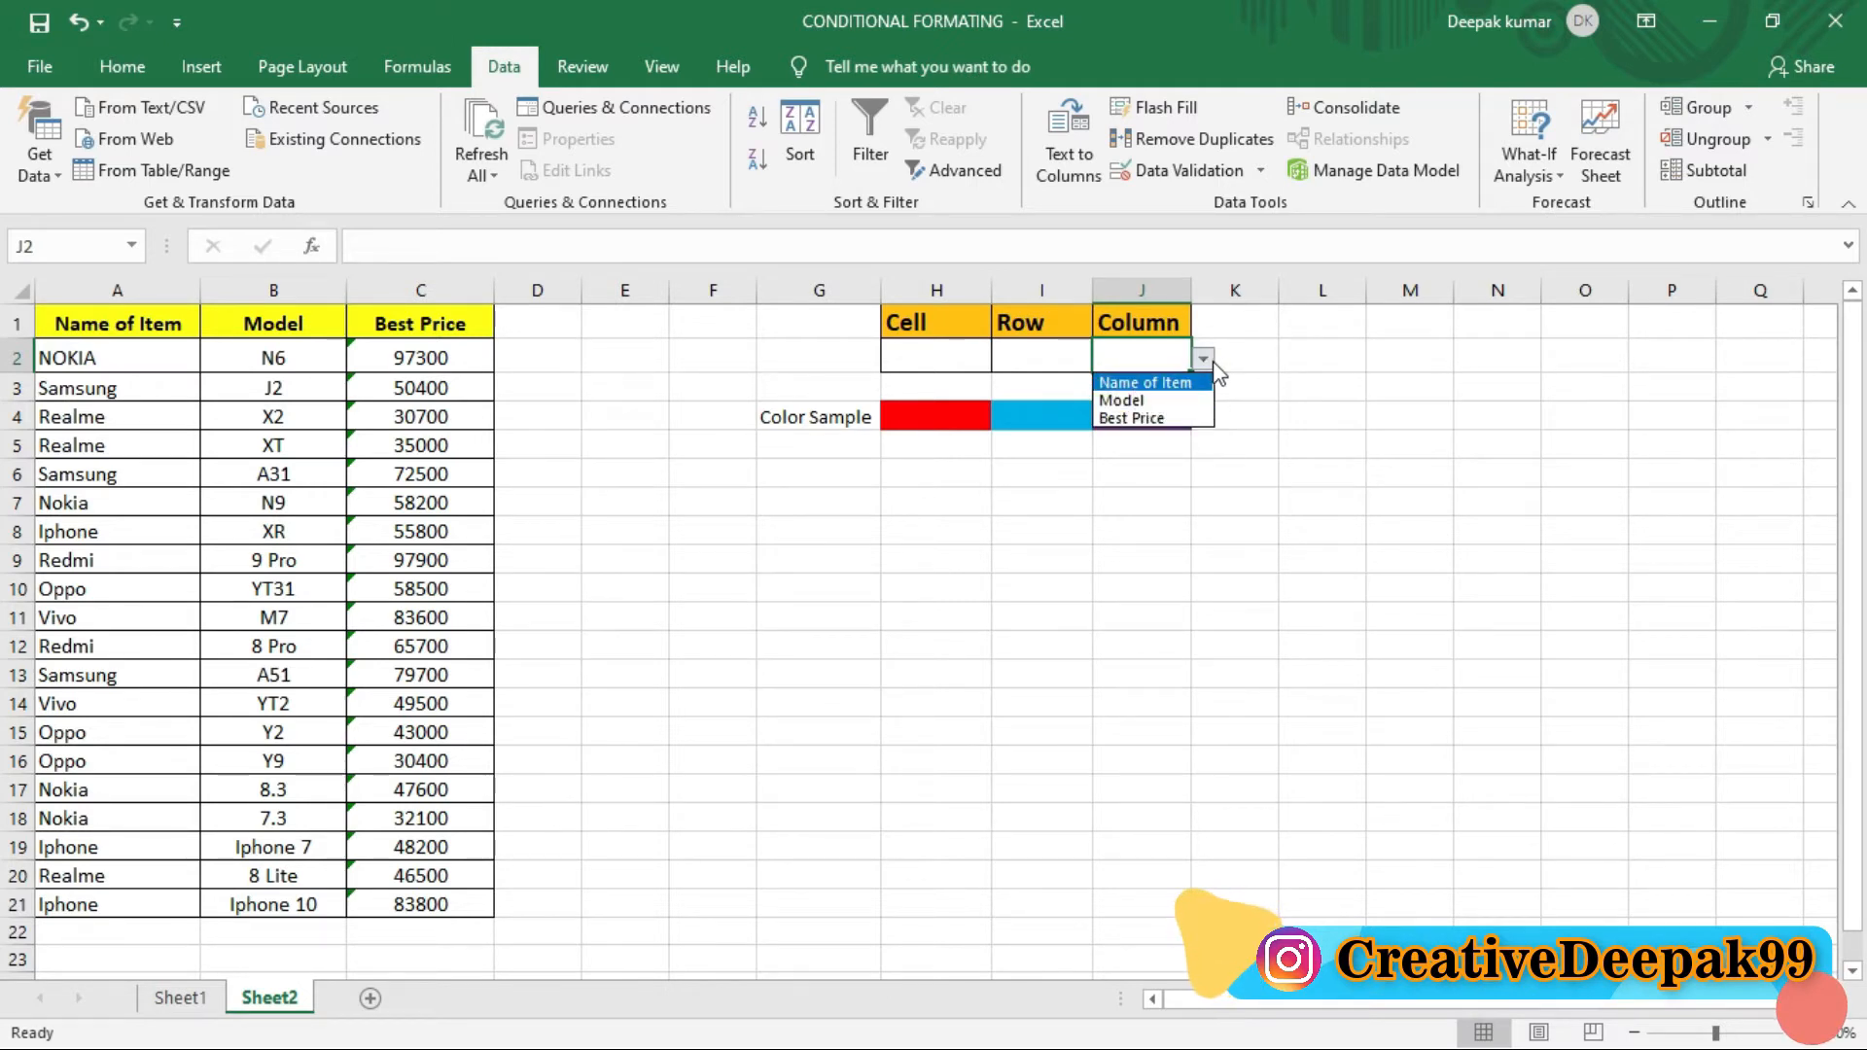
pyautogui.press('Escape')
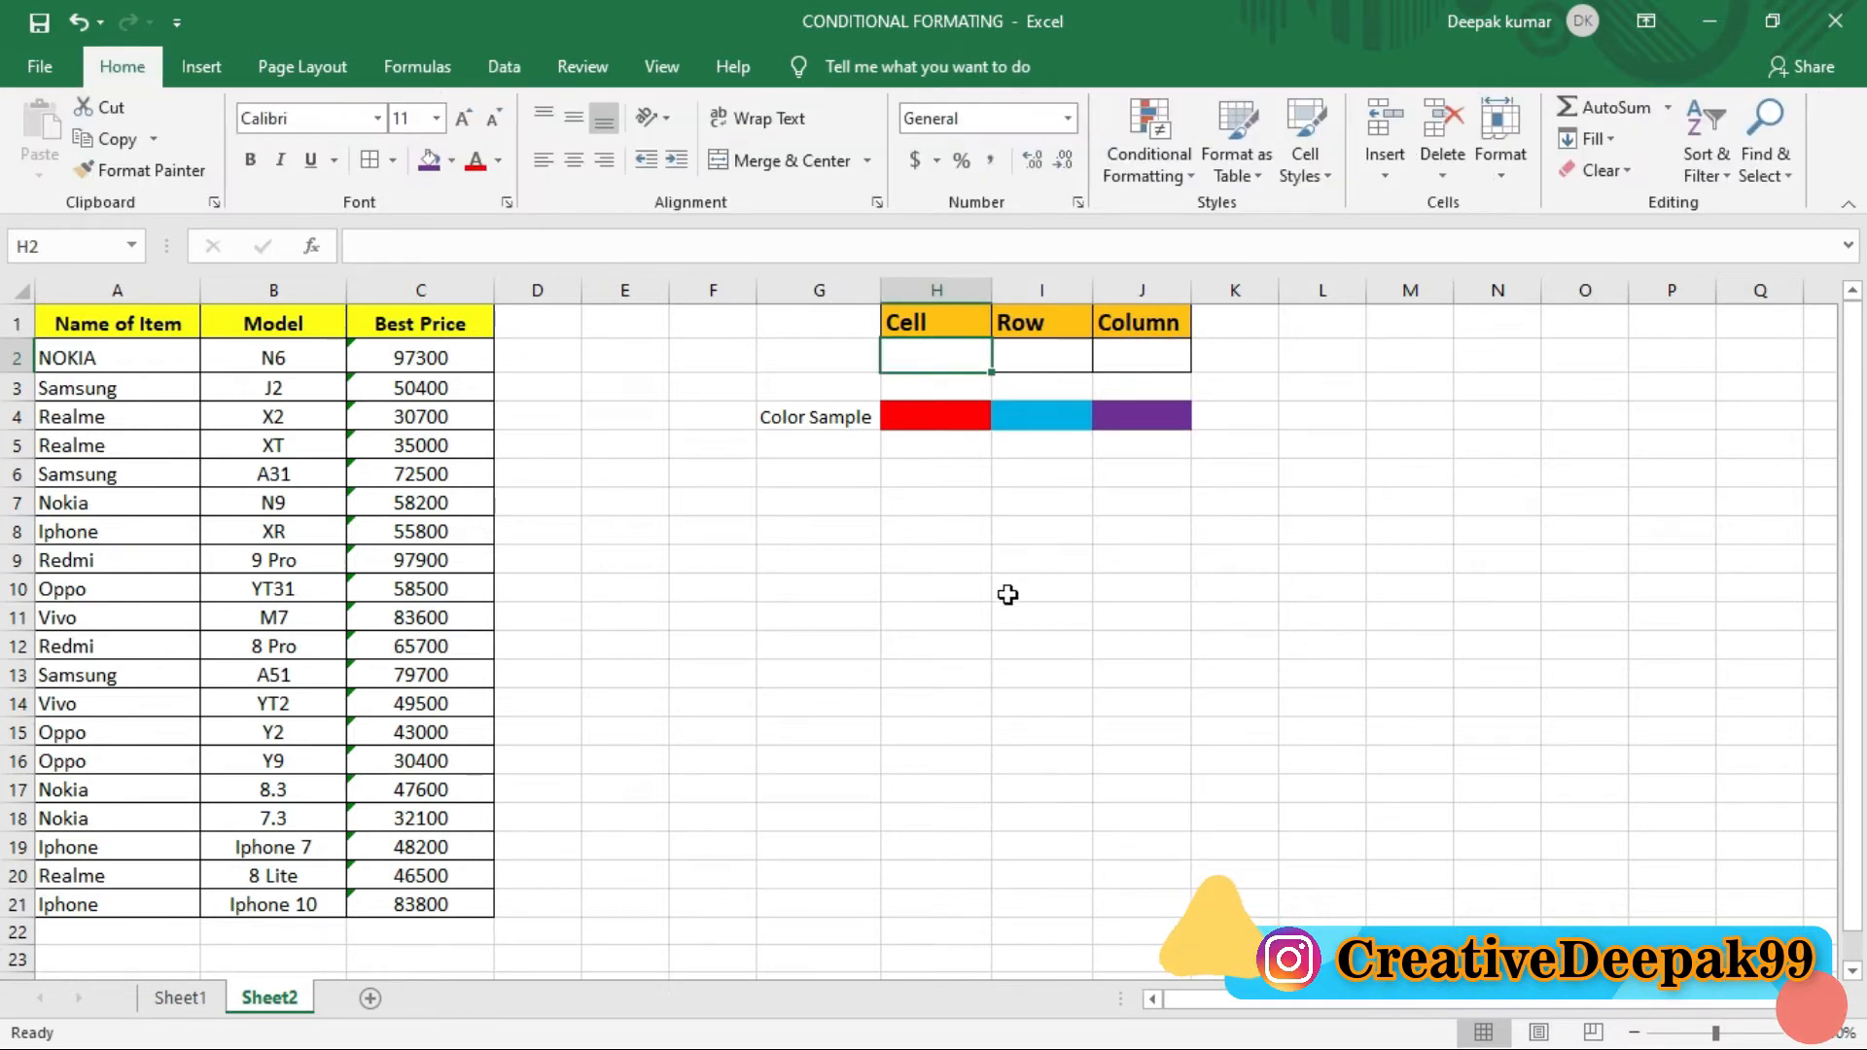
pyautogui.click(939, 533)
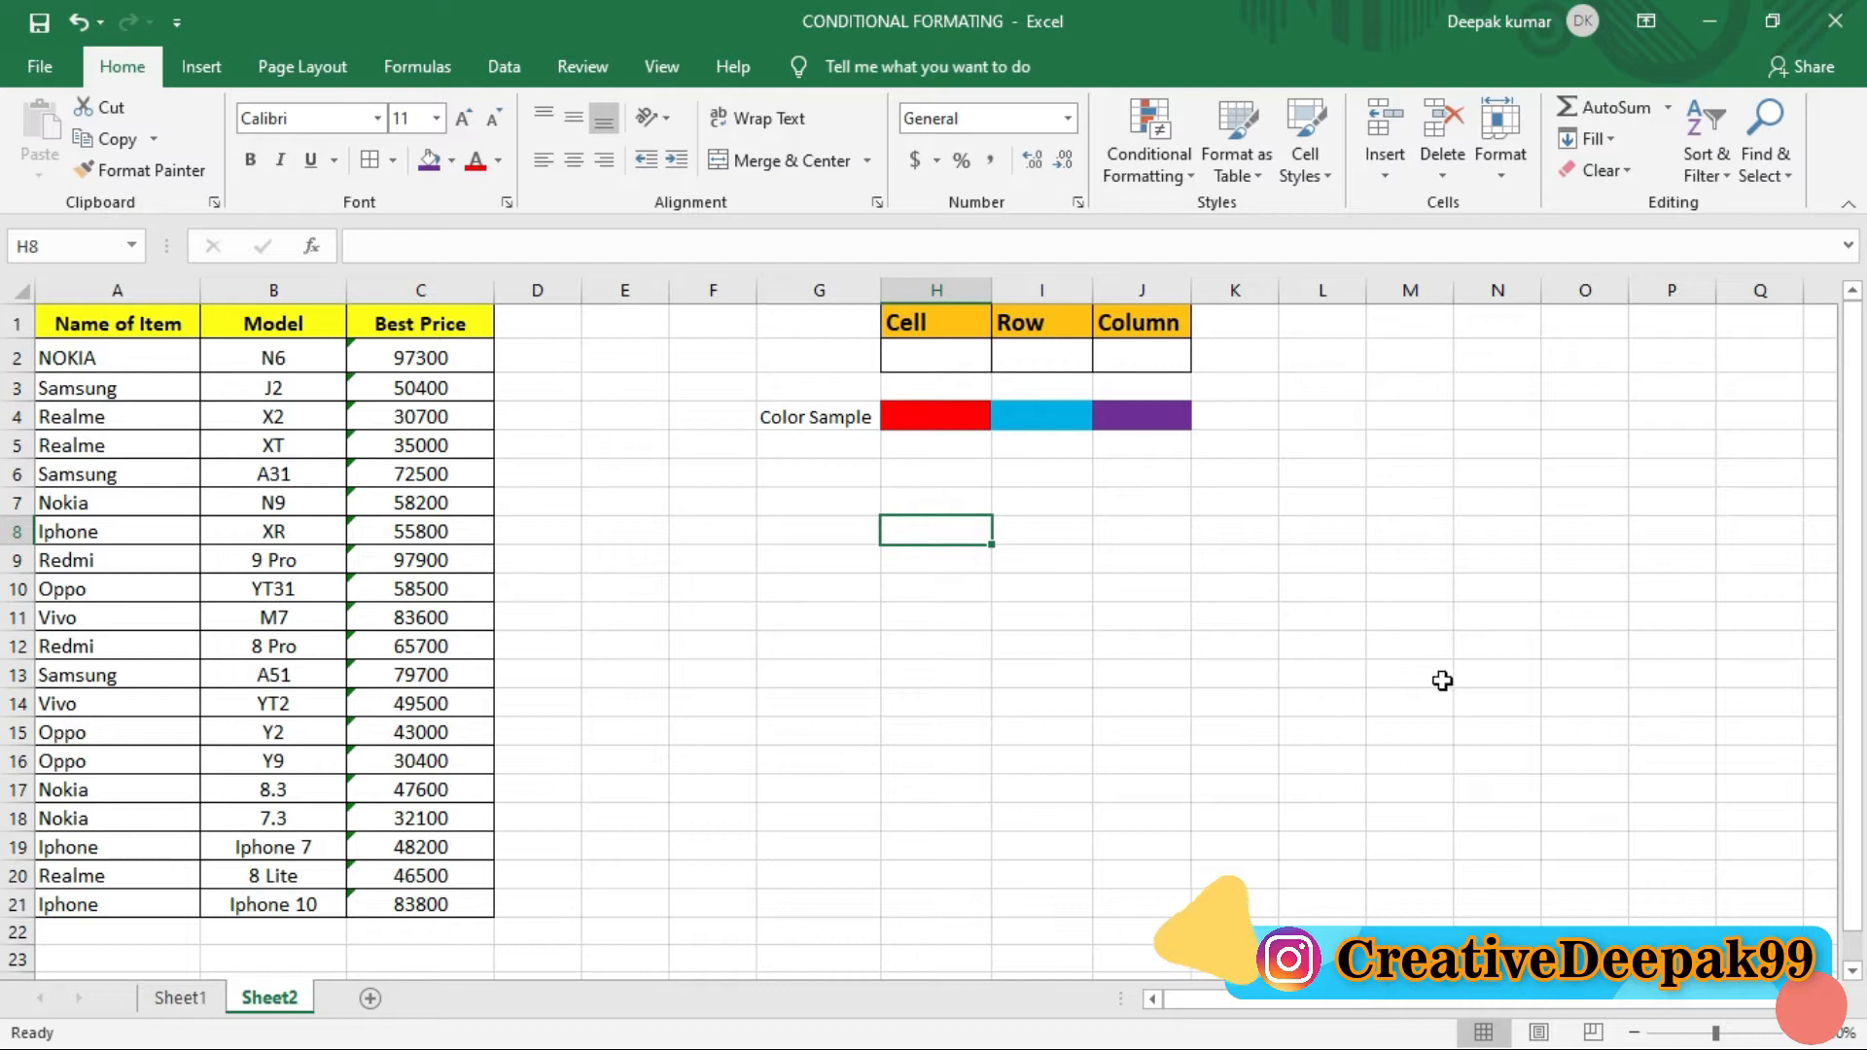
pyautogui.click(1350, 575)
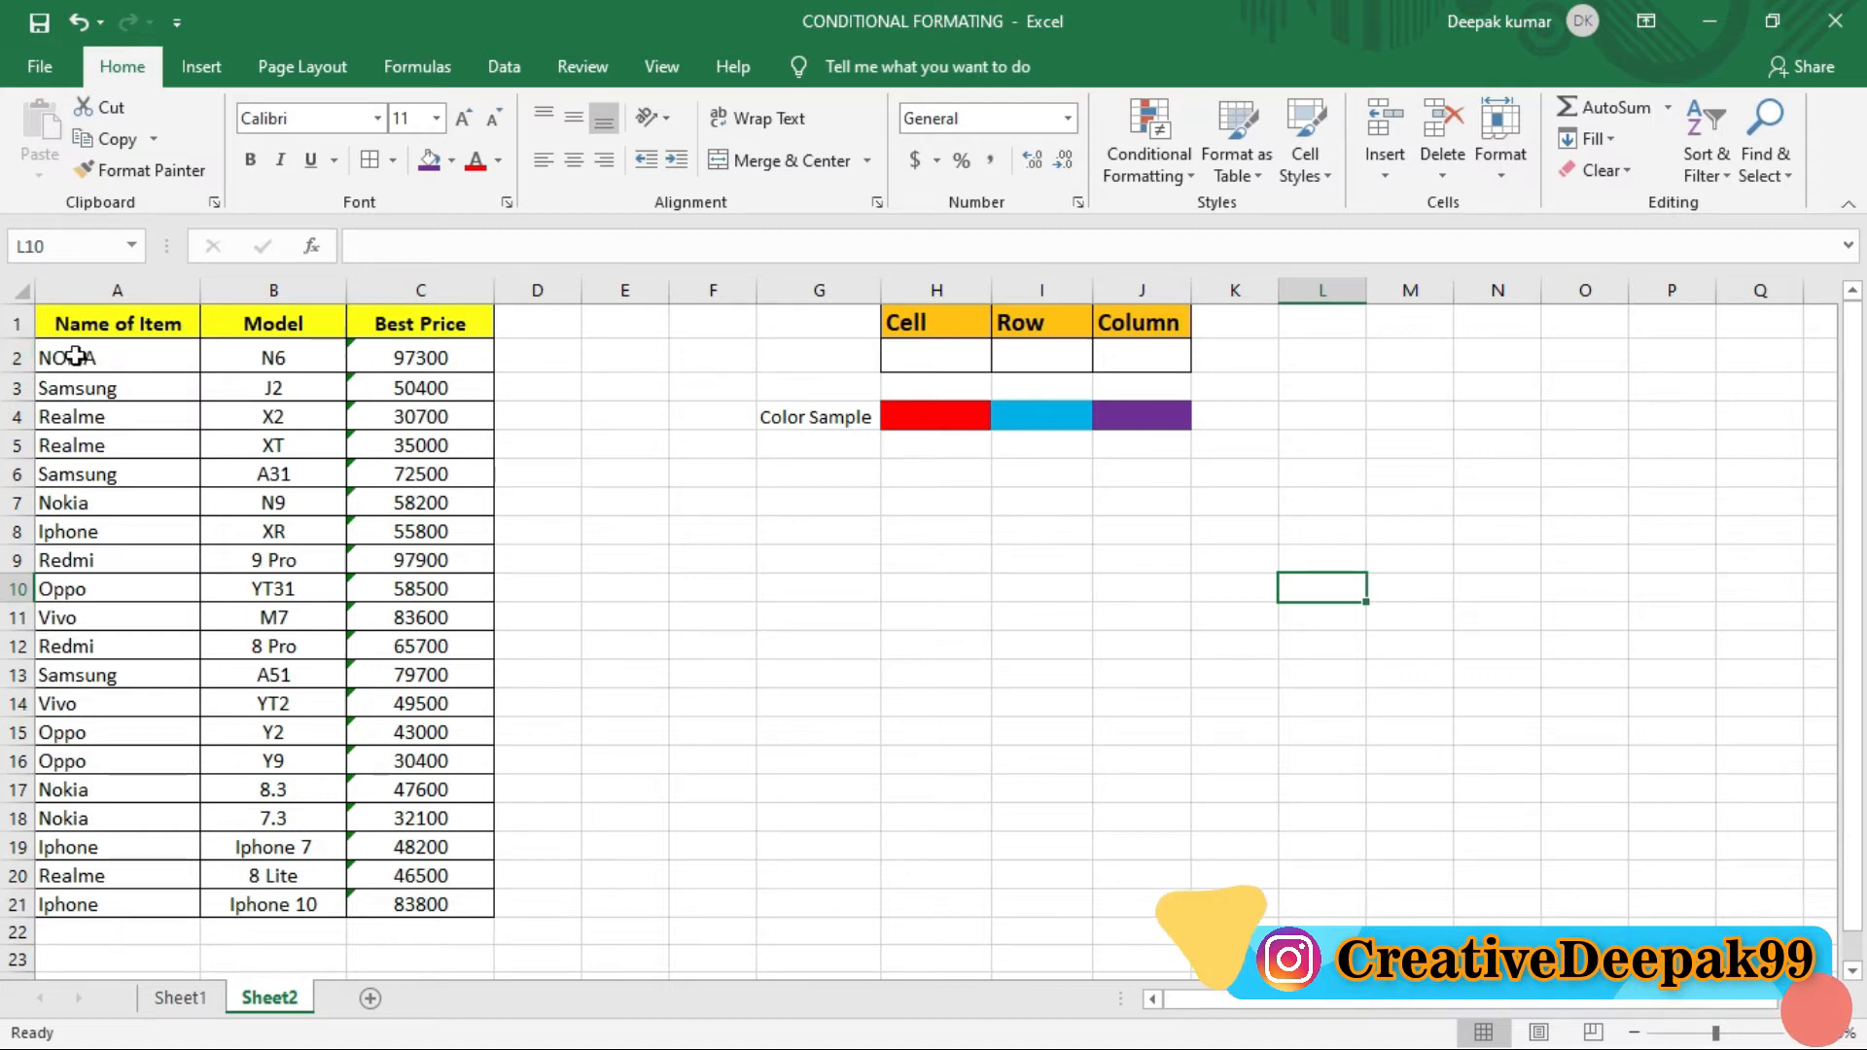
pyautogui.click(76, 325)
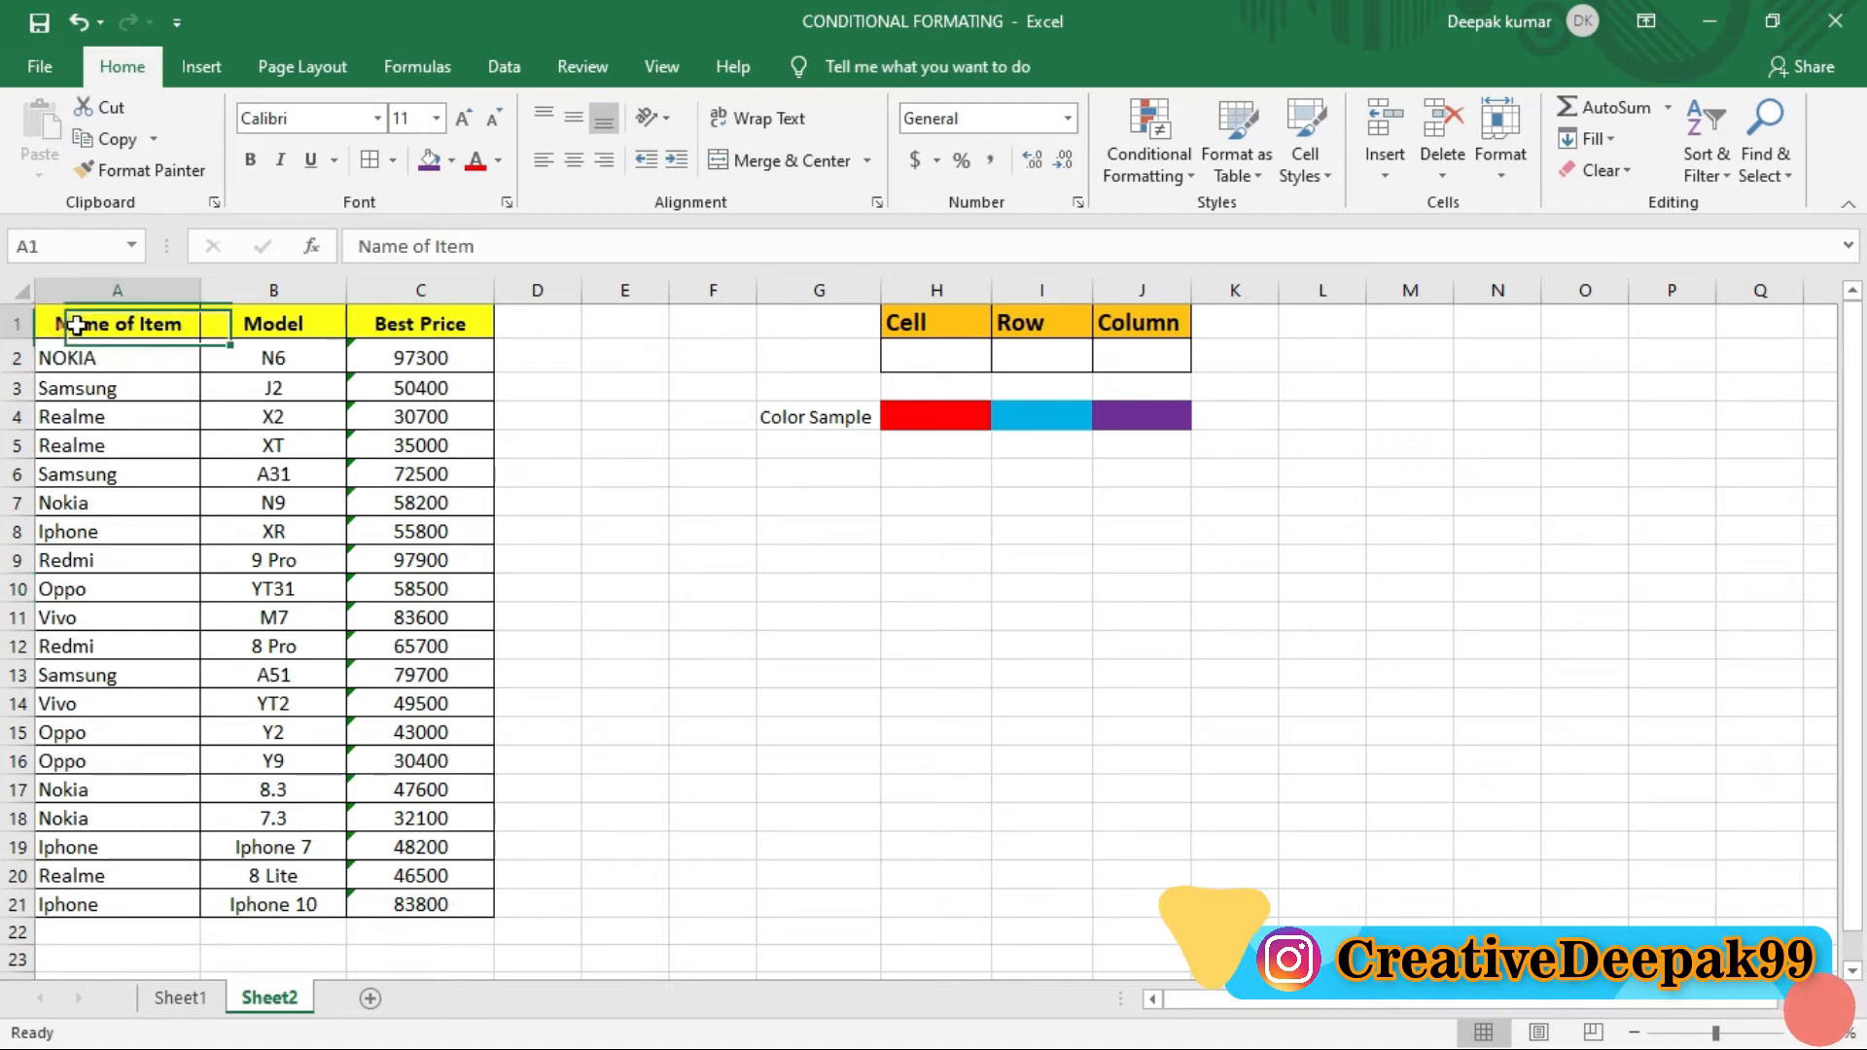
pyautogui.moveTo(75, 325); pyautogui.dragTo(428, 325)
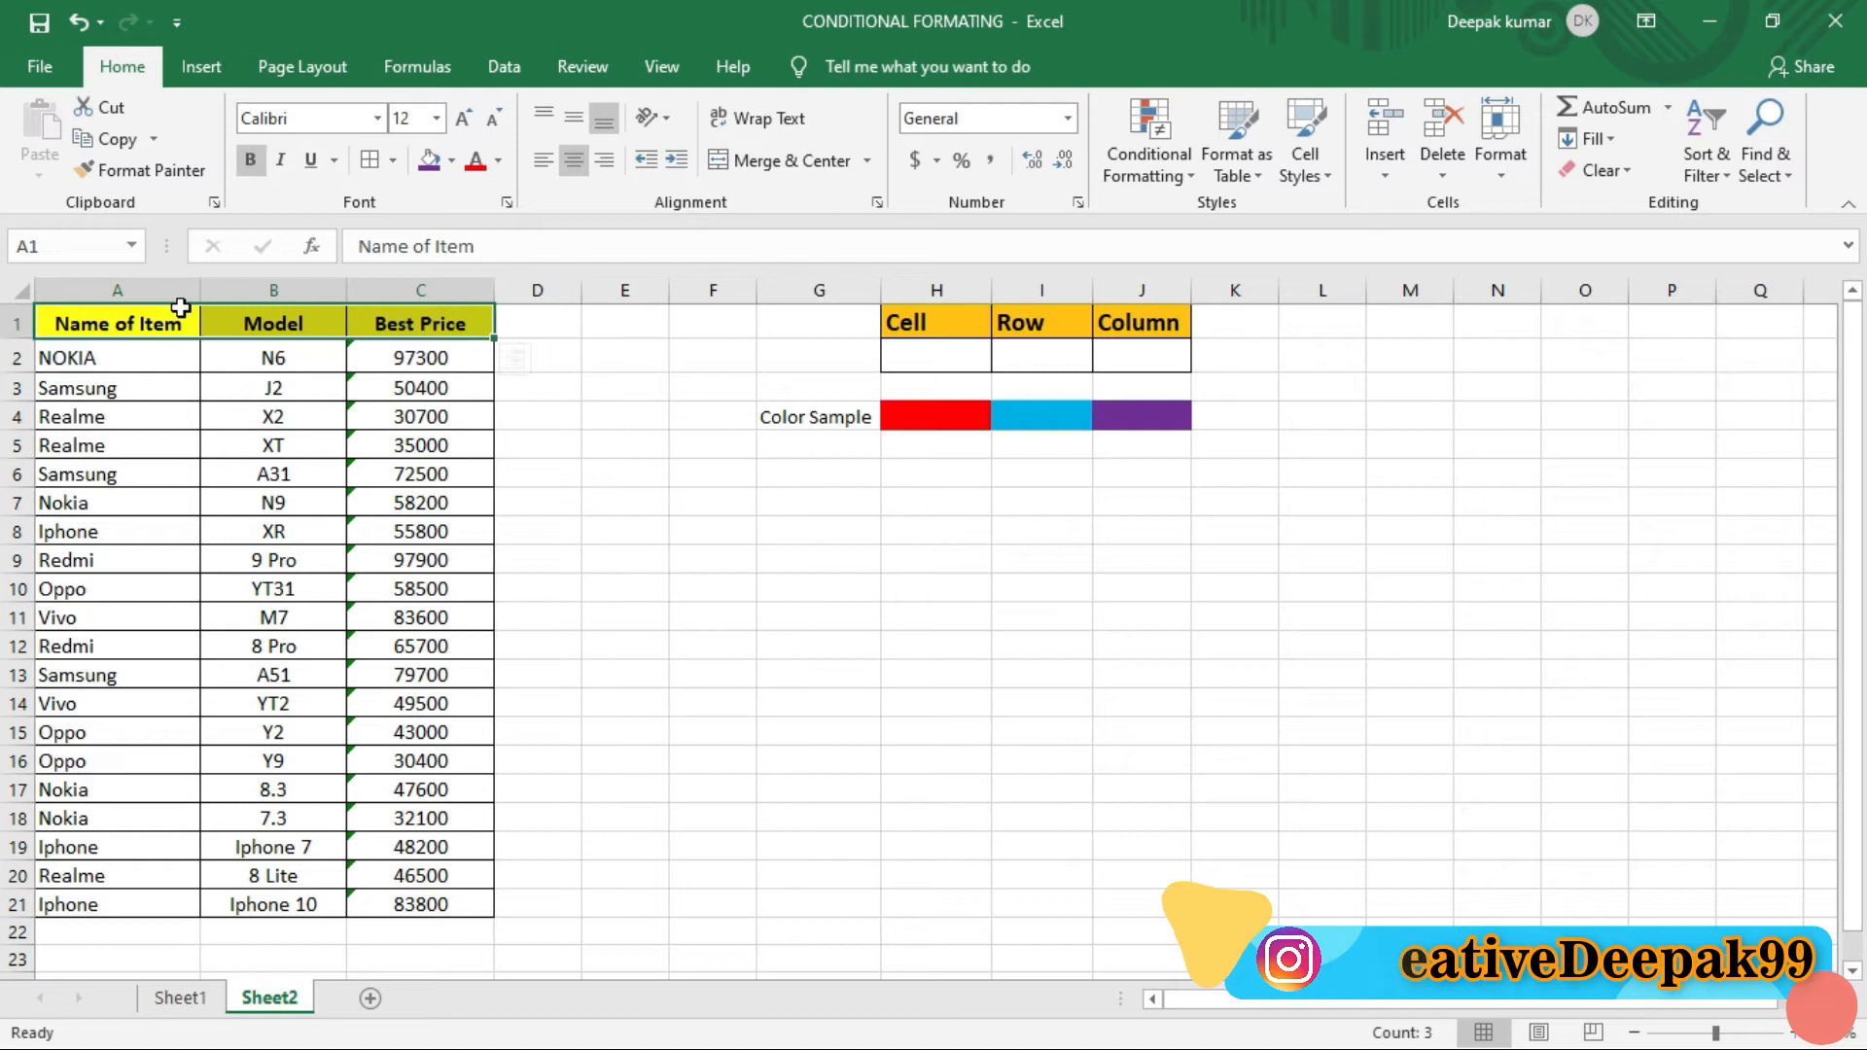
pyautogui.click(591, 422)
# Step: Start a formula-based conditional formatting rule for the table data A2:C21, using the formula =a2=$H$2
pyautogui.moveTo(55, 358); pyautogui.dragTo(452, 905)
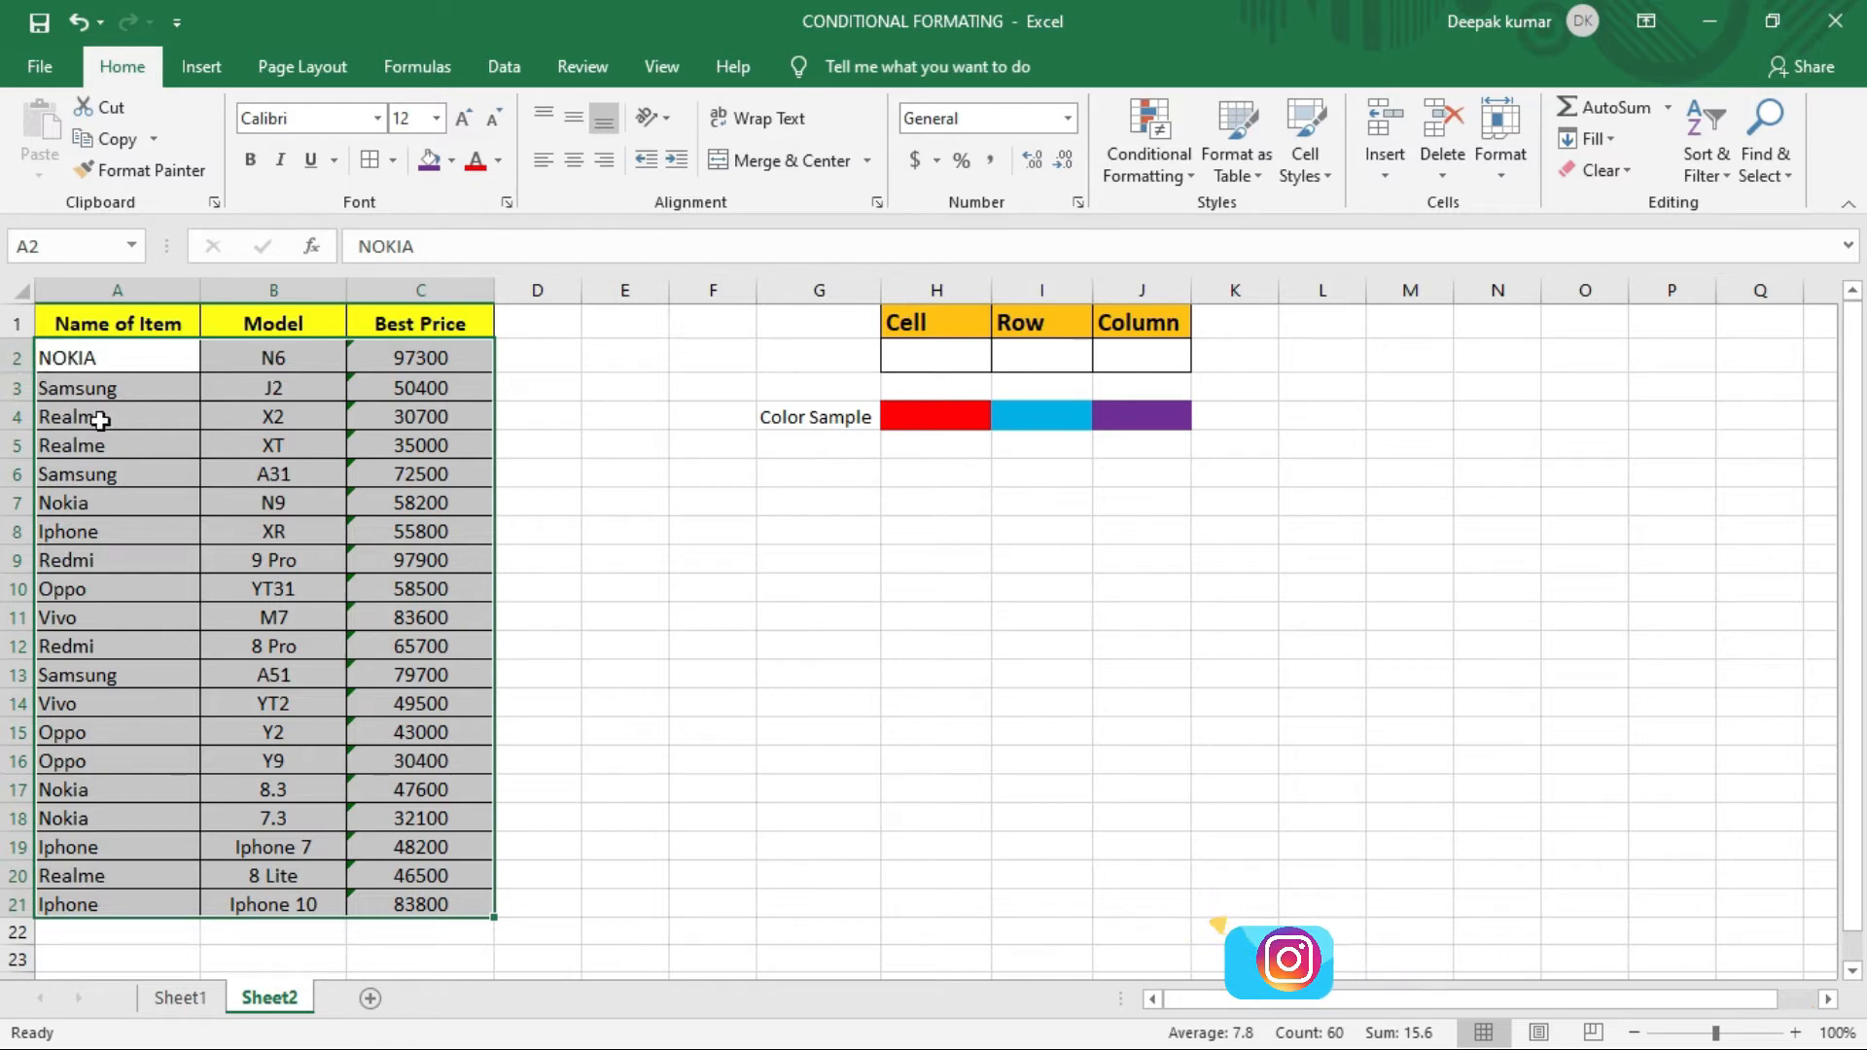
pyautogui.moveTo(23, 337)
pyautogui.mouseDown()
pyautogui.moveTo(499, 862)
pyautogui.moveTo(522, 946)
pyautogui.mouseUp()
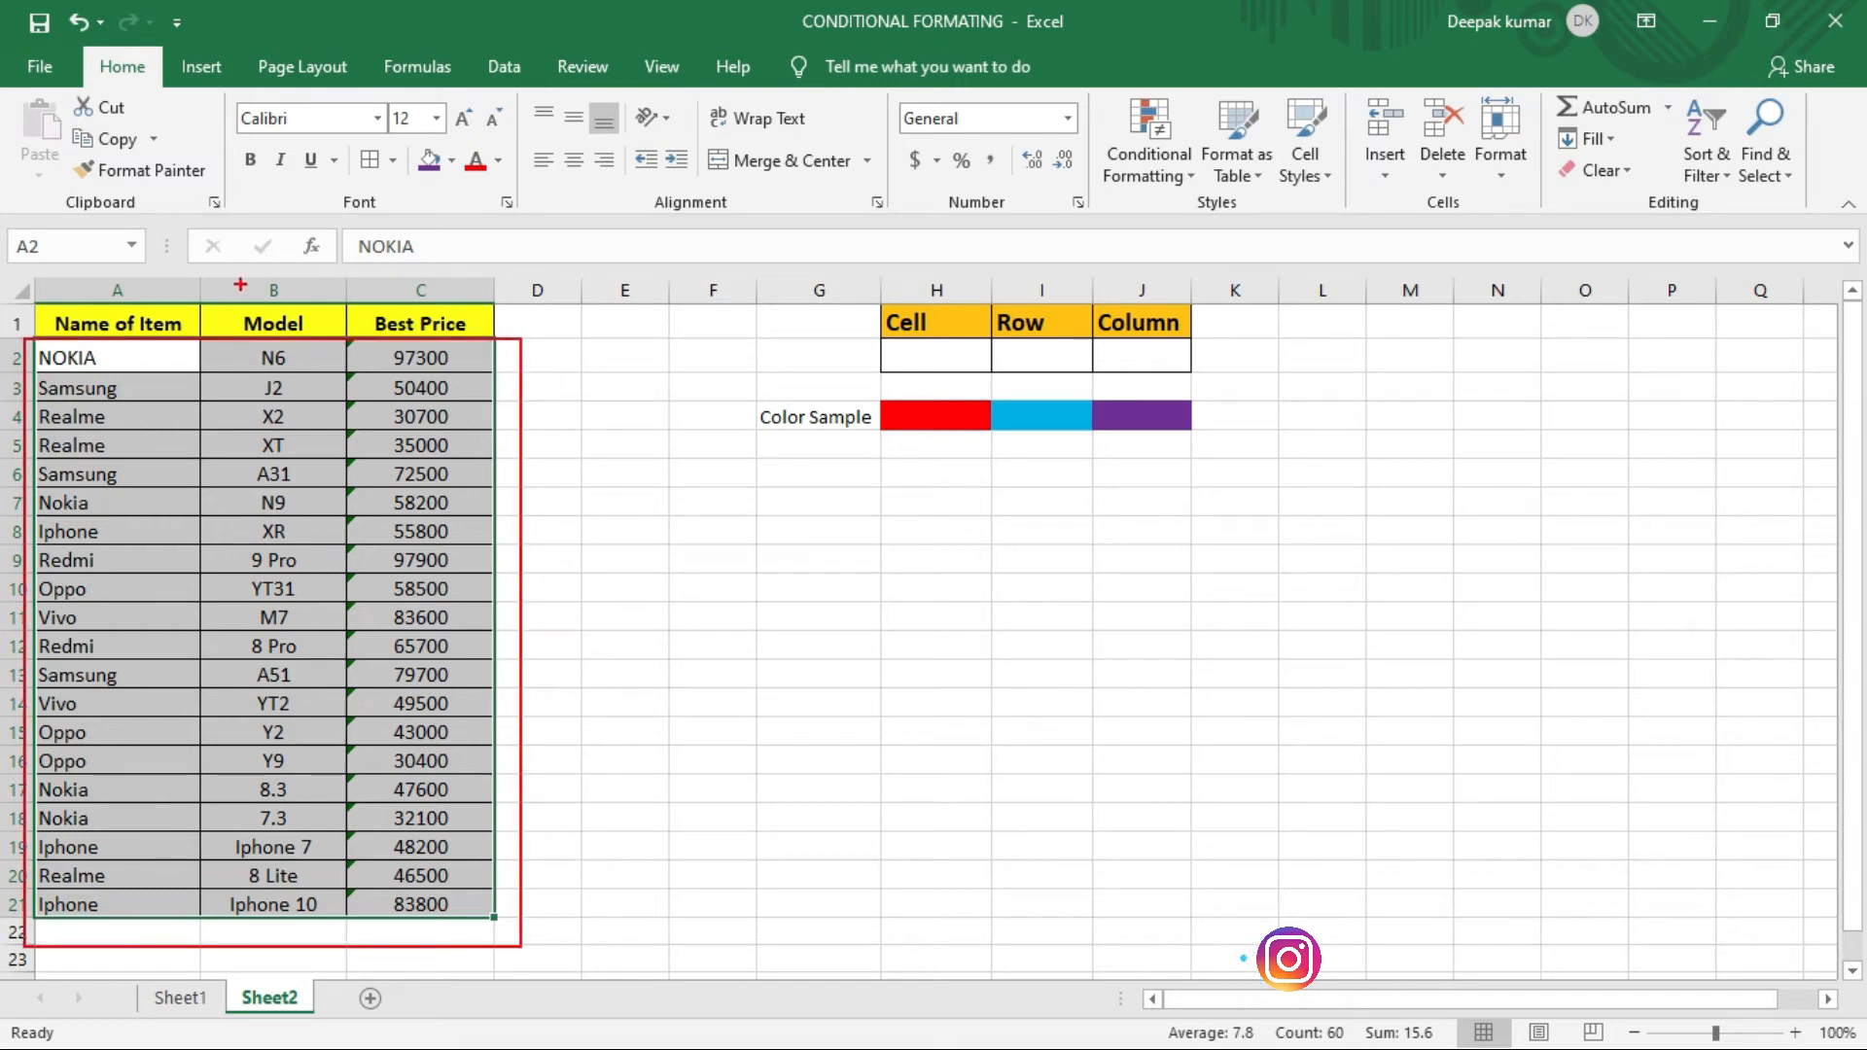
pyautogui.press('Escape')
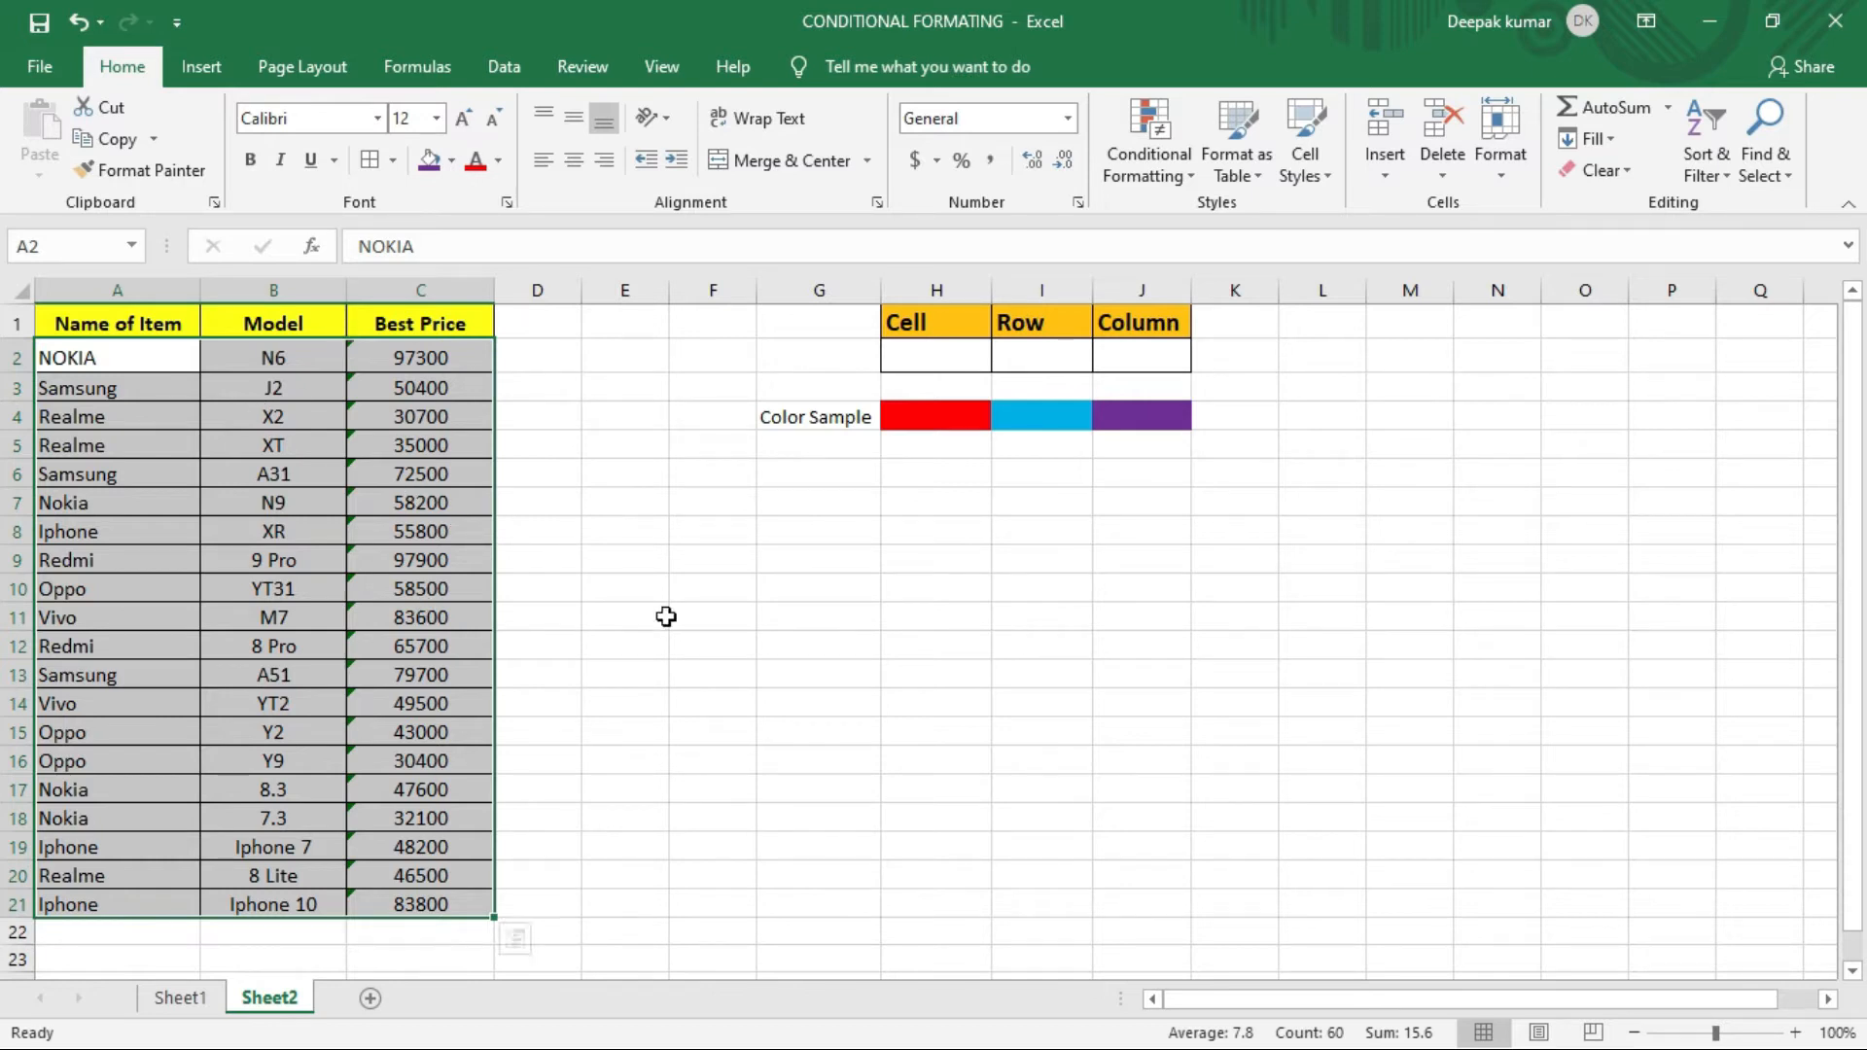
pyautogui.click(1125, 188)
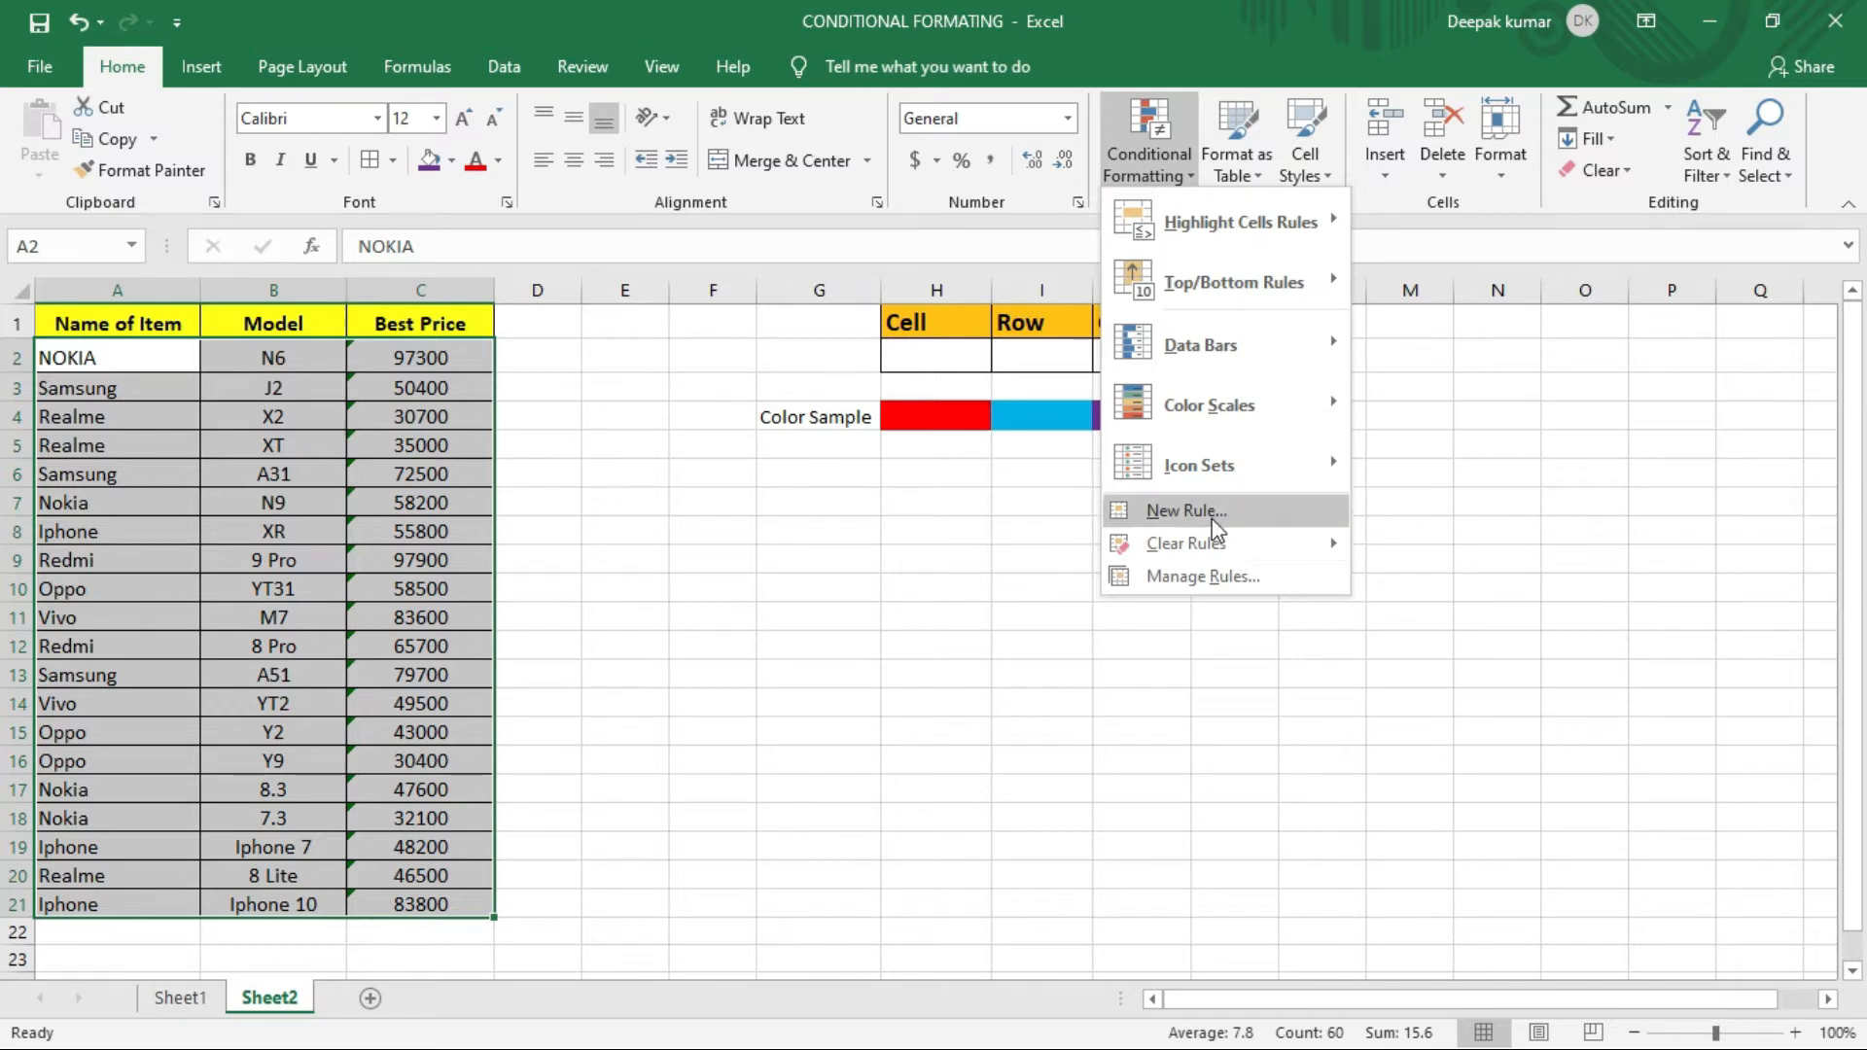
pyautogui.click(1189, 510)
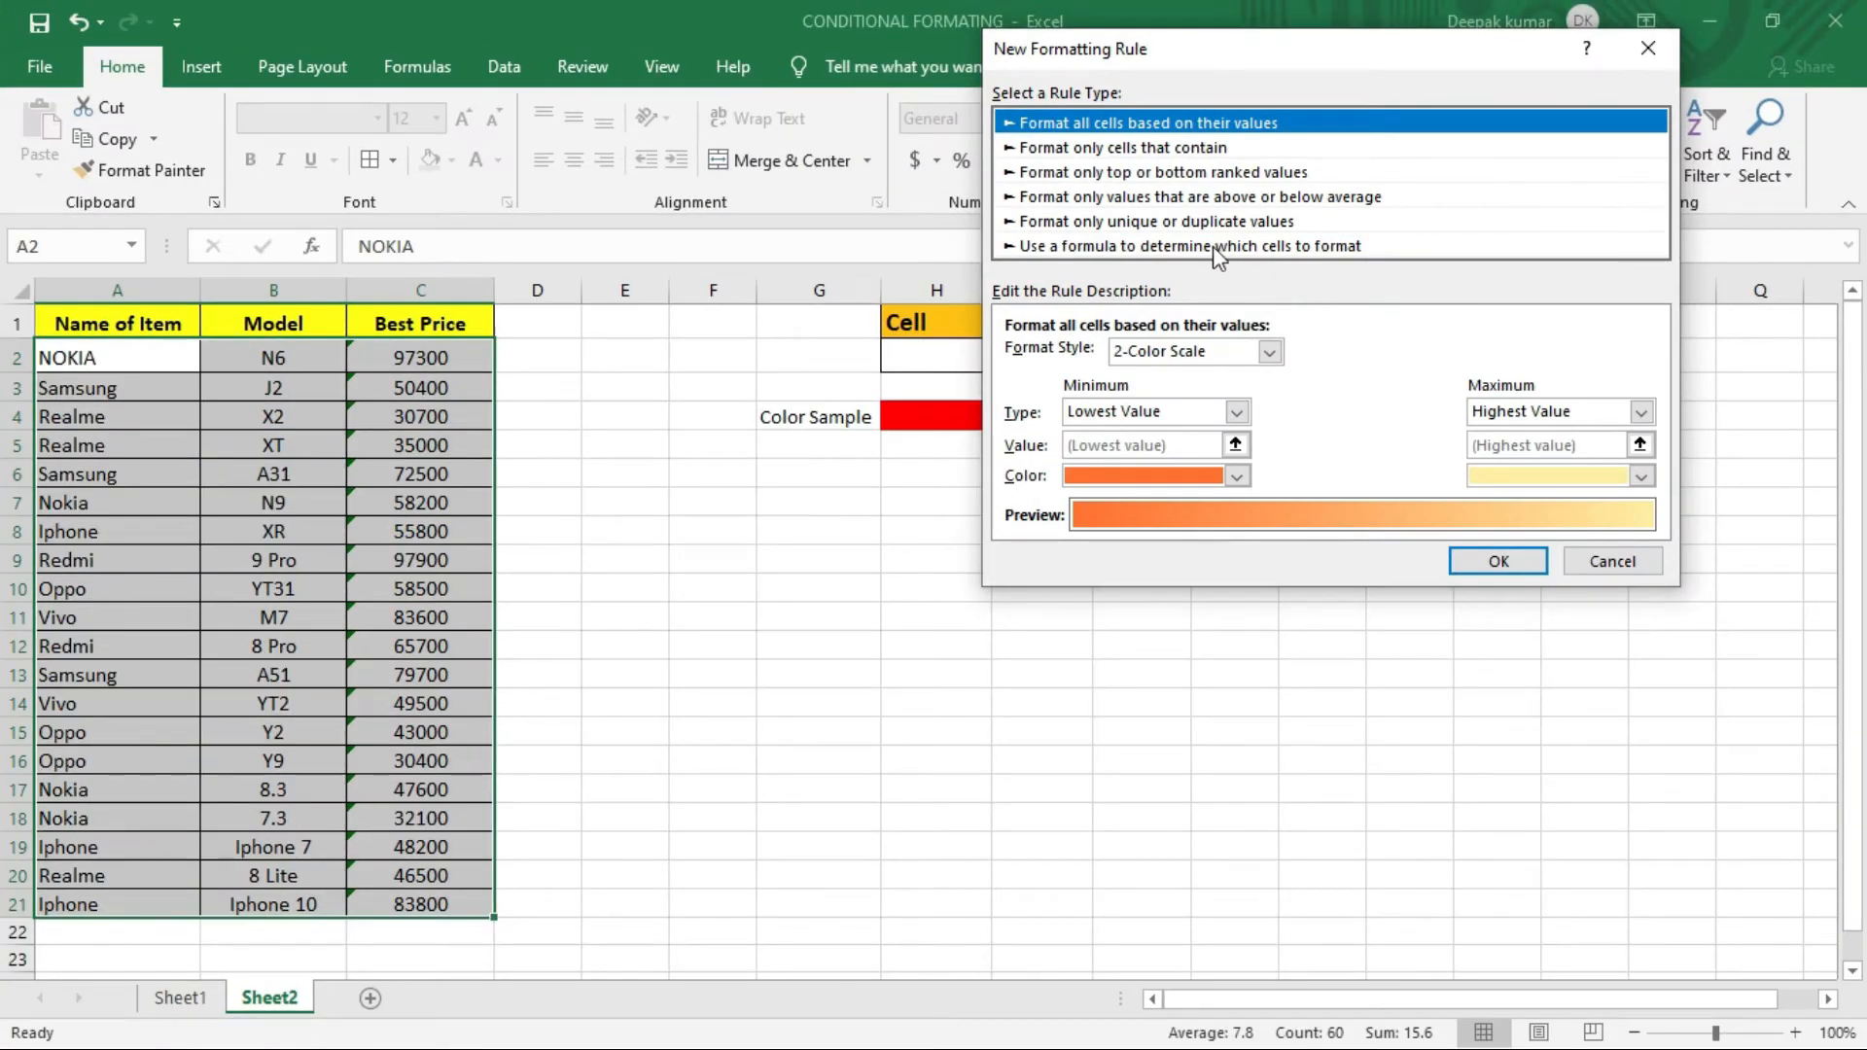
pyautogui.click(1214, 249)
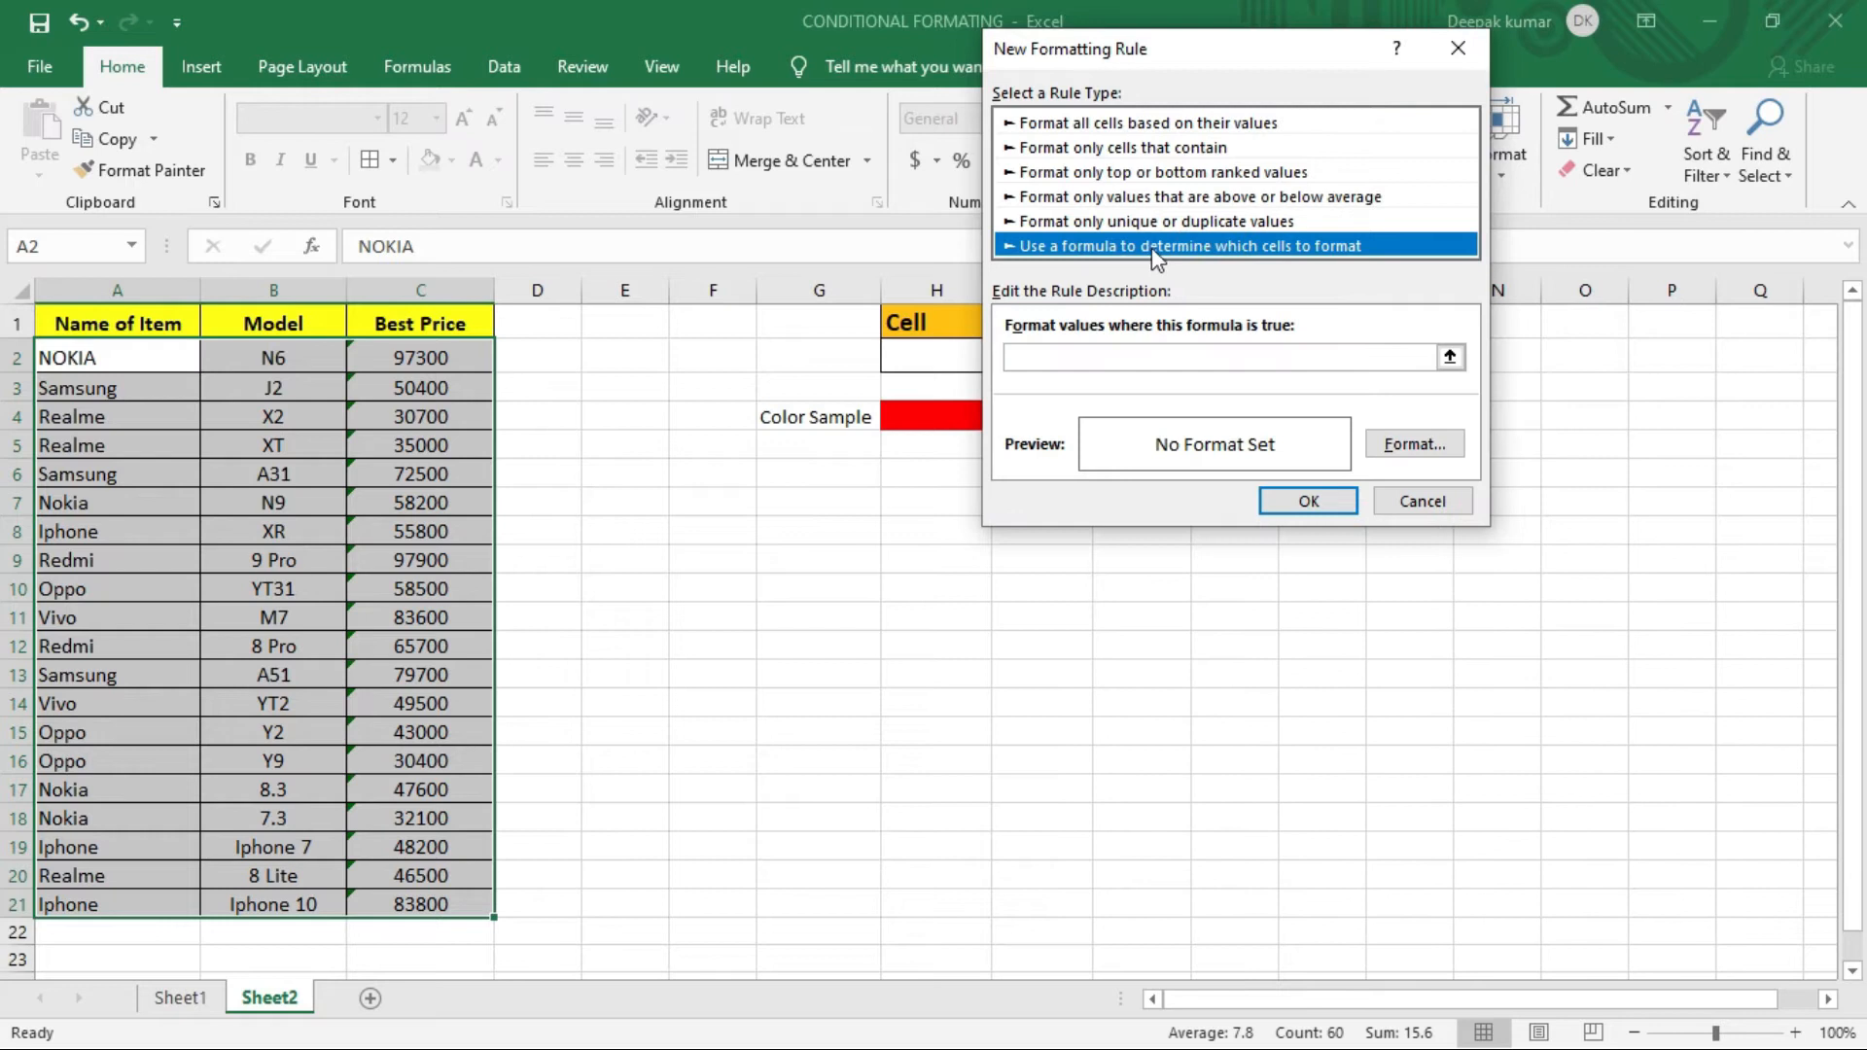
pyautogui.click(1093, 357)
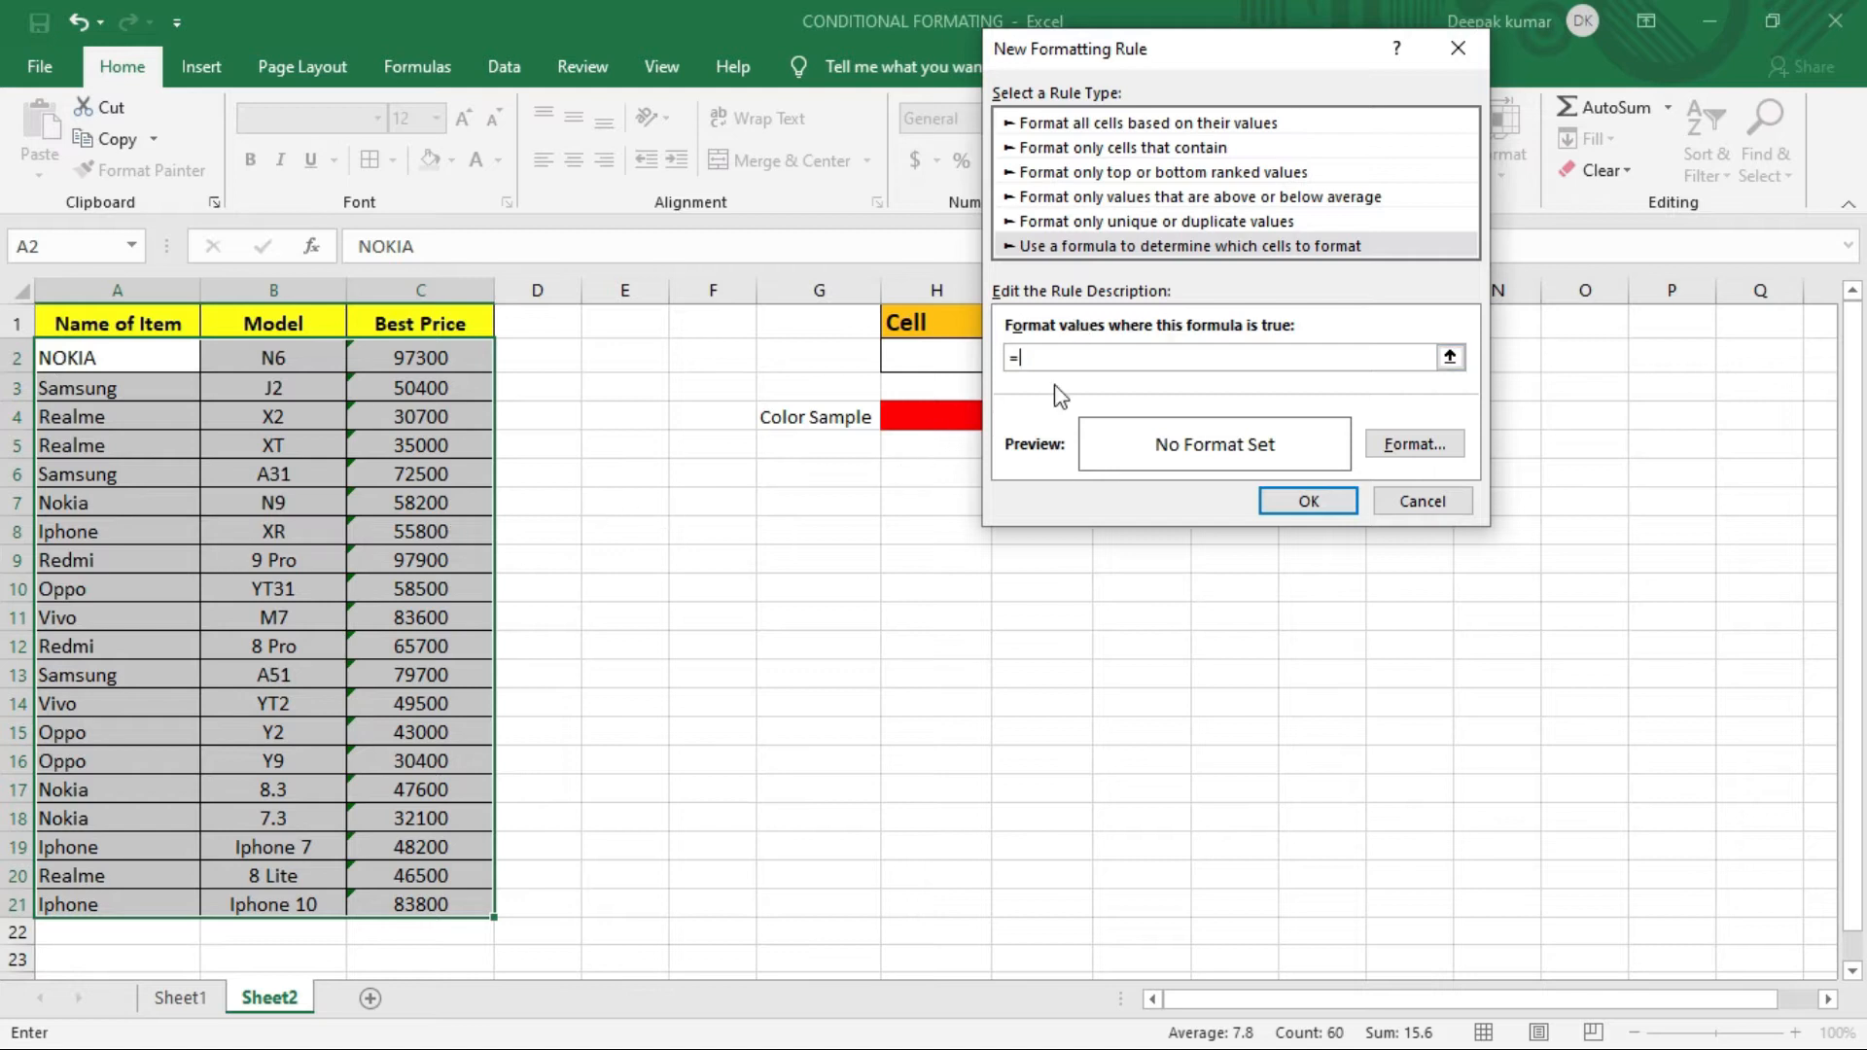
pyautogui.click(100, 356)
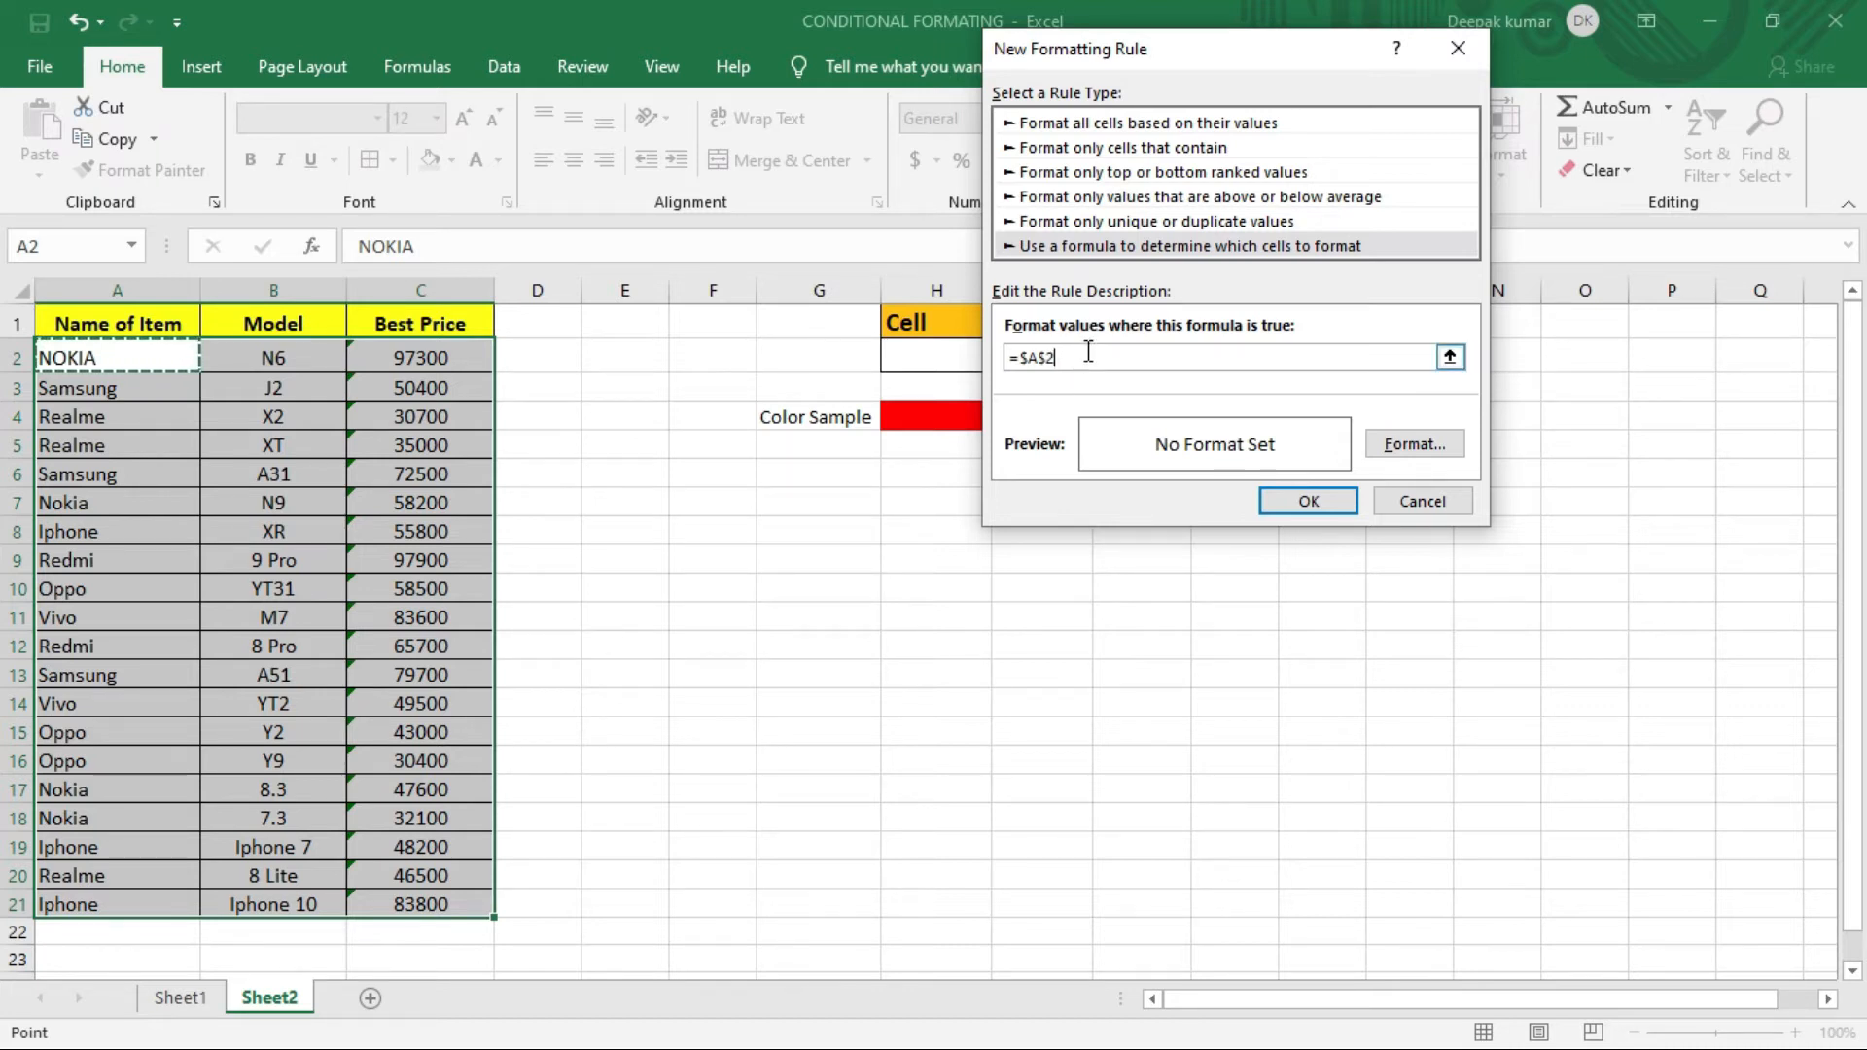
pyautogui.press('BackSpace')
pyautogui.press('BackSpace')
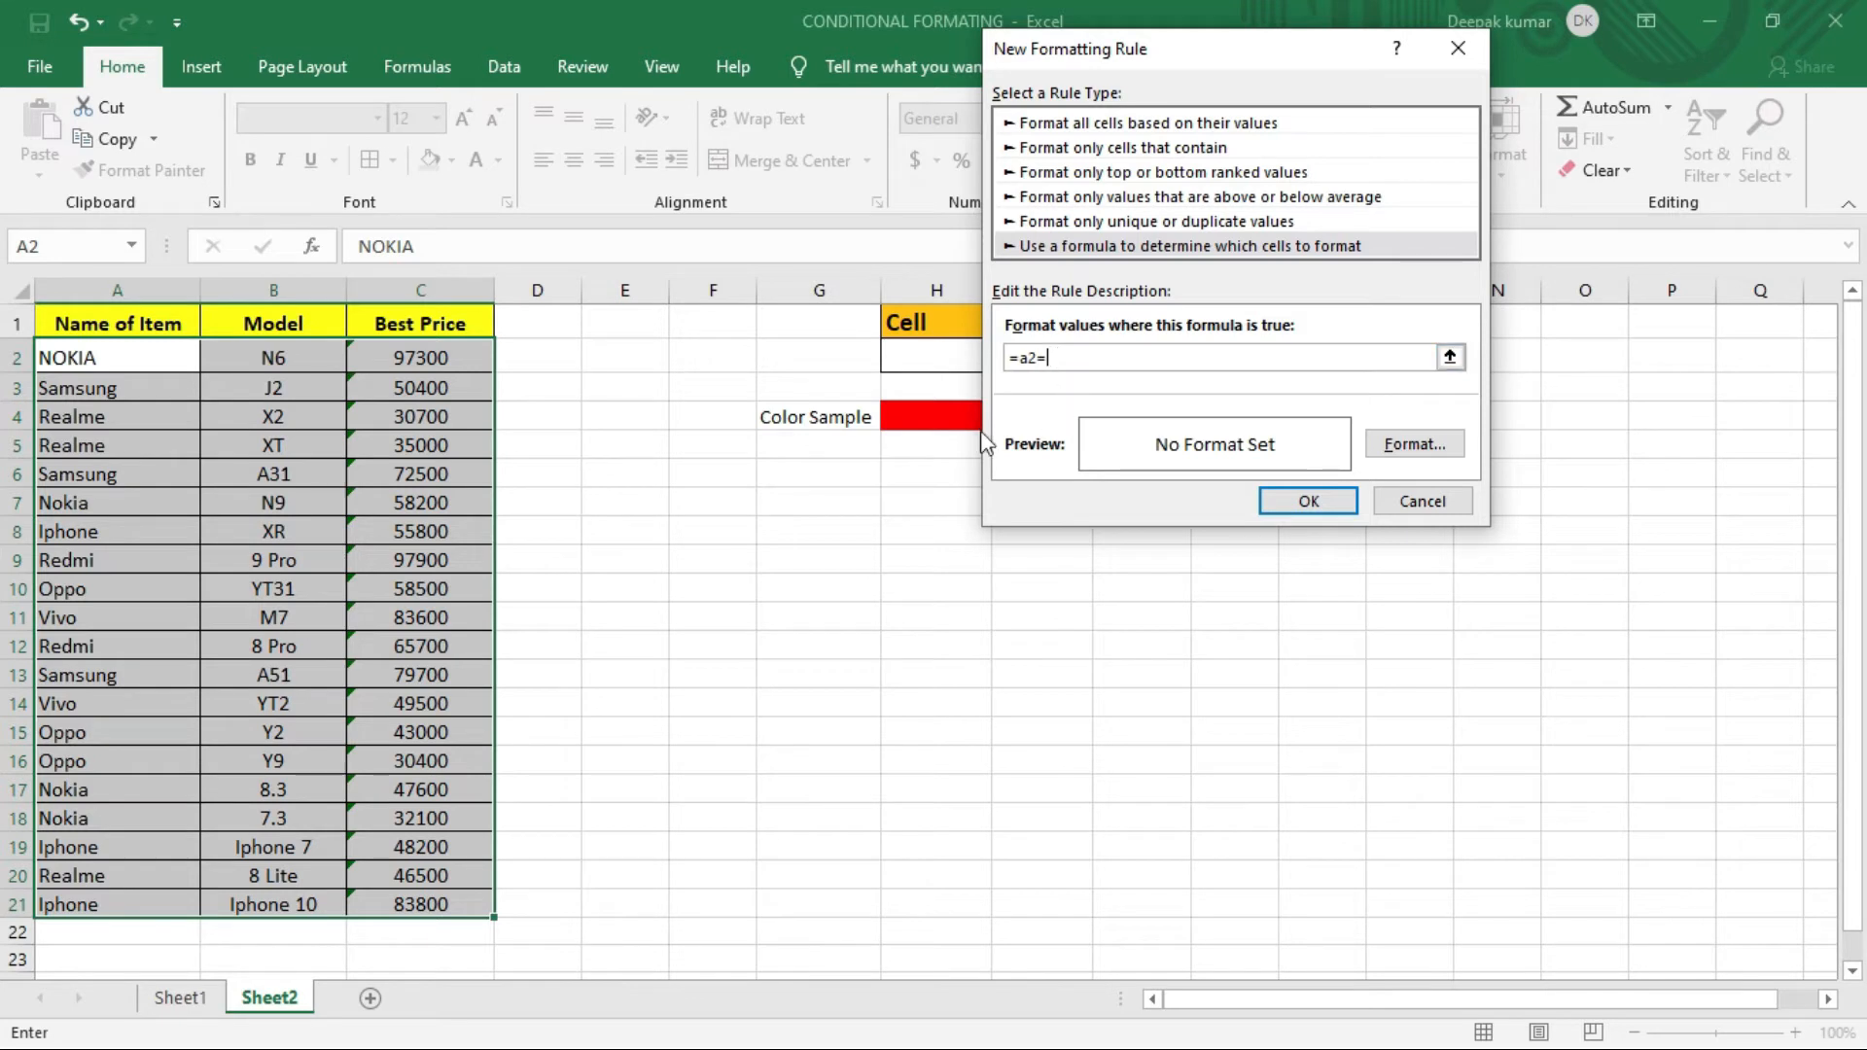
pyautogui.moveTo(1079, 59); pyautogui.dragTo(1180, 118)
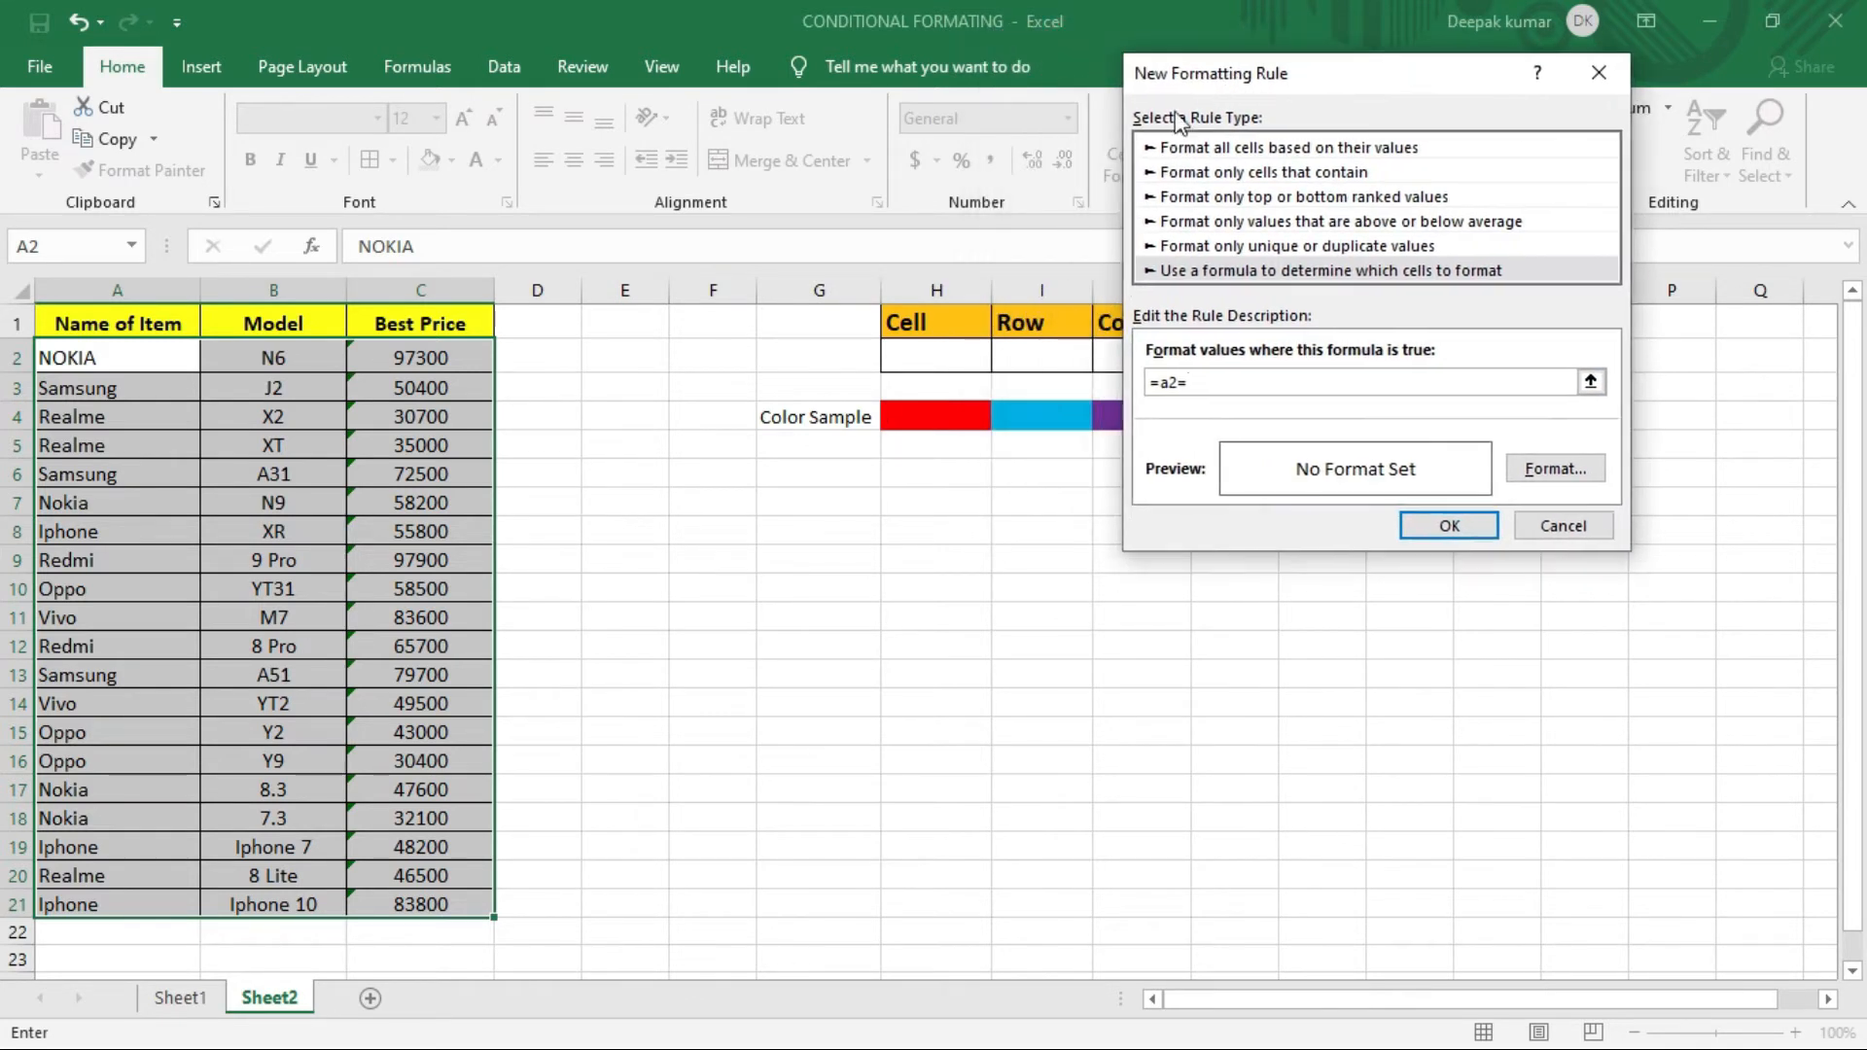
pyautogui.click(927, 355)
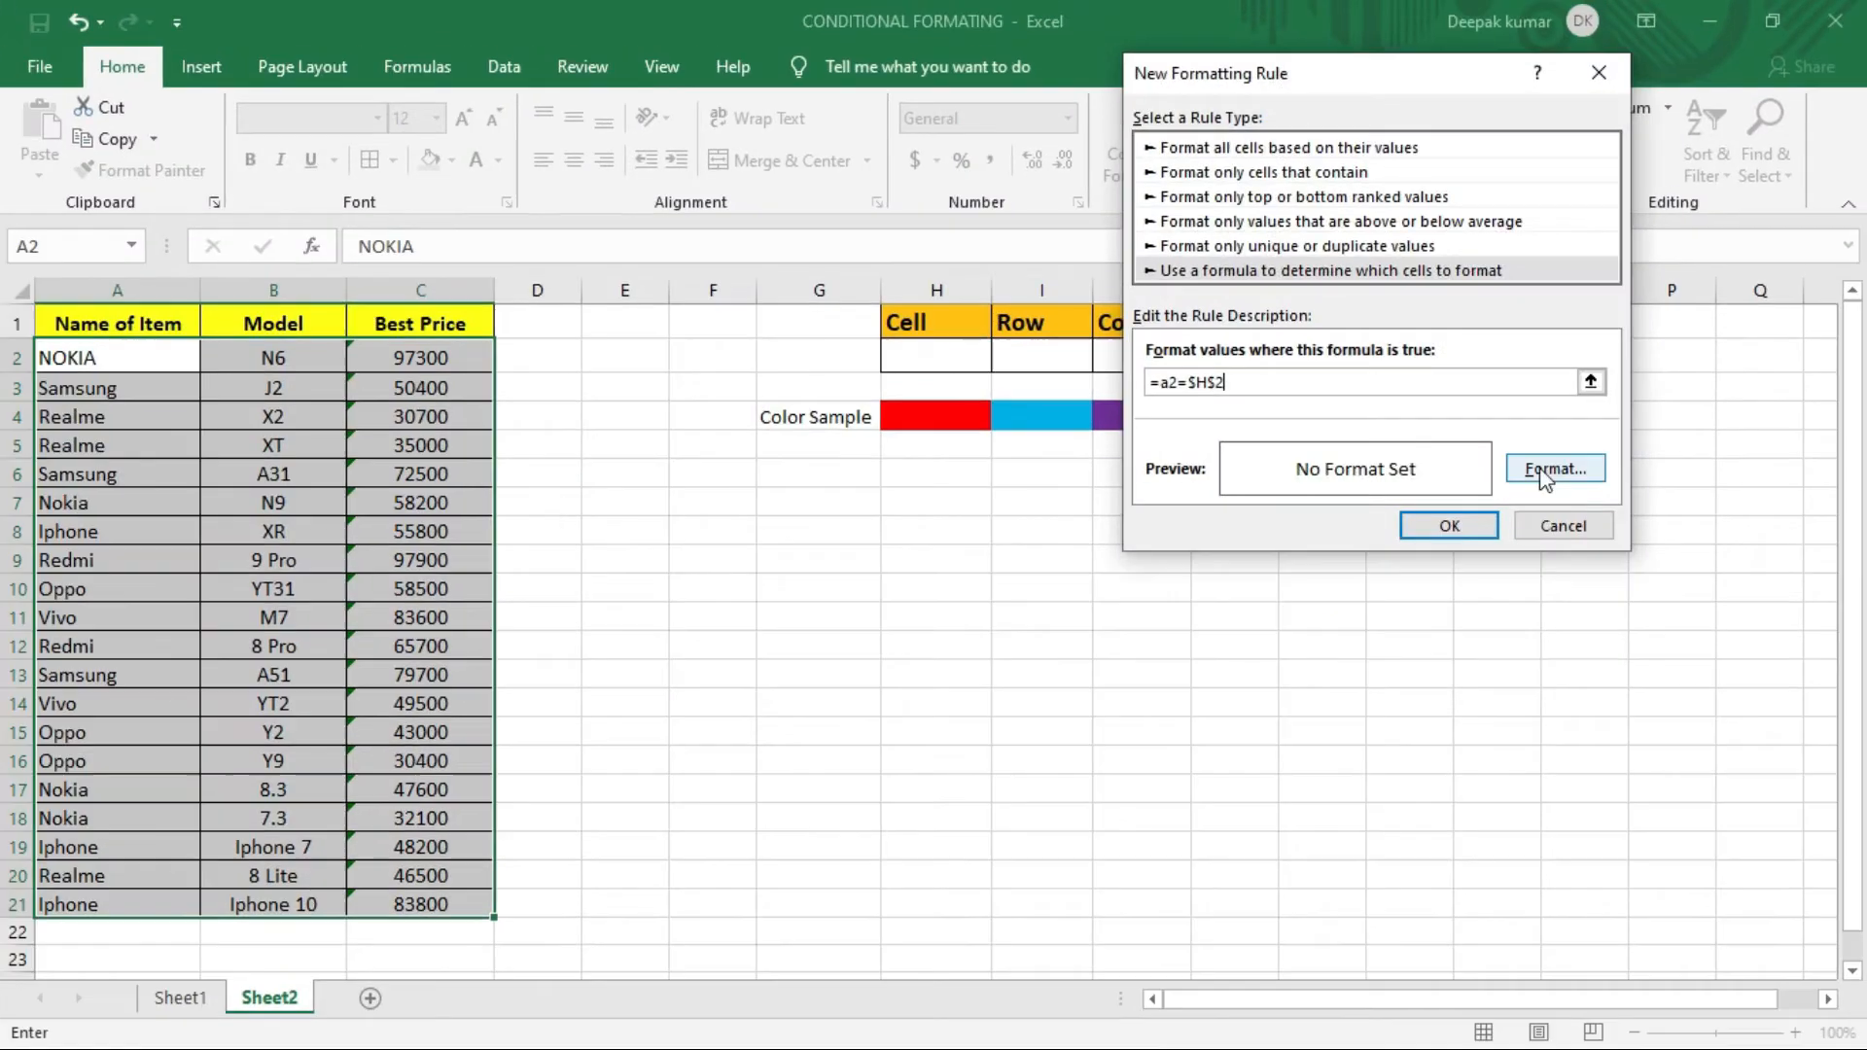
# Step: Give the rule a standard red fill, matching the Cell color sample, and apply it to the table data
pyautogui.click(1552, 467)
pyautogui.moveTo(1223, 31); pyautogui.dragTo(1318, 32)
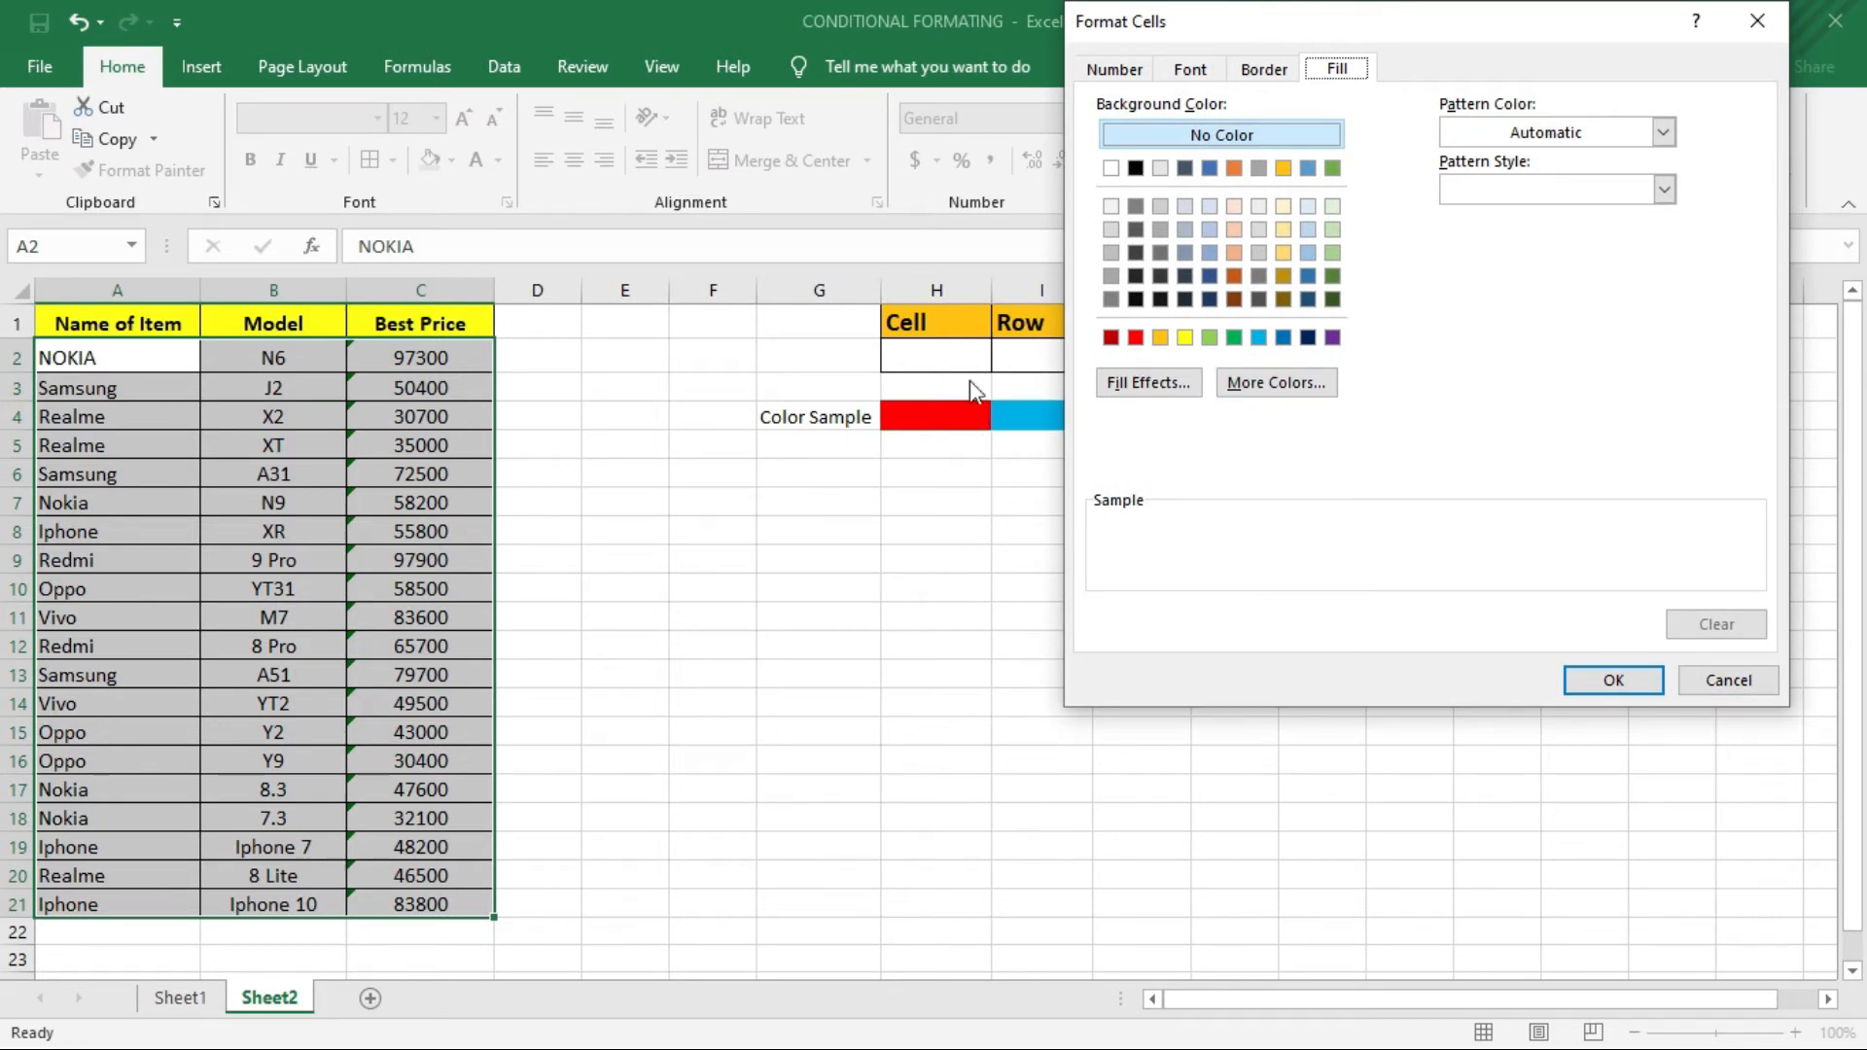
pyautogui.click(1136, 338)
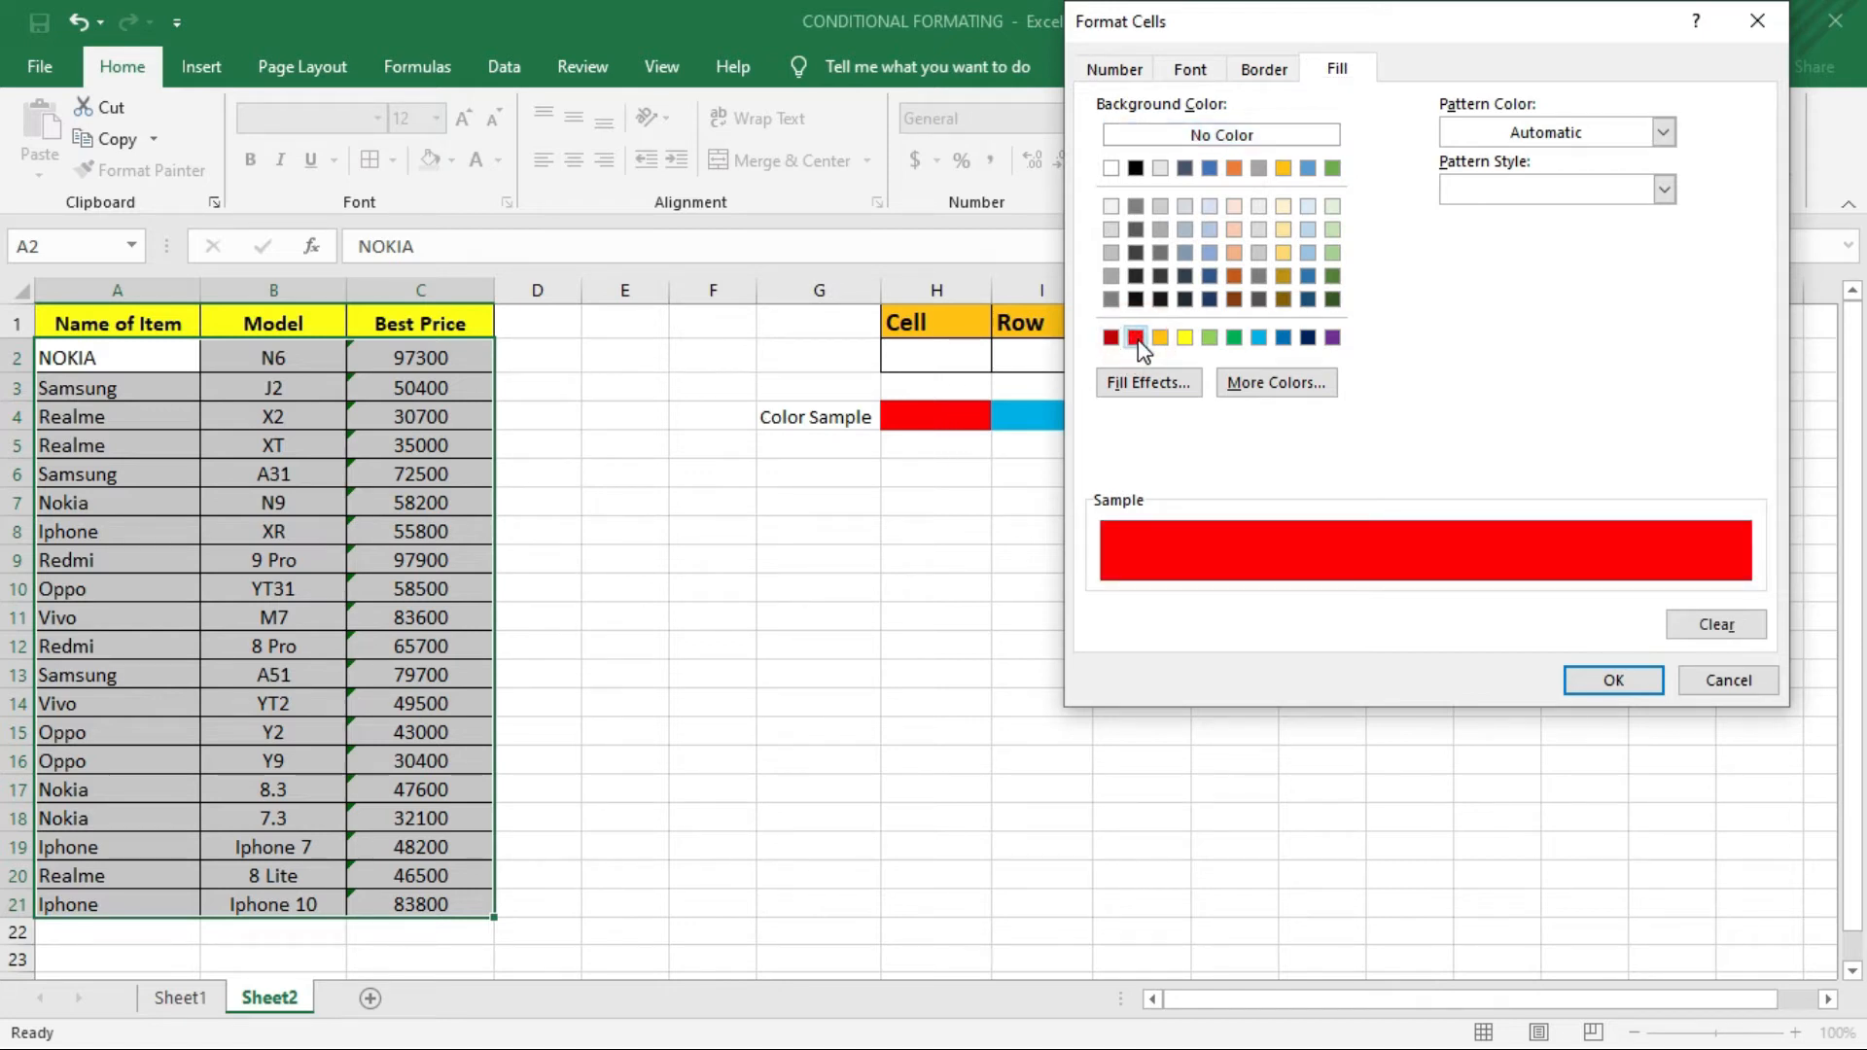
pyautogui.click(1606, 683)
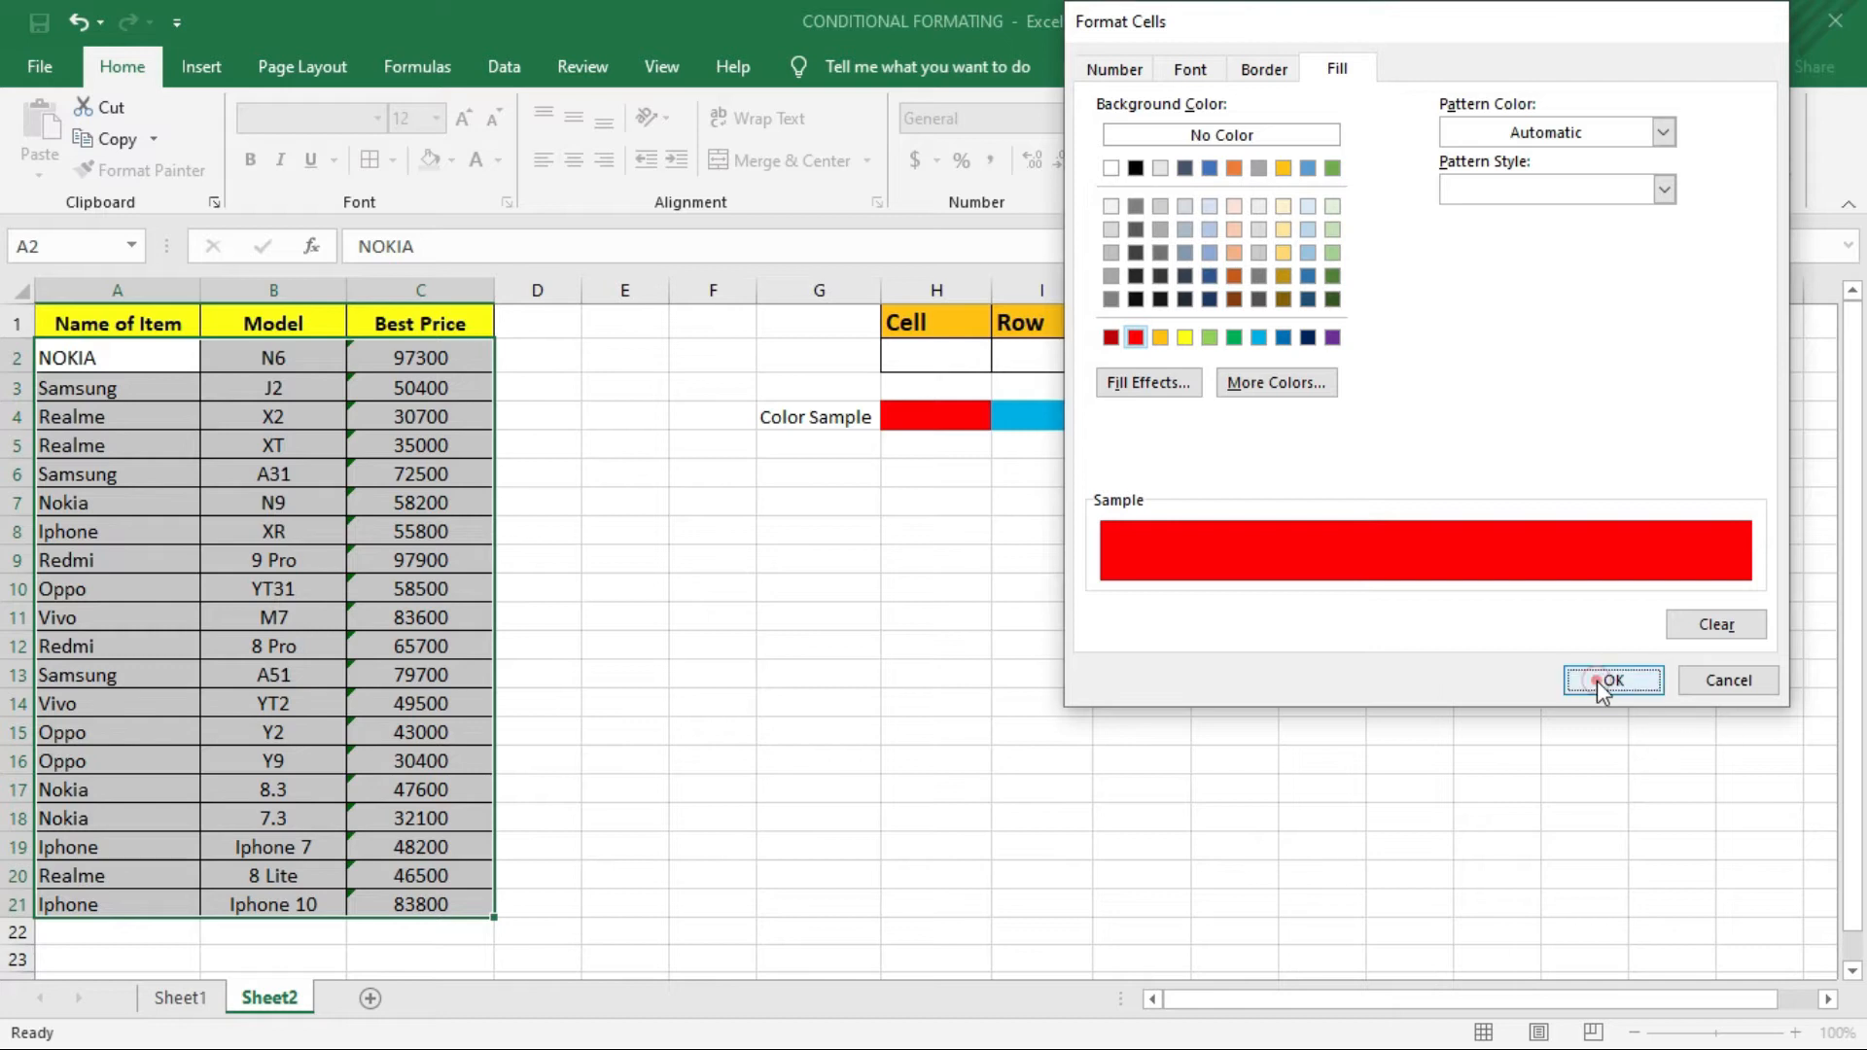
pyautogui.click(1449, 526)
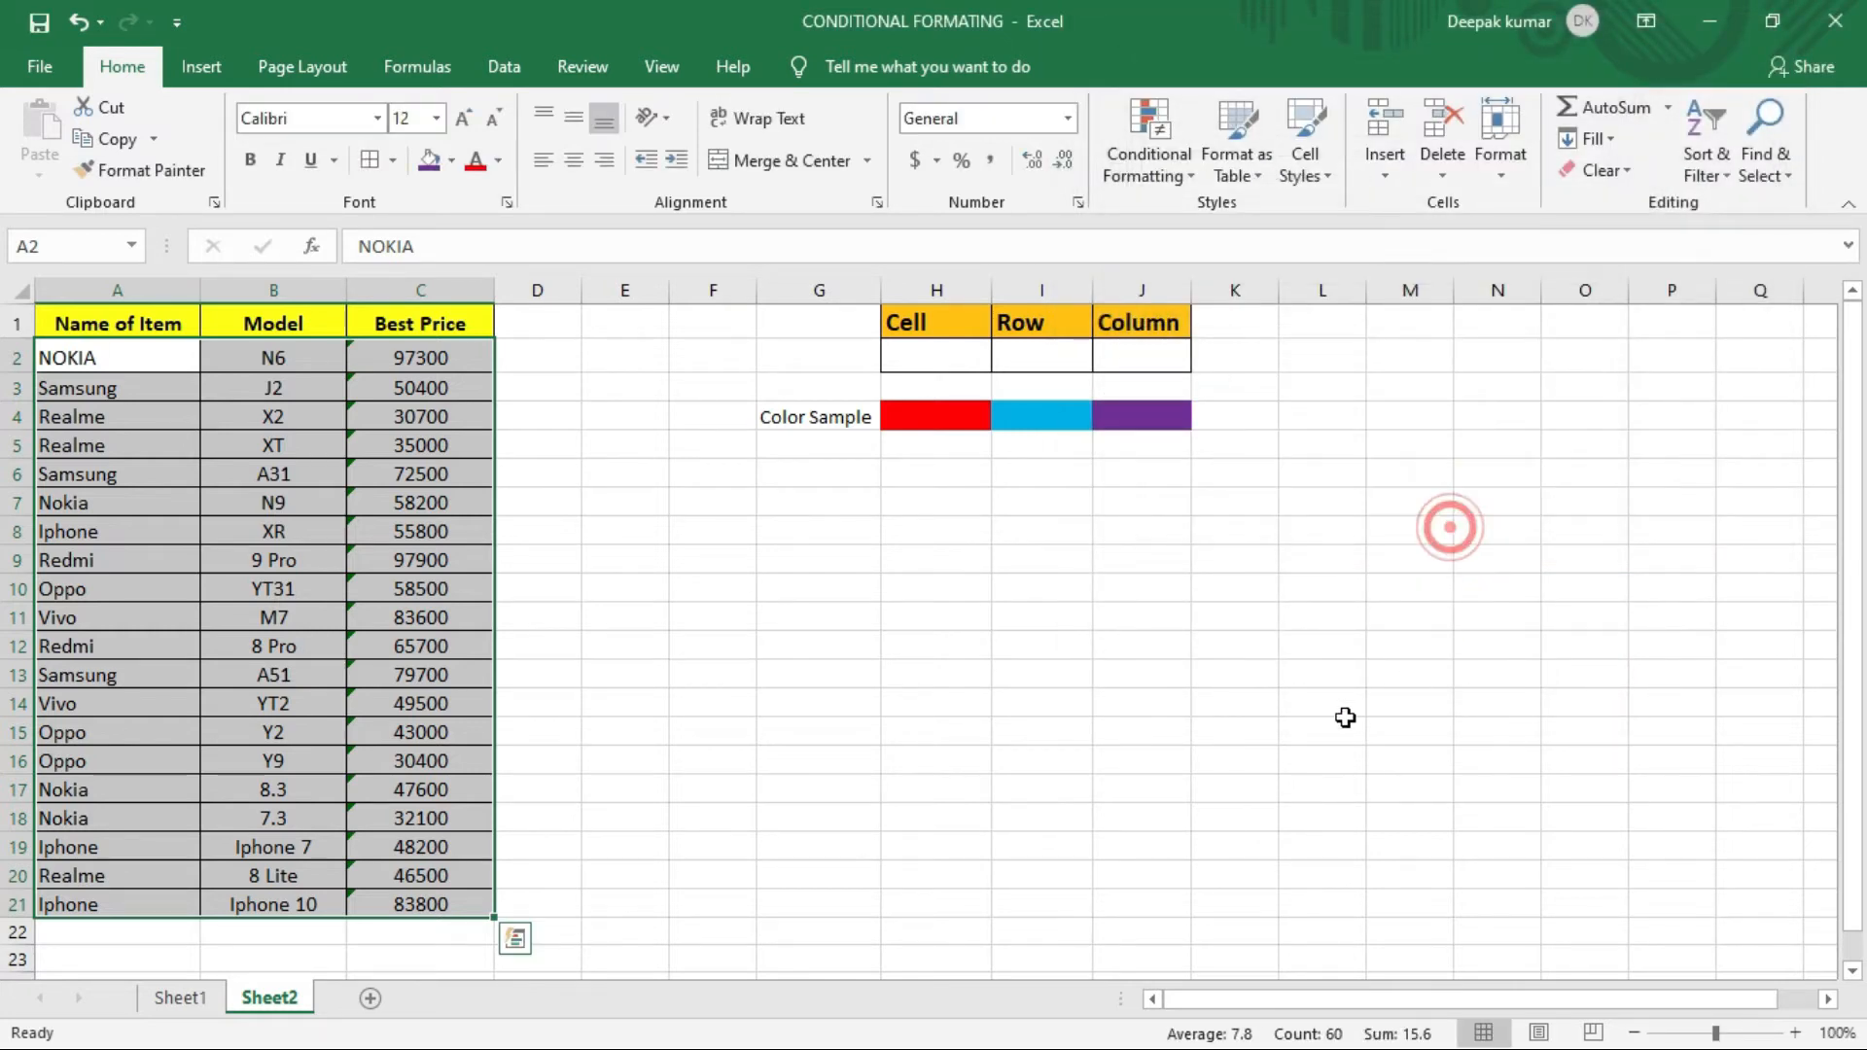
# Step: Test the cell highlighting rule by entering NOKIA in cell H2 under Cell
pyautogui.click(1088, 593)
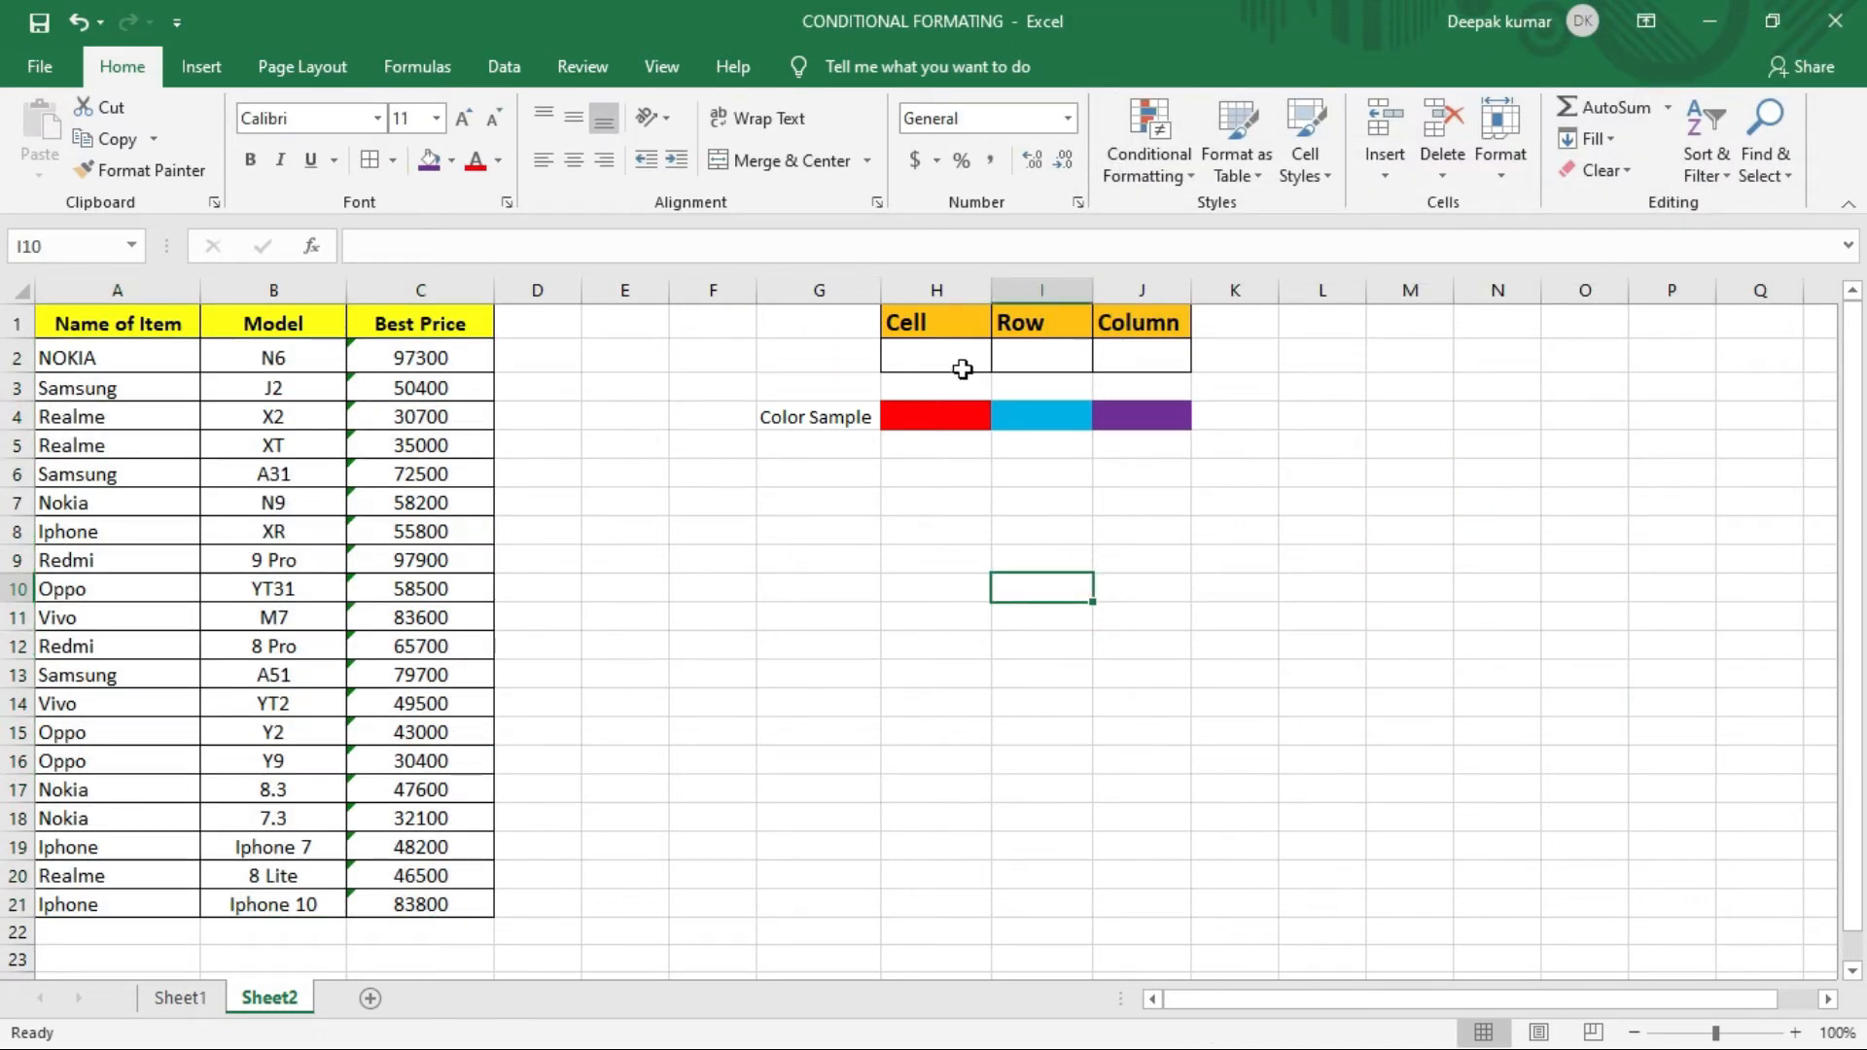
pyautogui.click(933, 350)
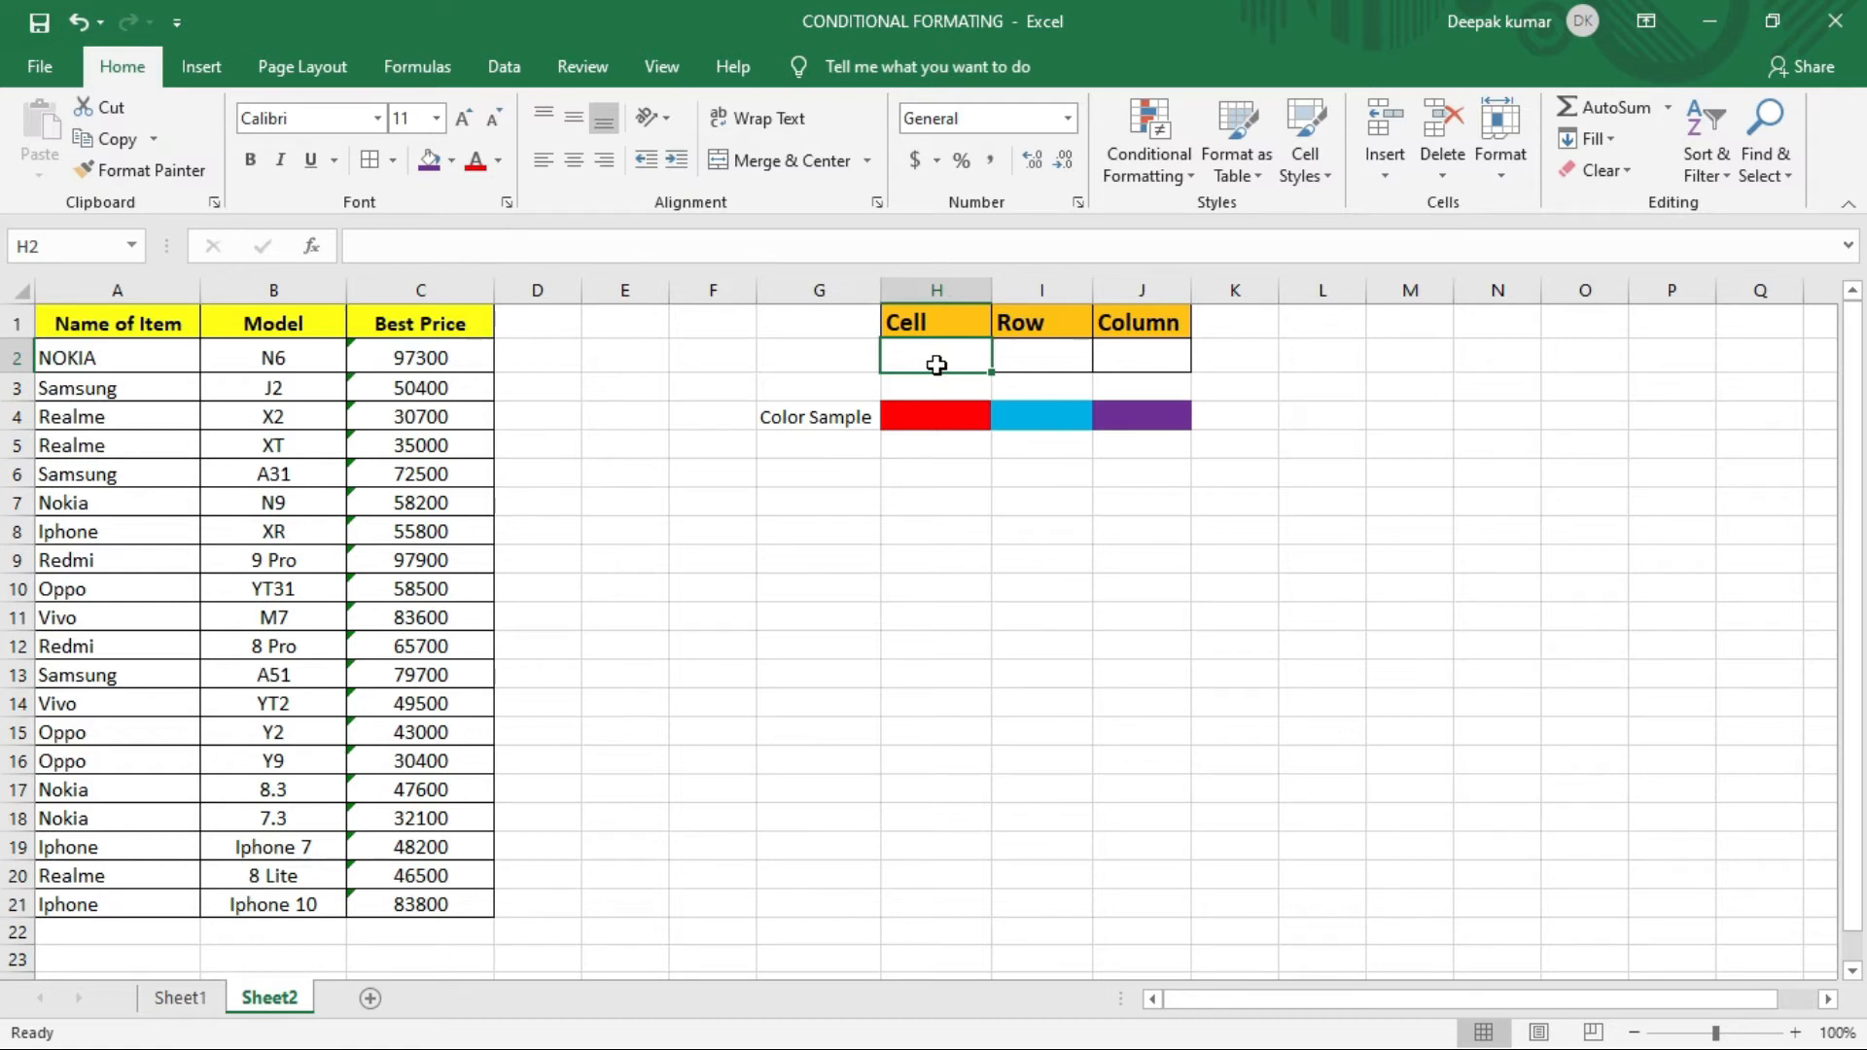
pyautogui.write('NOKIA')
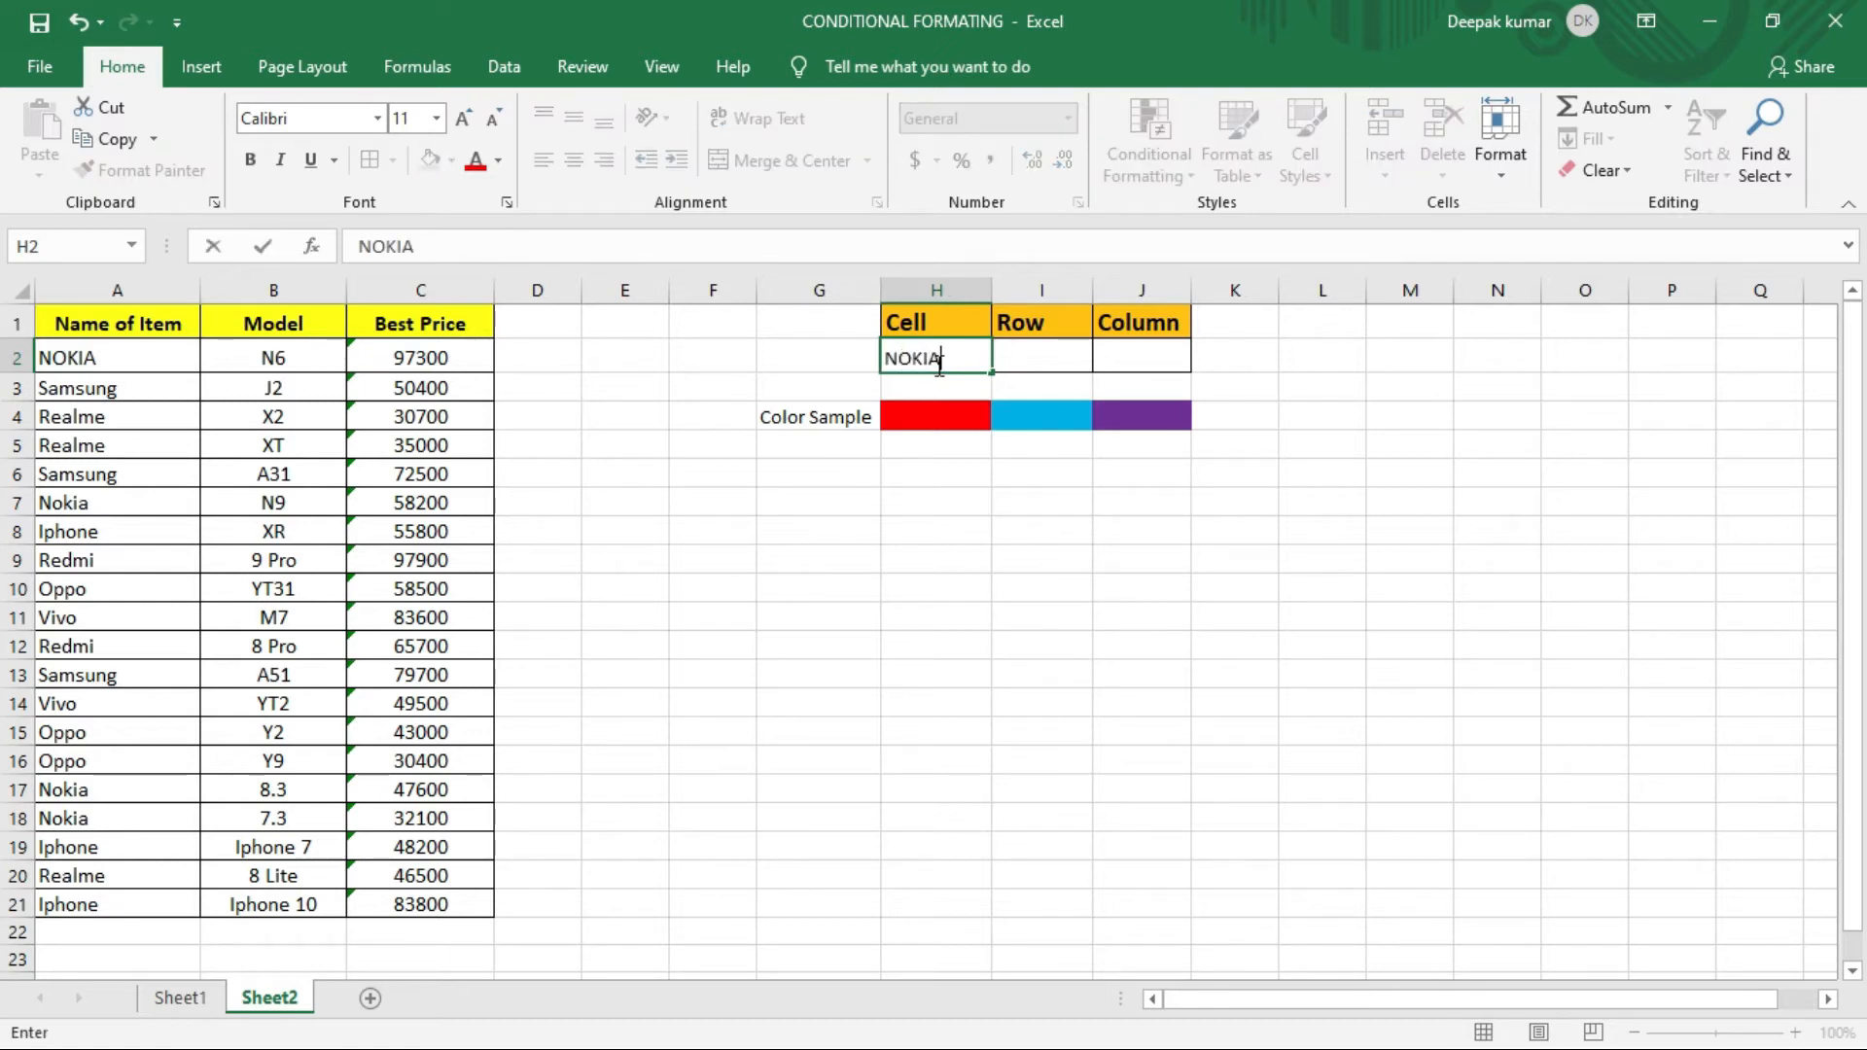
pyautogui.press('Return')
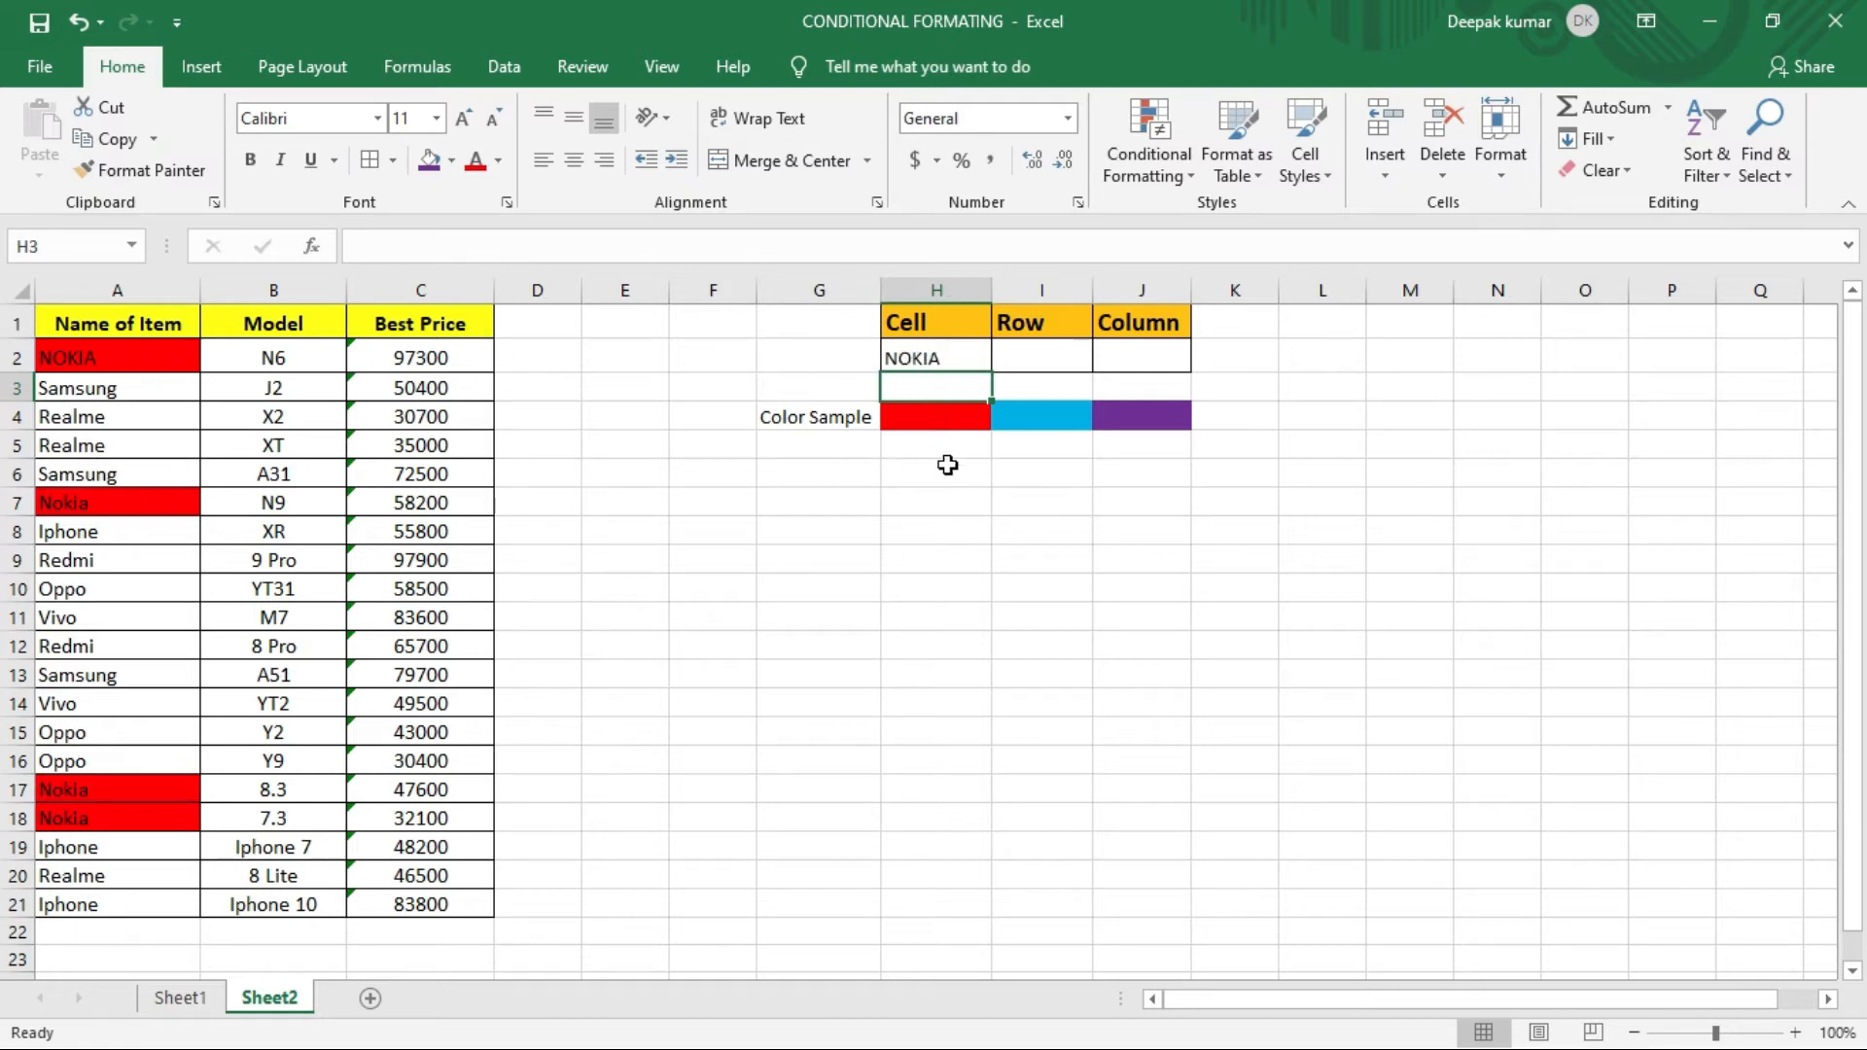
pyautogui.click(931, 418)
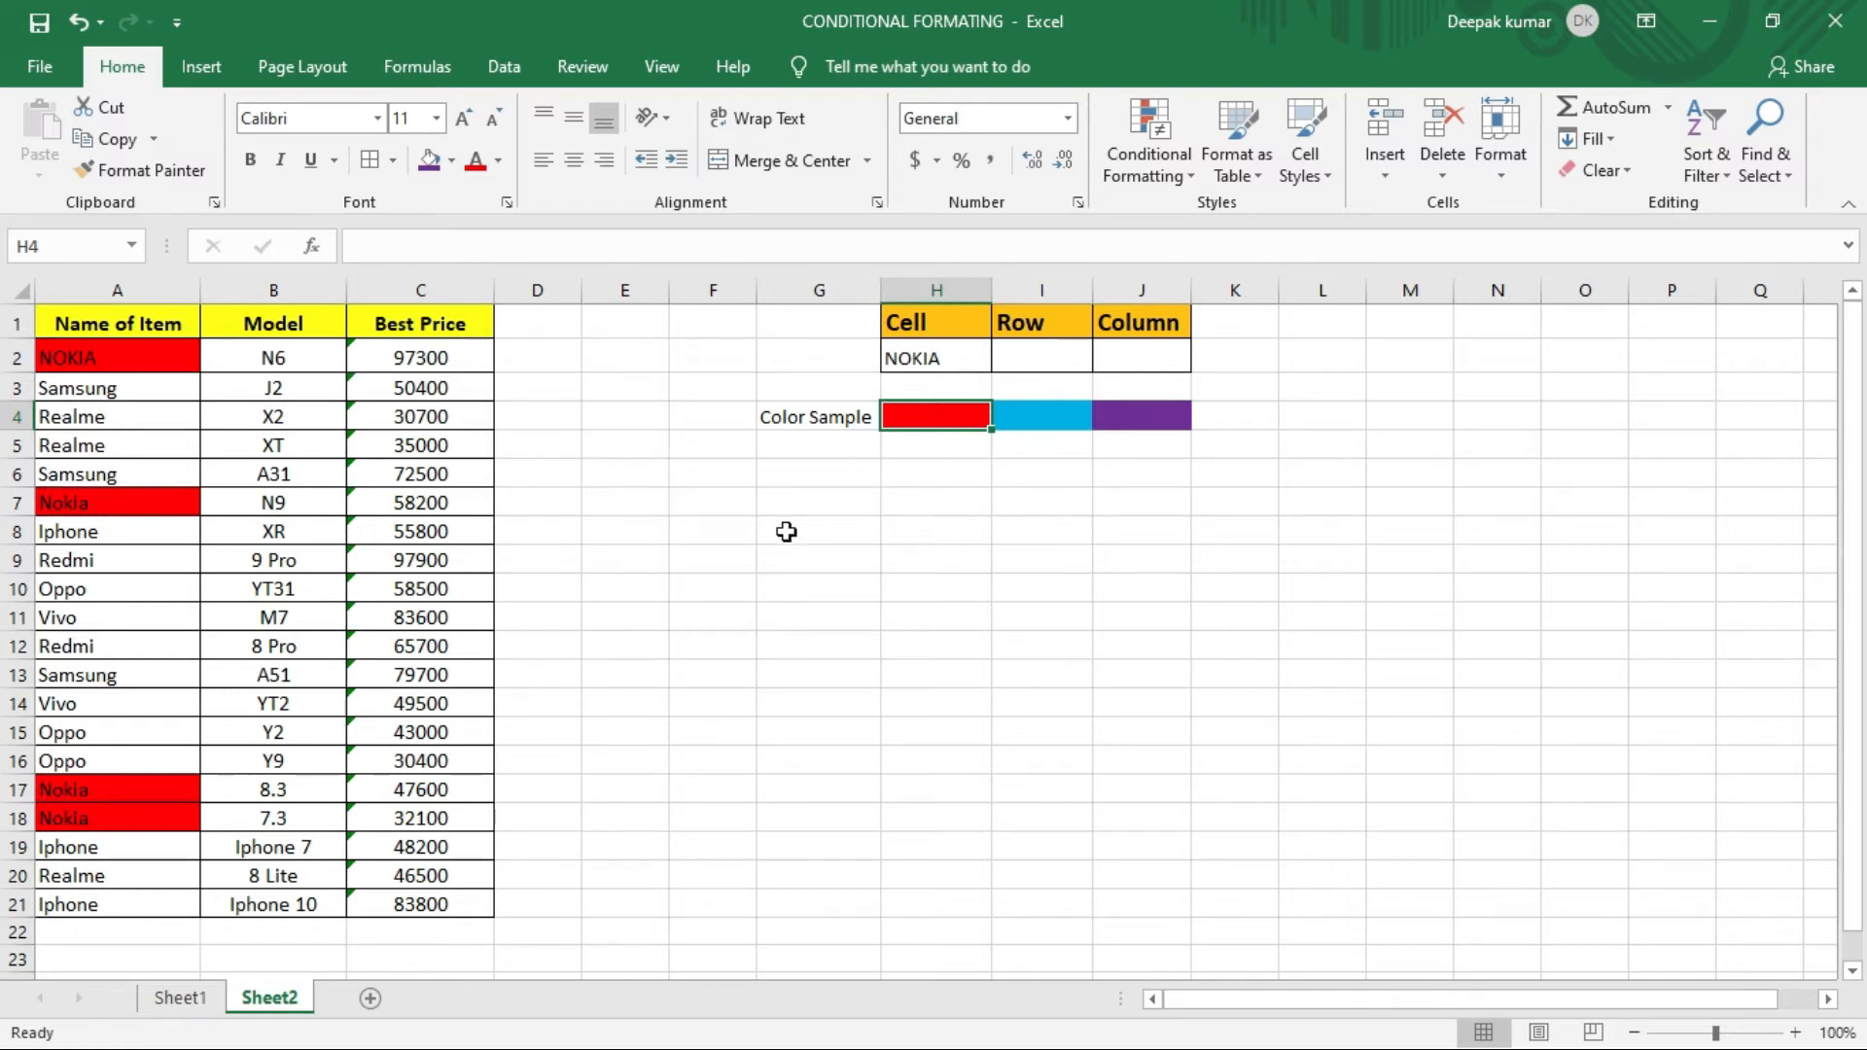
pyautogui.click(957, 357)
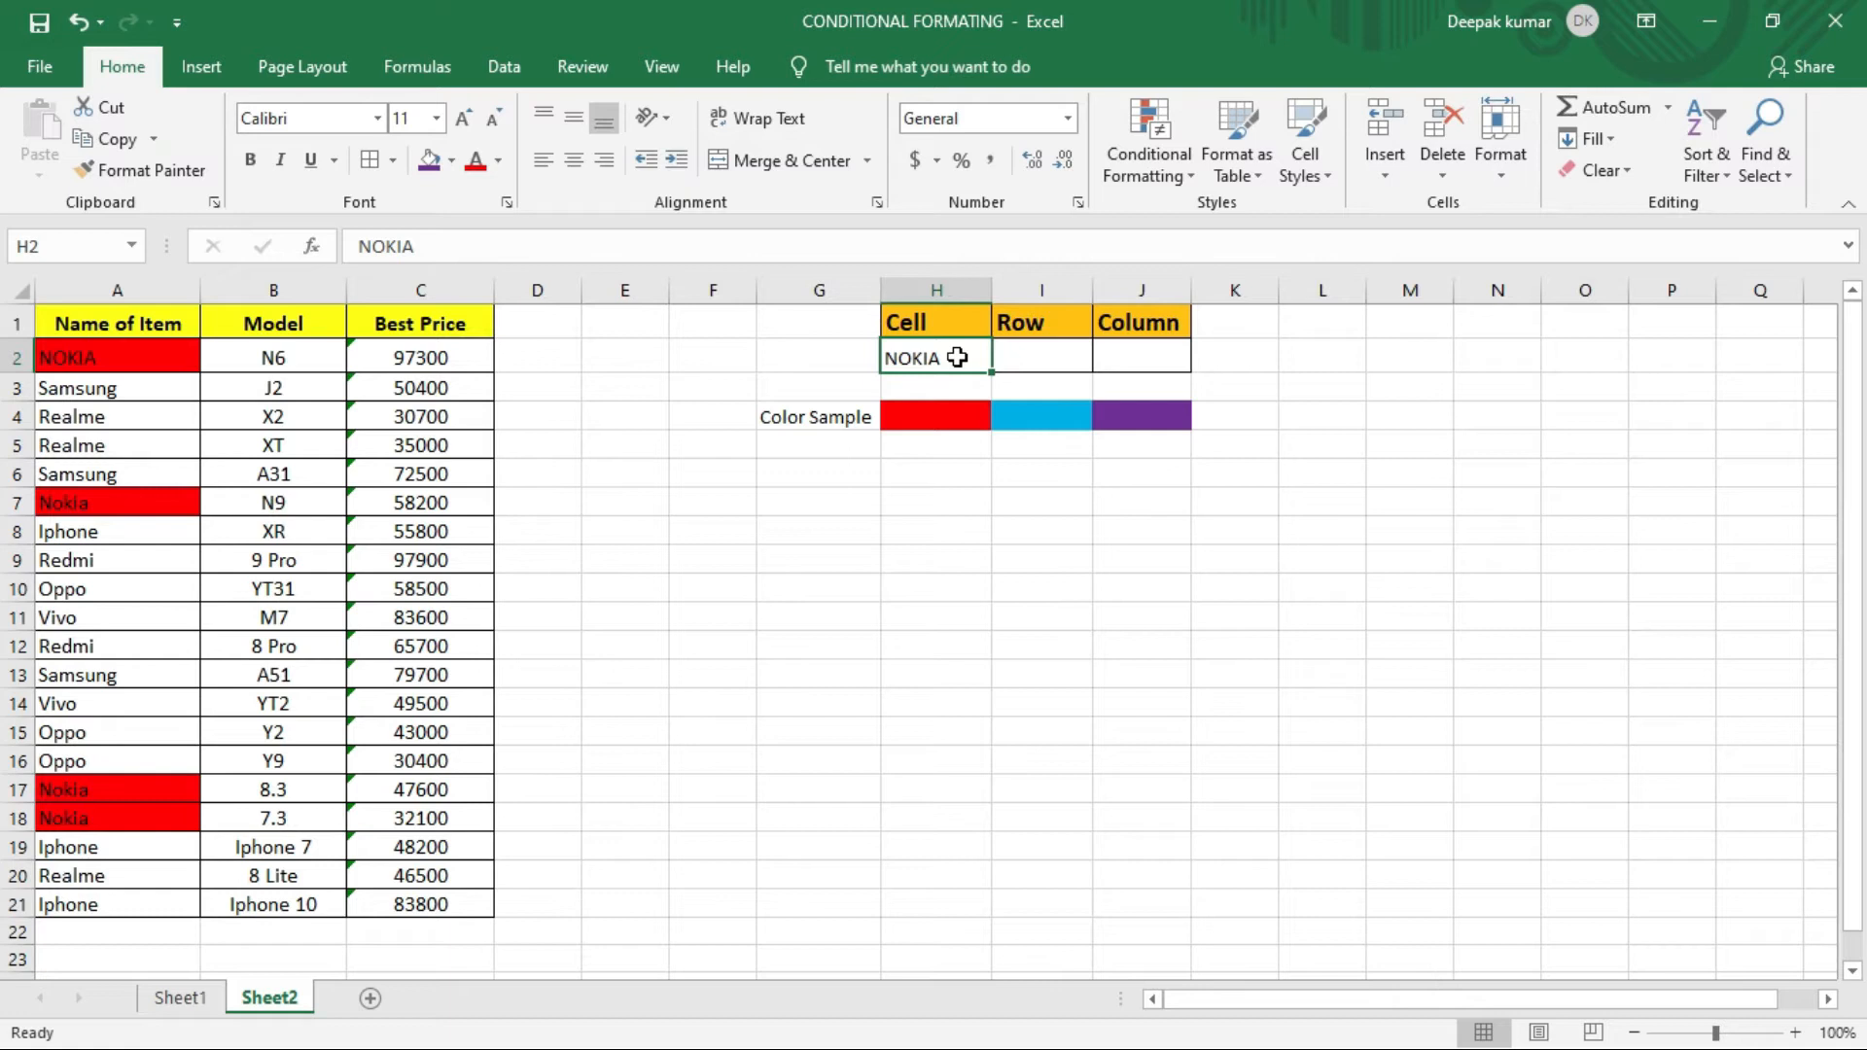
# Step: Test the cell highlighting rule by entering SAMSUNG and IPHONE in turn in cell H2 under Cell
pyautogui.write('SAMSUNG')
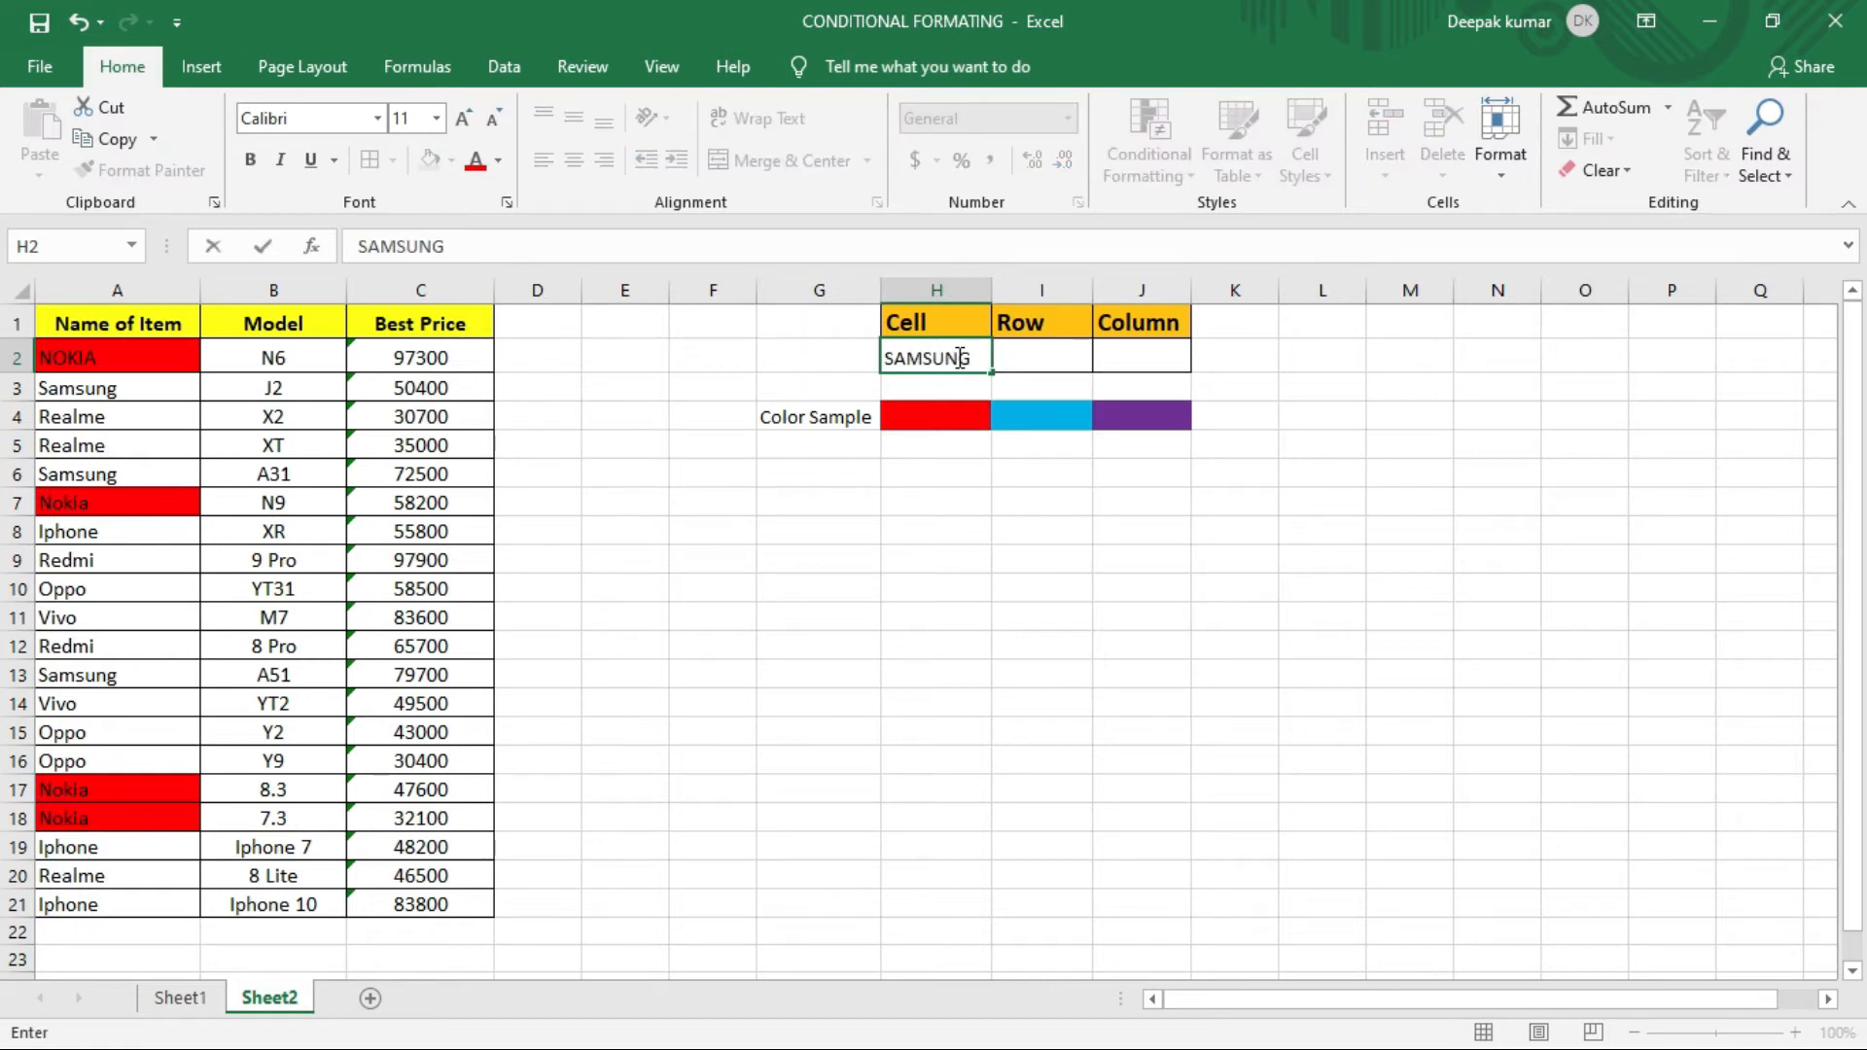
pyautogui.press('Return')
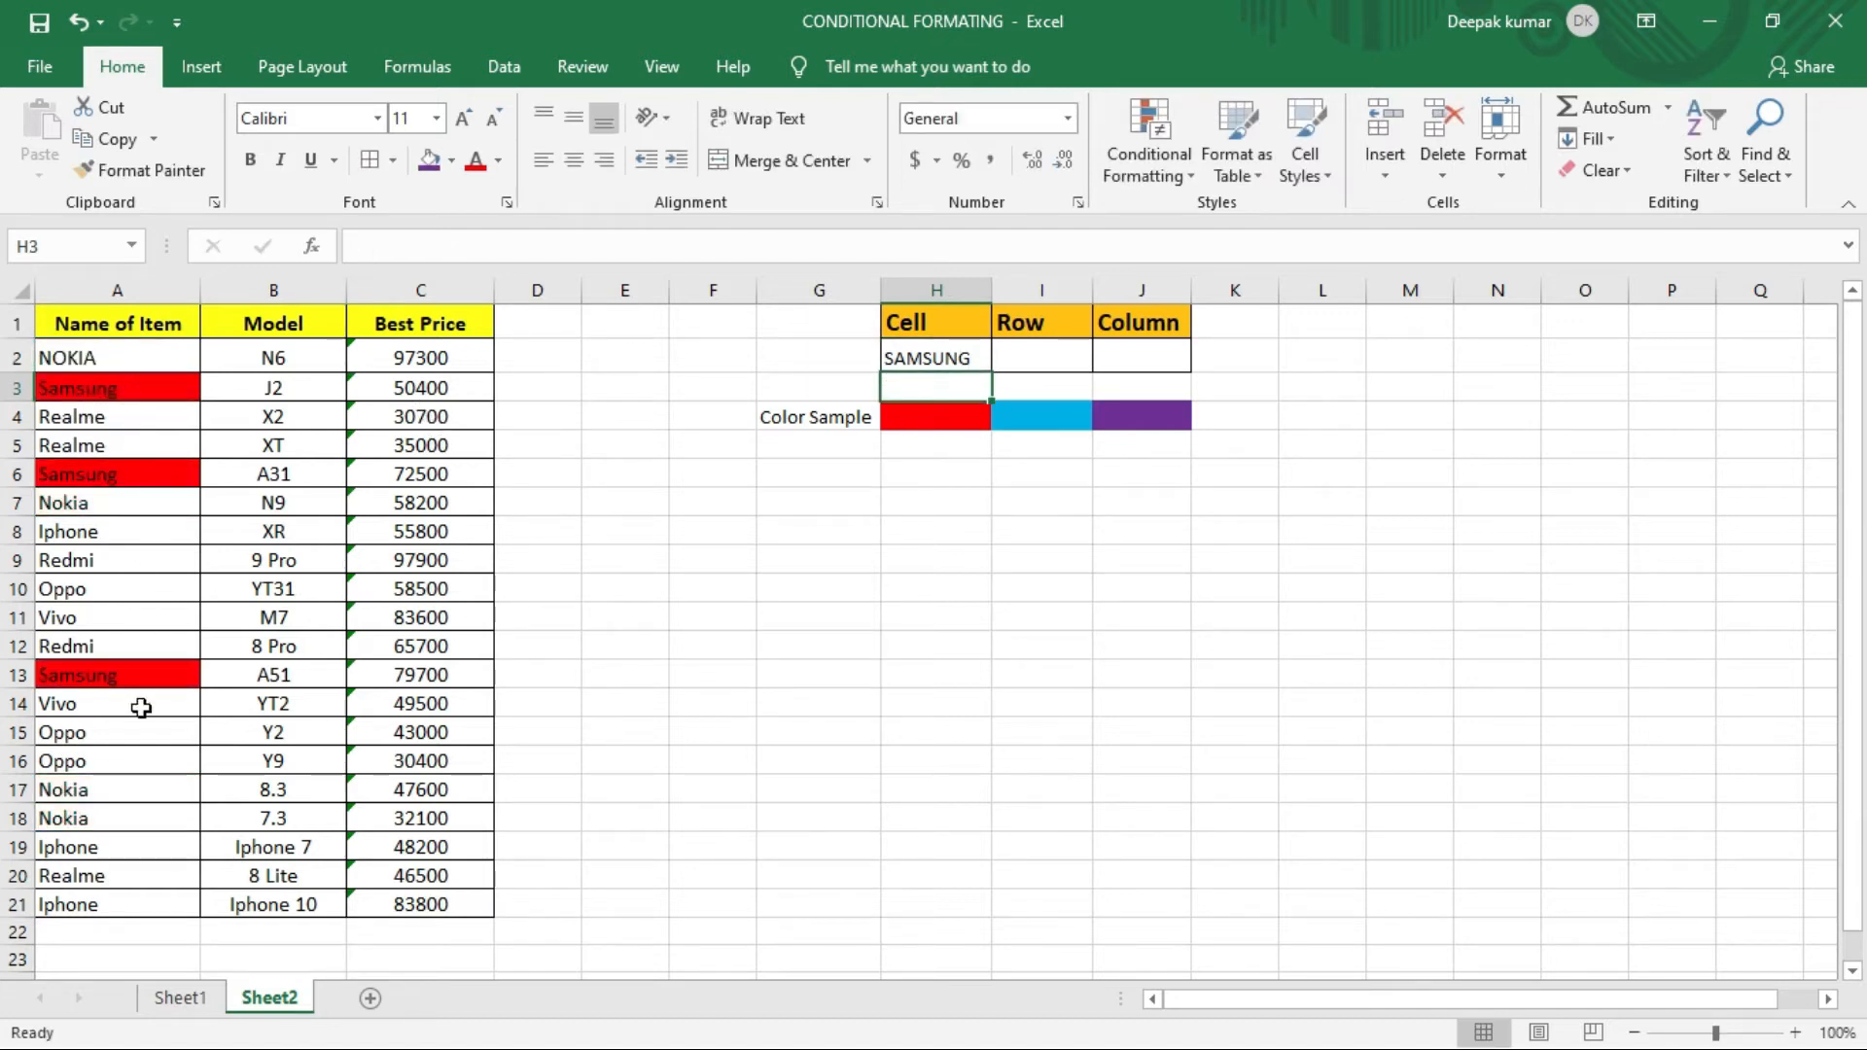
pyautogui.click(953, 359)
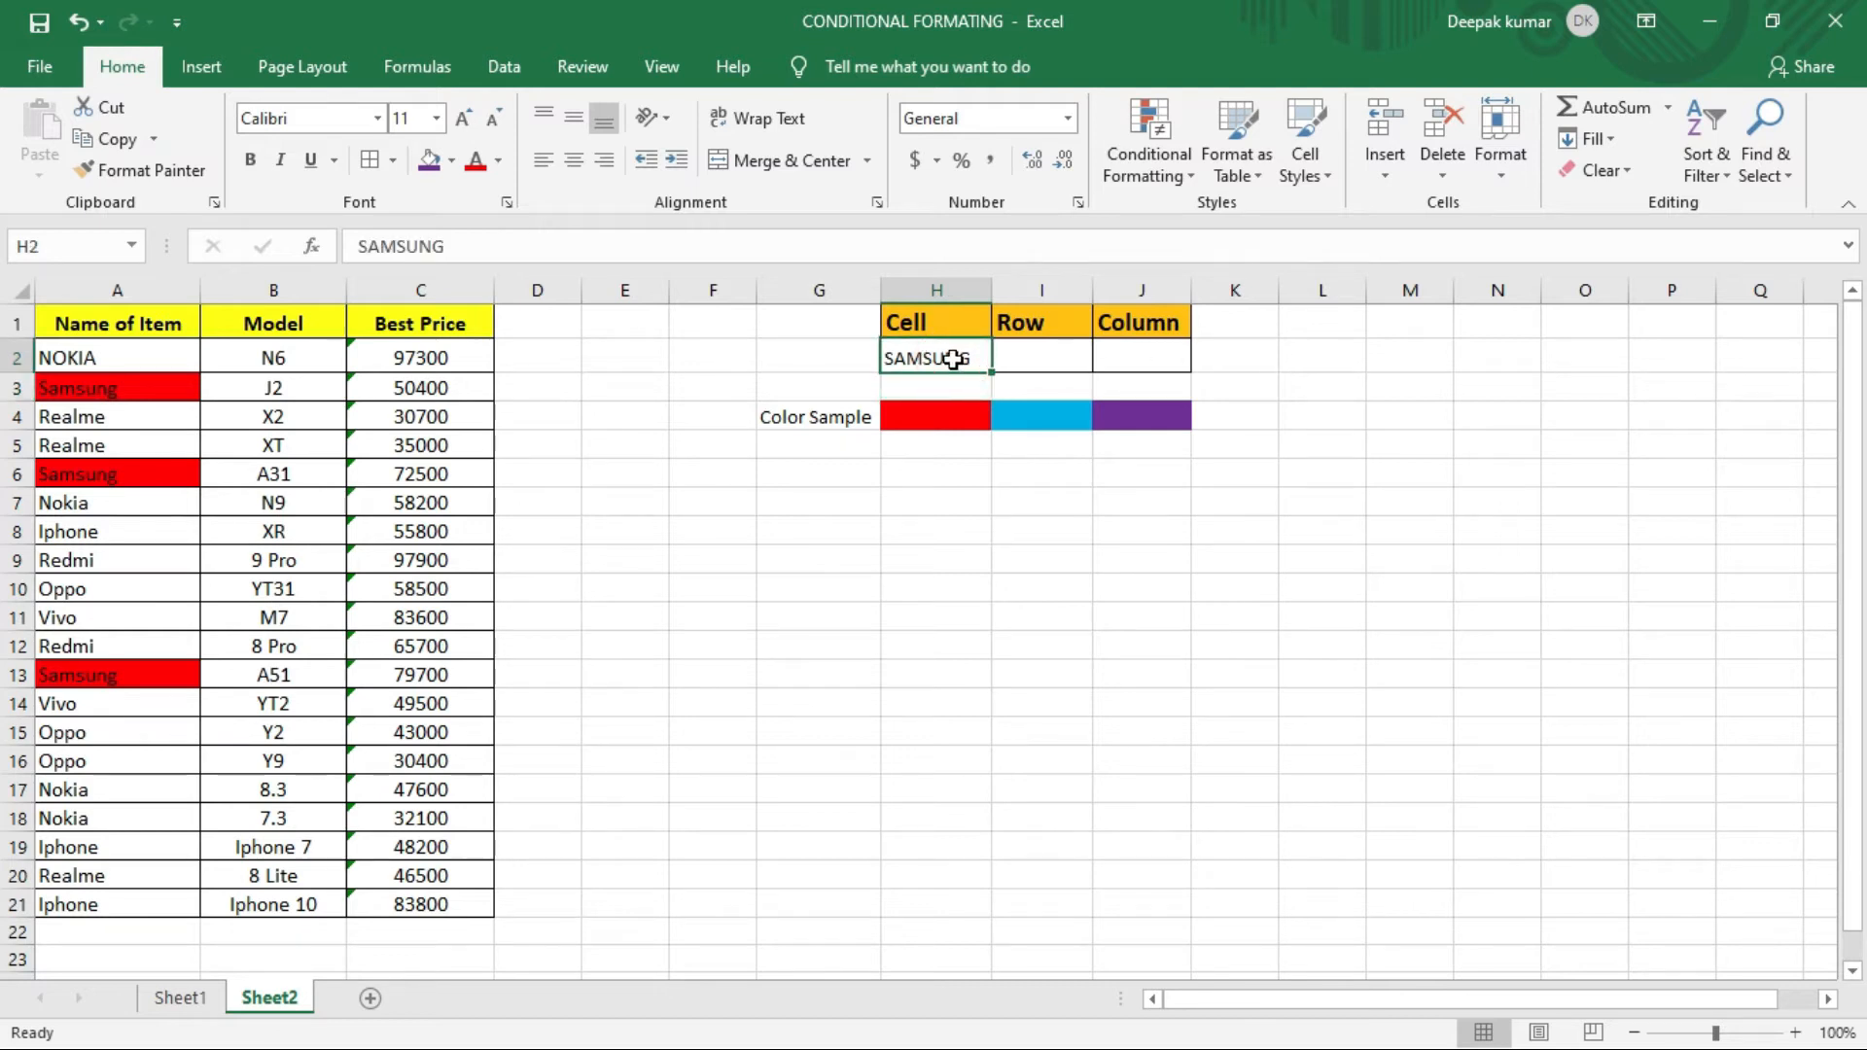
pyautogui.write('IPHONE')
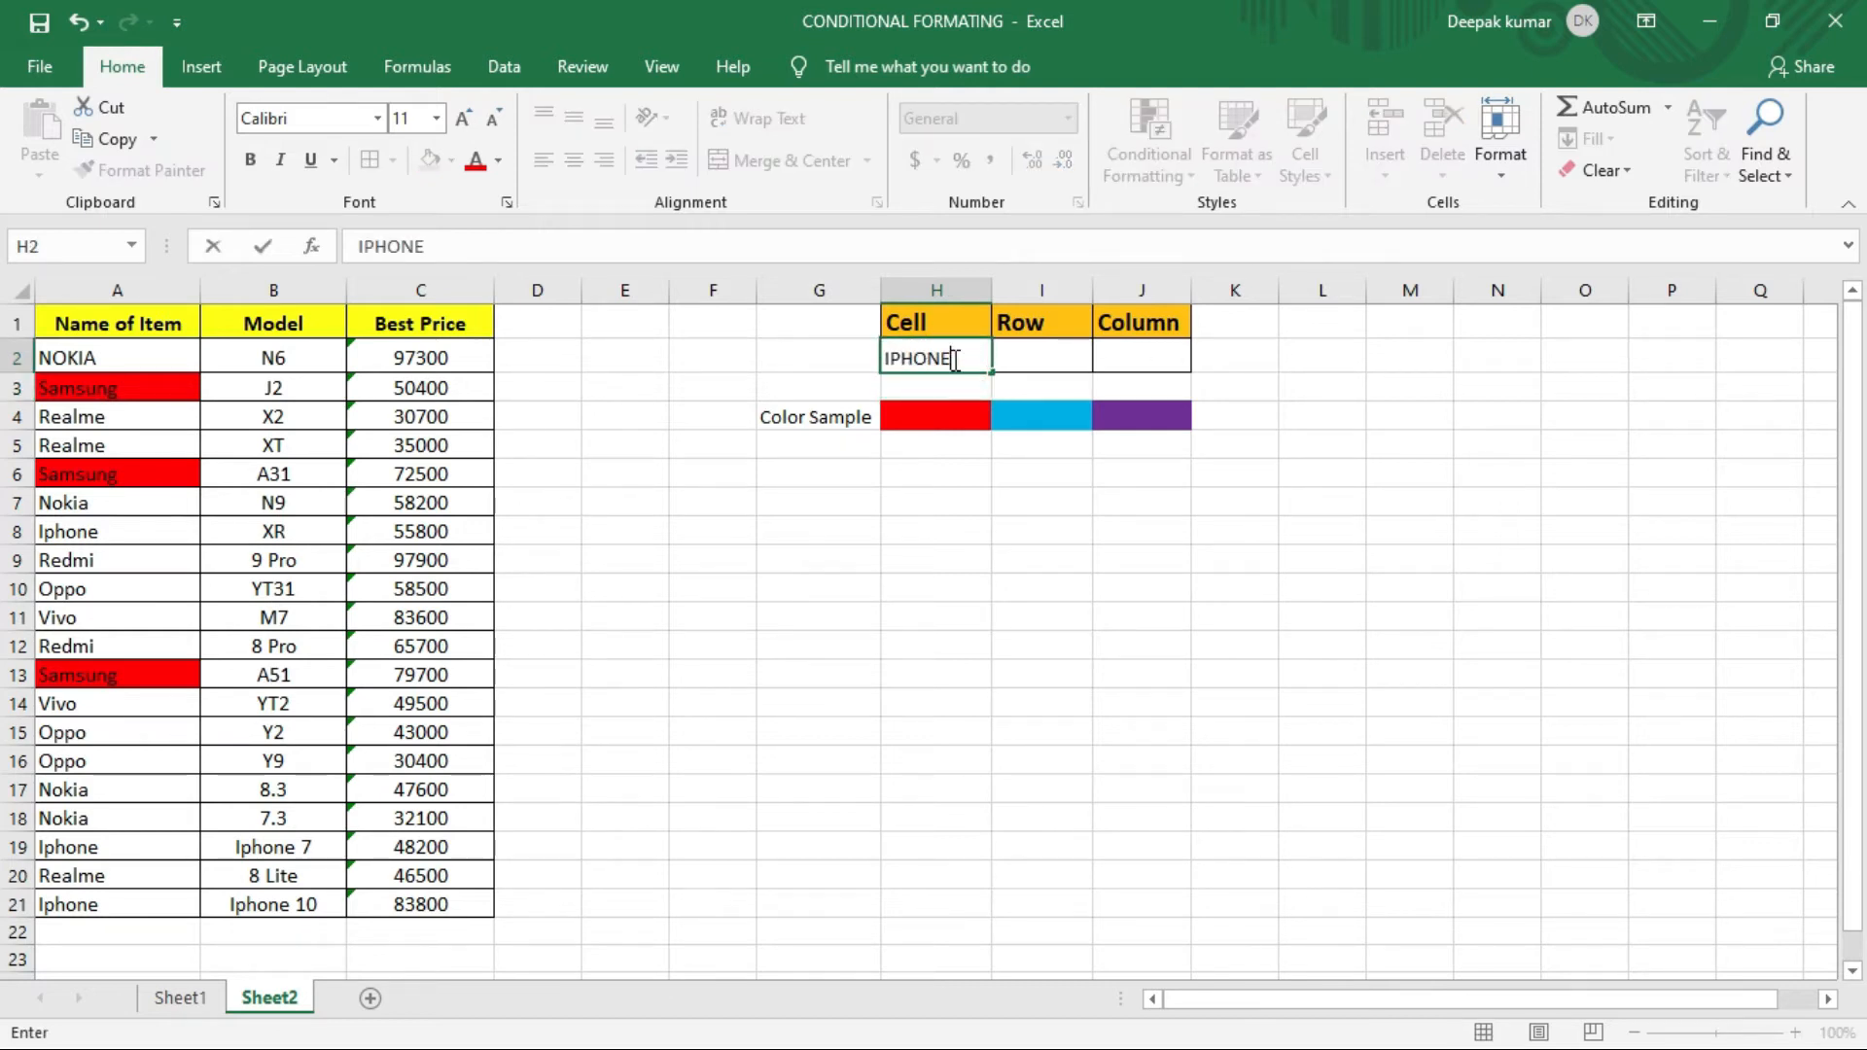
pyautogui.press('Return')
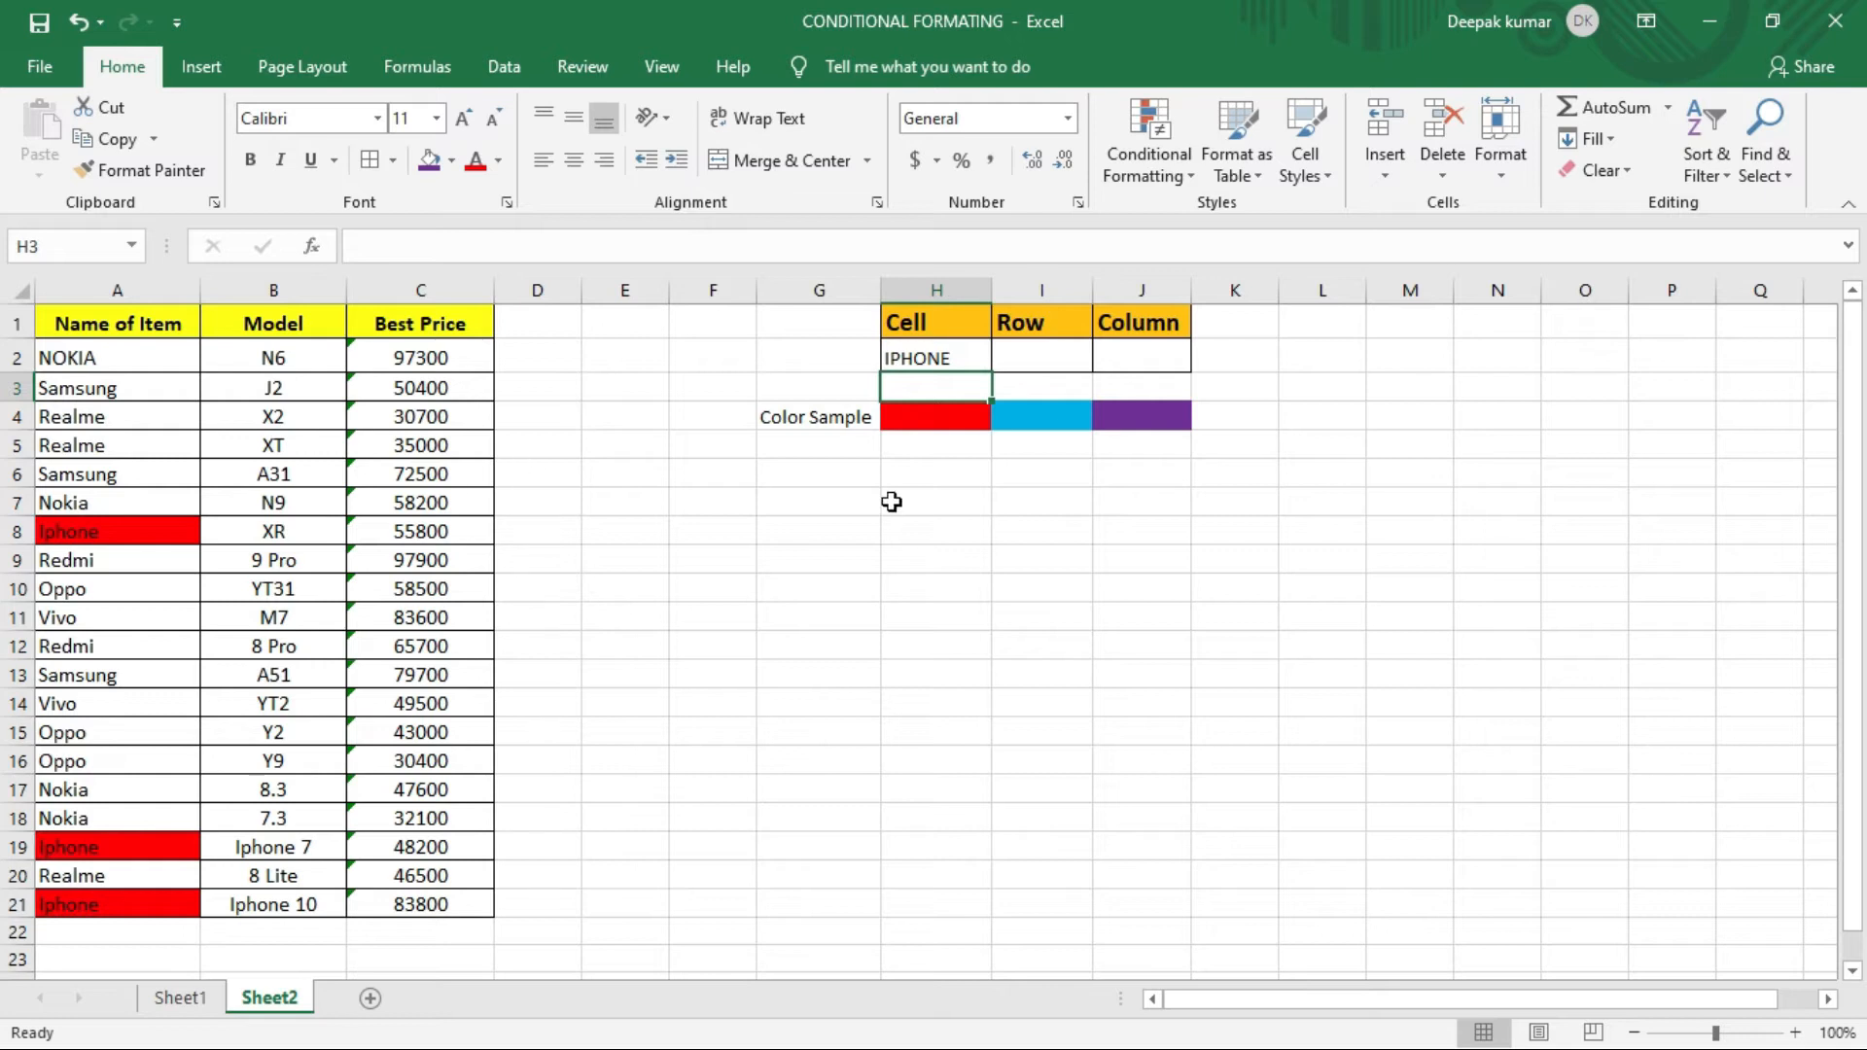
# Step: Test the cell highlighting rule with REALME in cell H2 under Cell, and clear the cell
pyautogui.click(913, 366)
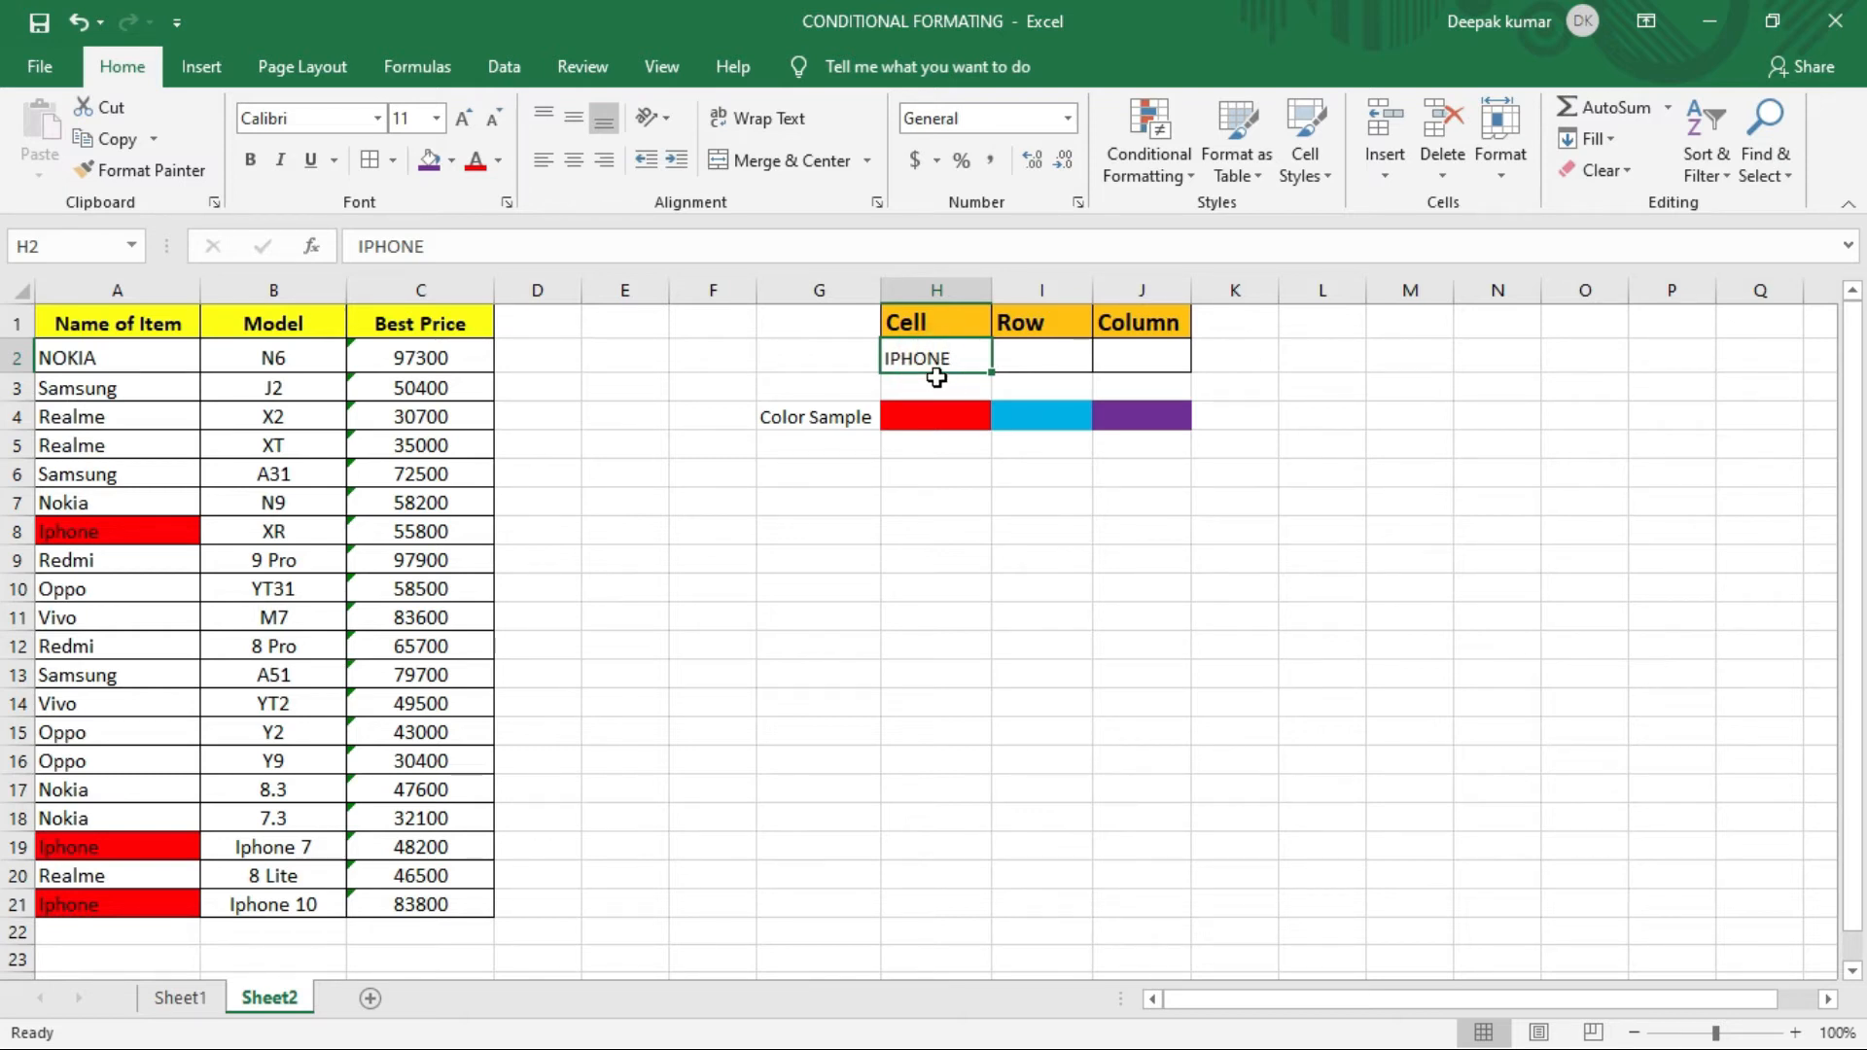
pyautogui.press('Delete')
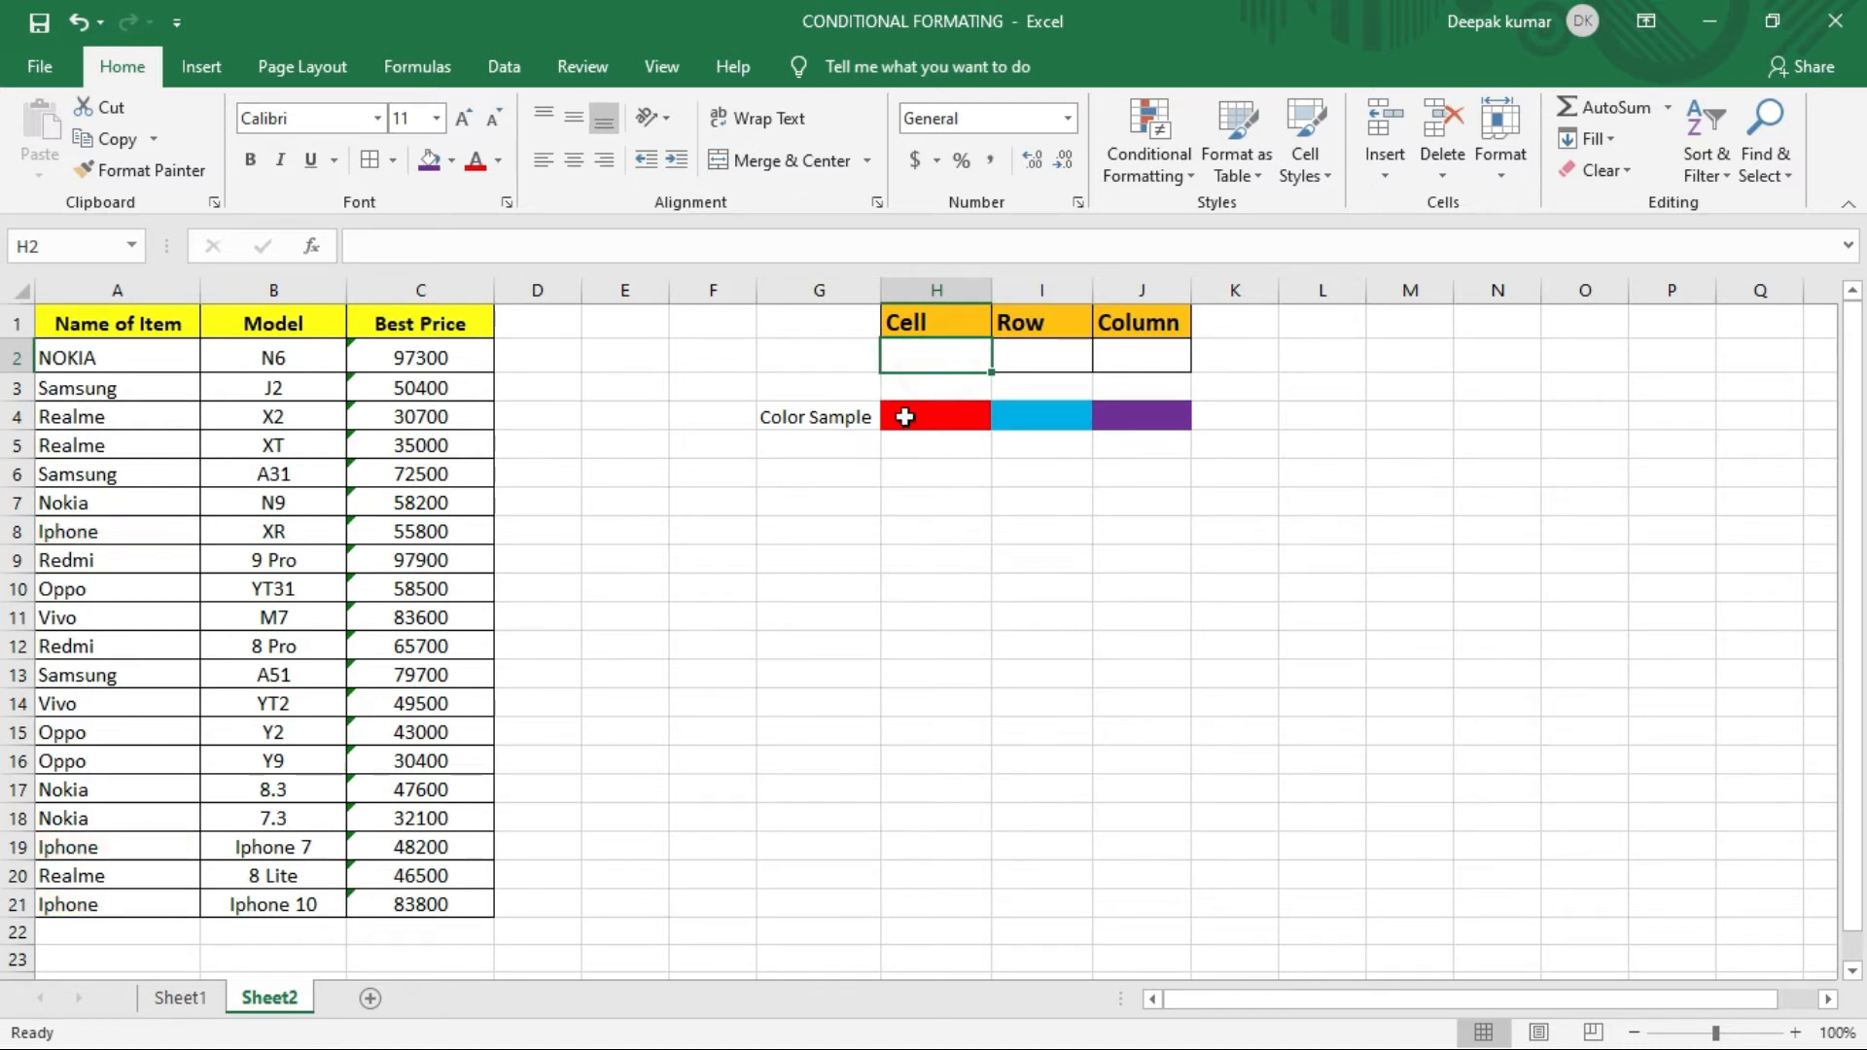
pyautogui.write('REQA')
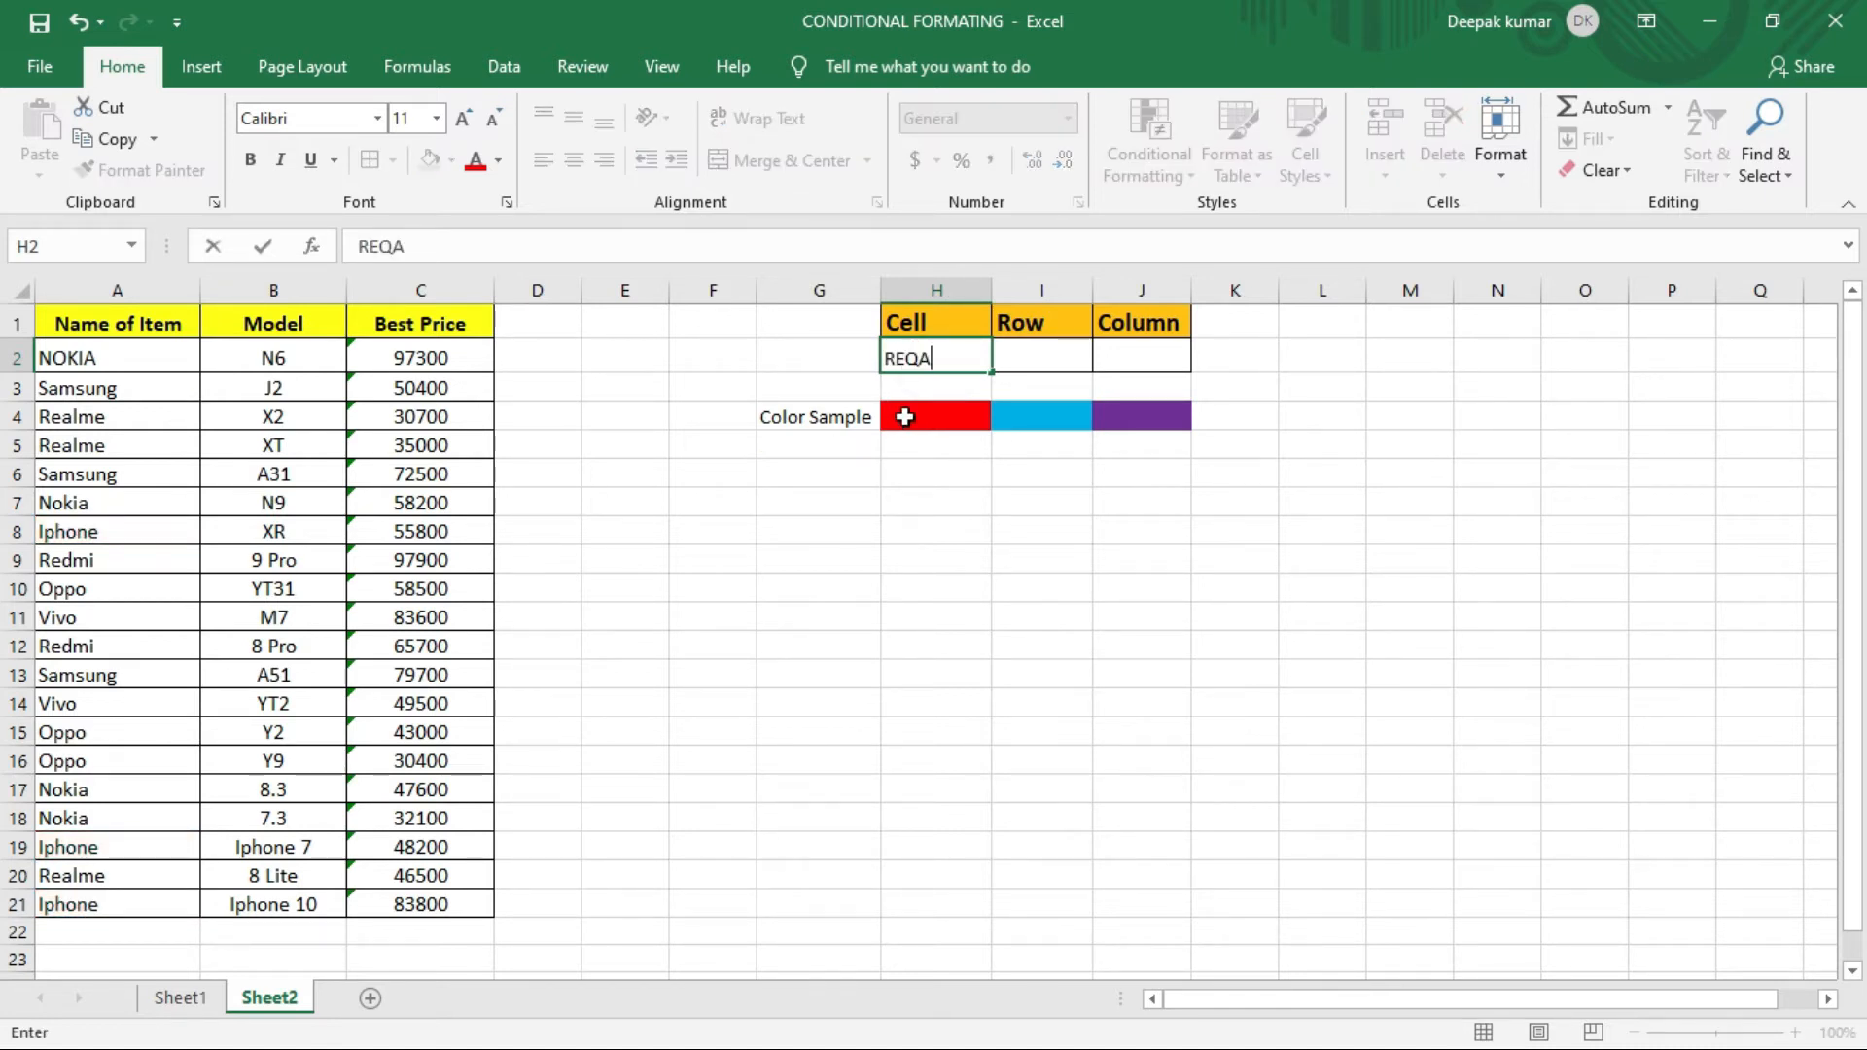
pyautogui.press('BackSpace')
pyautogui.press('BackSpace')
pyautogui.write('ALME')
pyautogui.press('Return')
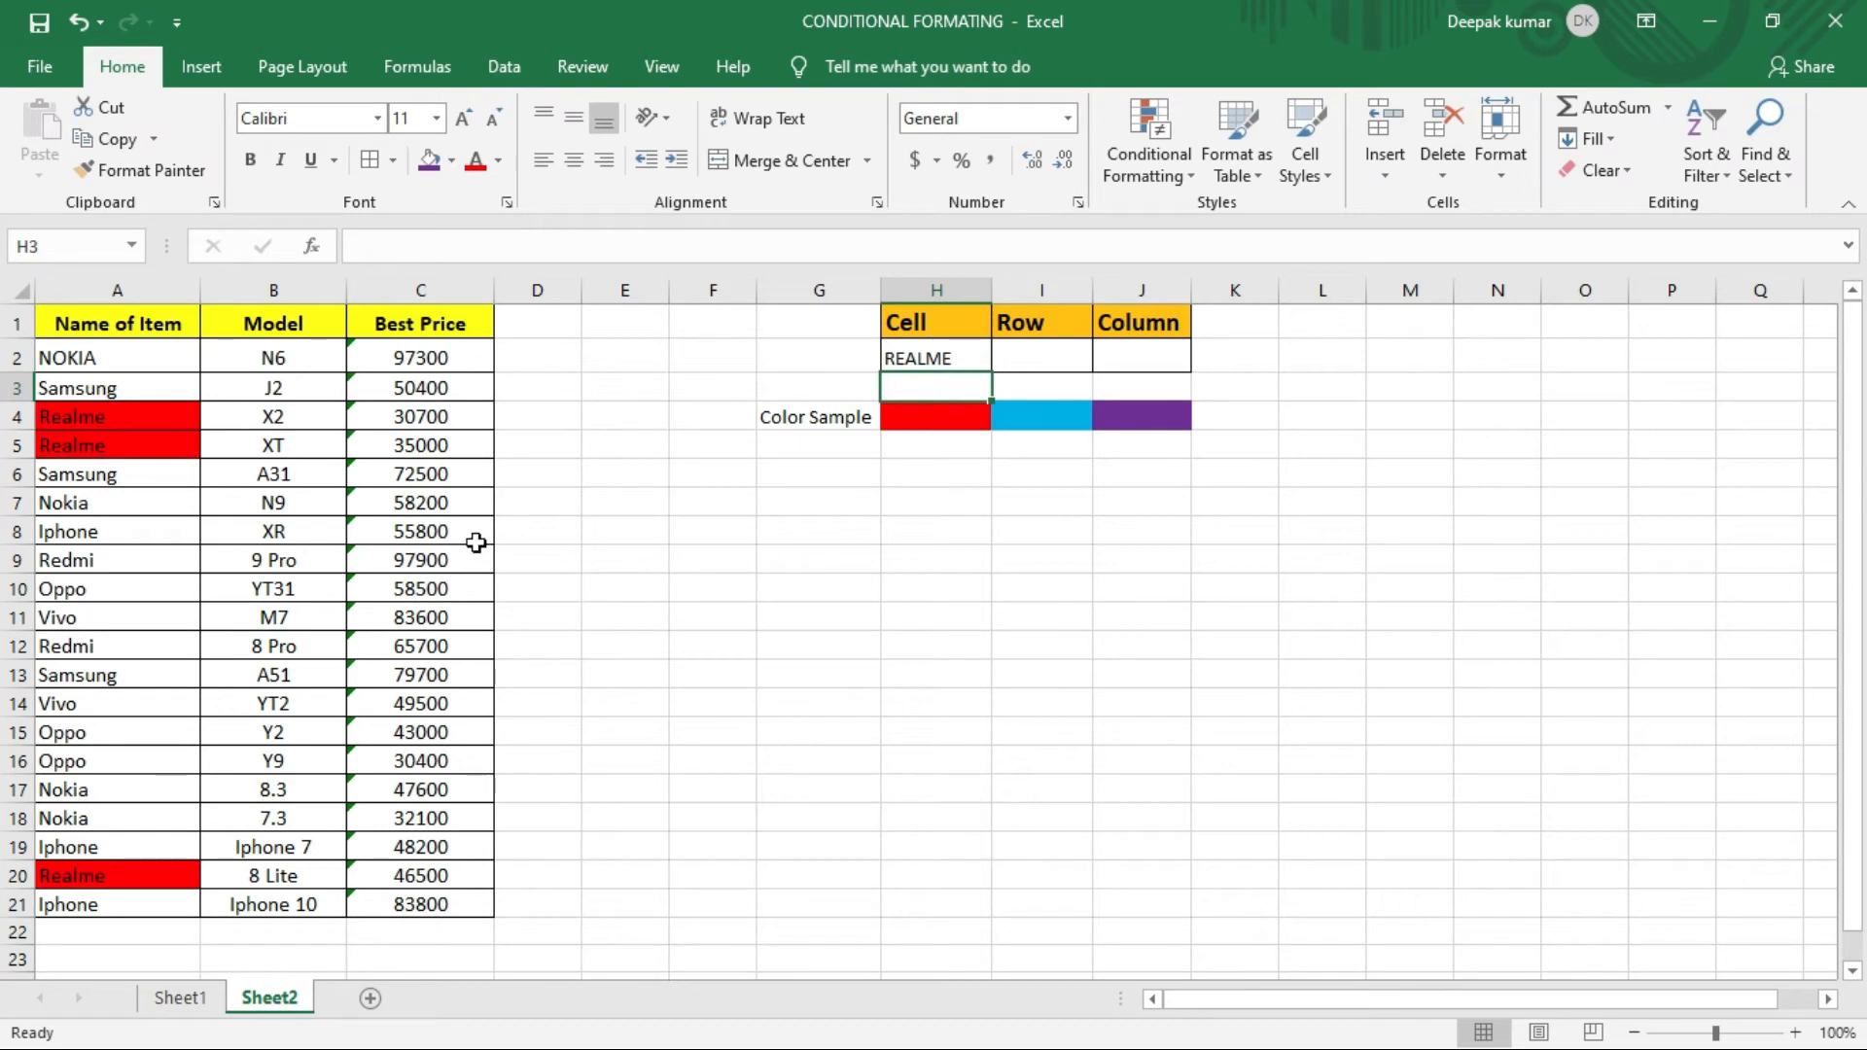
pyautogui.click(919, 356)
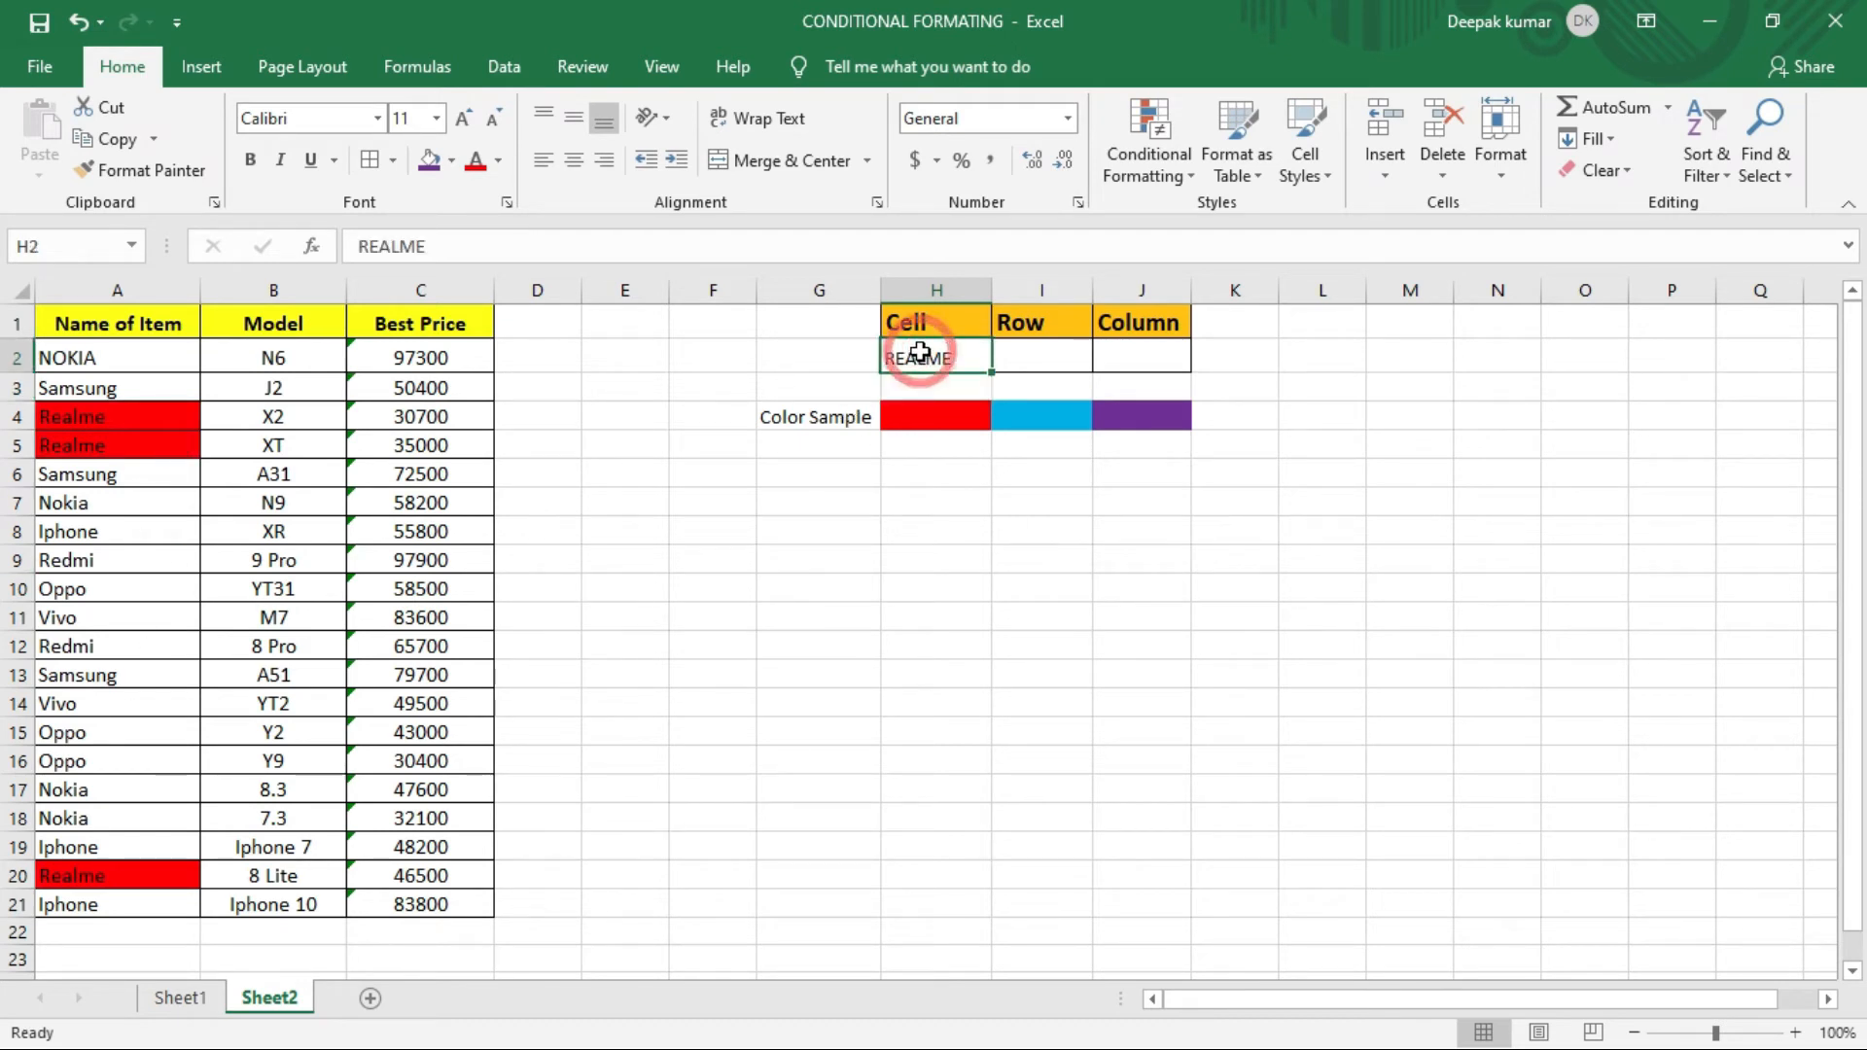
pyautogui.press('Delete')
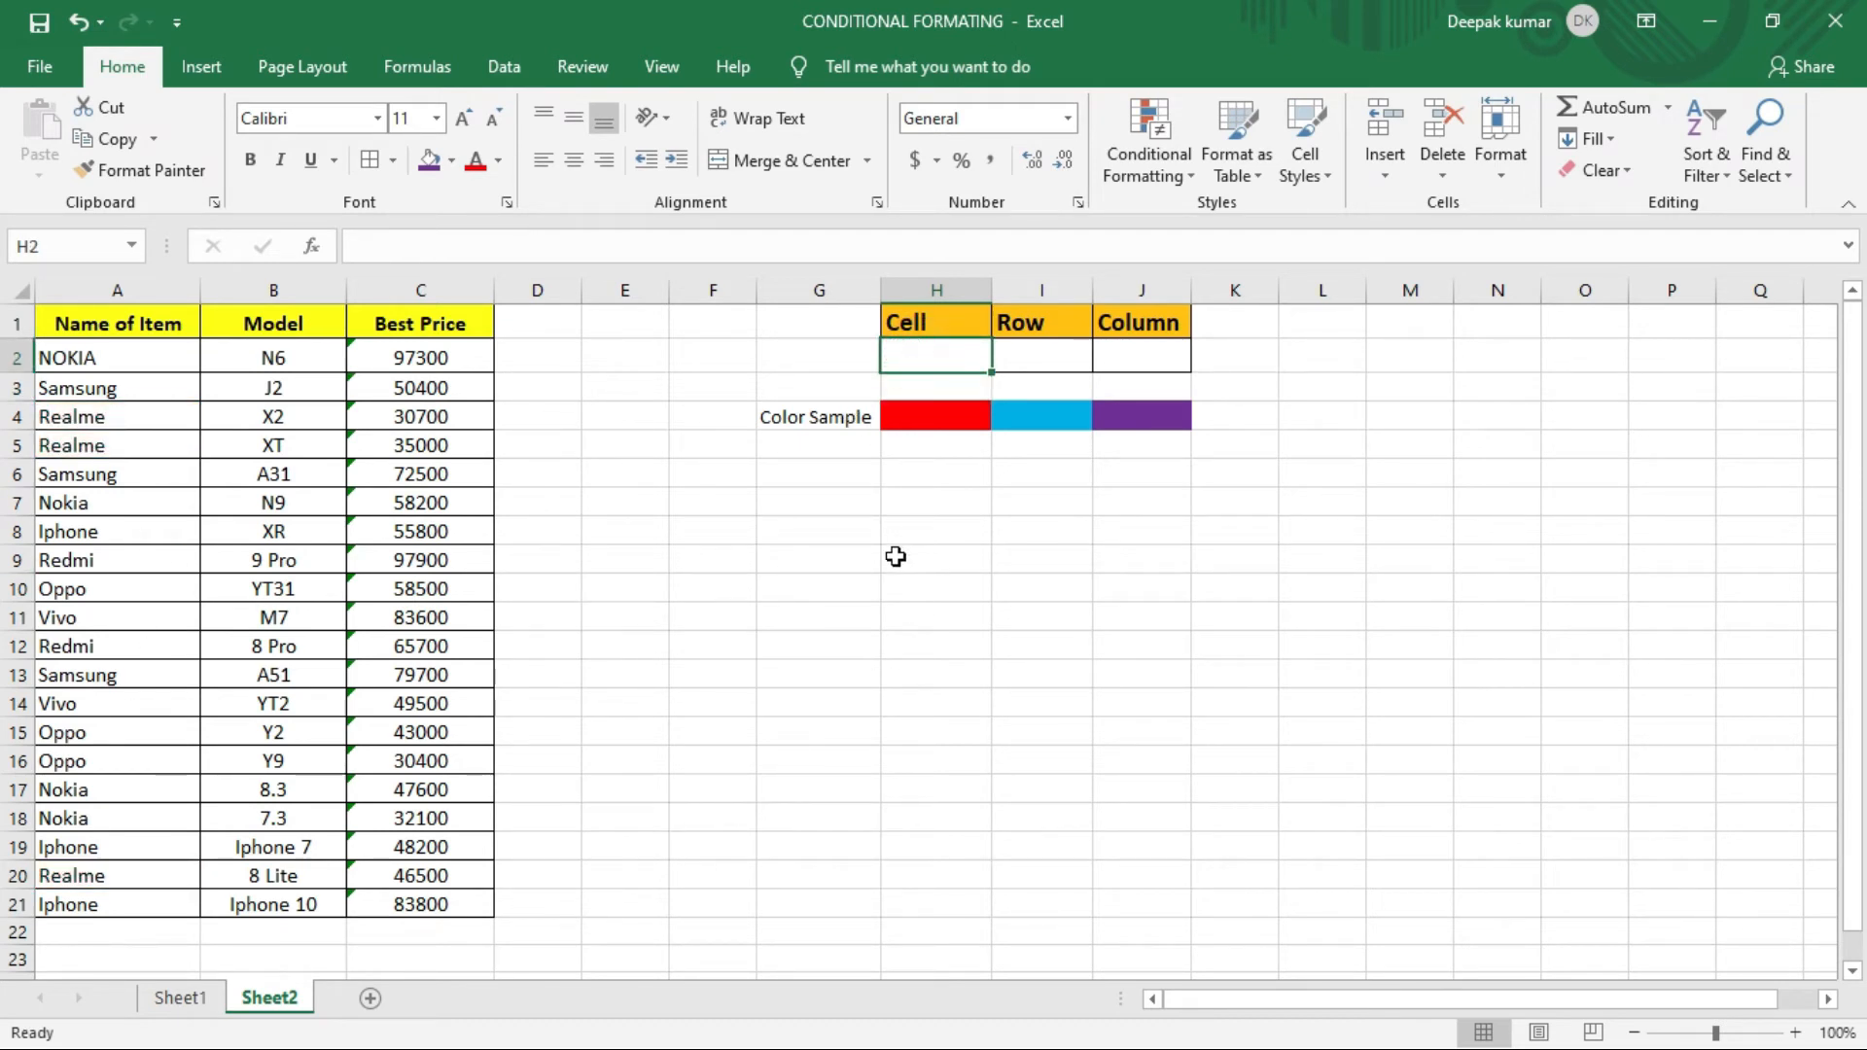
pyautogui.click(1019, 357)
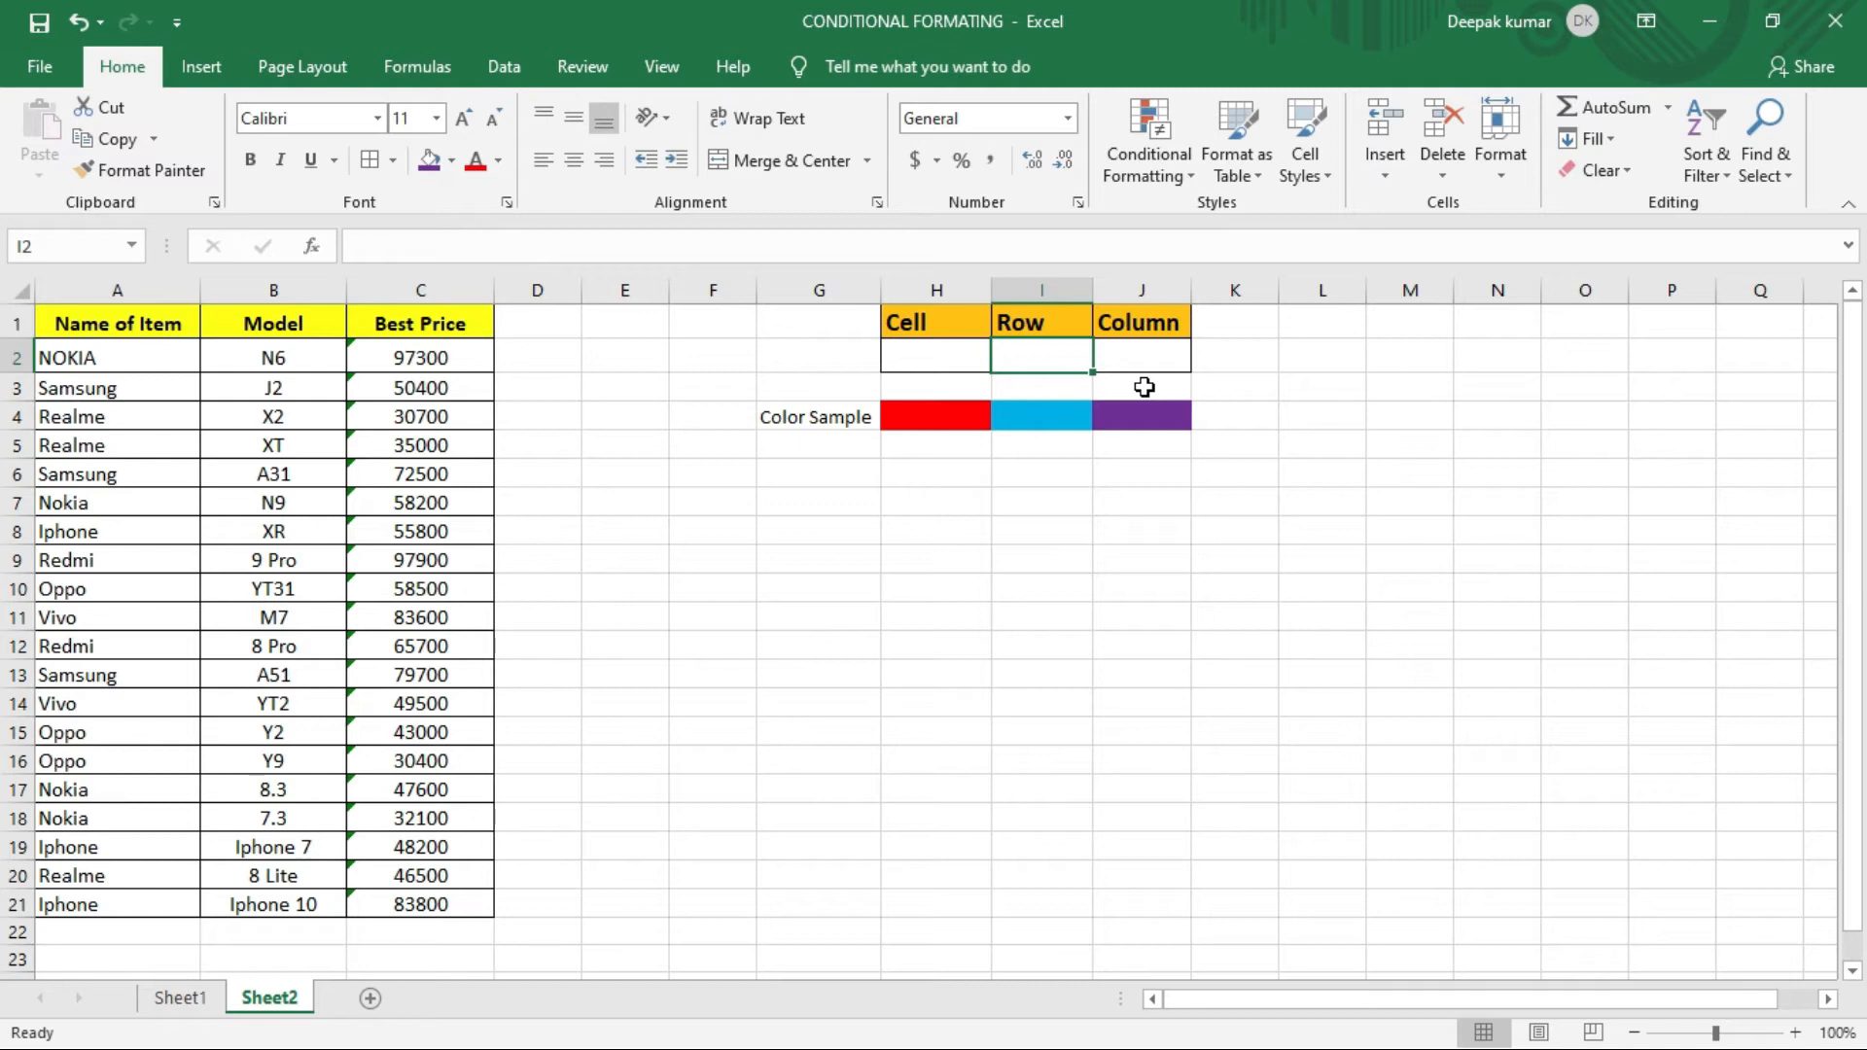
pyautogui.click(1021, 465)
pyautogui.click(1063, 352)
# Step: Start a conditional formatting rule for the table data A2:C21 that uses a formula to determine which cells to format
pyautogui.moveTo(137, 359); pyautogui.dragTo(491, 914)
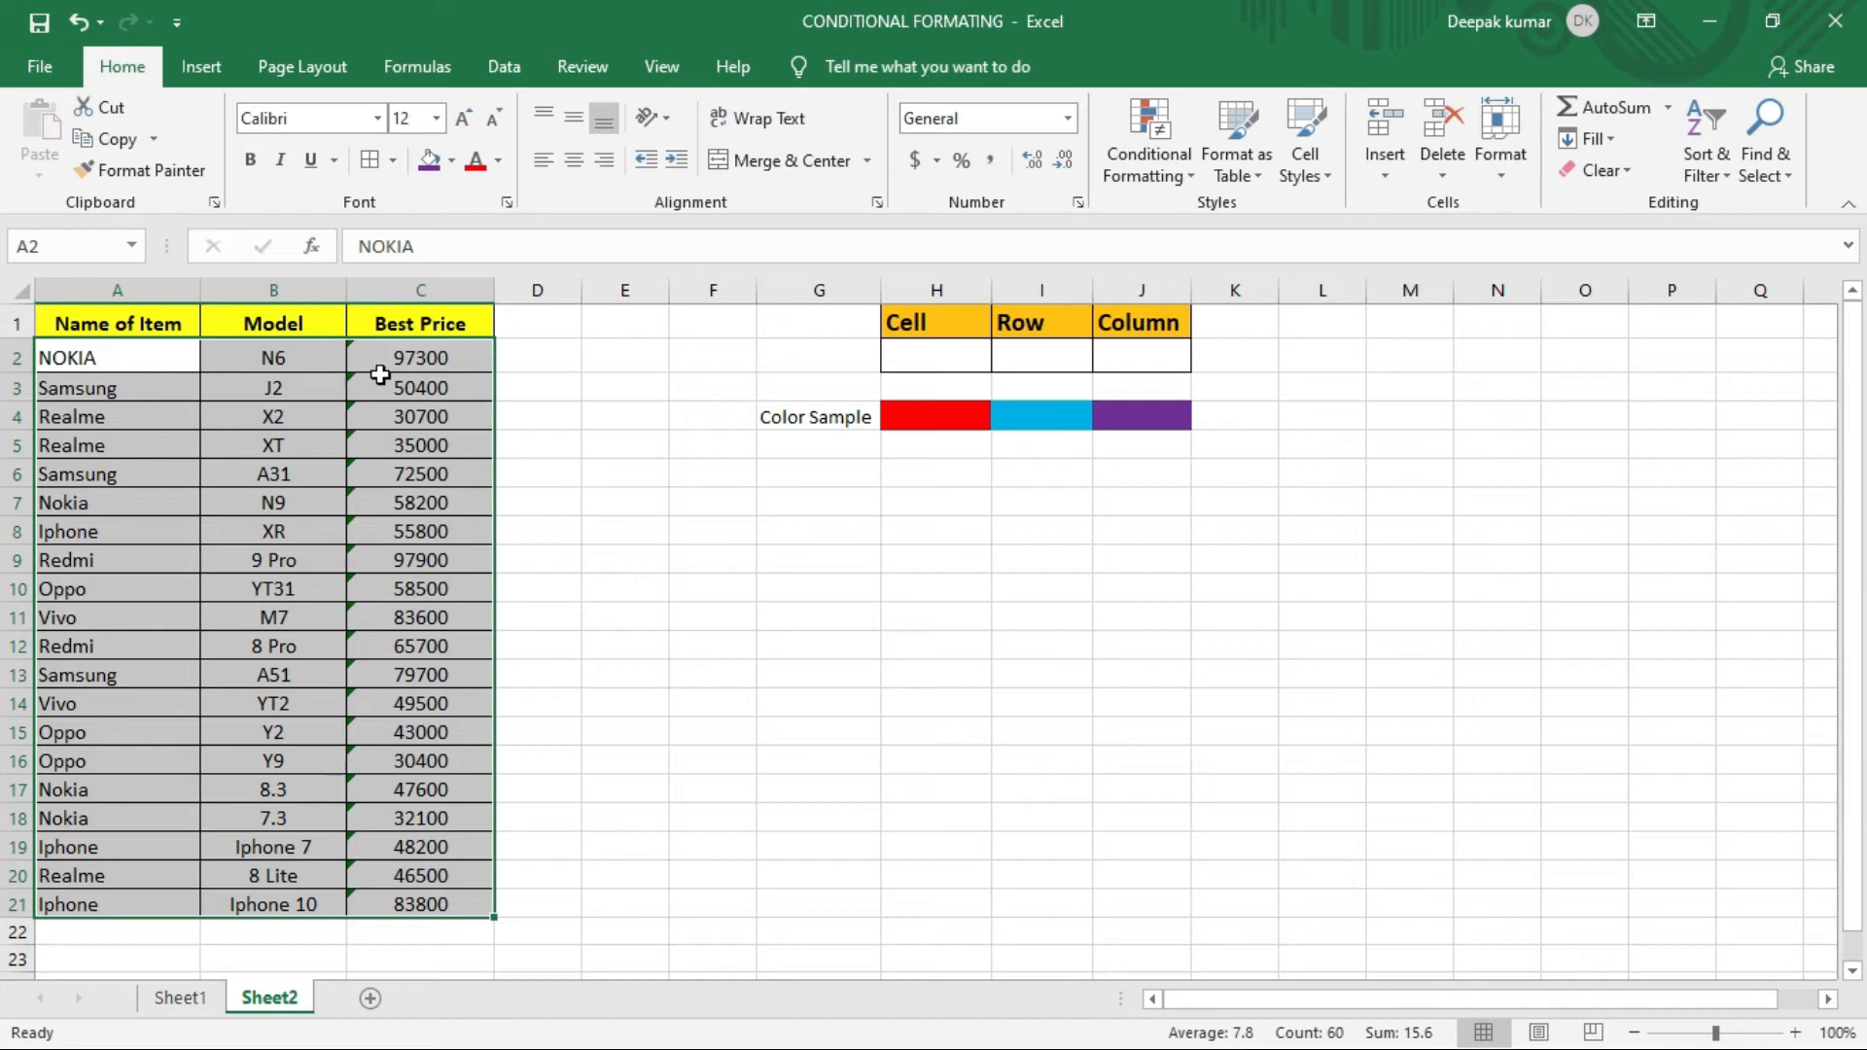
pyautogui.moveTo(17, 326)
pyautogui.mouseDown()
pyautogui.moveTo(256, 668)
pyautogui.moveTo(529, 861)
pyautogui.moveTo(529, 956)
pyautogui.mouseUp()
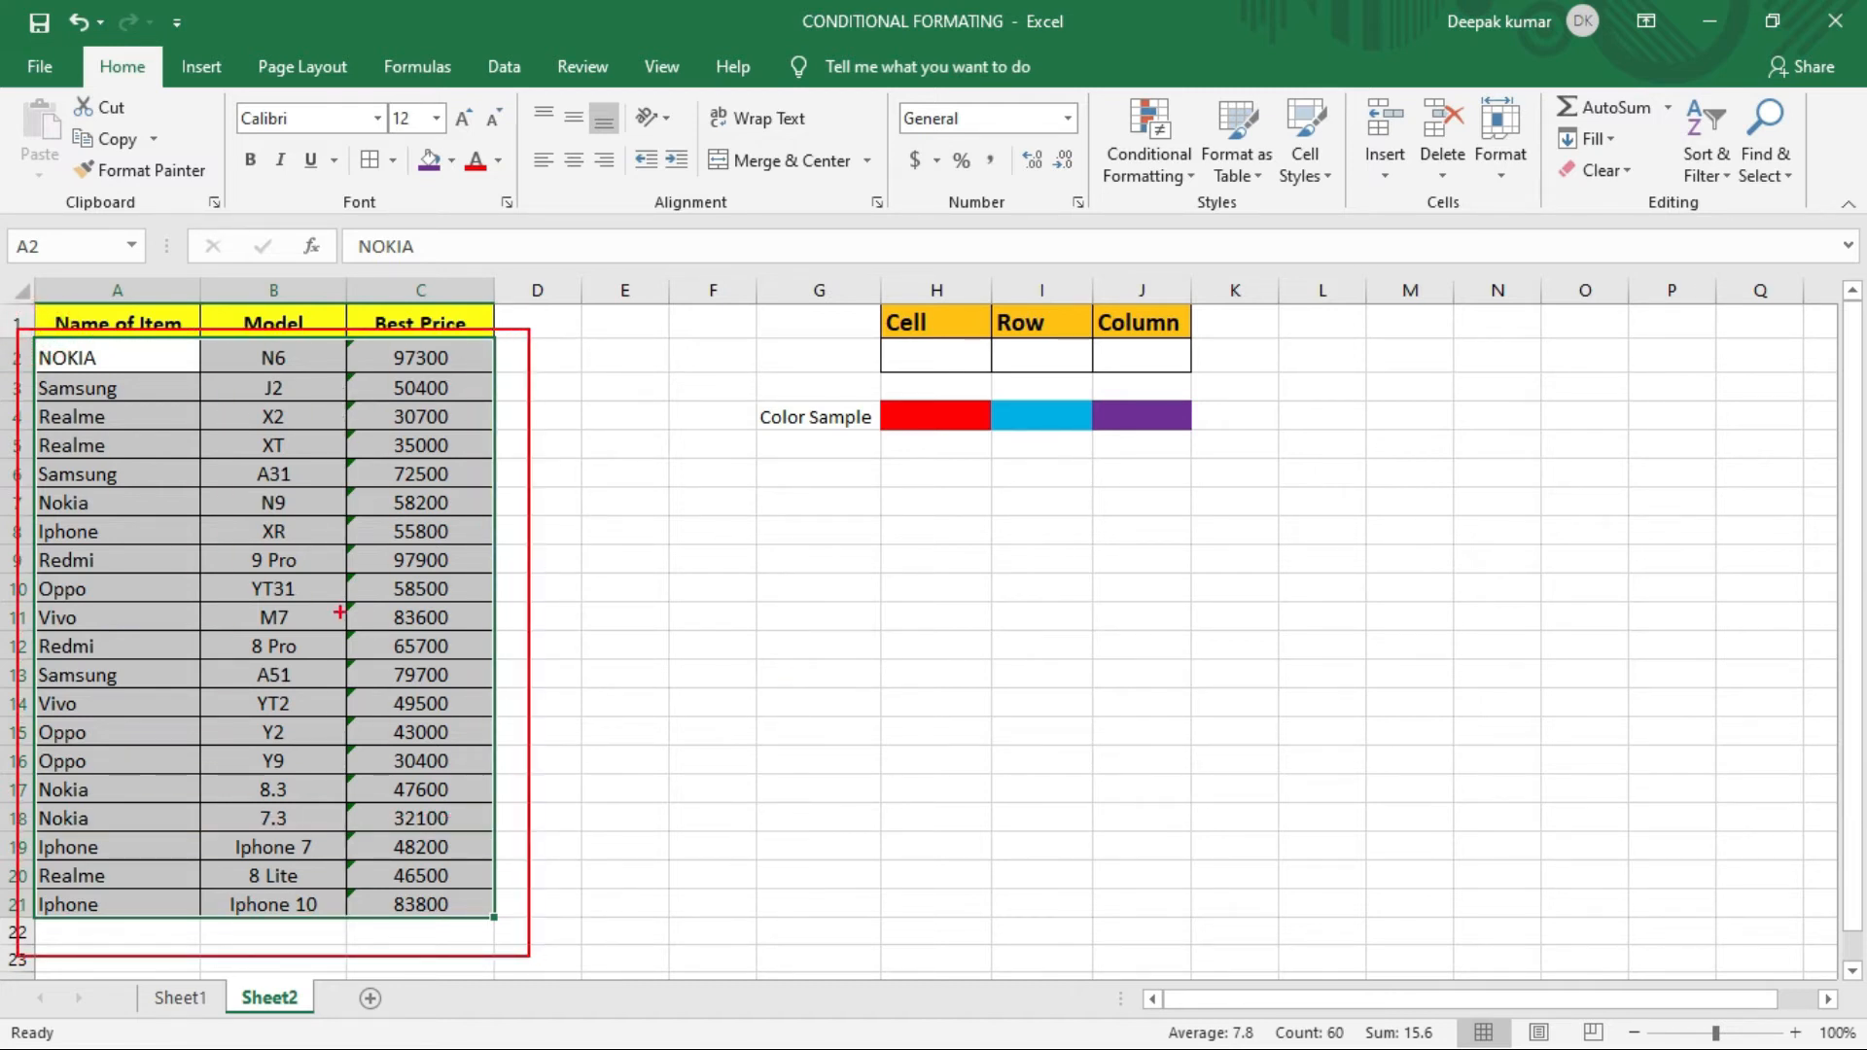
pyautogui.press('Escape')
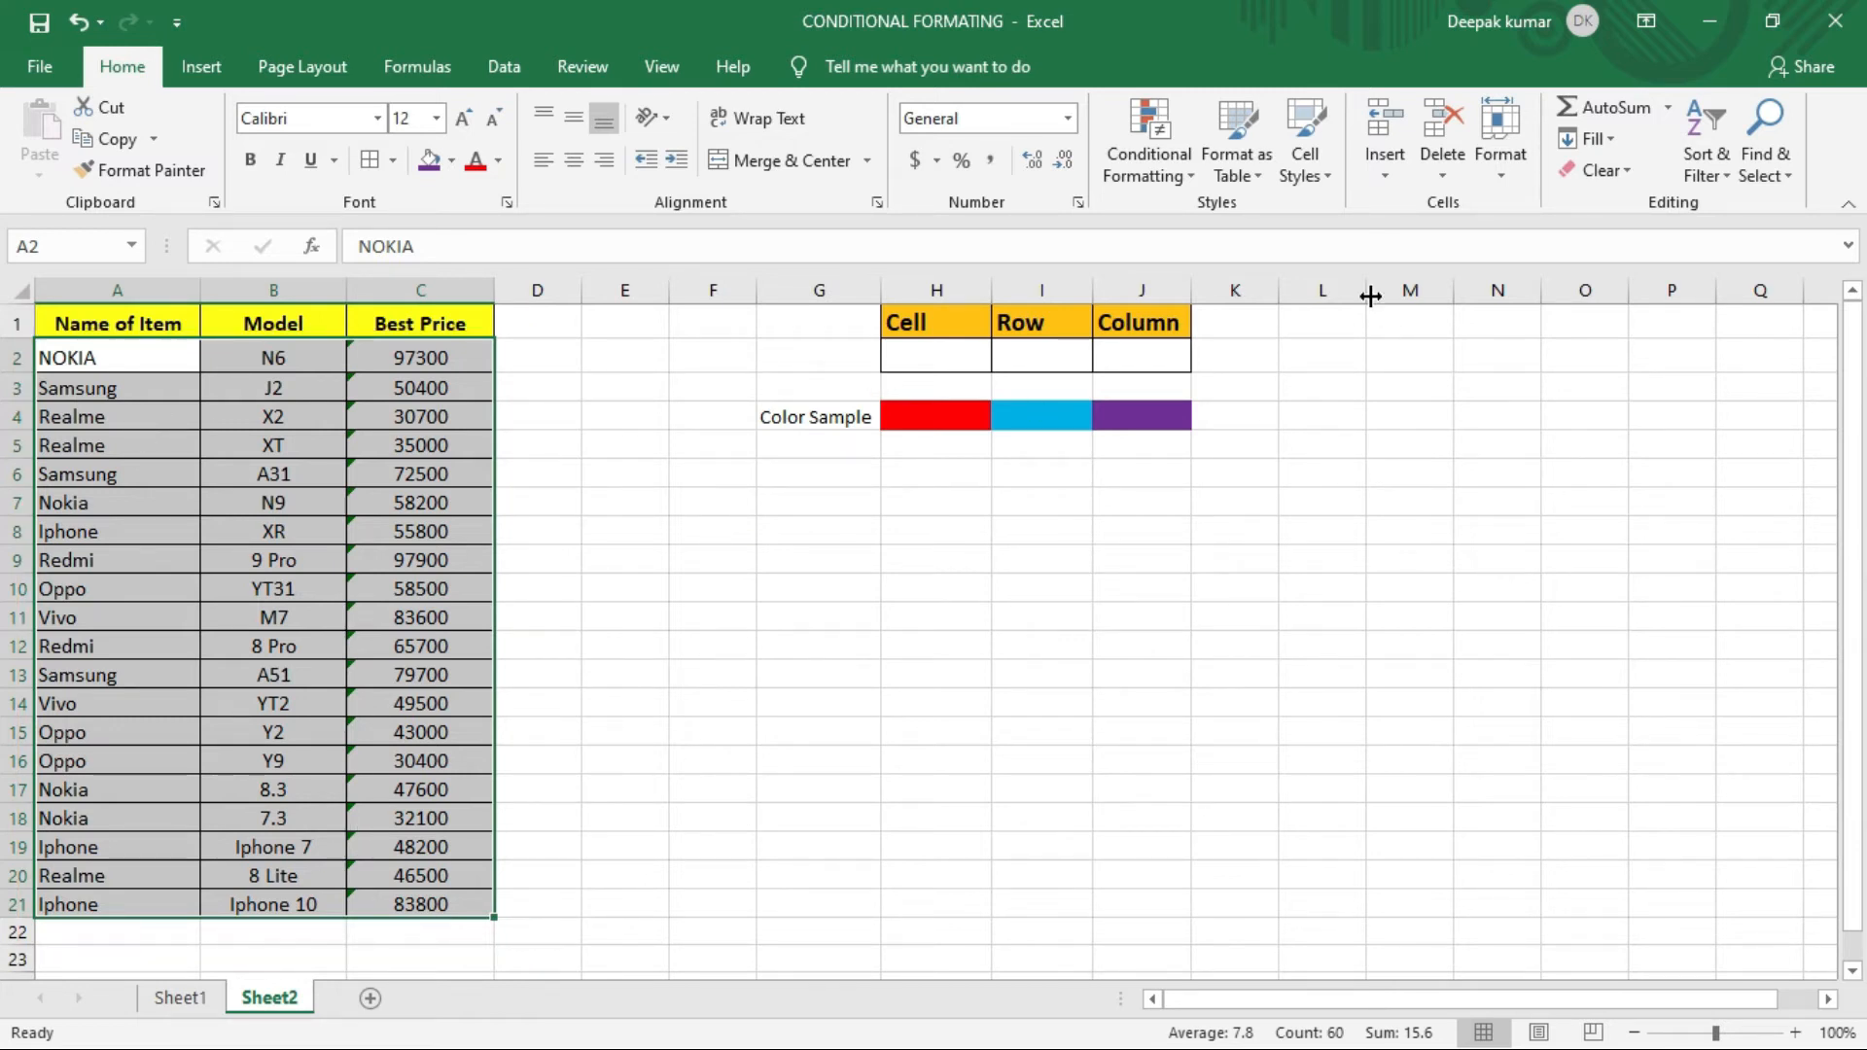
pyautogui.click(1139, 160)
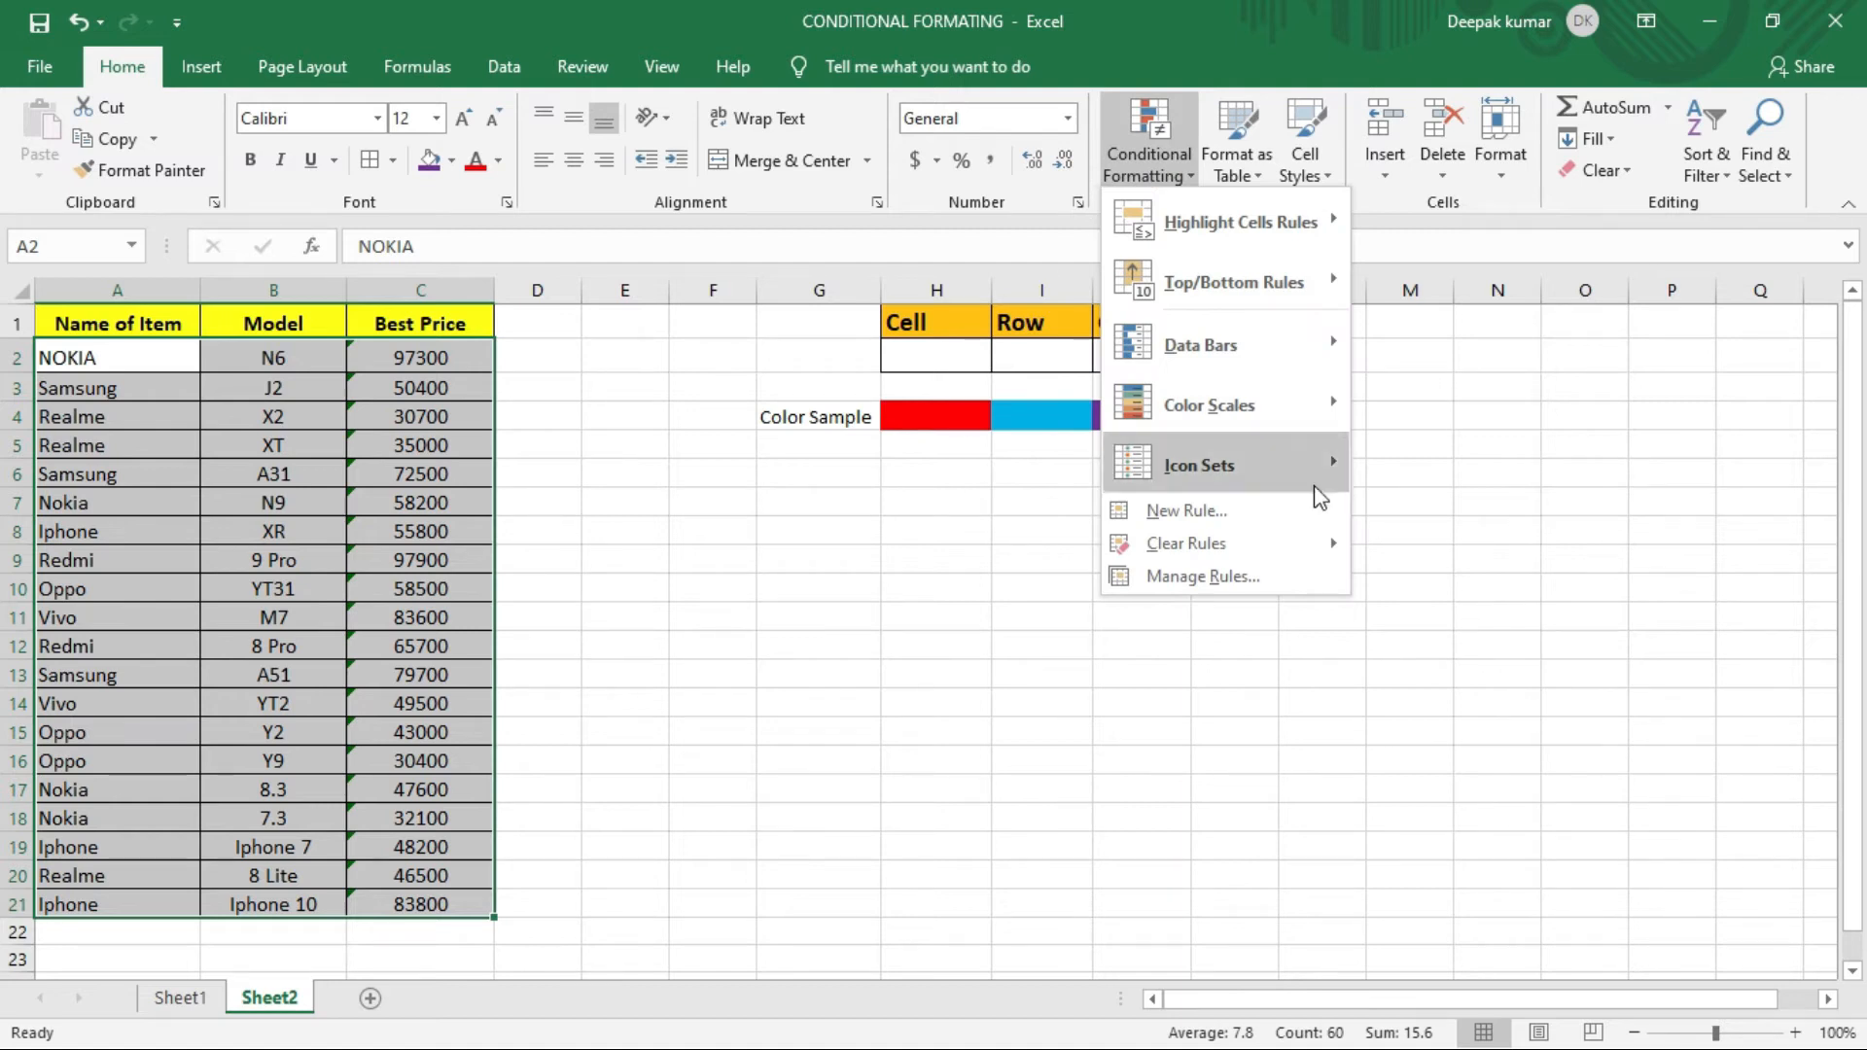
pyautogui.click(1248, 530)
pyautogui.moveTo(1292, 31); pyautogui.dragTo(1340, 36)
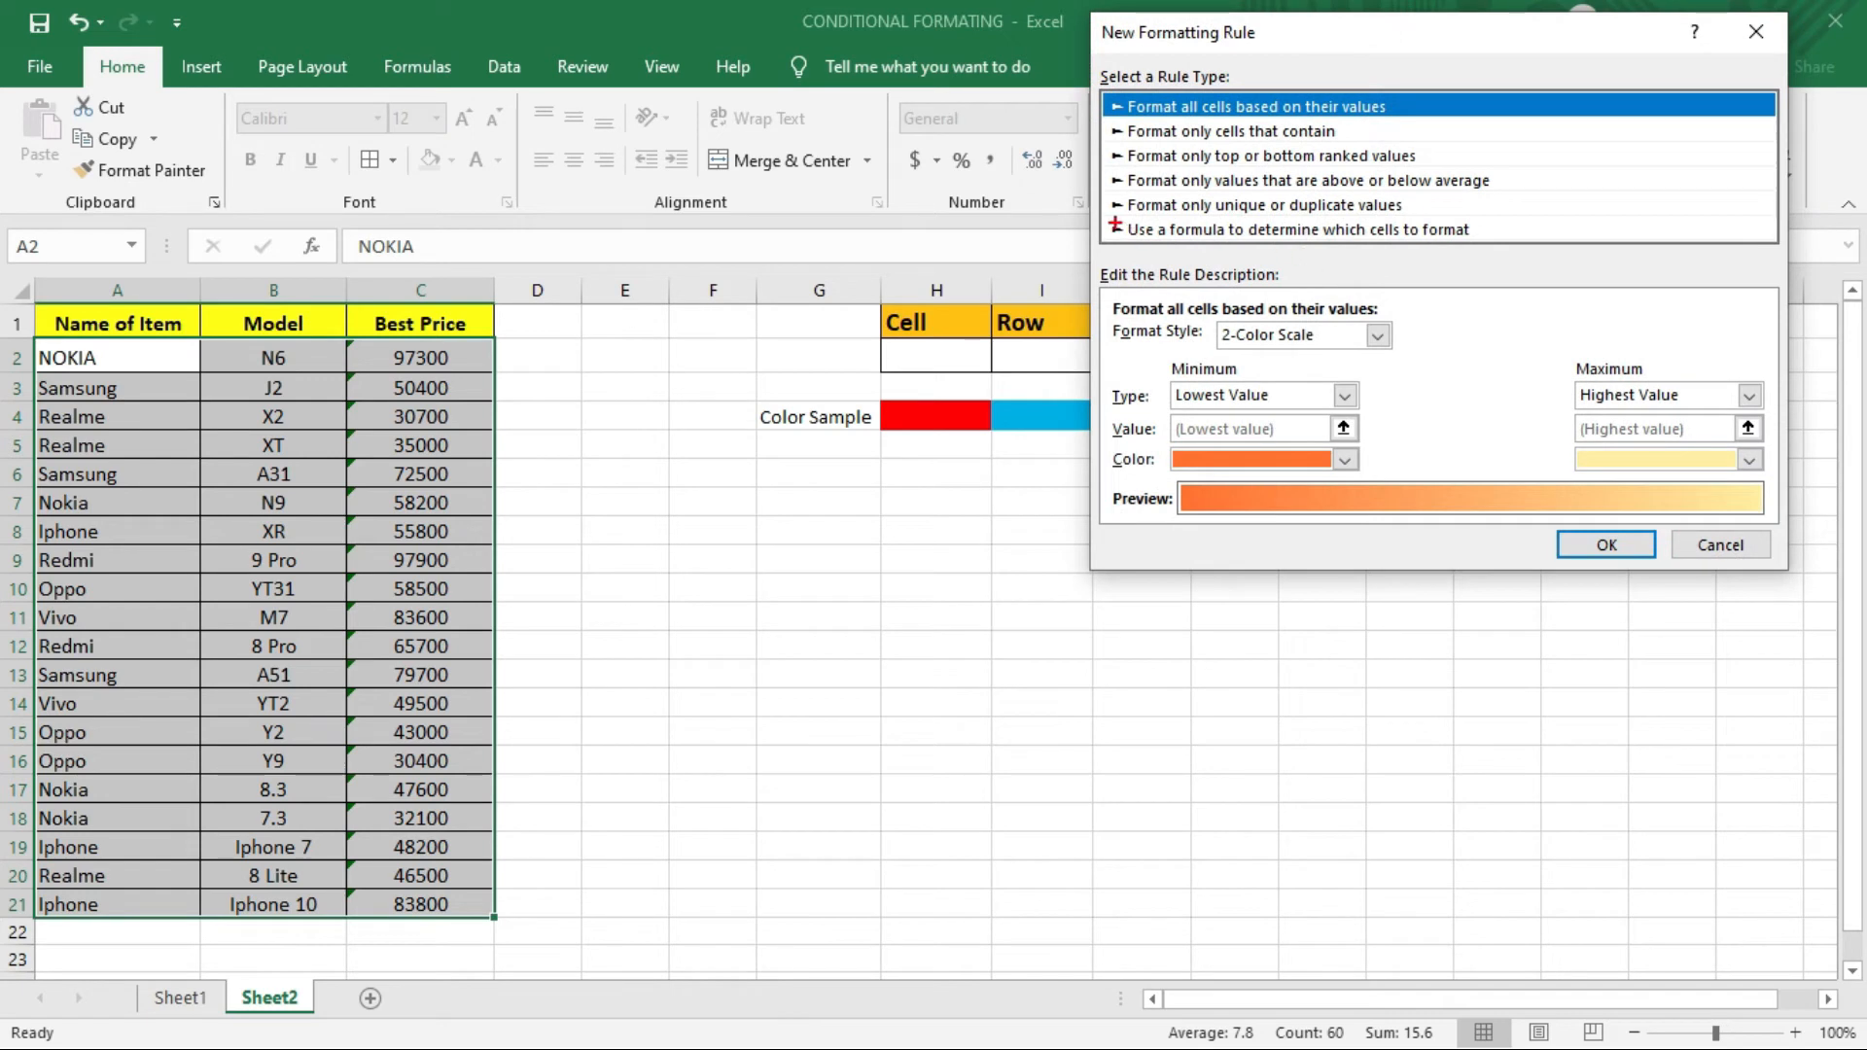
pyautogui.moveTo(1105, 219); pyautogui.dragTo(1504, 260)
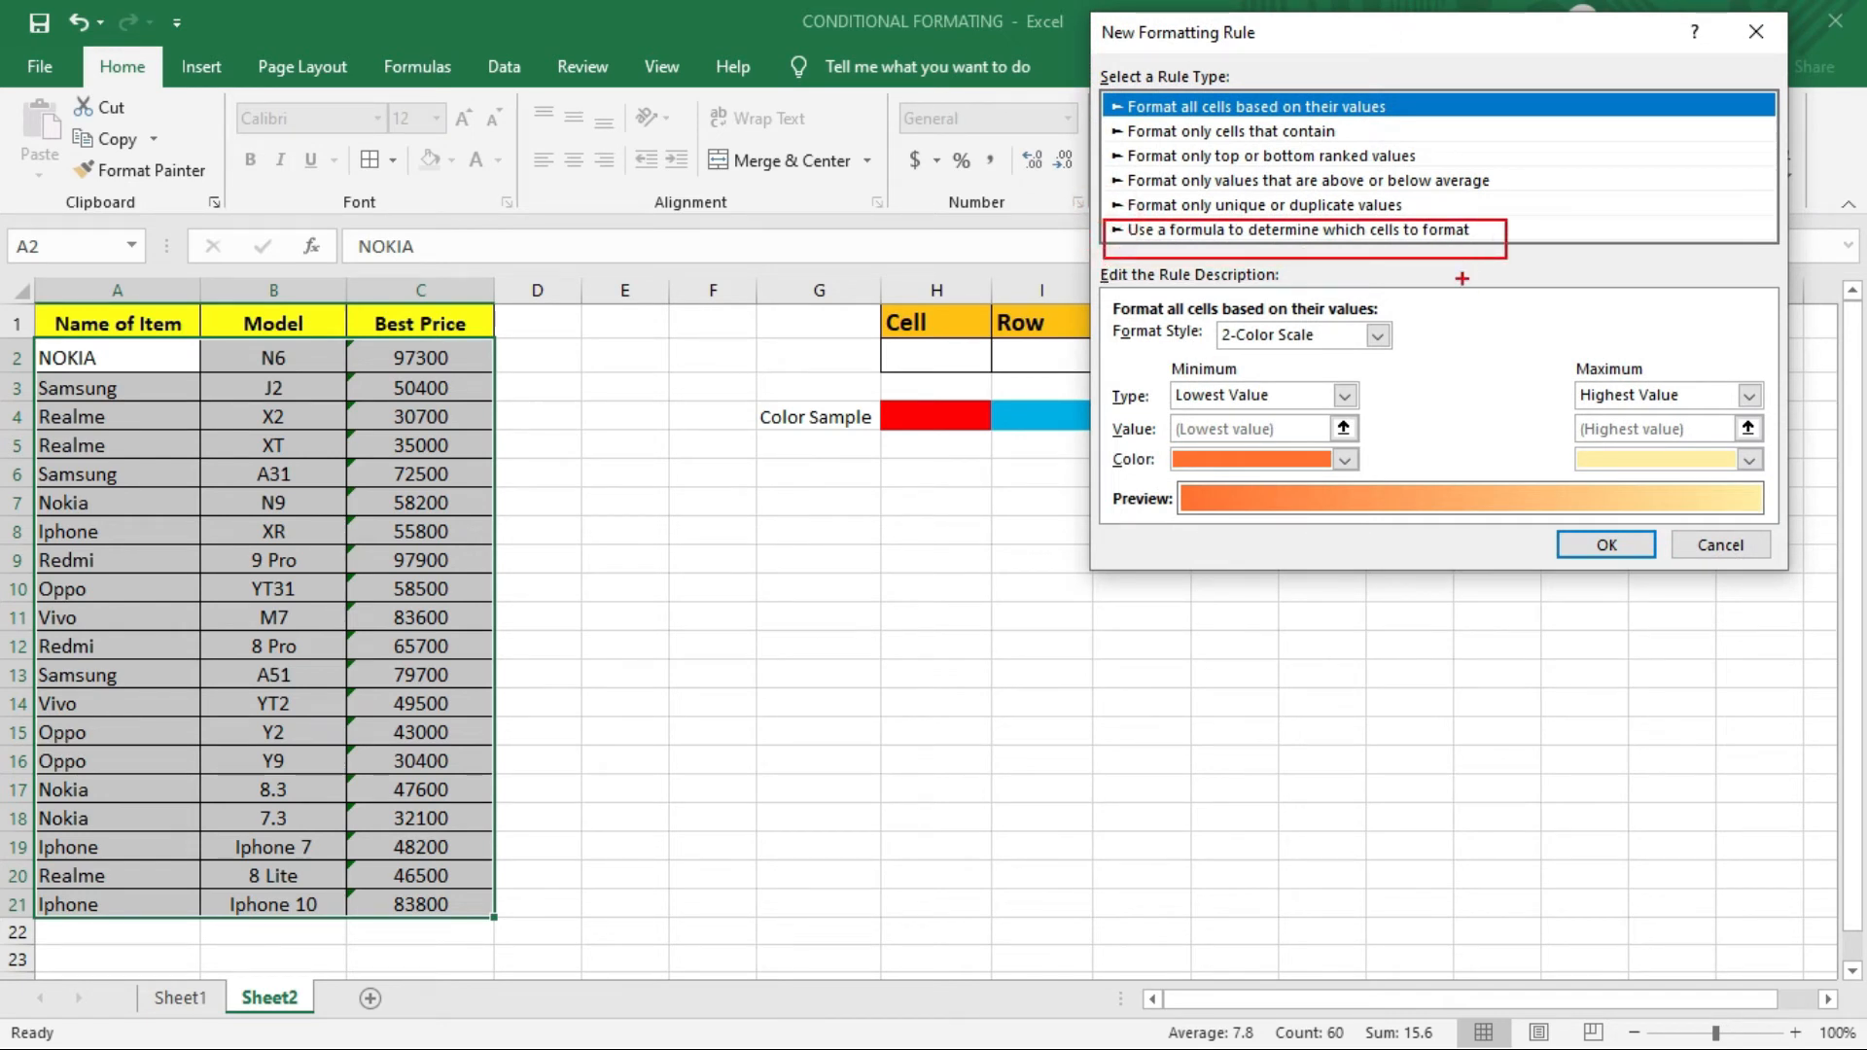
pyautogui.click(1379, 233)
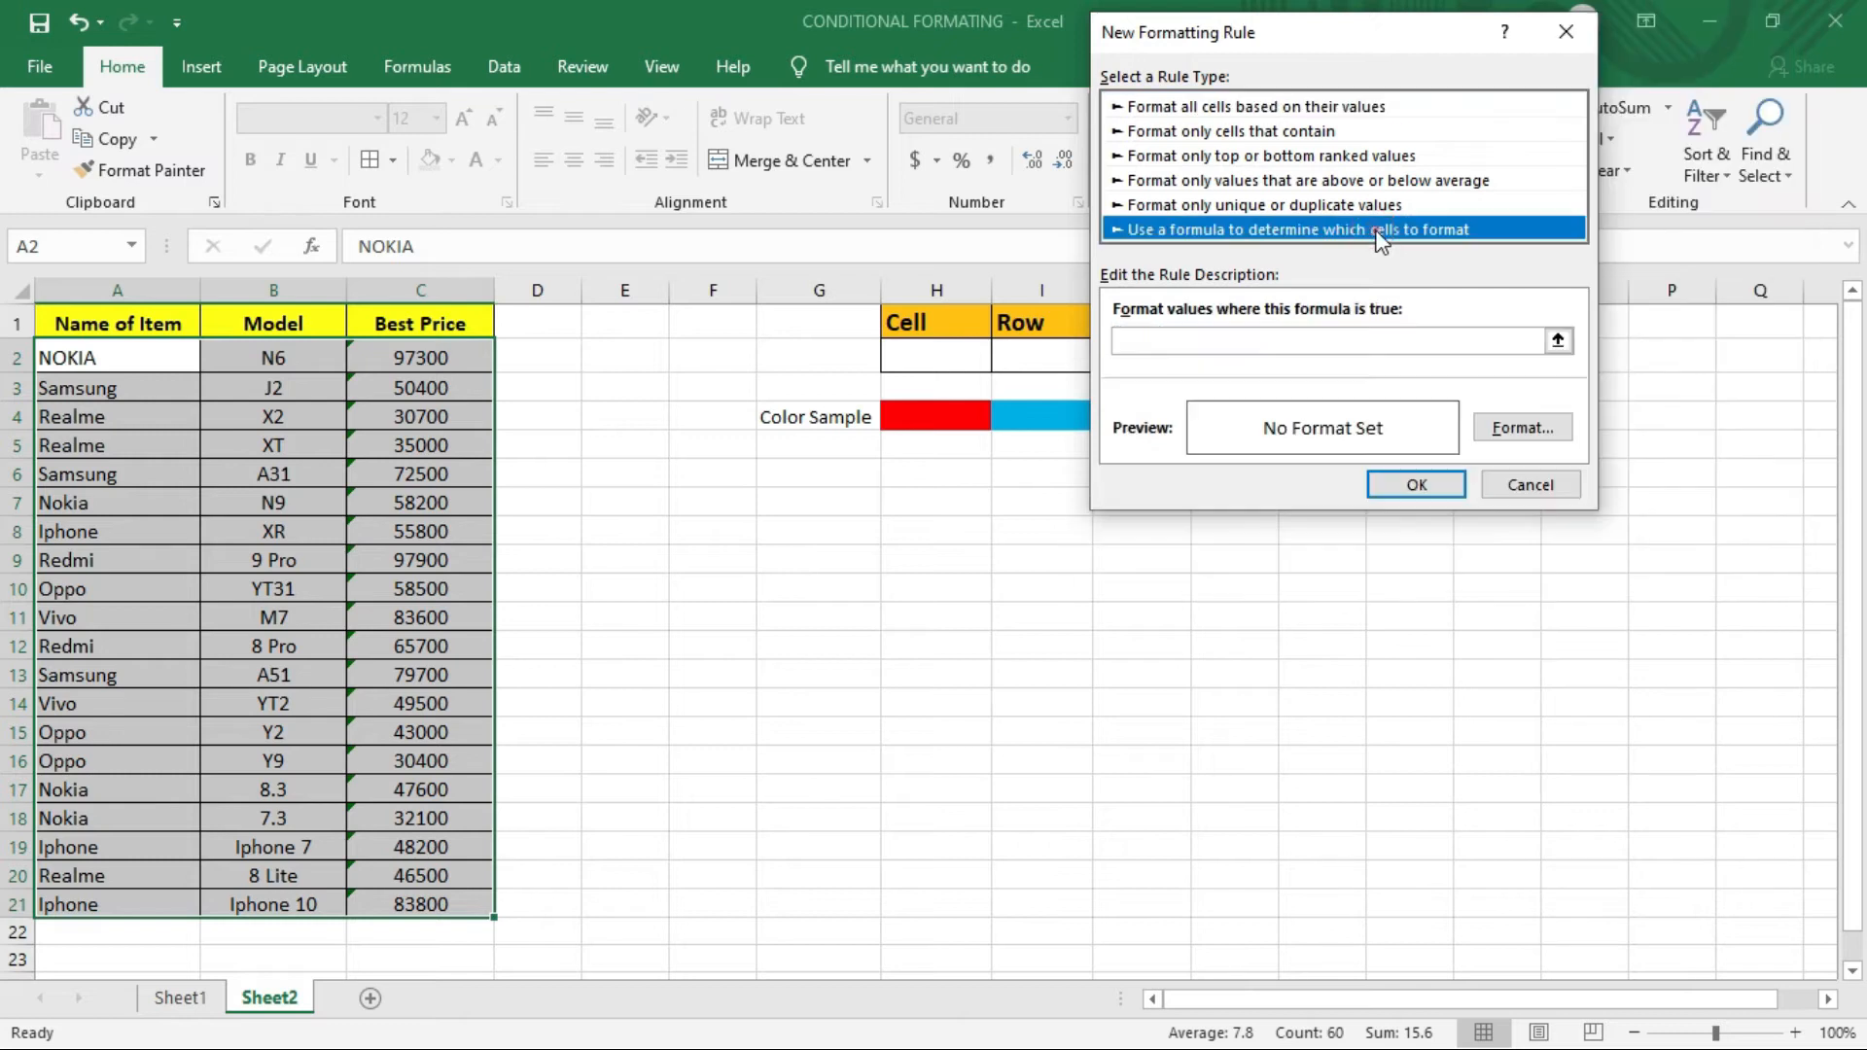
# Step: Set the new rule's formula to =$A2=$I$2, comparing the item name column with the cell under Row
pyautogui.click(1167, 339)
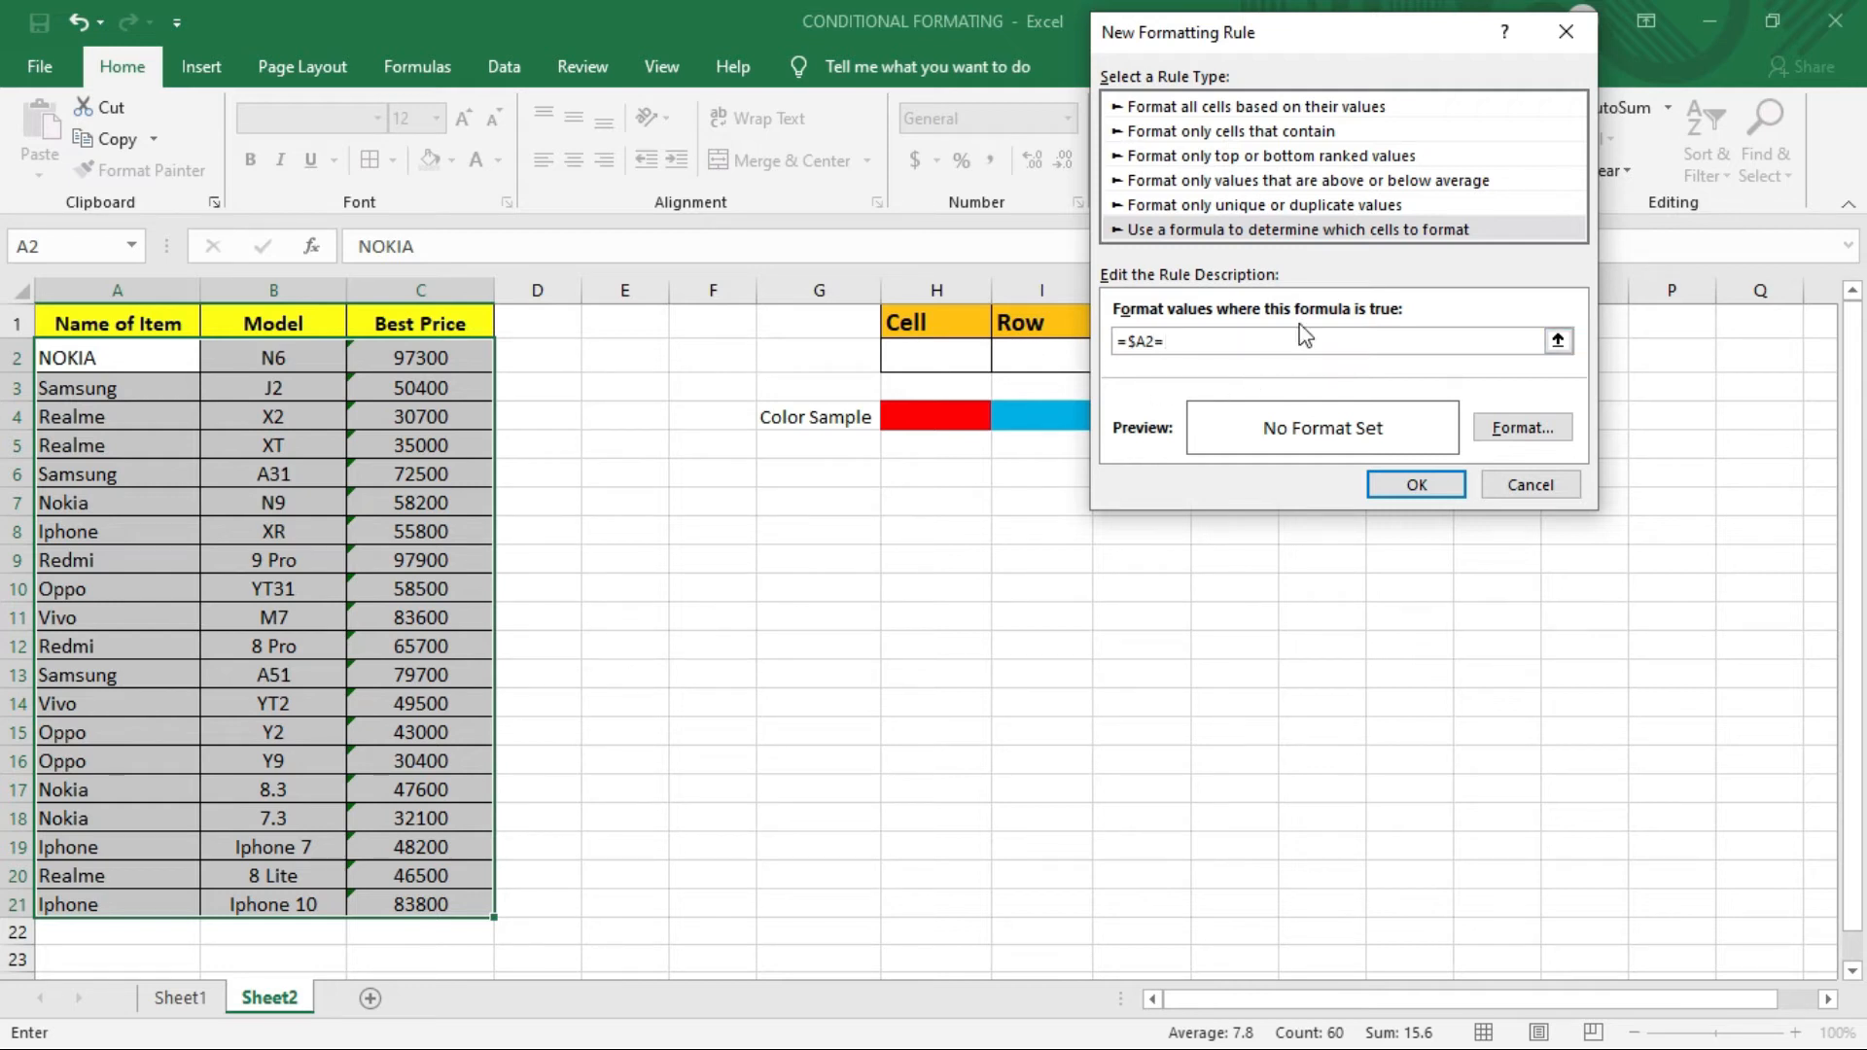
pyautogui.moveTo(1264, 44); pyautogui.dragTo(1384, 87)
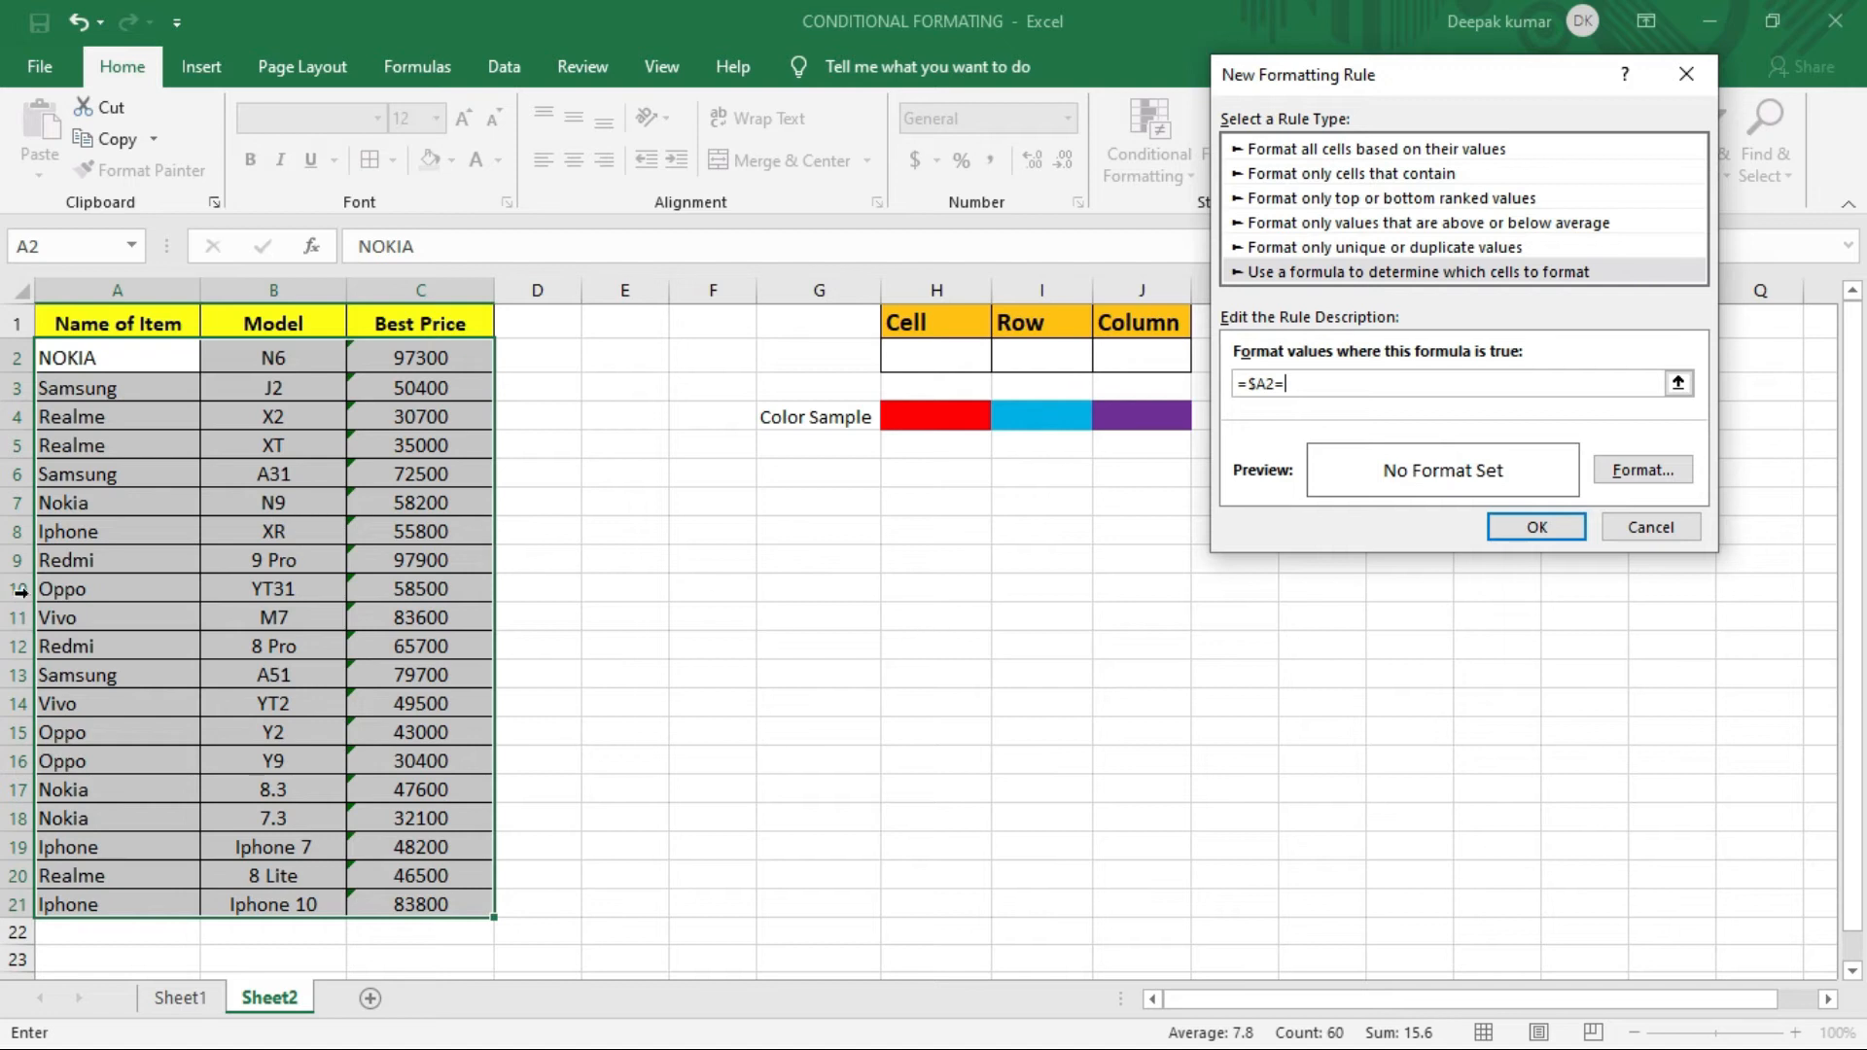
pyautogui.click(1050, 359)
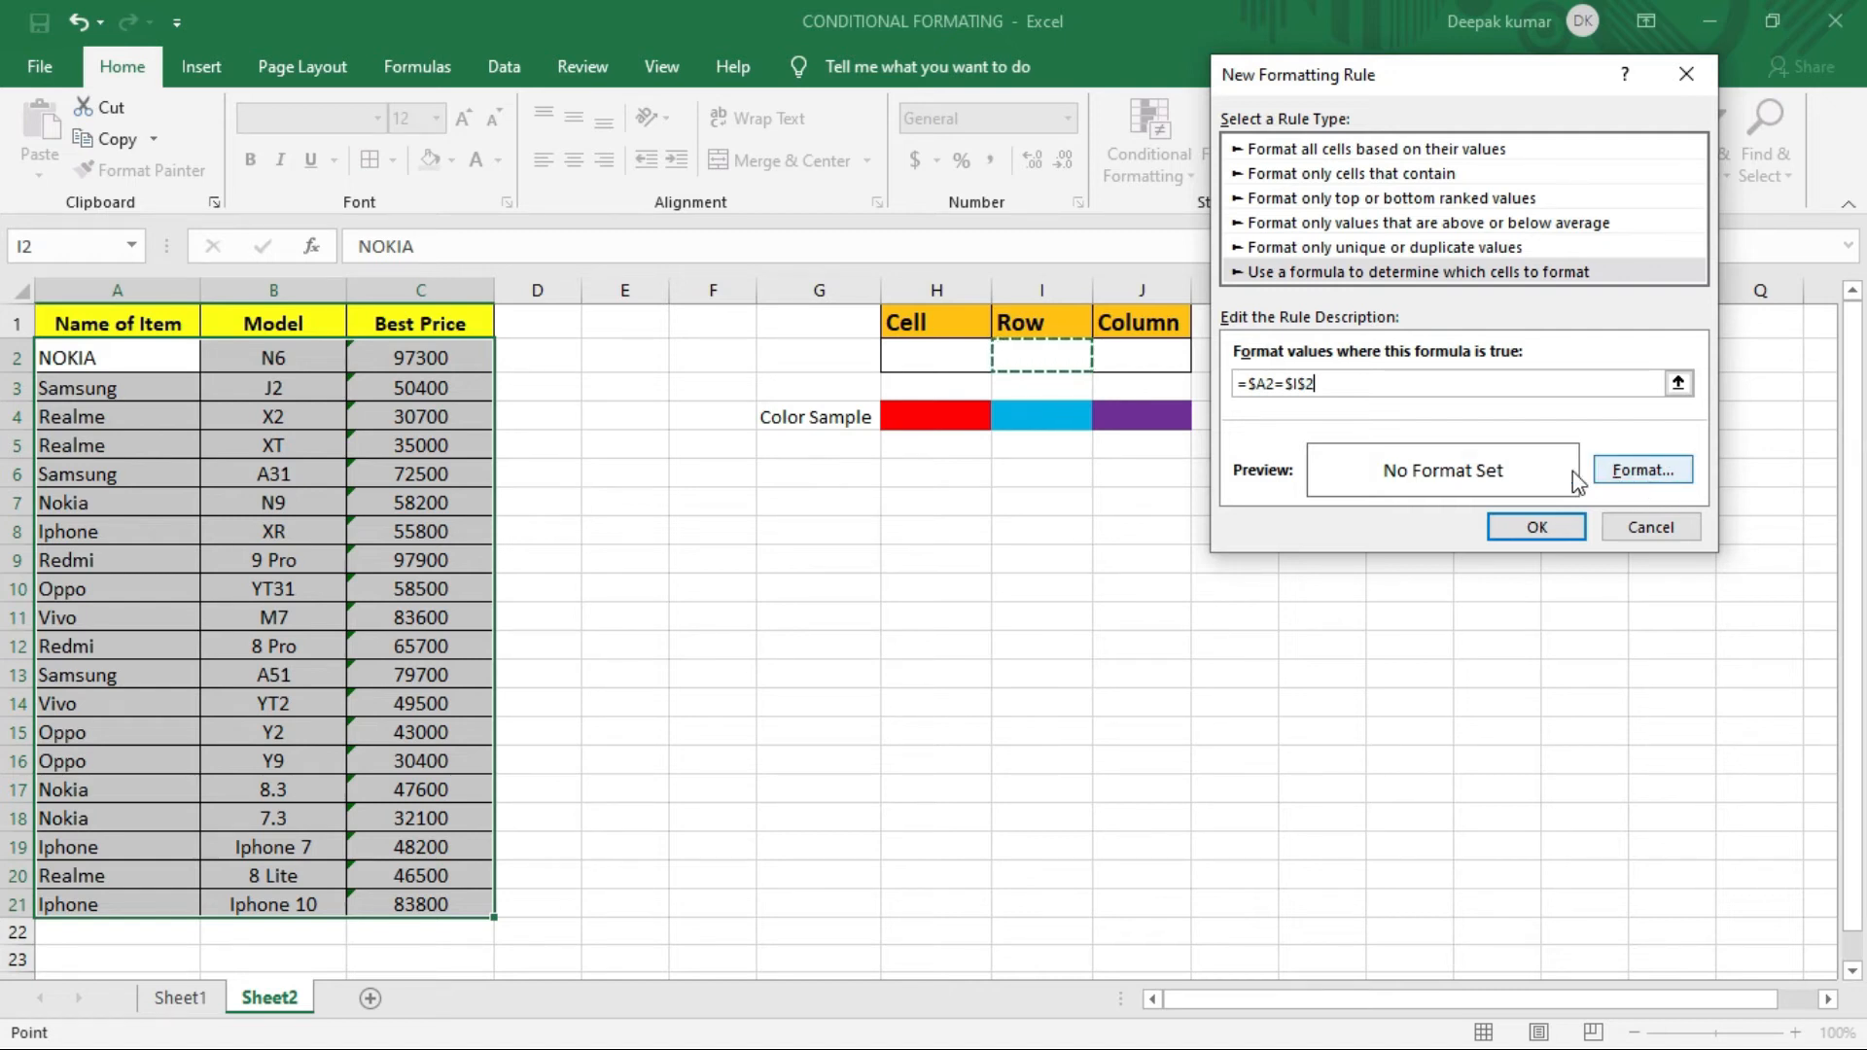
# Step: Give the rule a standard light blue fill, matching the Row color sample, and apply it to the table data
pyautogui.click(1641, 473)
pyautogui.moveTo(1142, 34); pyautogui.dragTo(1247, 34)
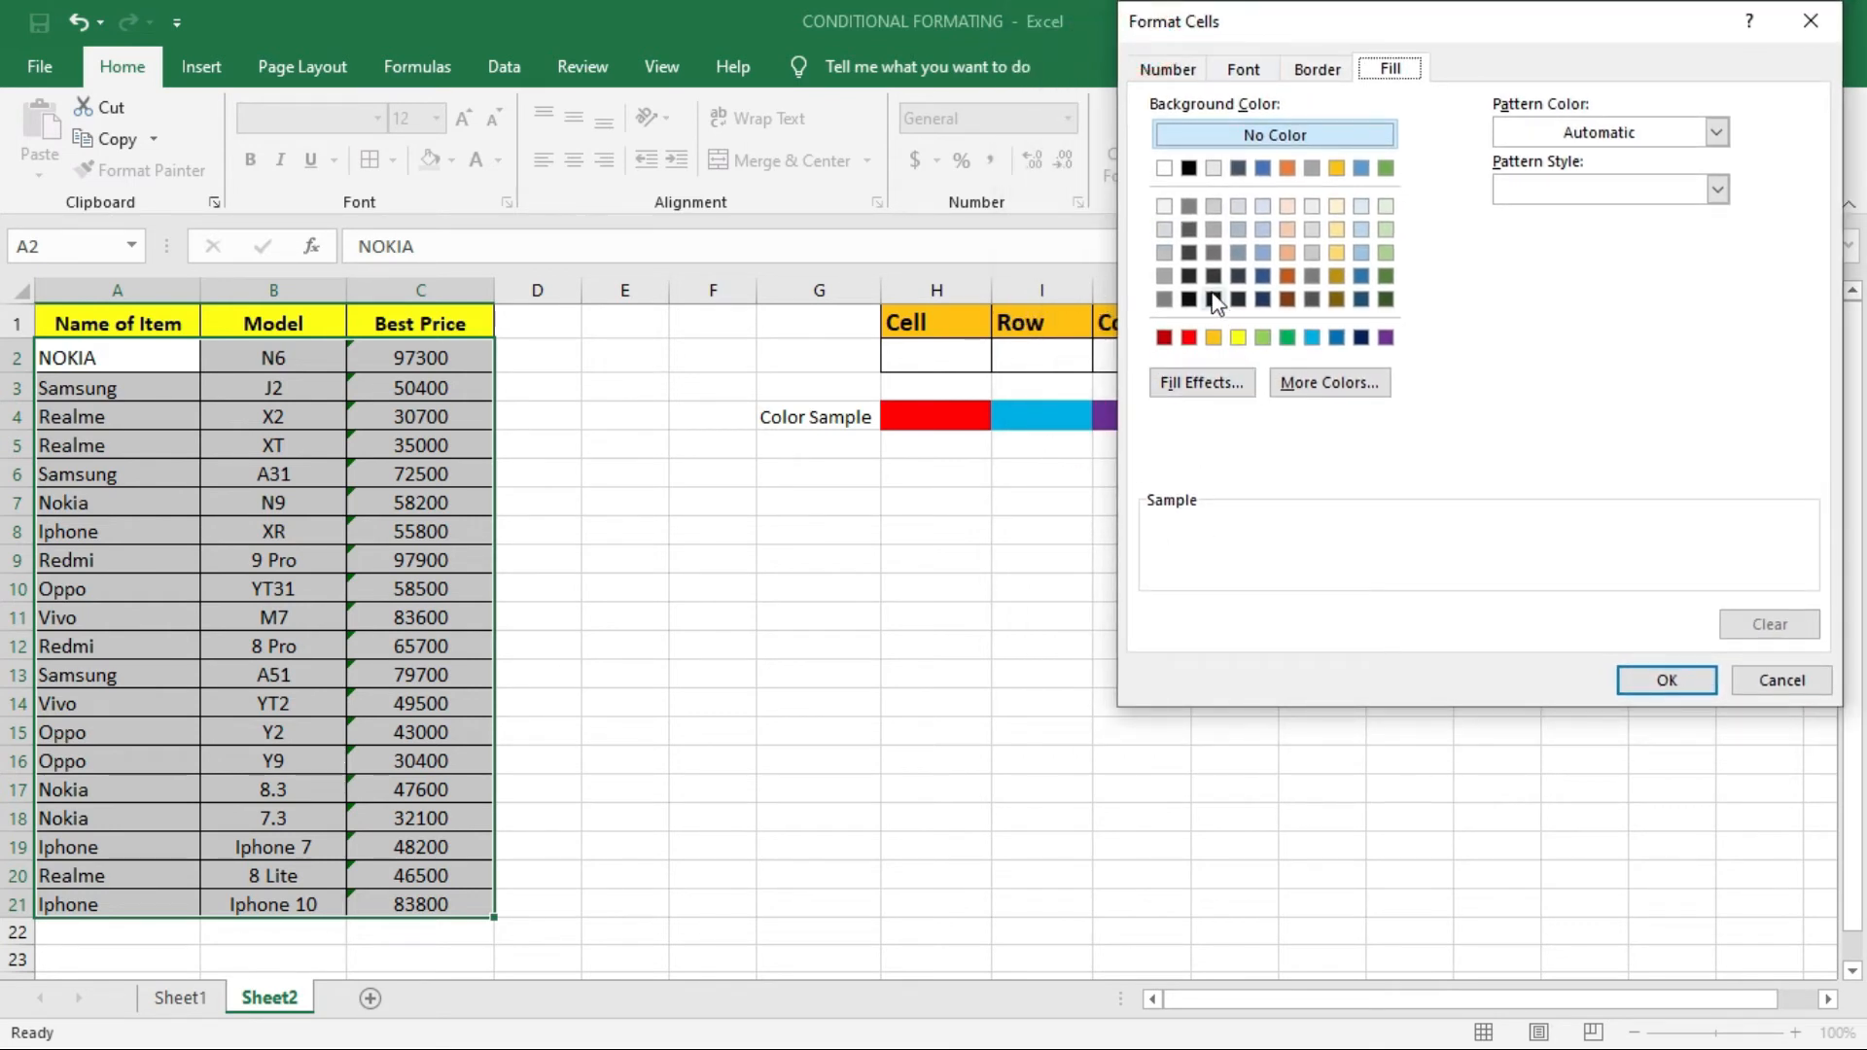
pyautogui.click(1313, 338)
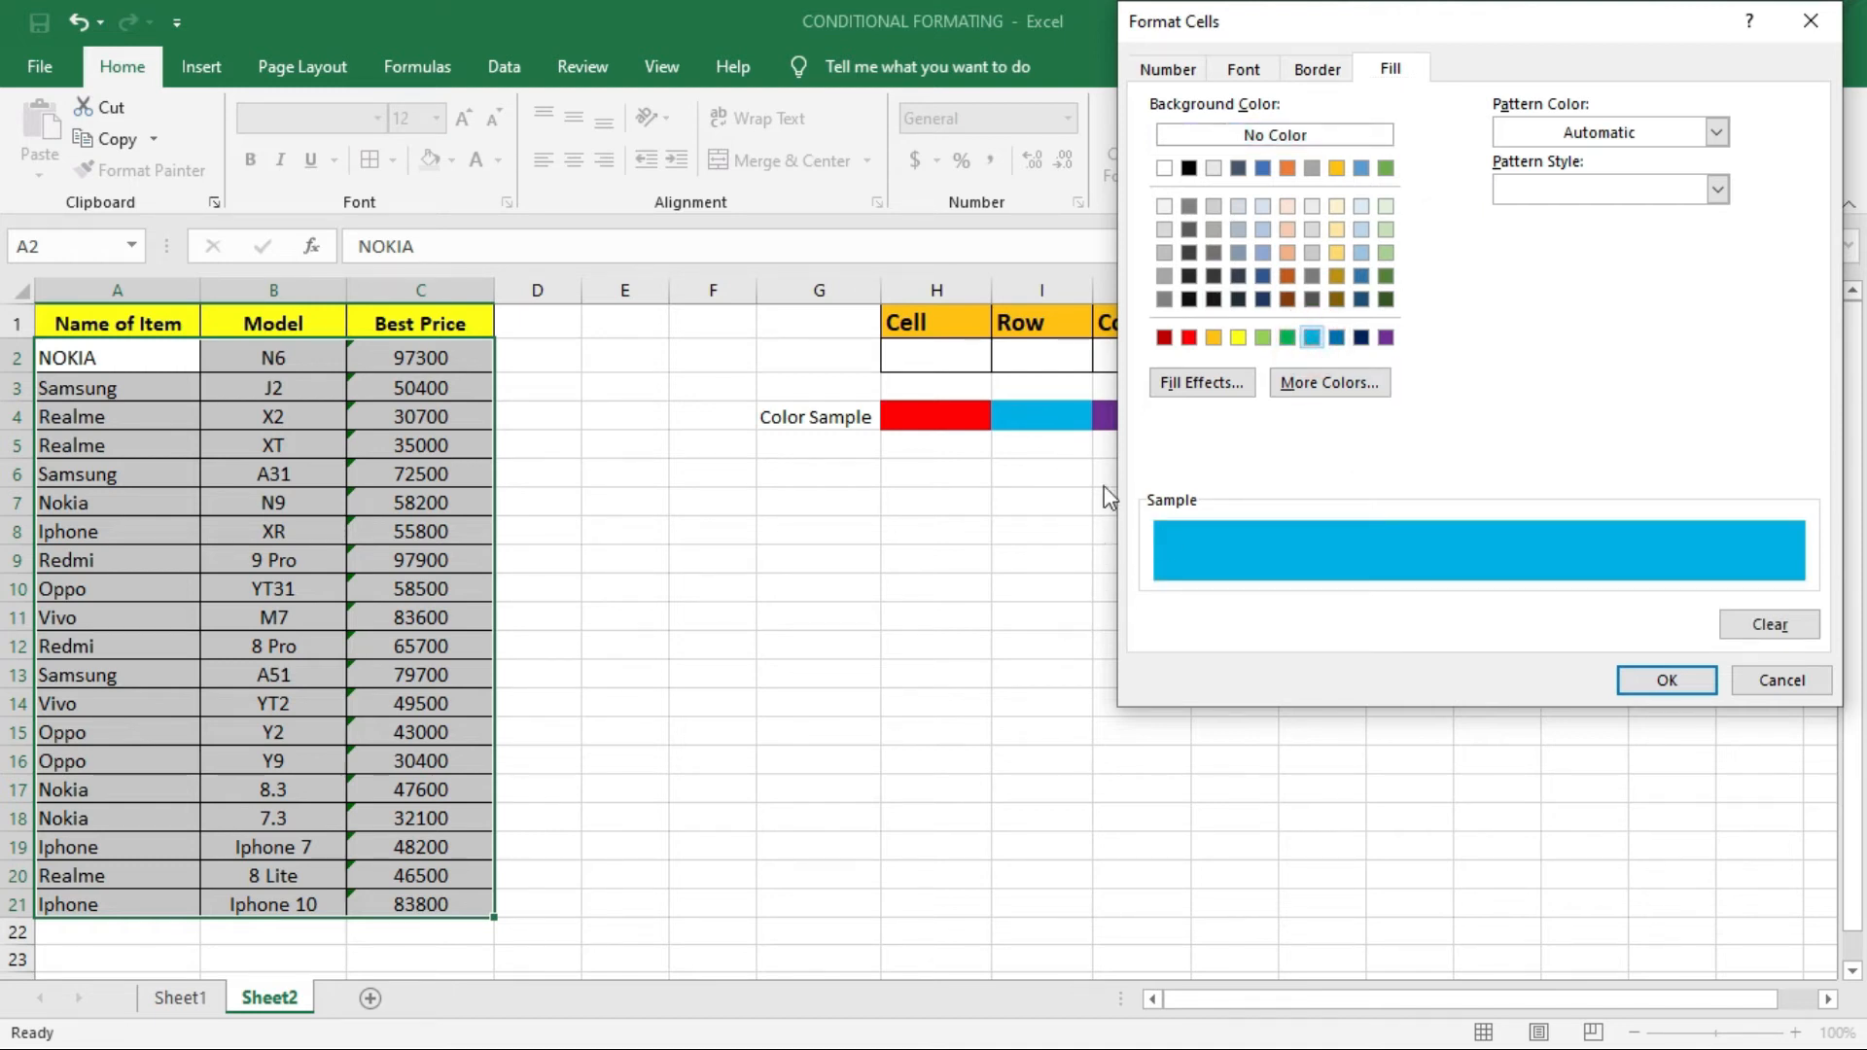
pyautogui.click(1686, 680)
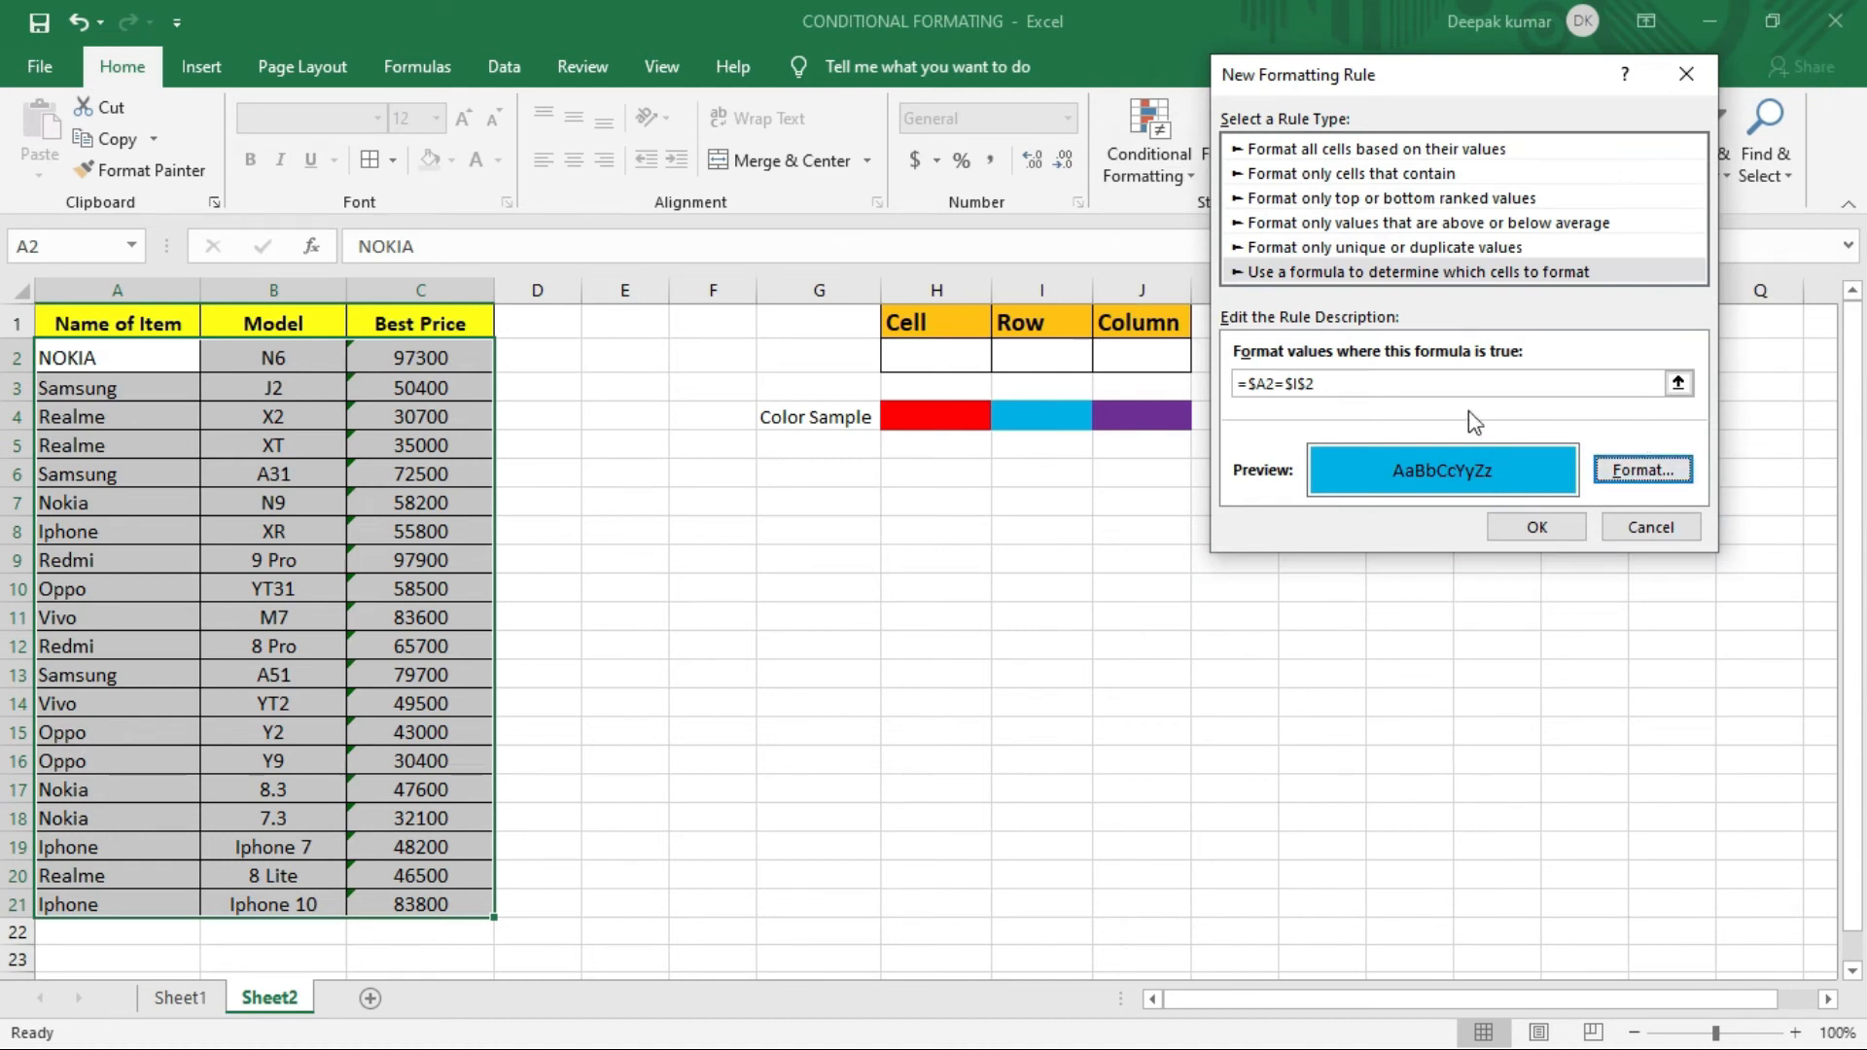
pyautogui.click(1536, 530)
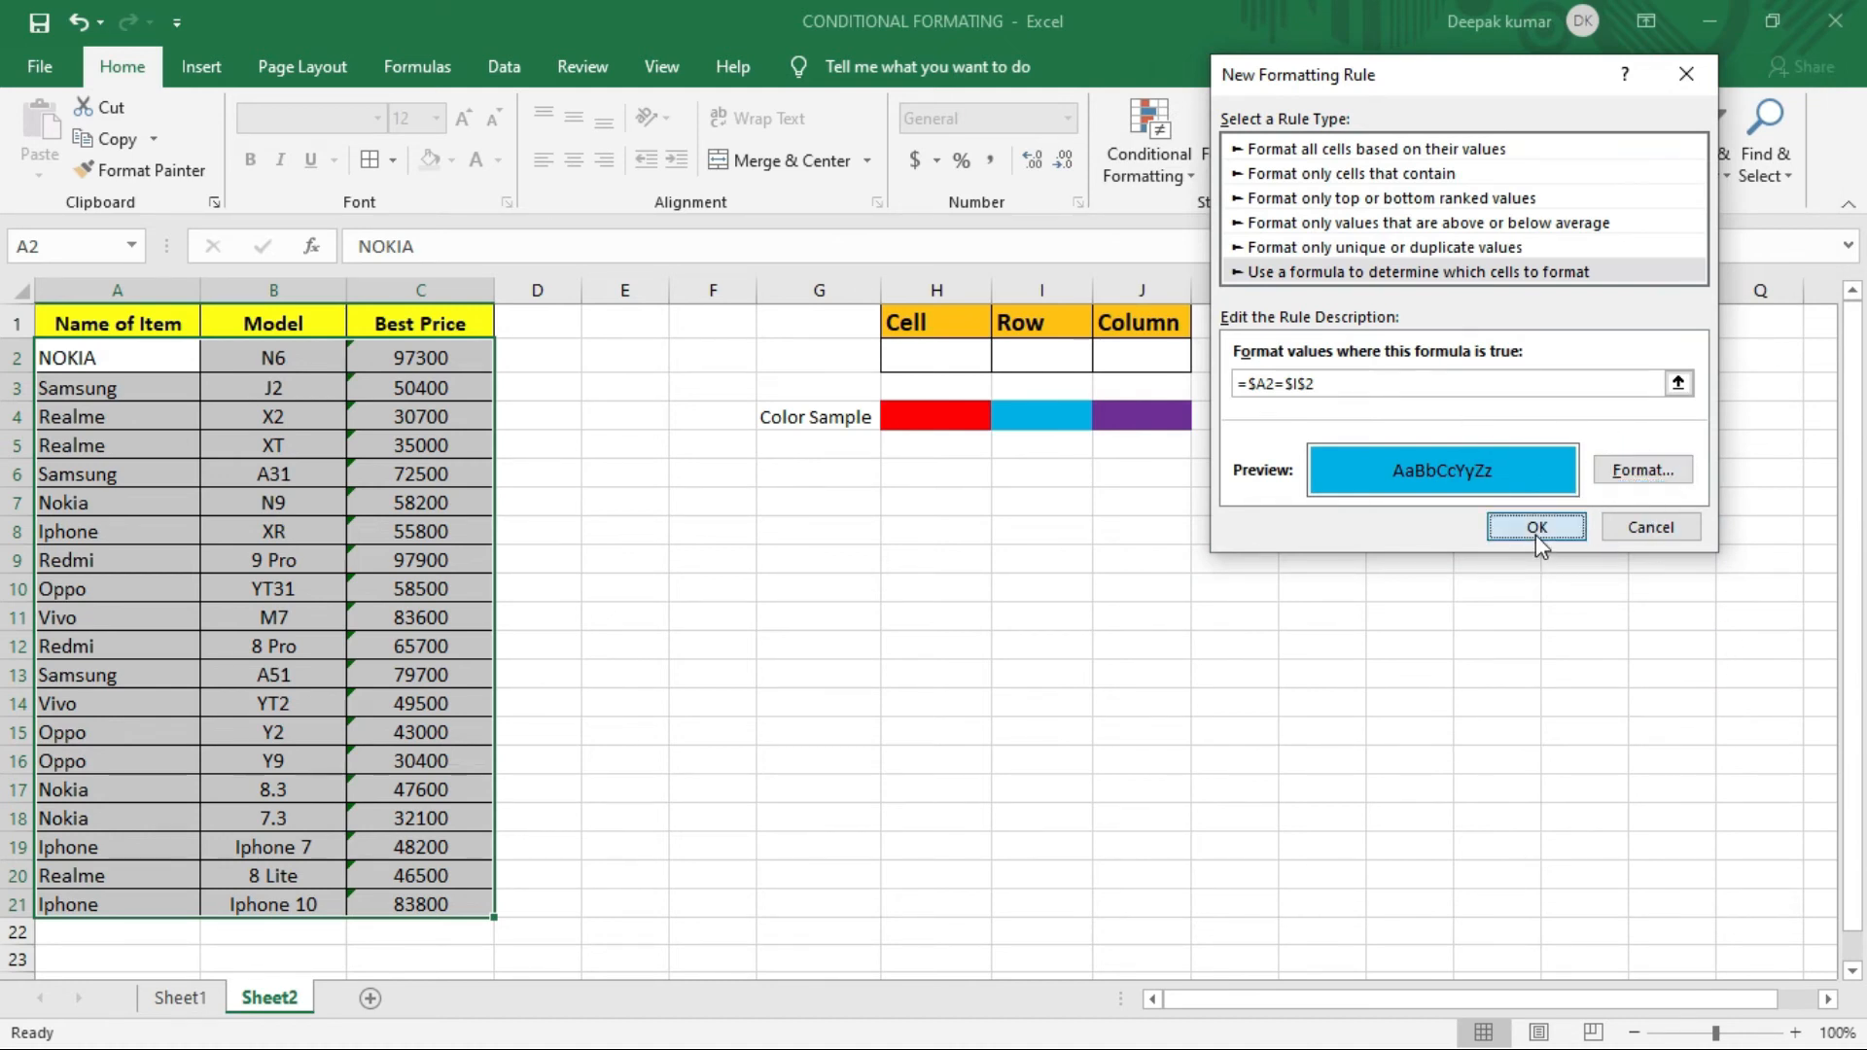
pyautogui.click(1071, 675)
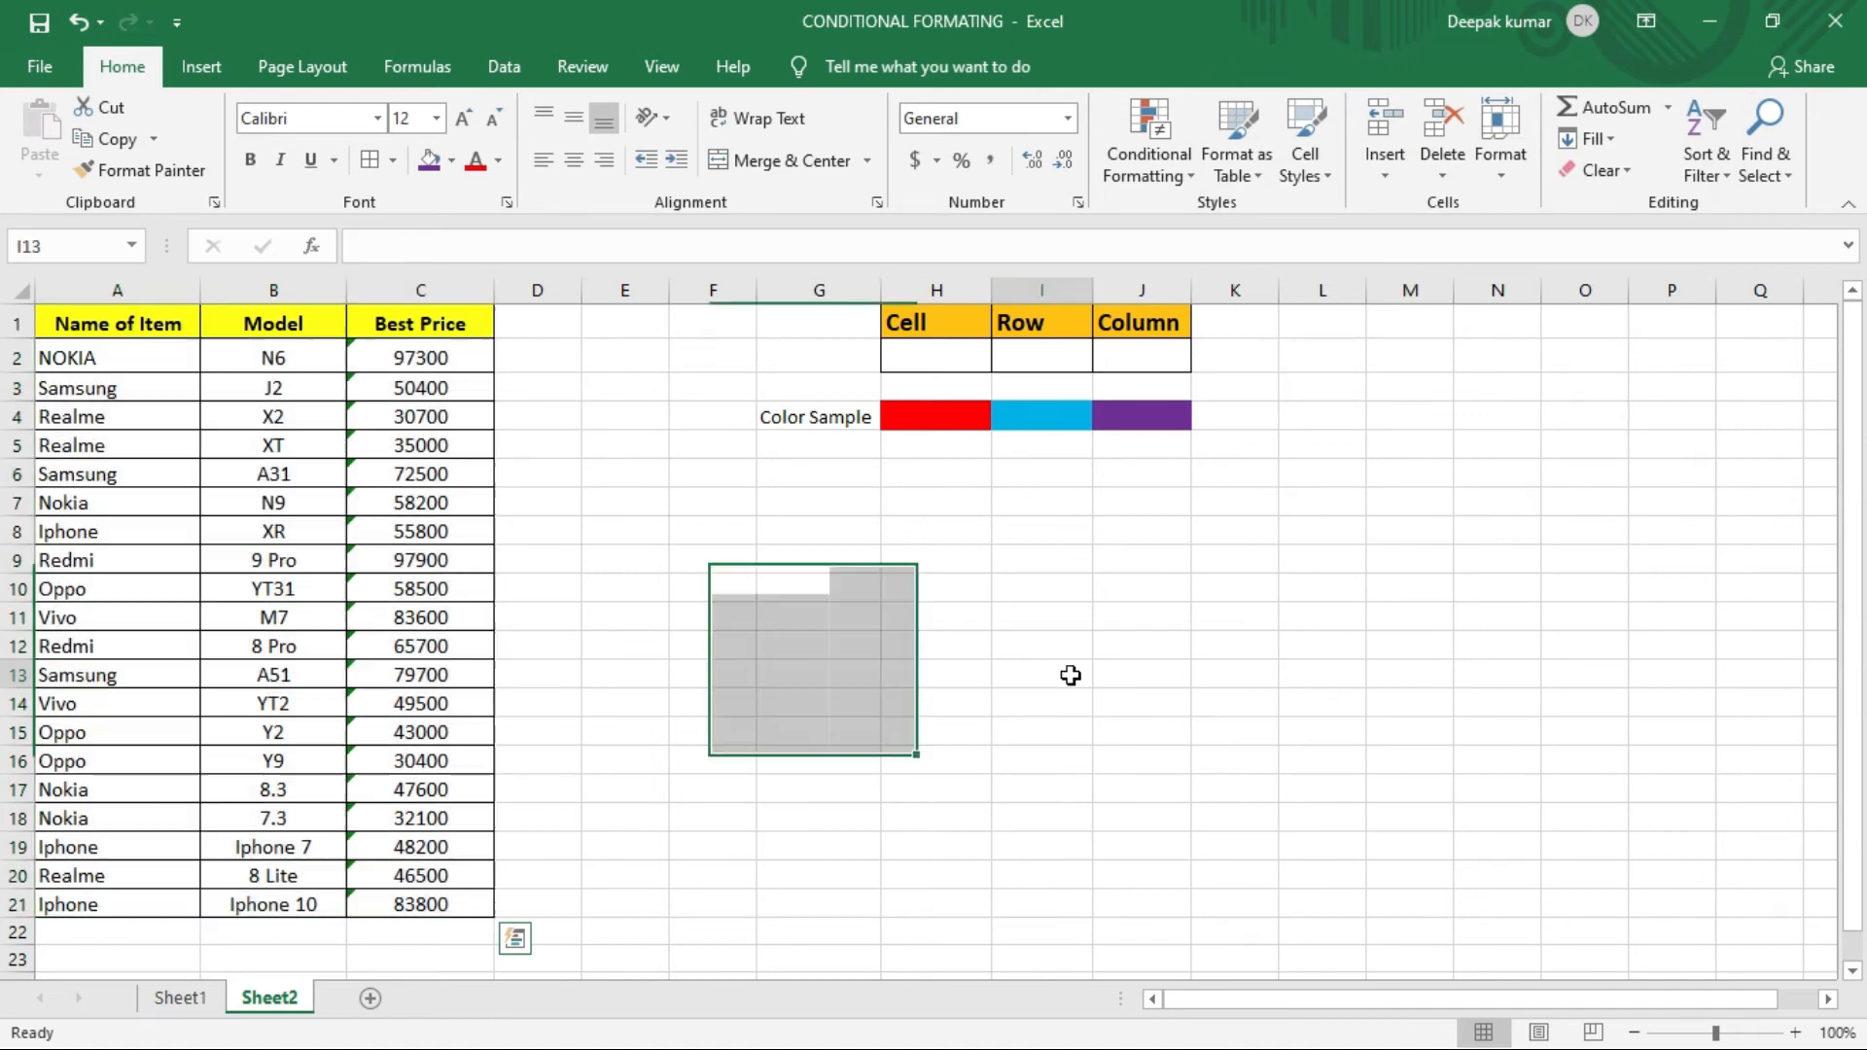
pyautogui.click(1188, 526)
# Step: Test the row highlighting rule by entering NOKIA, OPPO and SAMSUNG in turn in cell I2 under Row
pyautogui.click(1037, 347)
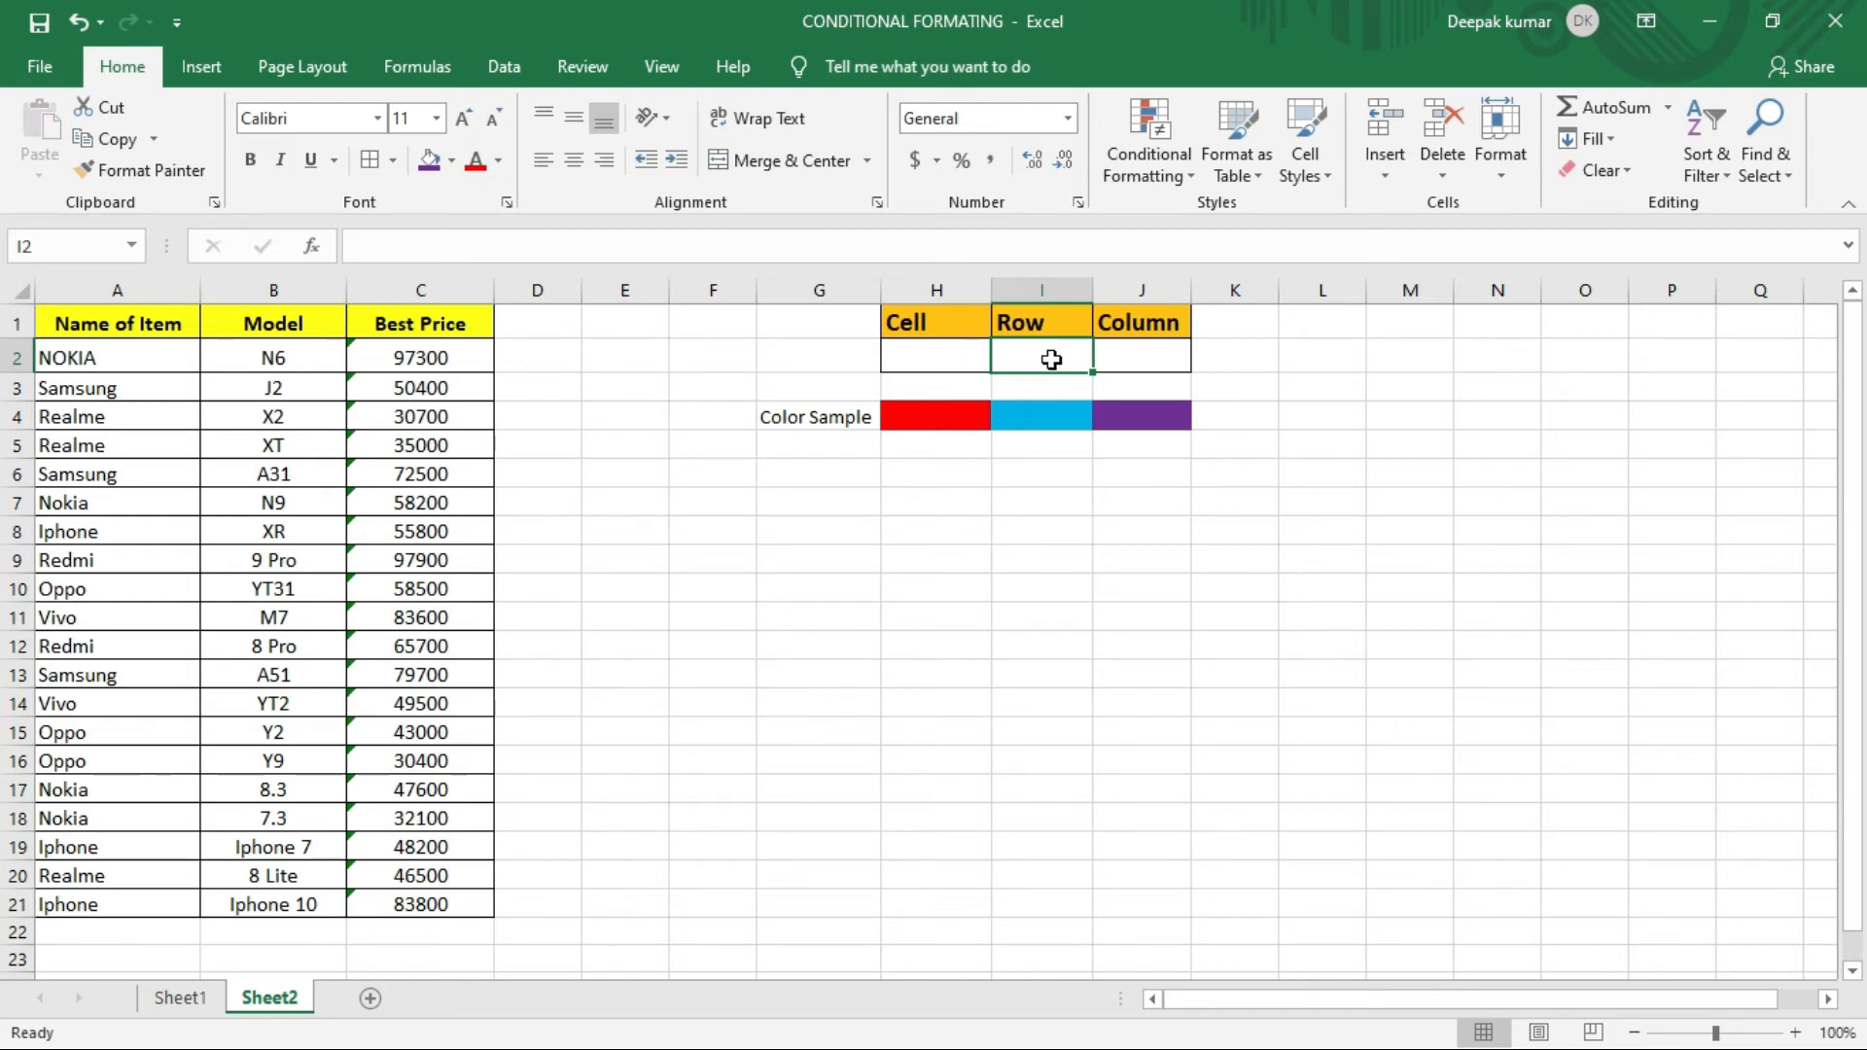
pyautogui.write('NOKIA')
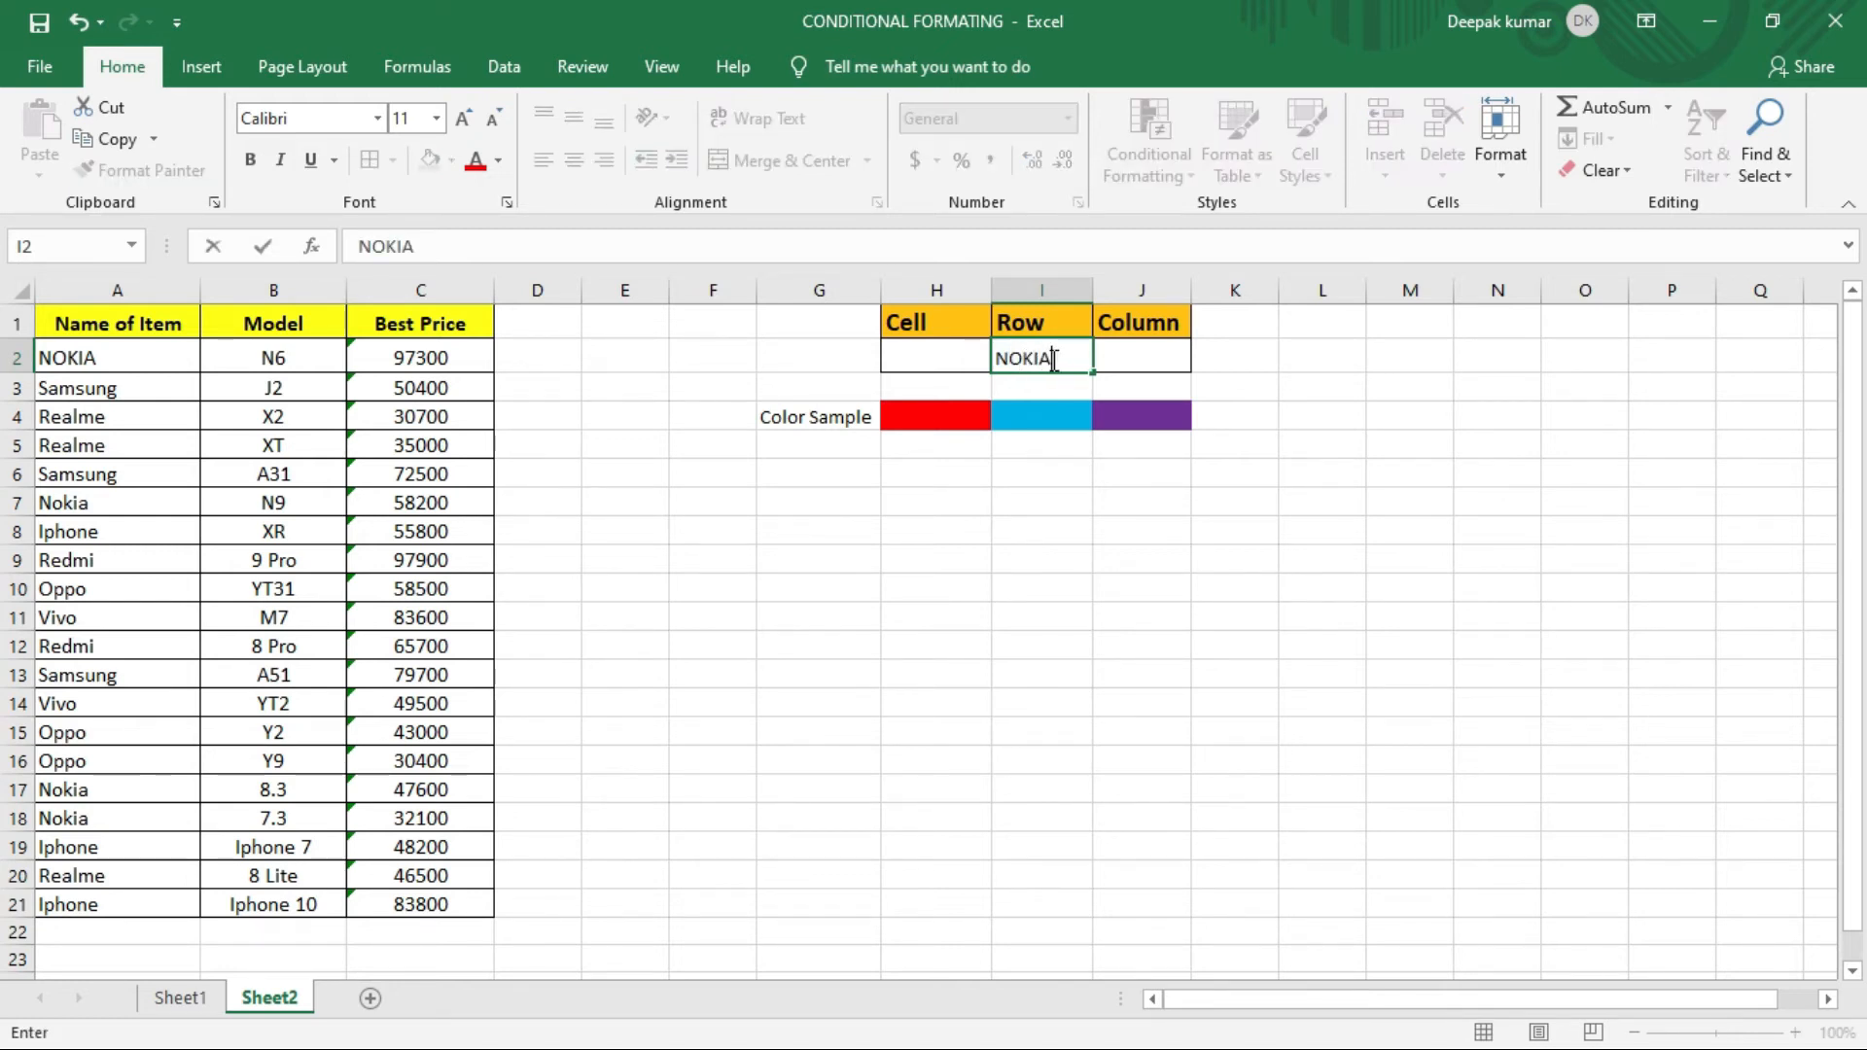
pyautogui.press('Return')
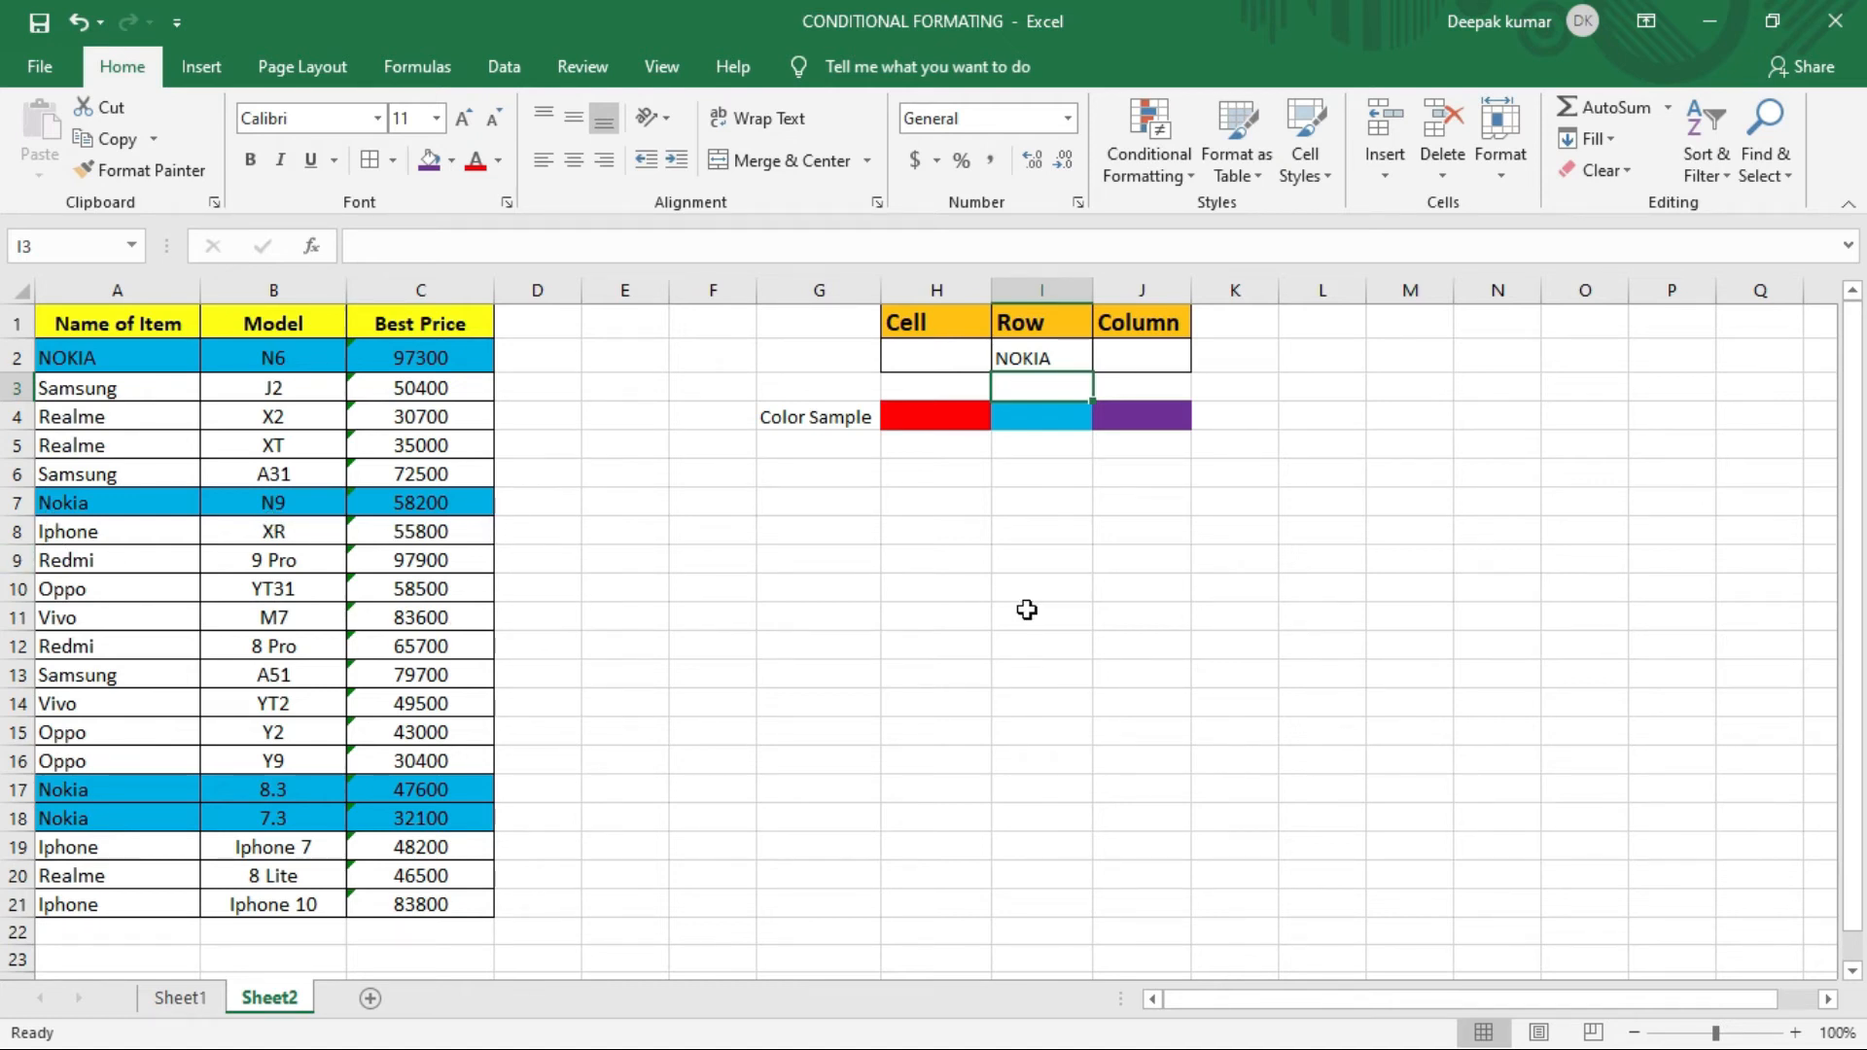
pyautogui.click(1053, 361)
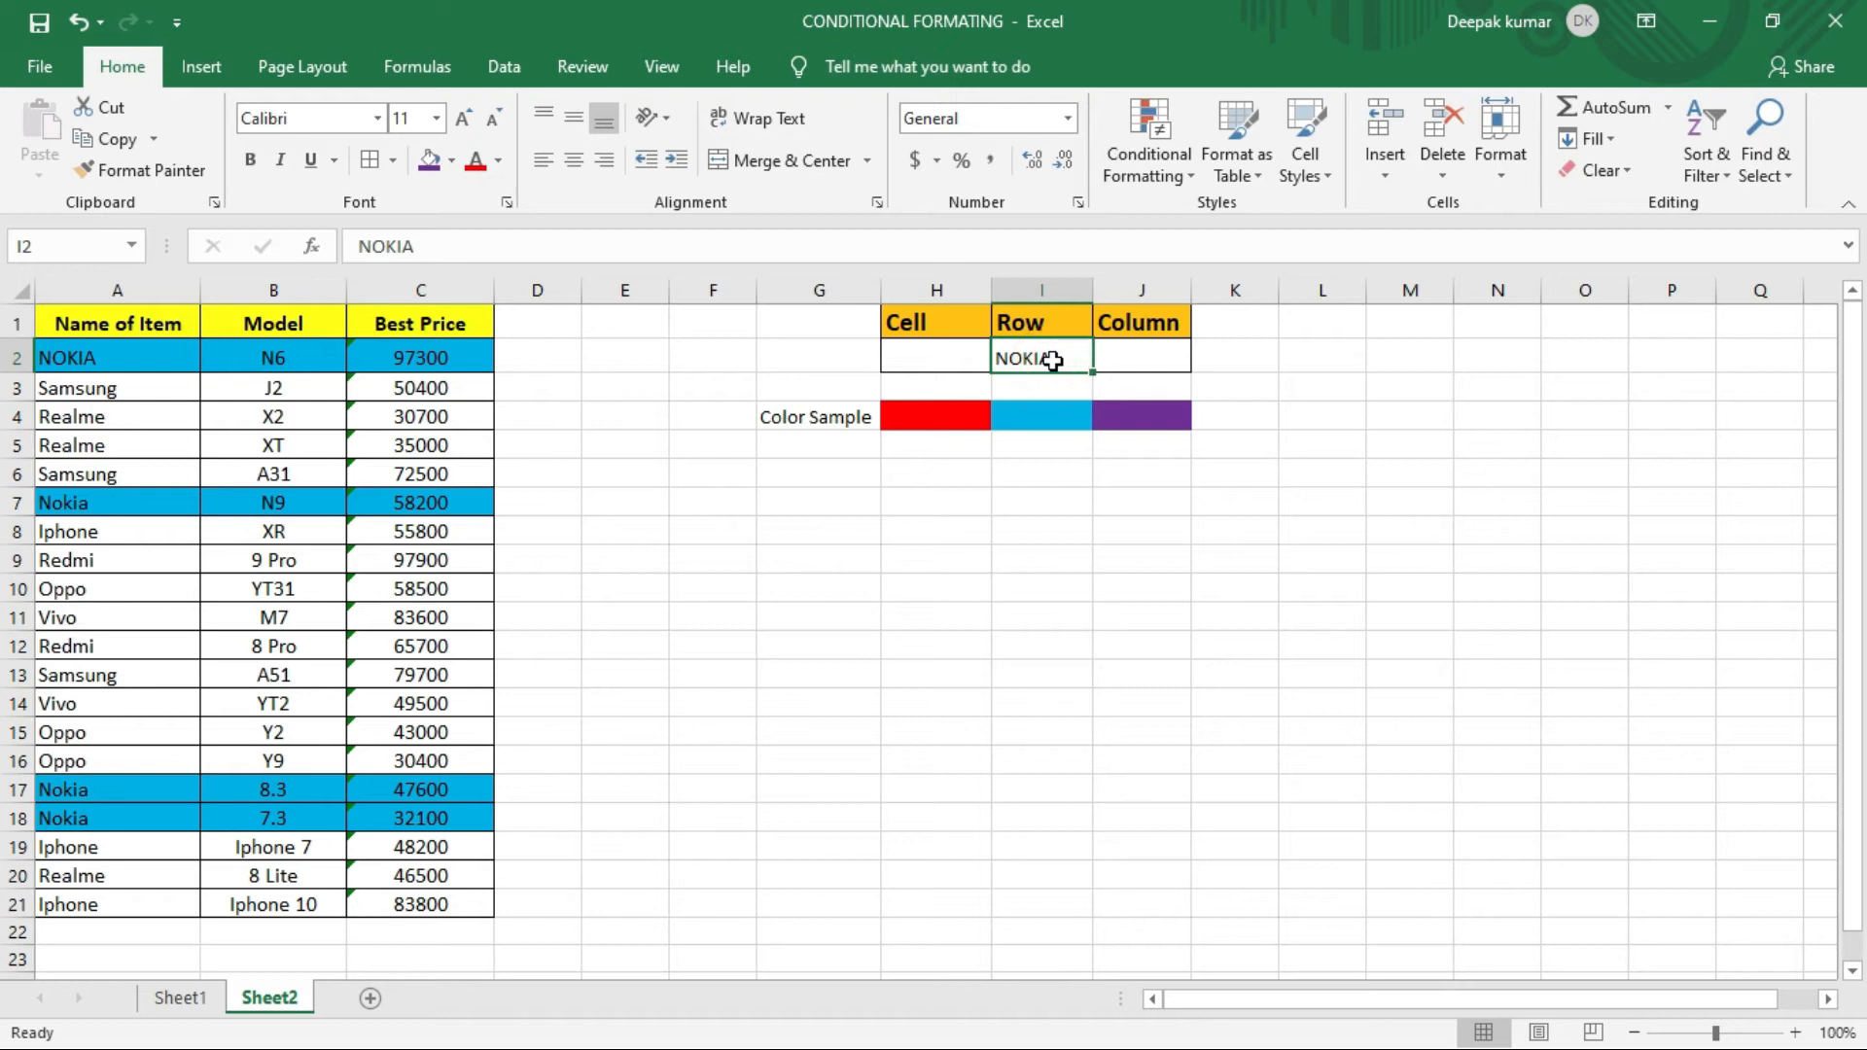
pyautogui.write('OP')
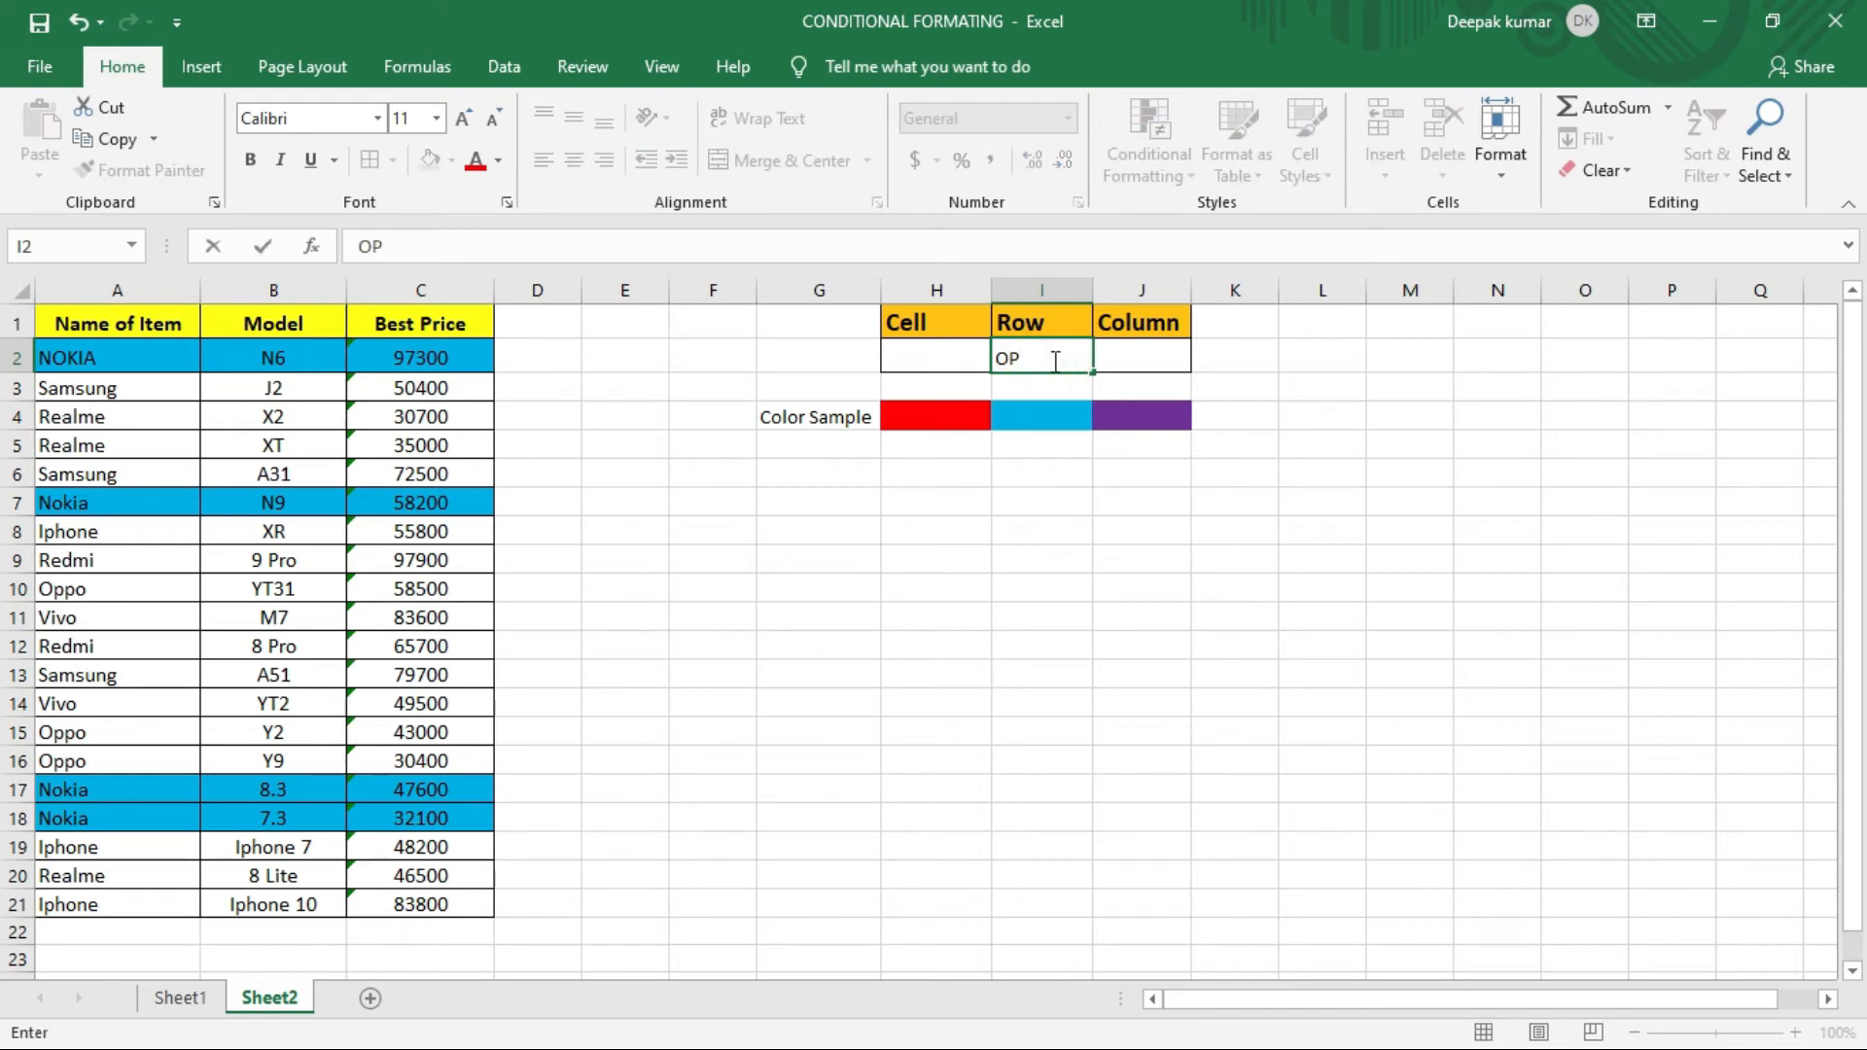
pyautogui.press('Return')
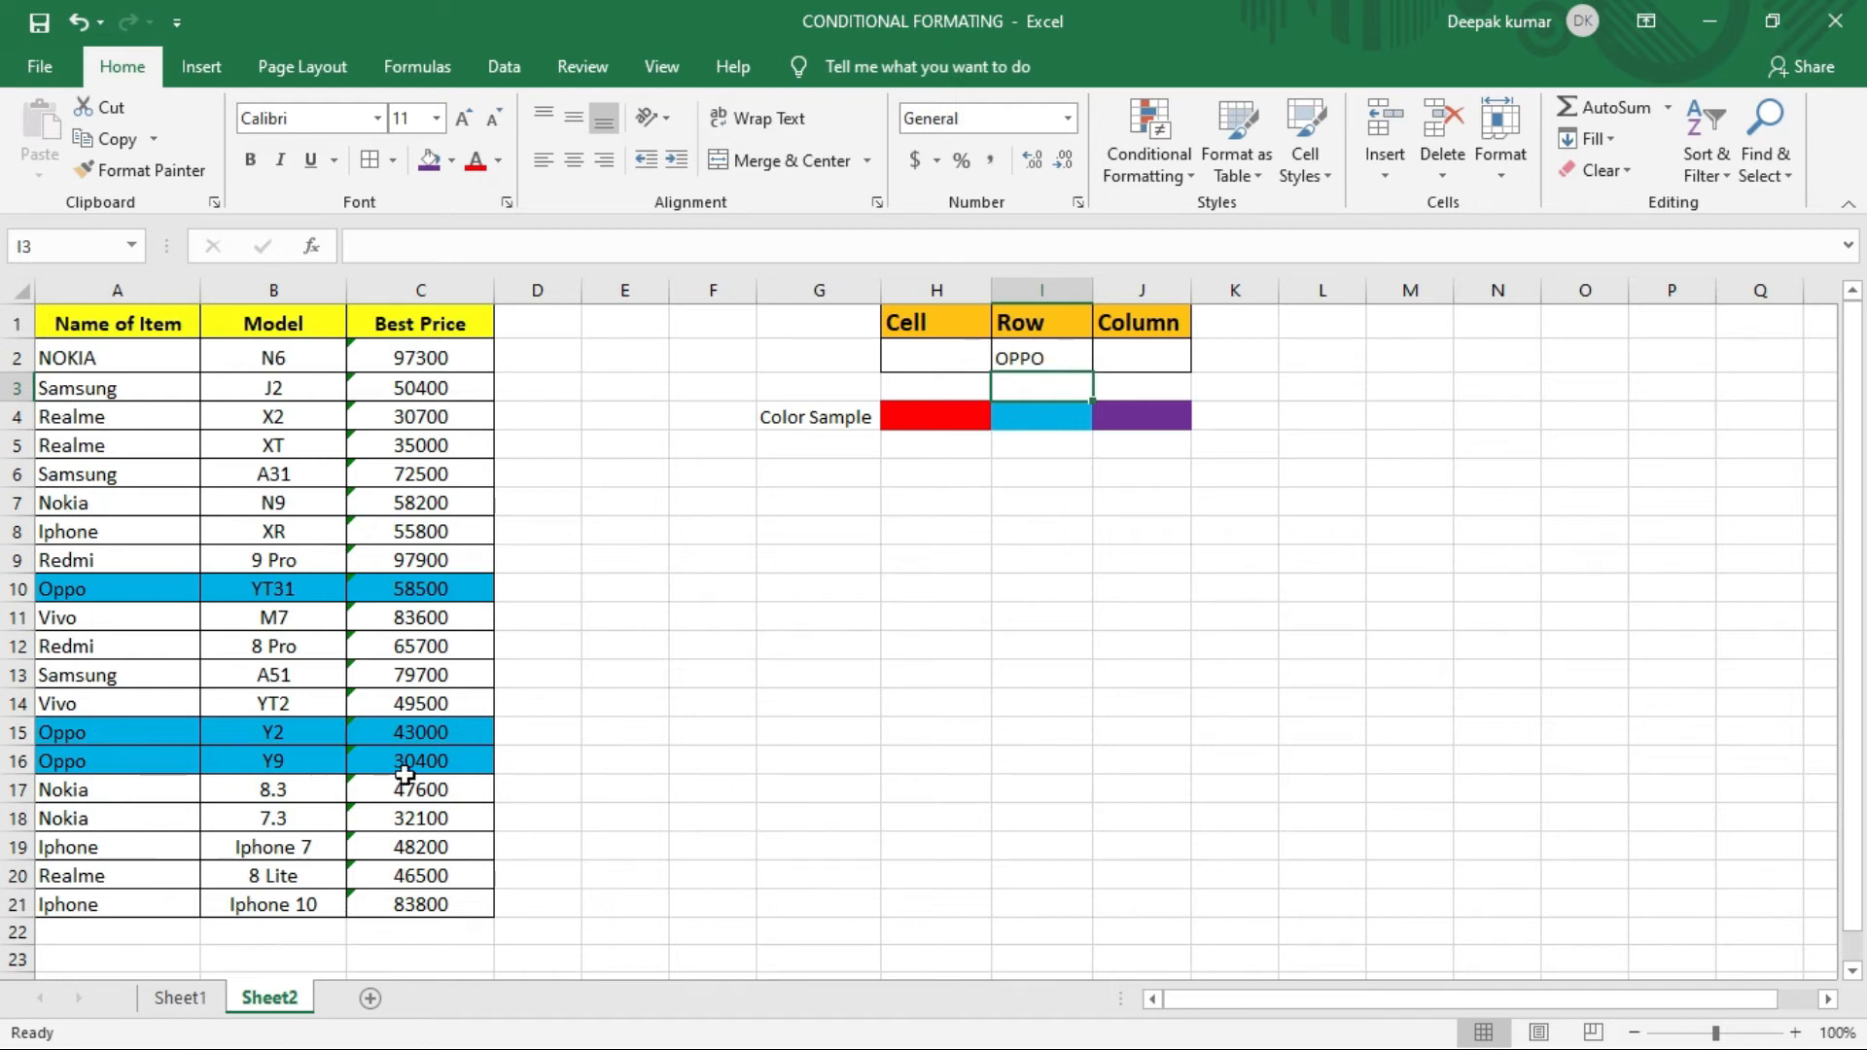
pyautogui.click(1045, 358)
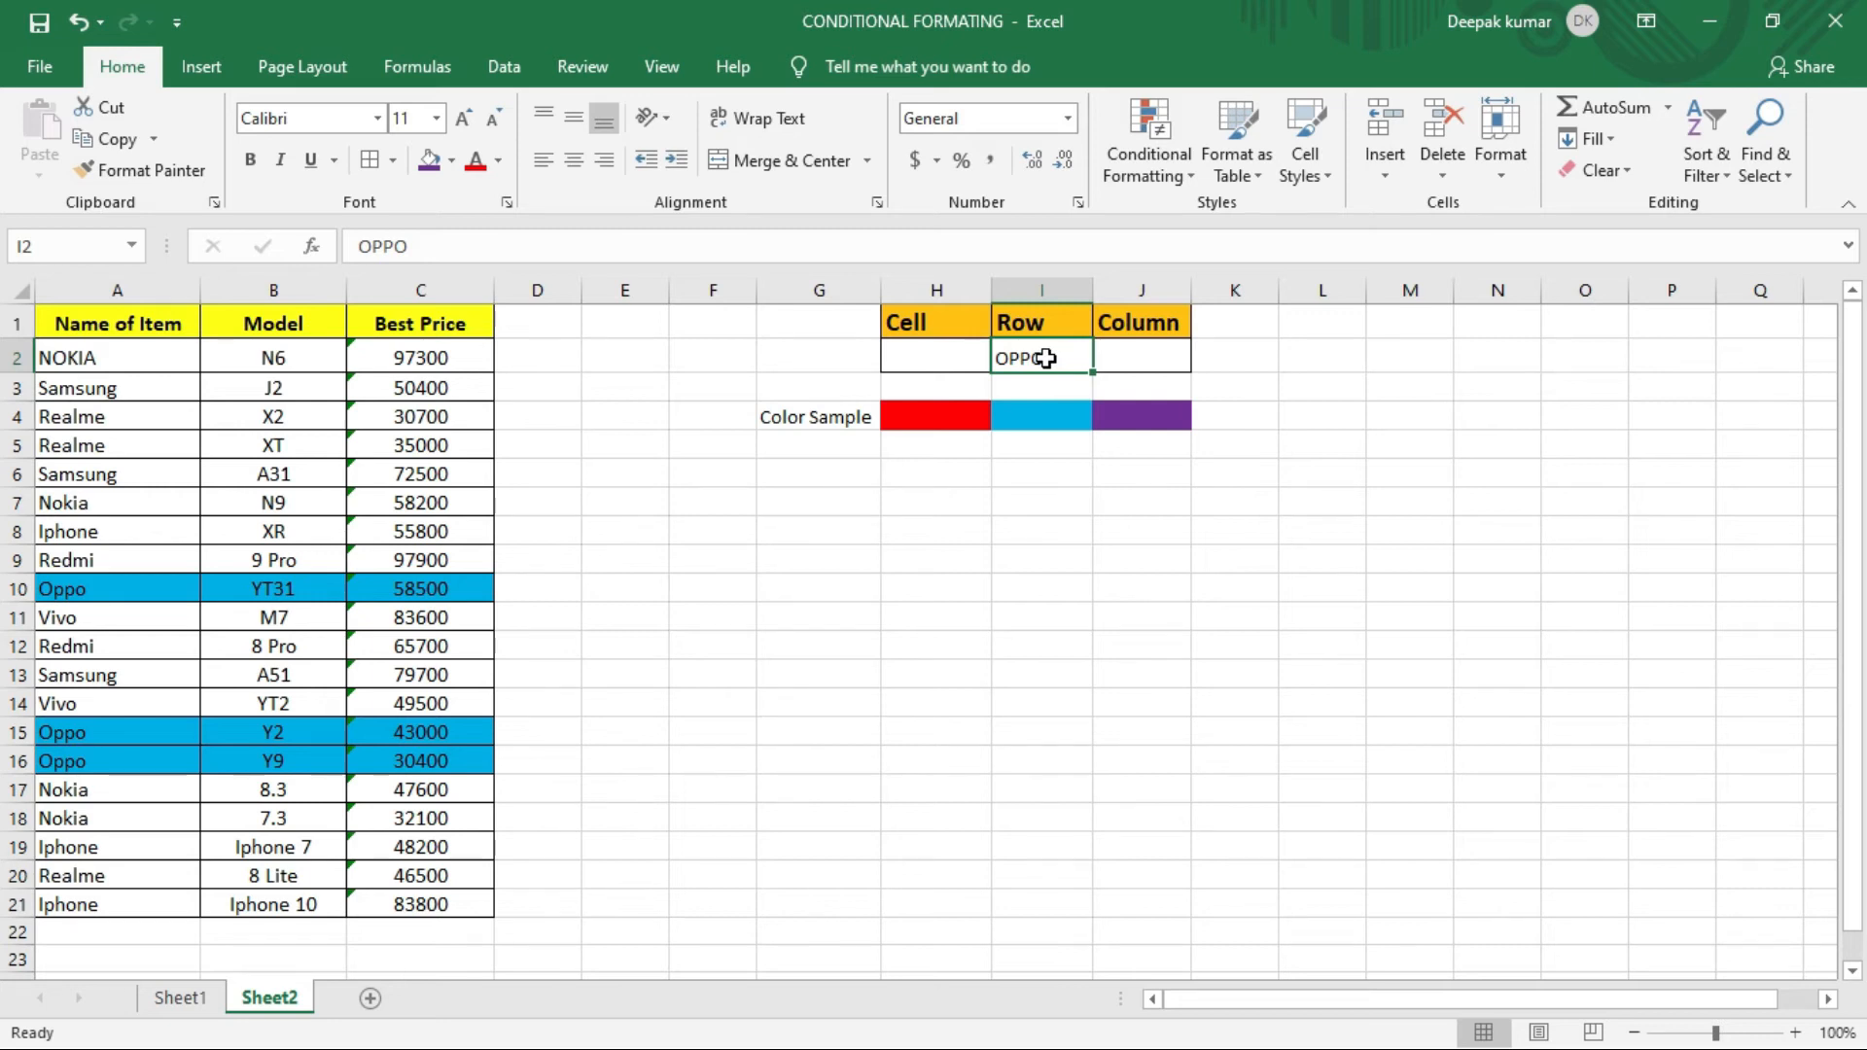
pyautogui.write('SAMSUNG')
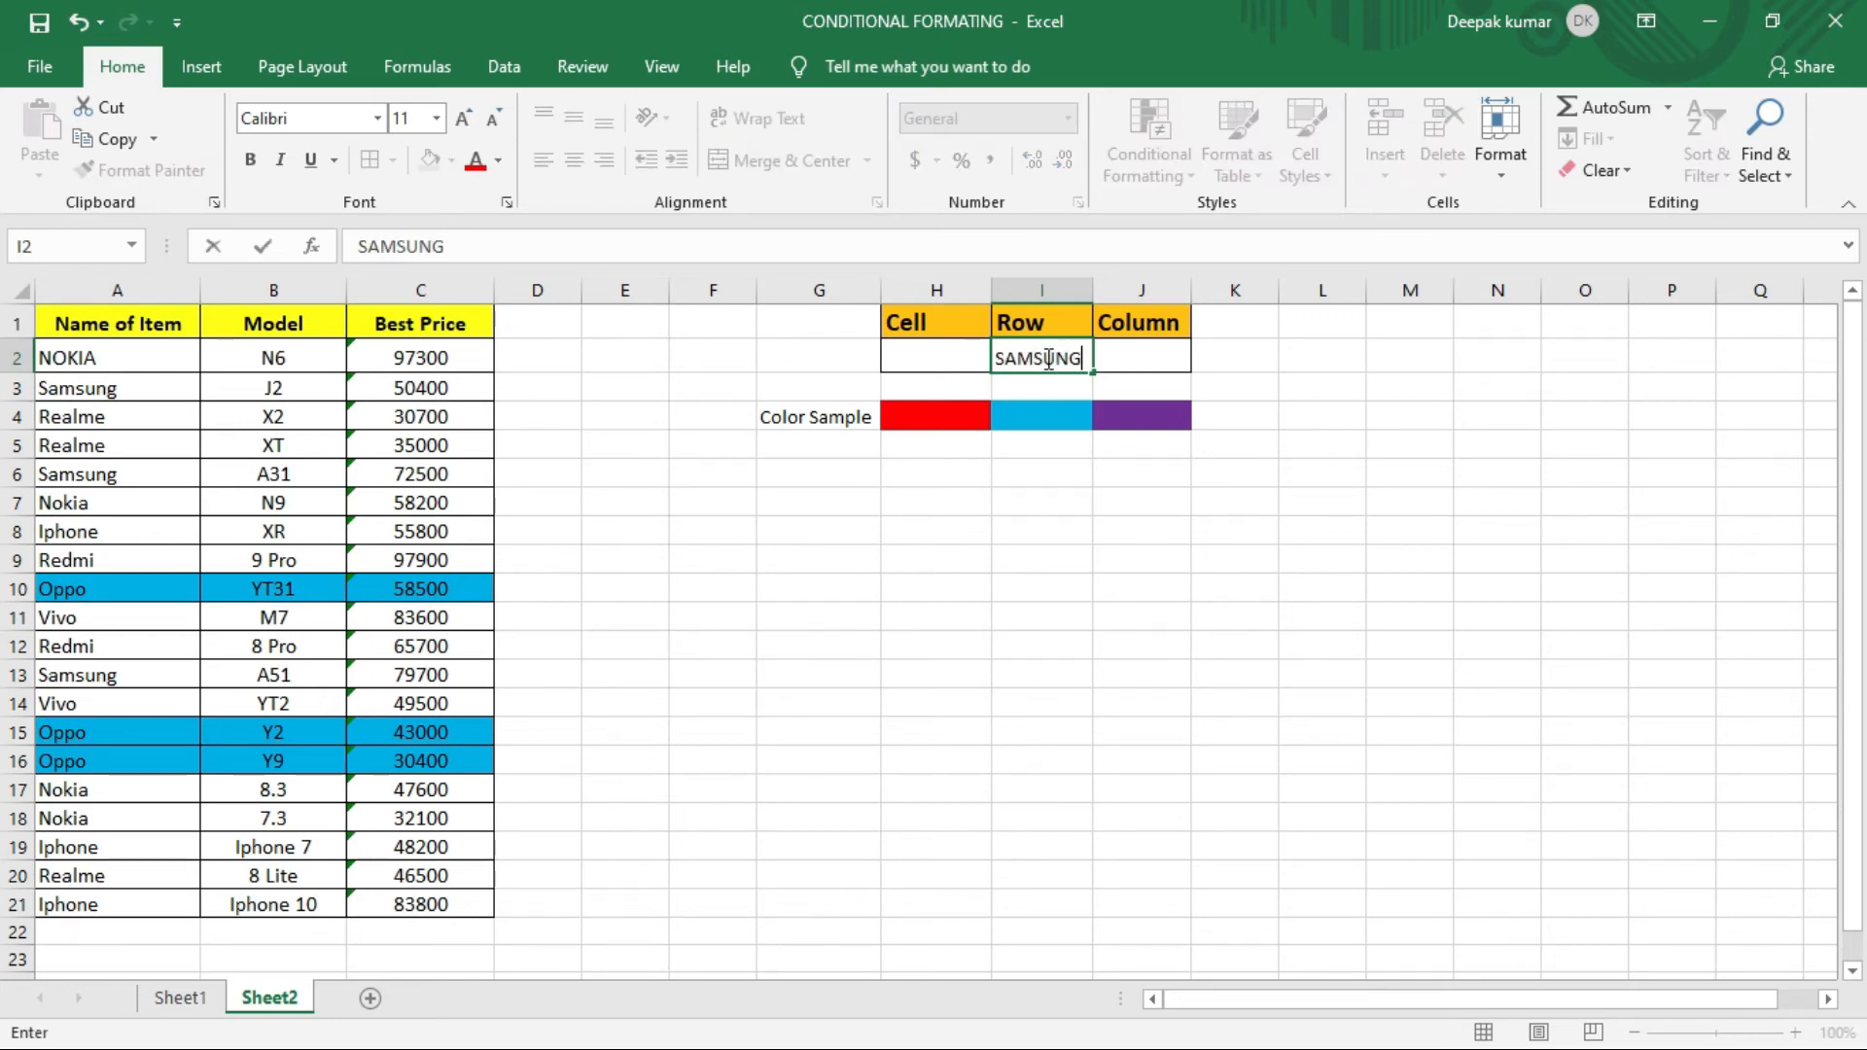
pyautogui.press('Return')
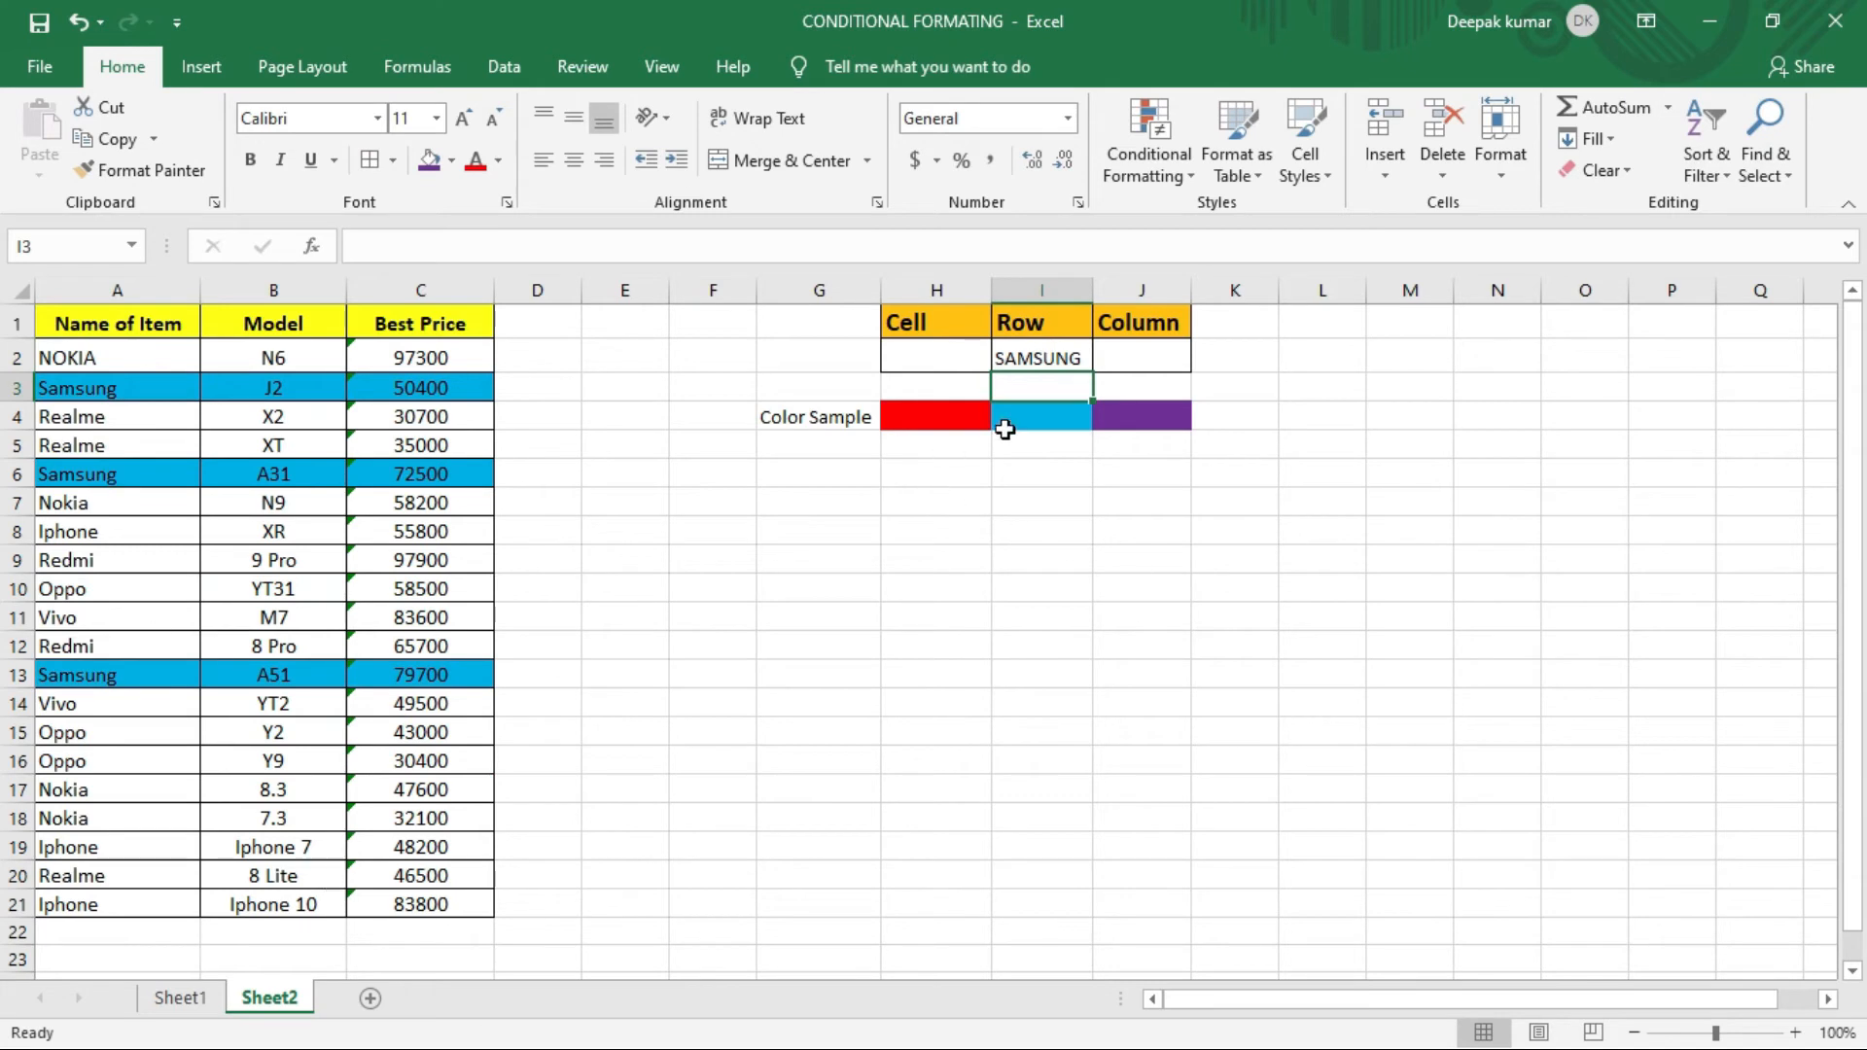
# Step: Test the row highlighting rule with REDMI in cell I2 under Row, and clear the cell
pyautogui.click(1034, 361)
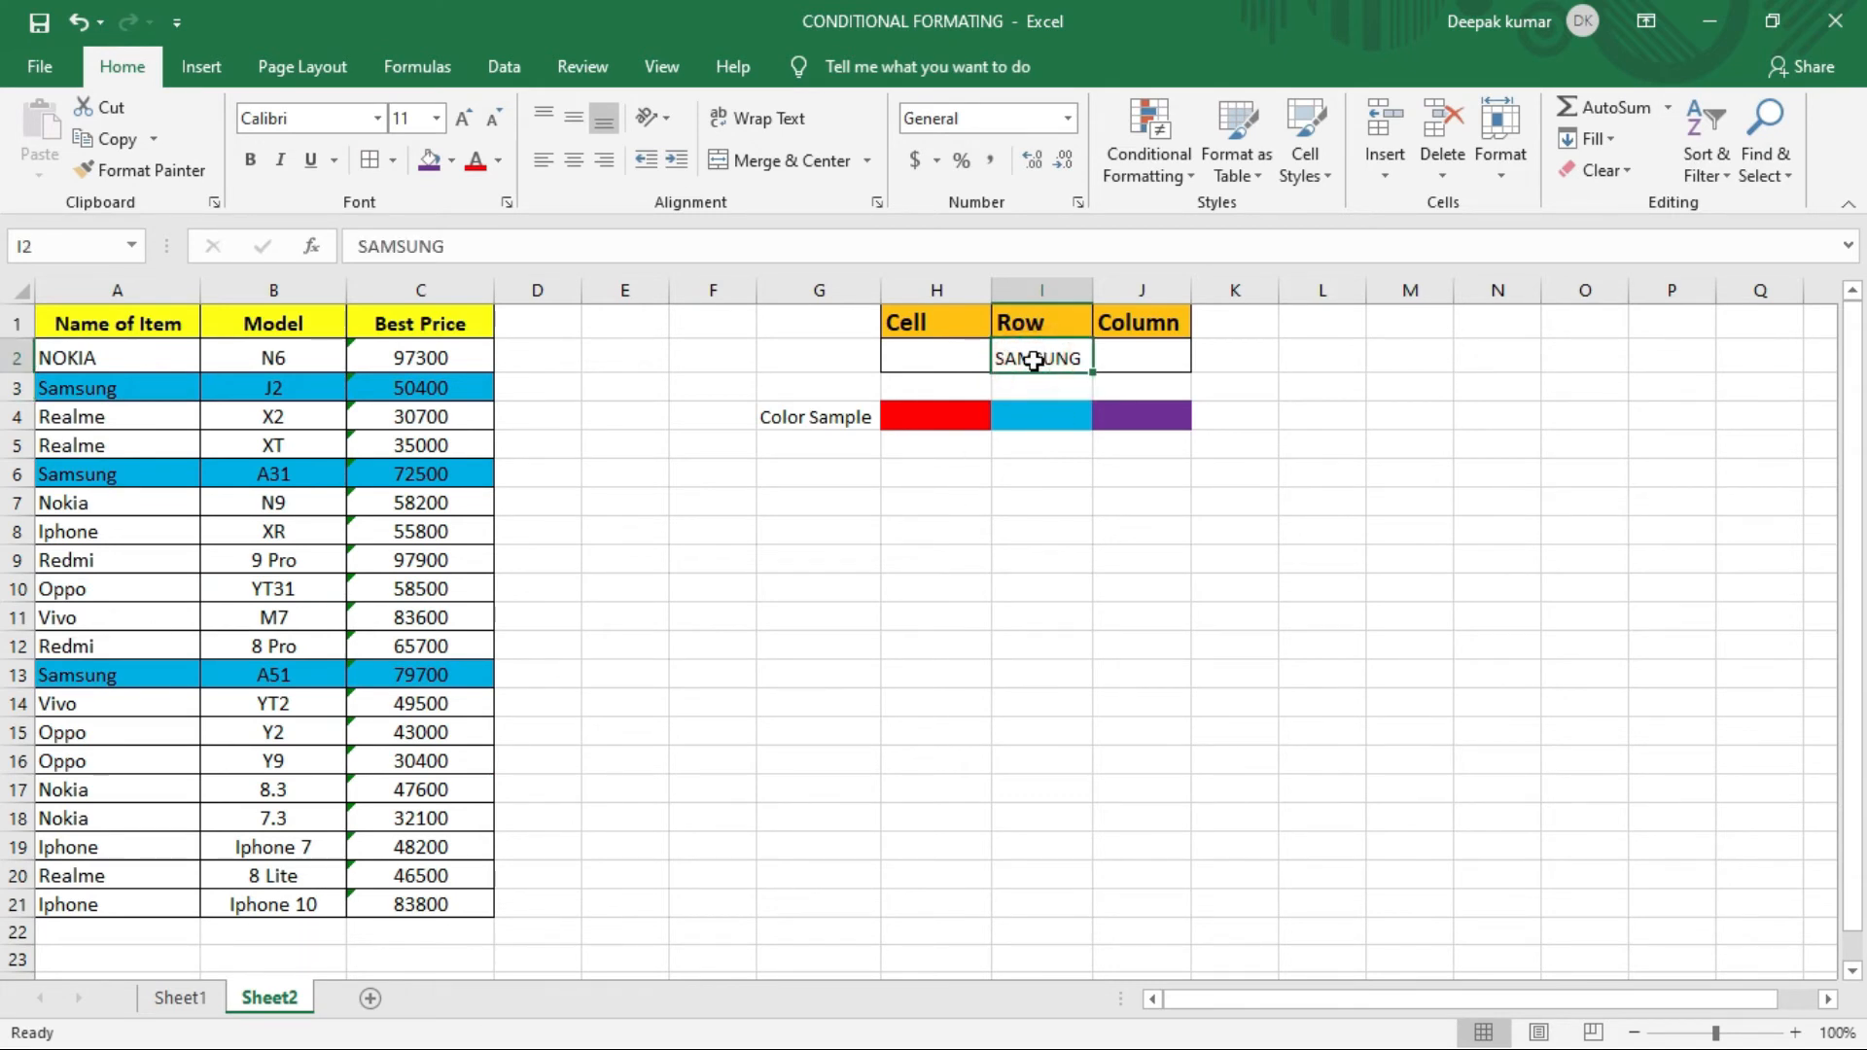
pyautogui.write('REDIM')
pyautogui.press('BackSpace')
pyautogui.press('BackSpace')
pyautogui.write('MI')
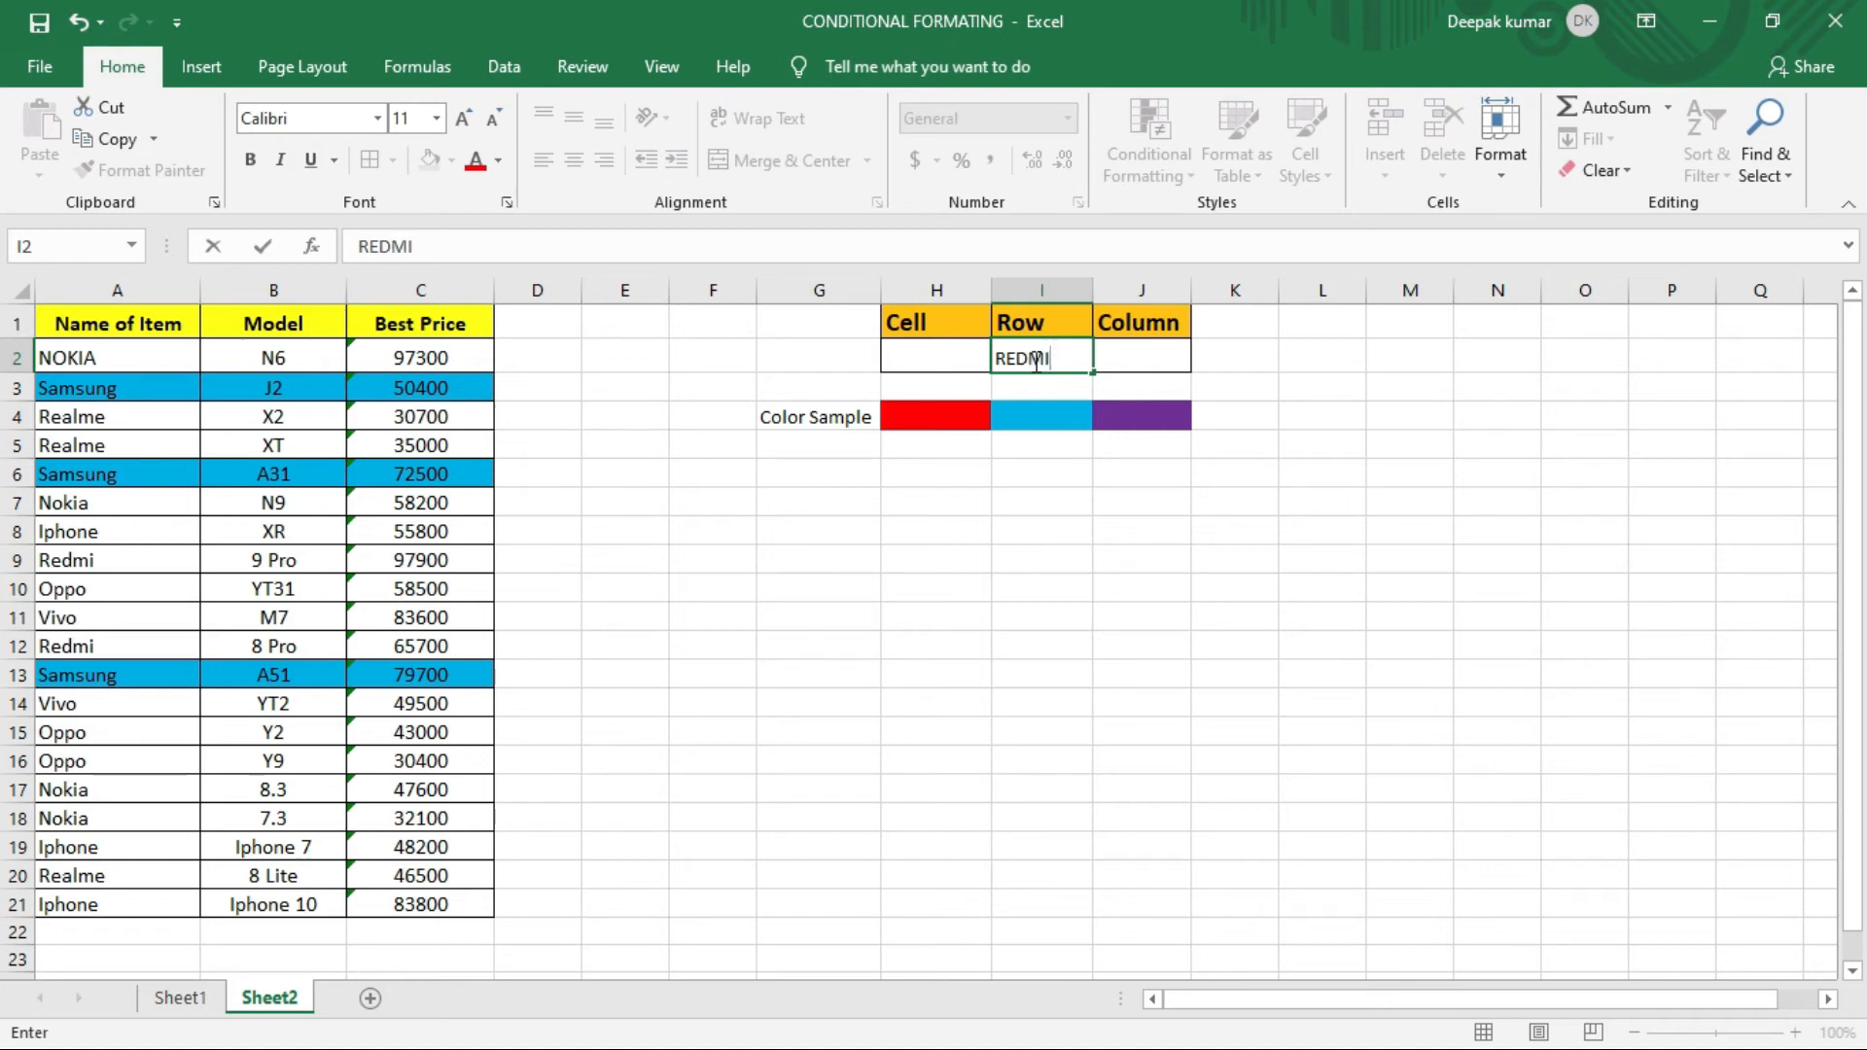
pyautogui.press('Return')
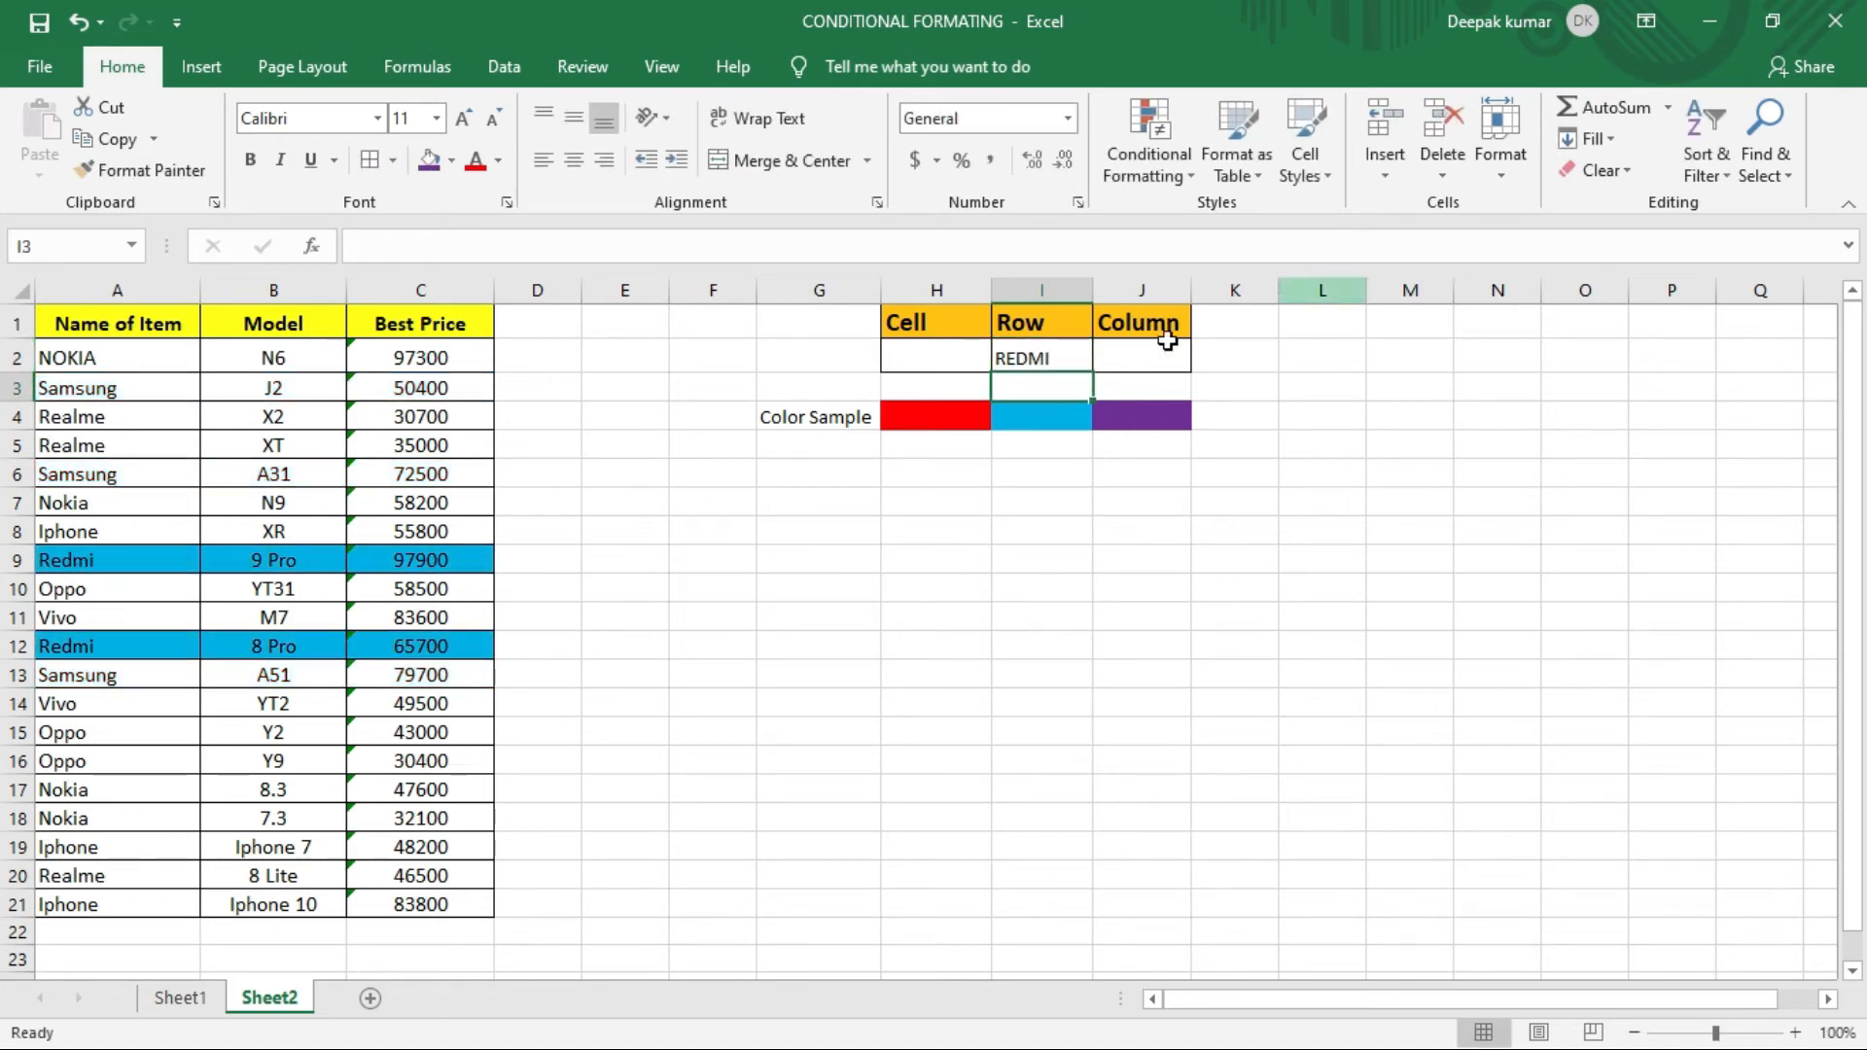
pyautogui.click(1026, 360)
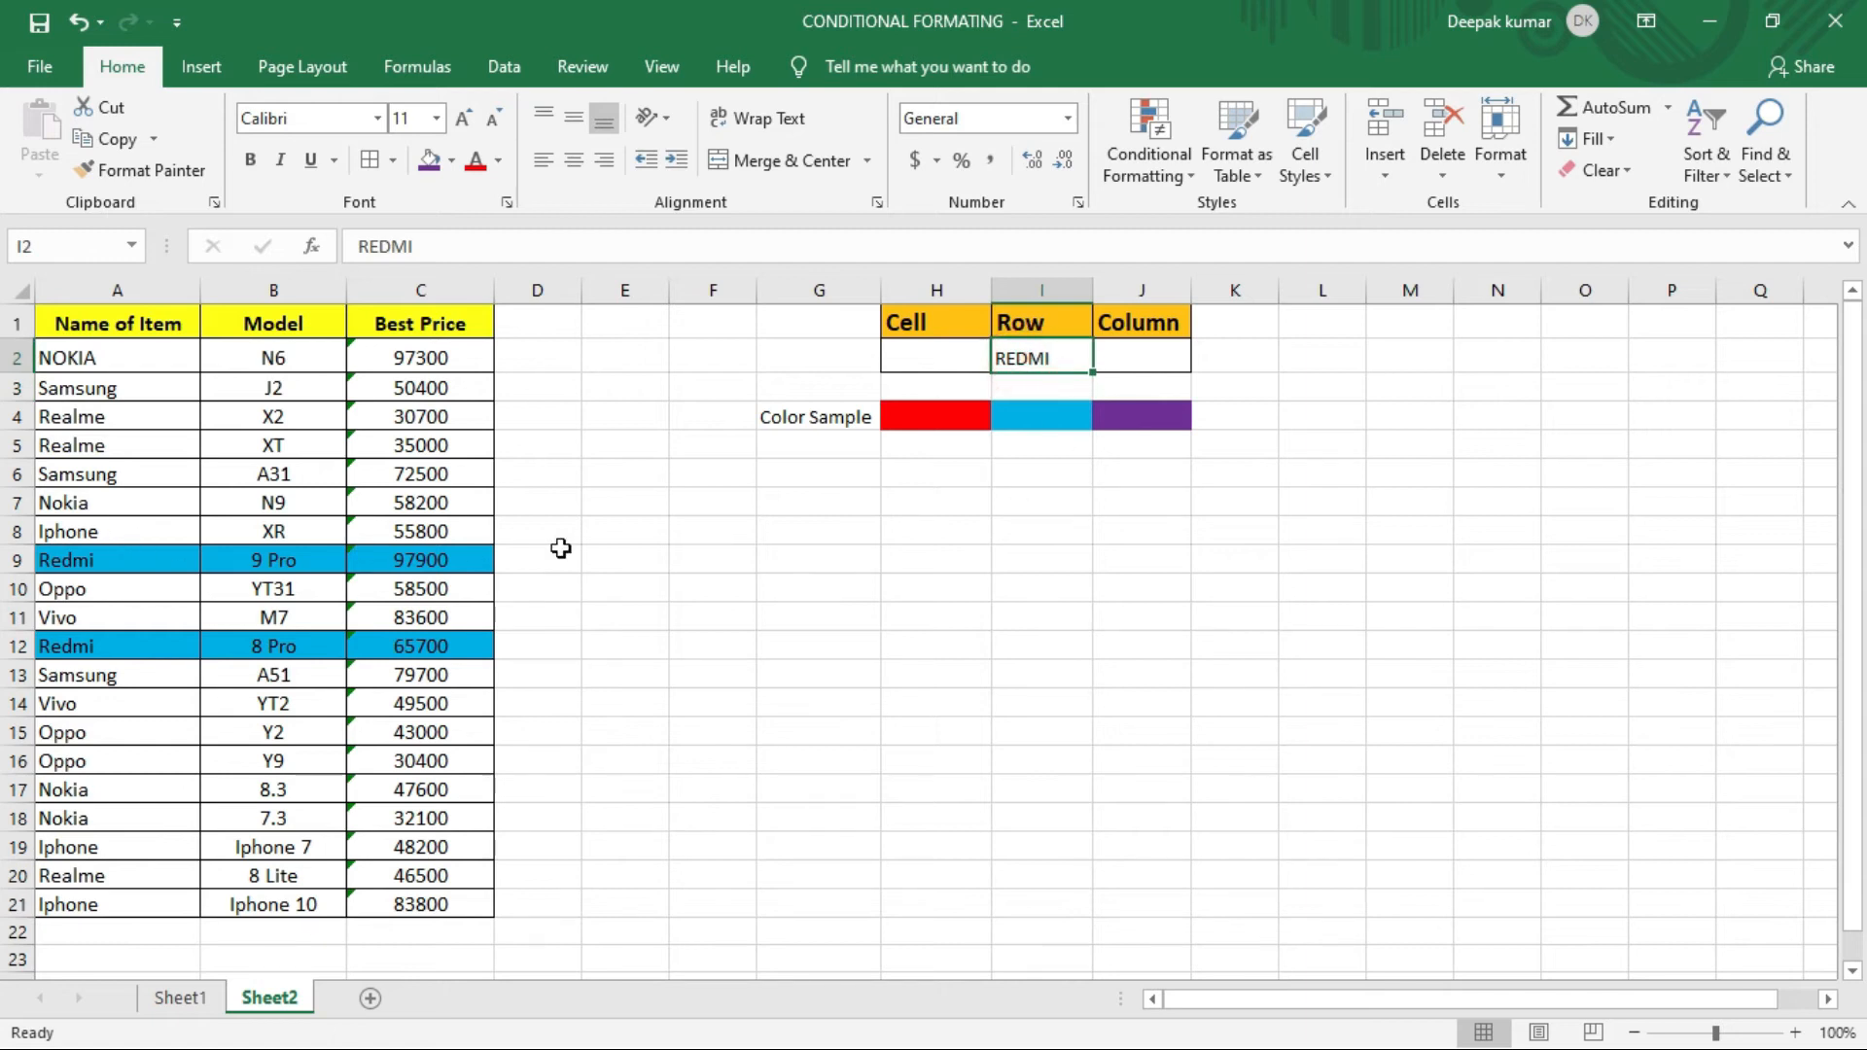
pyautogui.moveTo(643, 558); pyautogui.dragTo(1322, 572)
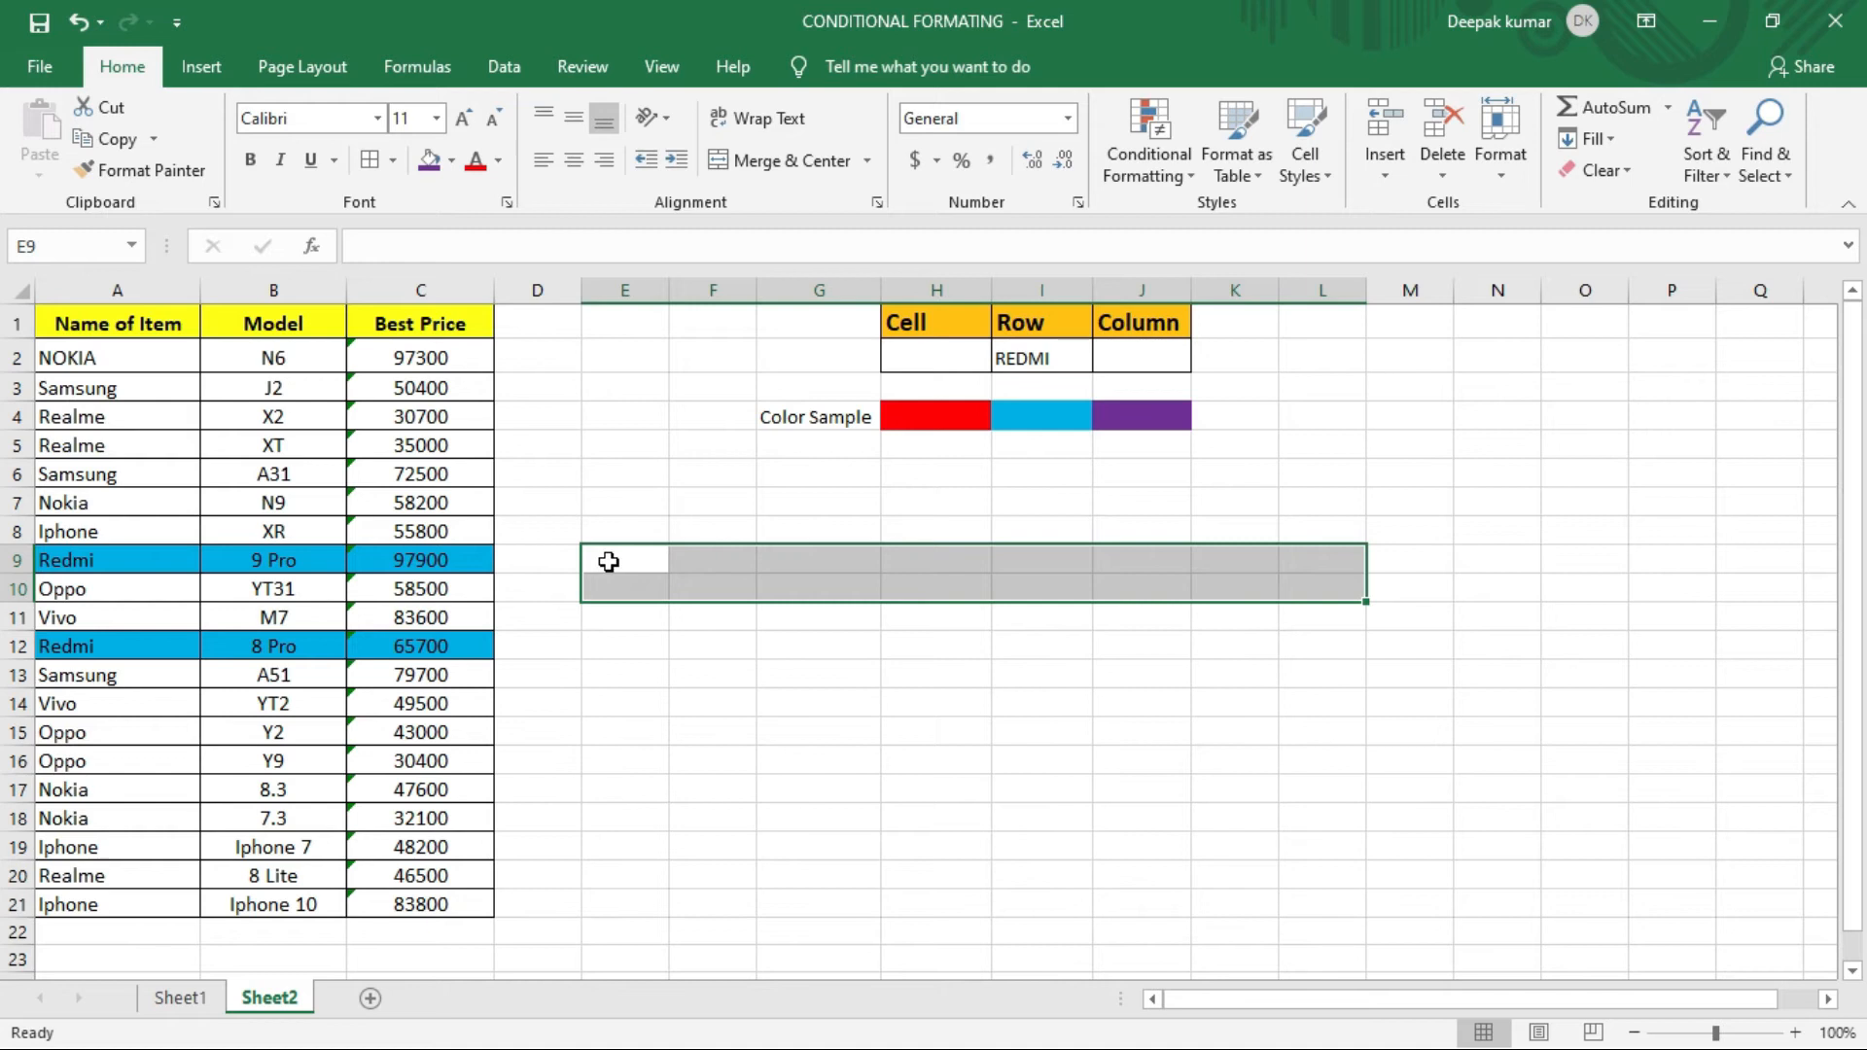
pyautogui.moveTo(609, 561); pyautogui.dragTo(1239, 559)
pyautogui.moveTo(630, 558); pyautogui.dragTo(1155, 555)
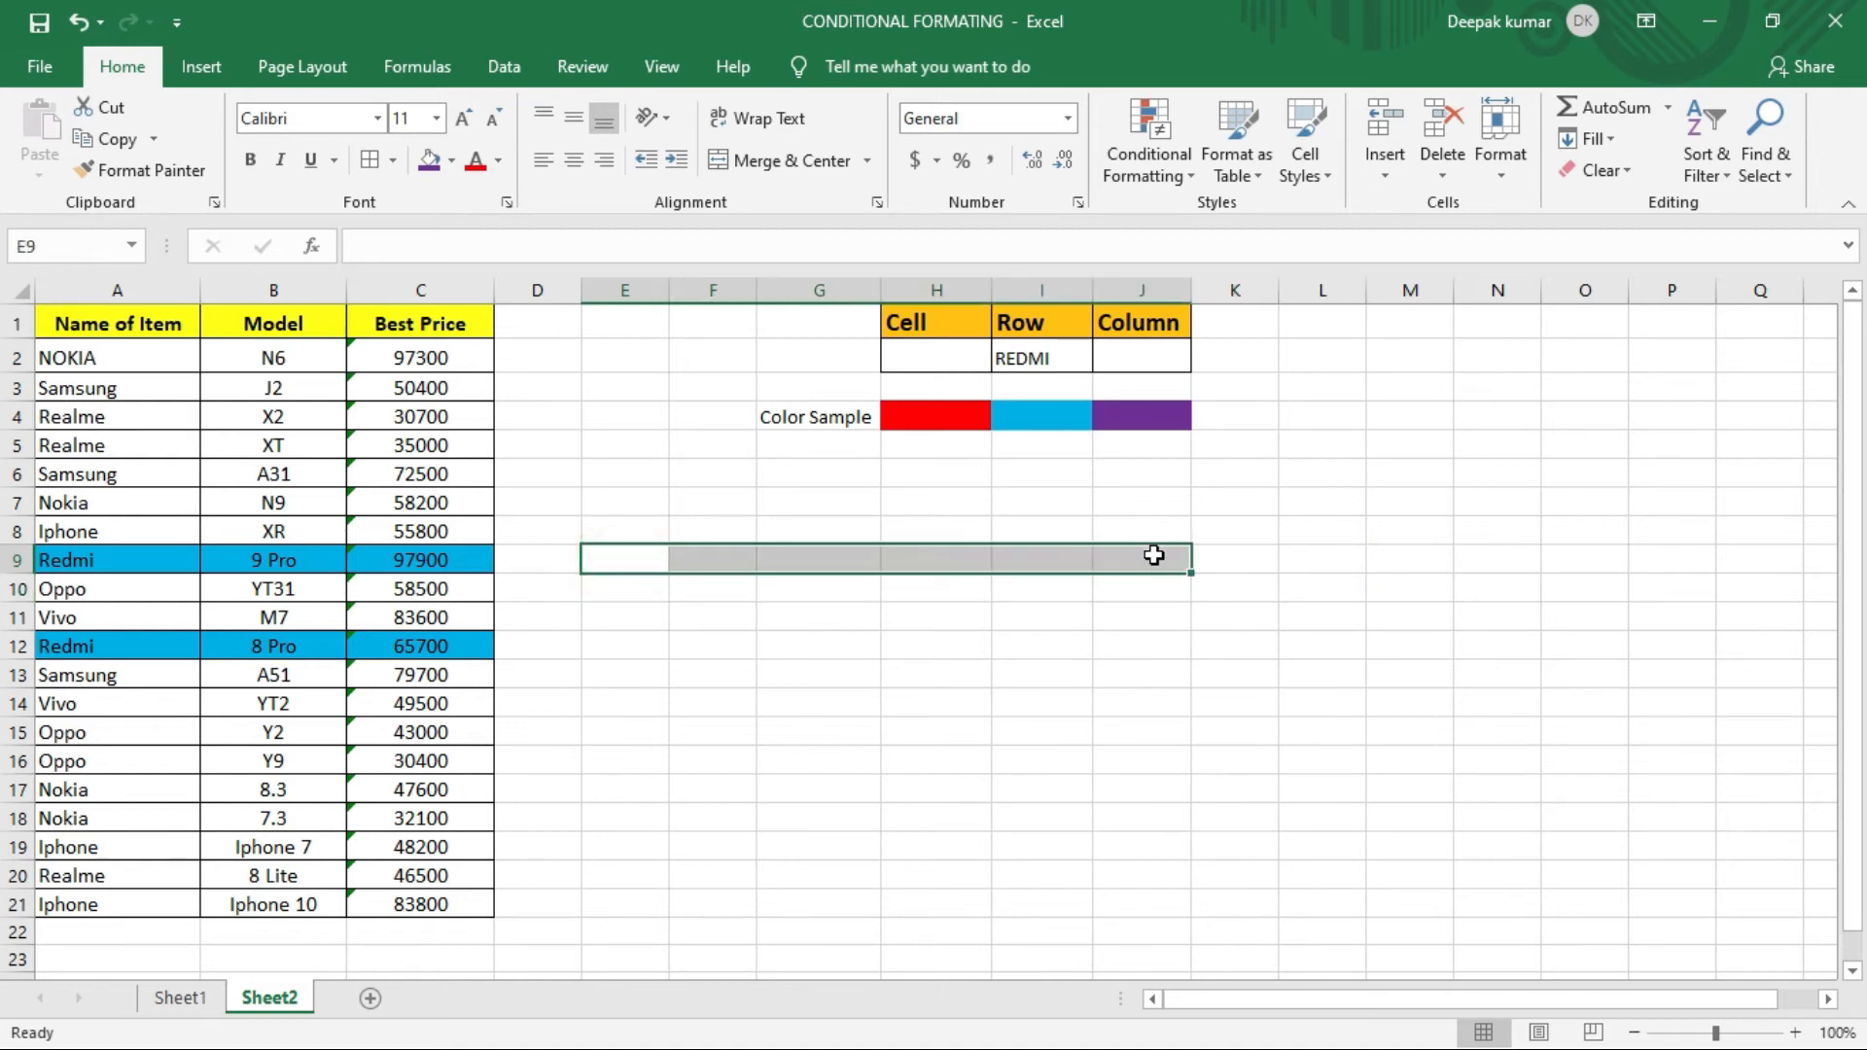
pyautogui.click(1031, 358)
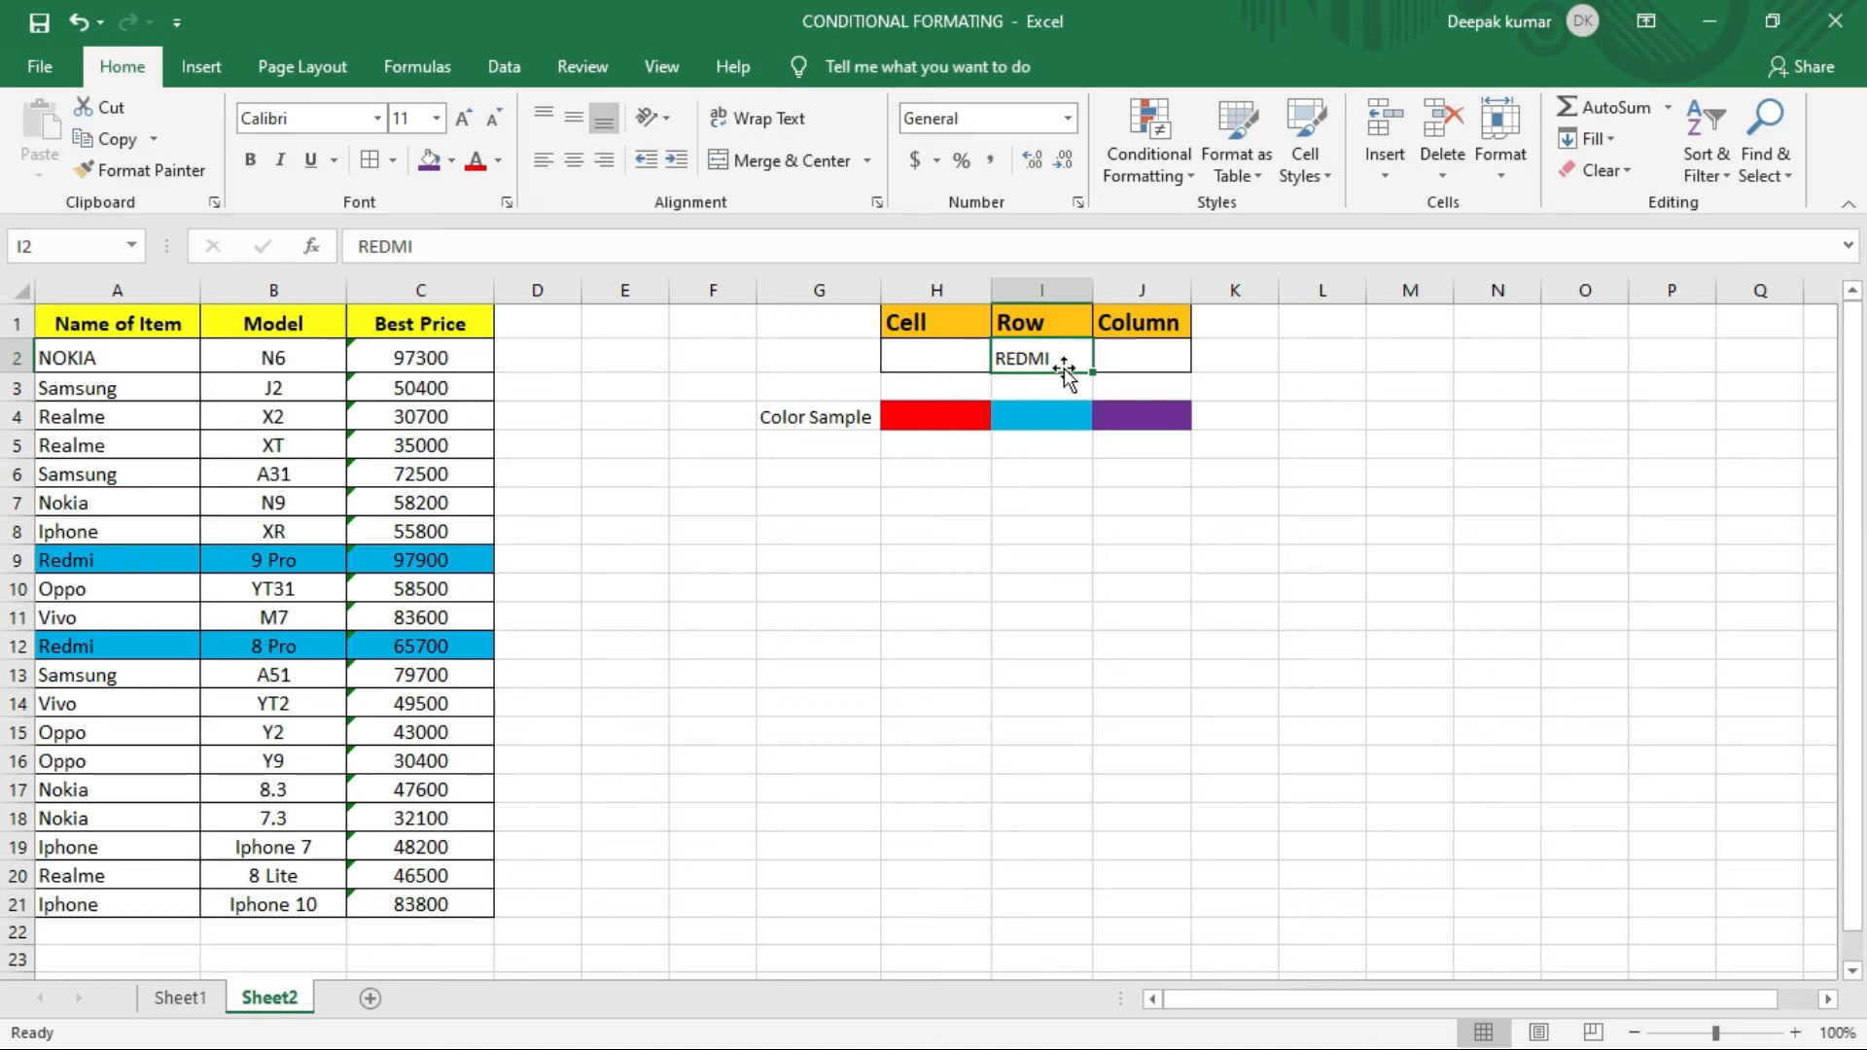
pyautogui.press('Delete')
pyautogui.click(1077, 560)
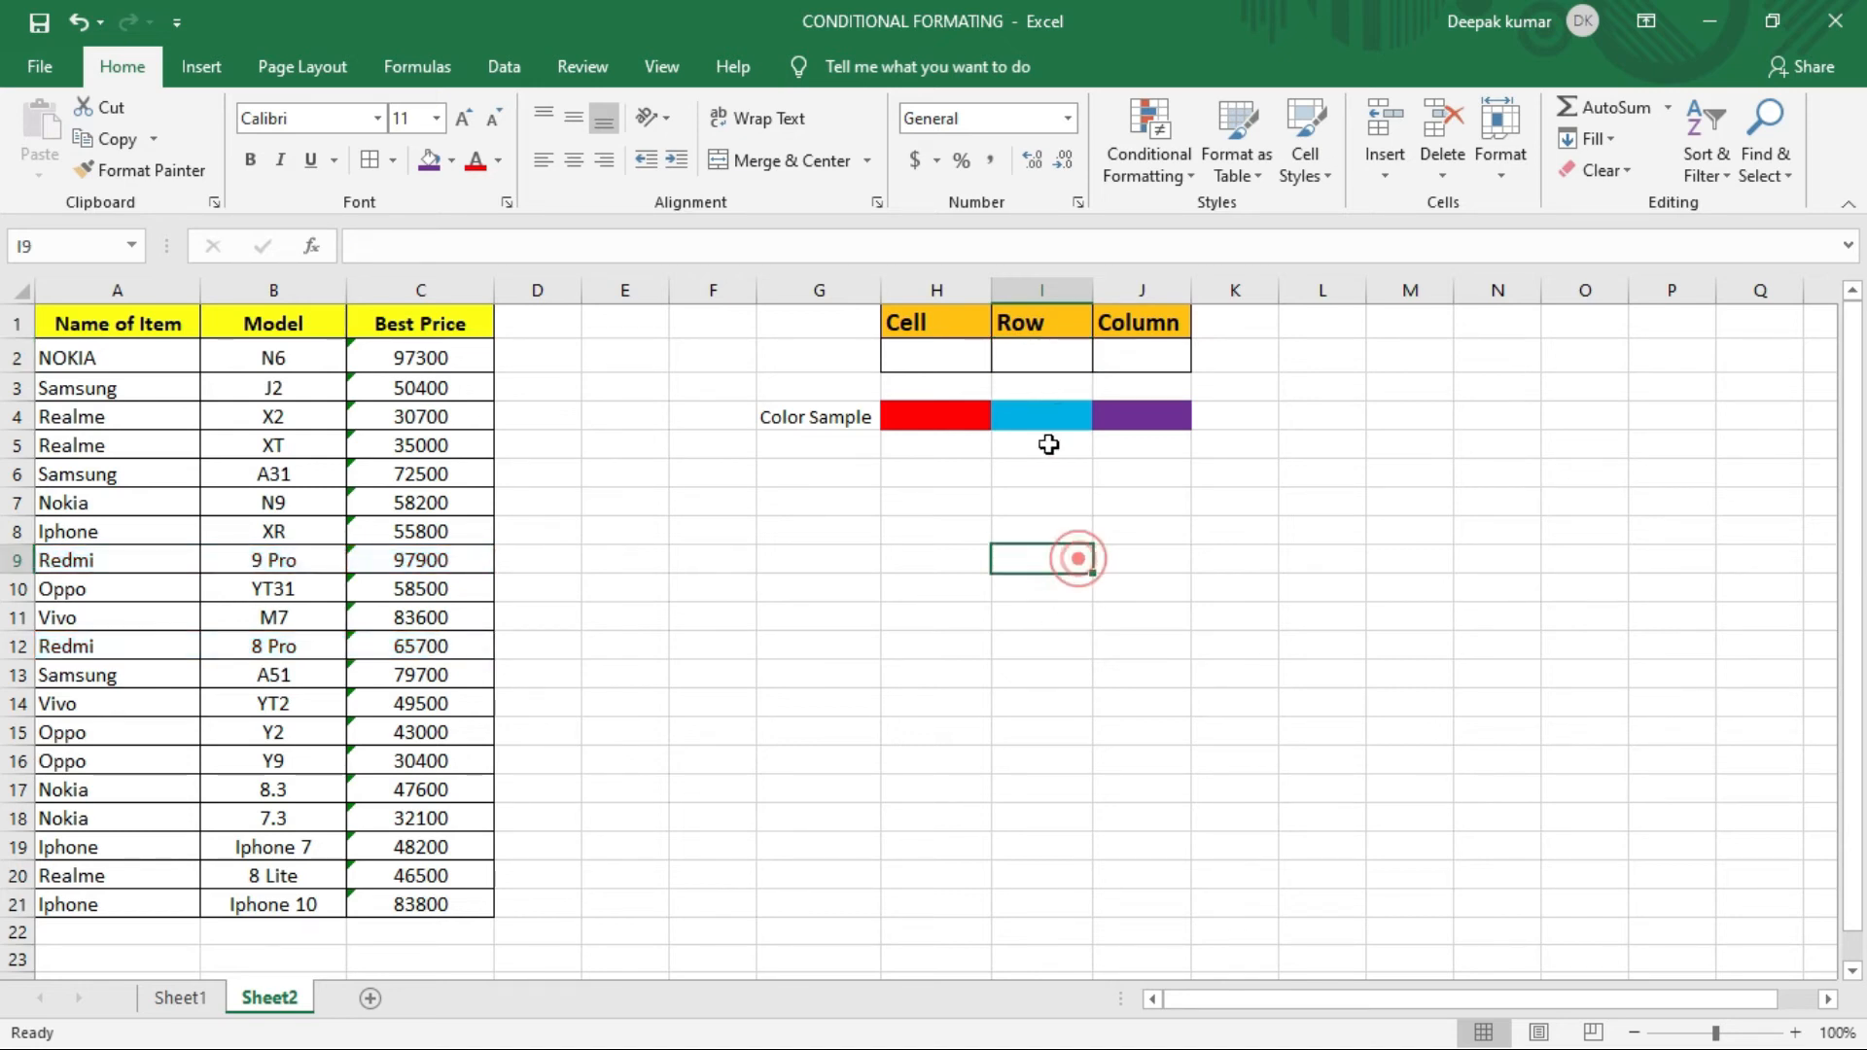
# Step: Examine the choices offered by the validation list in cell J2 under Column
pyautogui.click(1034, 356)
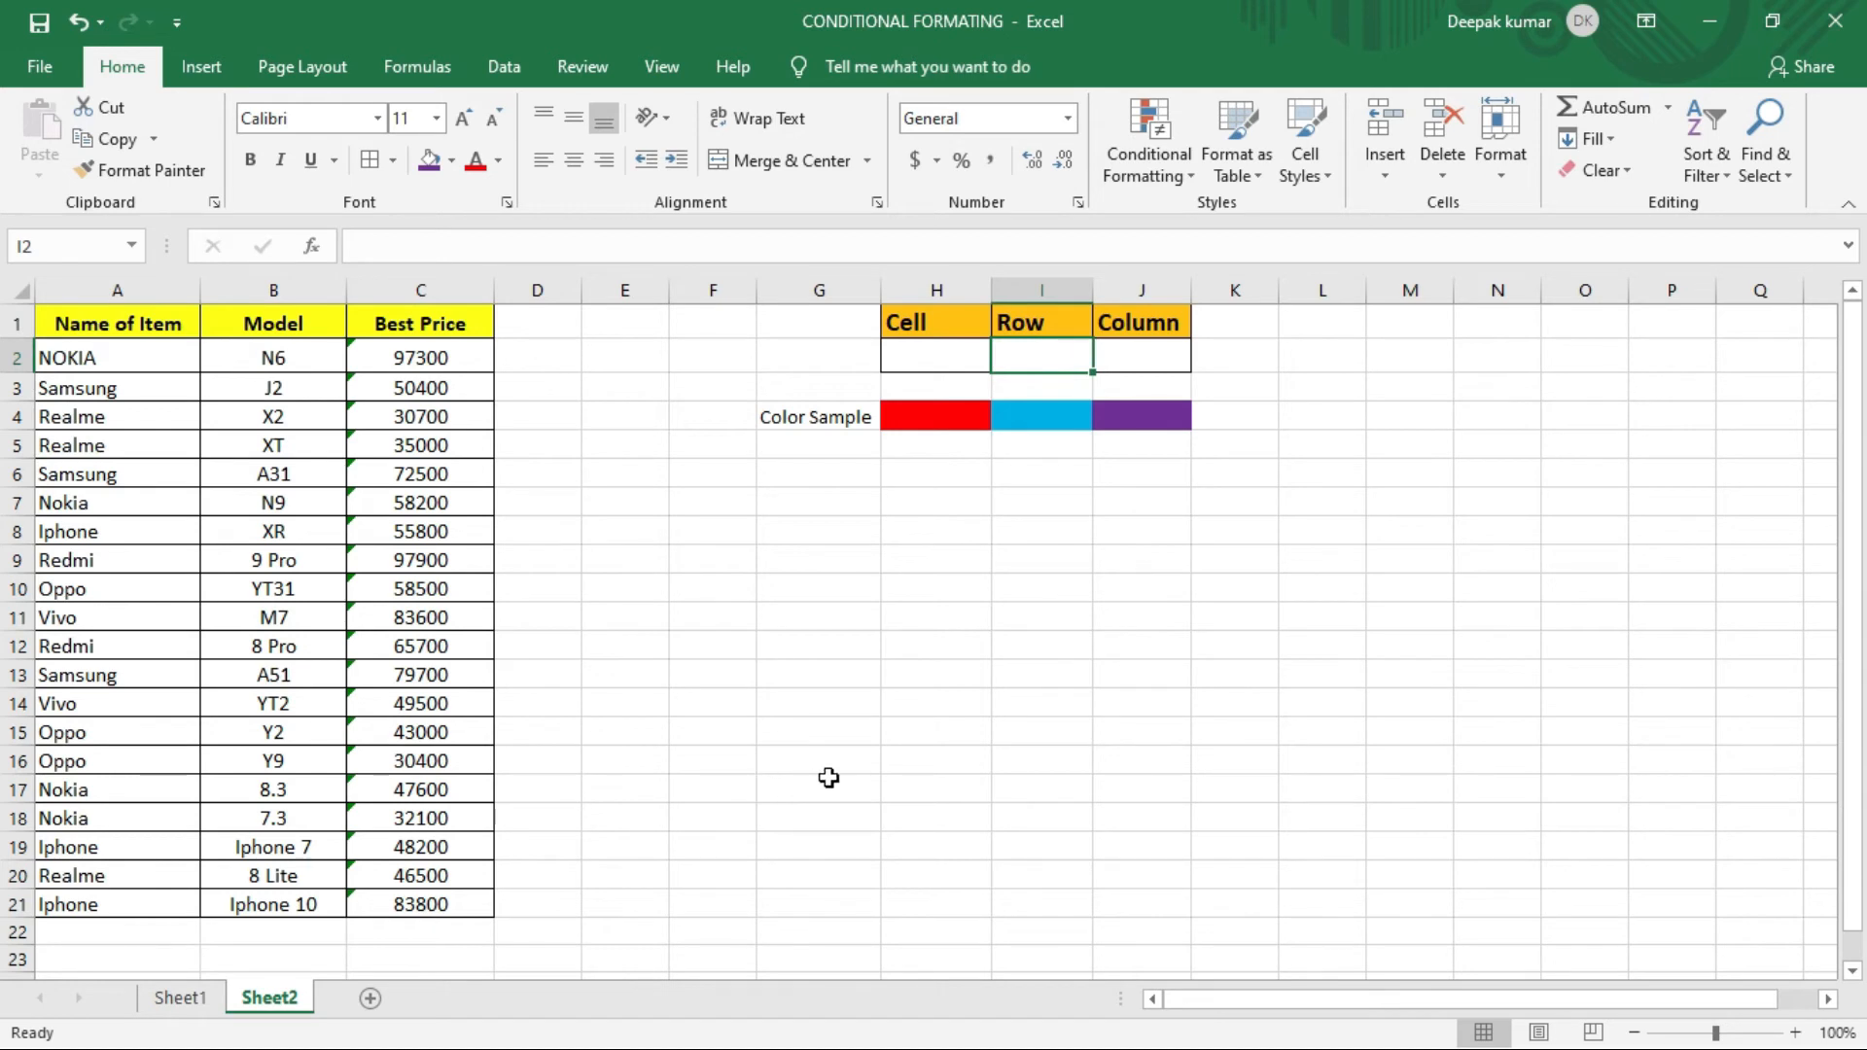
pyautogui.click(1080, 624)
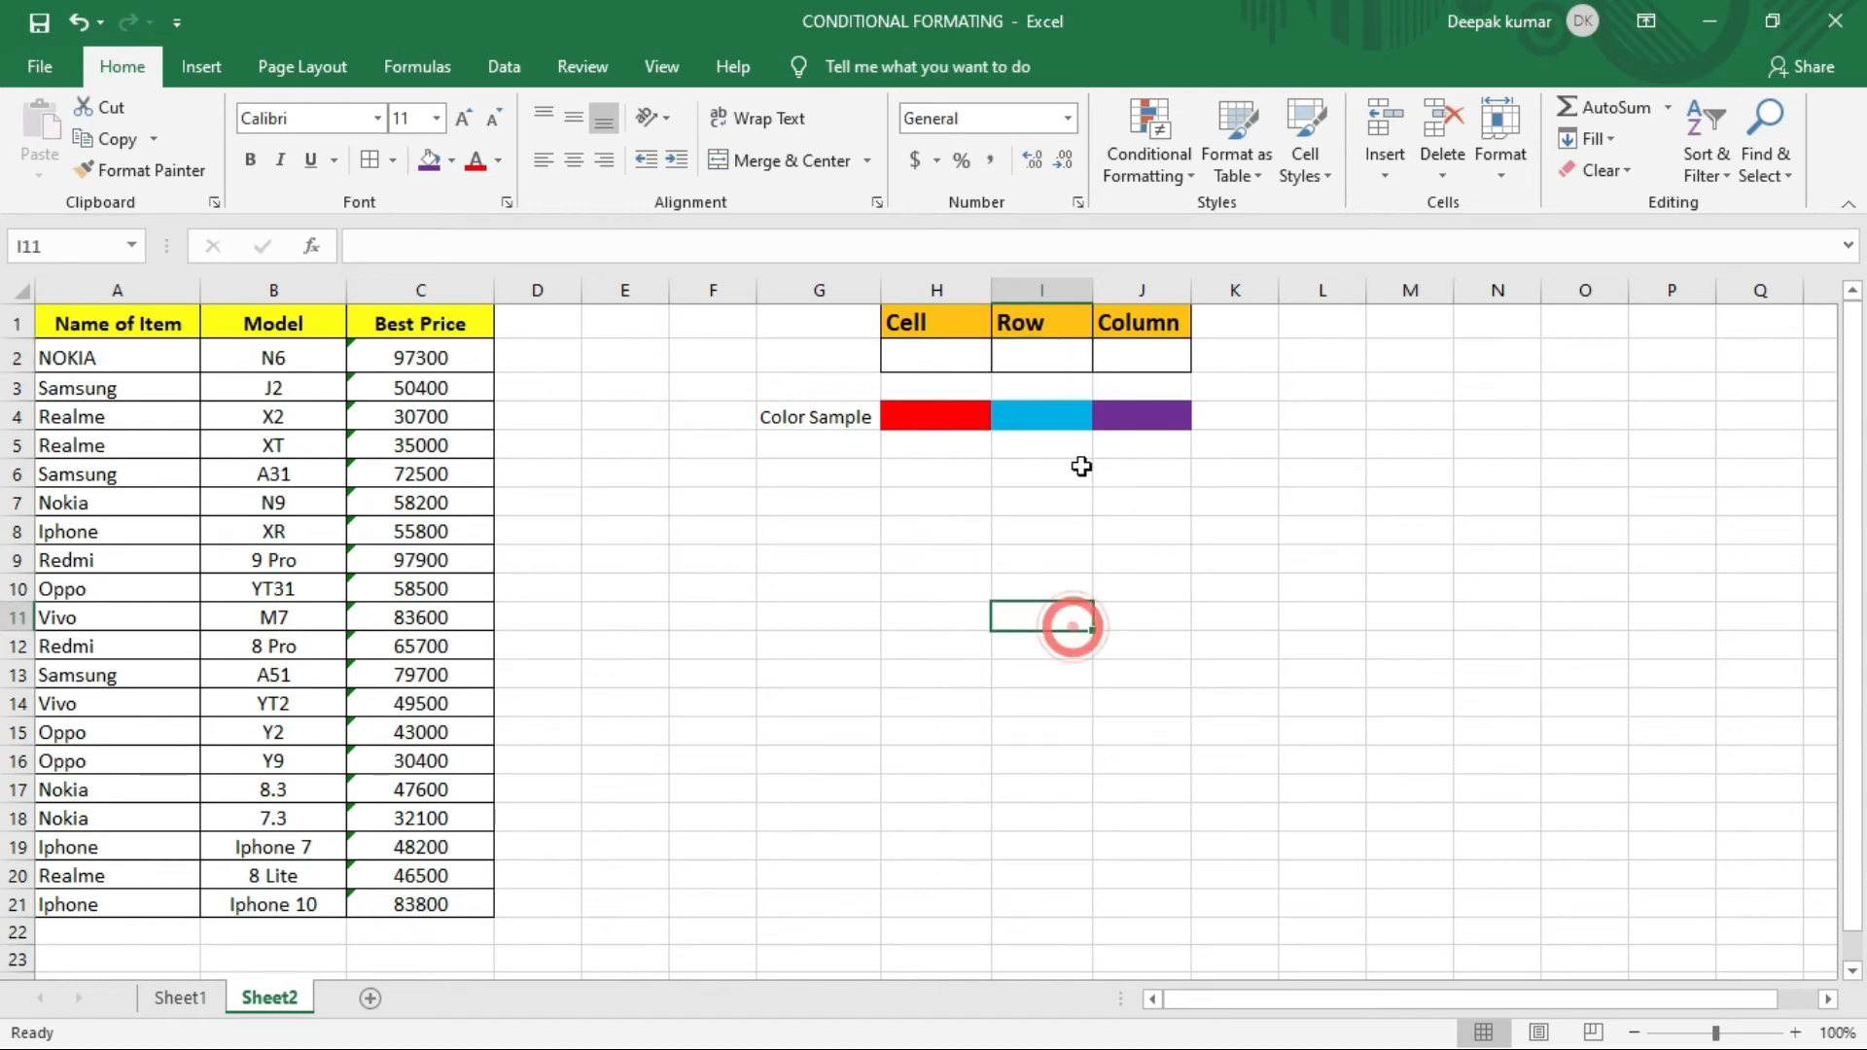
pyautogui.click(1043, 353)
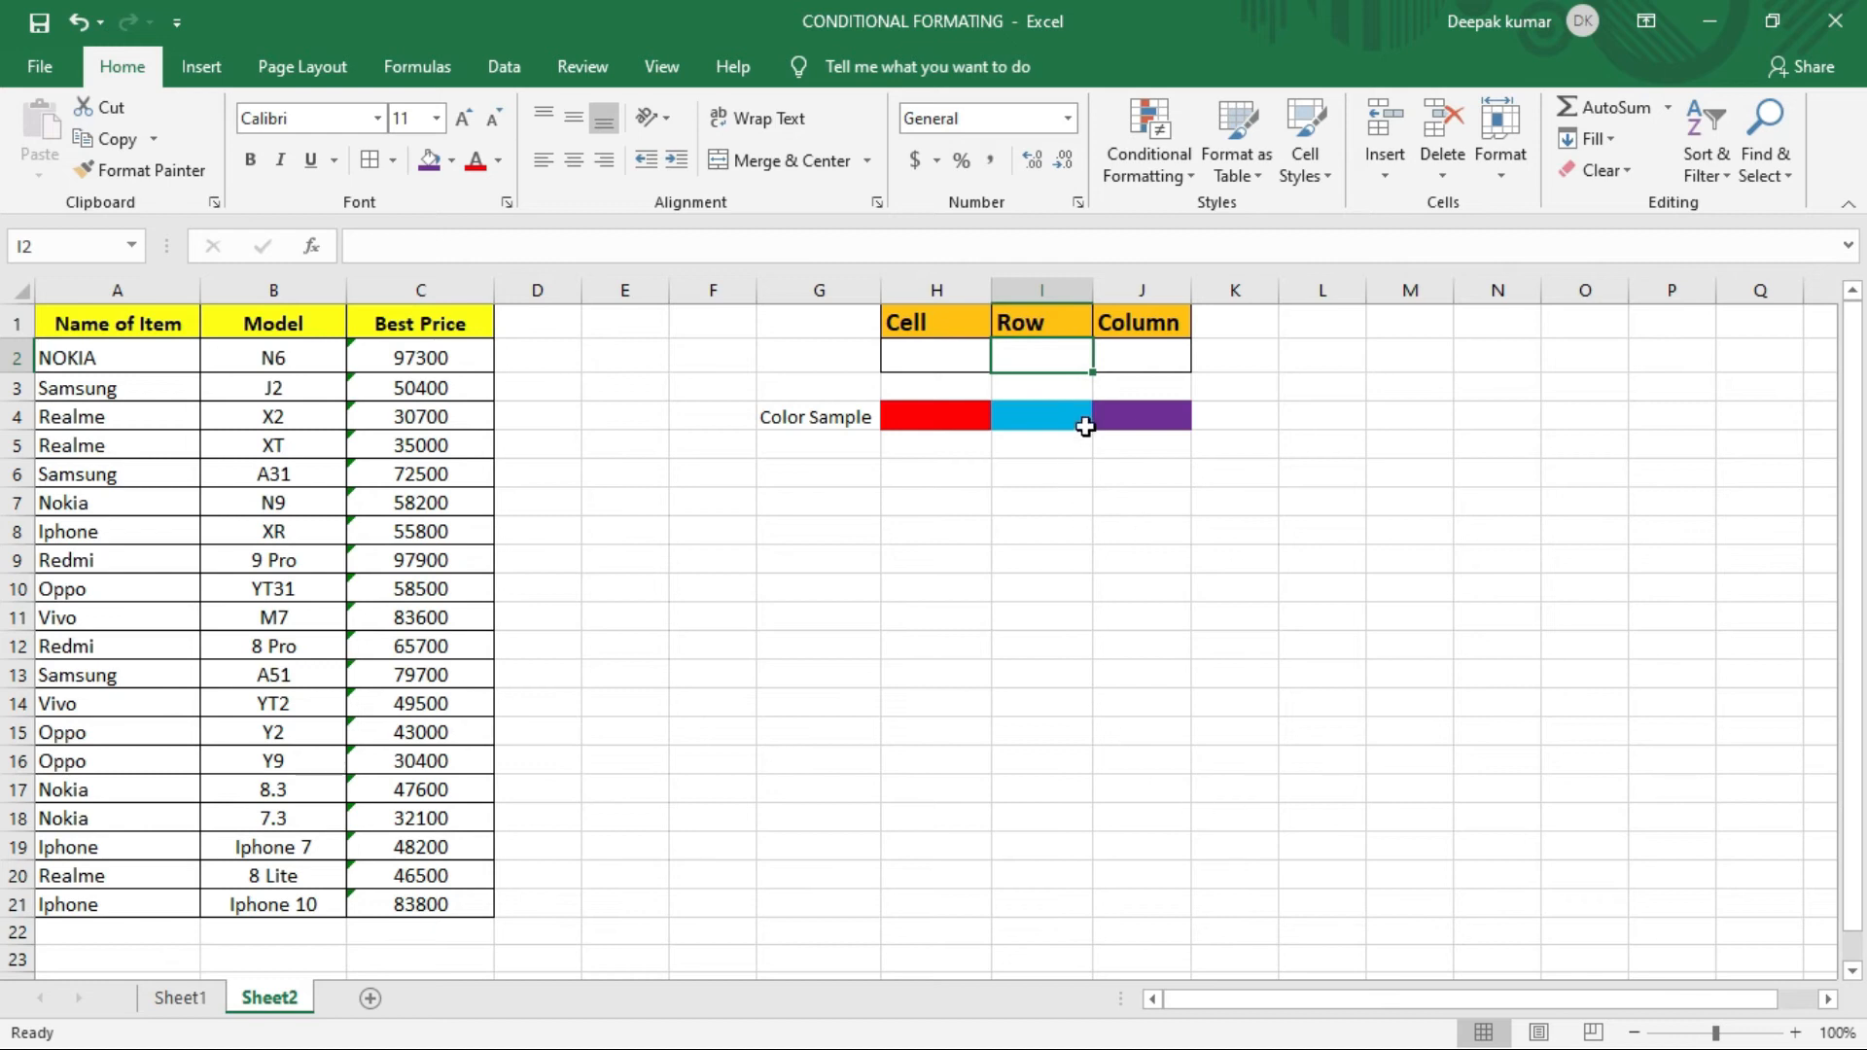
pyautogui.click(1147, 361)
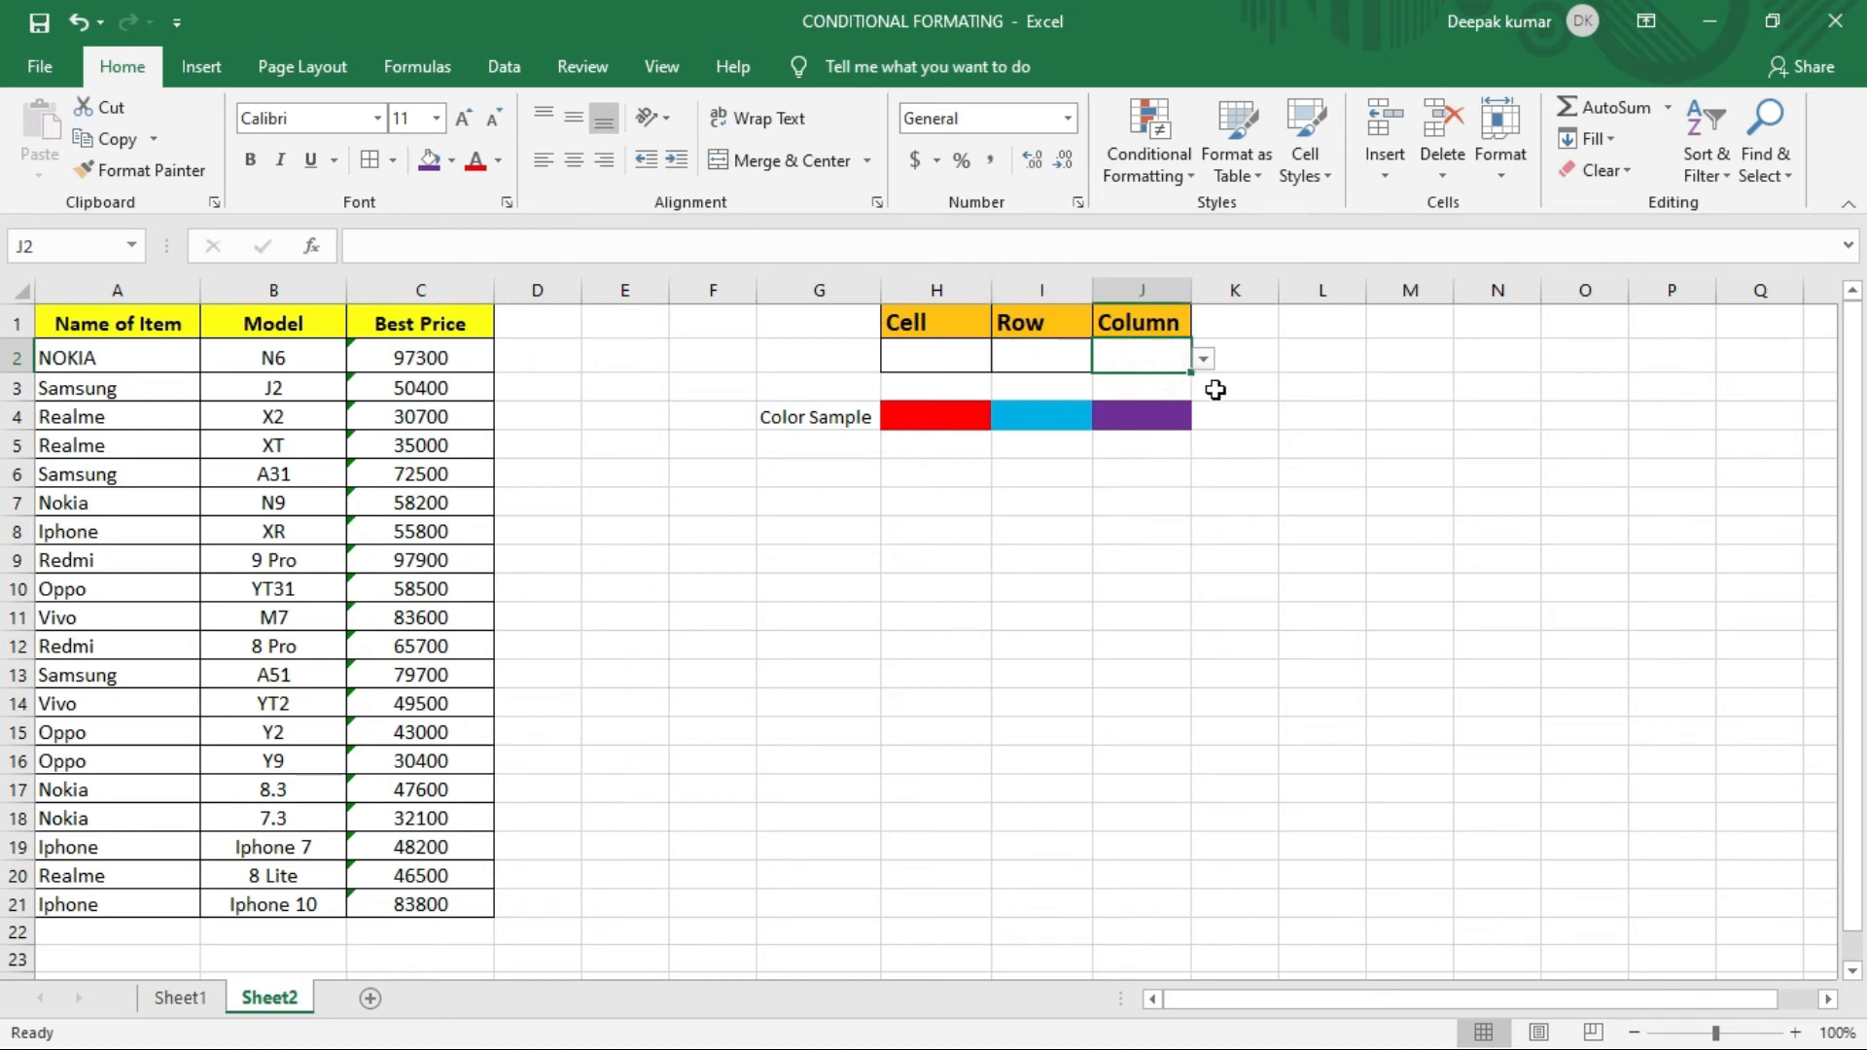
pyautogui.click(1204, 360)
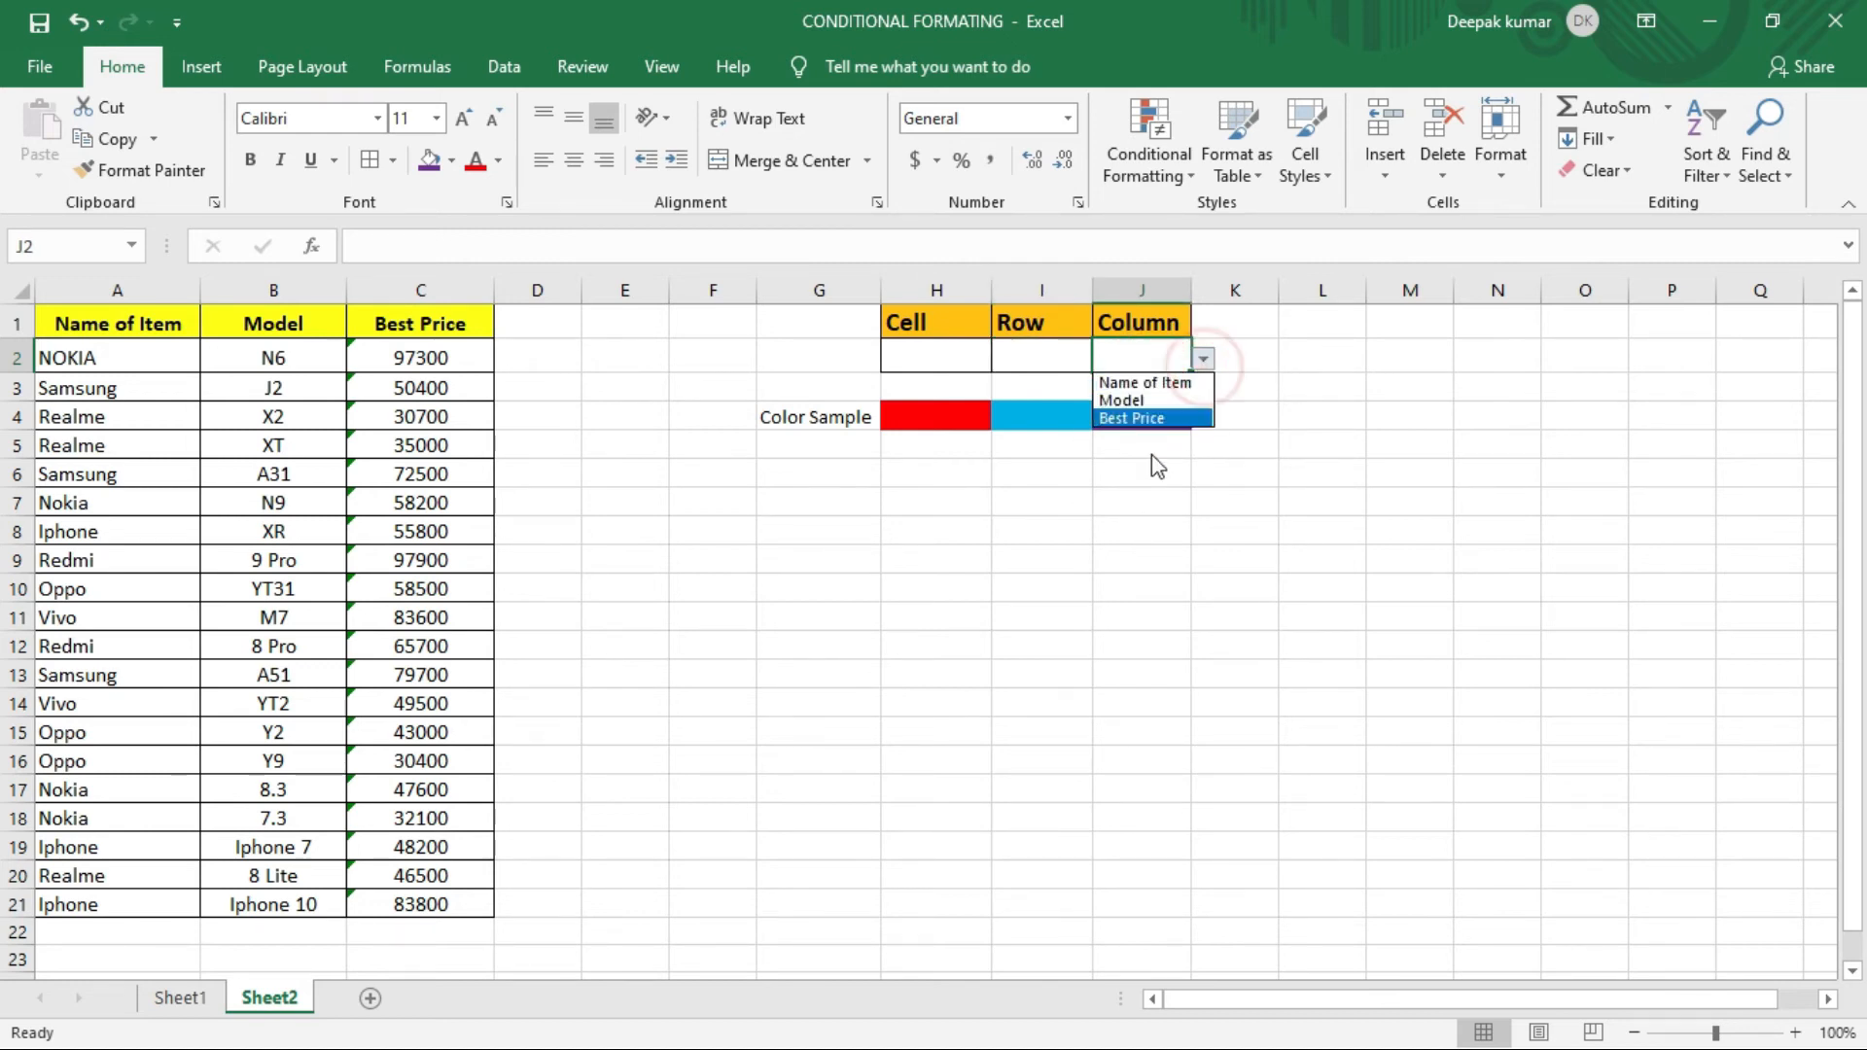
pyautogui.click(1205, 358)
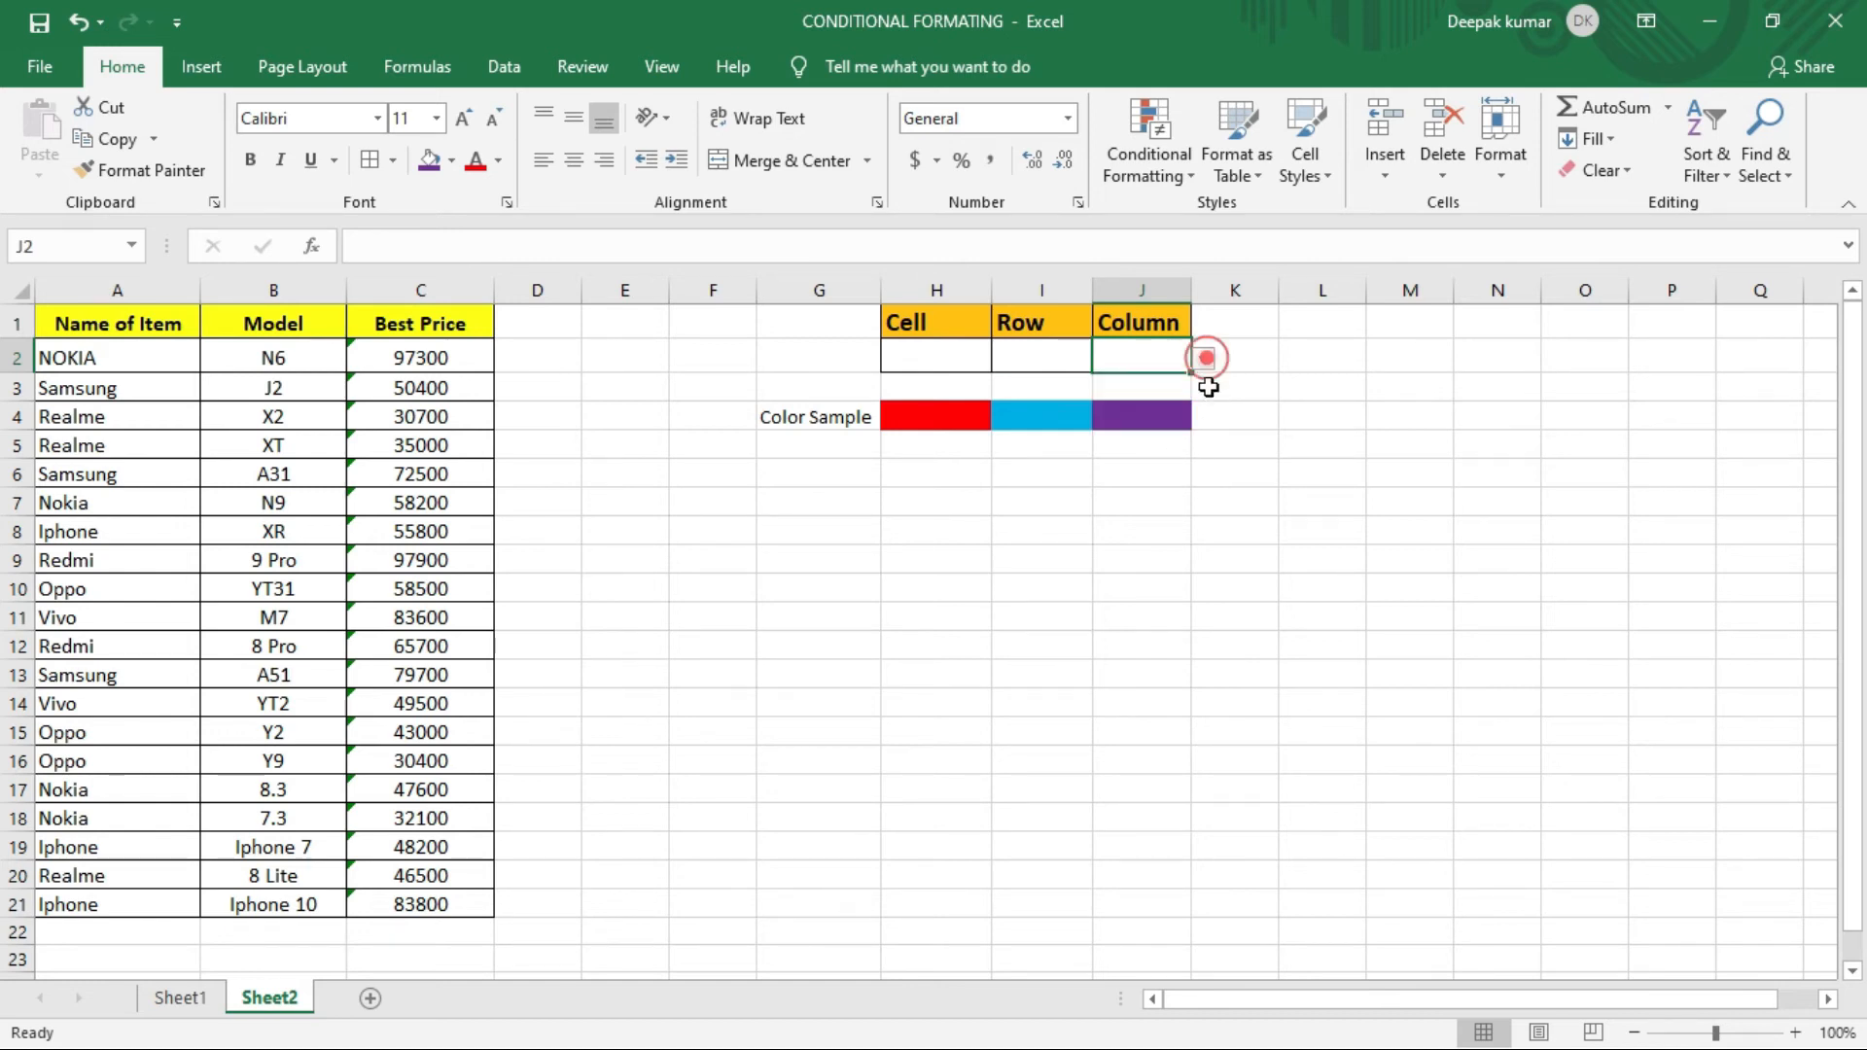
pyautogui.click(1235, 674)
pyautogui.click(1143, 360)
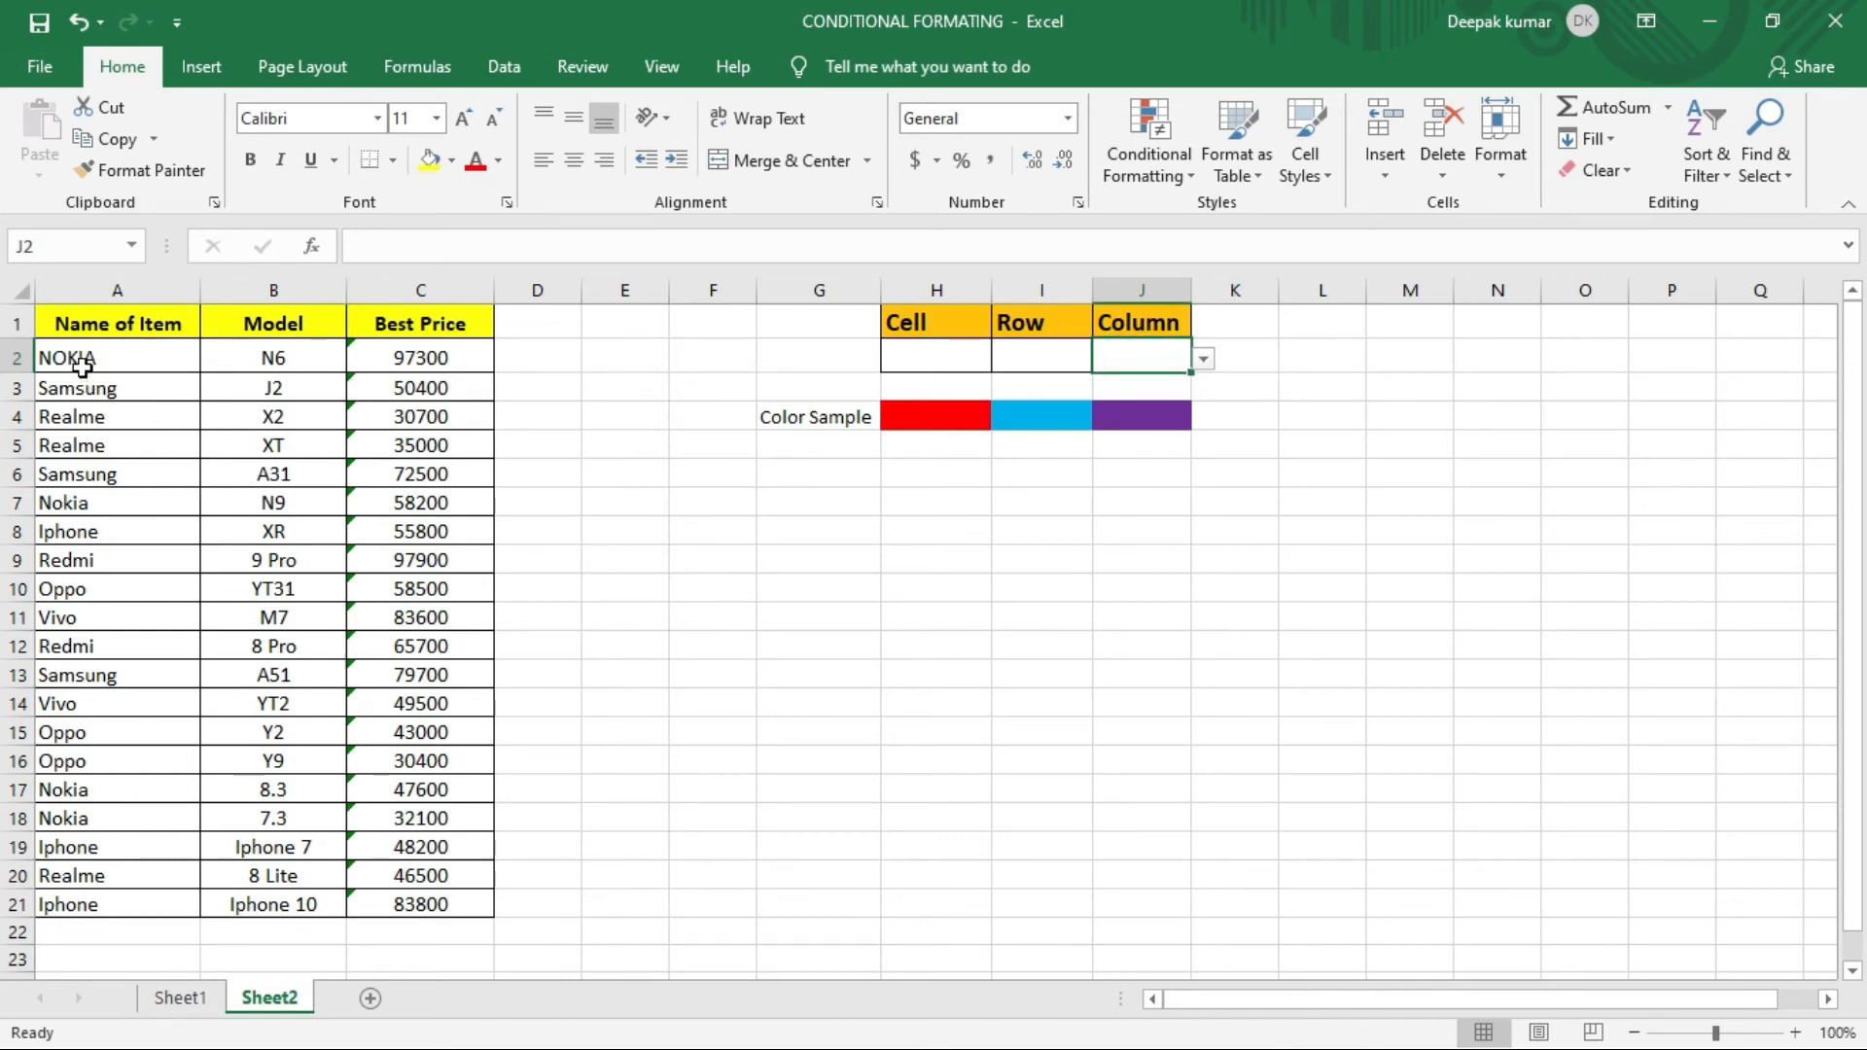
# Step: Start another conditional formatting rule for the table data A2:C21 that uses a formula to determine which cells to format
pyautogui.moveTo(66, 358)
pyautogui.mouseDown()
pyautogui.moveTo(477, 496)
pyautogui.moveTo(465, 904)
pyautogui.mouseUp()
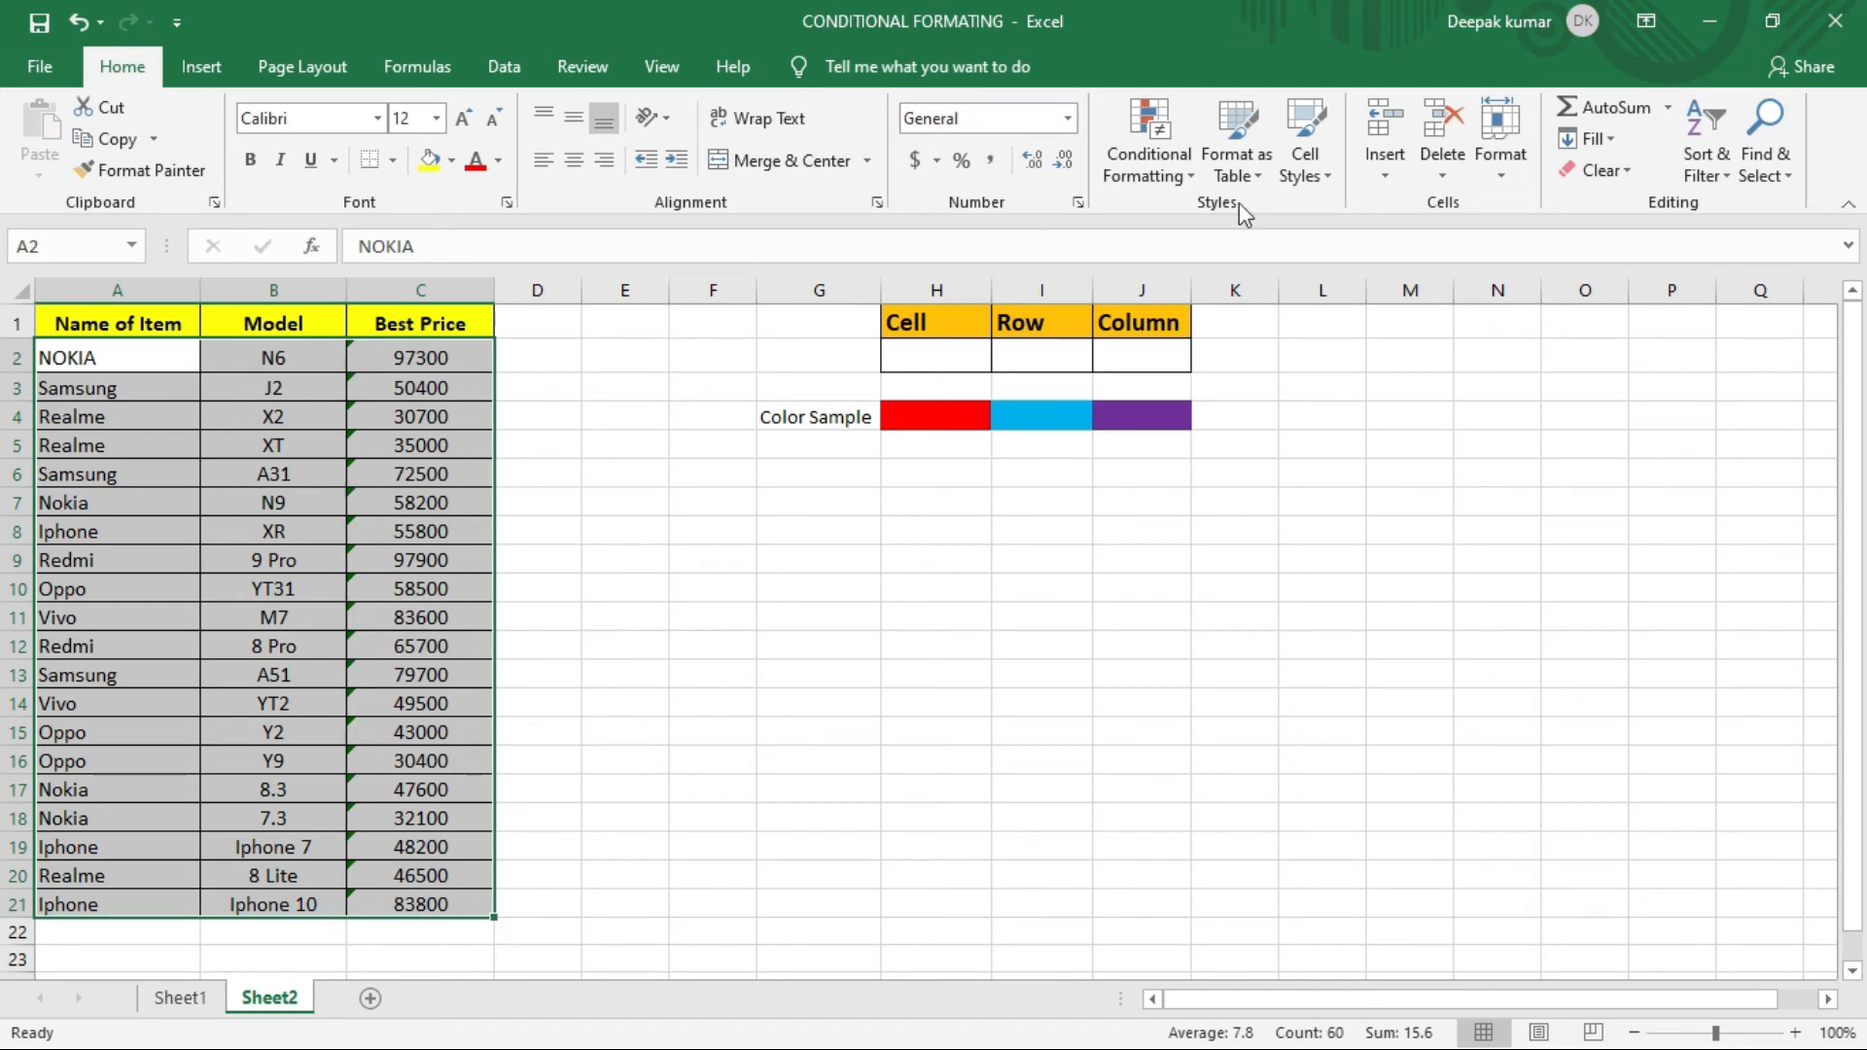
pyautogui.click(1148, 172)
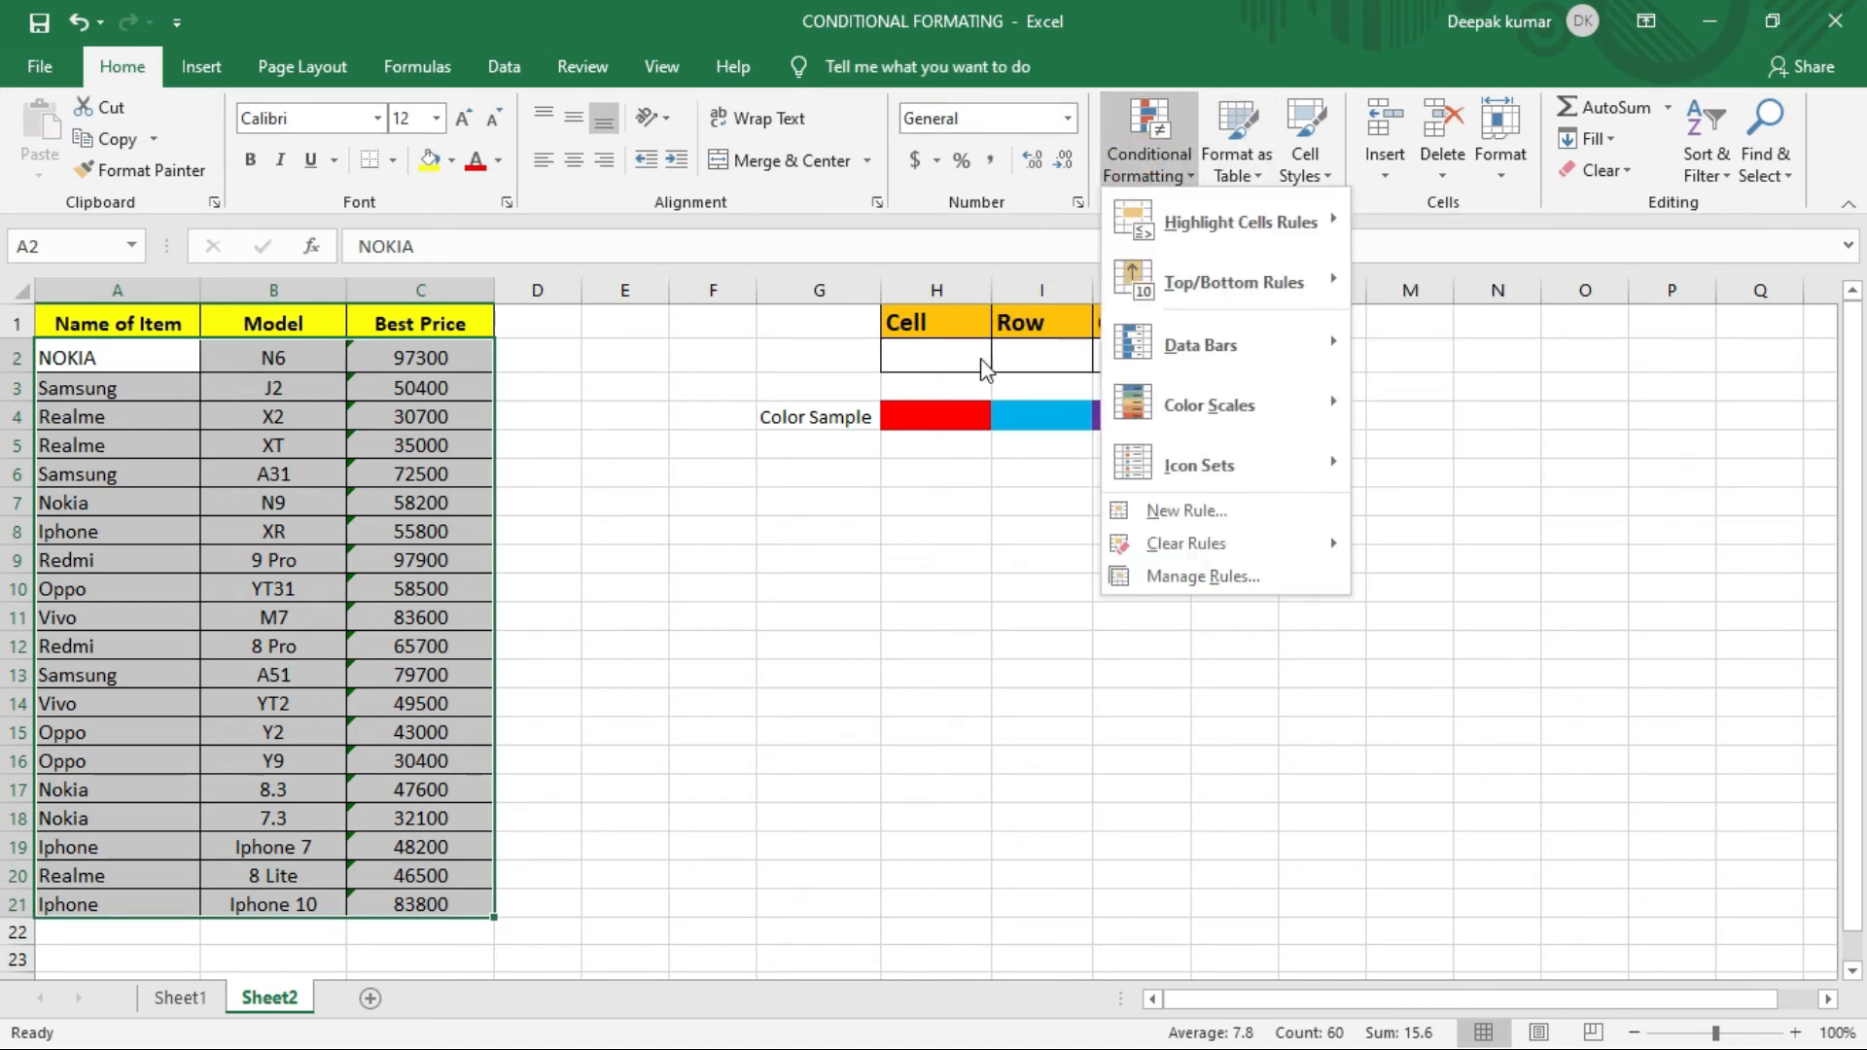
pyautogui.click(1235, 512)
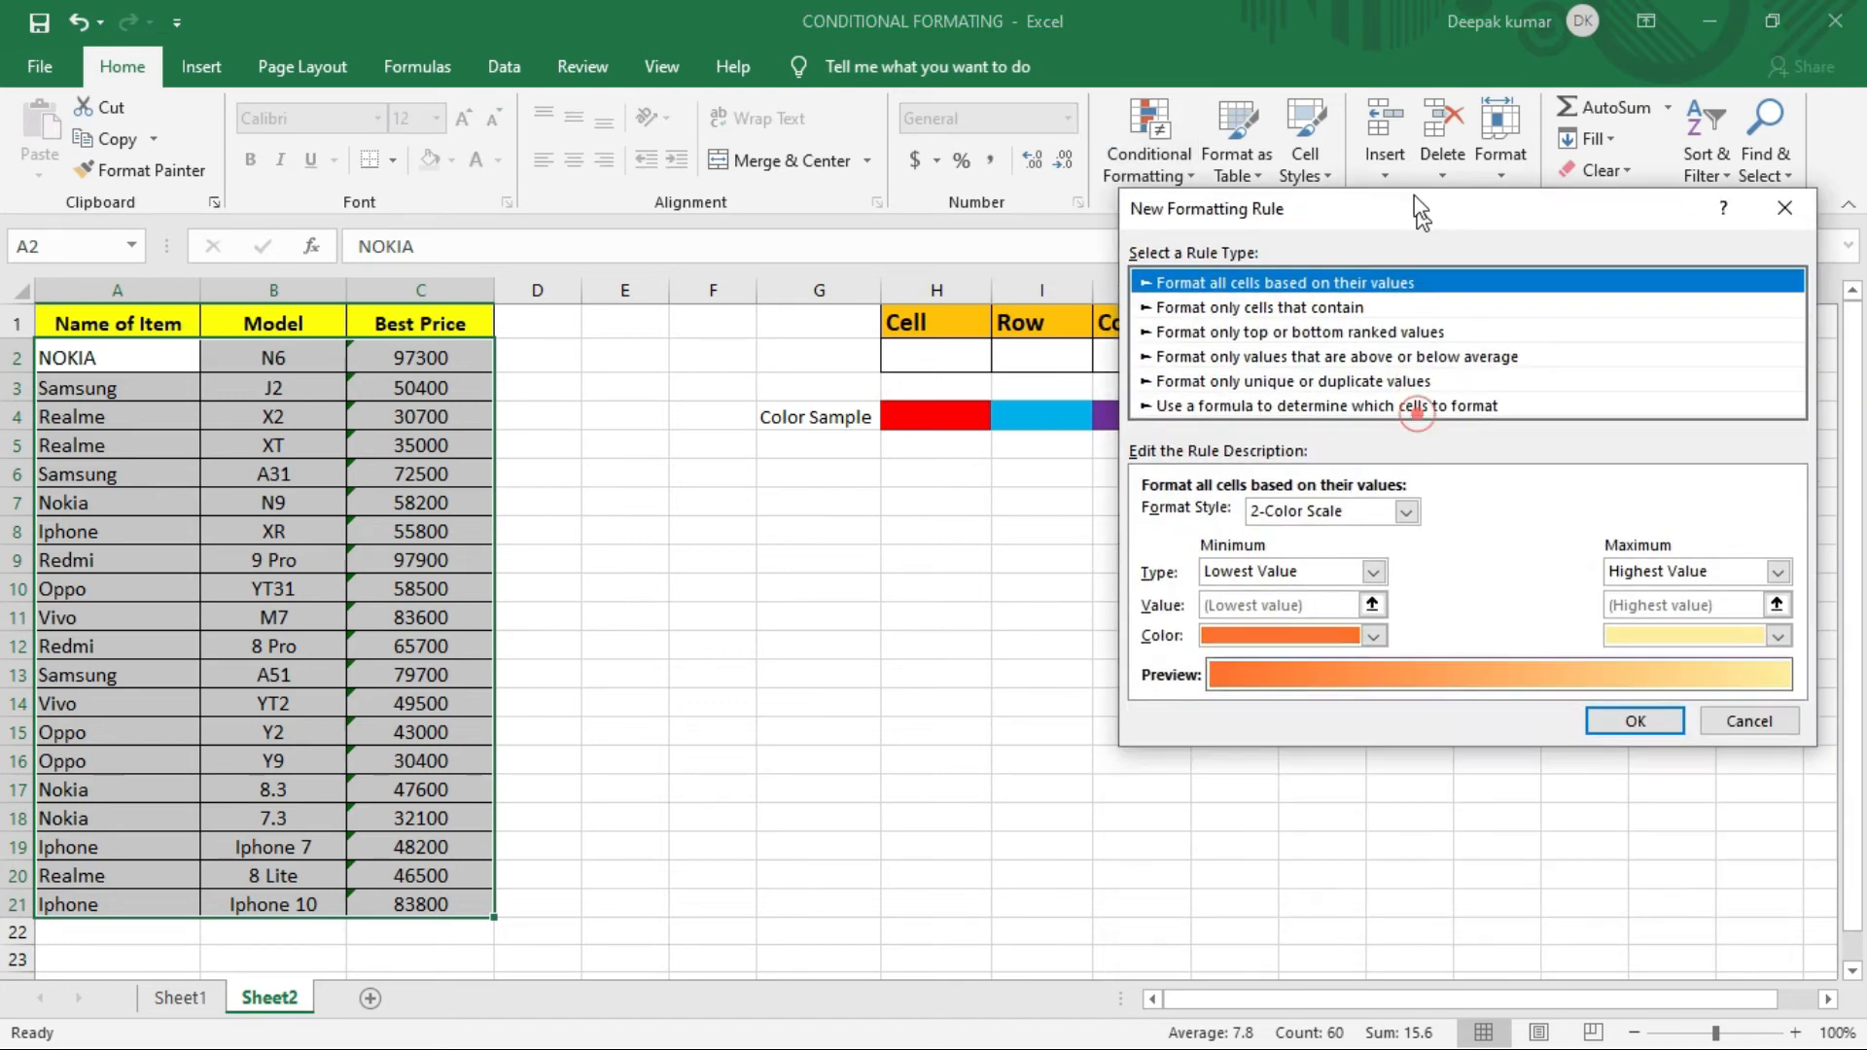
pyautogui.moveTo(1416, 201); pyautogui.dragTo(1399, 100)
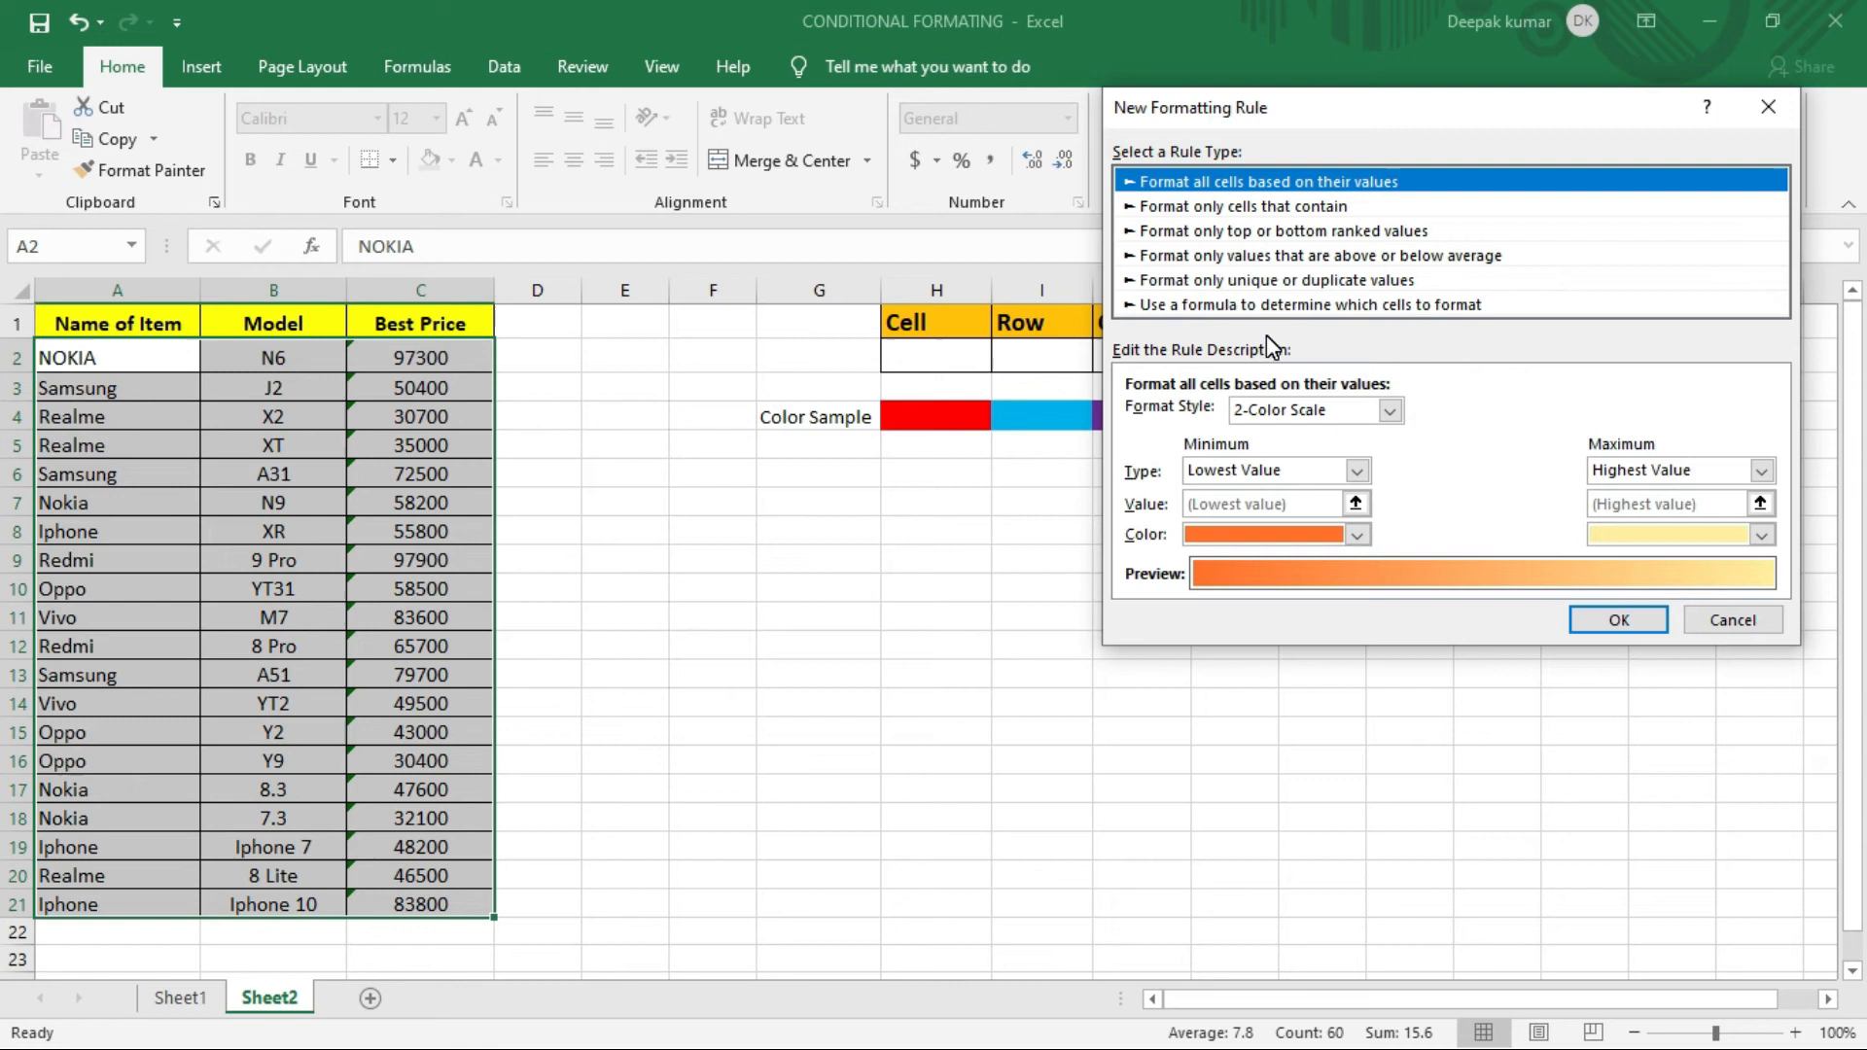
pyautogui.moveTo(1117, 296)
pyautogui.mouseDown()
pyautogui.moveTo(1156, 319)
pyautogui.moveTo(1488, 329)
pyautogui.mouseUp()
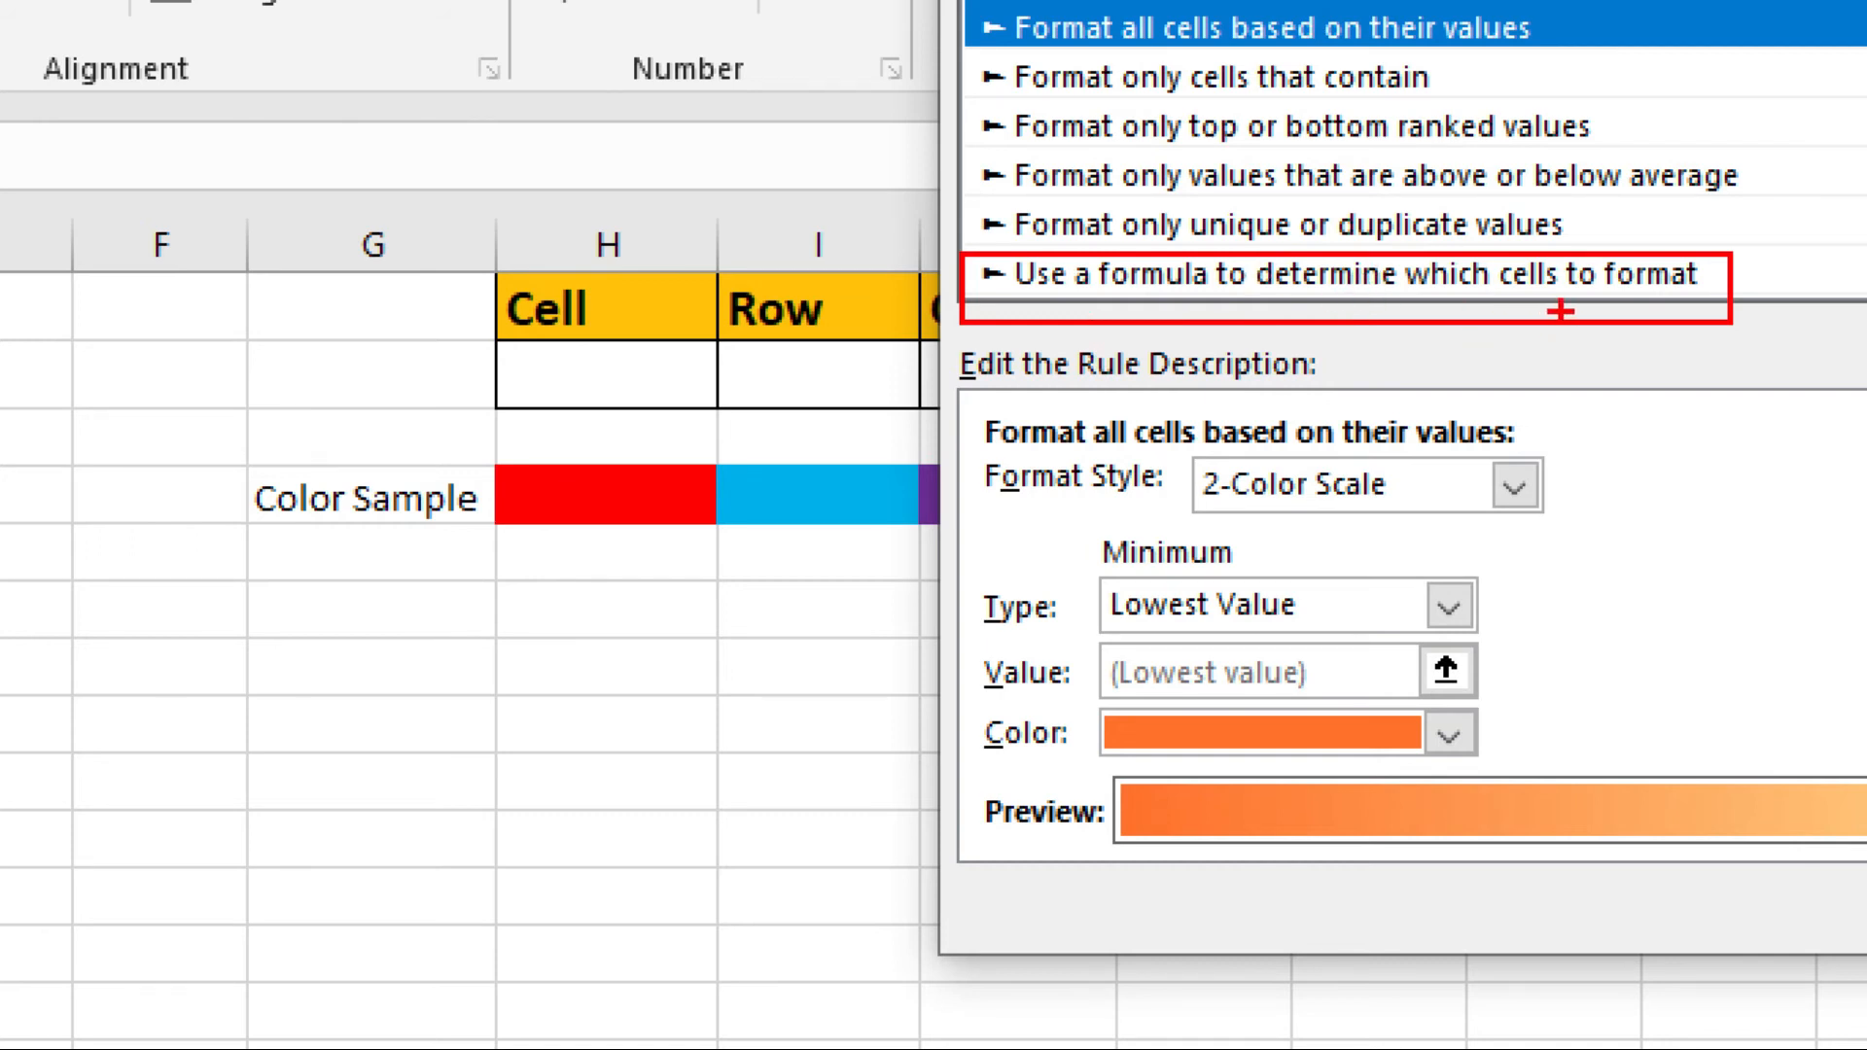
pyautogui.press('Escape')
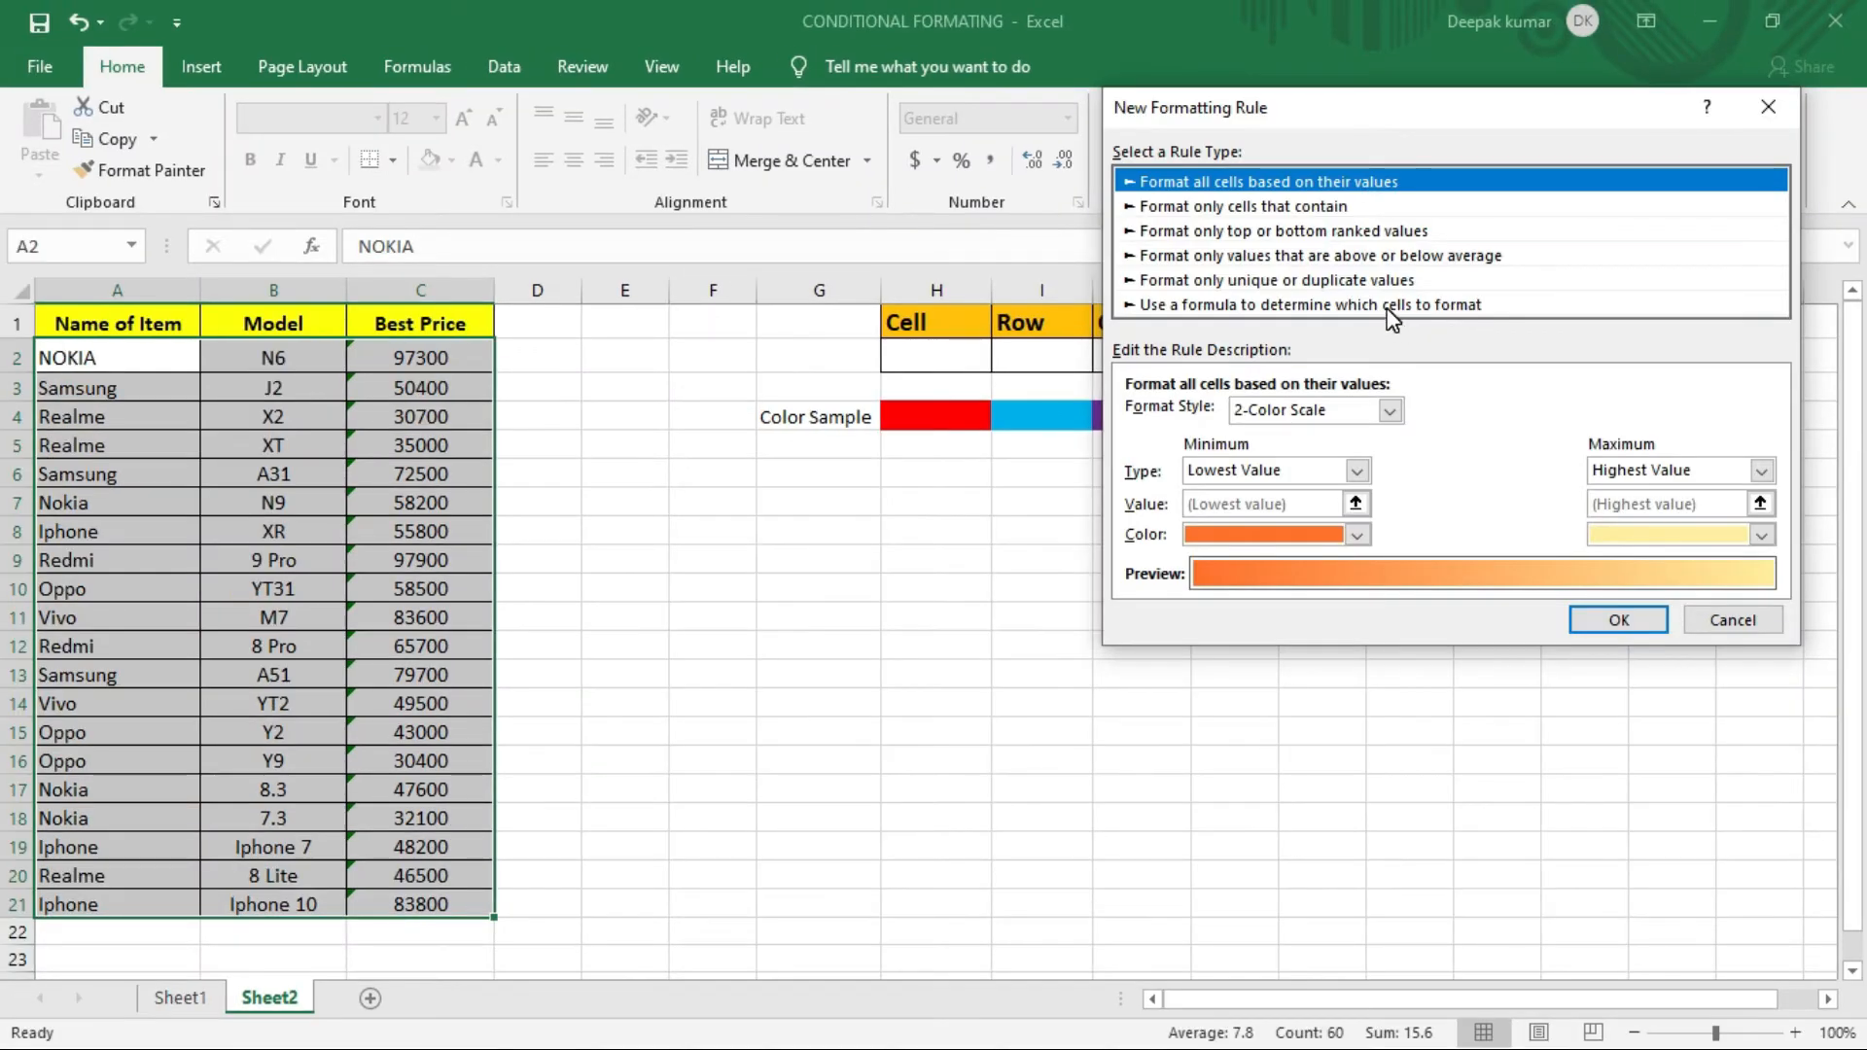
pyautogui.click(1390, 306)
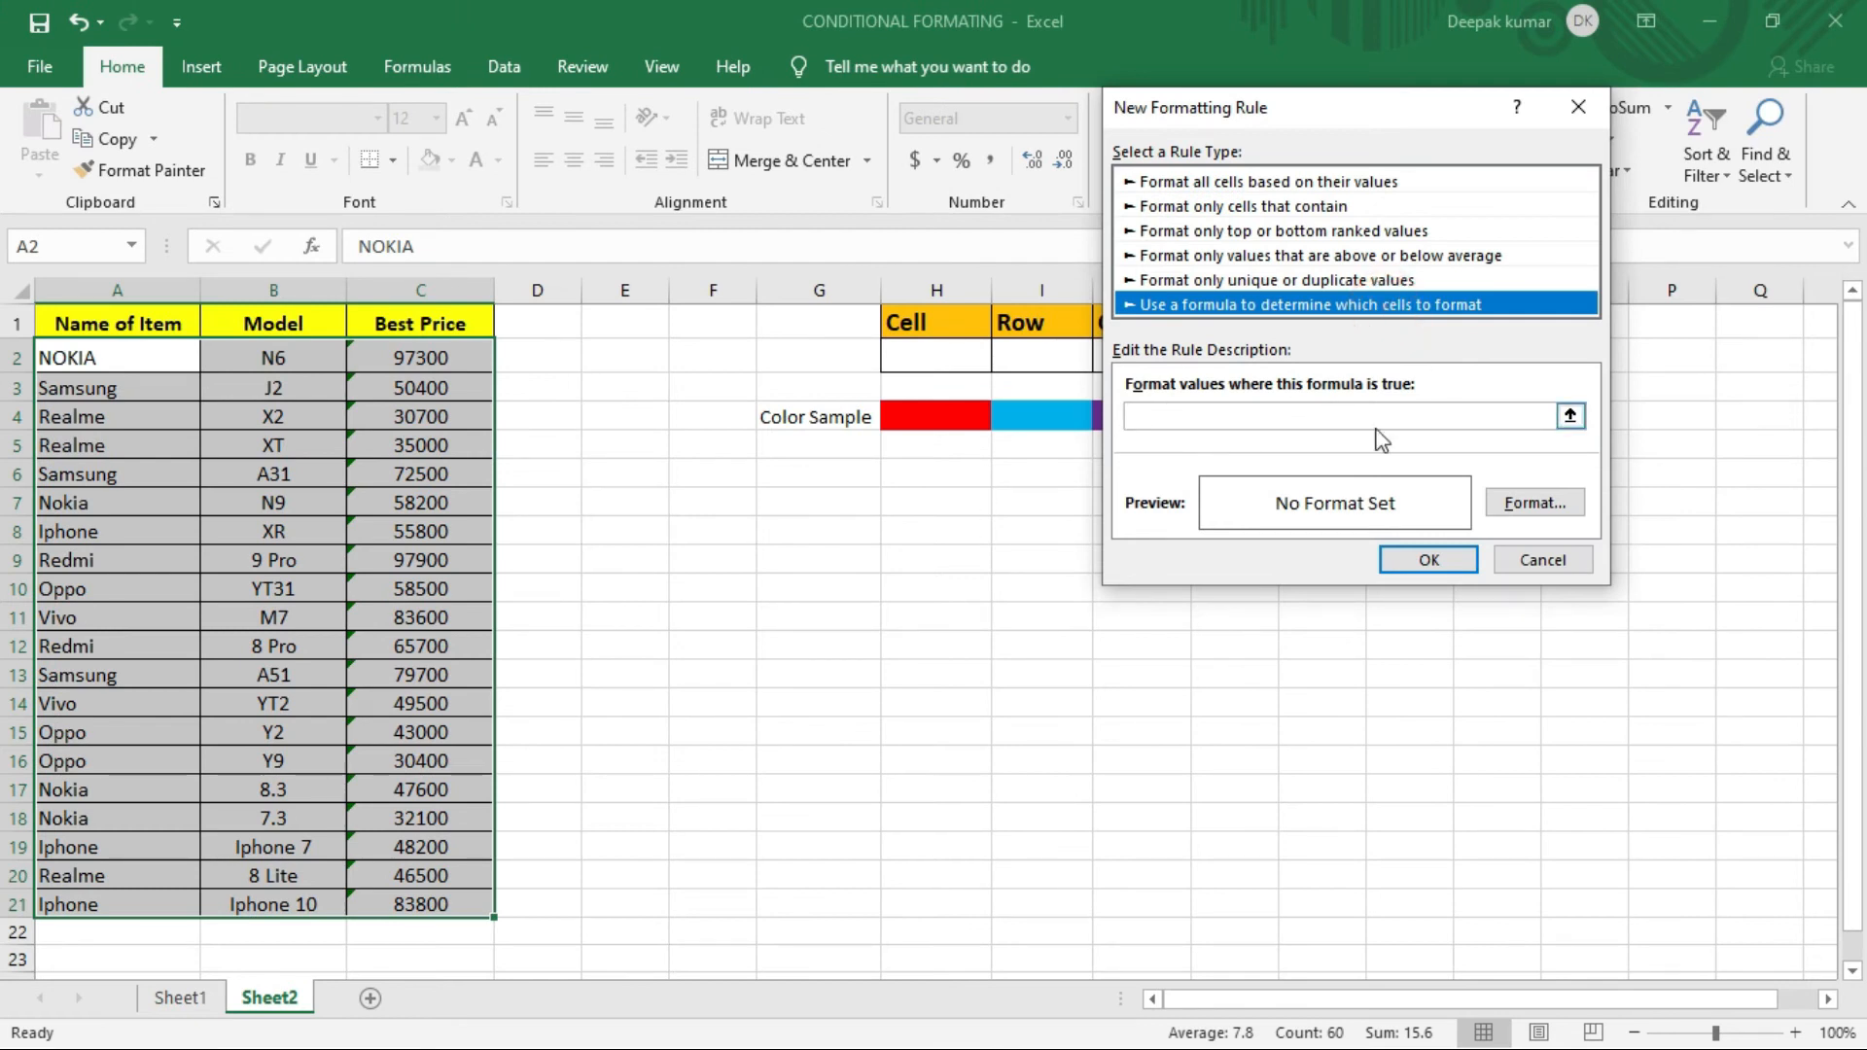
# Step: Set the rule's formula to =A$1=$J$2, comparing the table headers with the cell under Column
pyautogui.click(1202, 418)
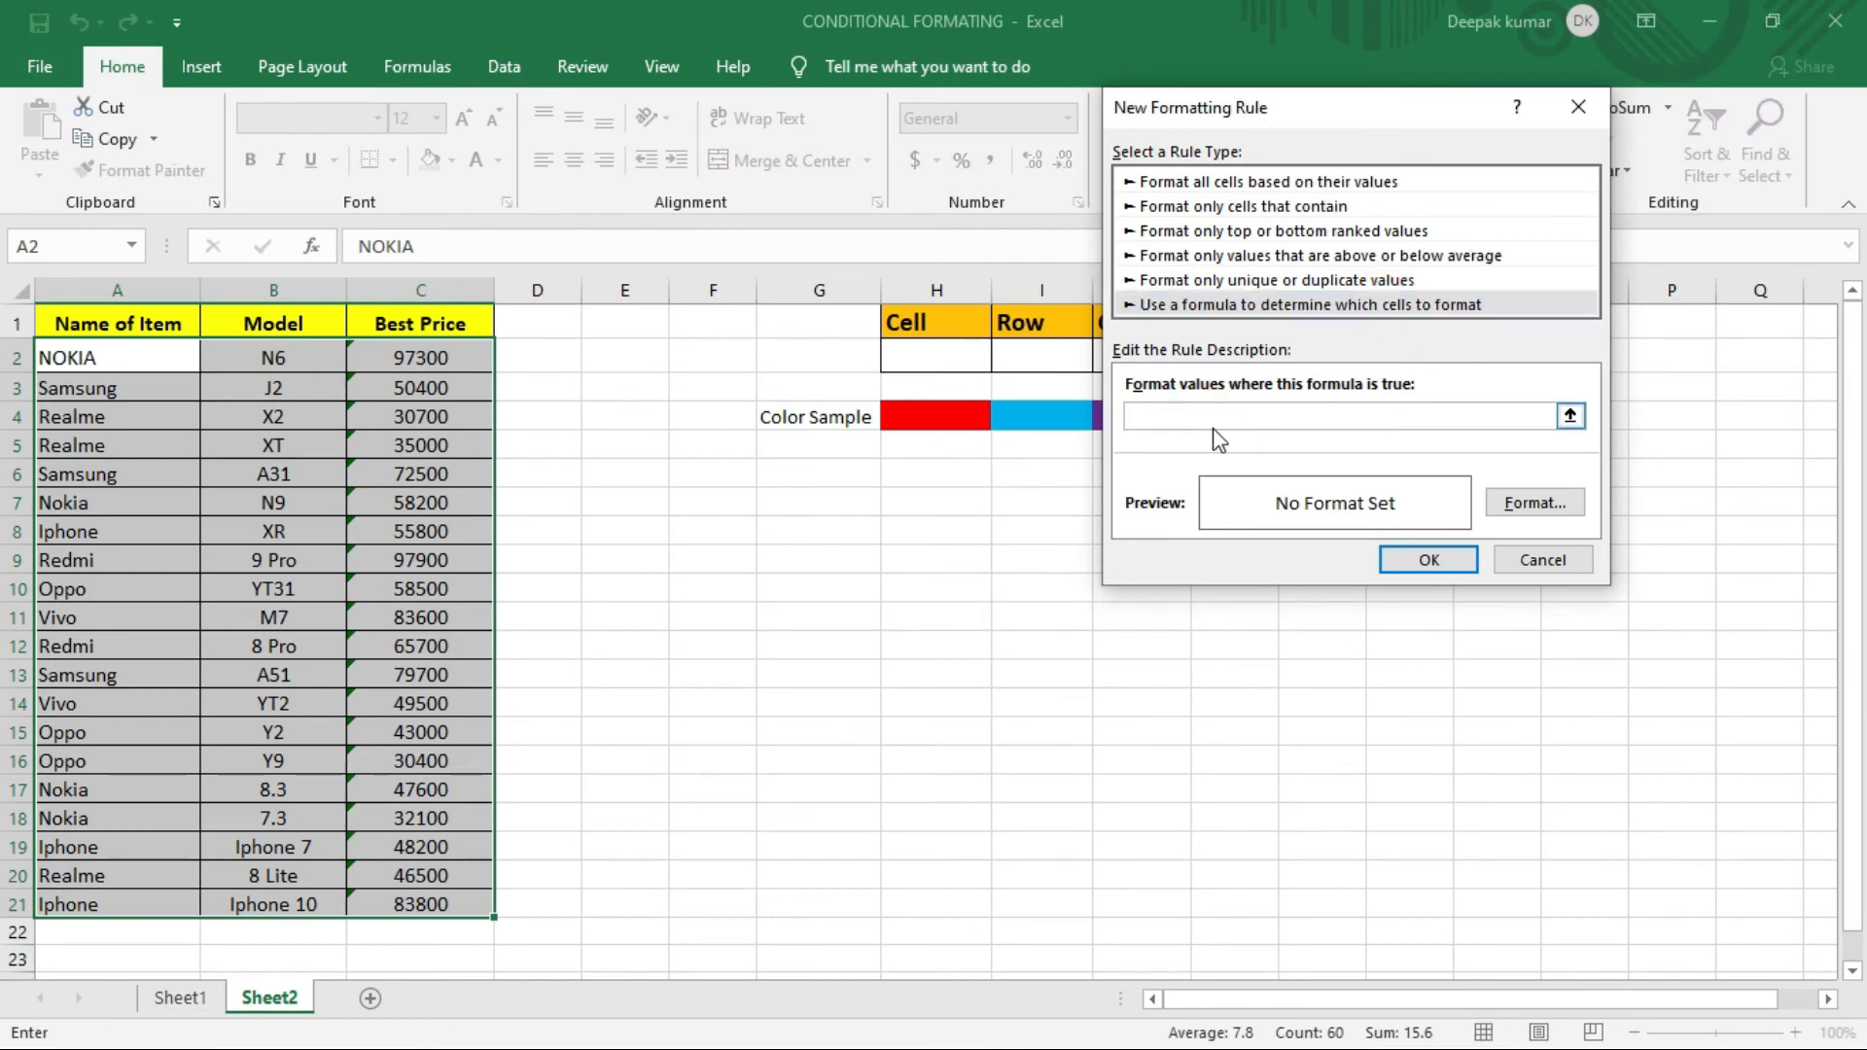
pyautogui.write('=')
pyautogui.write('=')
pyautogui.moveTo(1318, 124); pyautogui.dragTo(1480, 162)
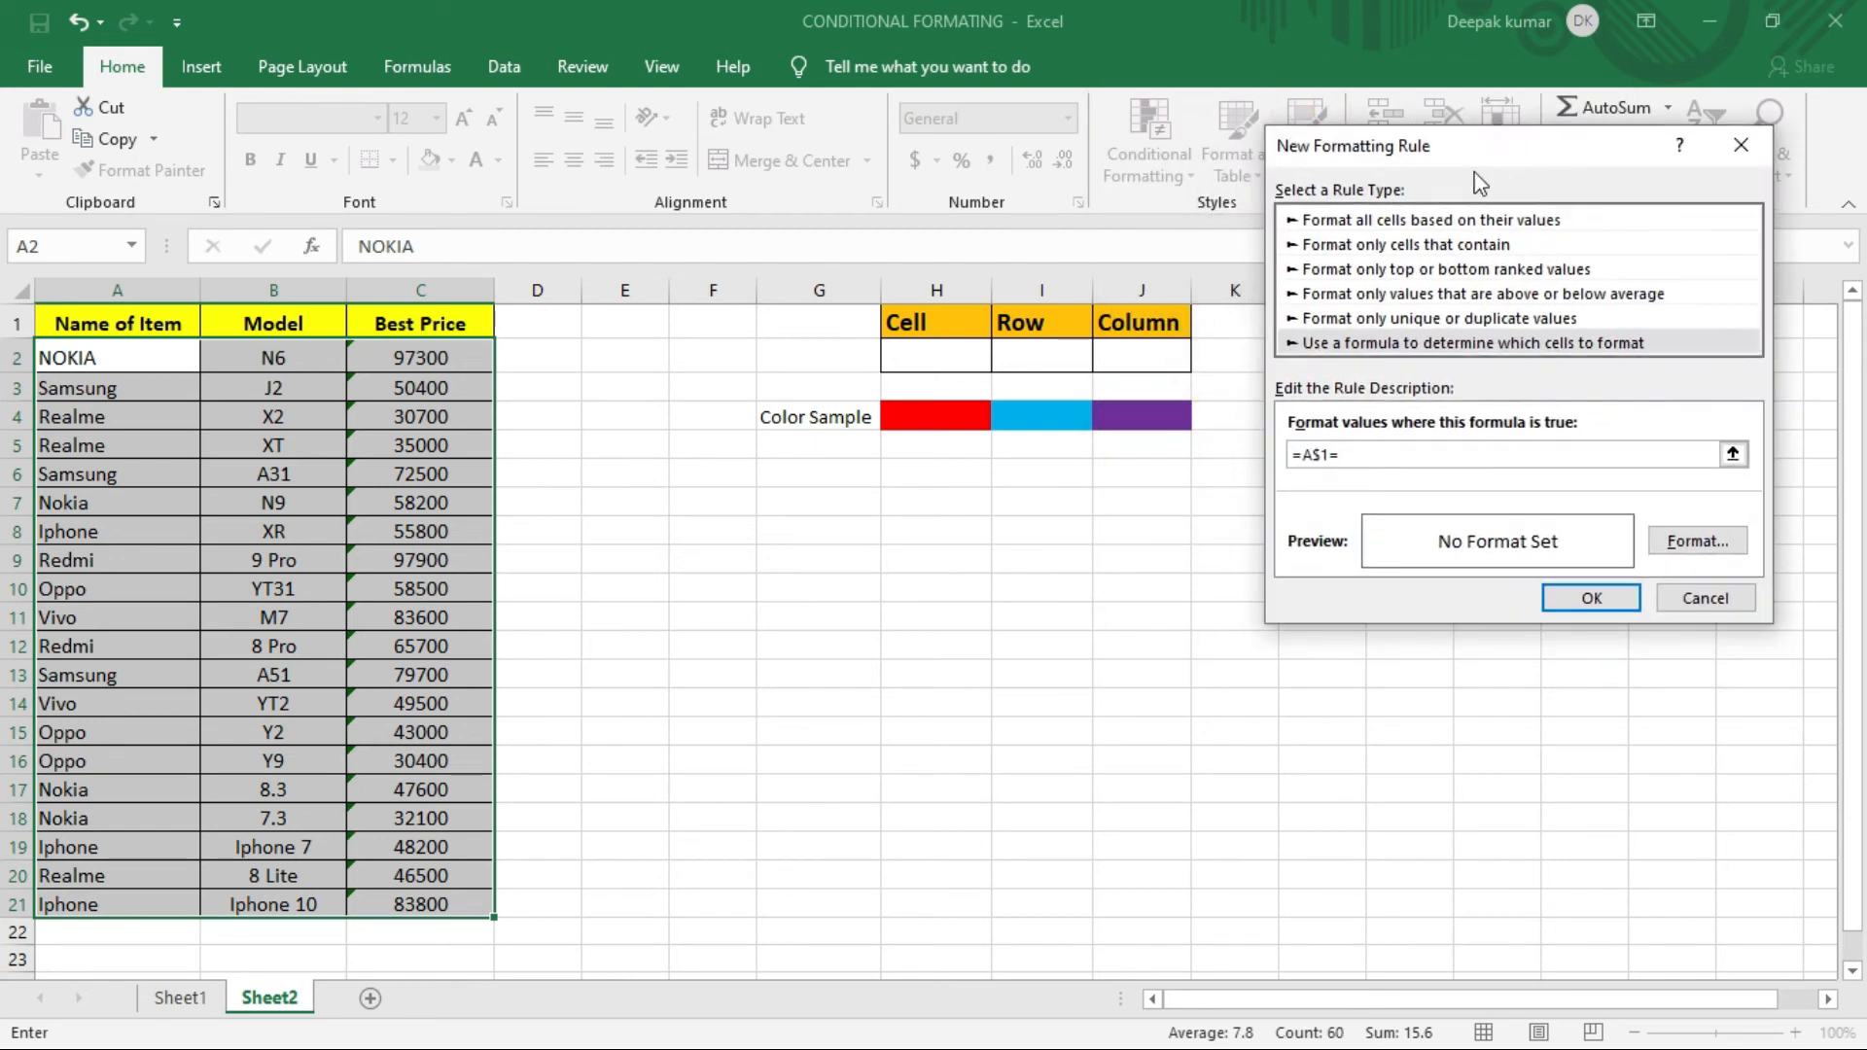
pyautogui.click(1150, 361)
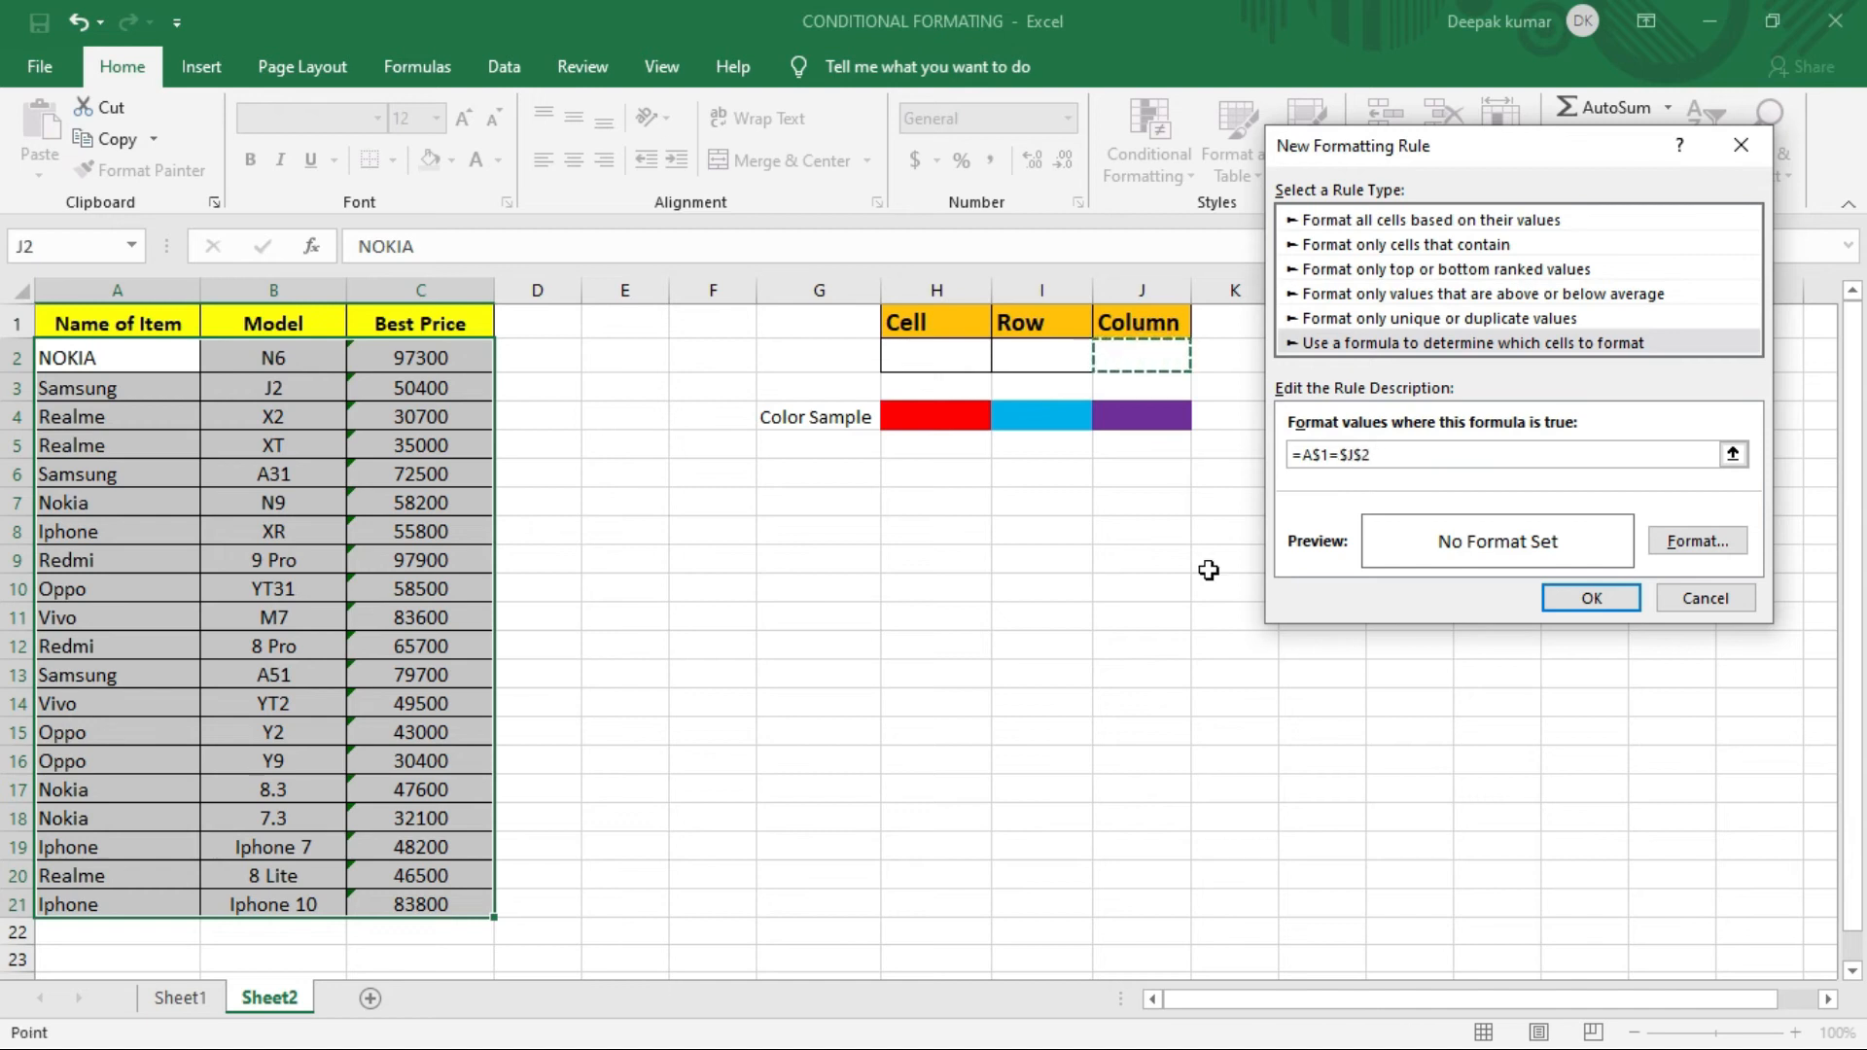
# Step: Give the column header rule a purple fill matching the color sample in J4, and apply the rule to the table
pyautogui.click(1698, 544)
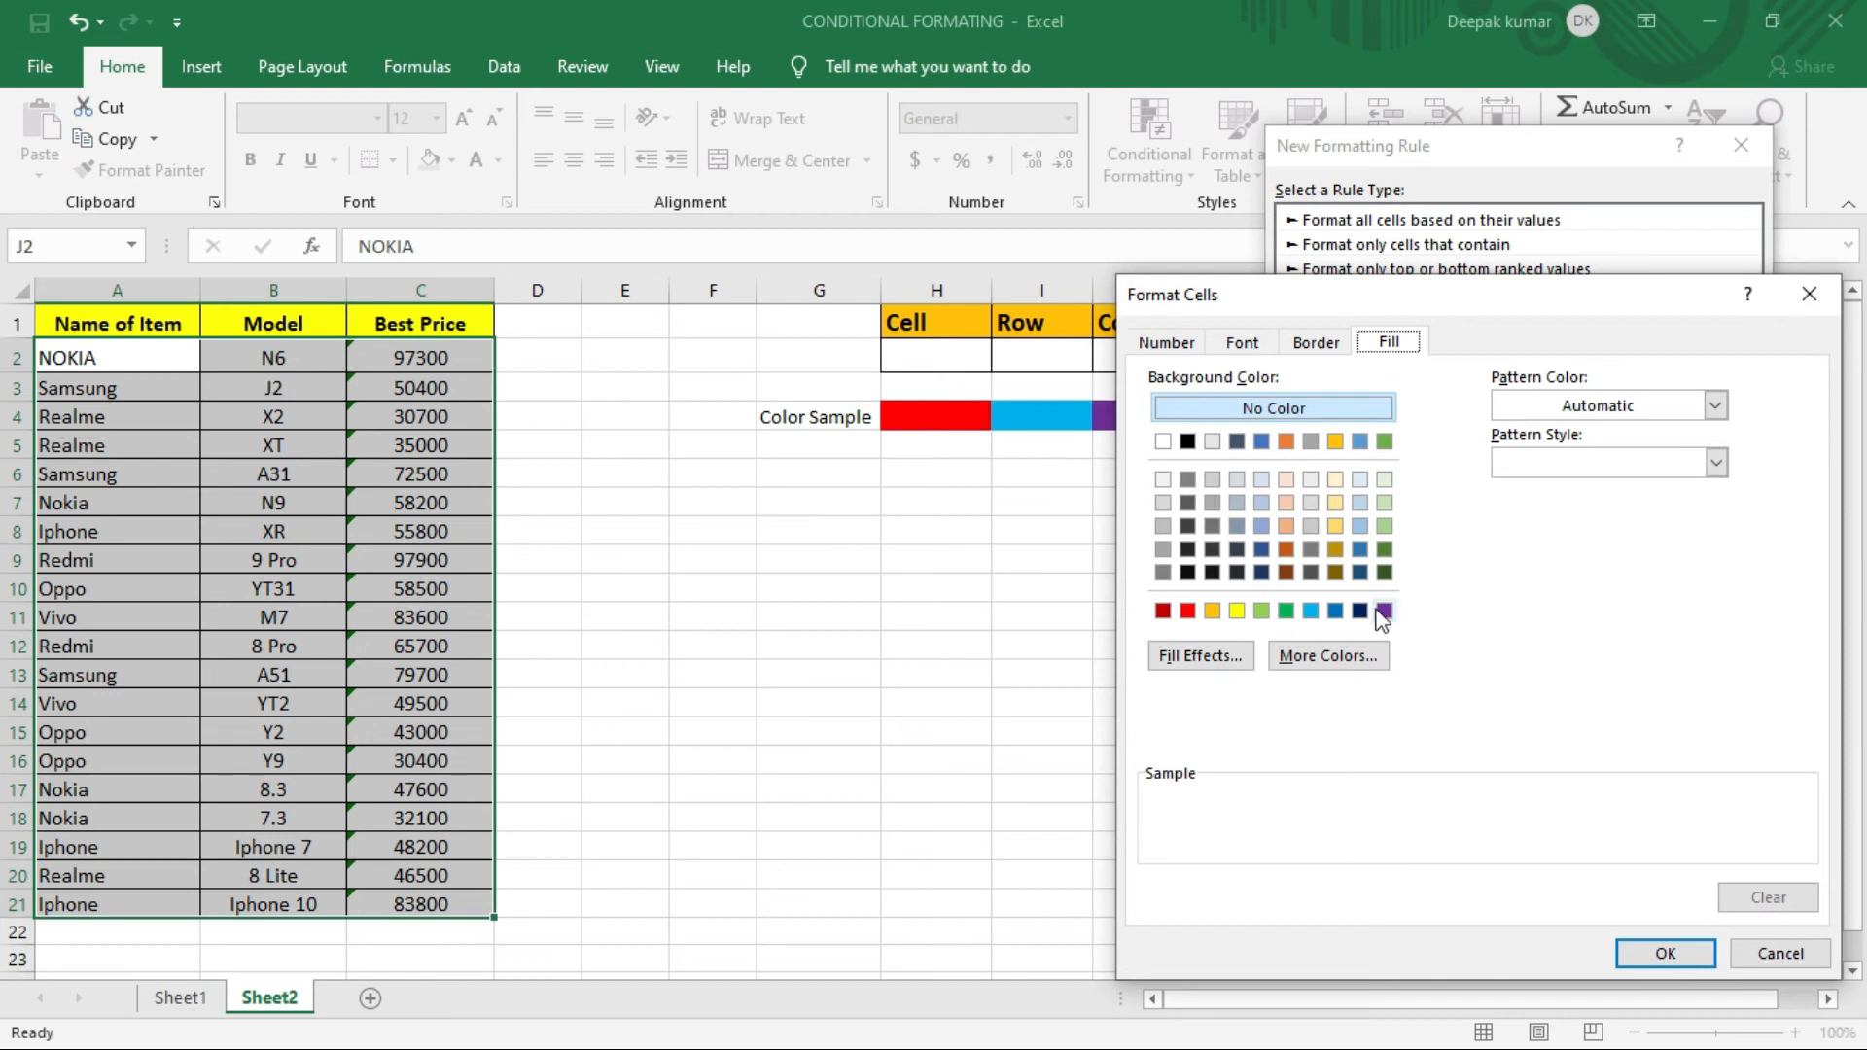
pyautogui.moveTo(1235, 291); pyautogui.dragTo(1319, 205)
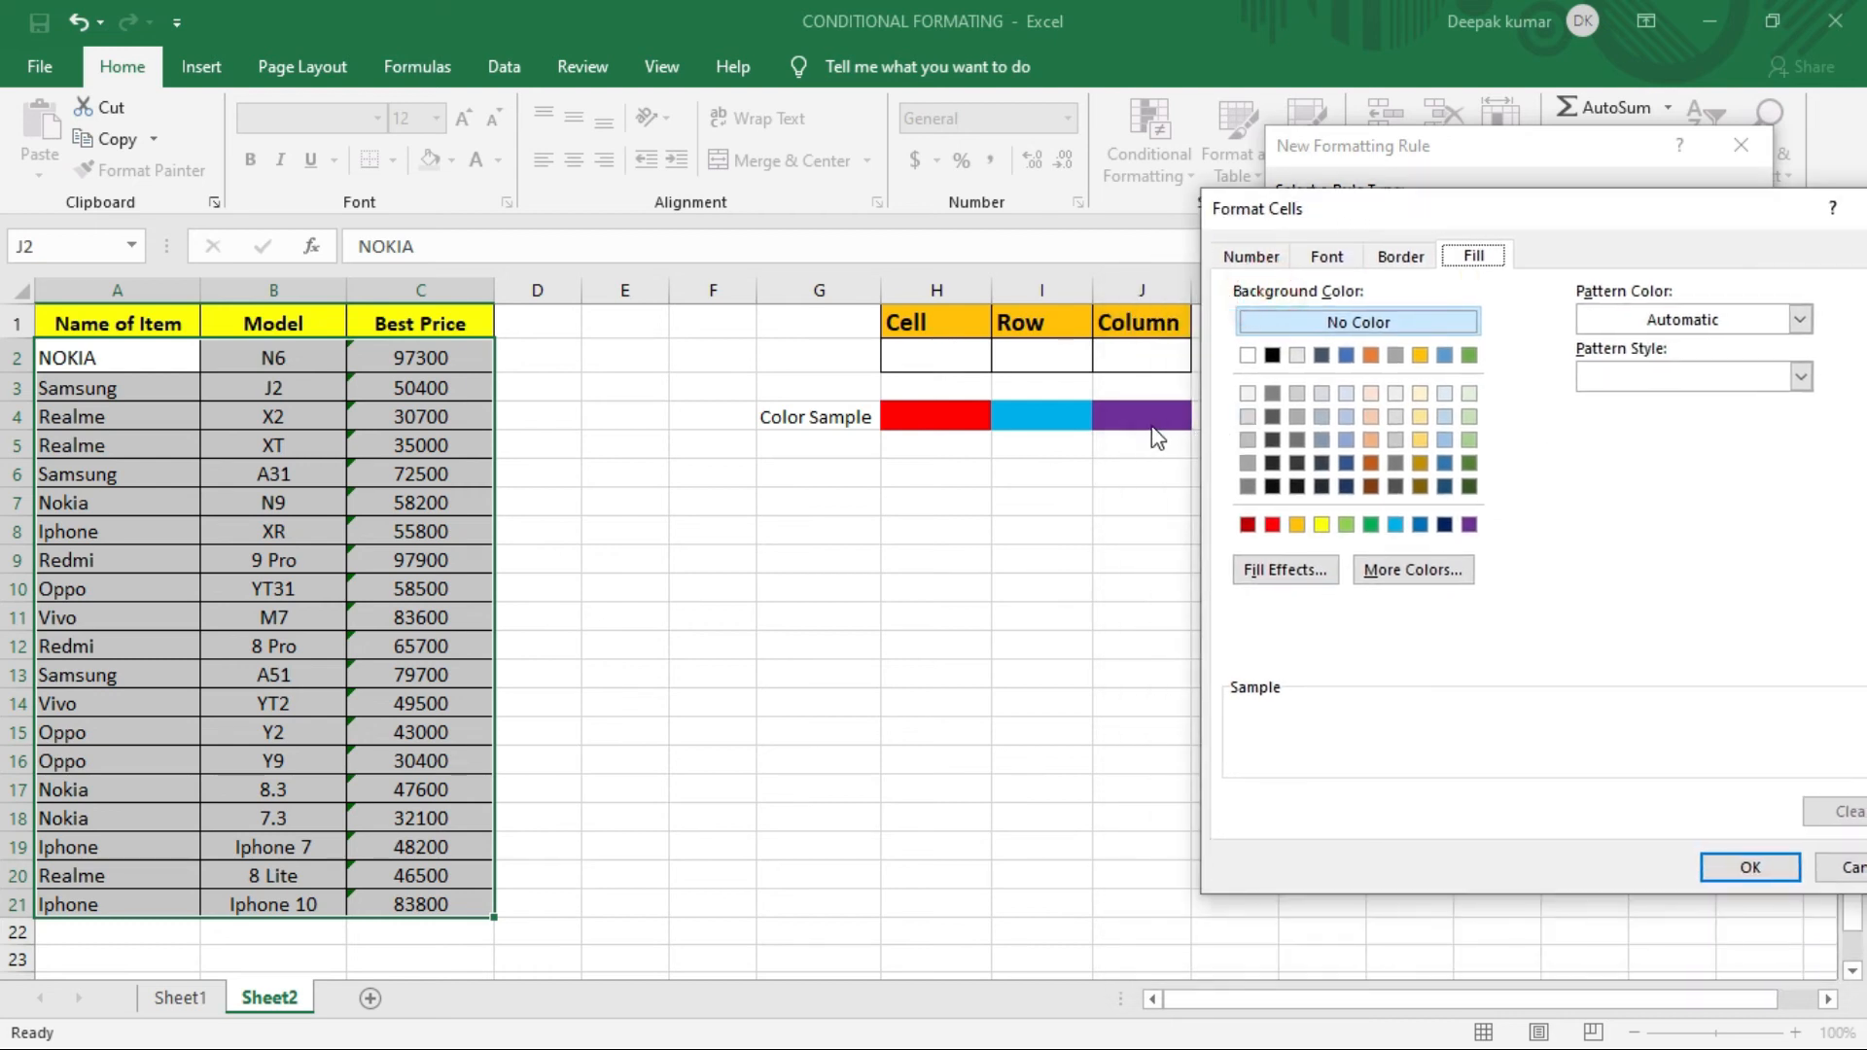
pyautogui.click(1470, 525)
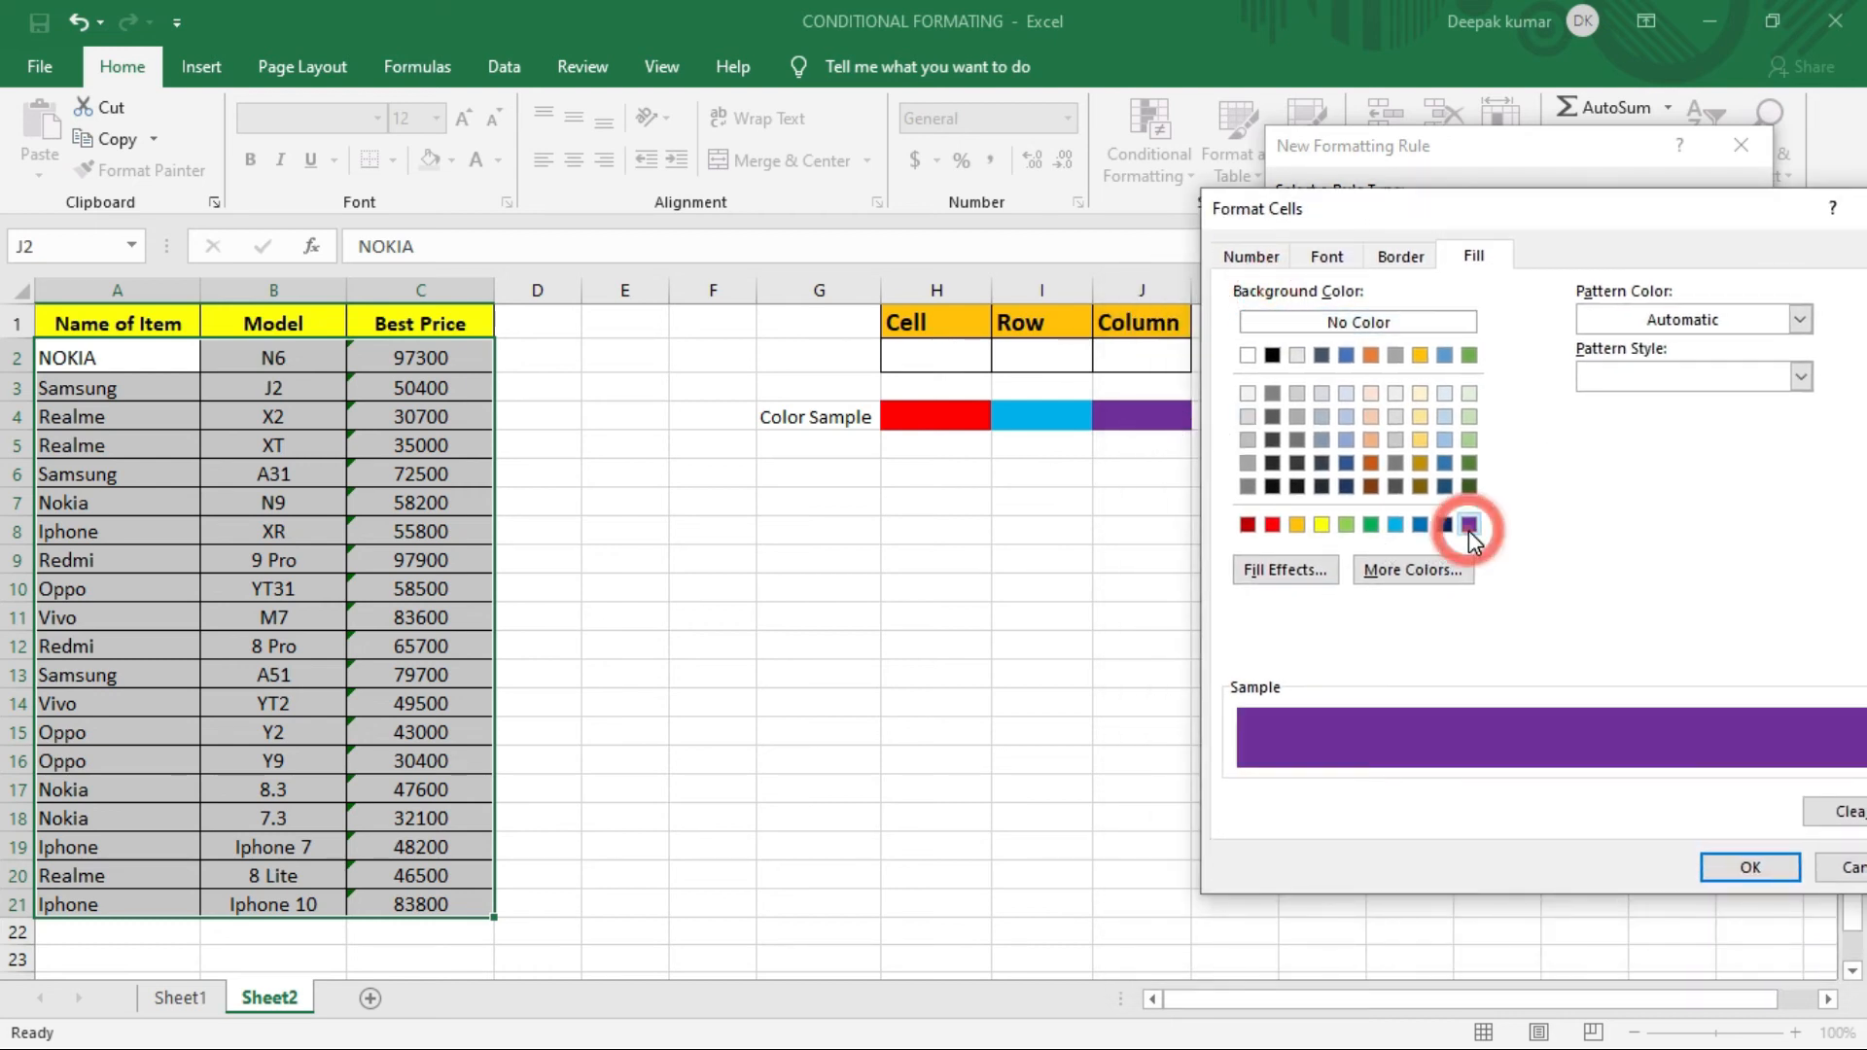
pyautogui.click(1718, 873)
pyautogui.moveTo(1541, 146); pyautogui.dragTo(1481, 68)
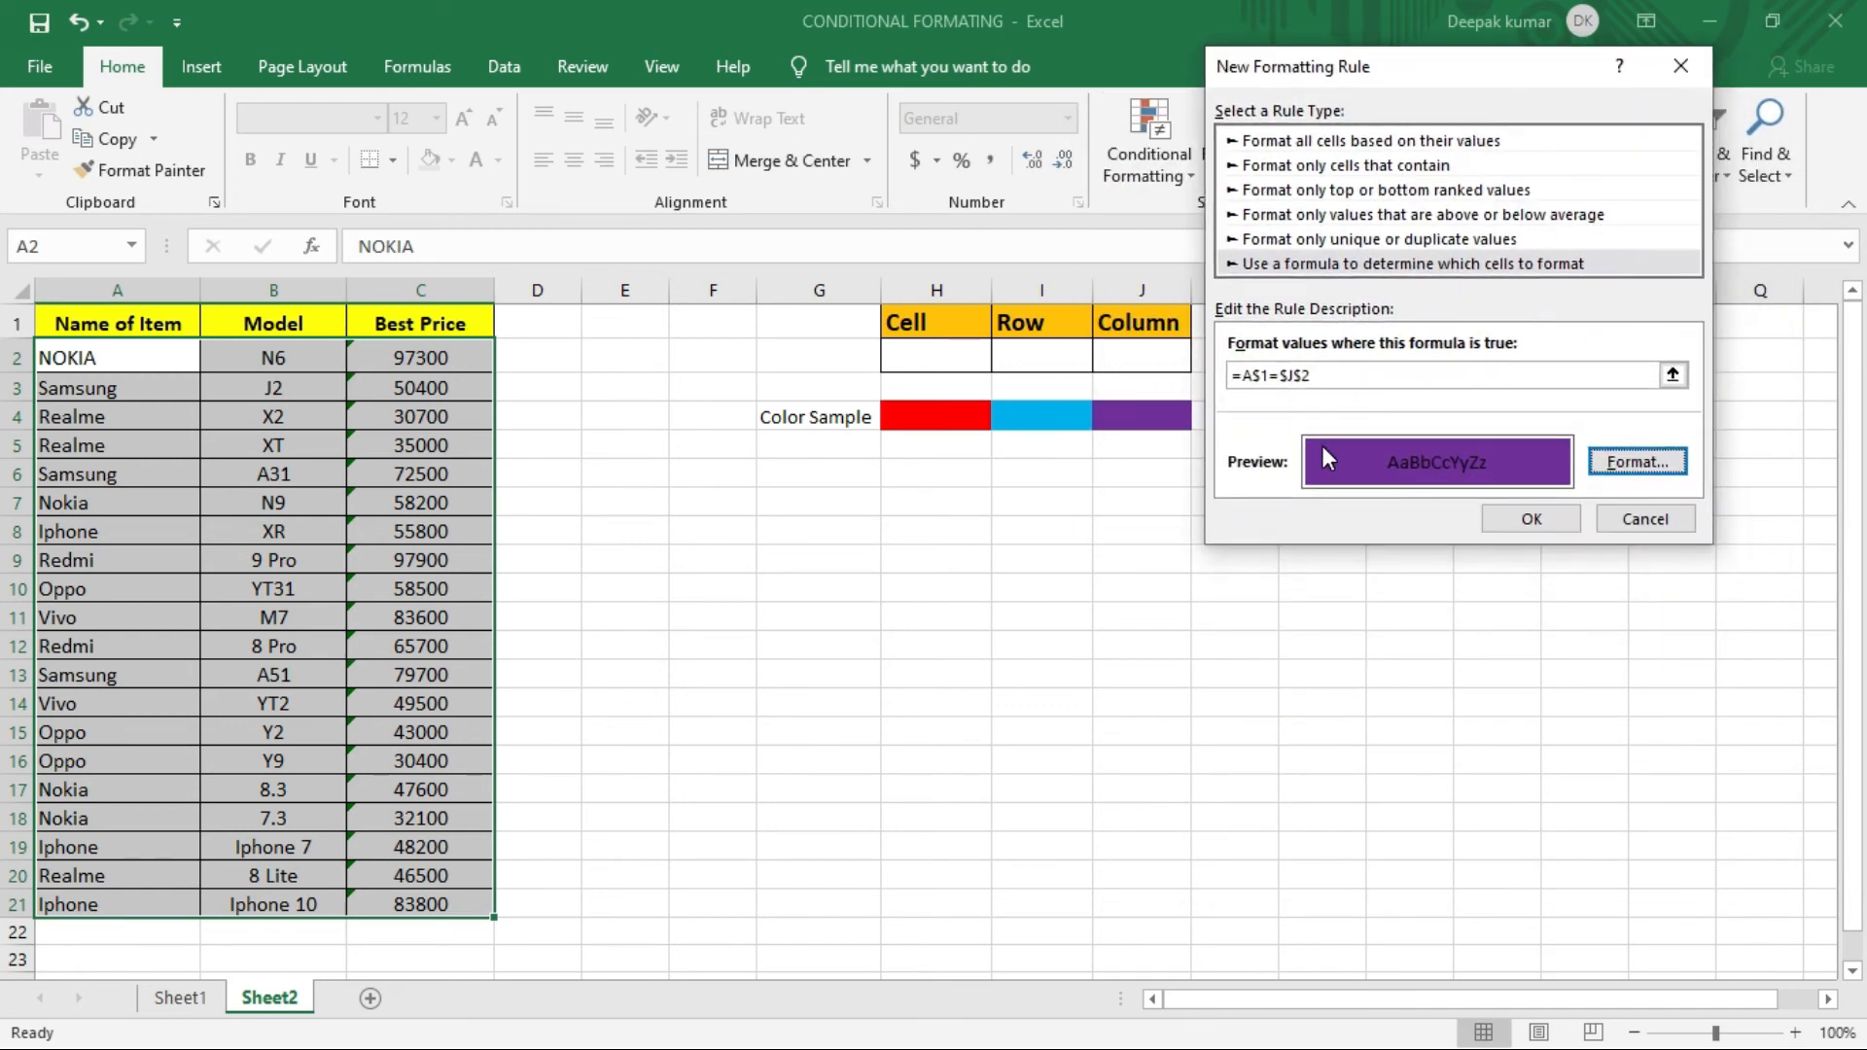
pyautogui.moveTo(1222, 357); pyautogui.dragTo(1344, 405)
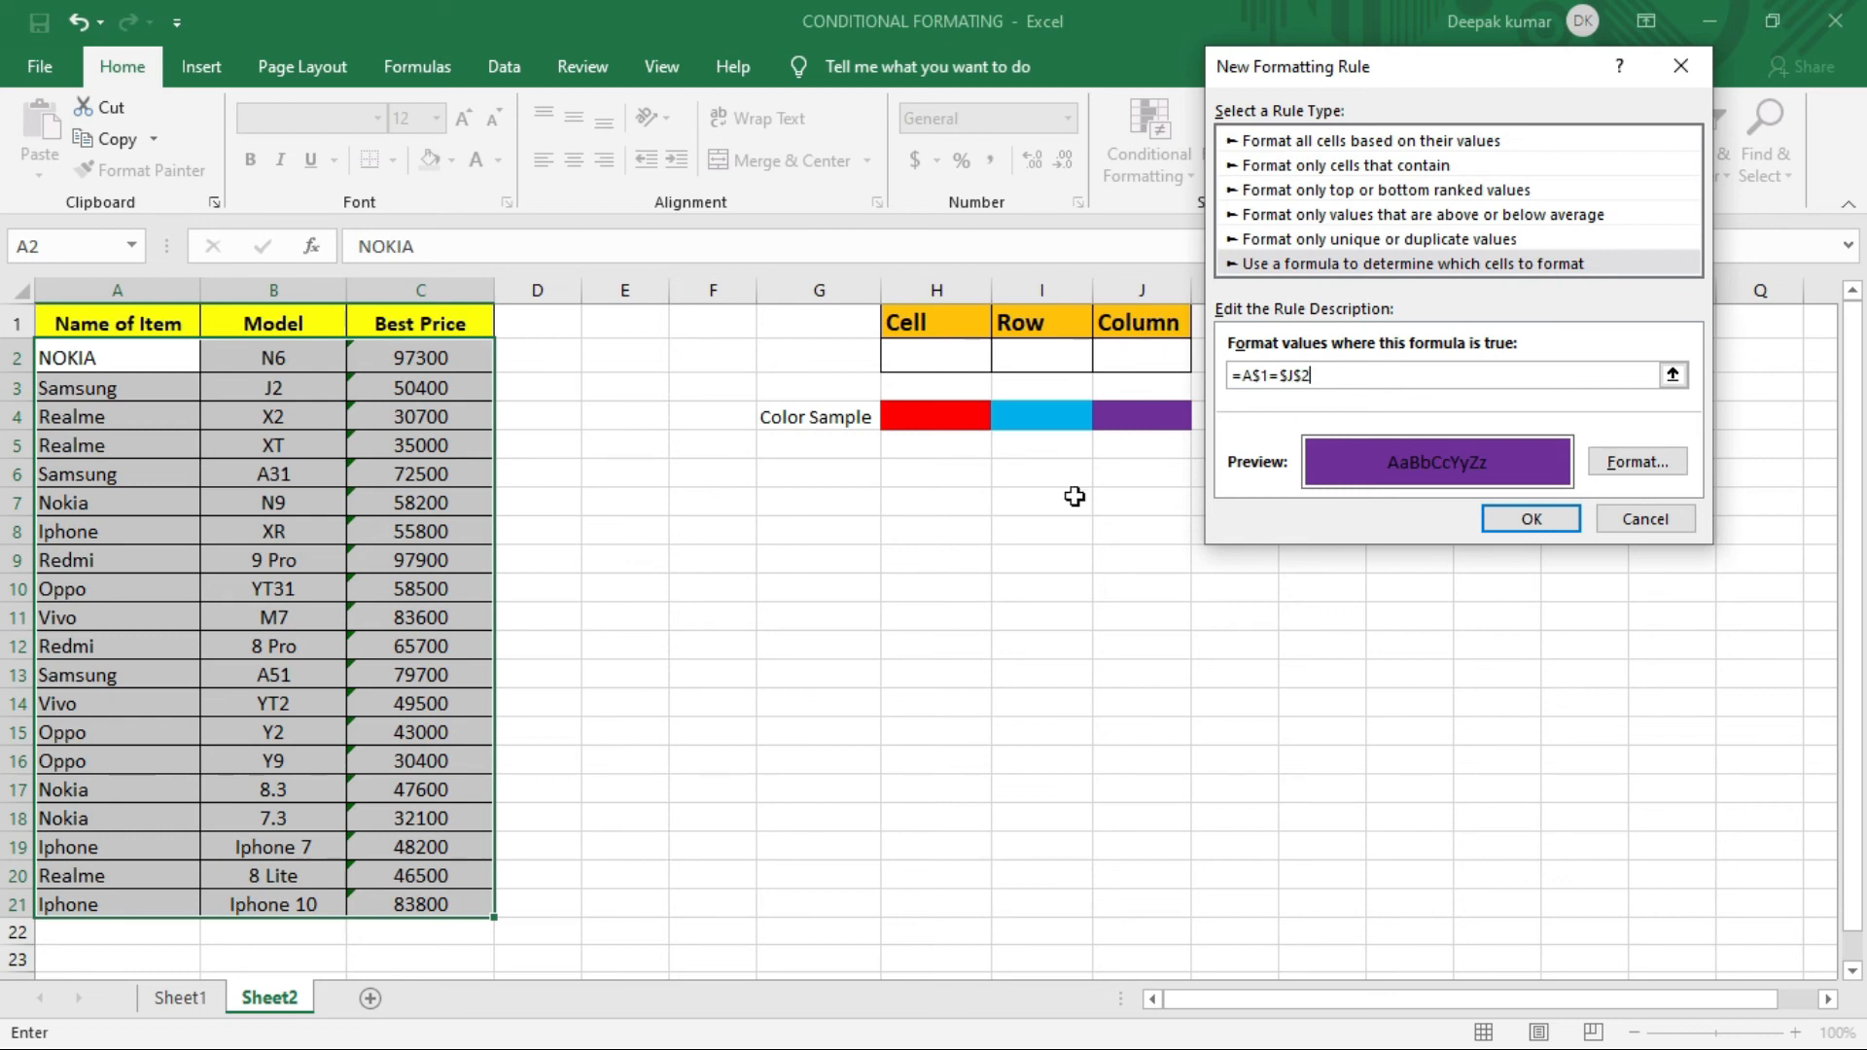
pyautogui.click(1536, 523)
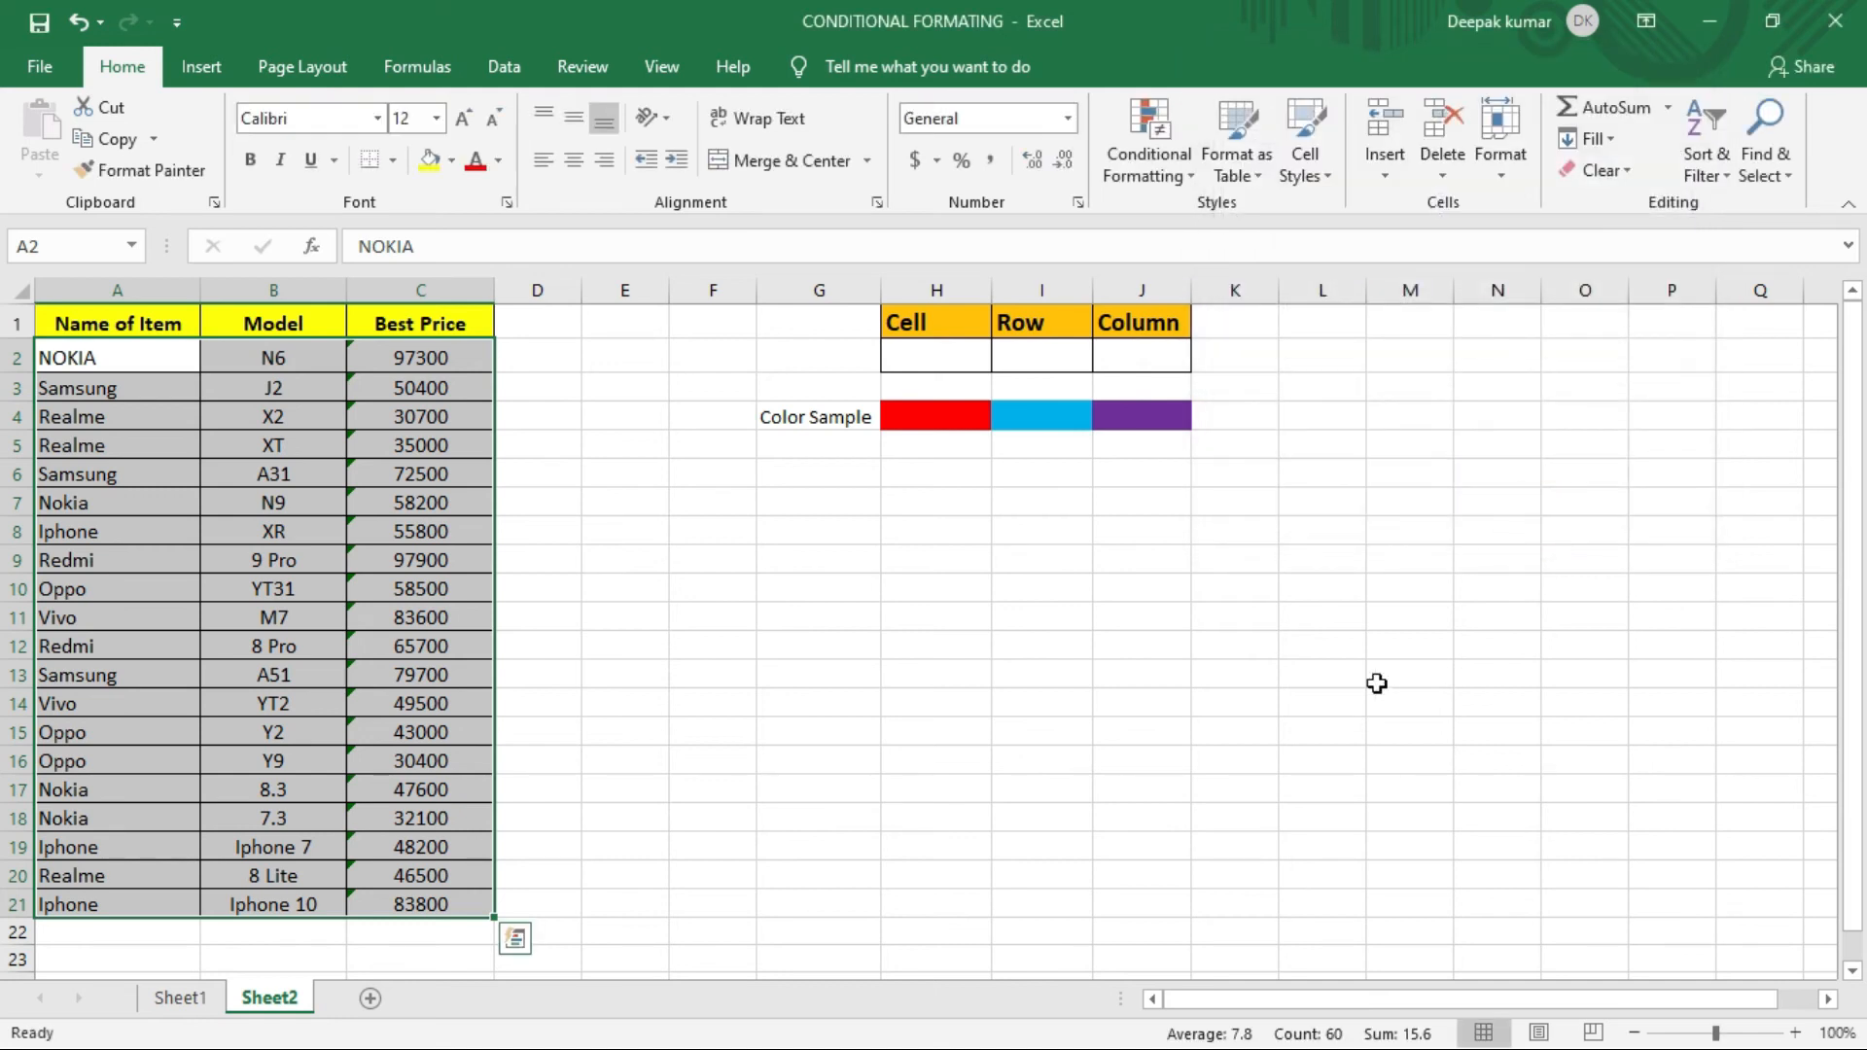
pyautogui.click(1317, 584)
pyautogui.click(1138, 617)
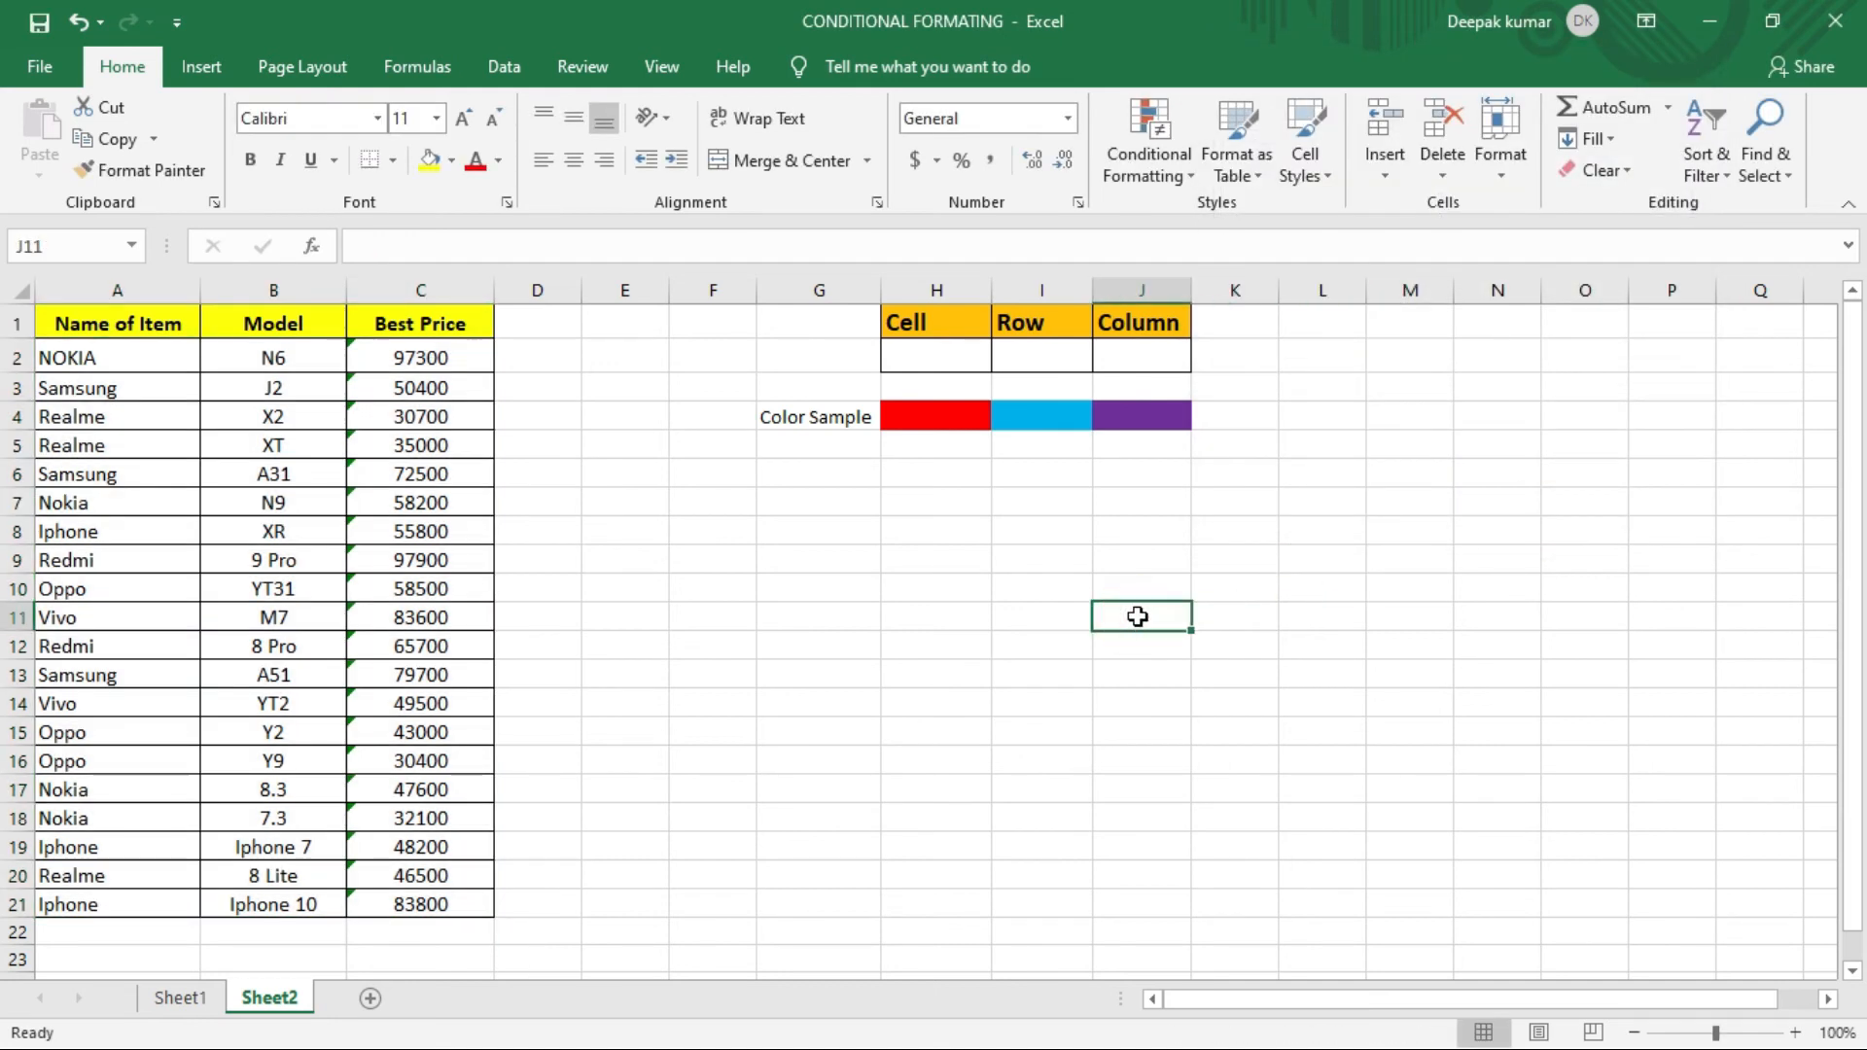
# Step: Test the column highlighting rule by choosing Model and then Best Price in cell J2 under Column
pyautogui.click(1165, 355)
pyautogui.click(1204, 360)
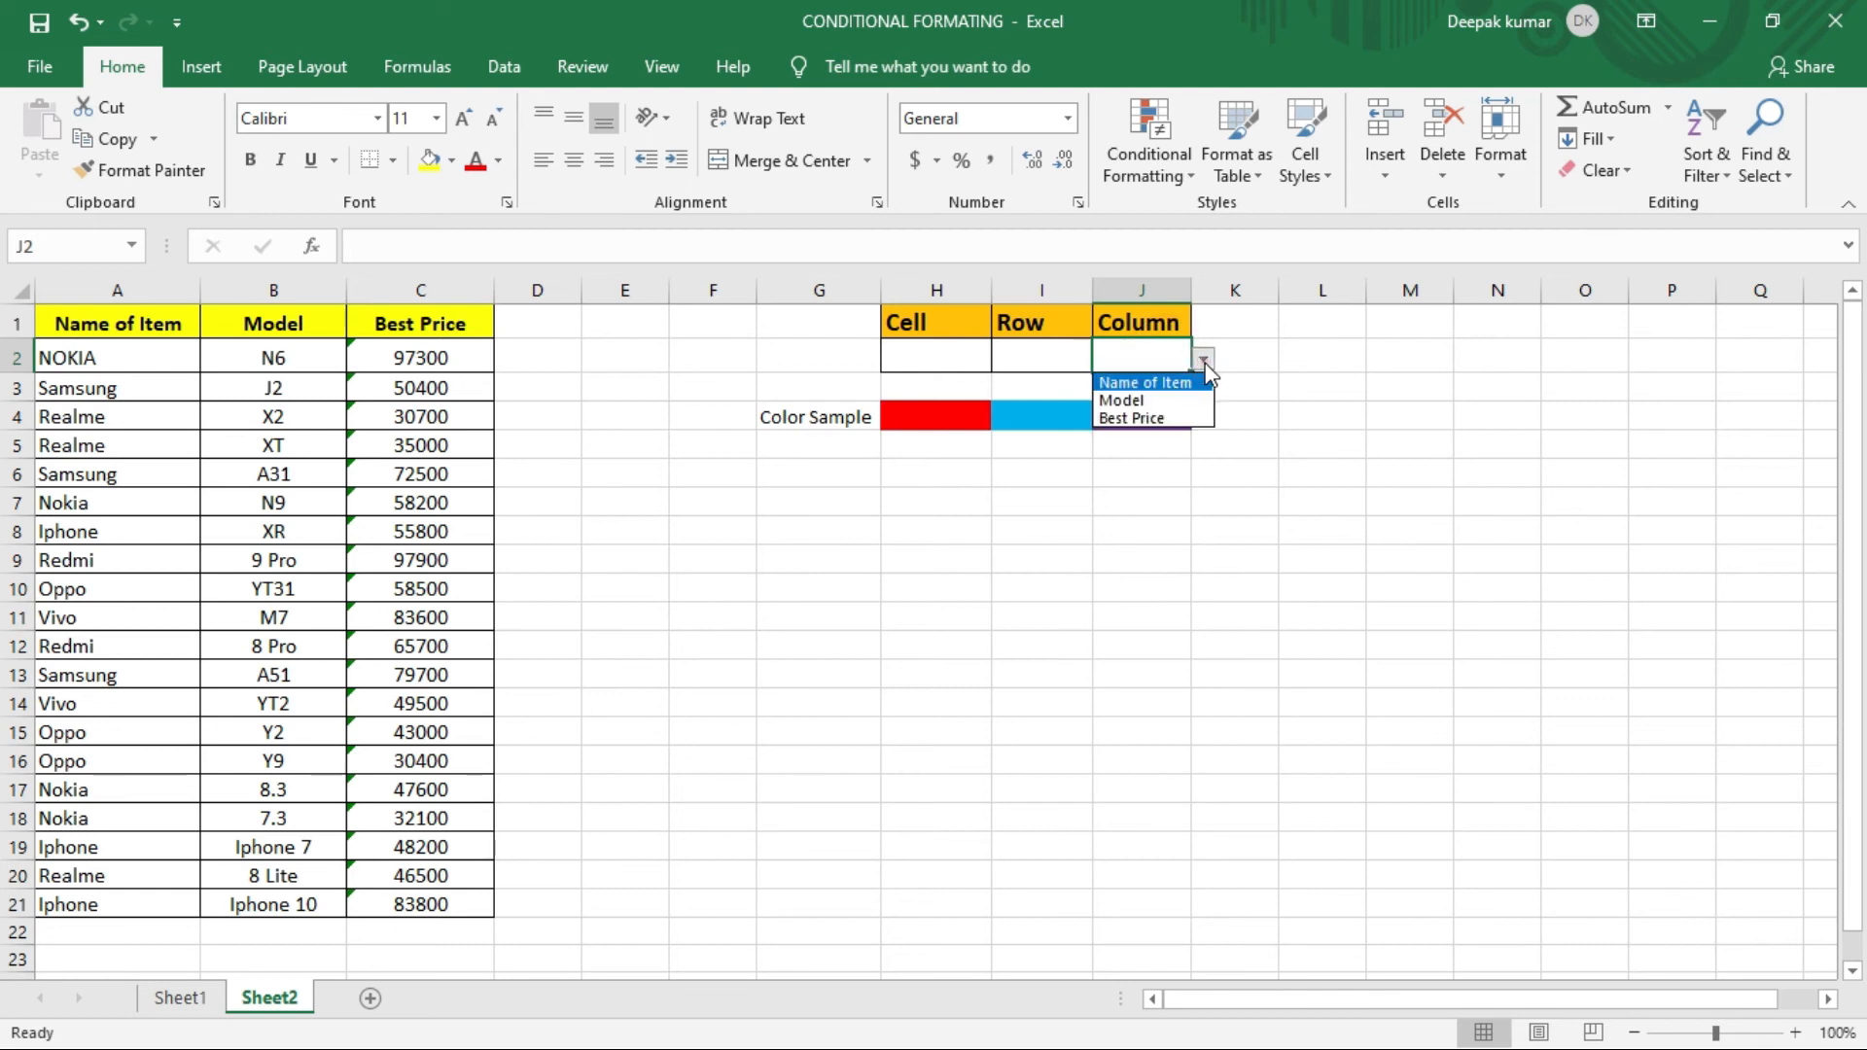
pyautogui.click(1164, 408)
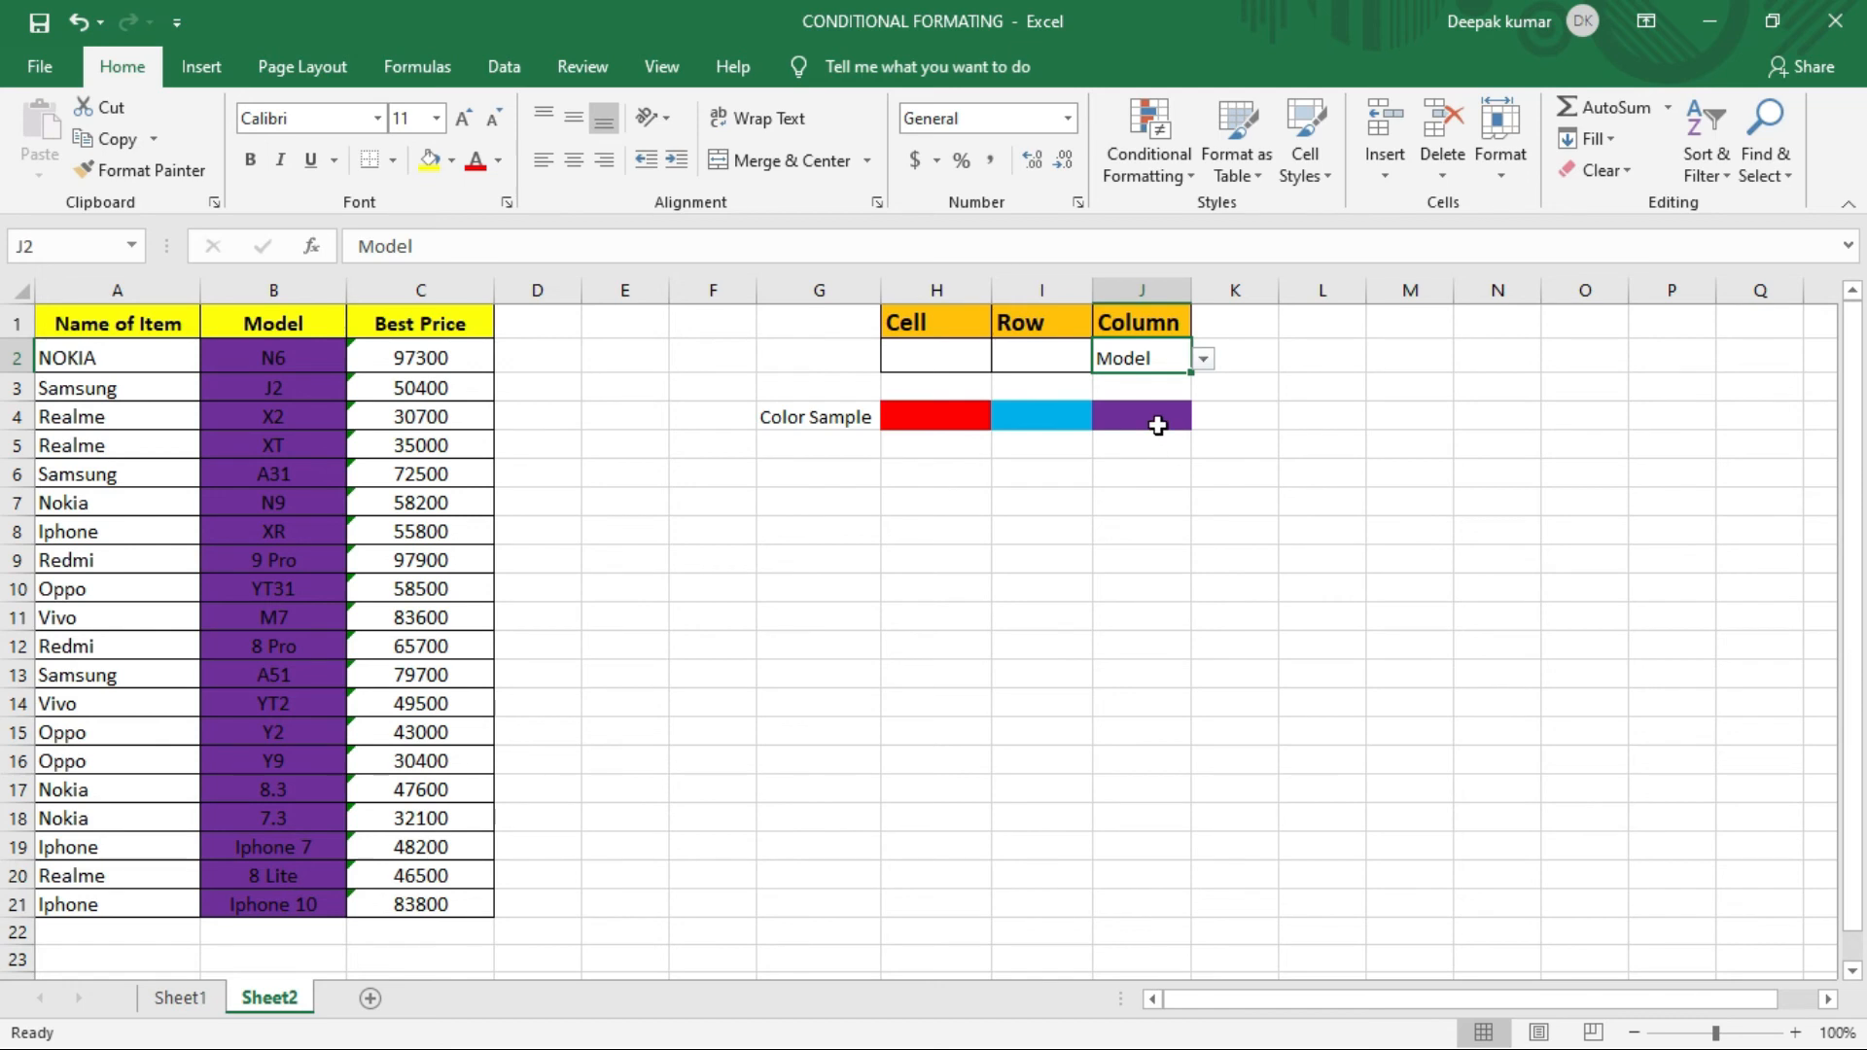
pyautogui.click(1151, 416)
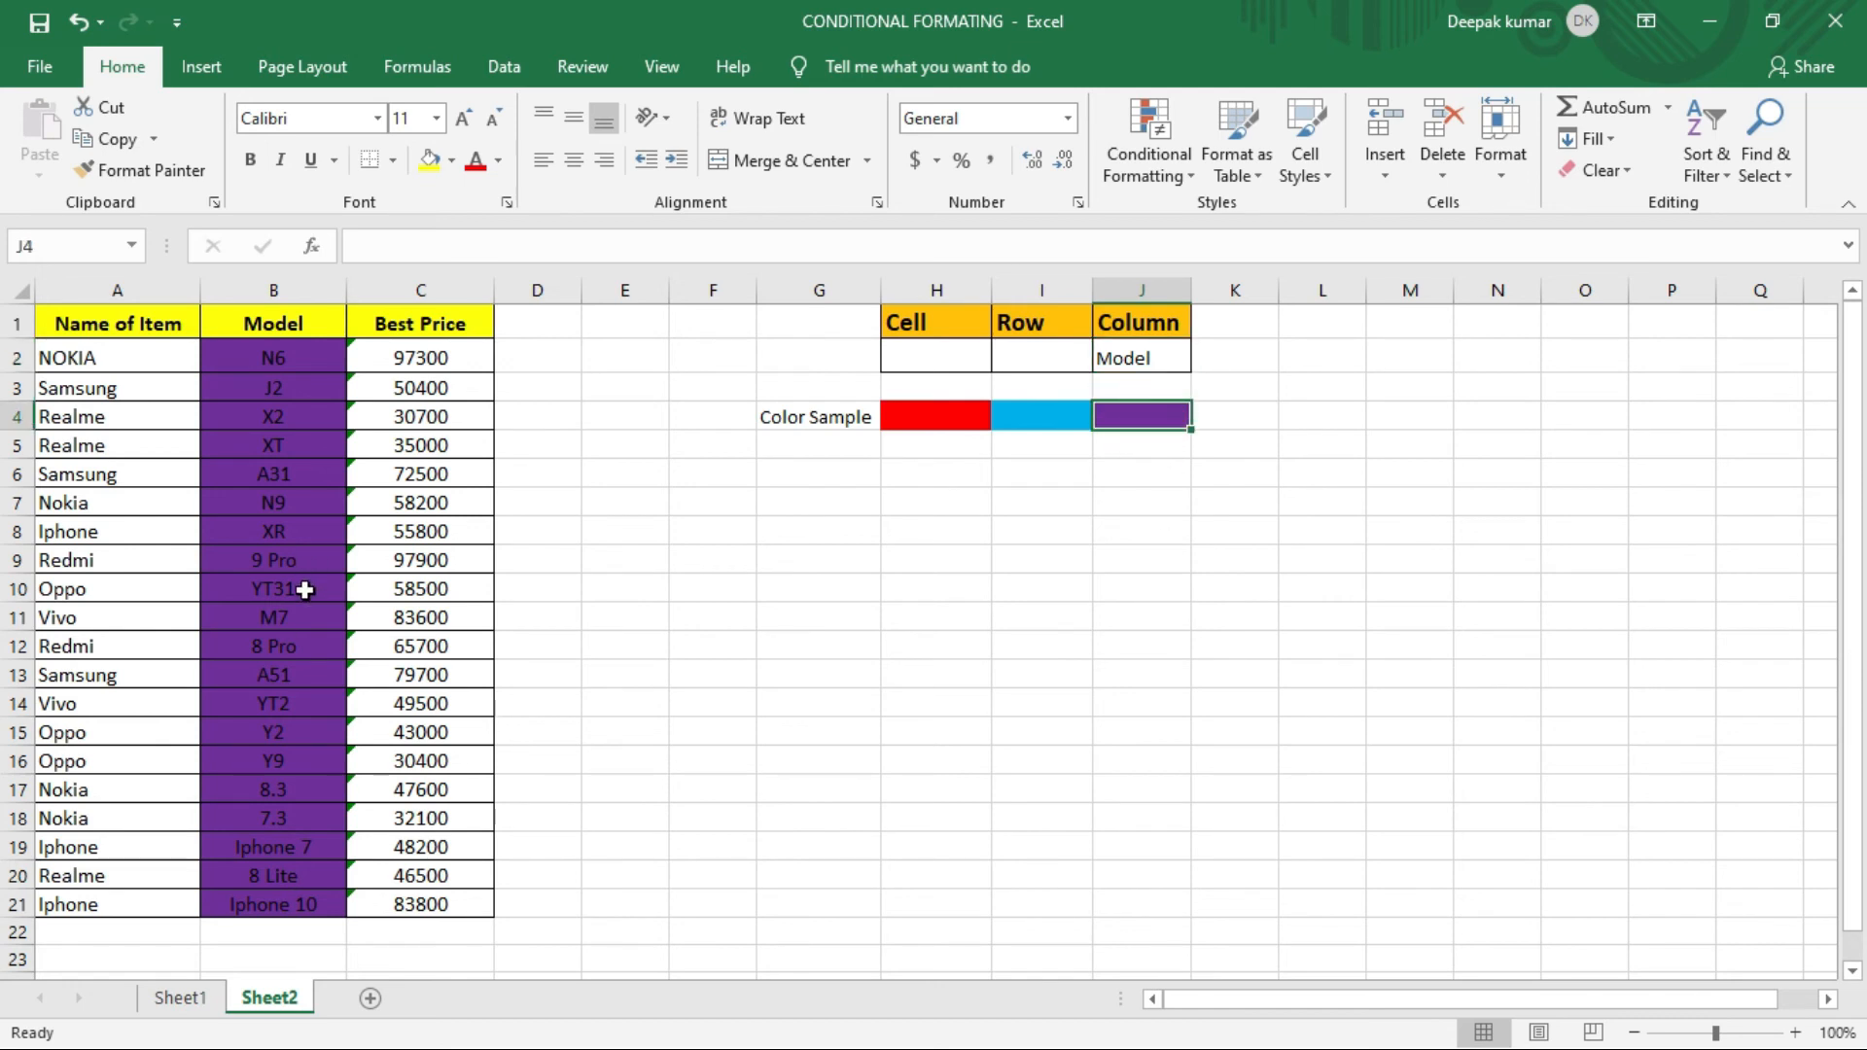
pyautogui.click(1159, 359)
pyautogui.click(1203, 360)
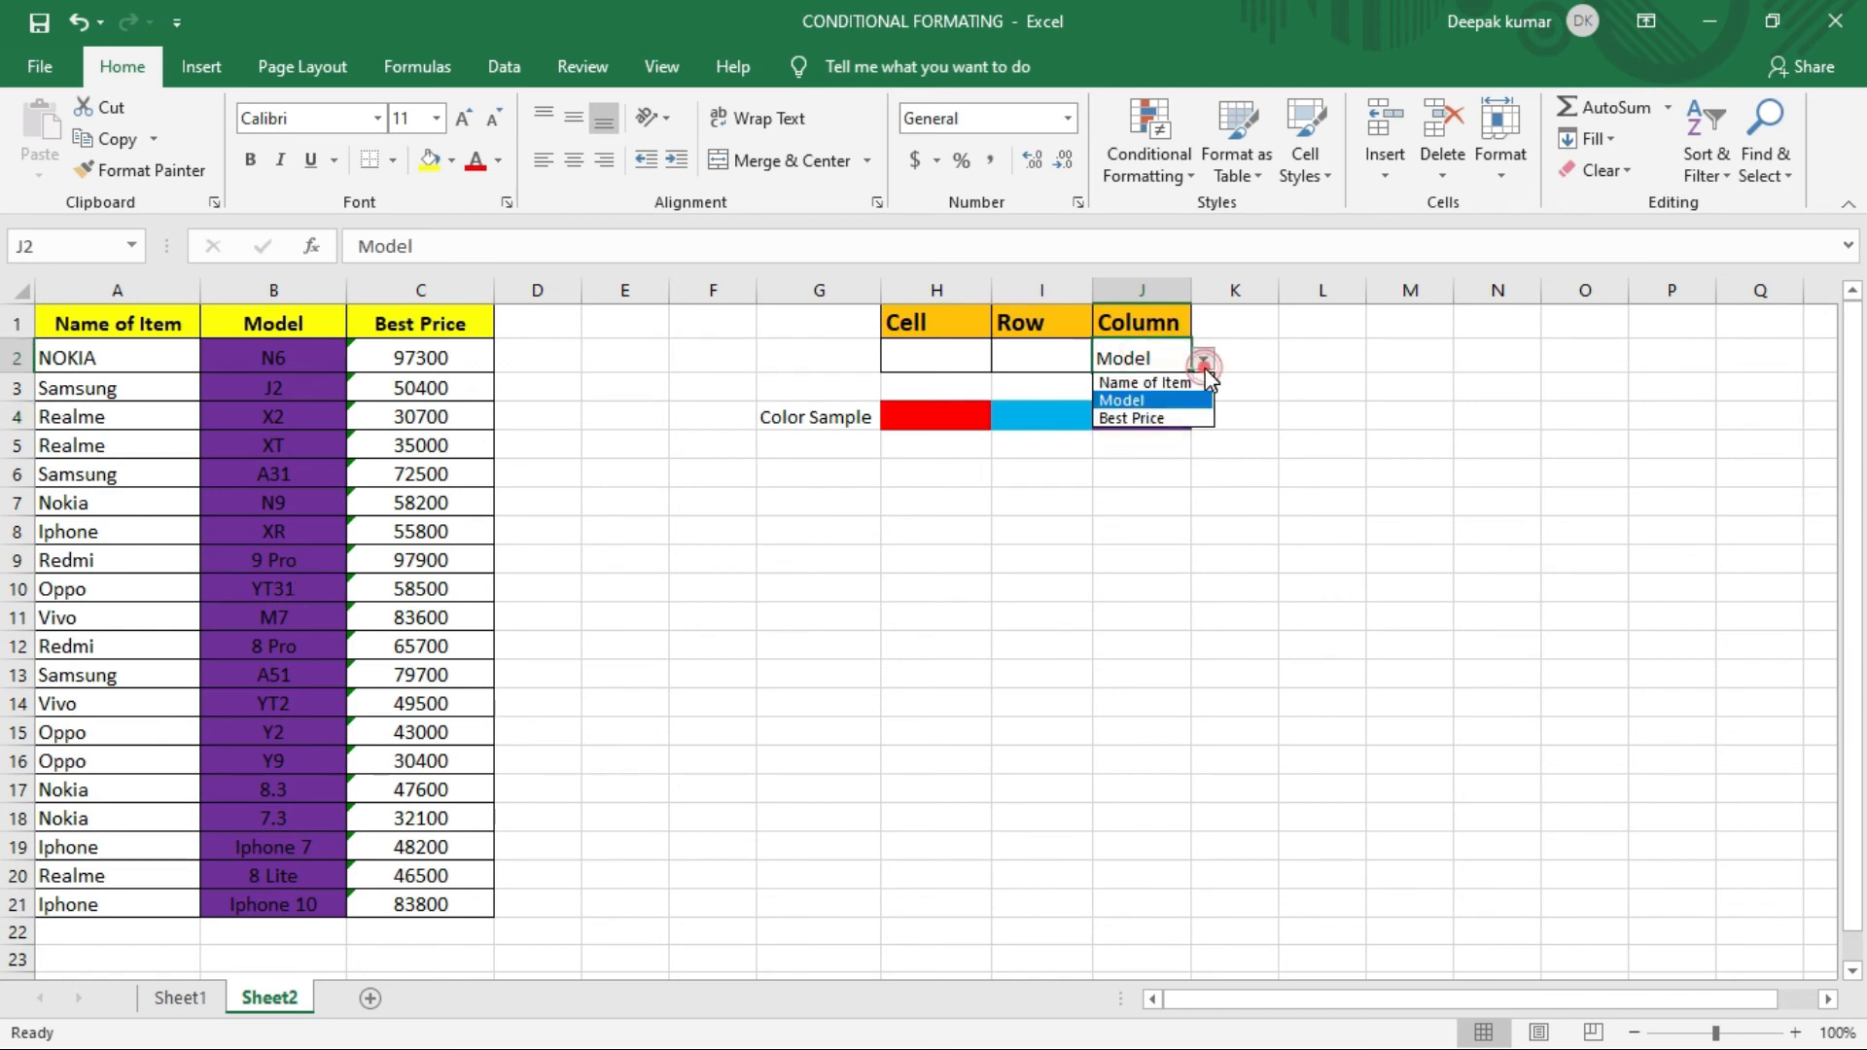
pyautogui.click(1157, 419)
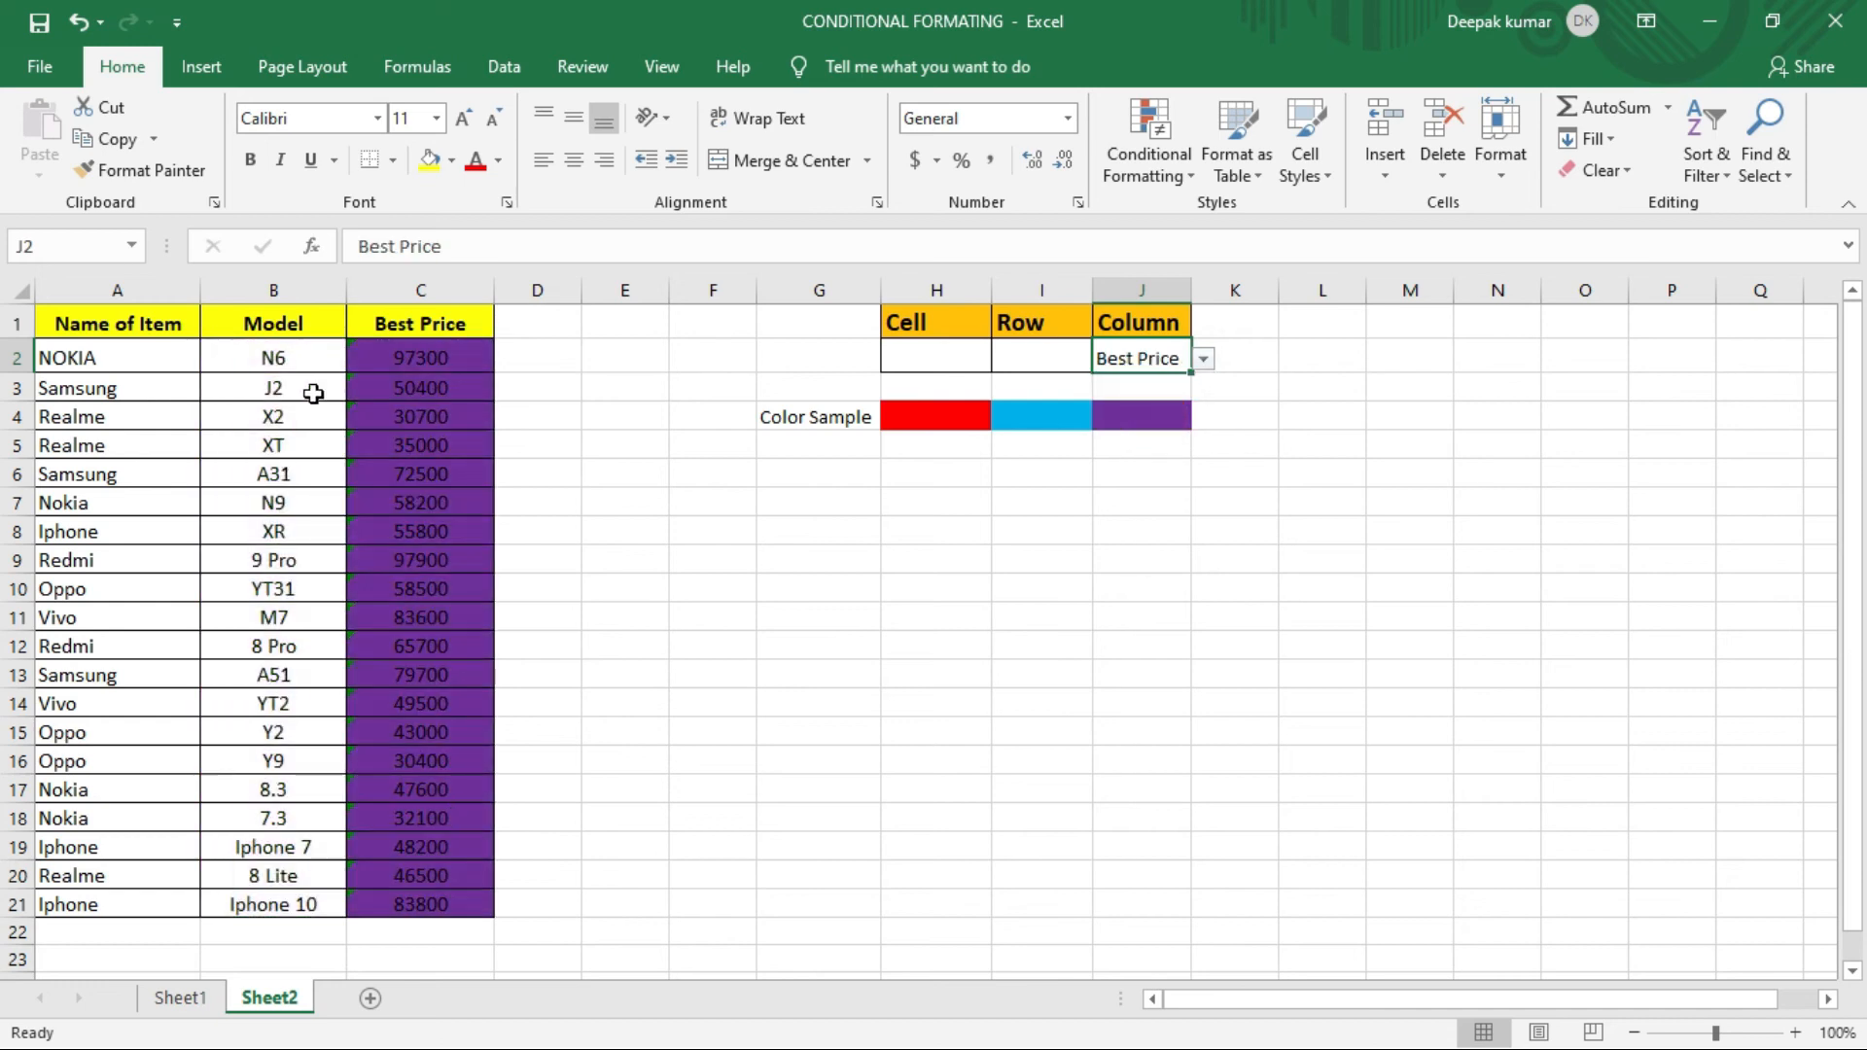
# Step: Test the column rule with Name of Item and again with Model in cell J2, and clear the cell
pyautogui.click(1203, 360)
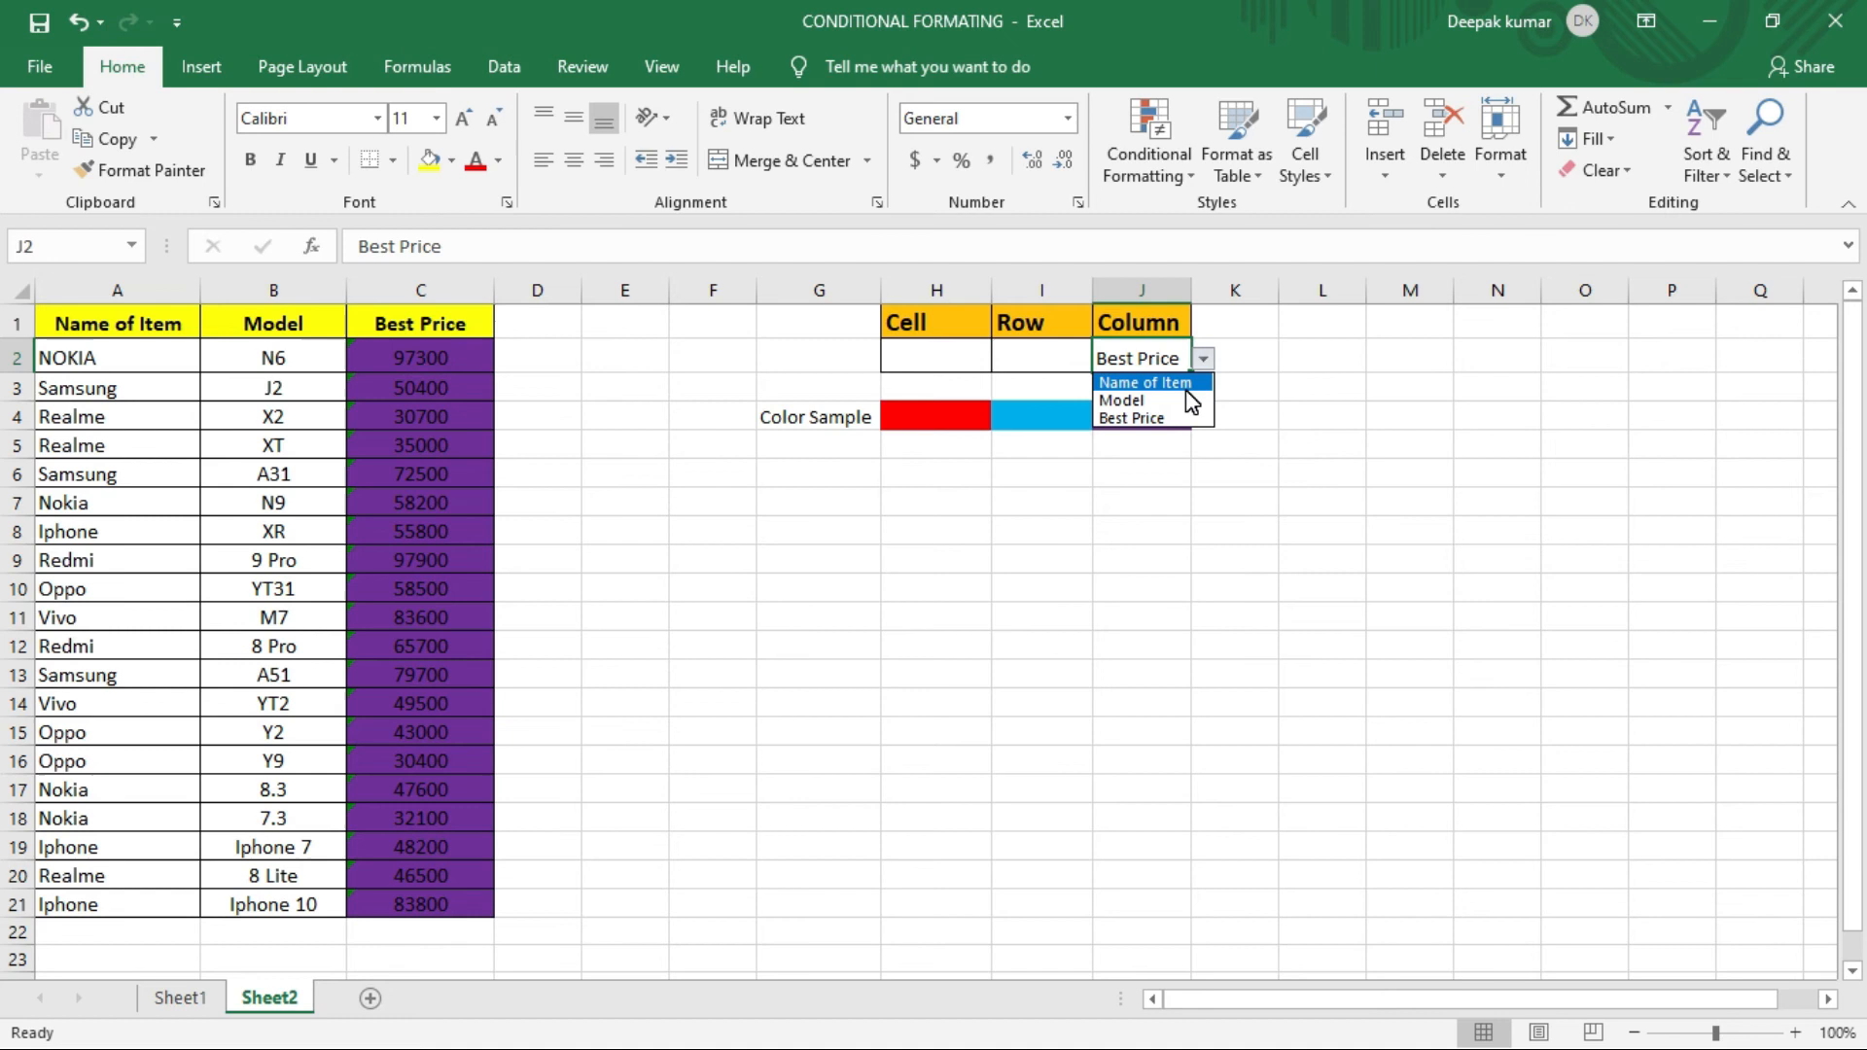
pyautogui.click(1184, 384)
pyautogui.click(1204, 360)
pyautogui.click(1162, 401)
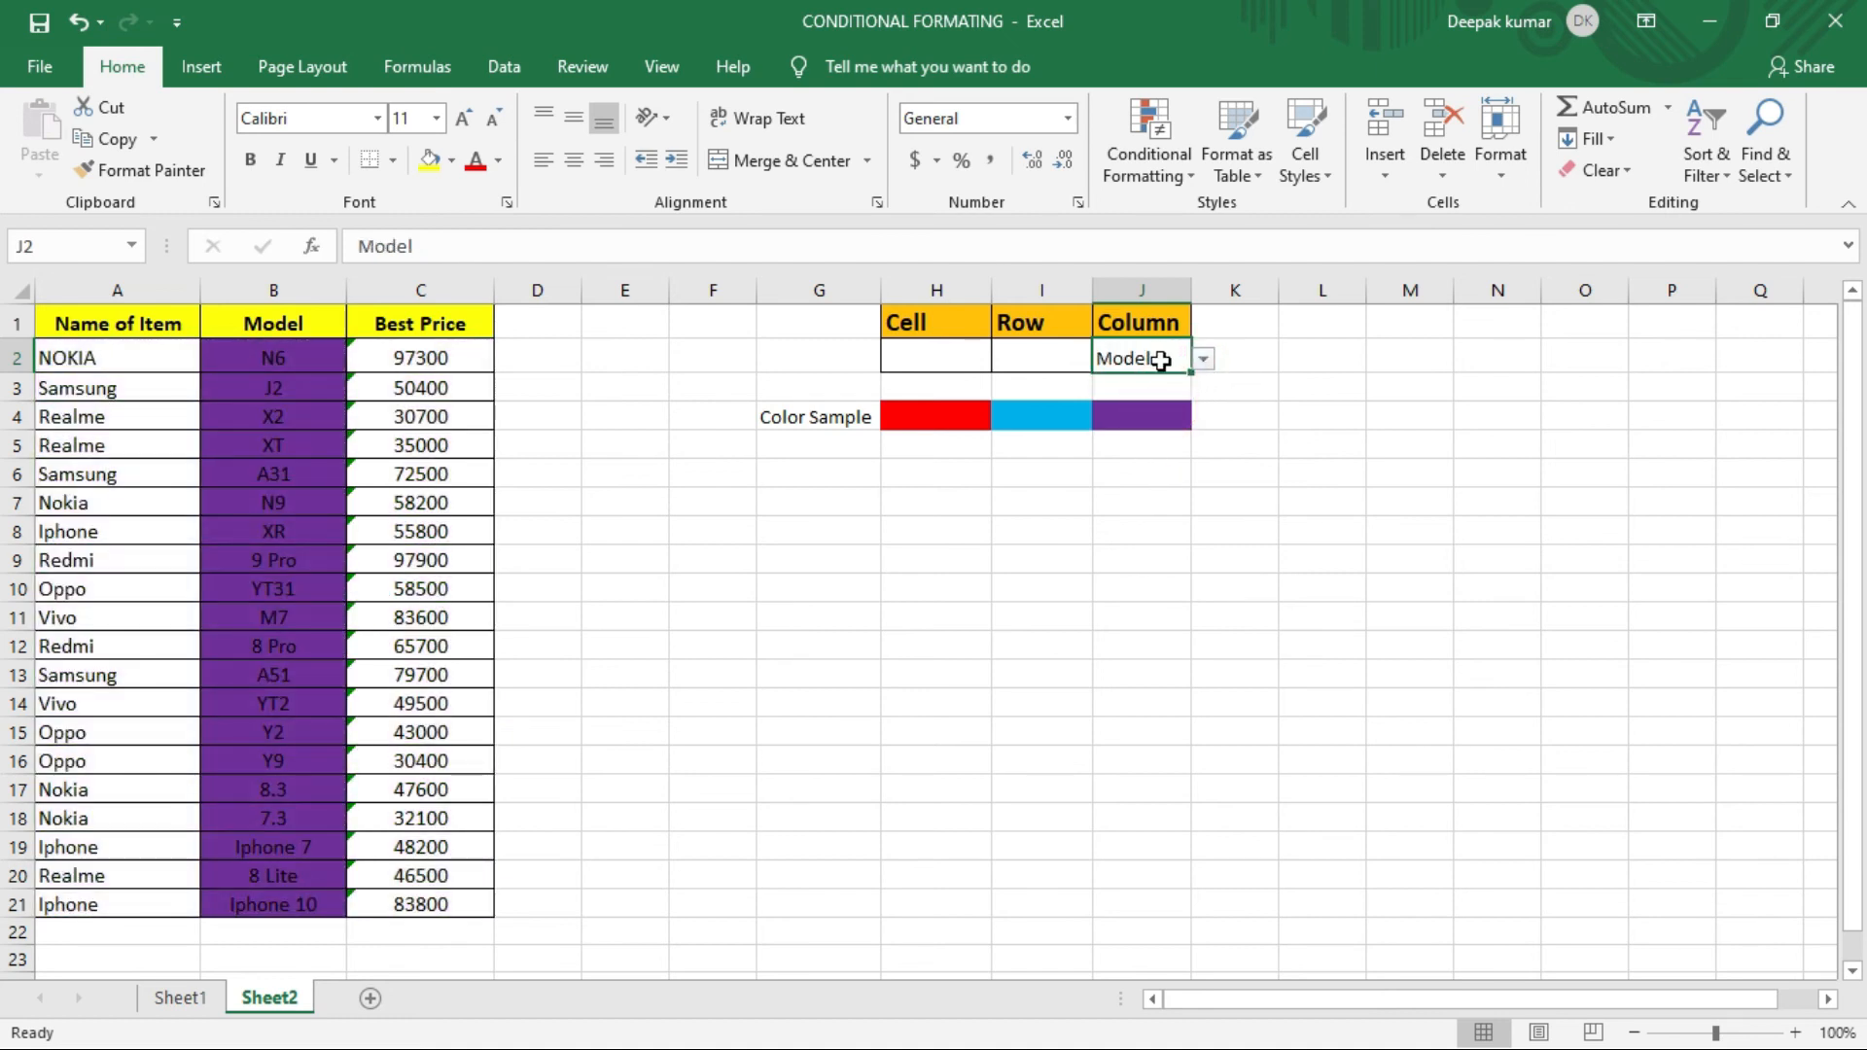
pyautogui.press('Delete')
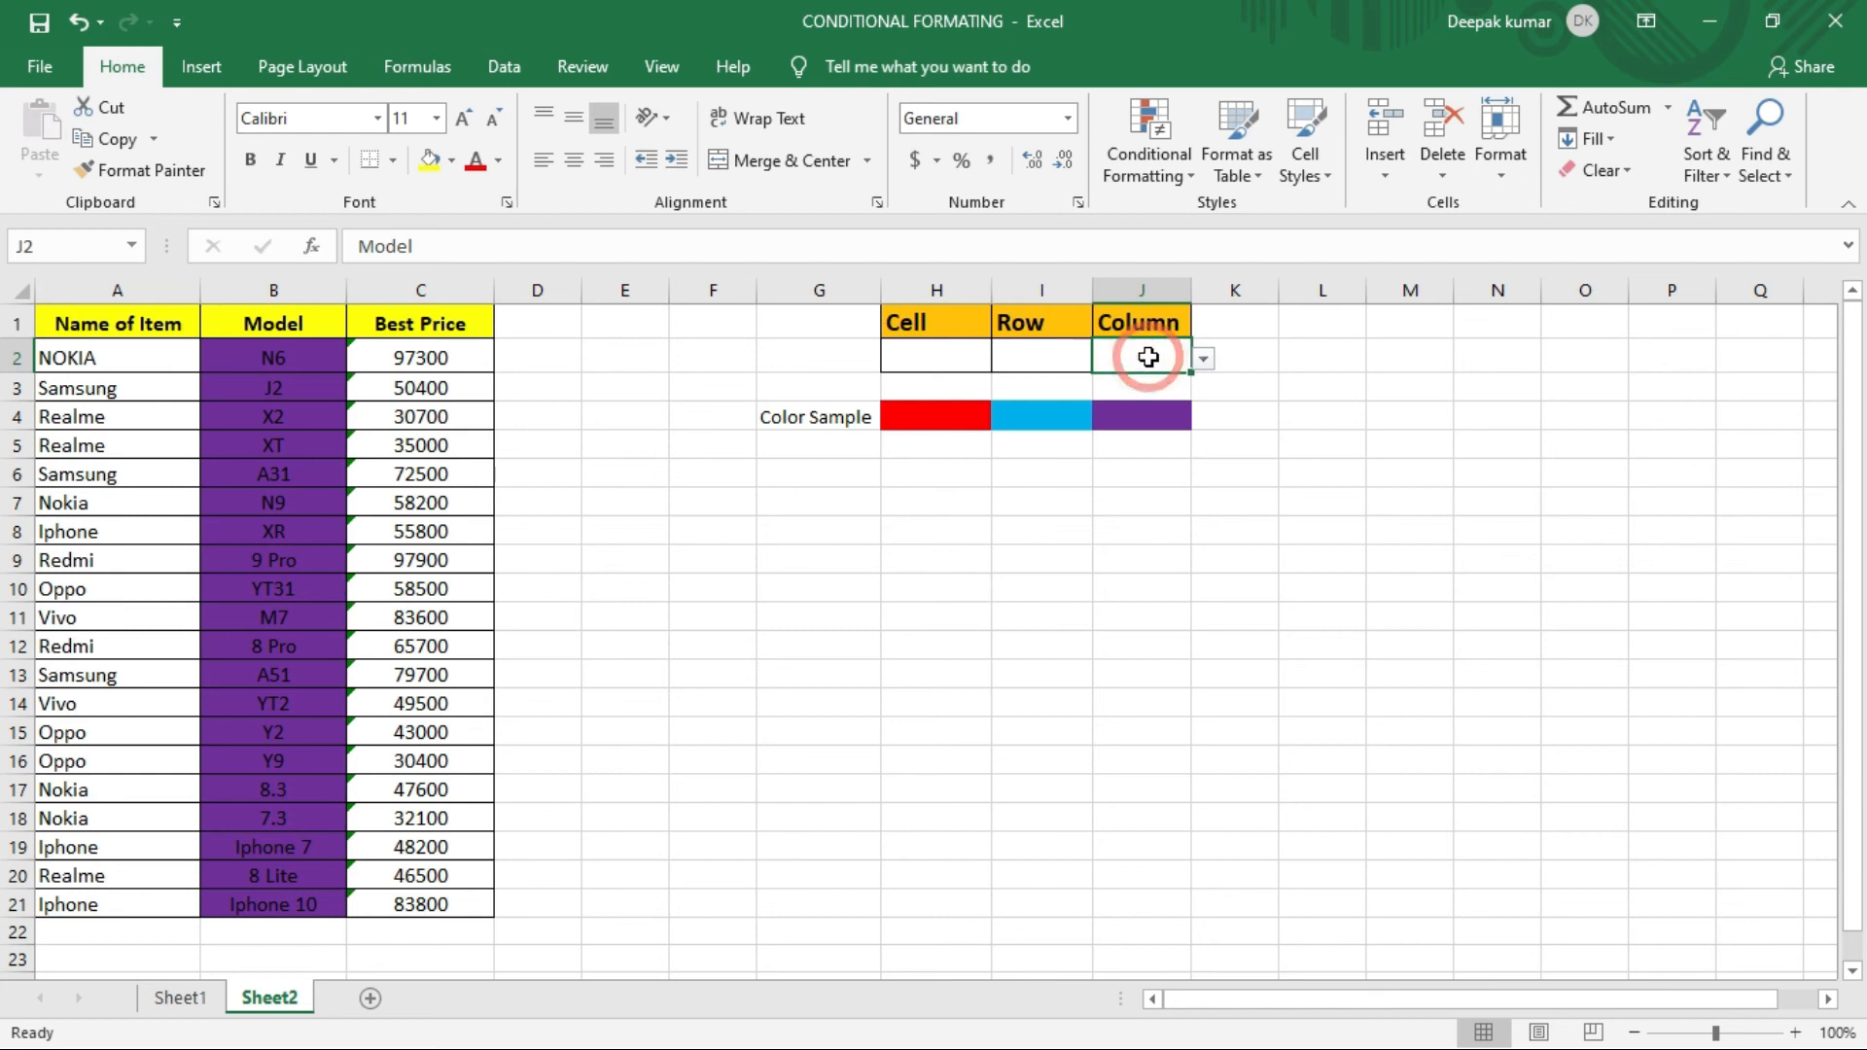
pyautogui.click(1303, 414)
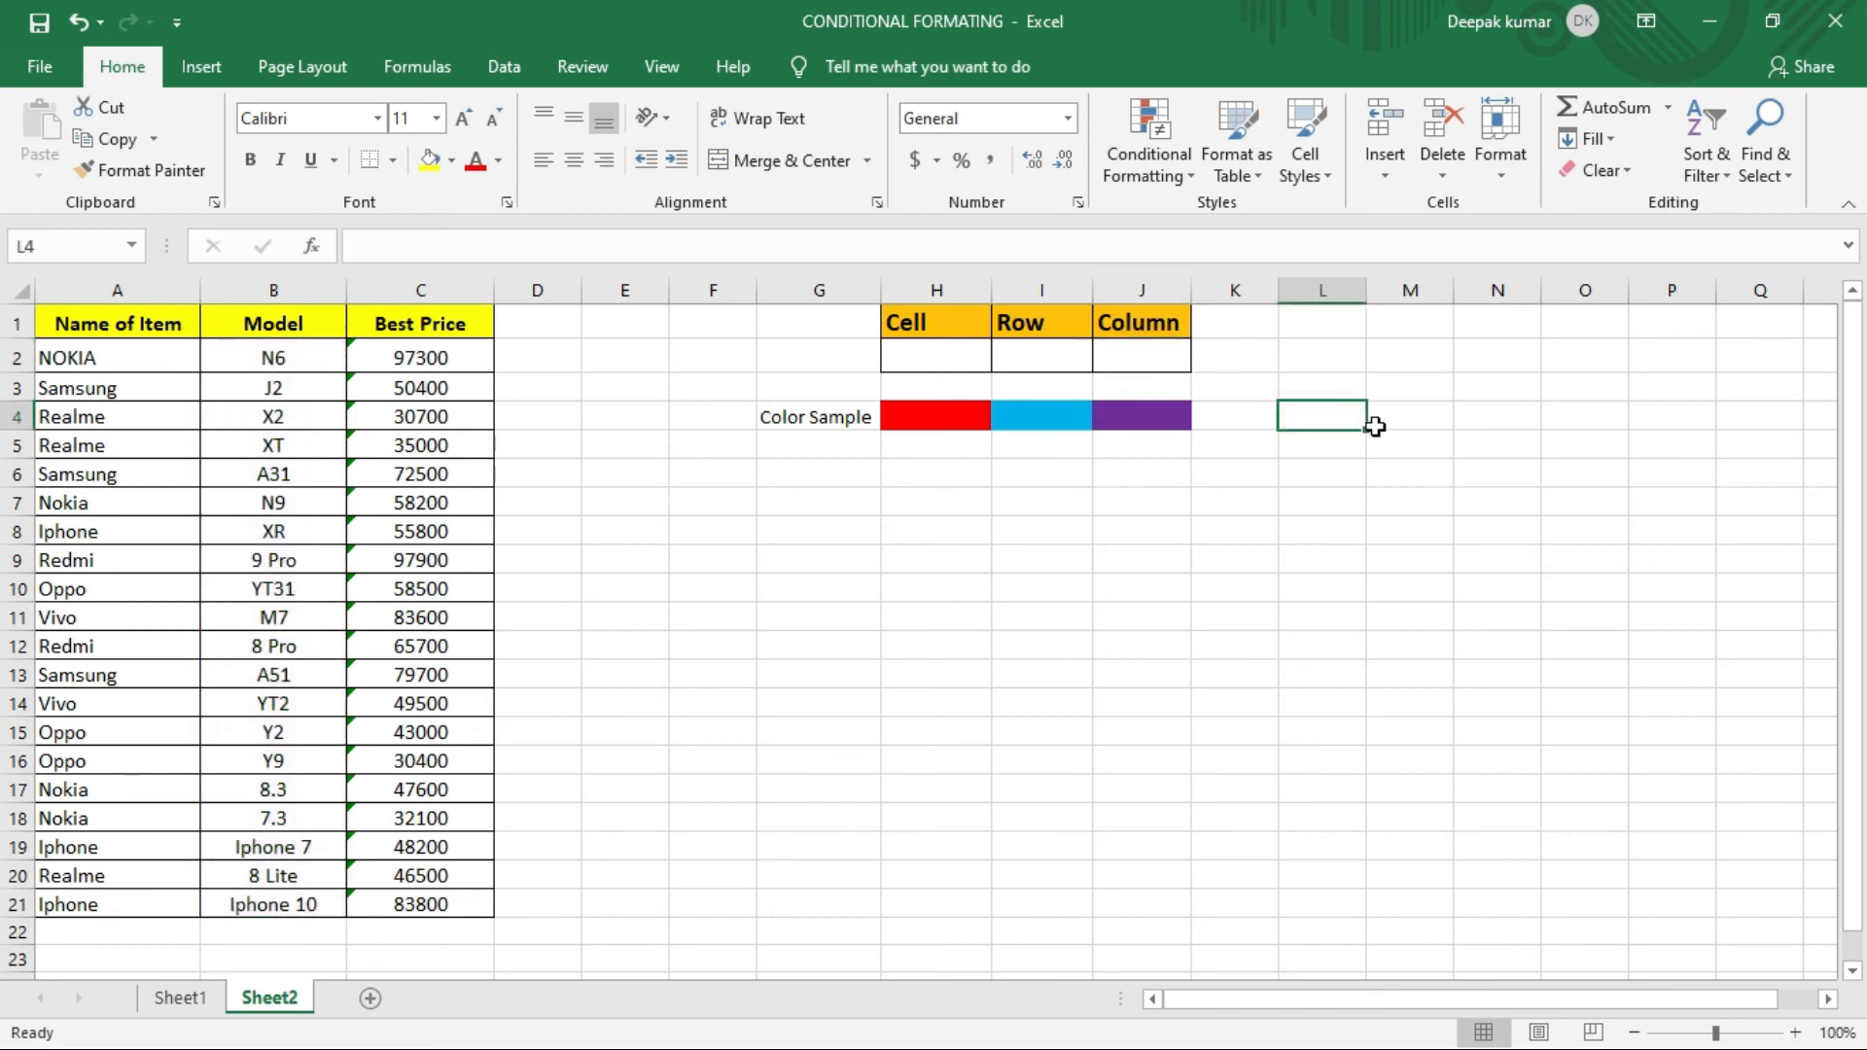
# Step: Enter NOKIA in cell H2 under Cell and VIVO in cell I2 under Row
pyautogui.click(968, 362)
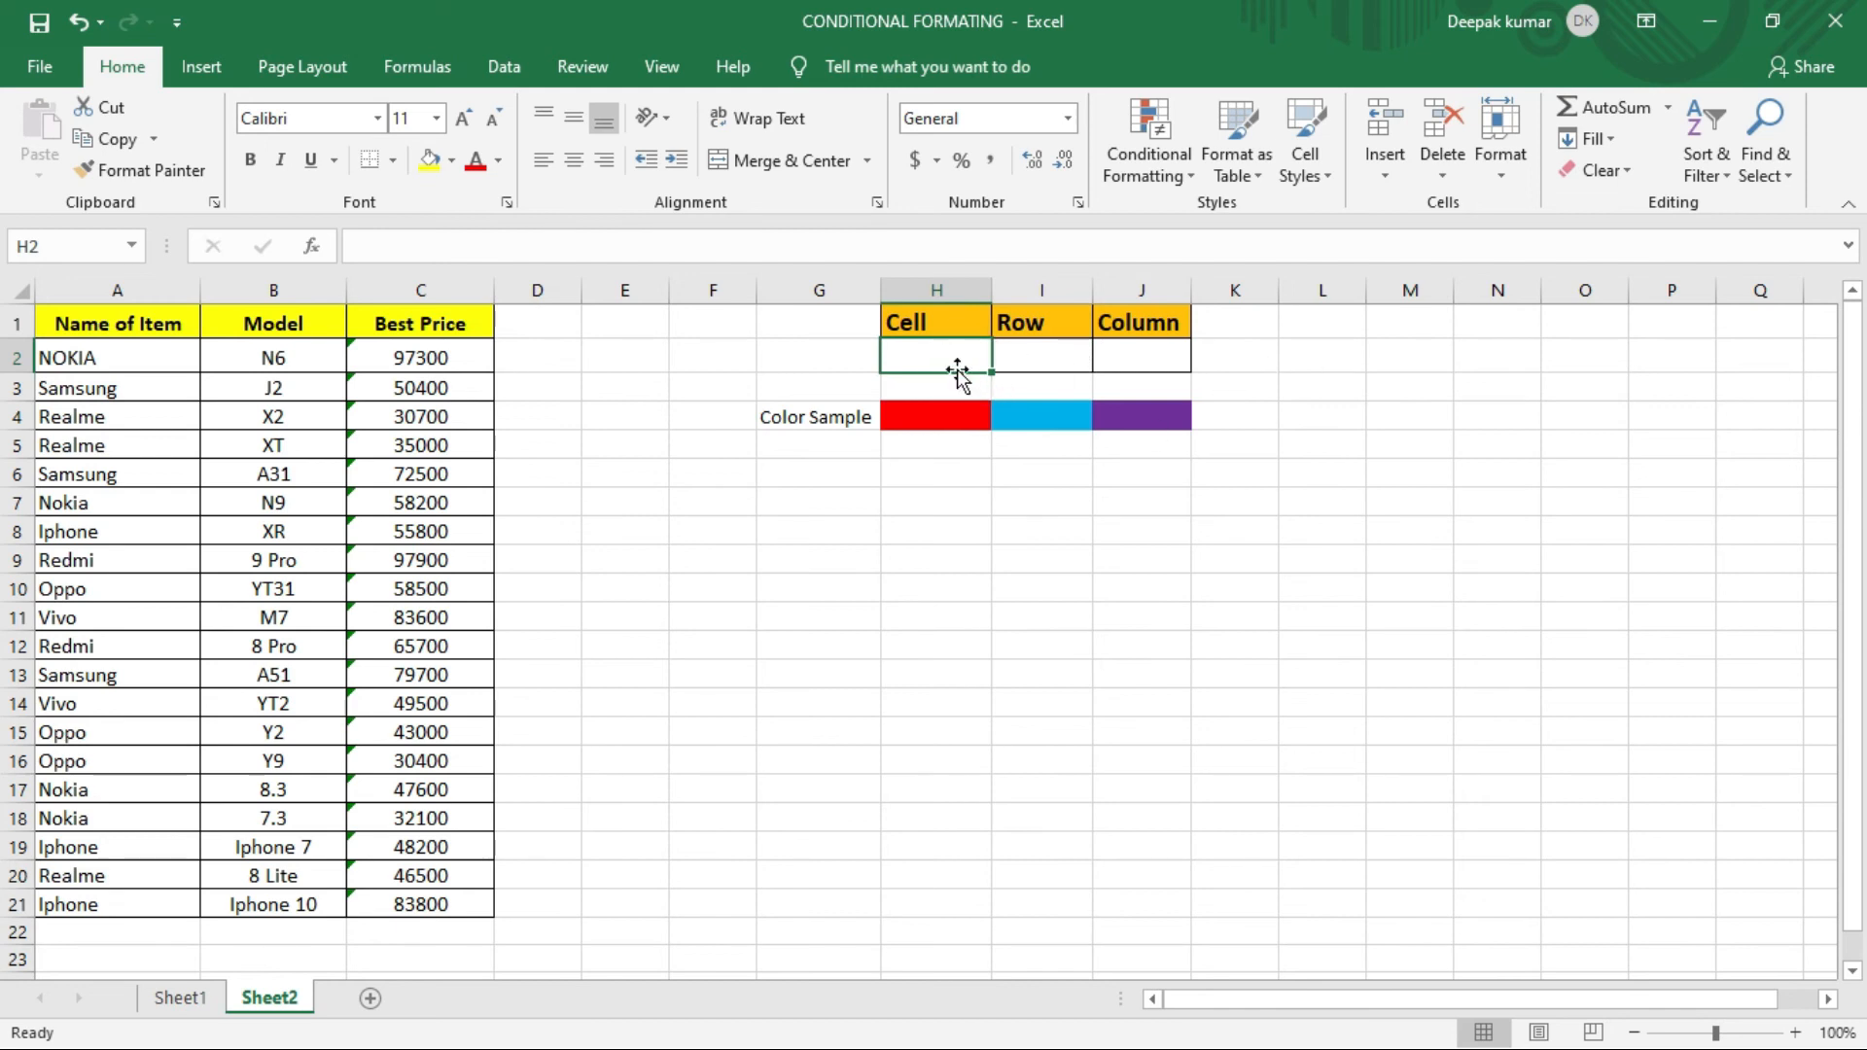
pyautogui.write('NOKIA')
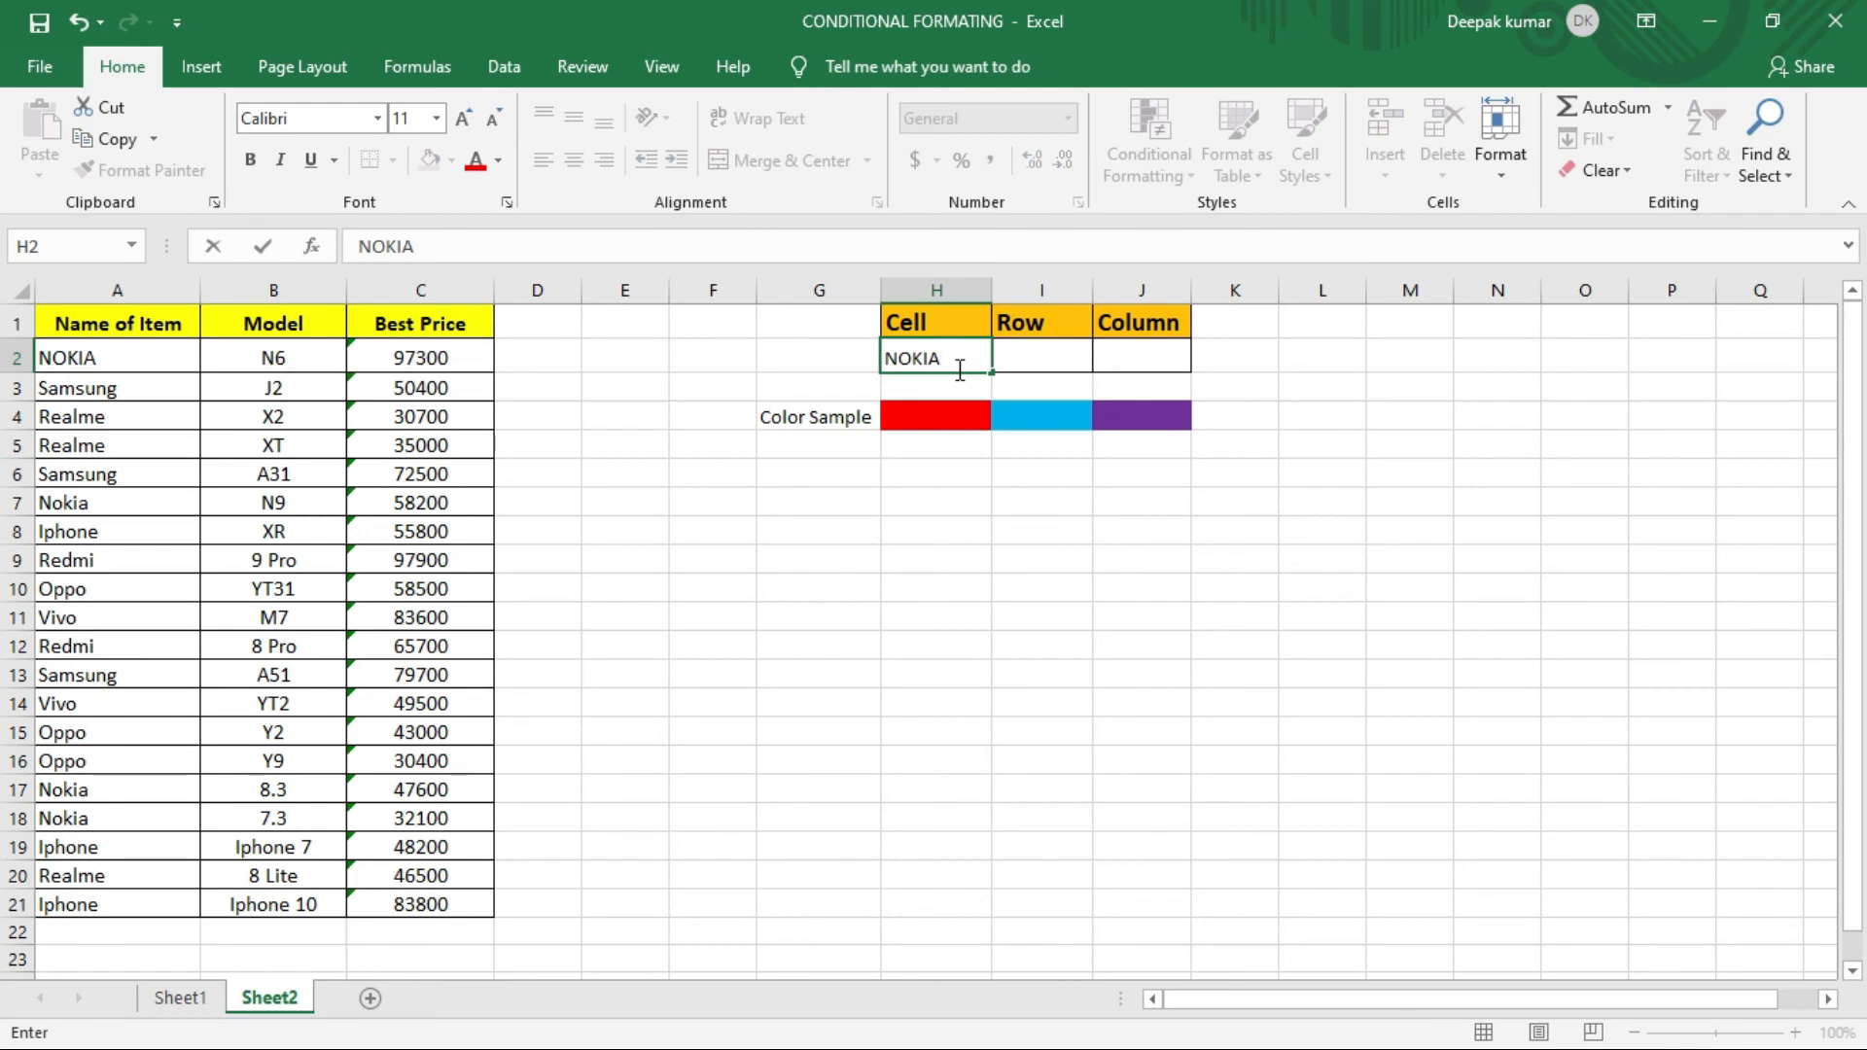
pyautogui.press('Return')
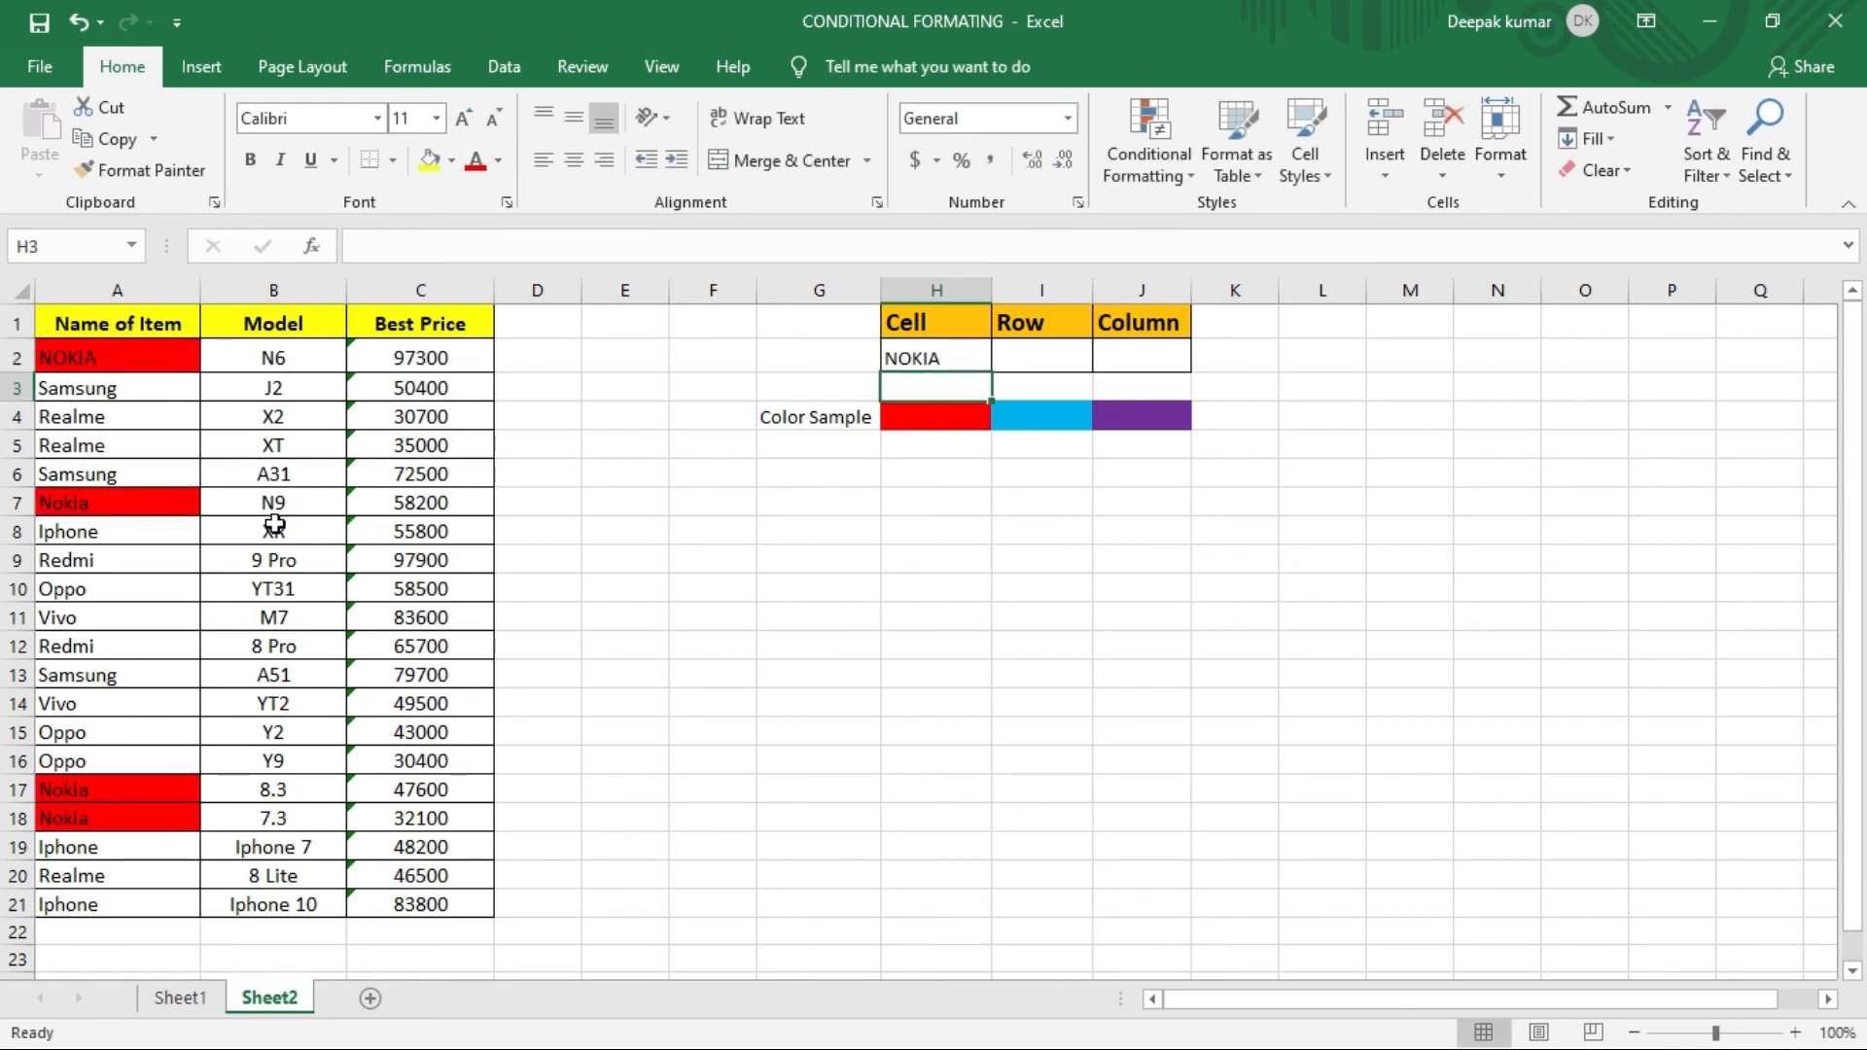
pyautogui.click(1058, 363)
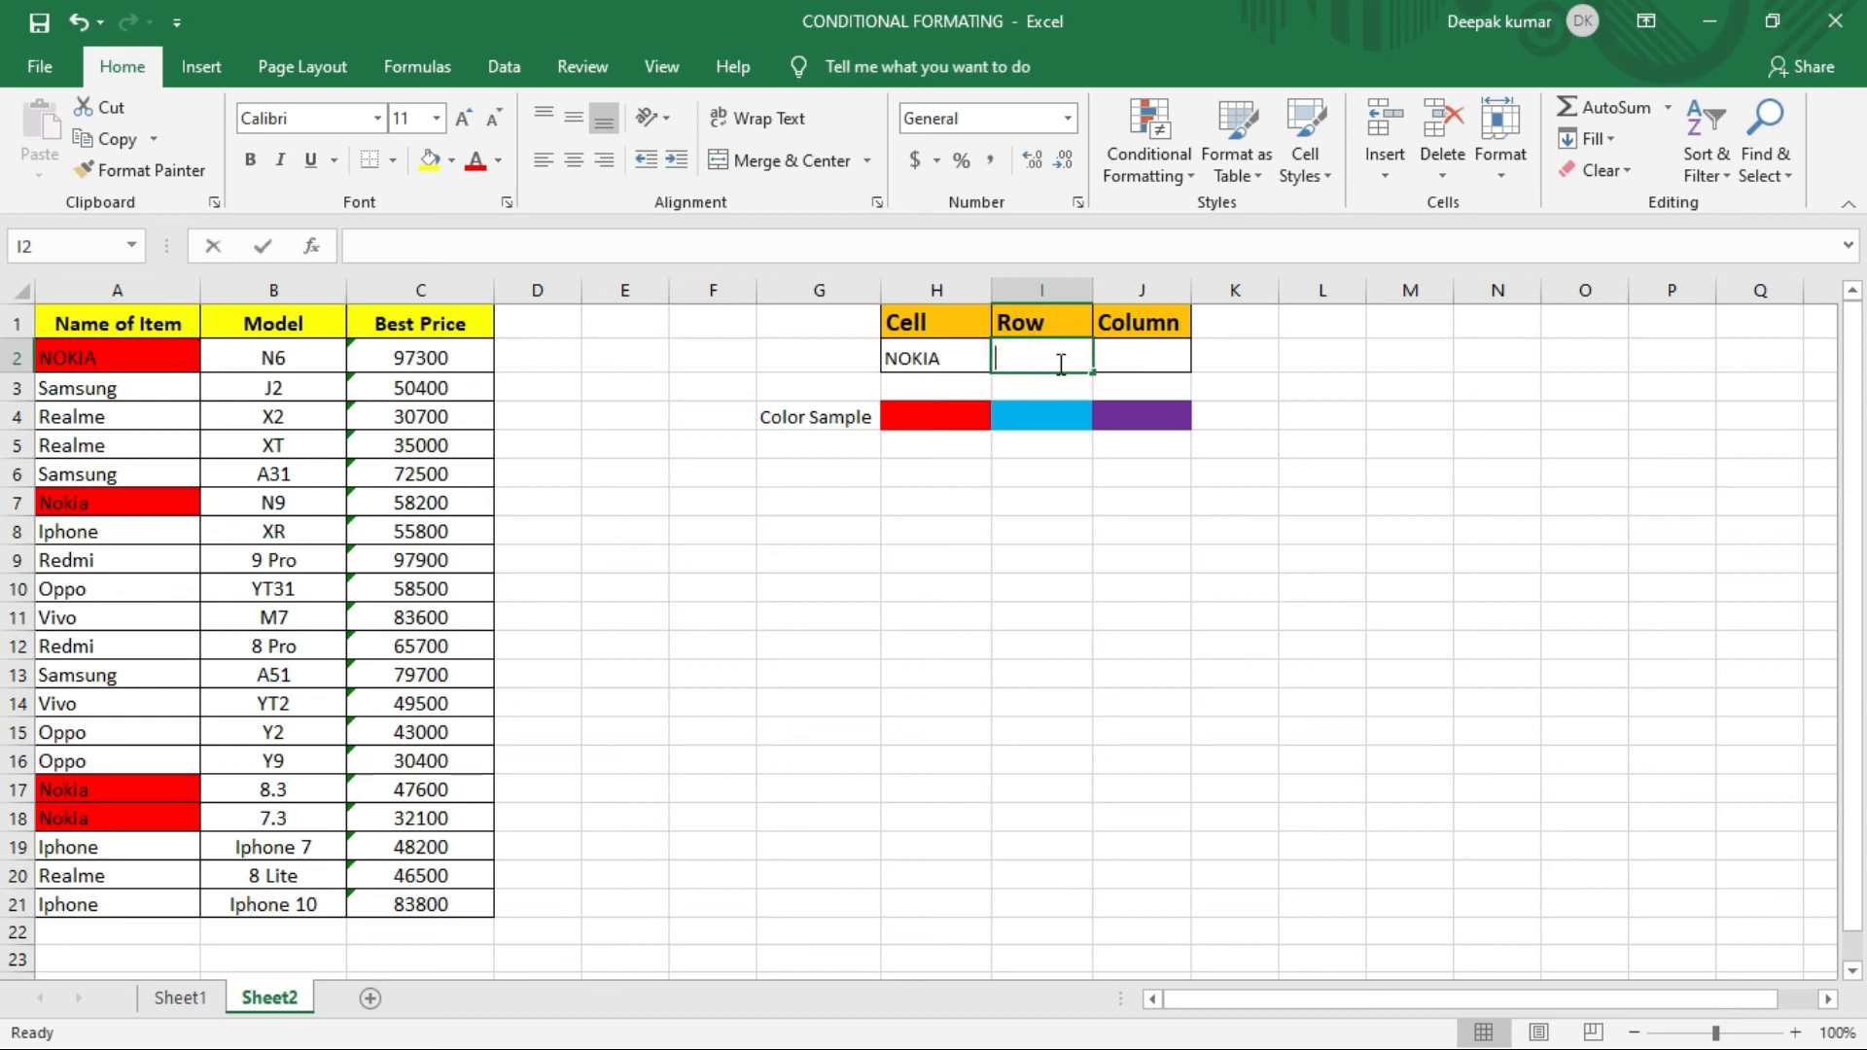
pyautogui.write('VIVO')
pyautogui.press('Return')
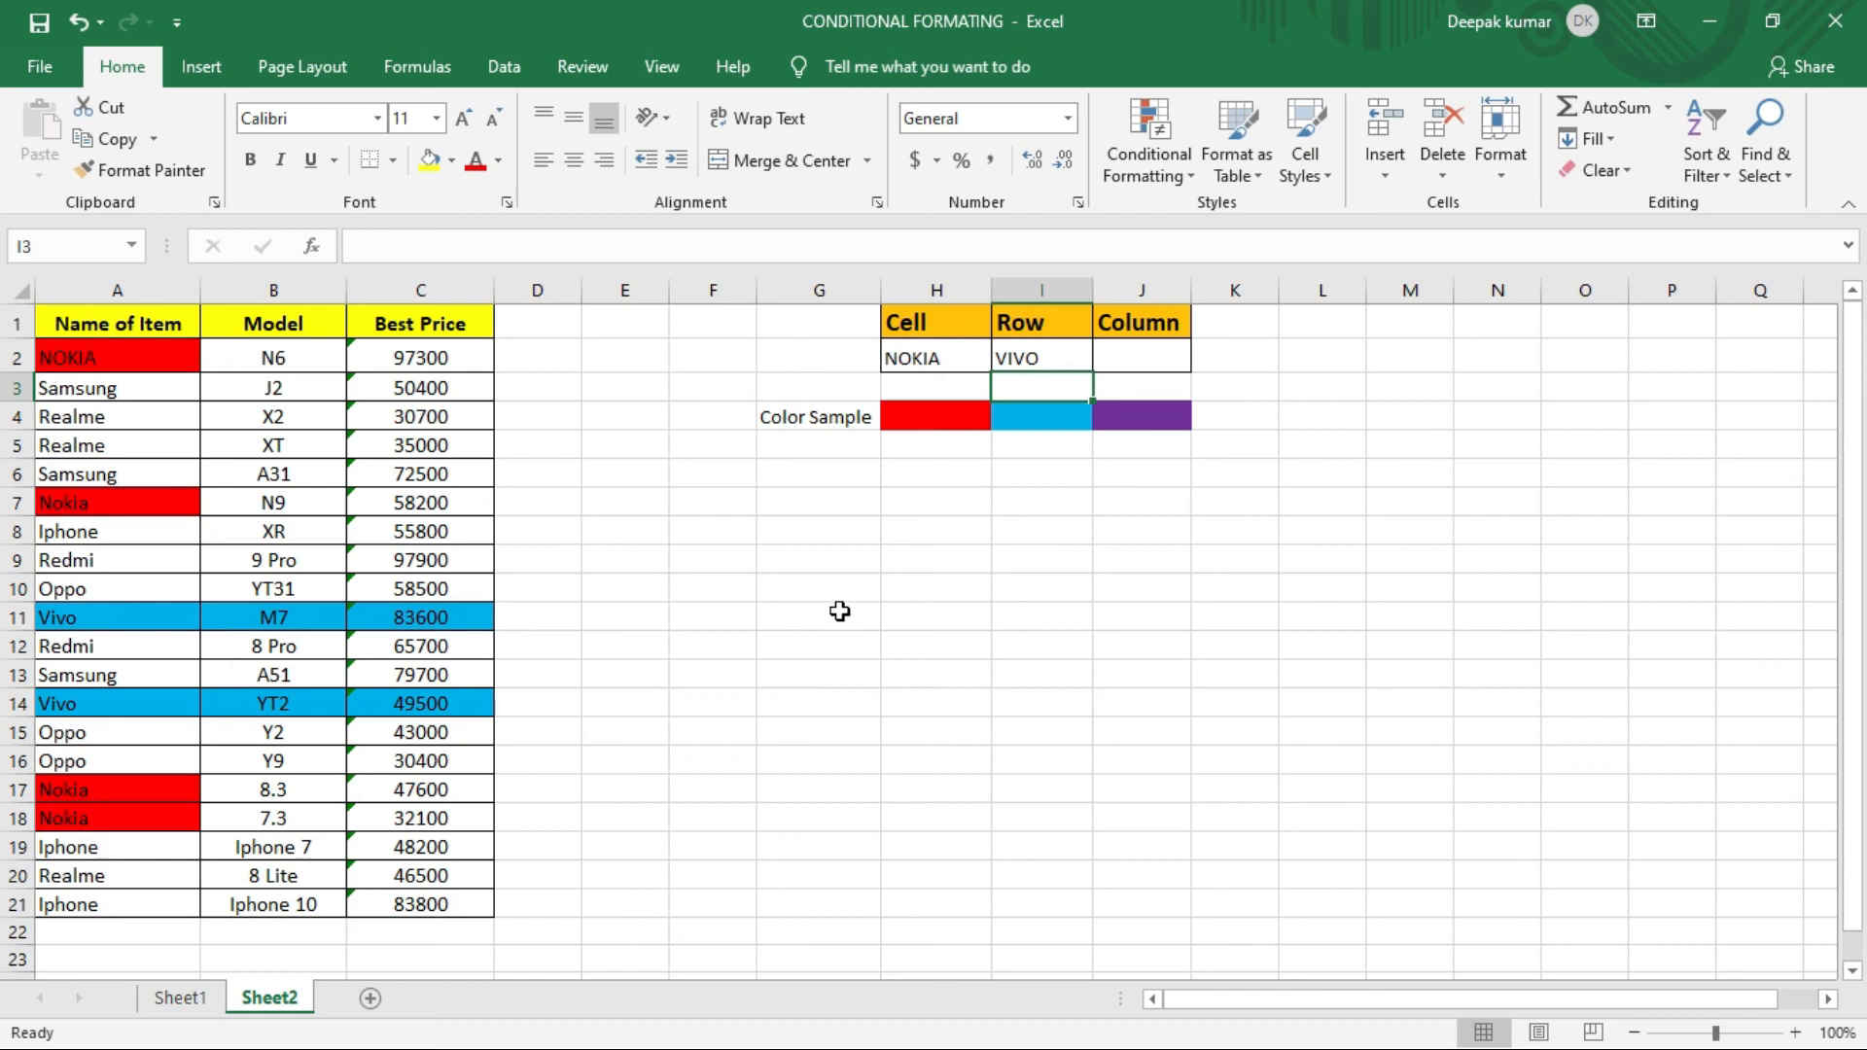
pyautogui.click(1027, 421)
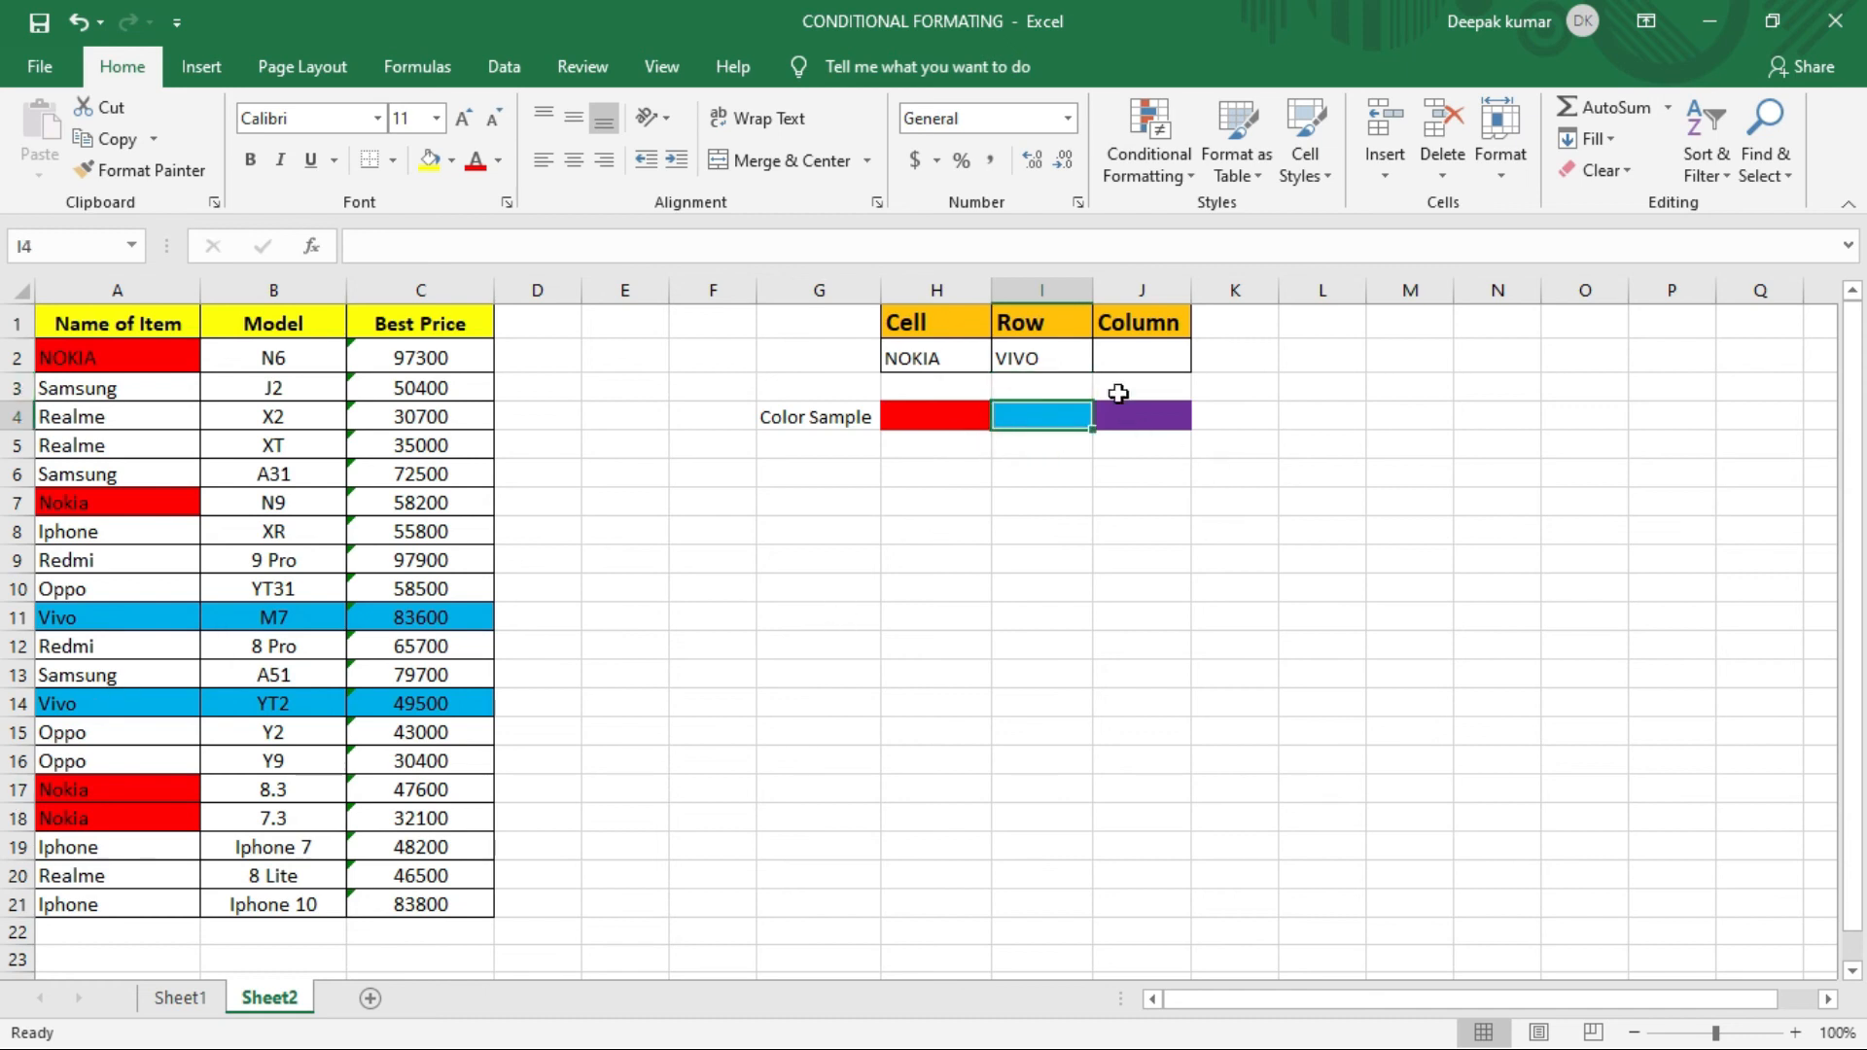
# Step: Choose Best Price from the validation list in cell J2 under Column
pyautogui.click(1126, 352)
pyautogui.click(1206, 365)
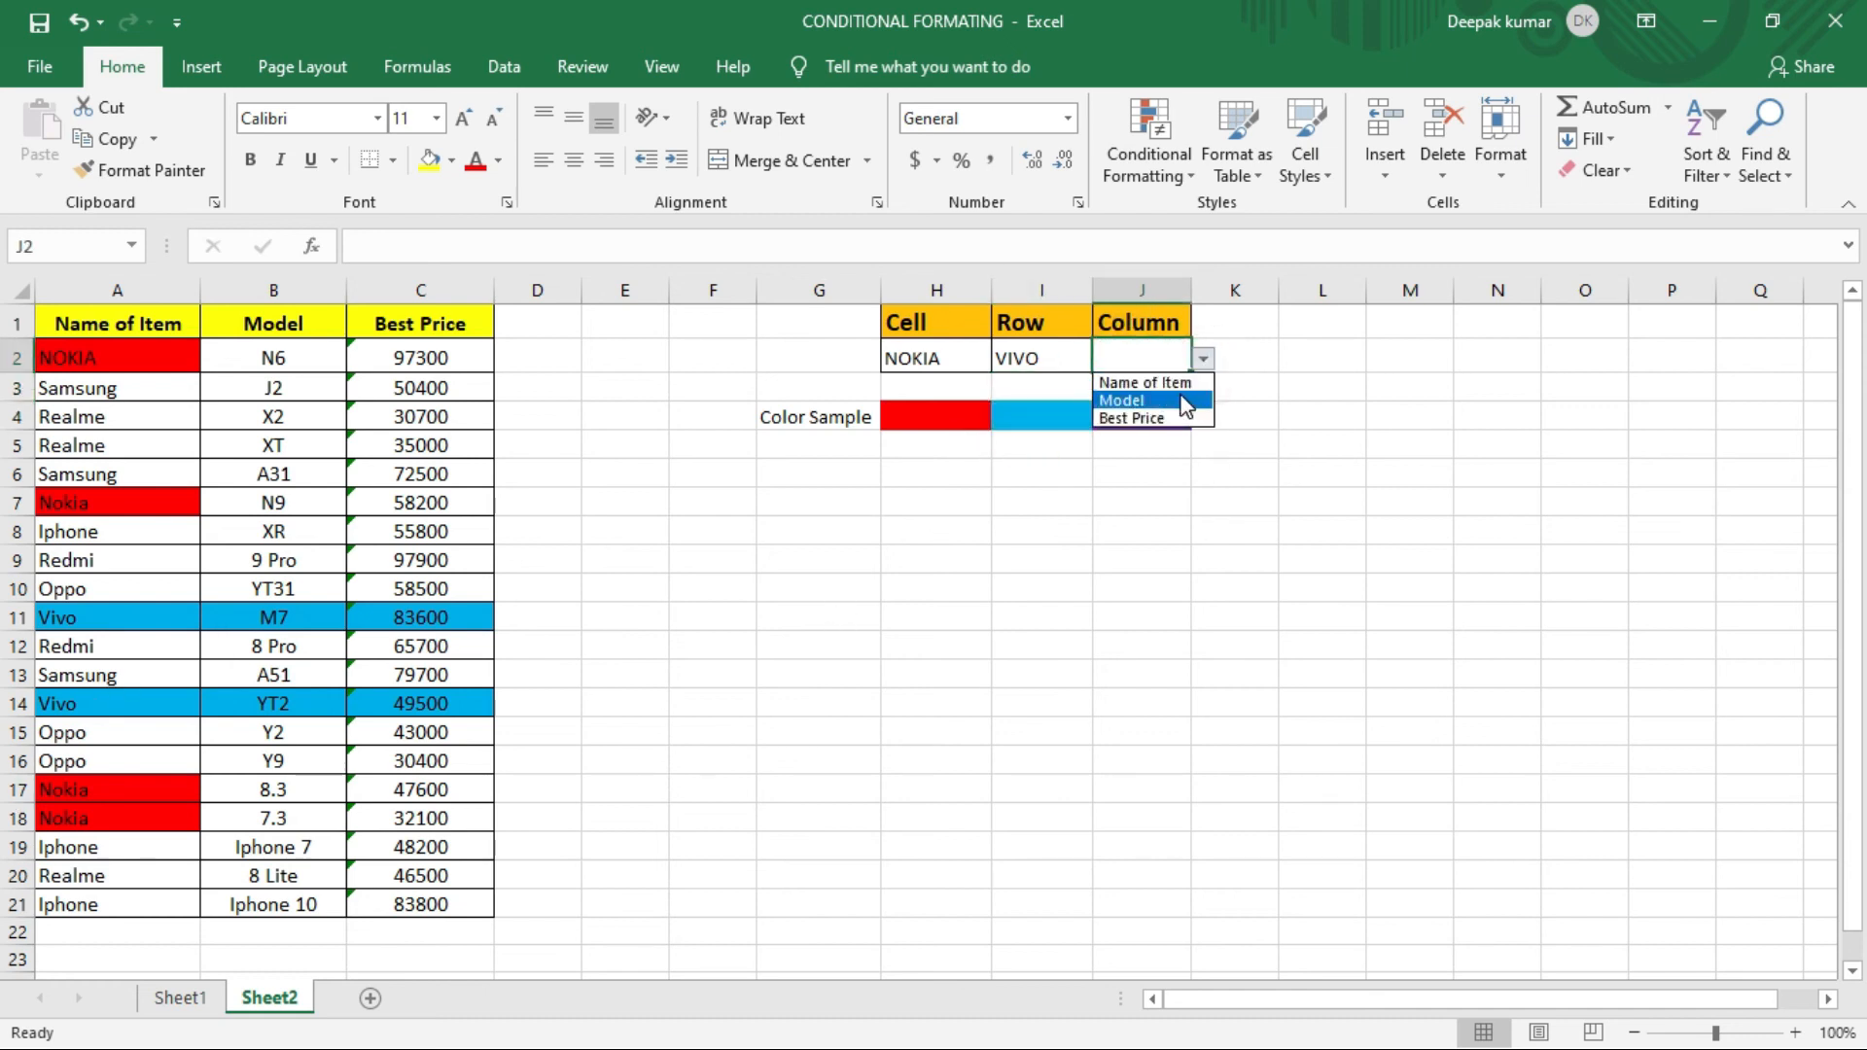
pyautogui.click(1134, 418)
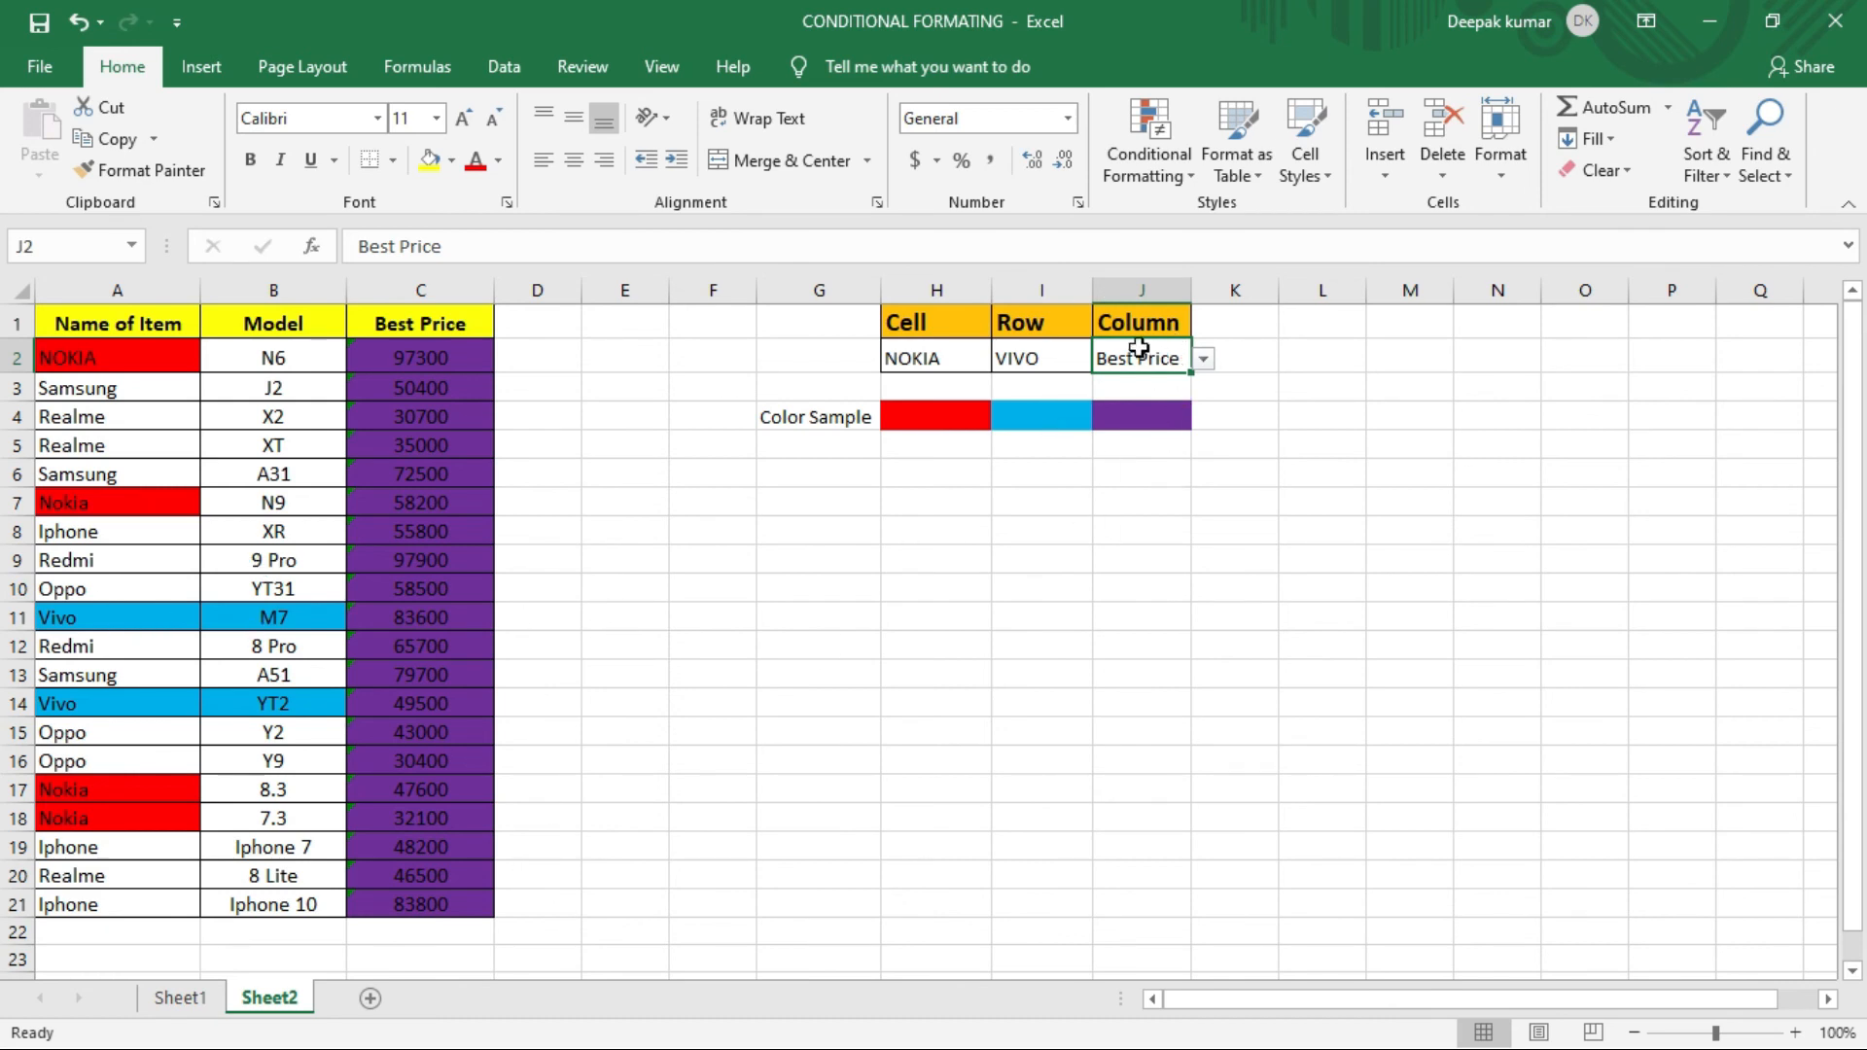
# Step: Switch cell J2 among the table headers, including Name of Item, to compare overlapping highlights, and return it to Best Price
pyautogui.click(1203, 359)
pyautogui.click(1188, 391)
pyautogui.click(1203, 359)
pyautogui.click(1176, 416)
pyautogui.click(1204, 359)
pyautogui.click(1190, 383)
pyautogui.click(1204, 359)
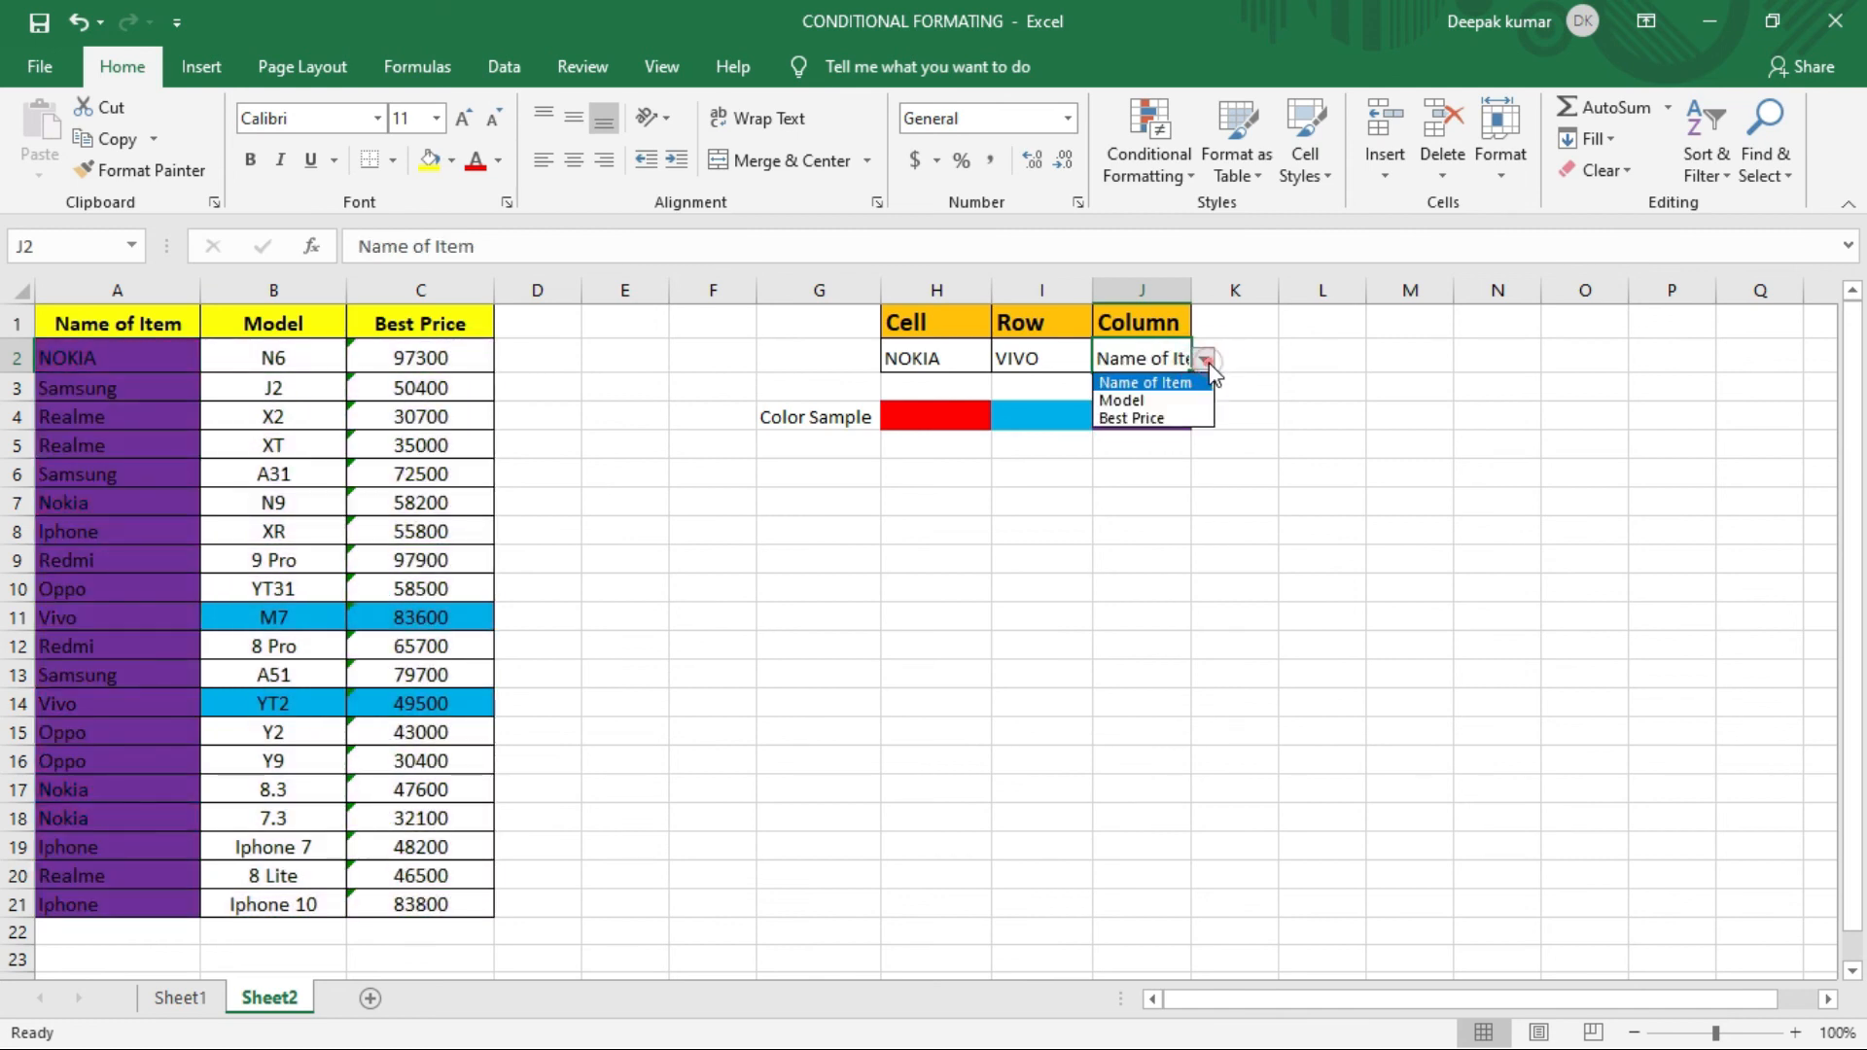
pyautogui.click(1178, 419)
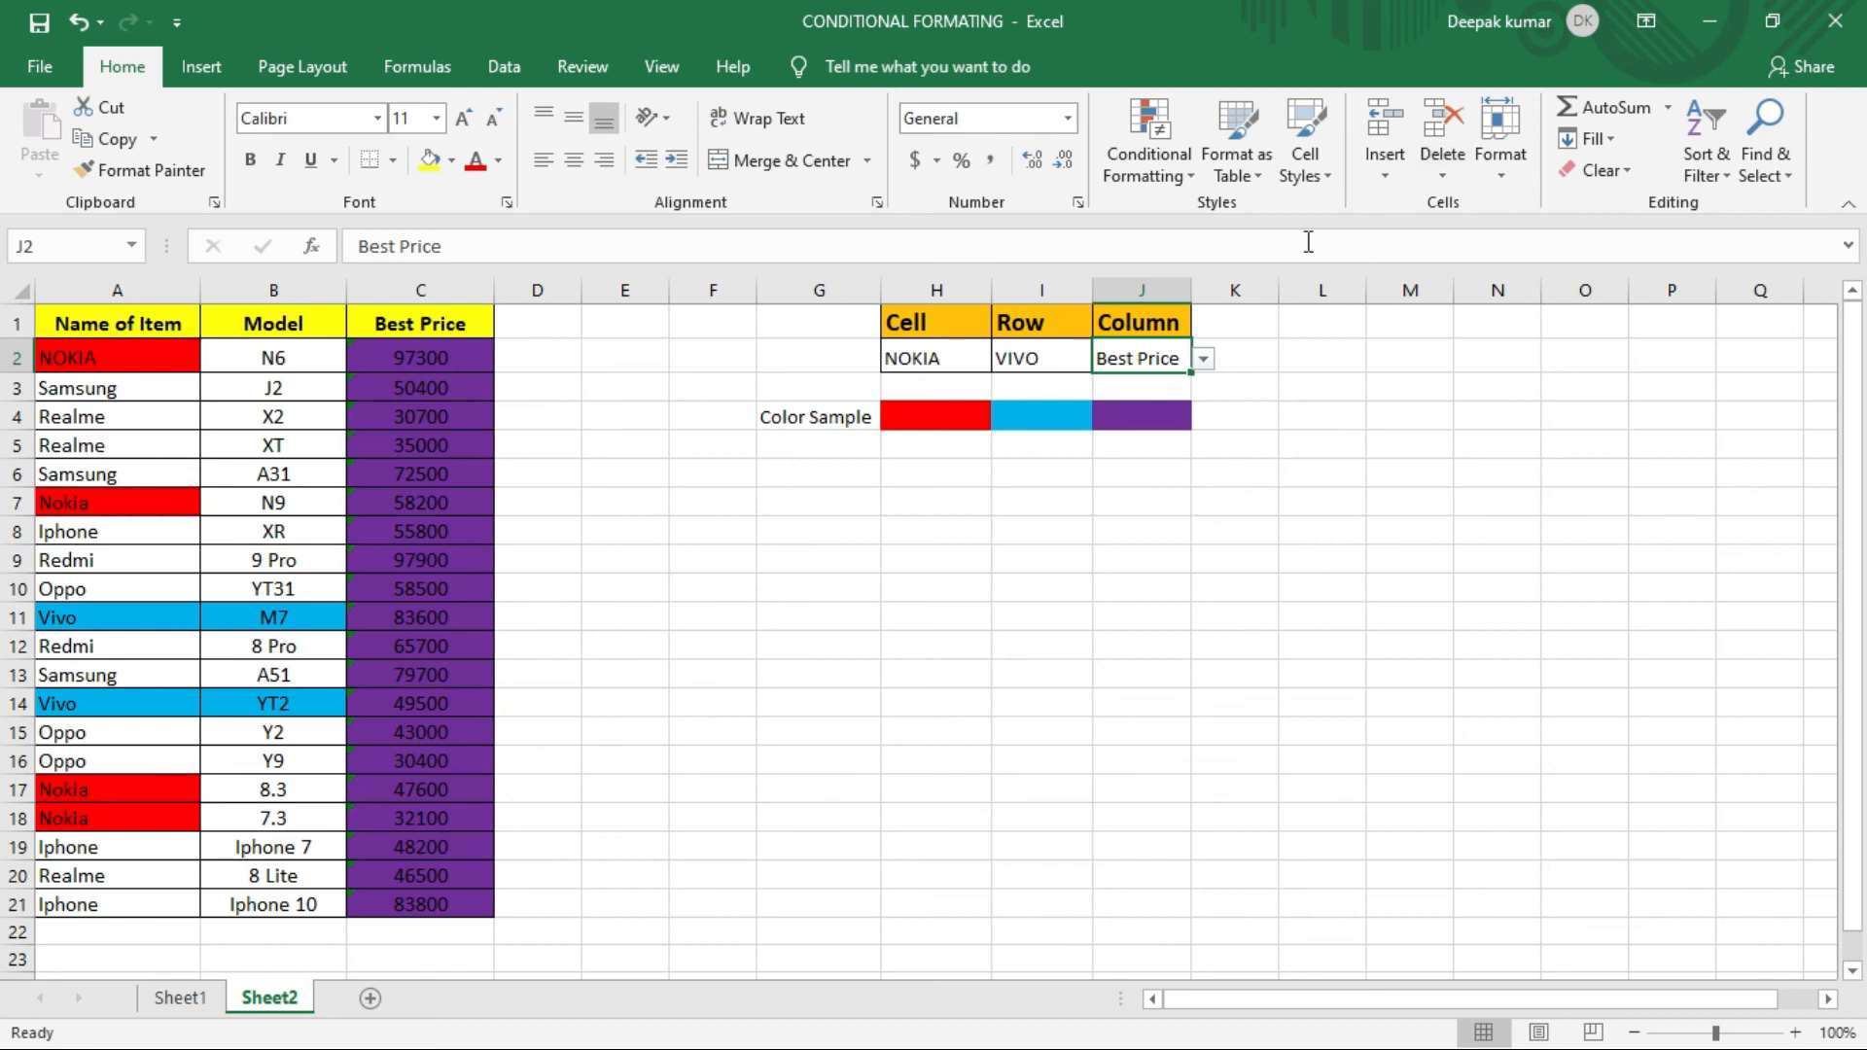
# Step: Open the Conditional Formatting Rules Manager and show the formatting rules for This Worksheet
pyautogui.click(1153, 166)
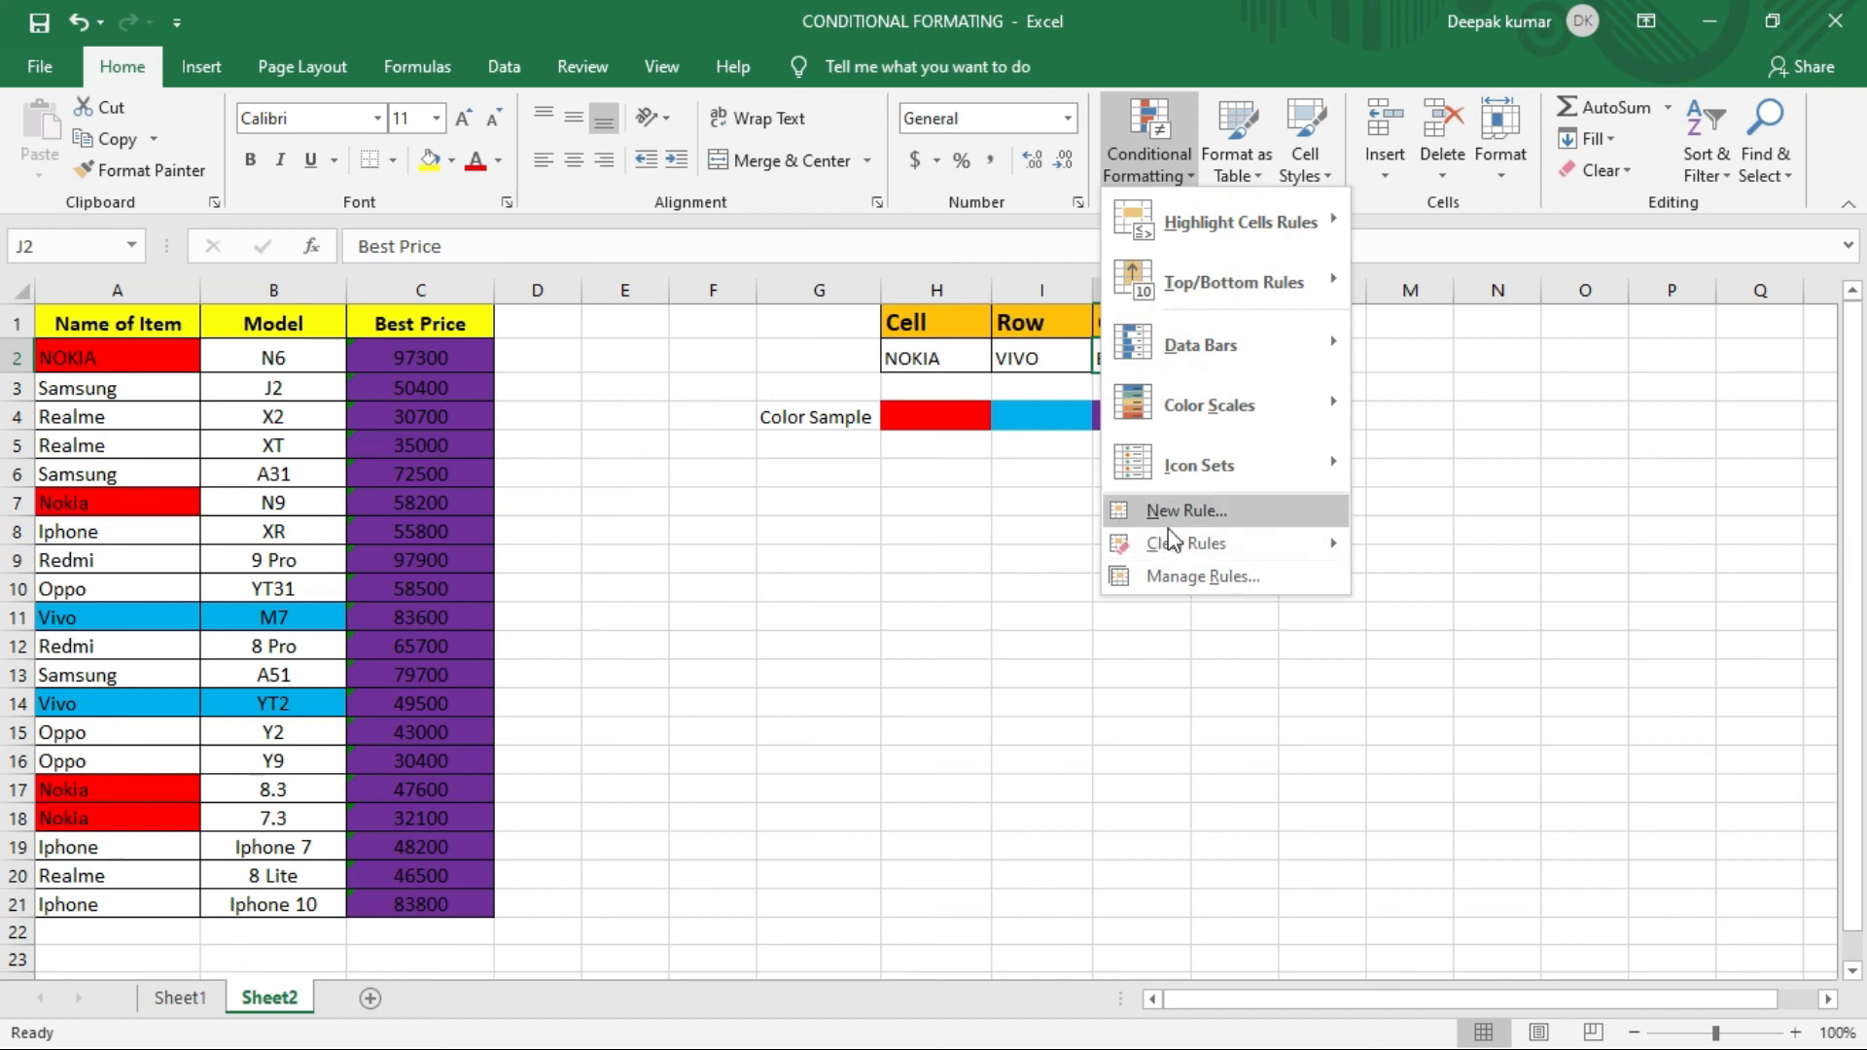
pyautogui.moveTo(1195, 544)
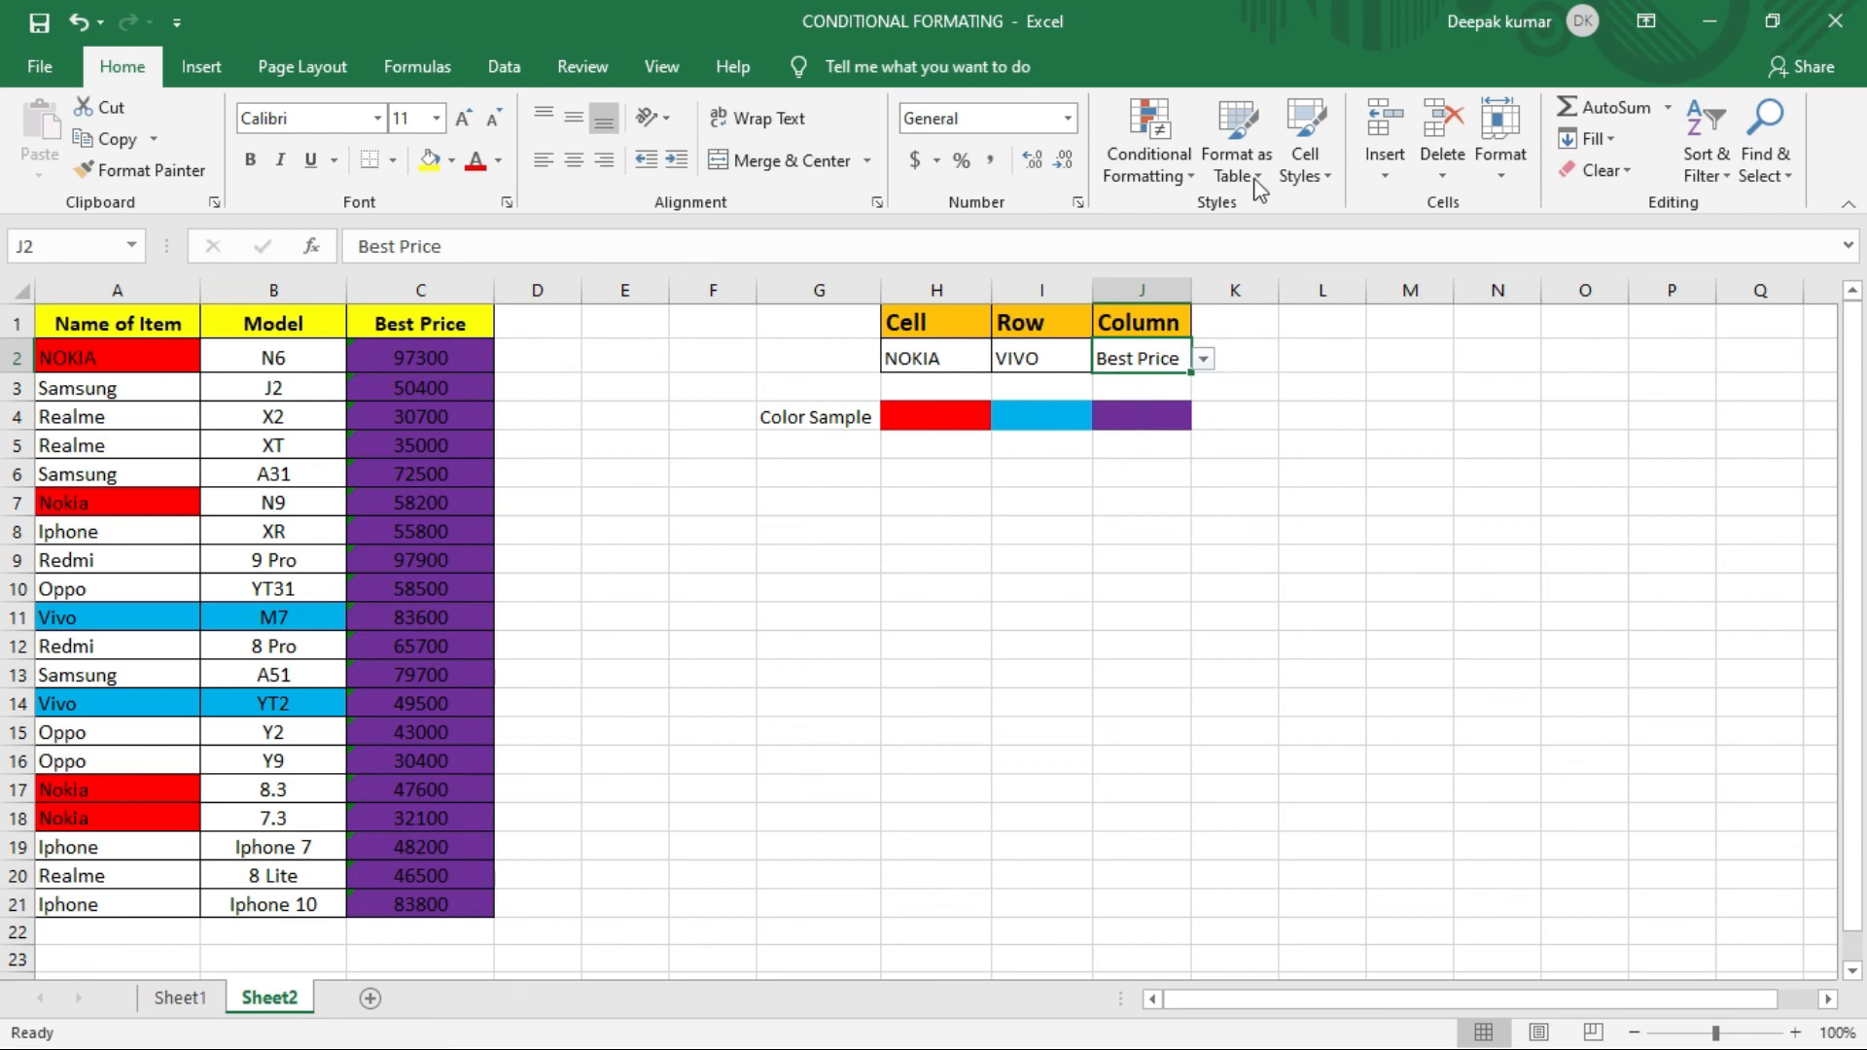
pyautogui.click(1171, 170)
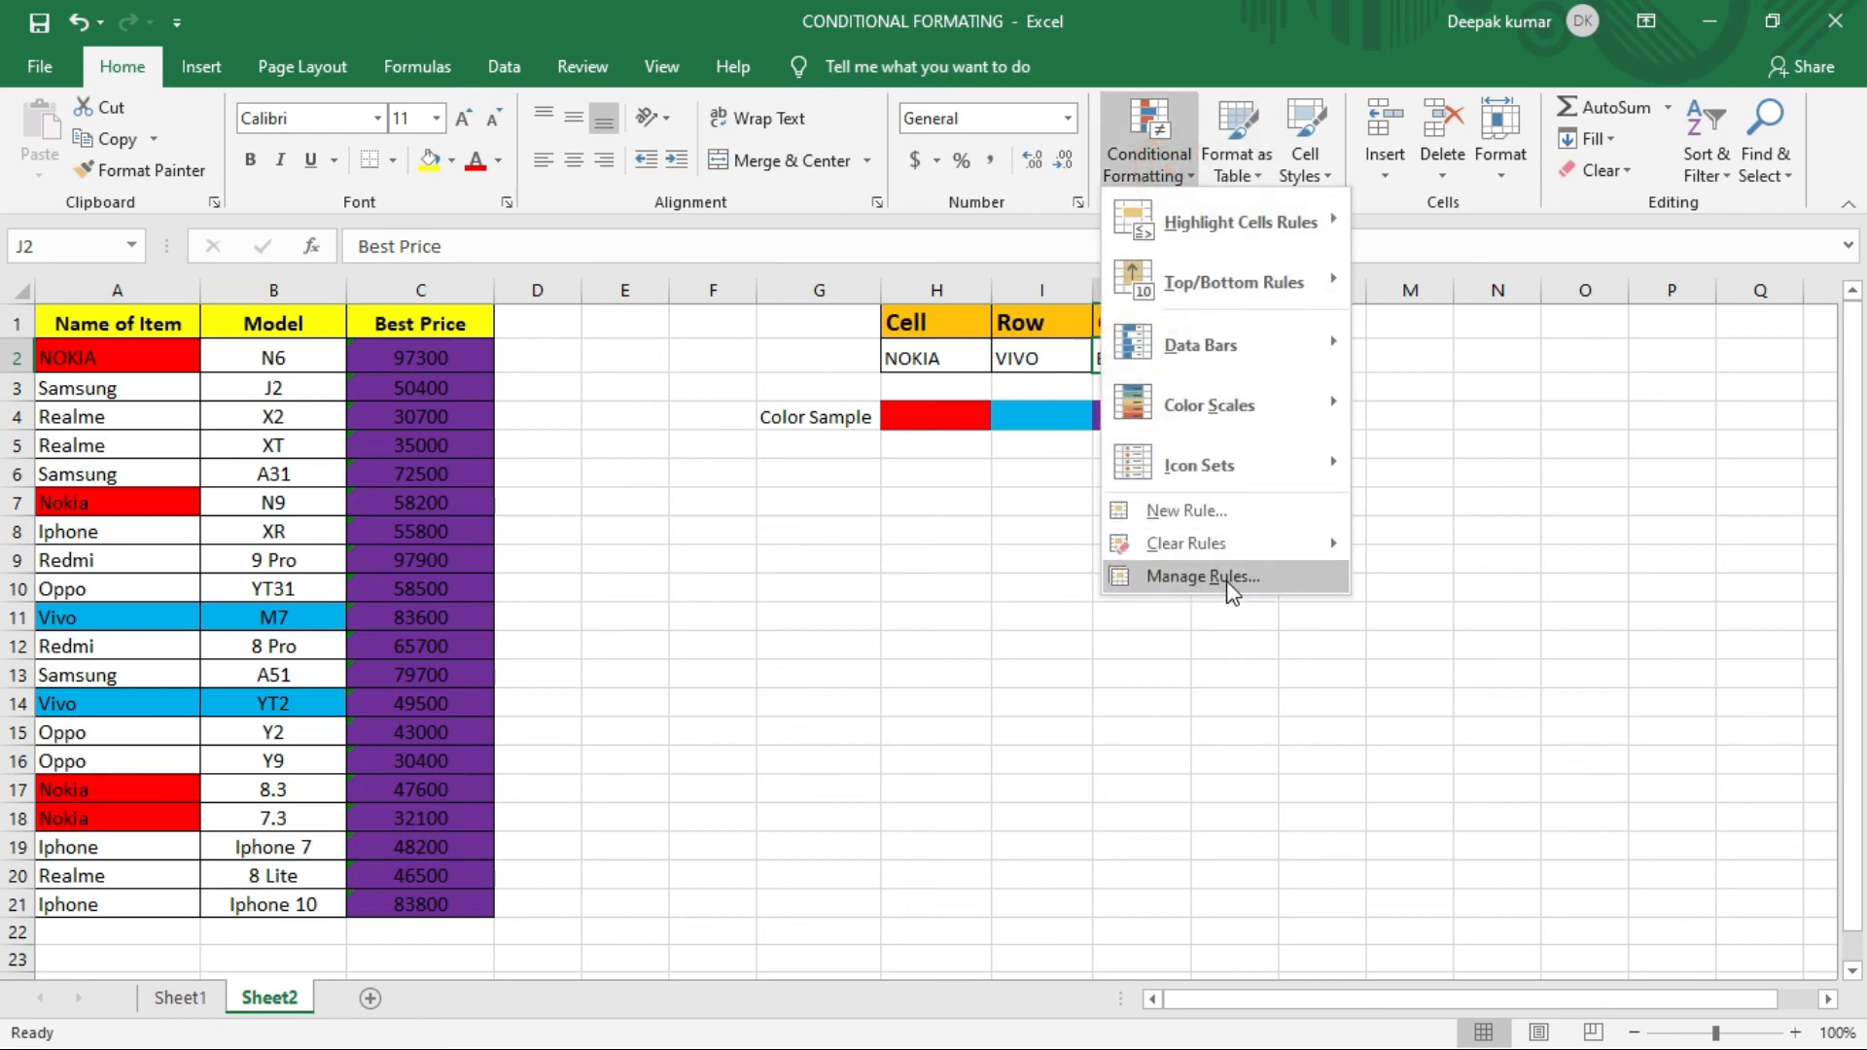
pyautogui.click(1256, 582)
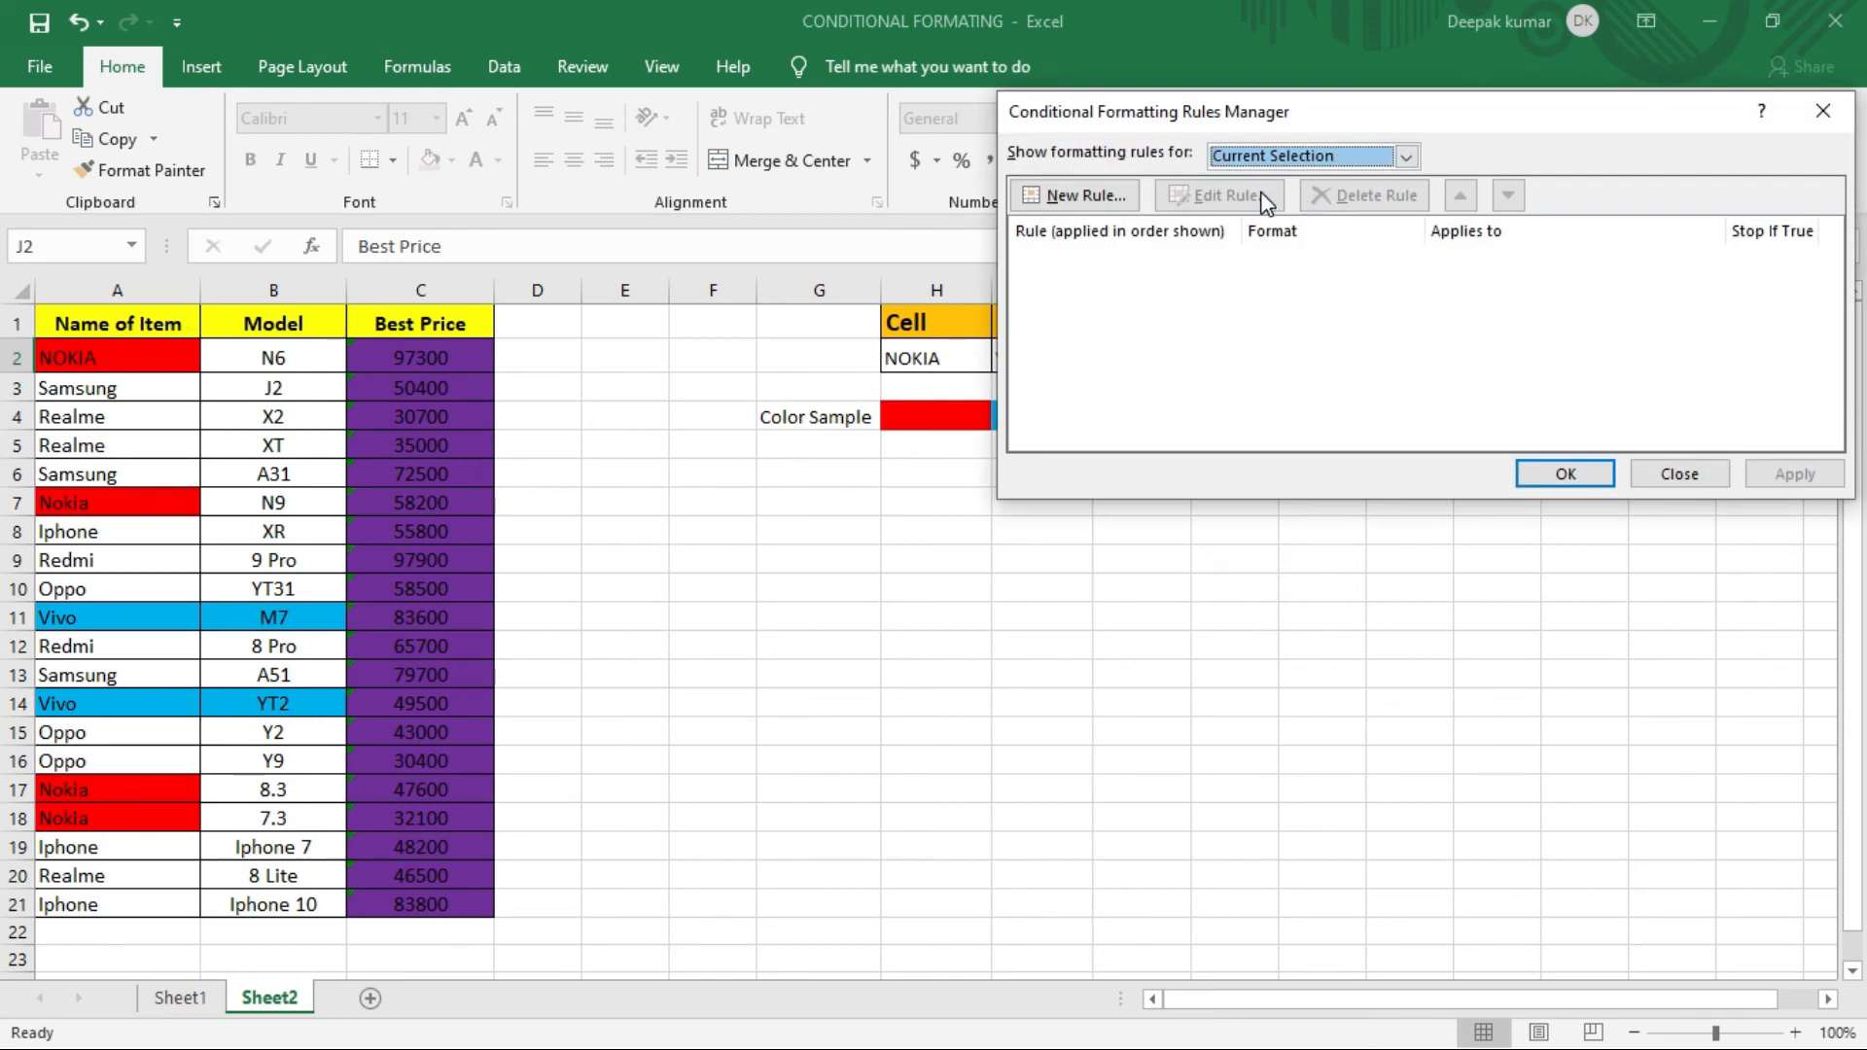
pyautogui.moveTo(1194, 133); pyautogui.dragTo(1422, 176)
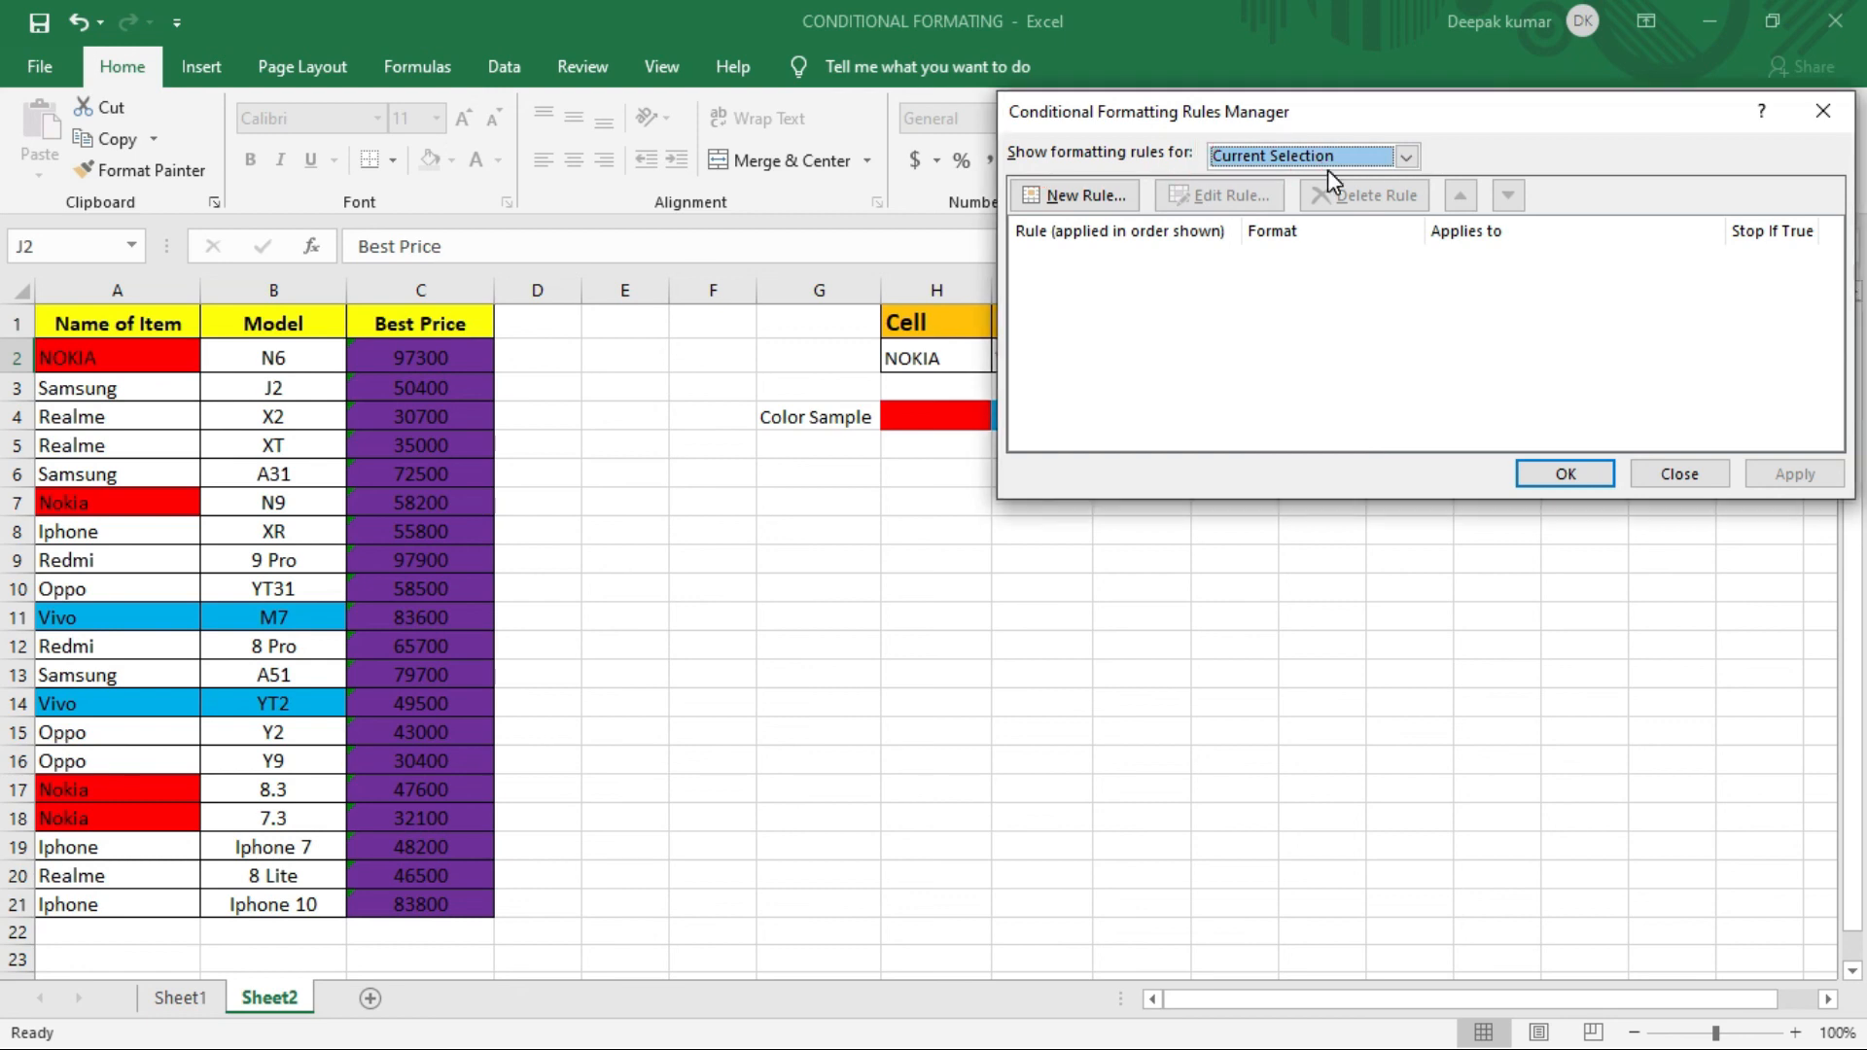
pyautogui.click(1391, 156)
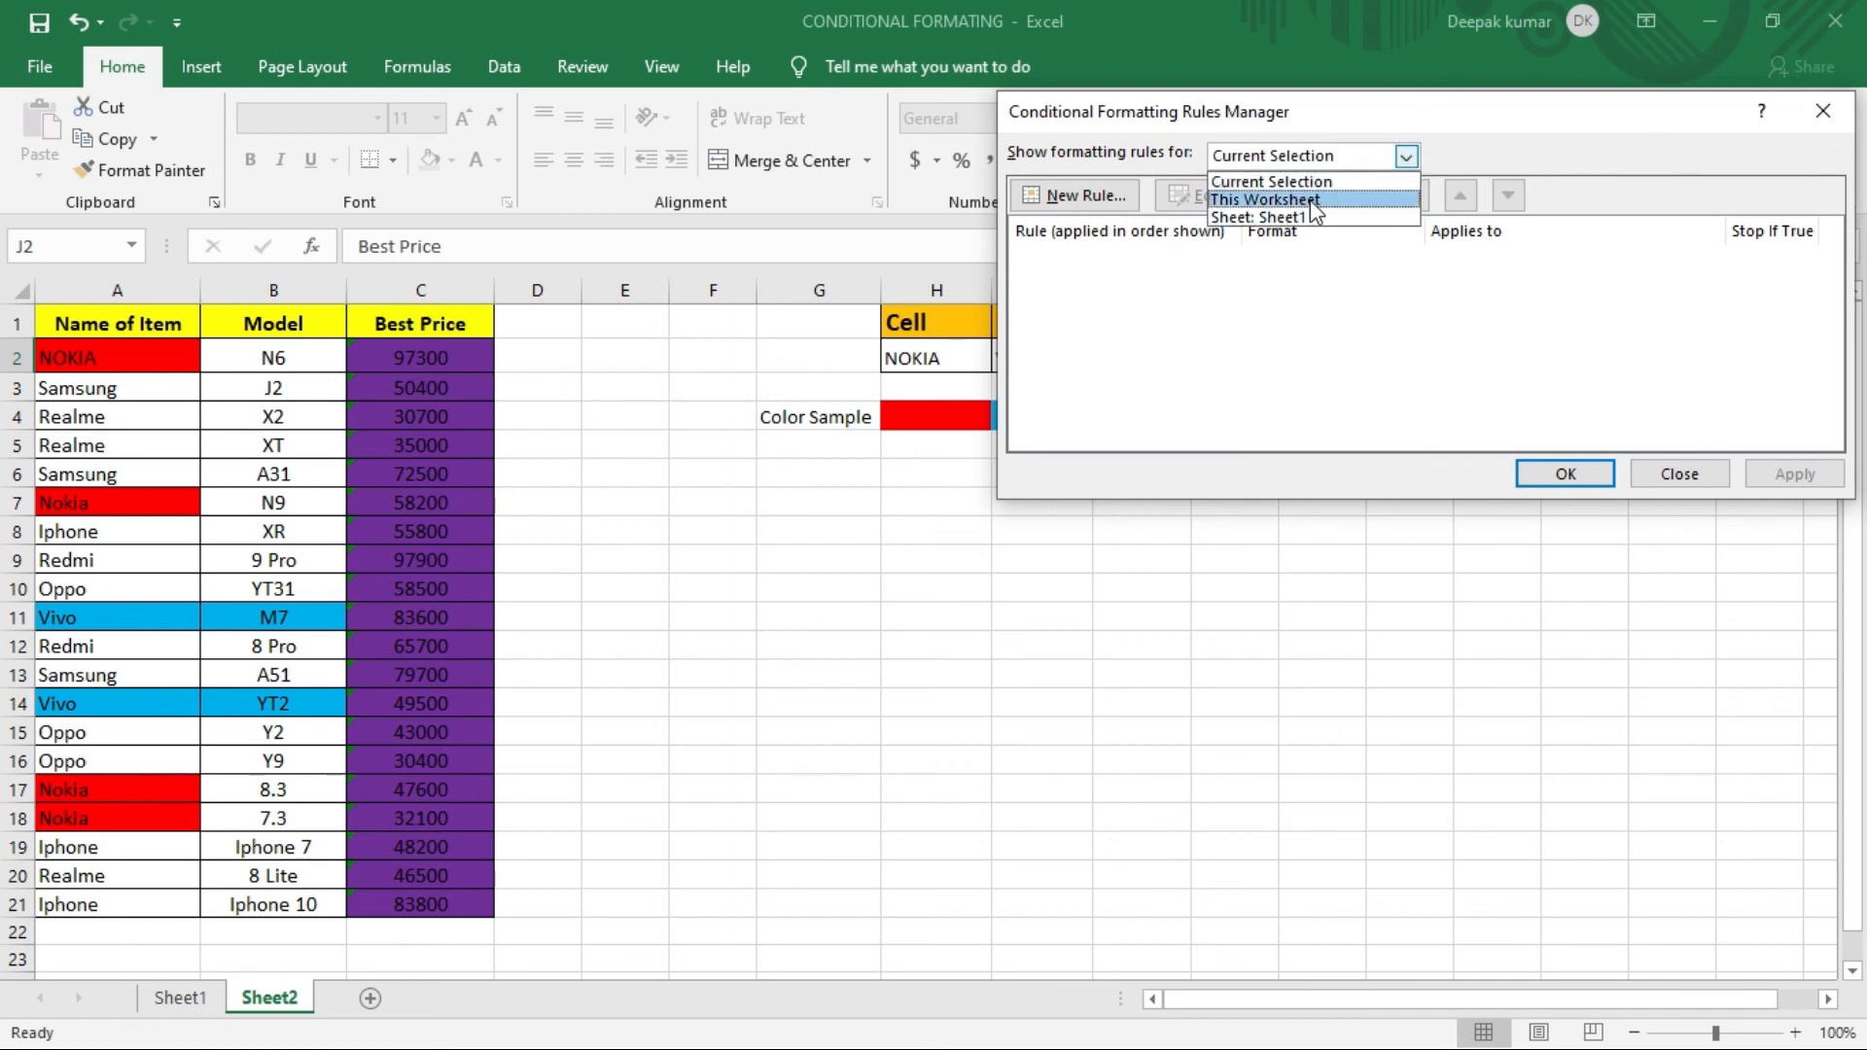
pyautogui.click(1345, 200)
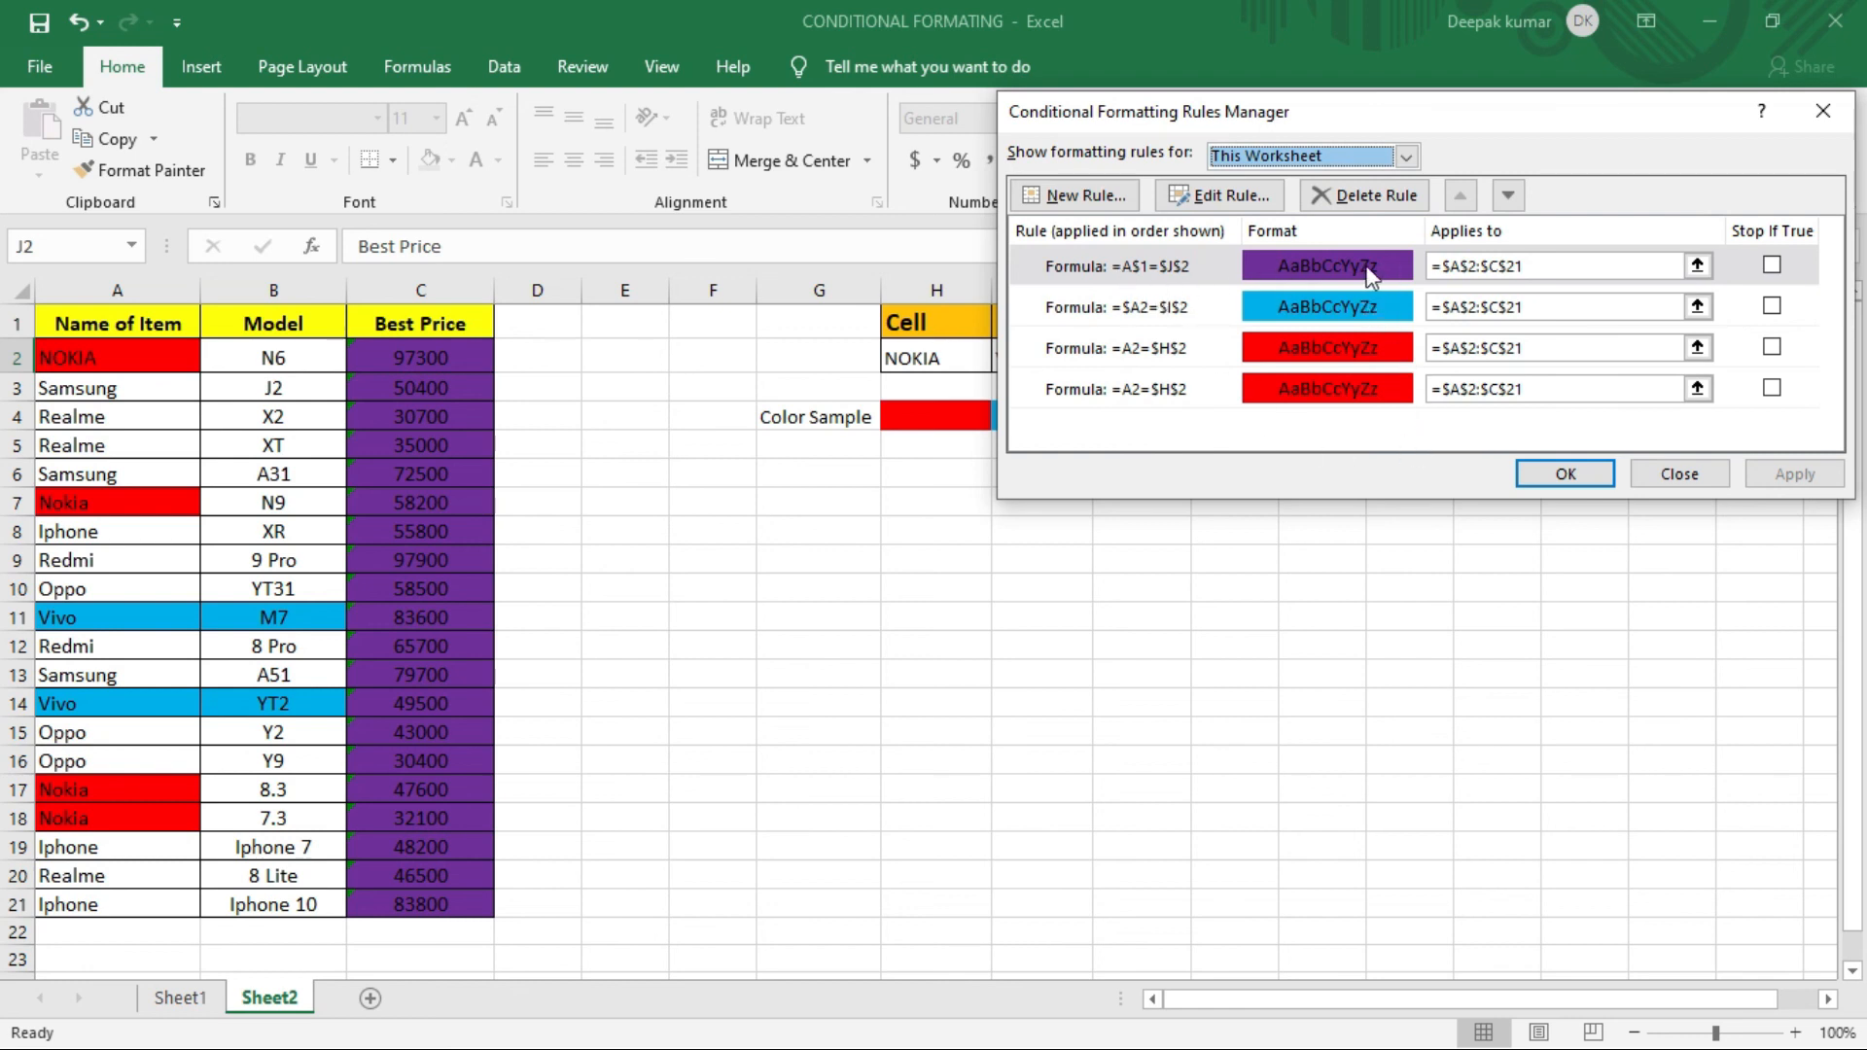
# Step: Examine the order, formulas, fills and applied ranges of the worksheet's rules, and close the rules manager
pyautogui.moveTo(1269, 112); pyautogui.dragTo(1481, 112)
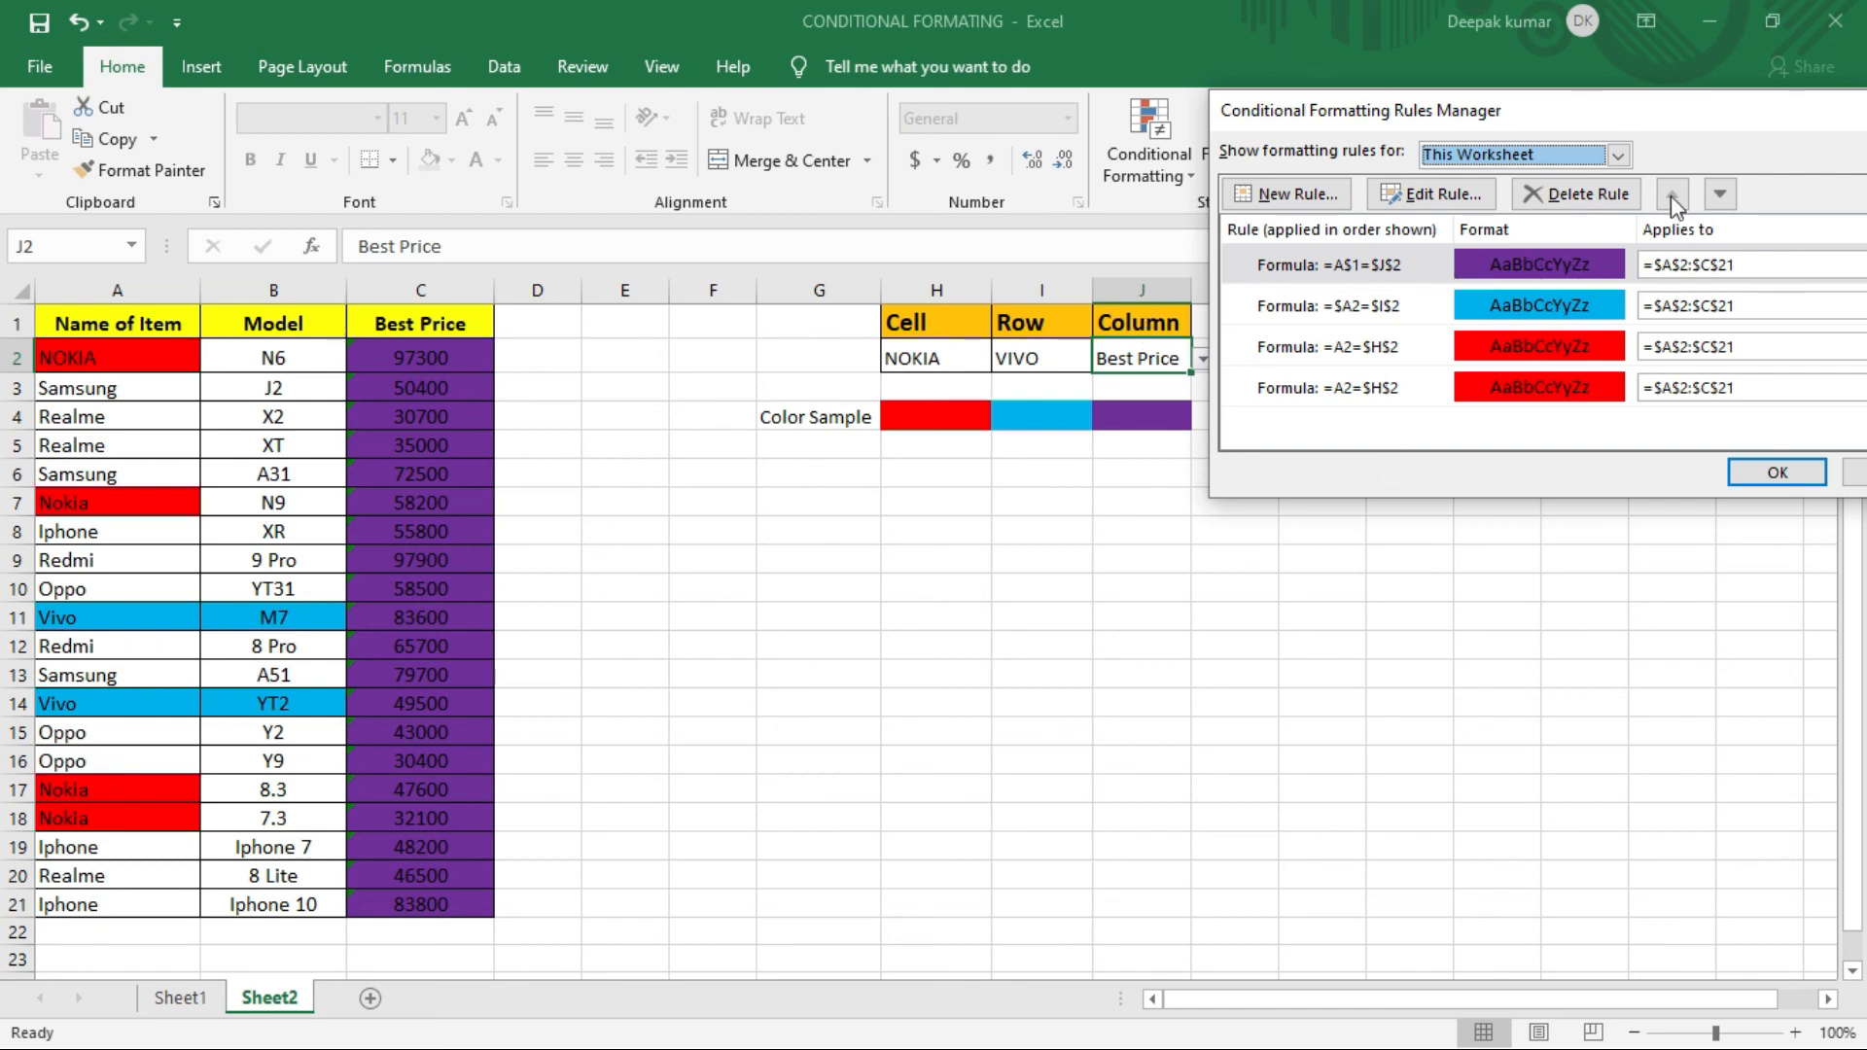
pyautogui.moveTo(1671, 116); pyautogui.dragTo(1658, 116)
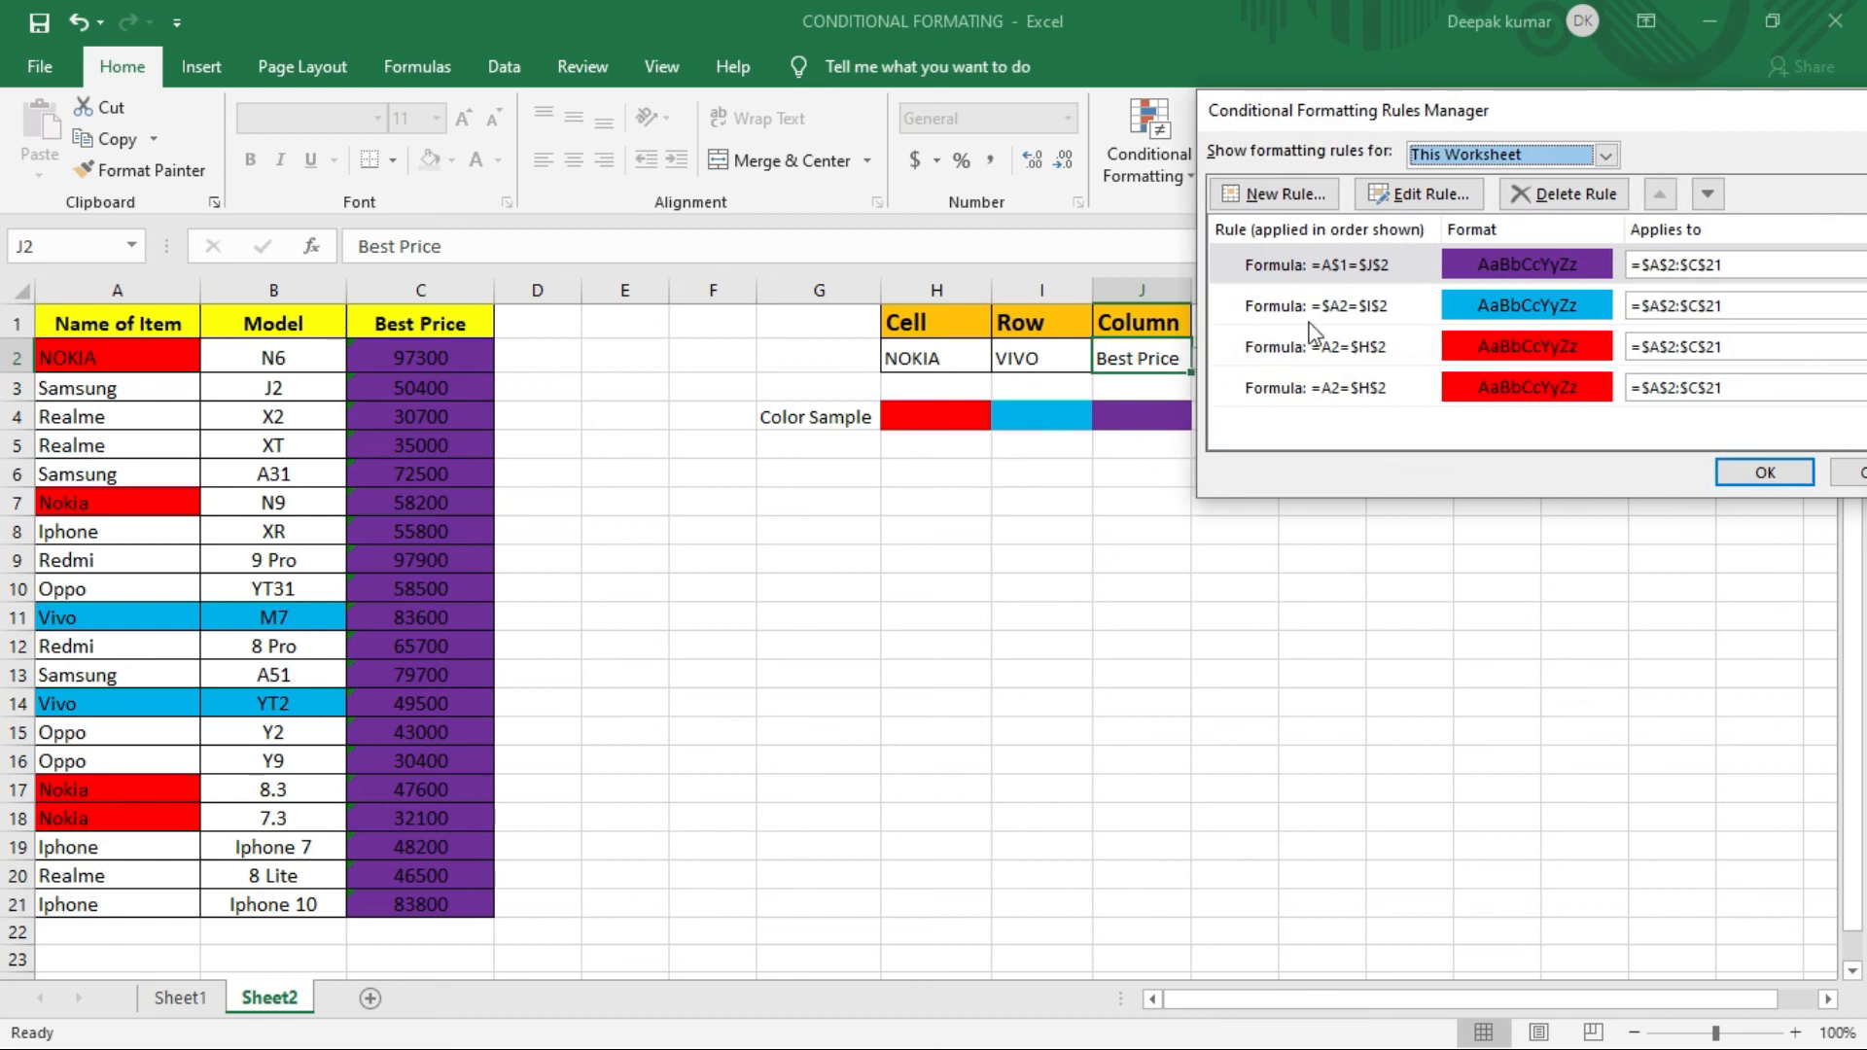
pyautogui.click(1315, 263)
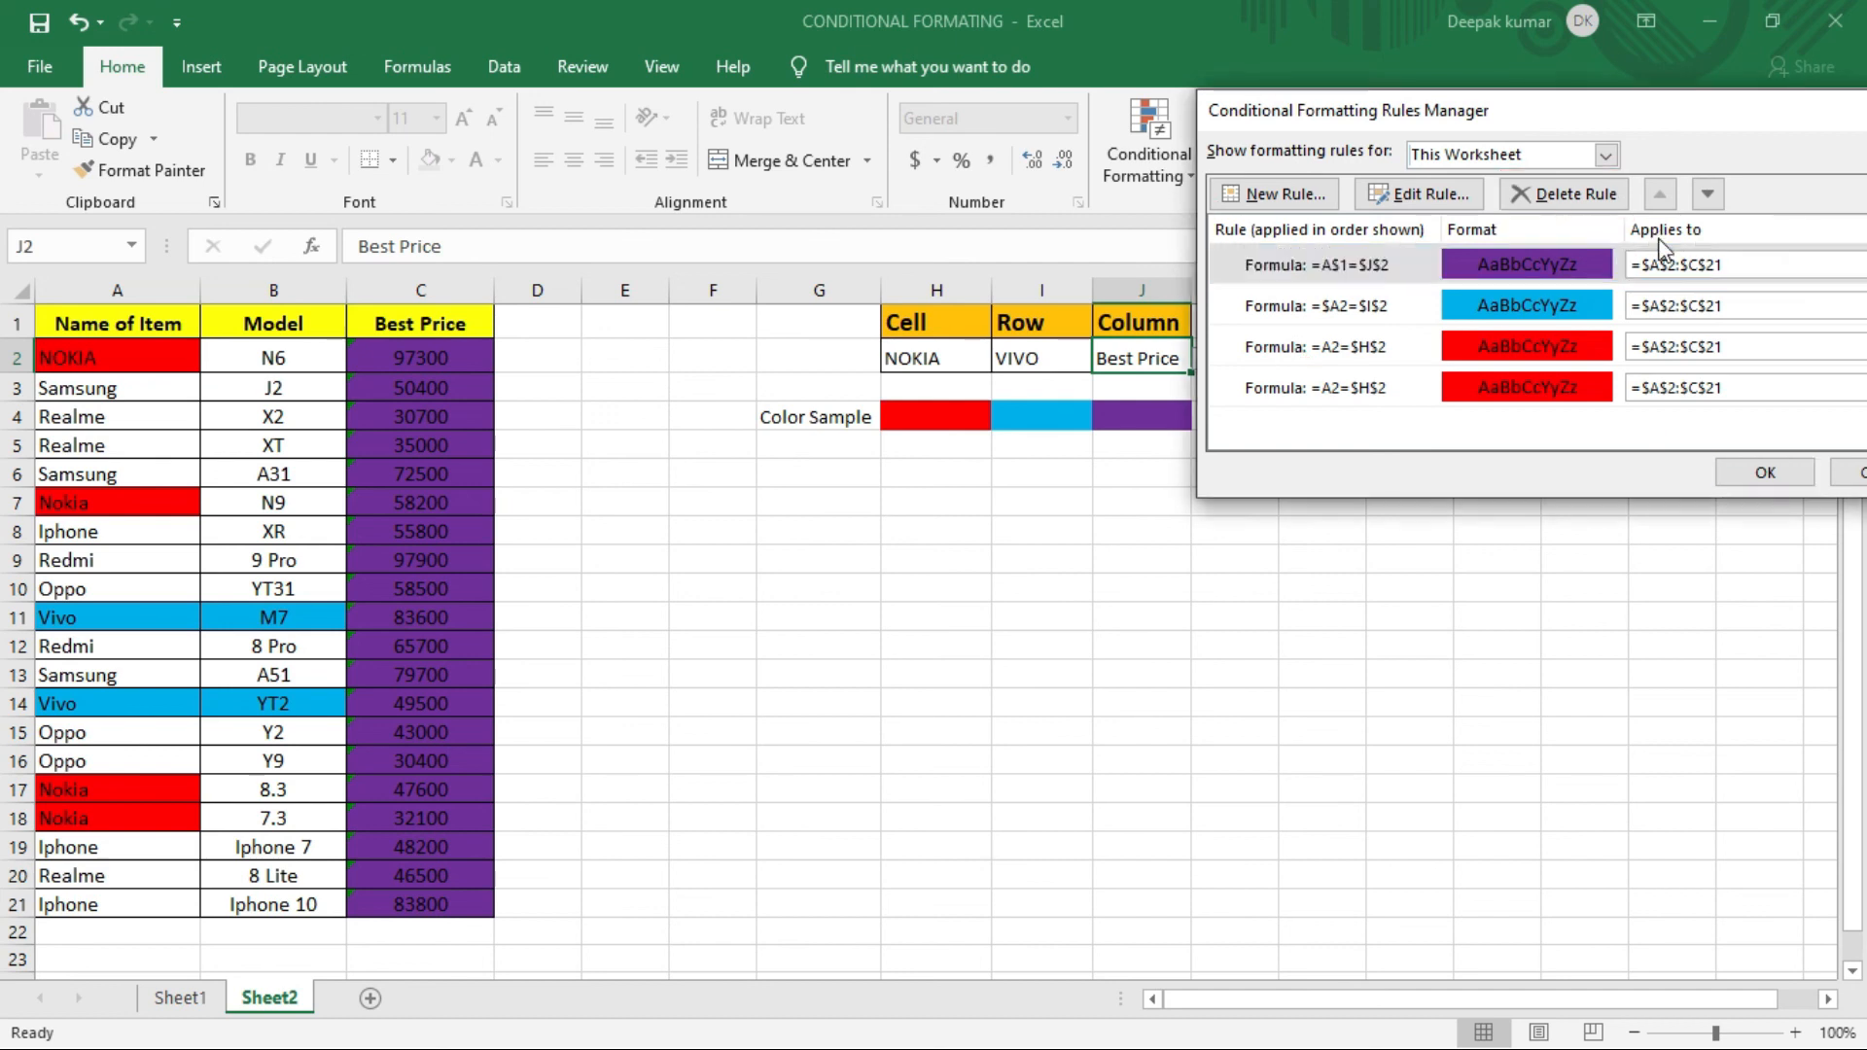
pyautogui.moveTo(1702, 112); pyautogui.dragTo(1312, 103)
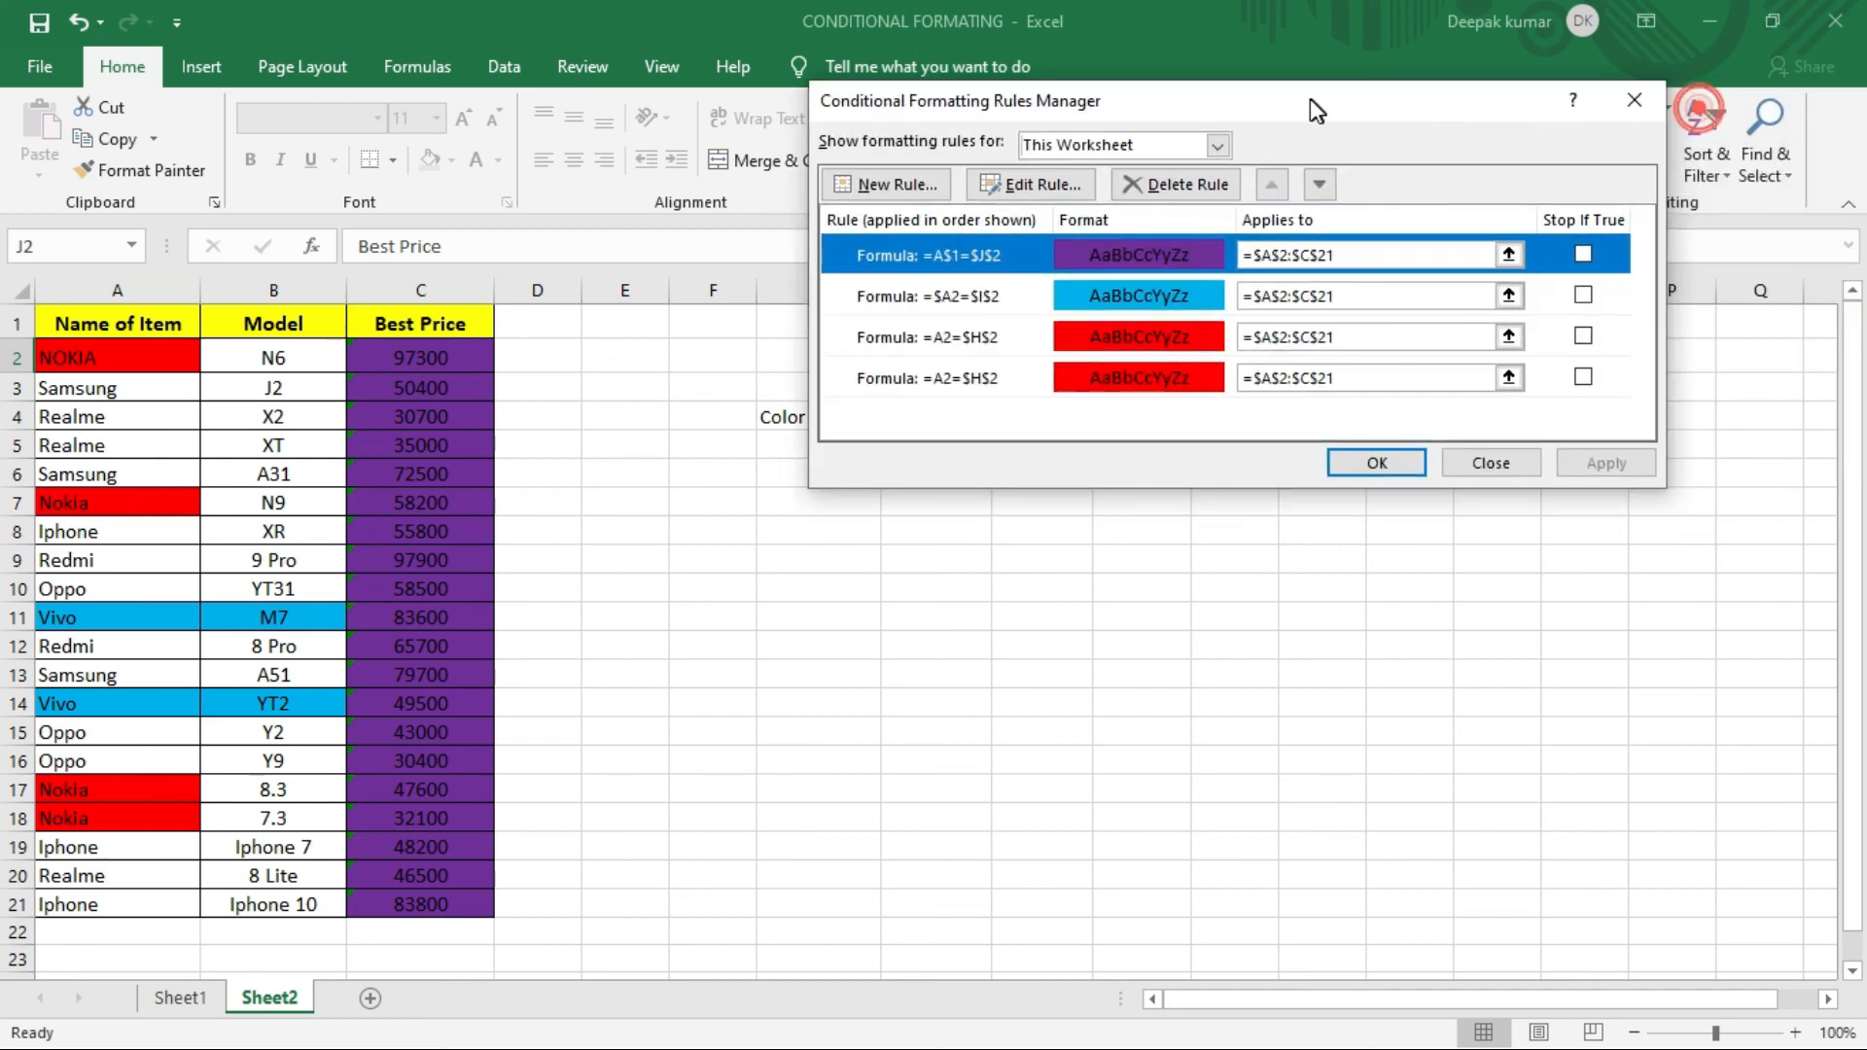
pyautogui.click(1486, 466)
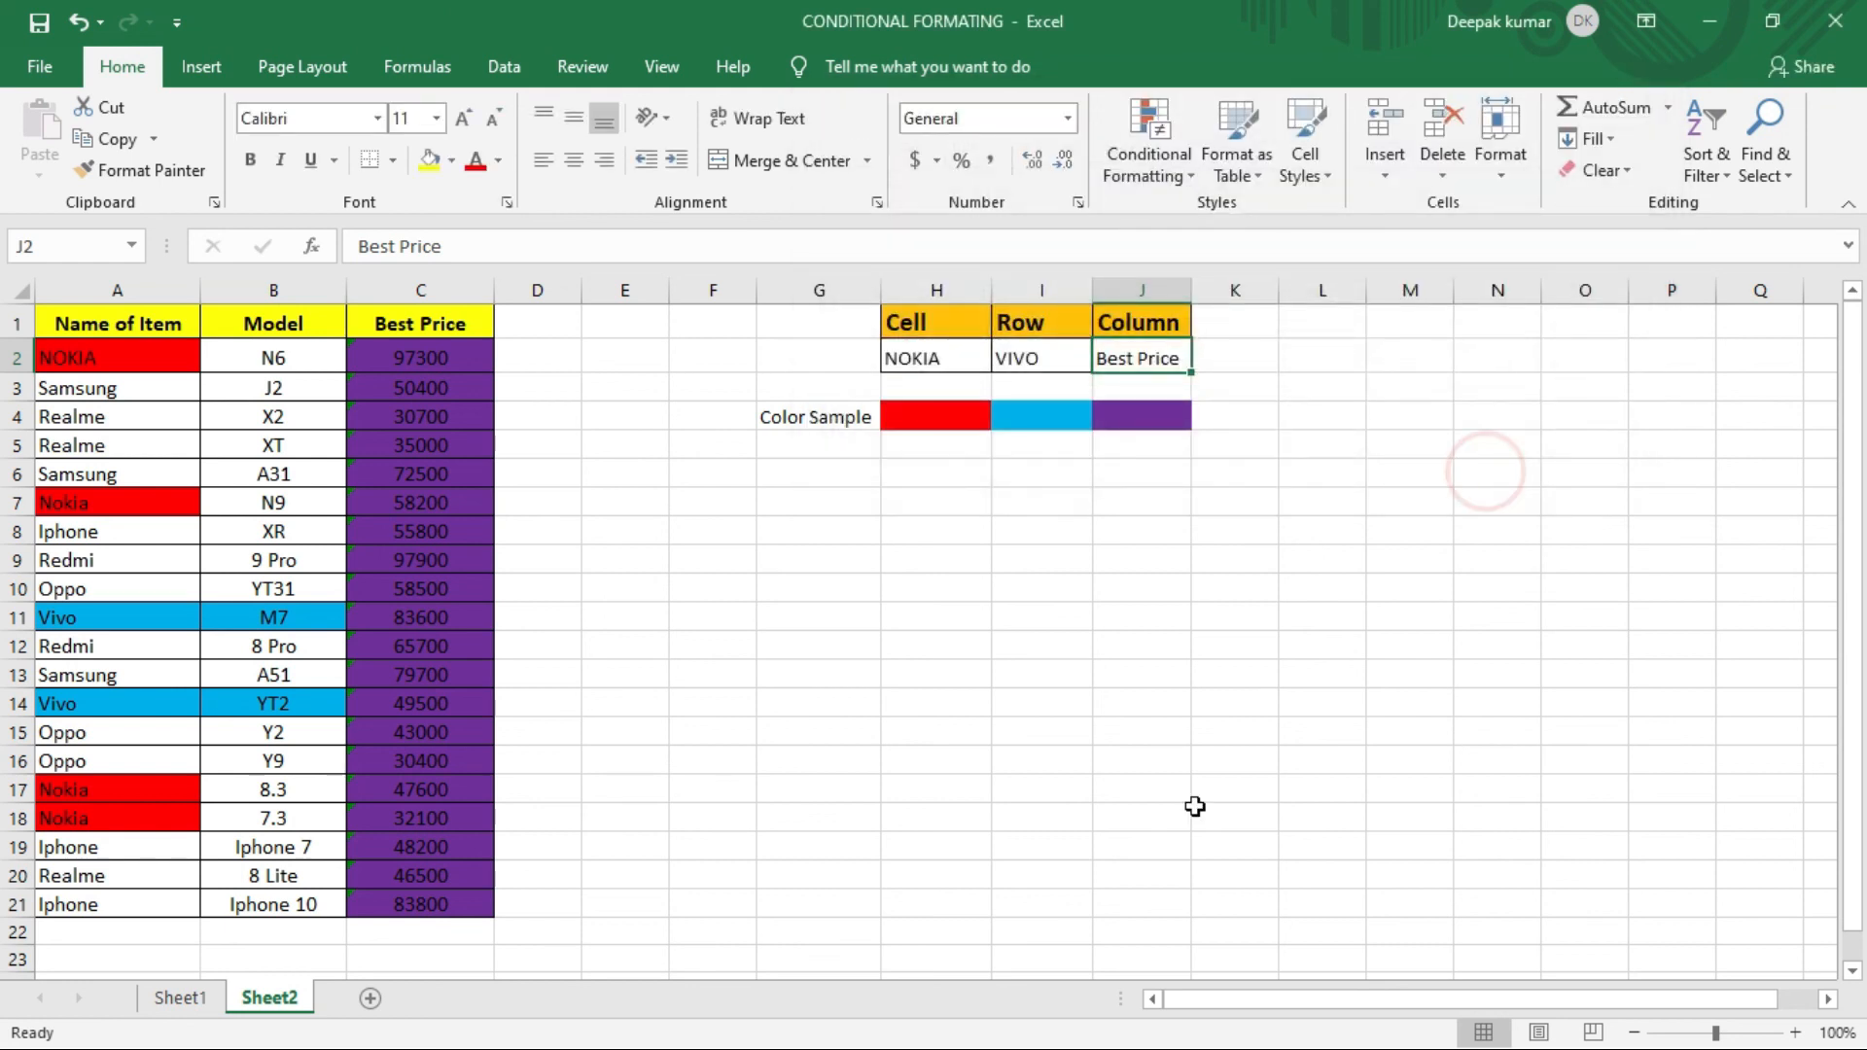
pyautogui.click(1113, 620)
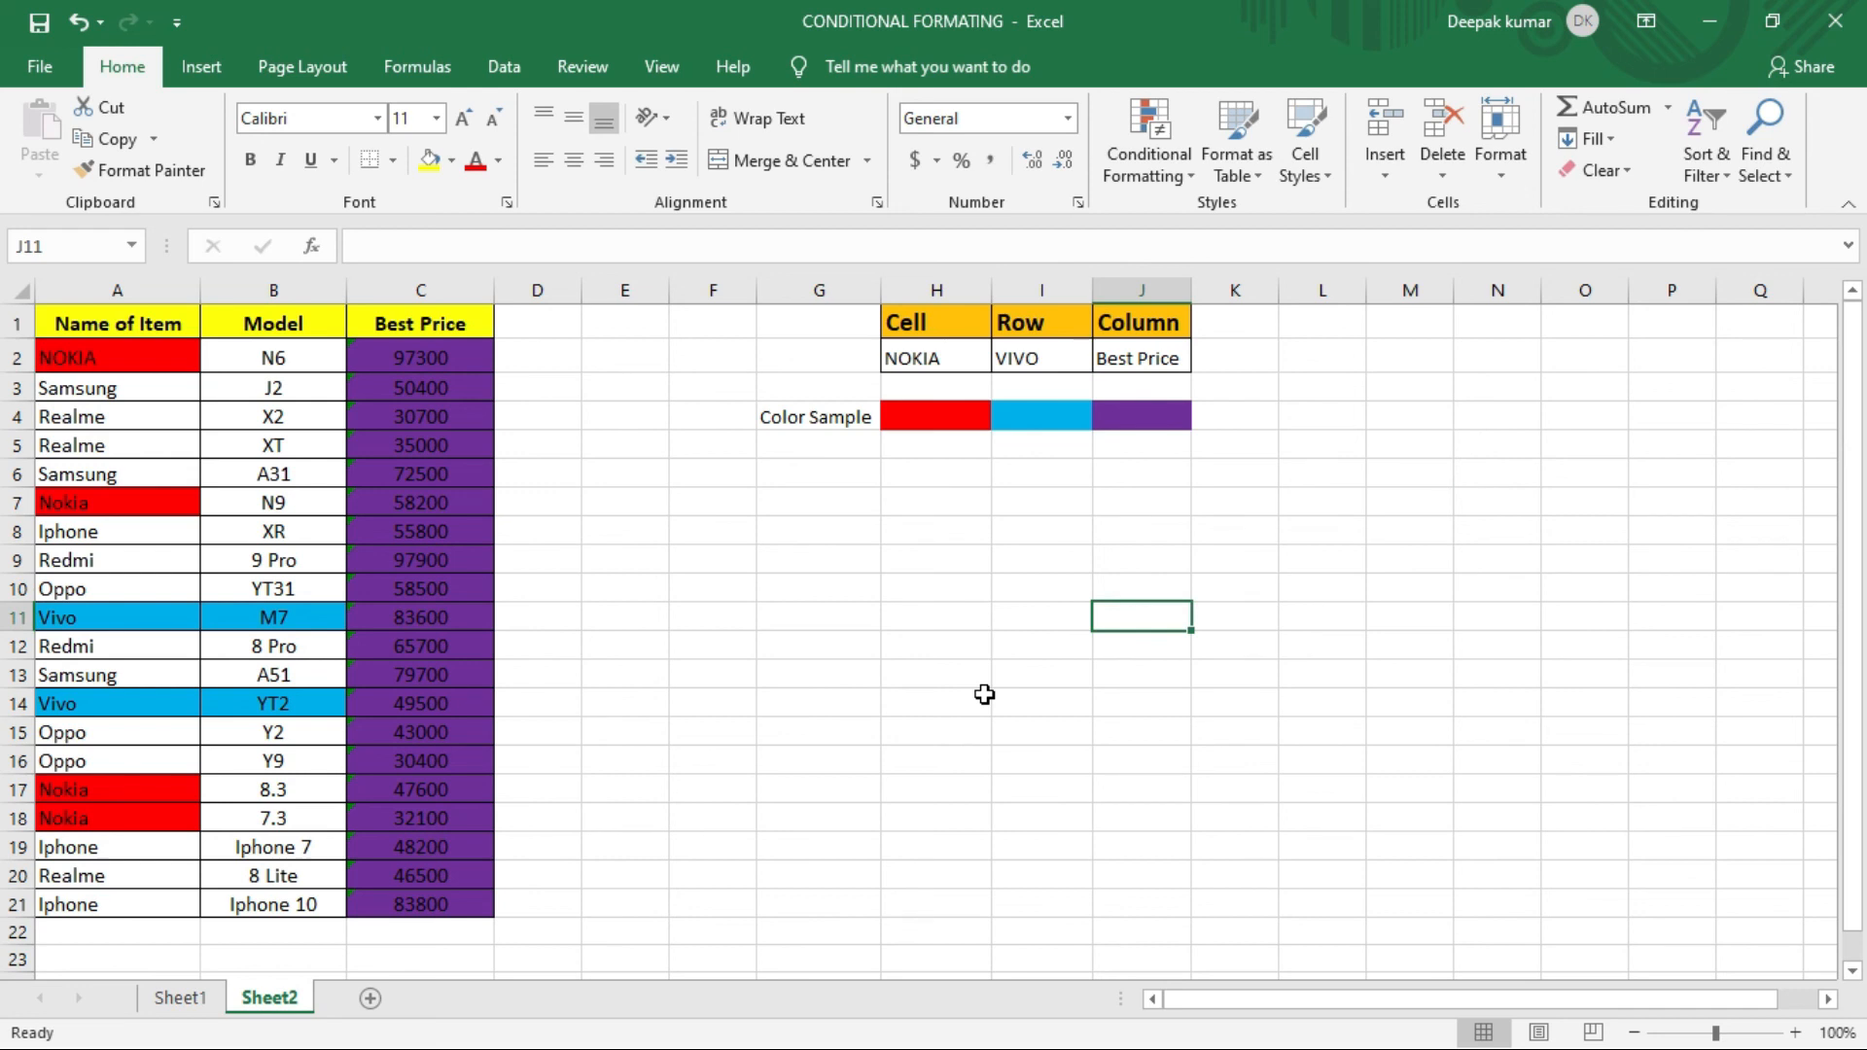